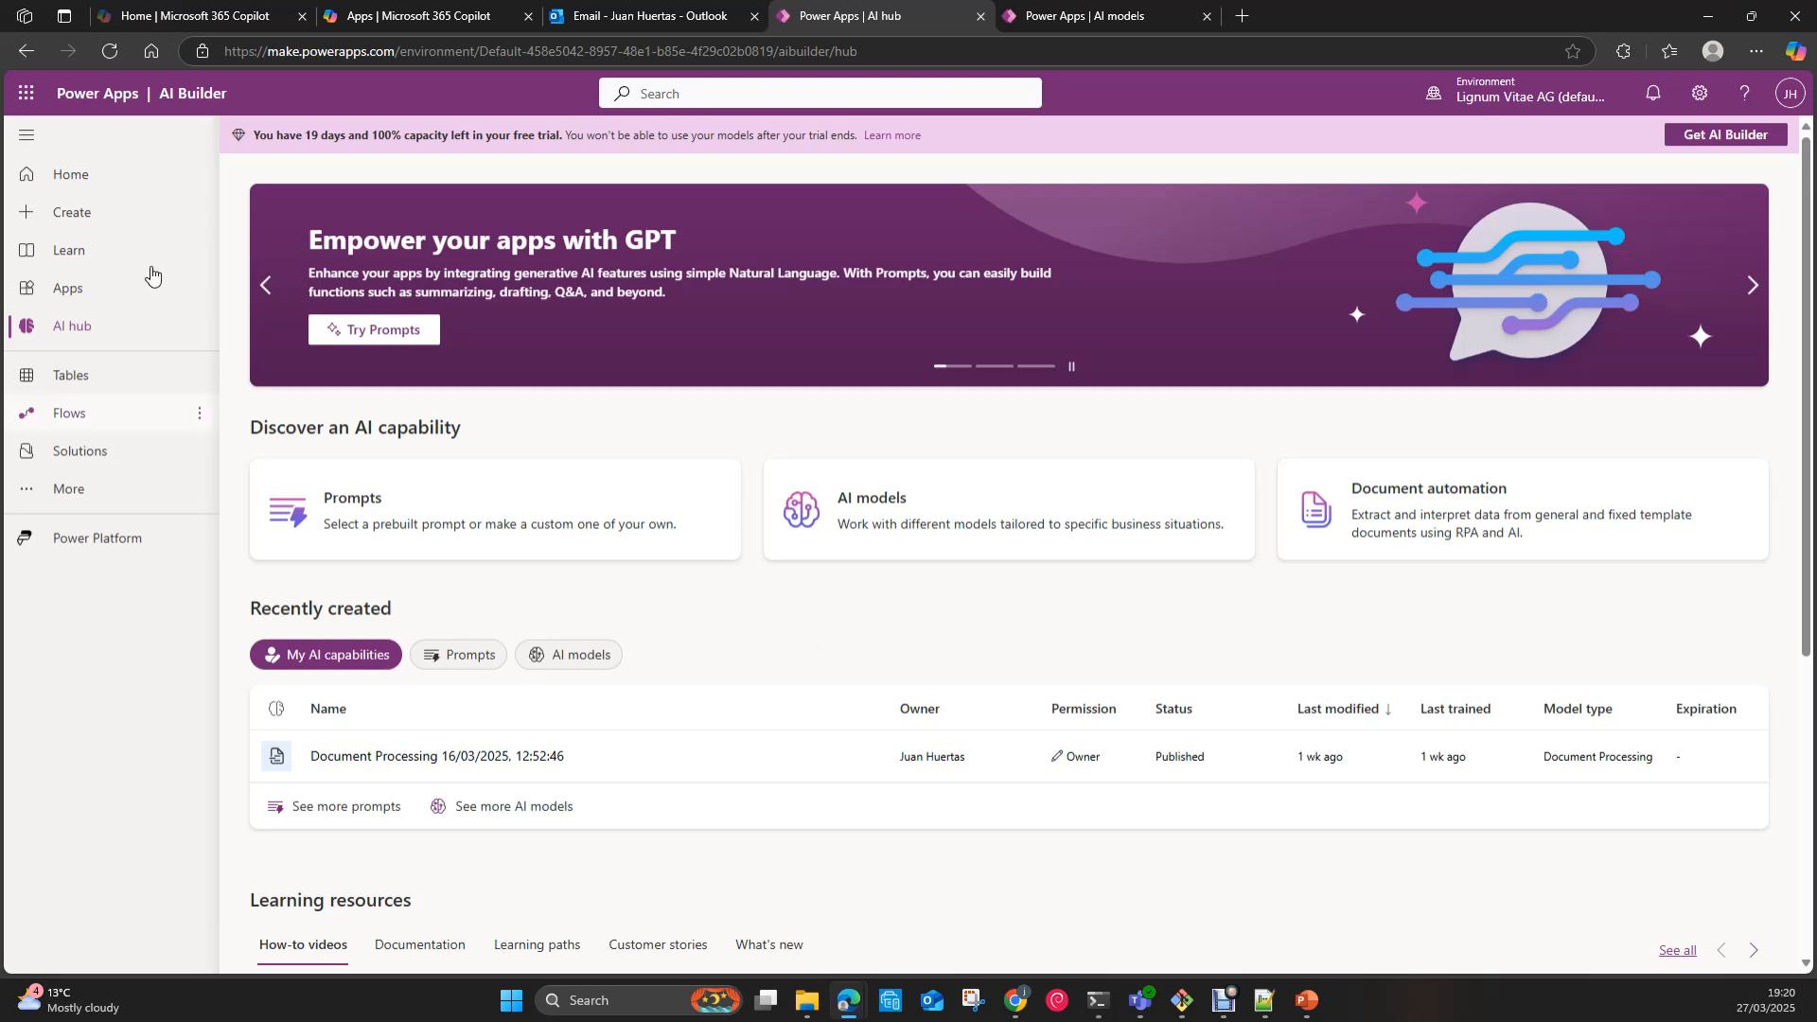
Step: Review the app catalogue in Microsoft 365 and switch to the Power Apps home page
{"action": "left_click", "coordinate": [385, 26]}
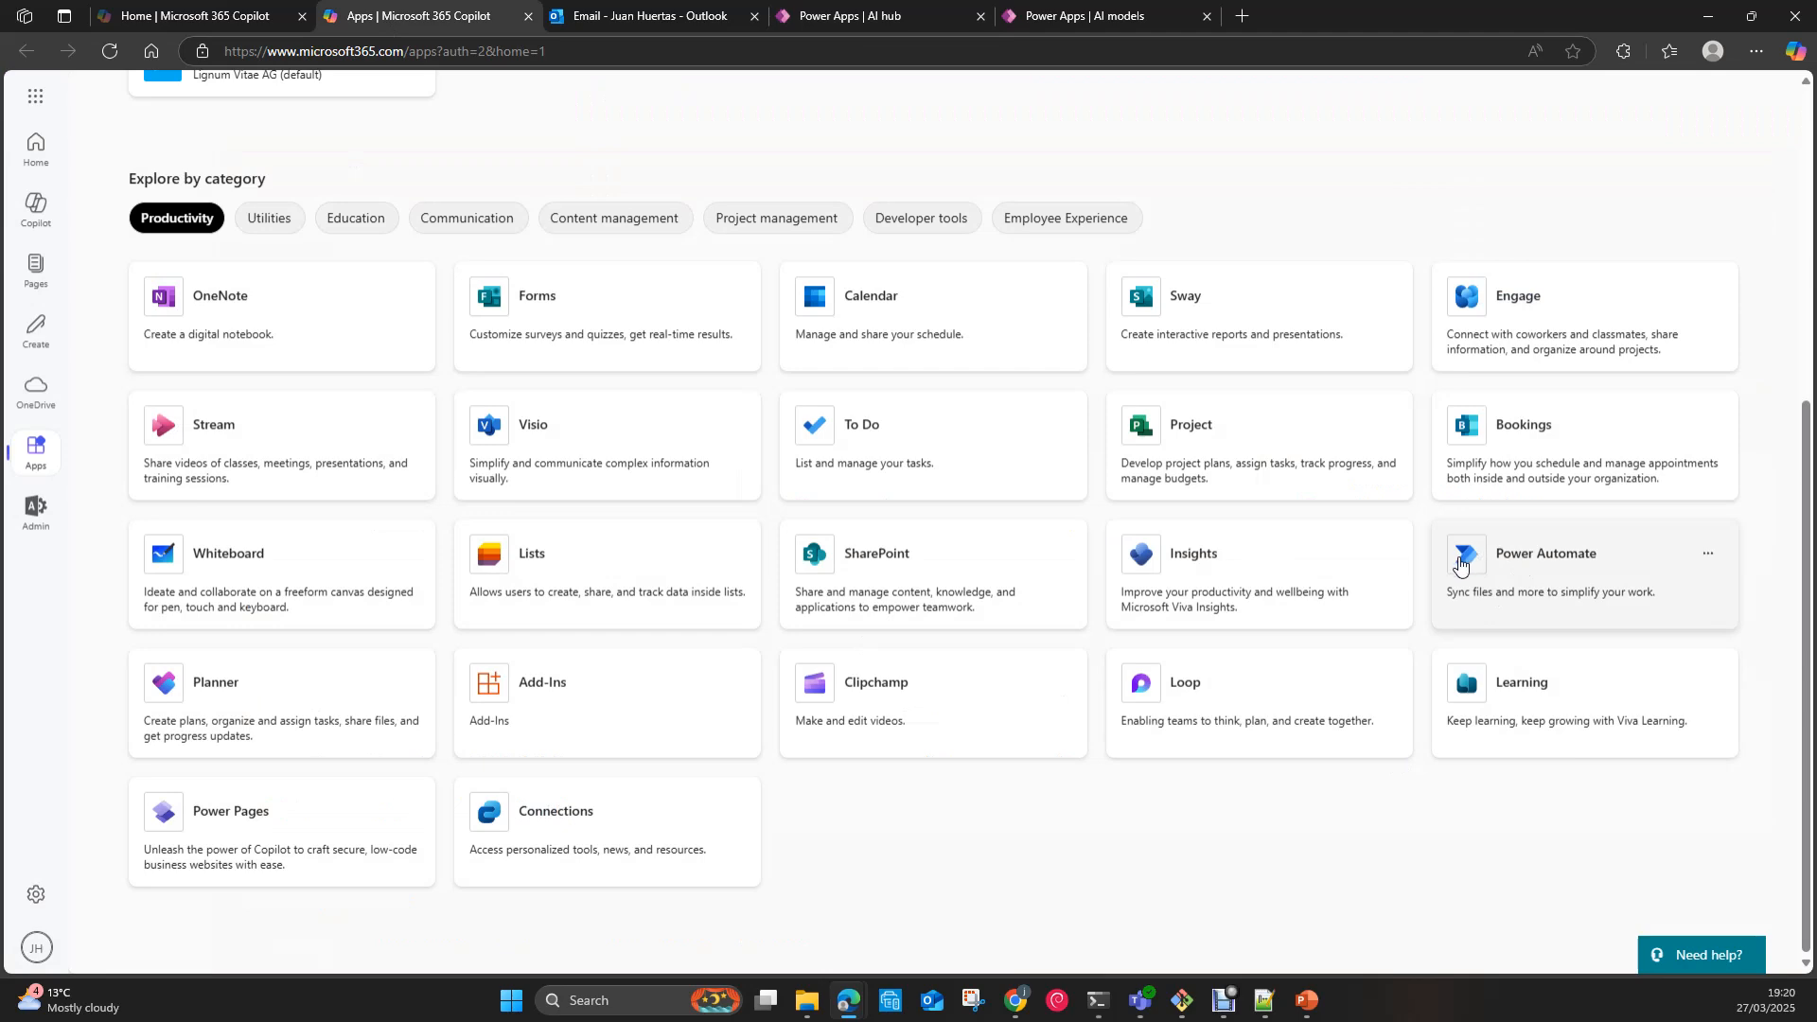
{"action": "scroll", "coordinate": [393, 194], "scroll_direction": "up", "scroll_amount": 3}
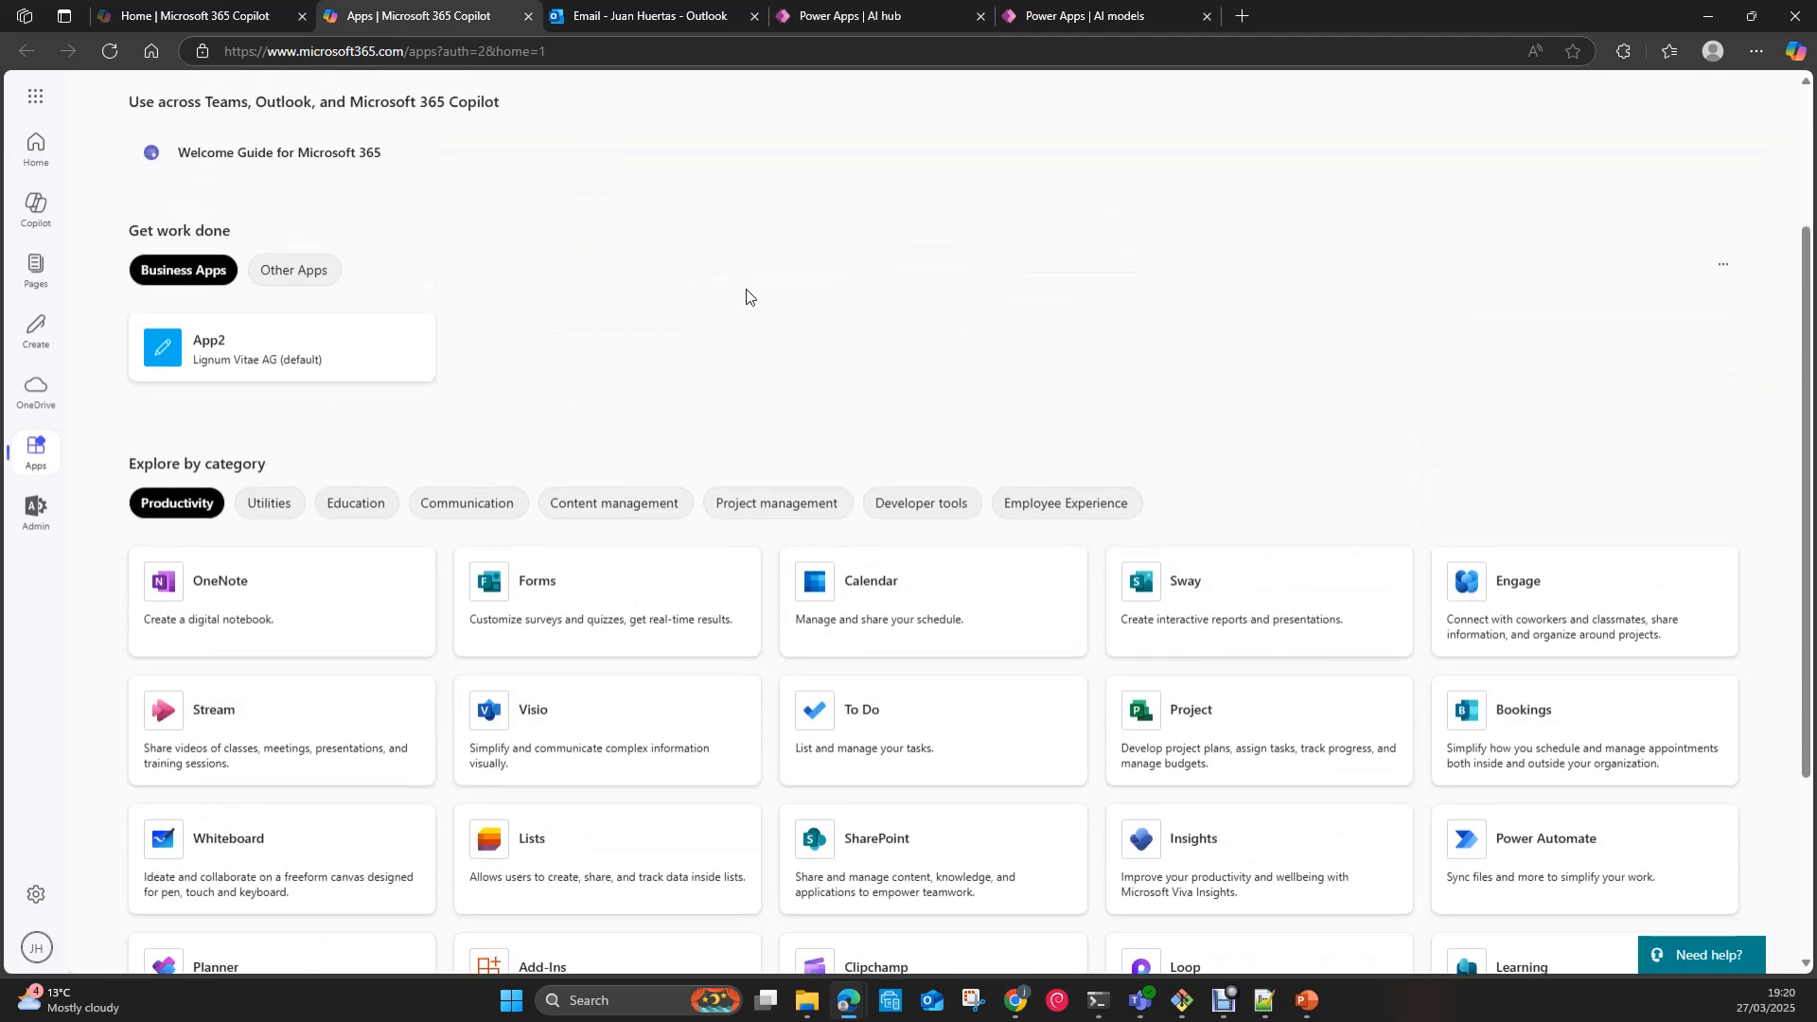
{"action": "scroll", "coordinate": [746, 292], "scroll_direction": "up", "scroll_amount": 2}
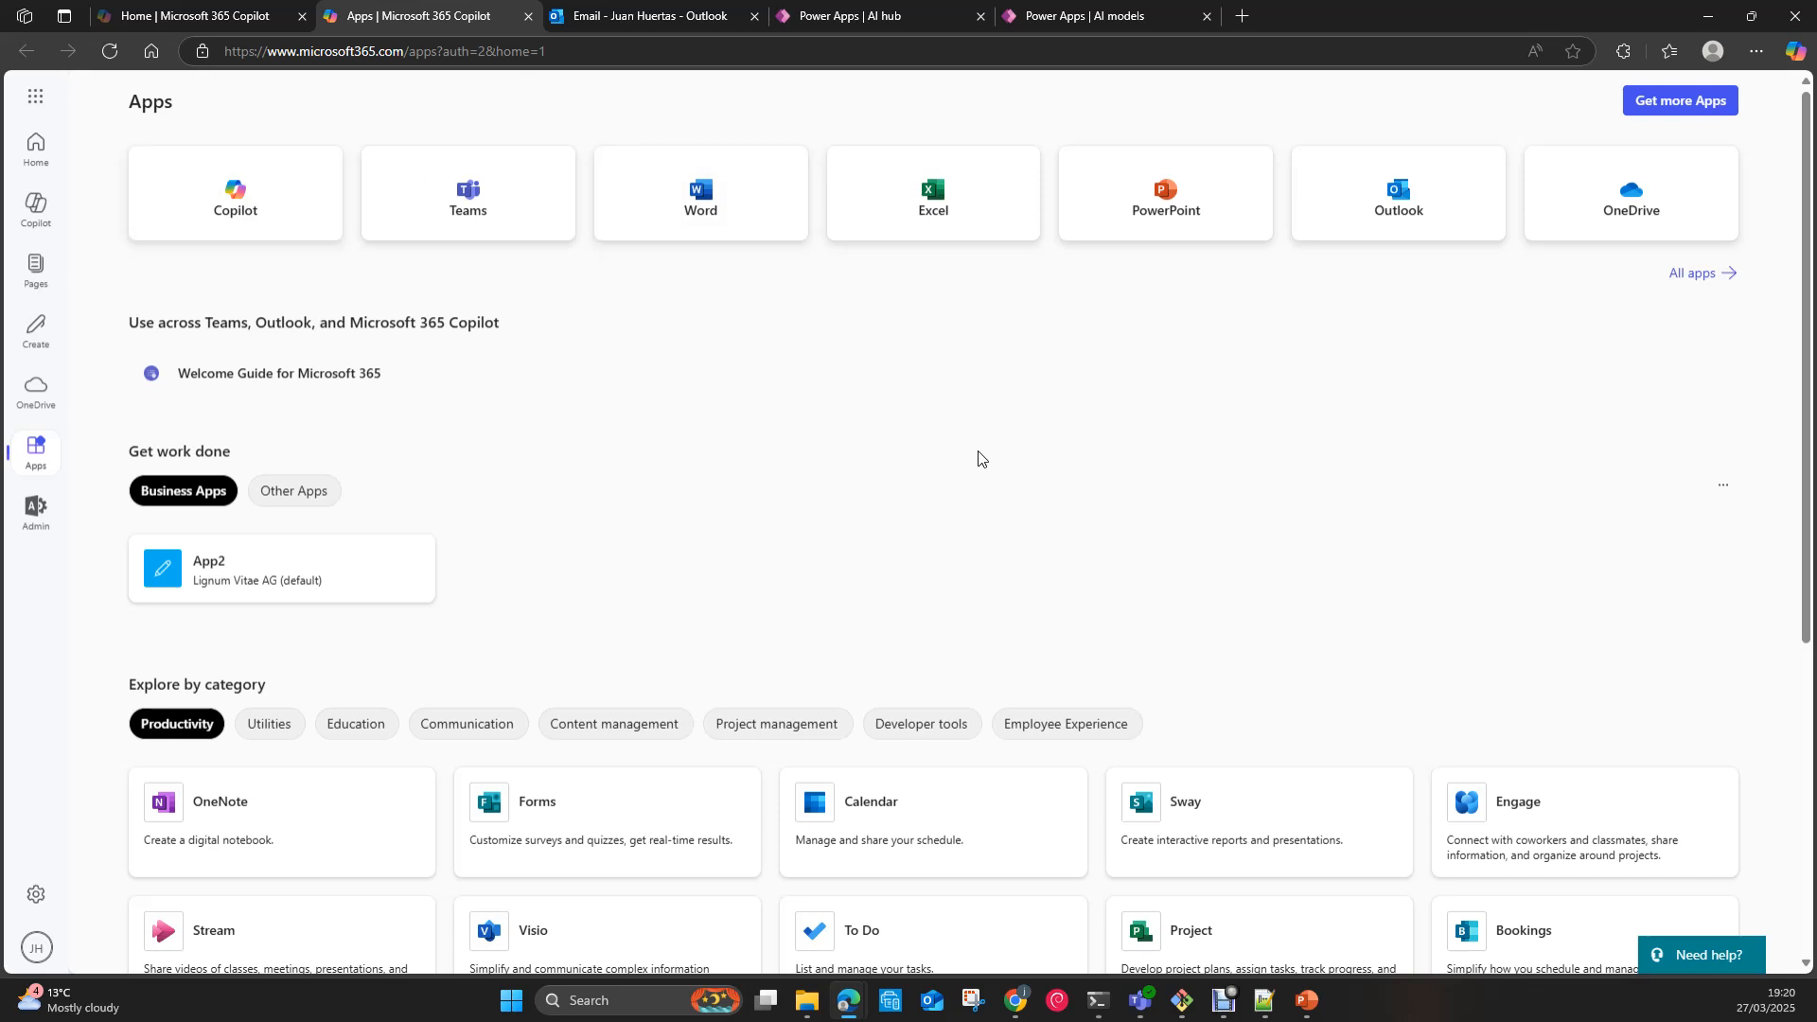
{"action": "scroll", "coordinate": [979, 458], "scroll_direction": "down", "scroll_amount": 5}
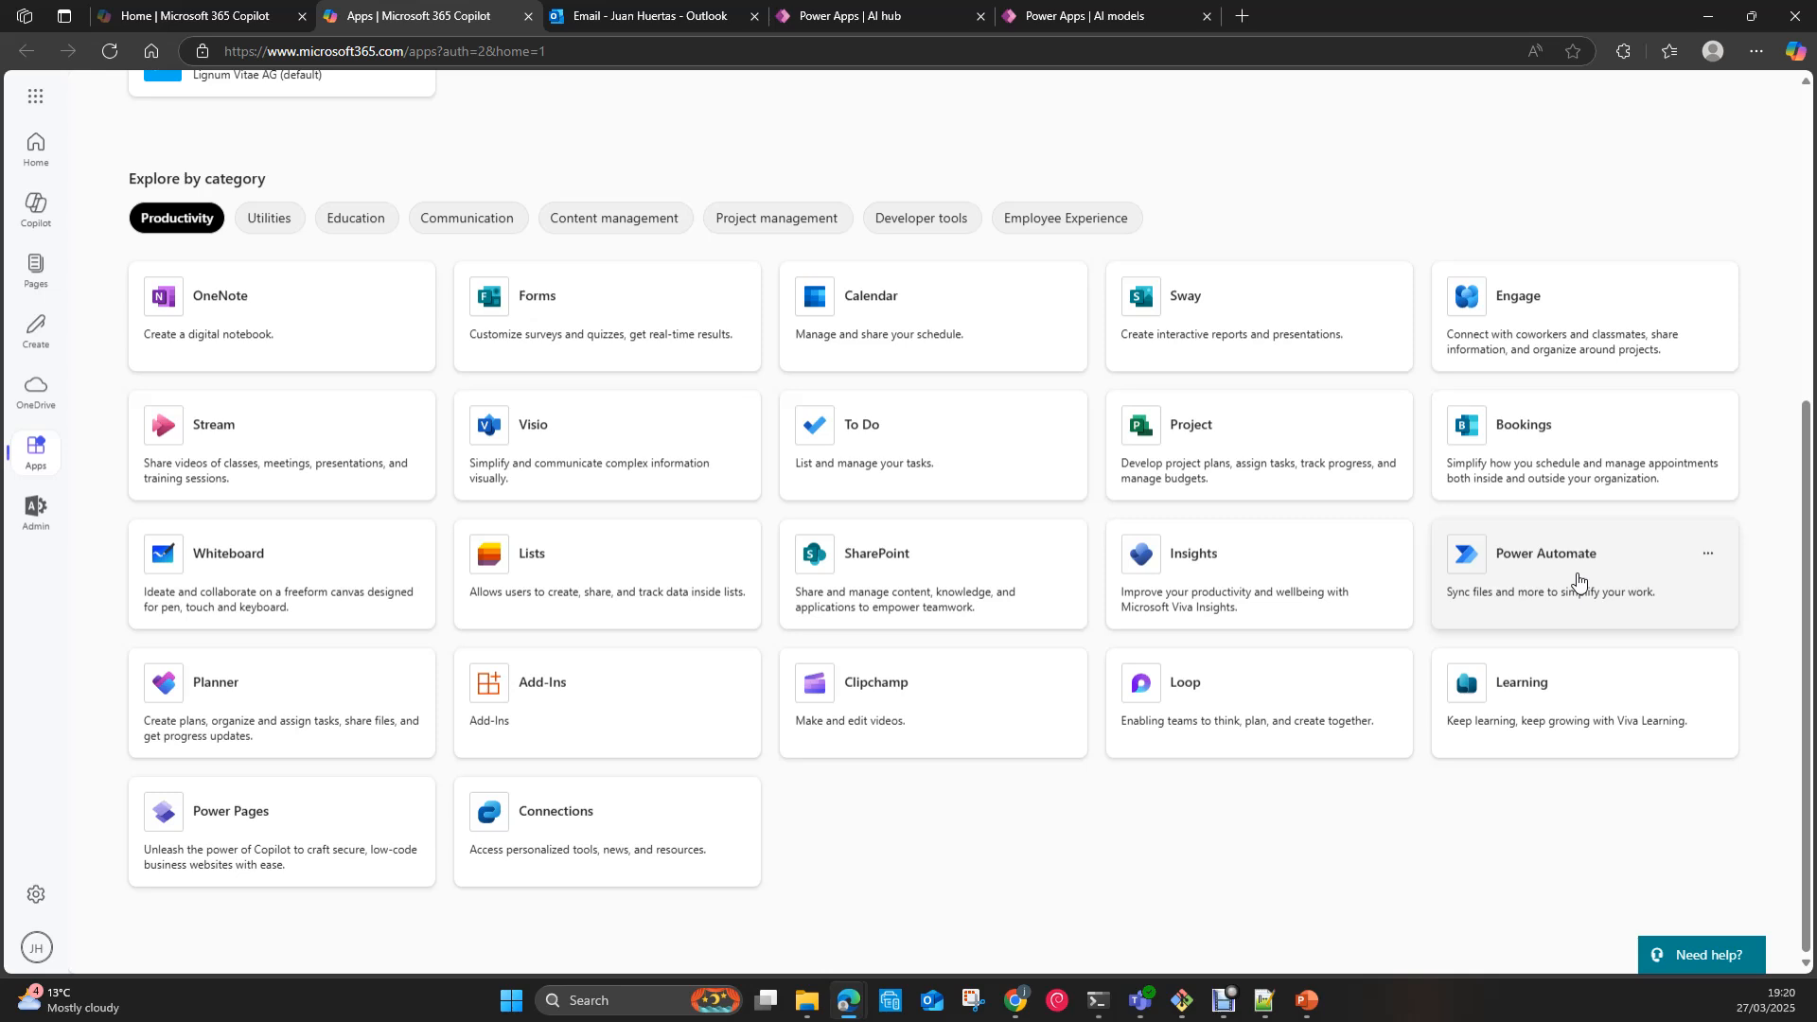
{"action": "left_click", "coordinate": [842, 21]}
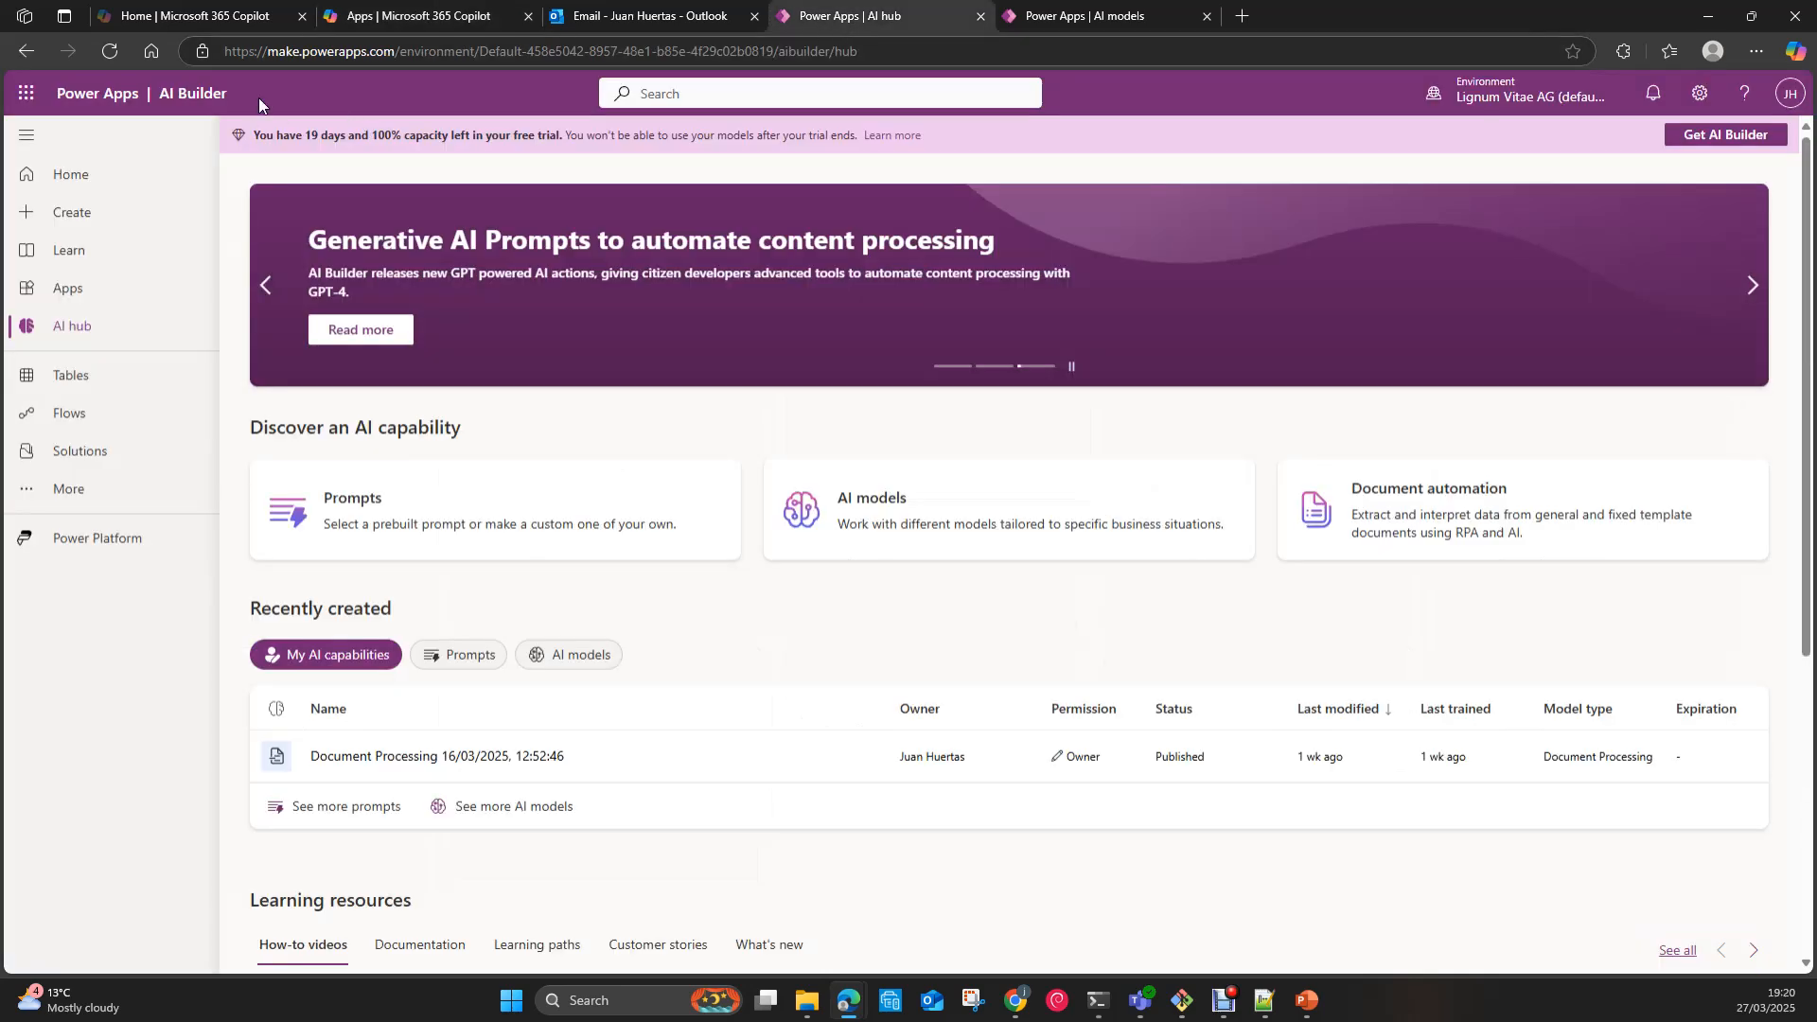
{"action": "left_click", "coordinate": [81, 182]}
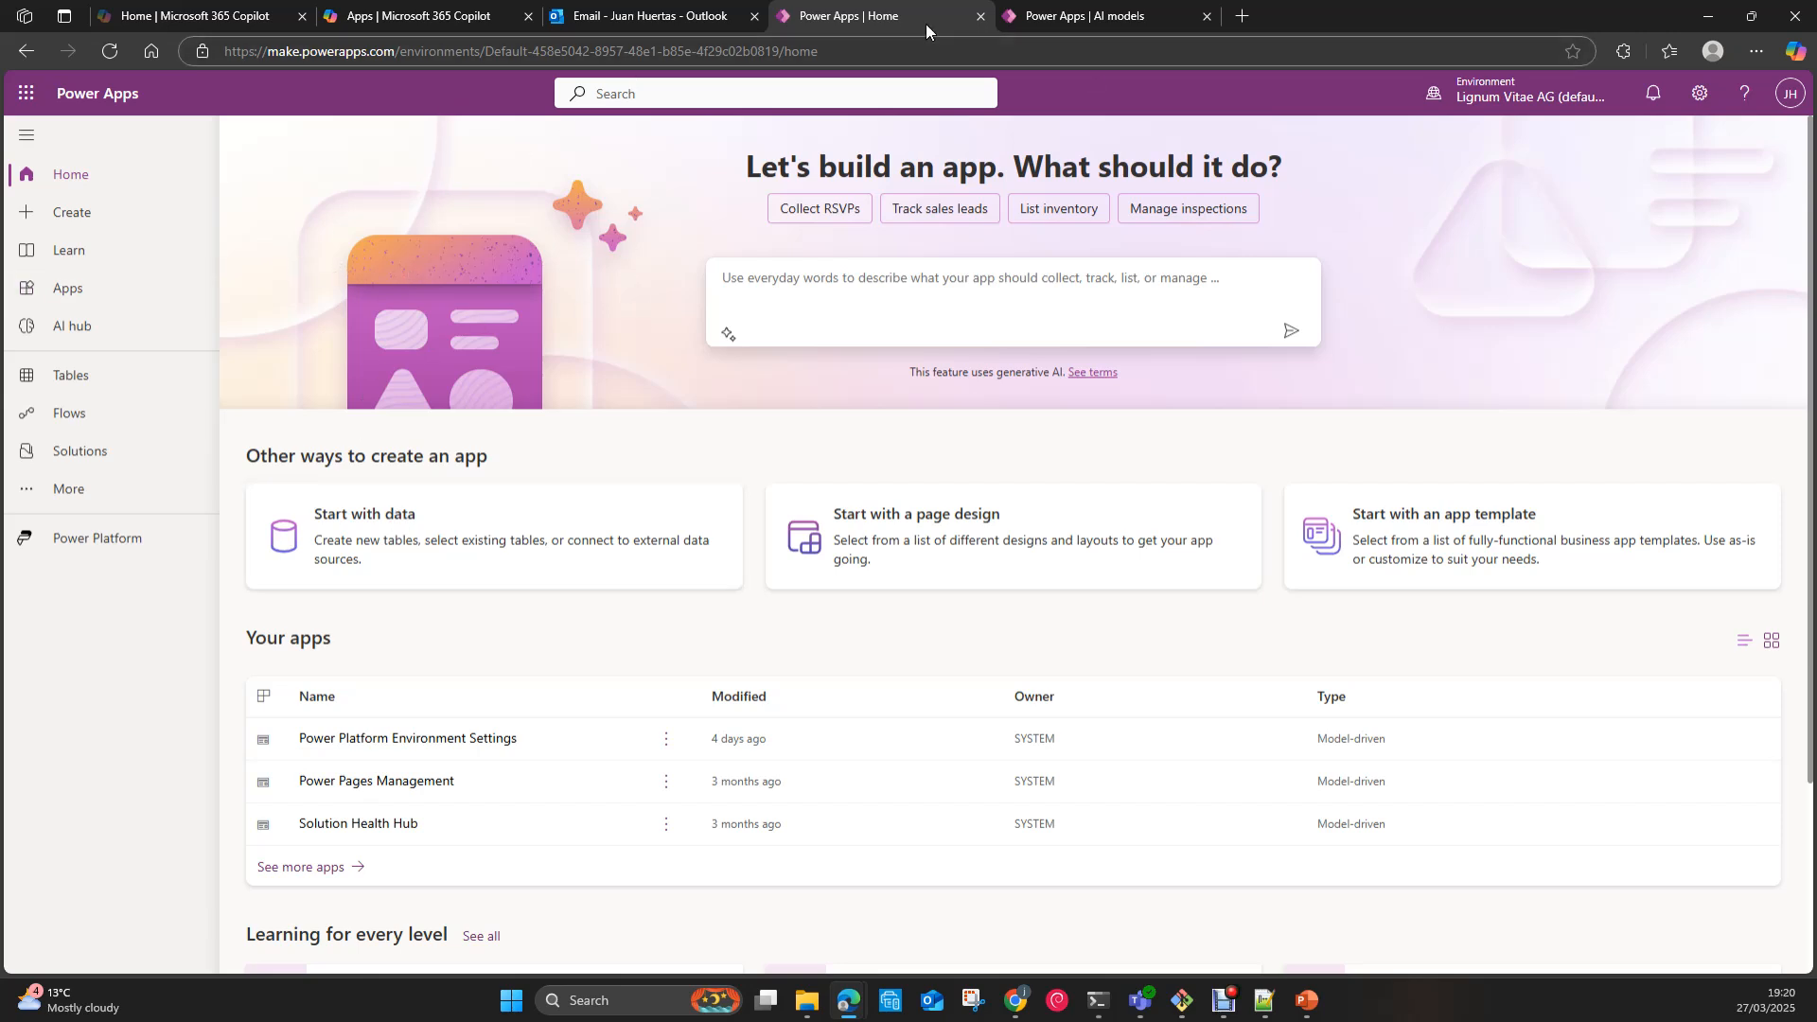
Step: Open Power Automate from the Microsoft 365 apps catalogue and go to the AI models in its AI hub
{"action": "left_click", "coordinate": [412, 10]}
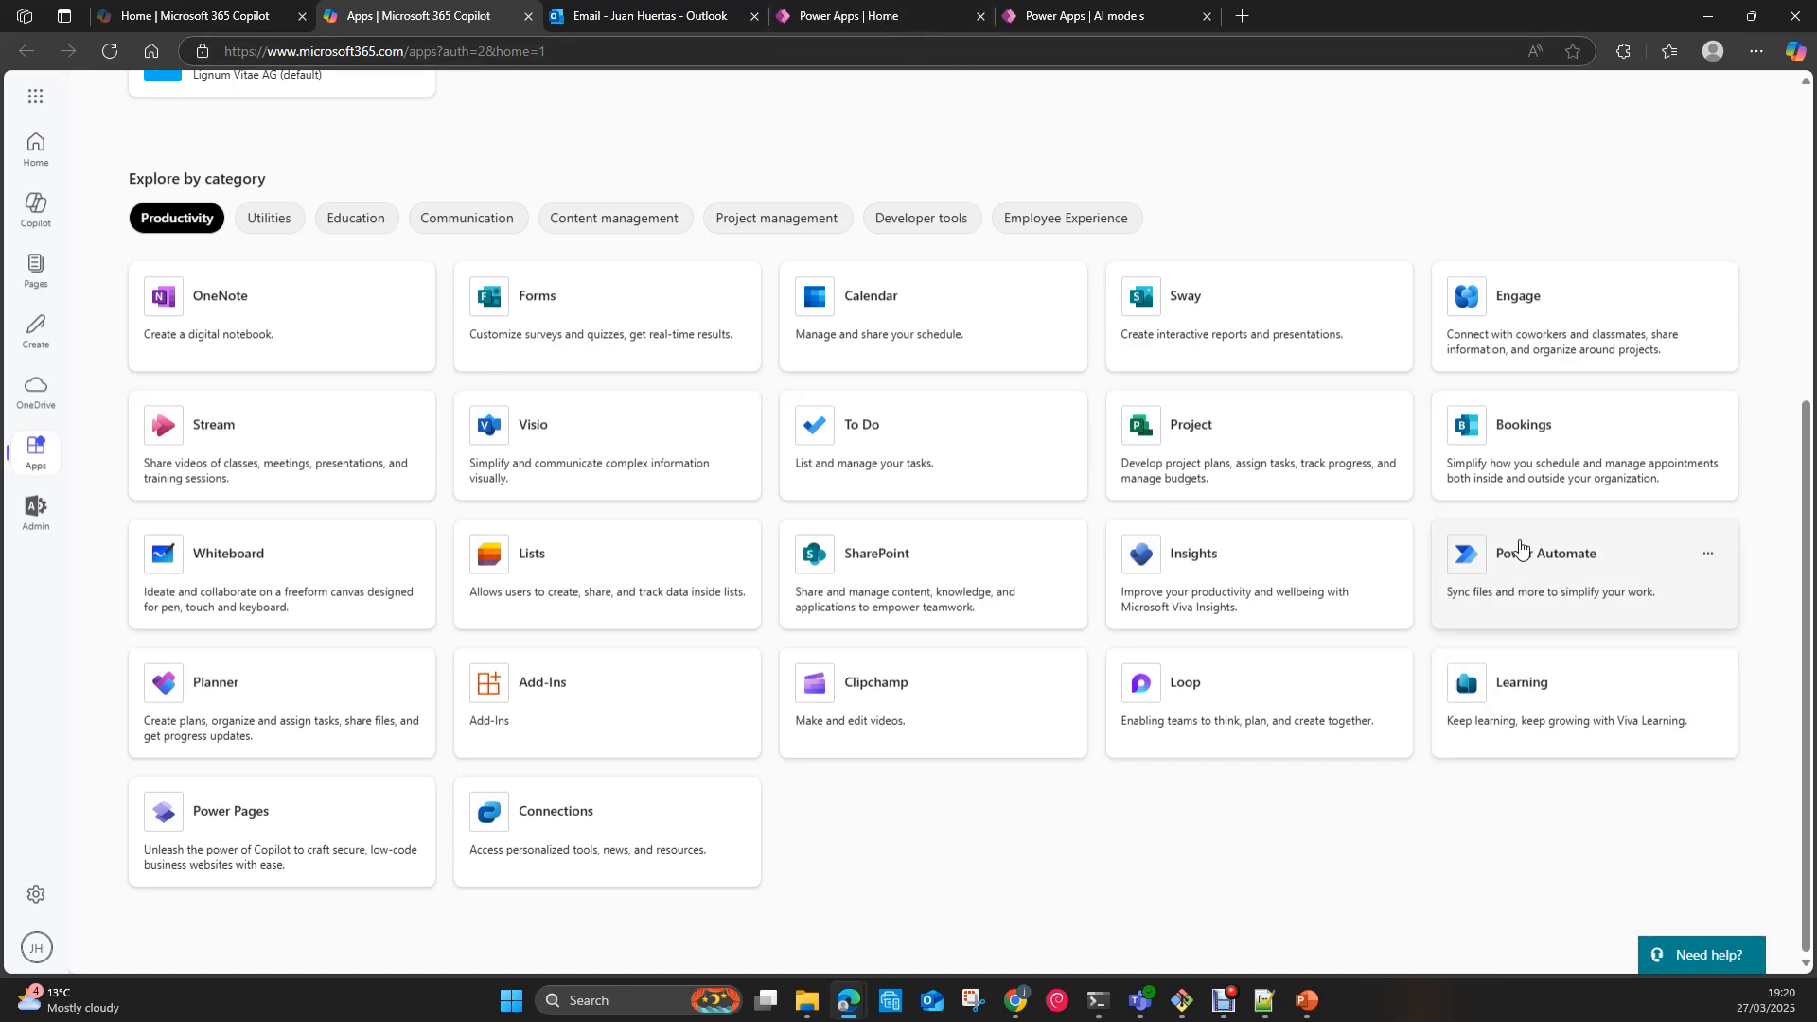
{"action": "left_click", "coordinate": [1511, 563]}
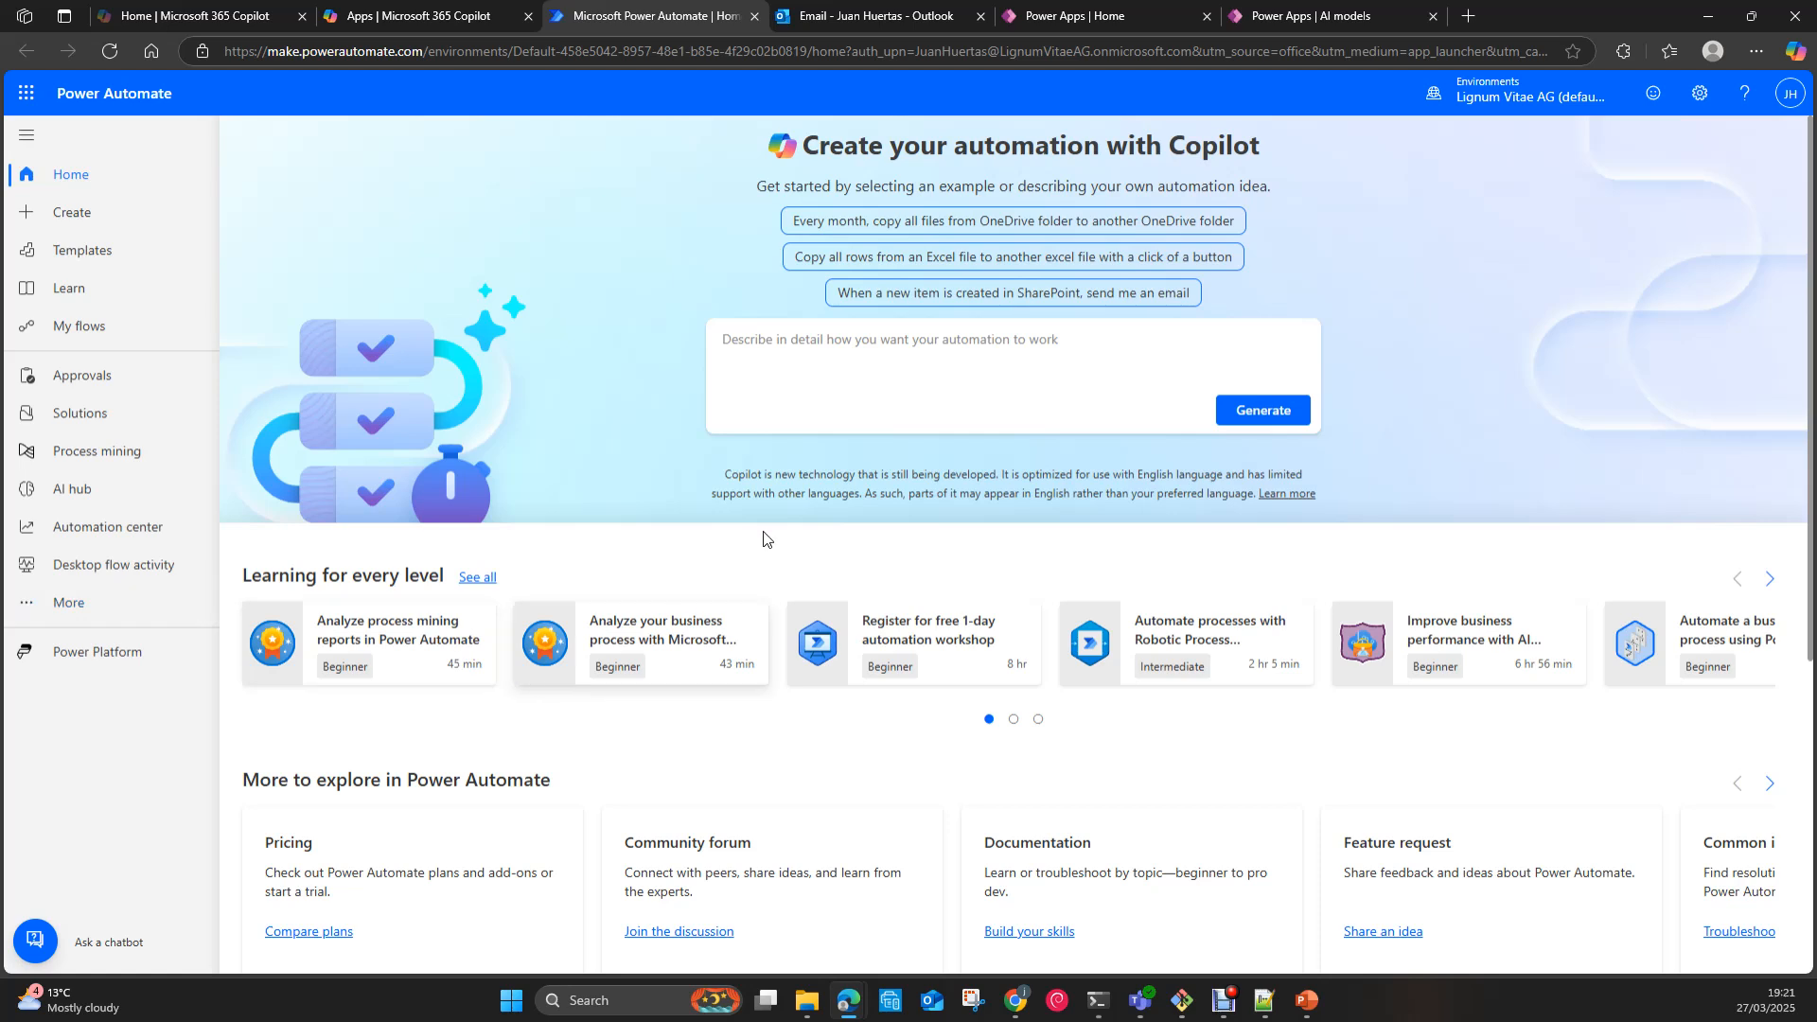
{"action": "scroll", "coordinate": [961, 767], "scroll_direction": "down", "scroll_amount": 1}
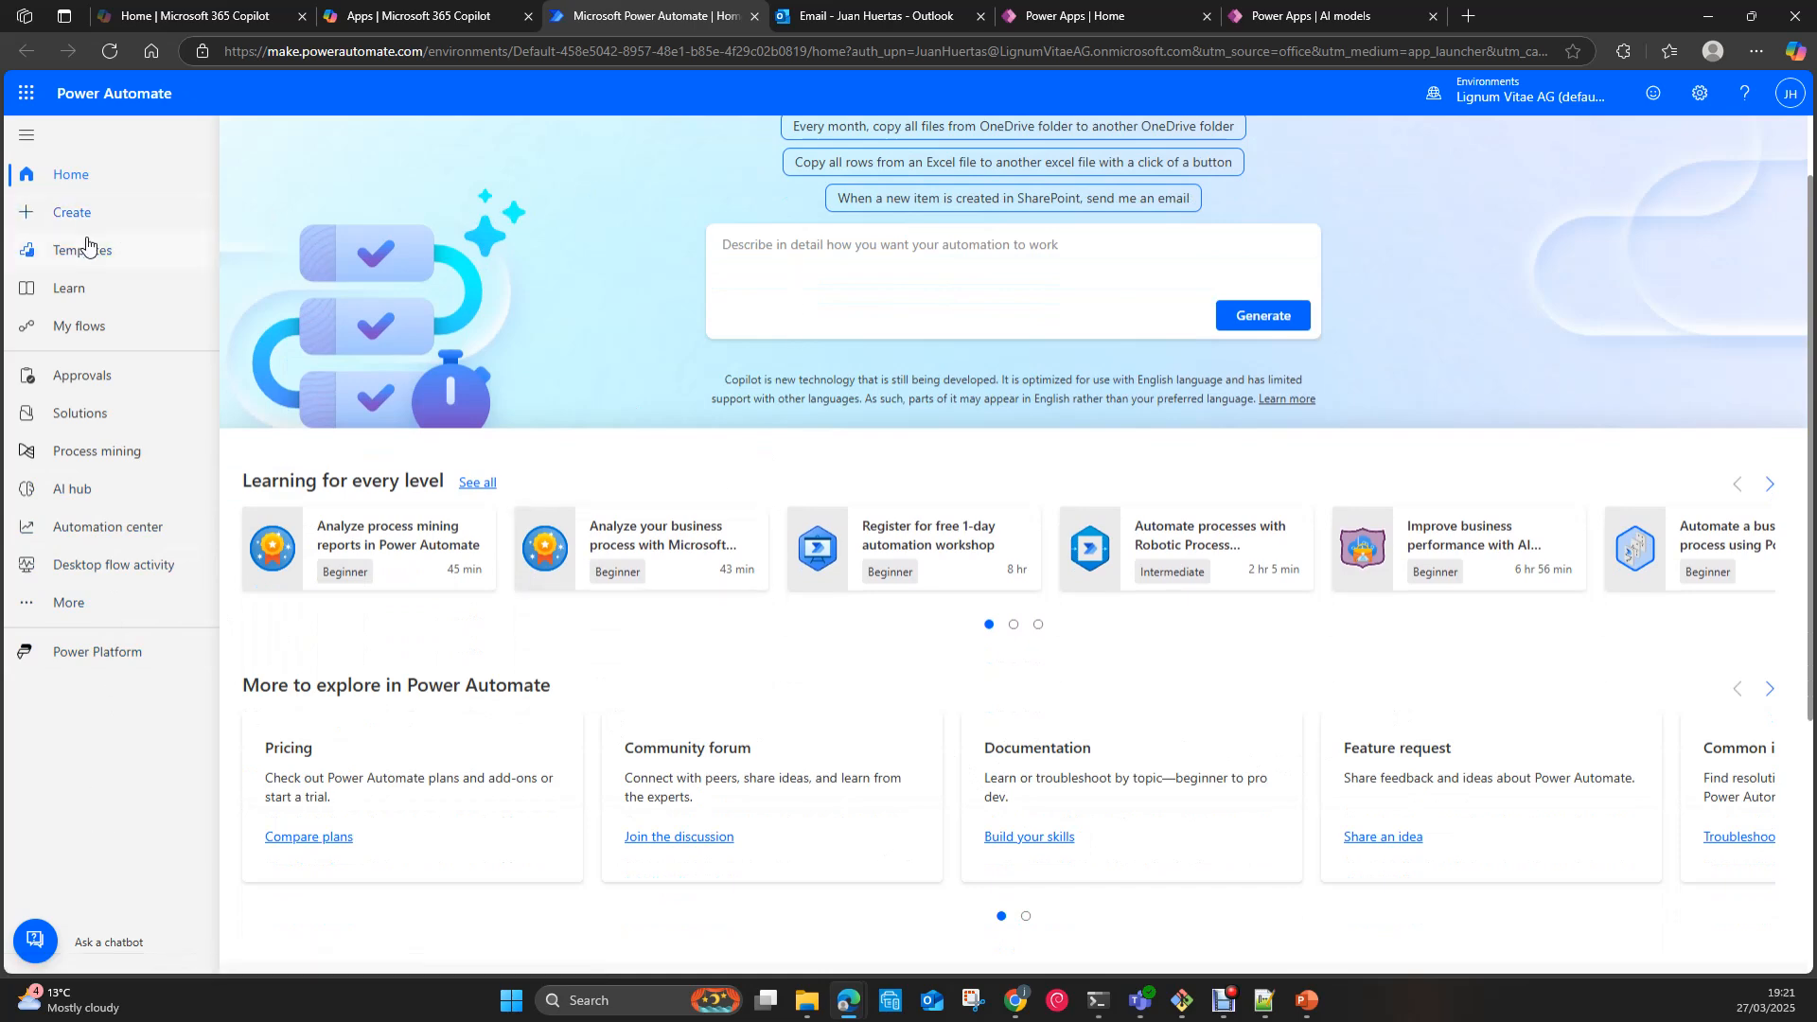
{"action": "left_click", "coordinate": [81, 501]}
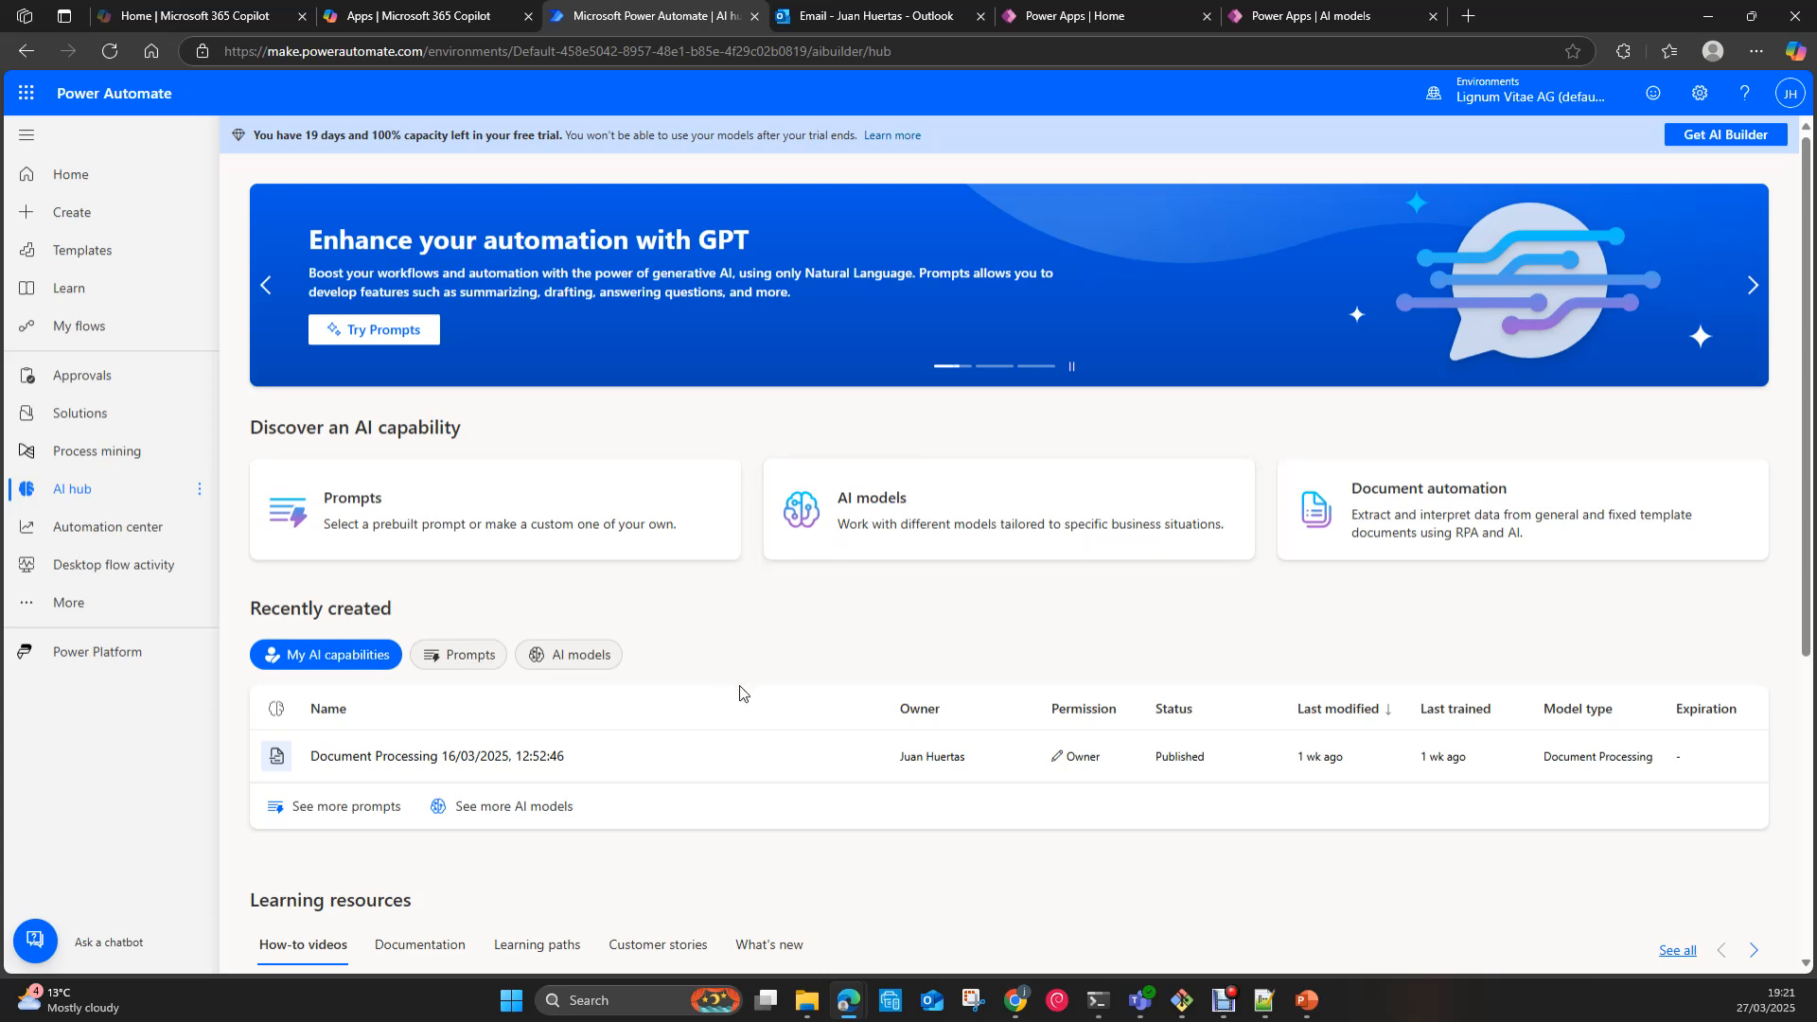
{"action": "left_click", "coordinate": [944, 515]}
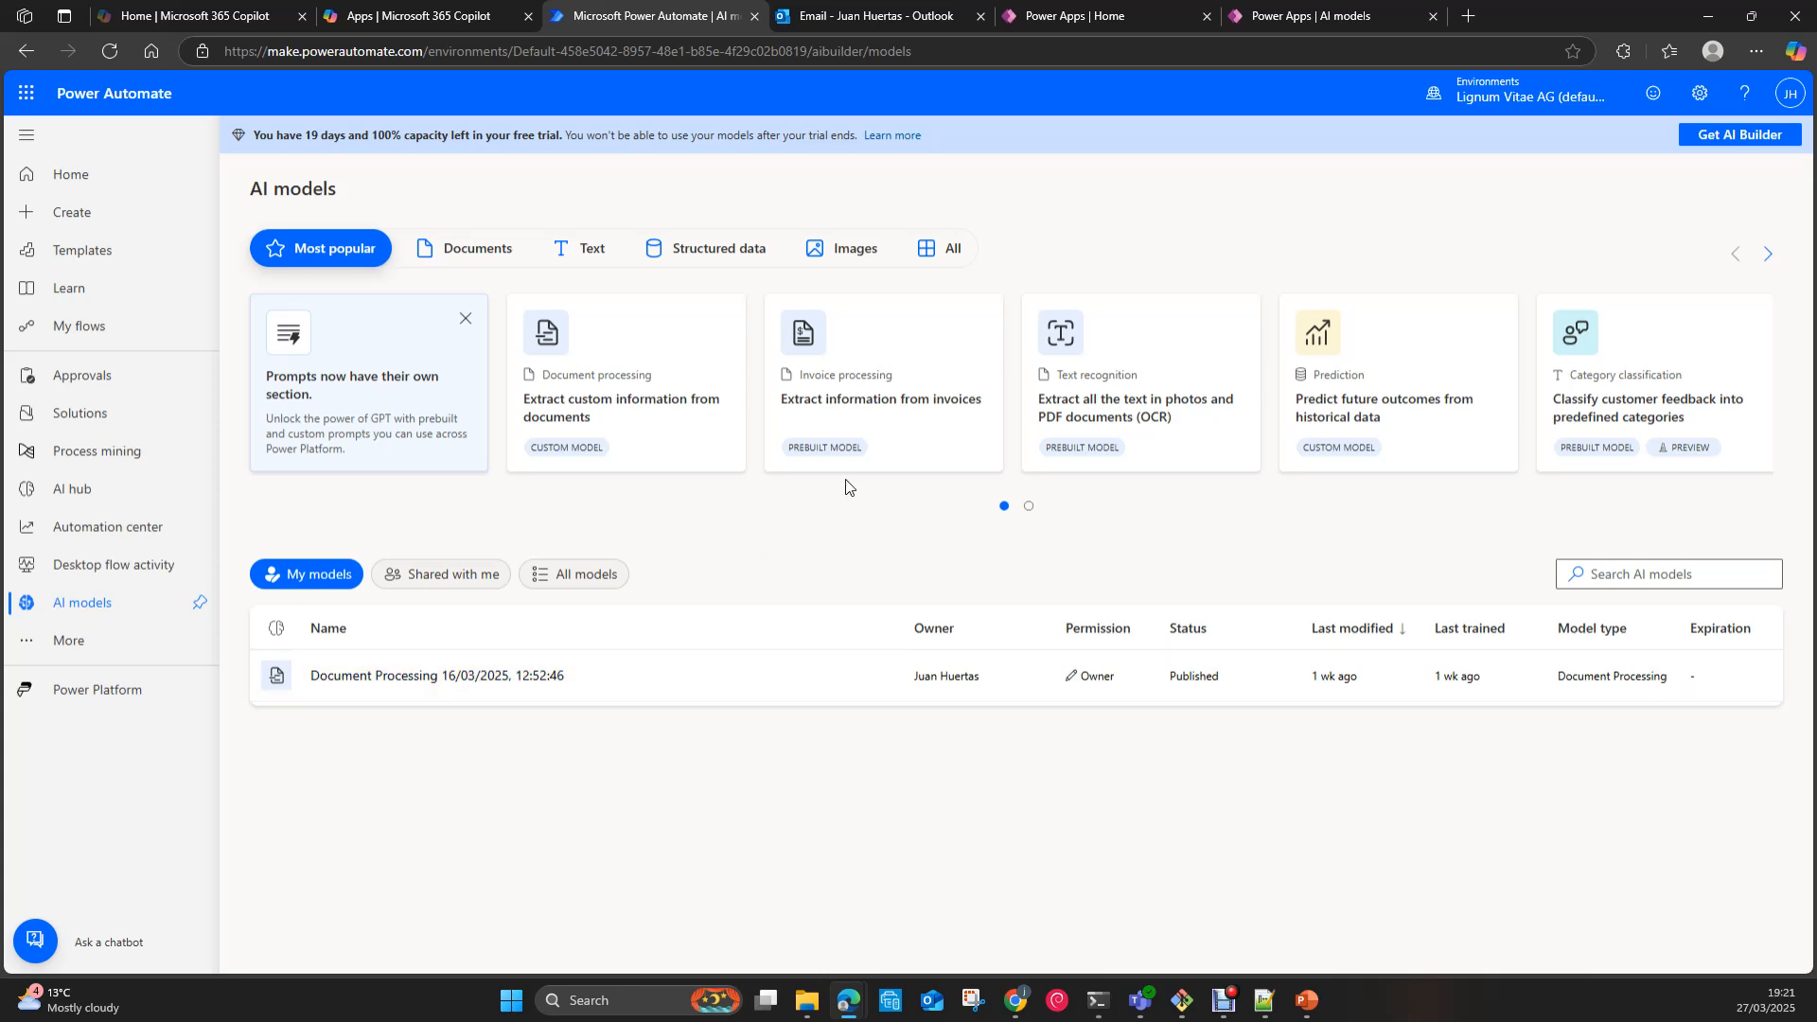
Step: Open the prebuilt model for extracting information from invoices and examine the extracted fields and line items of its three sample documents
{"action": "left_click", "coordinate": [907, 407]}
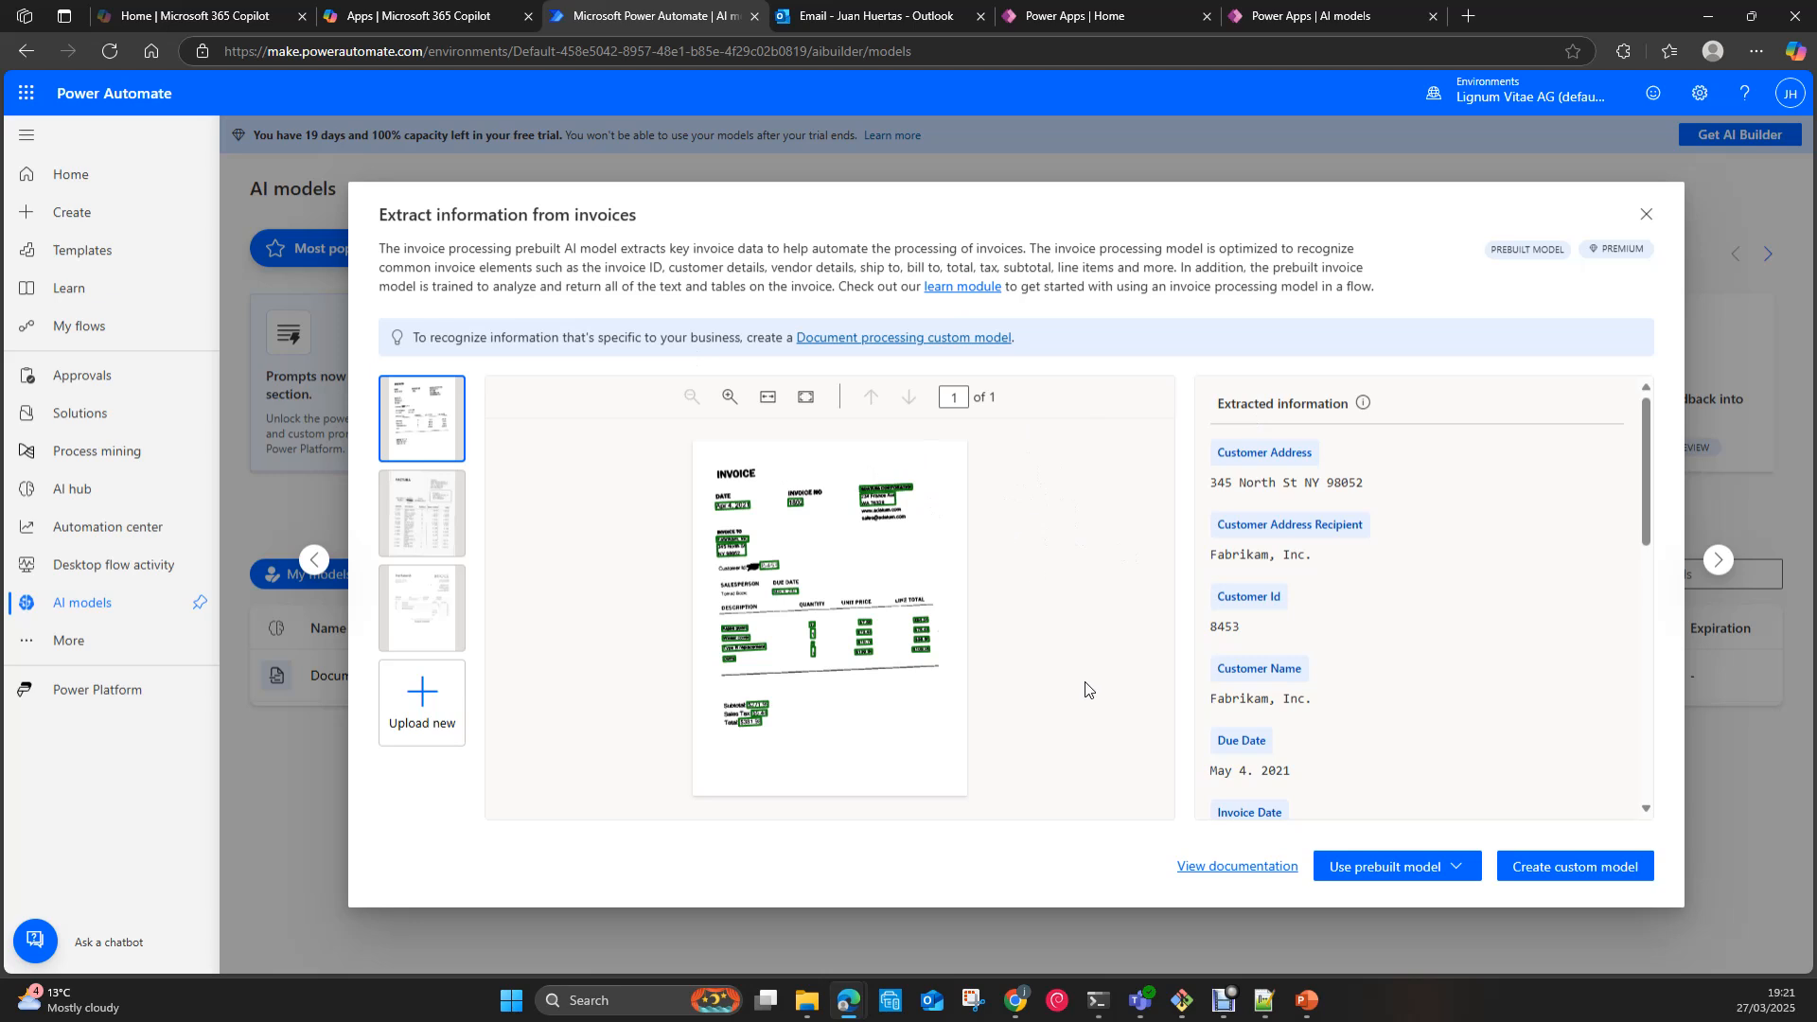
{"action": "scroll", "coordinate": [1569, 518], "scroll_direction": "down", "scroll_amount": 2}
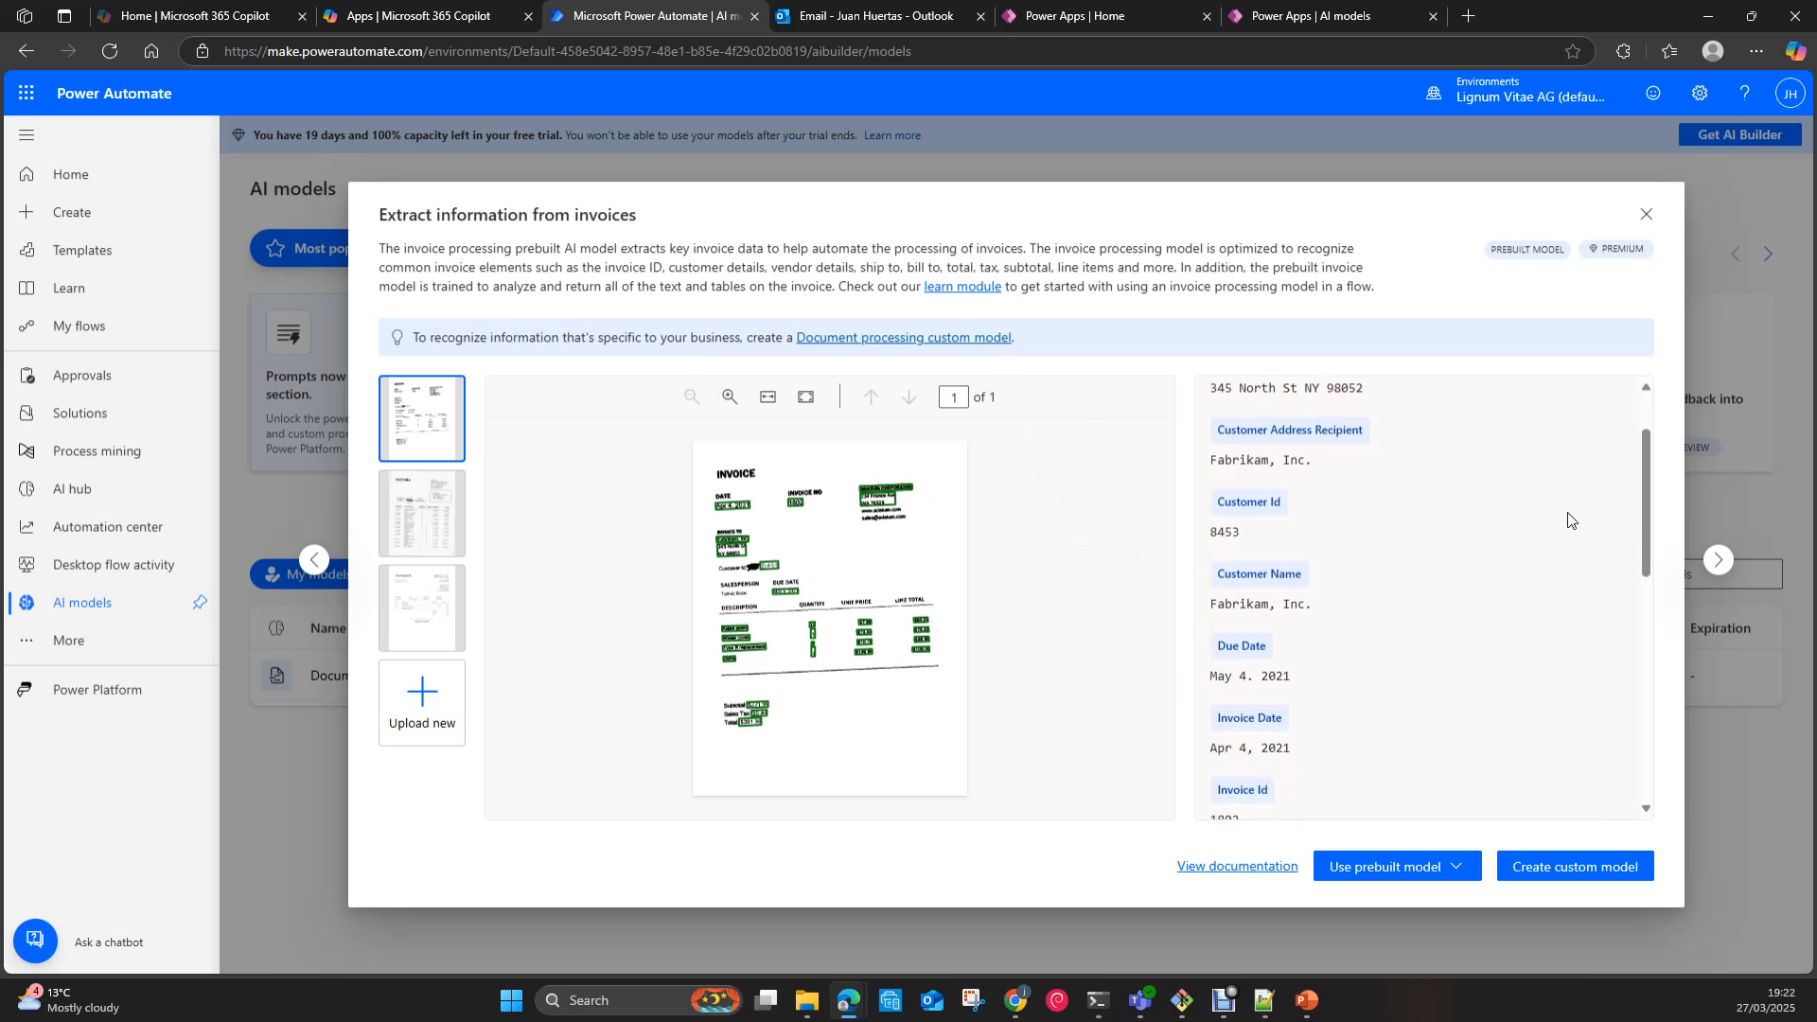
{"action": "scroll", "coordinate": [1569, 518], "scroll_direction": "down", "scroll_amount": 5}
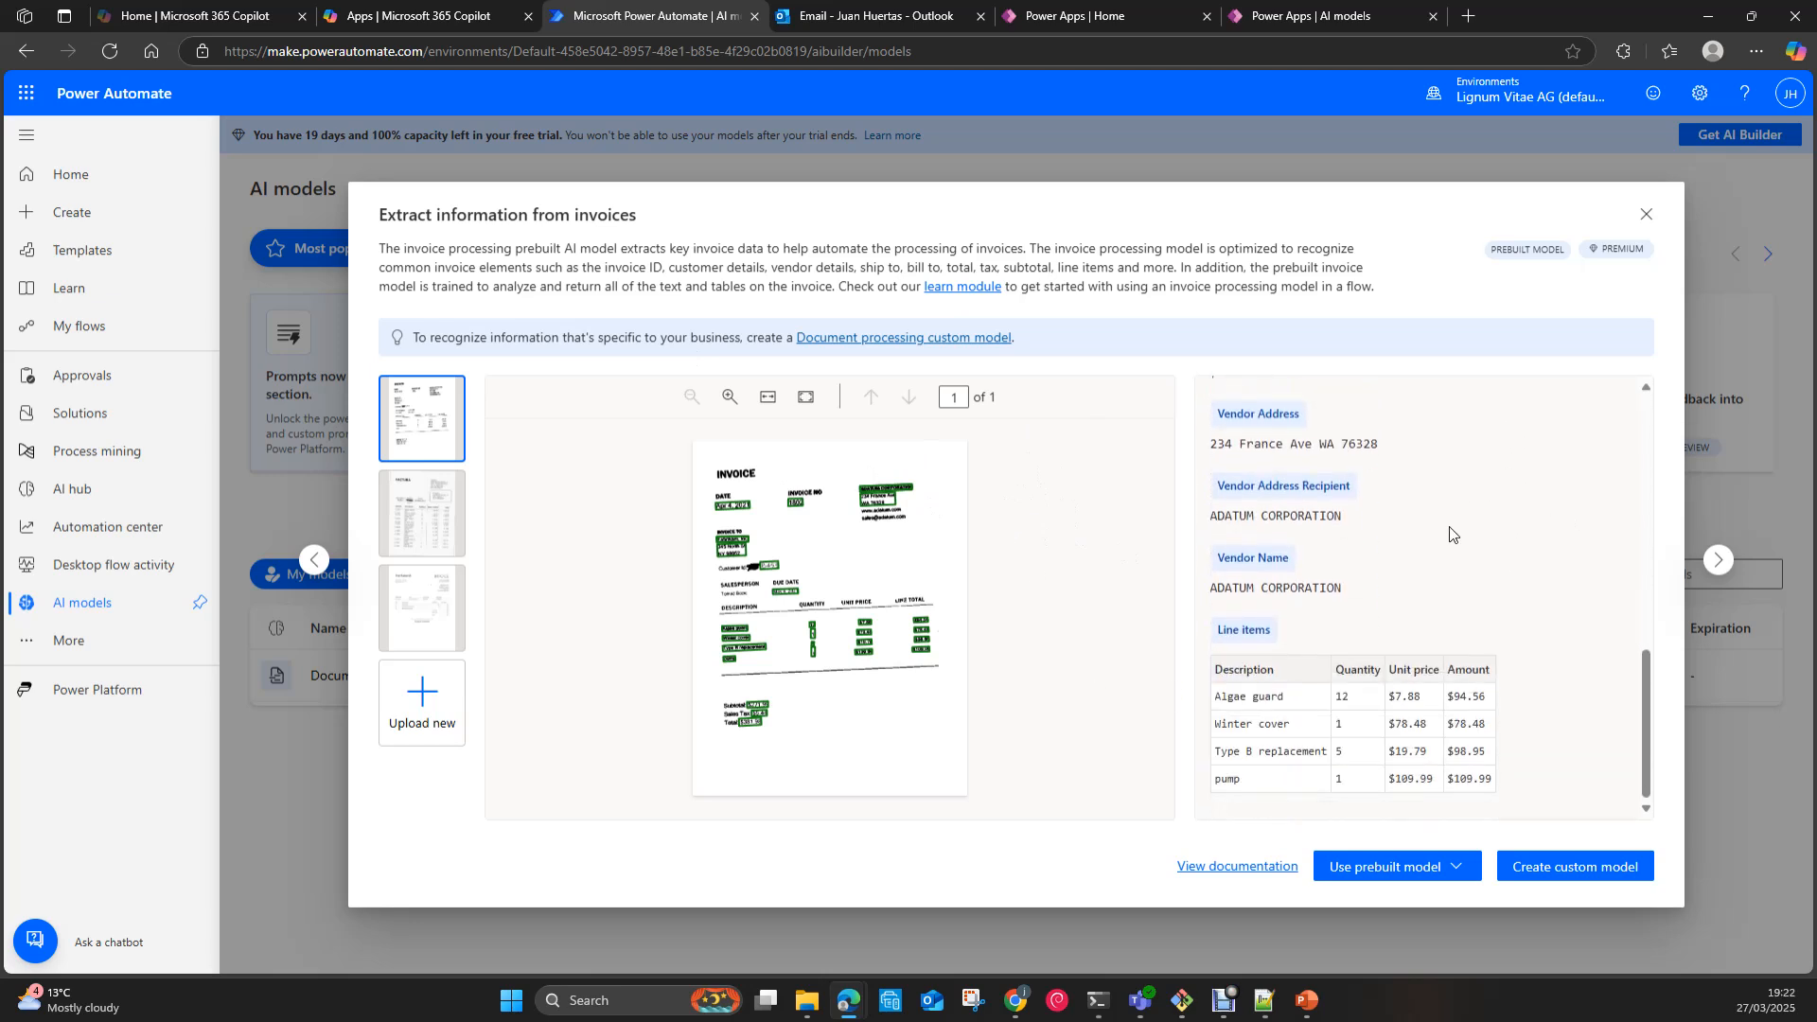
{"action": "scroll", "coordinate": [1381, 577], "scroll_direction": "up", "scroll_amount": 6}
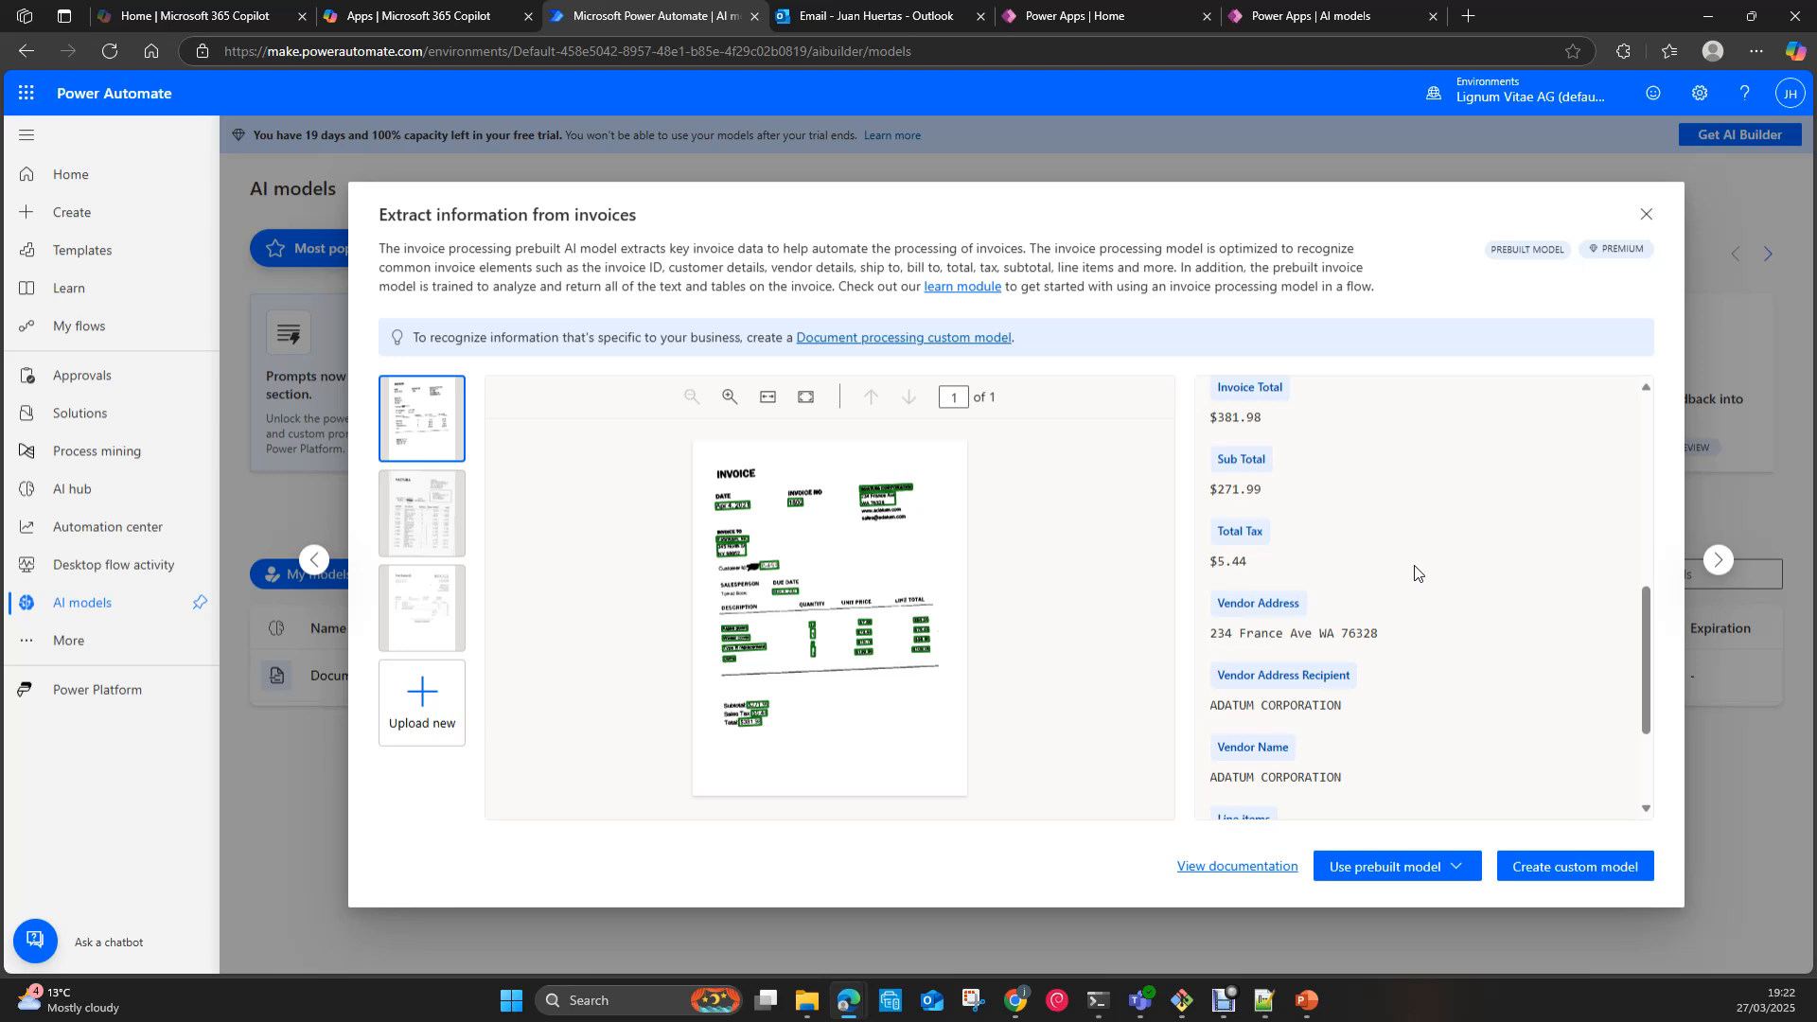
{"action": "scroll", "coordinate": [1416, 570], "scroll_direction": "up", "scroll_amount": 3}
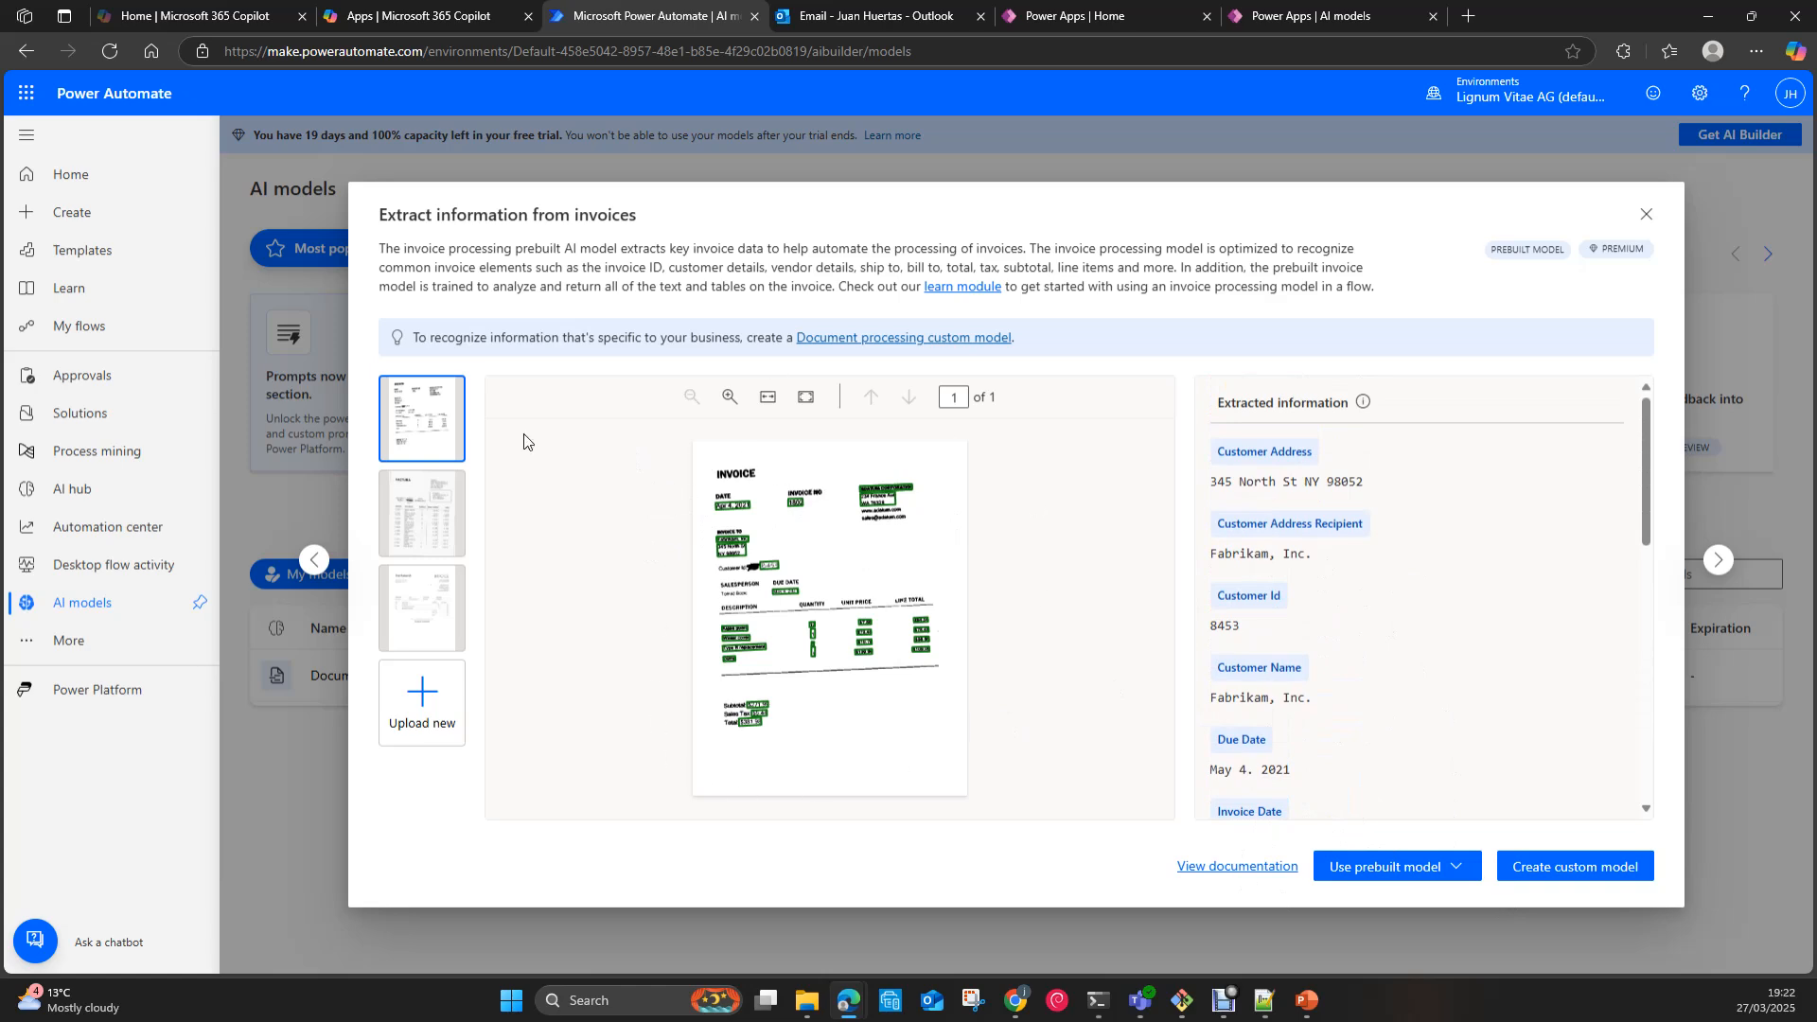
{"action": "mouse_move", "coordinate": [756, 653]}
{"action": "left_click", "coordinate": [414, 526]}
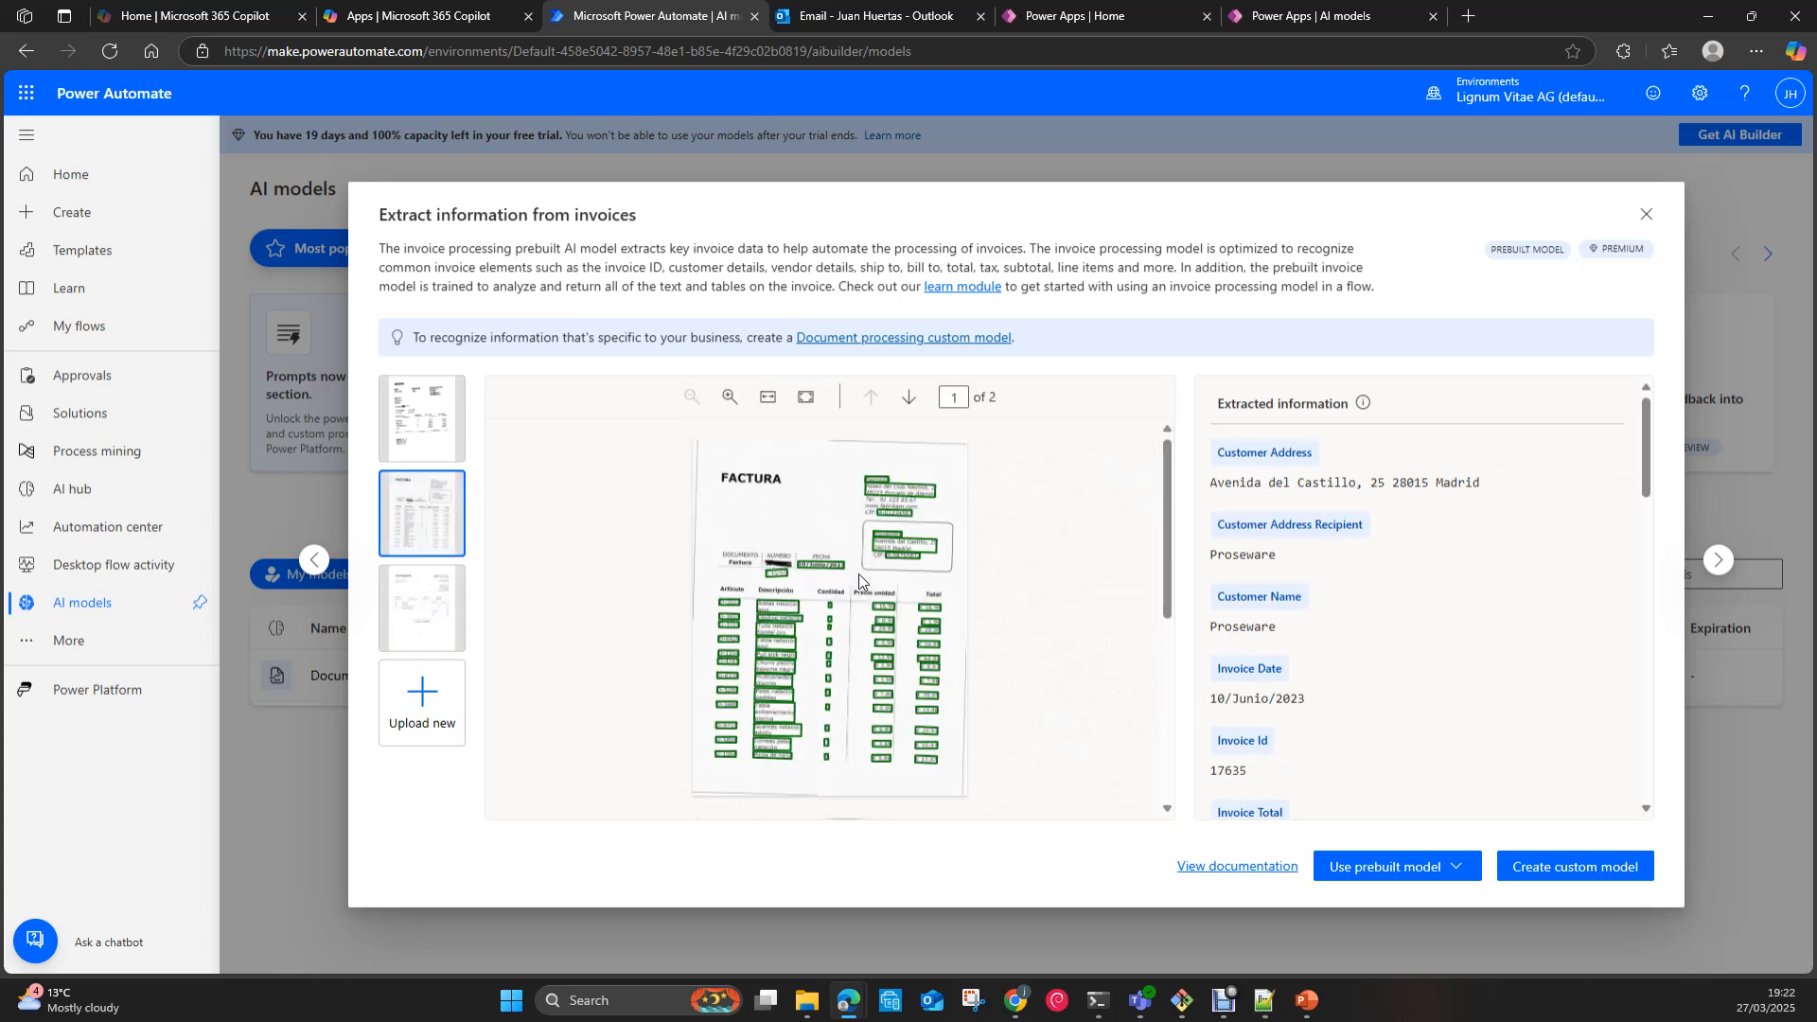
{"action": "left_click", "coordinate": [423, 619]}
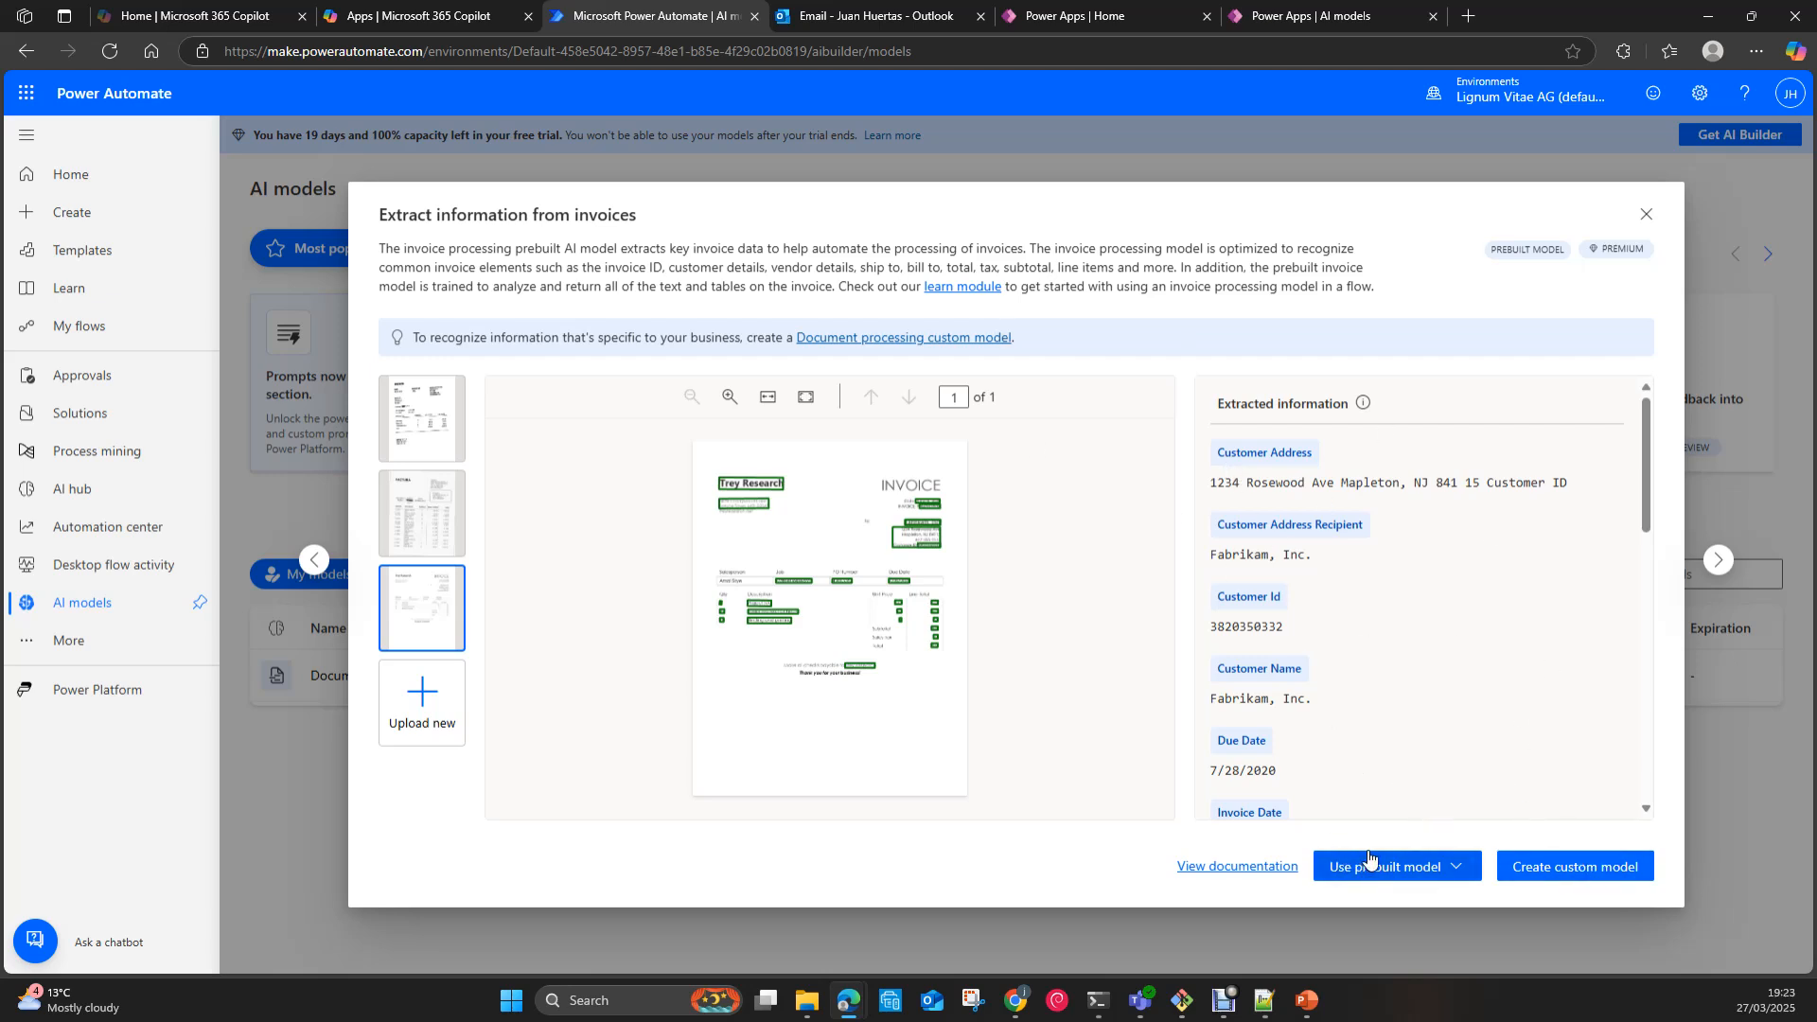
Step: Create a custom model from the invoice extraction model and keep Invoices as the document type
{"action": "left_click", "coordinate": [1605, 873]}
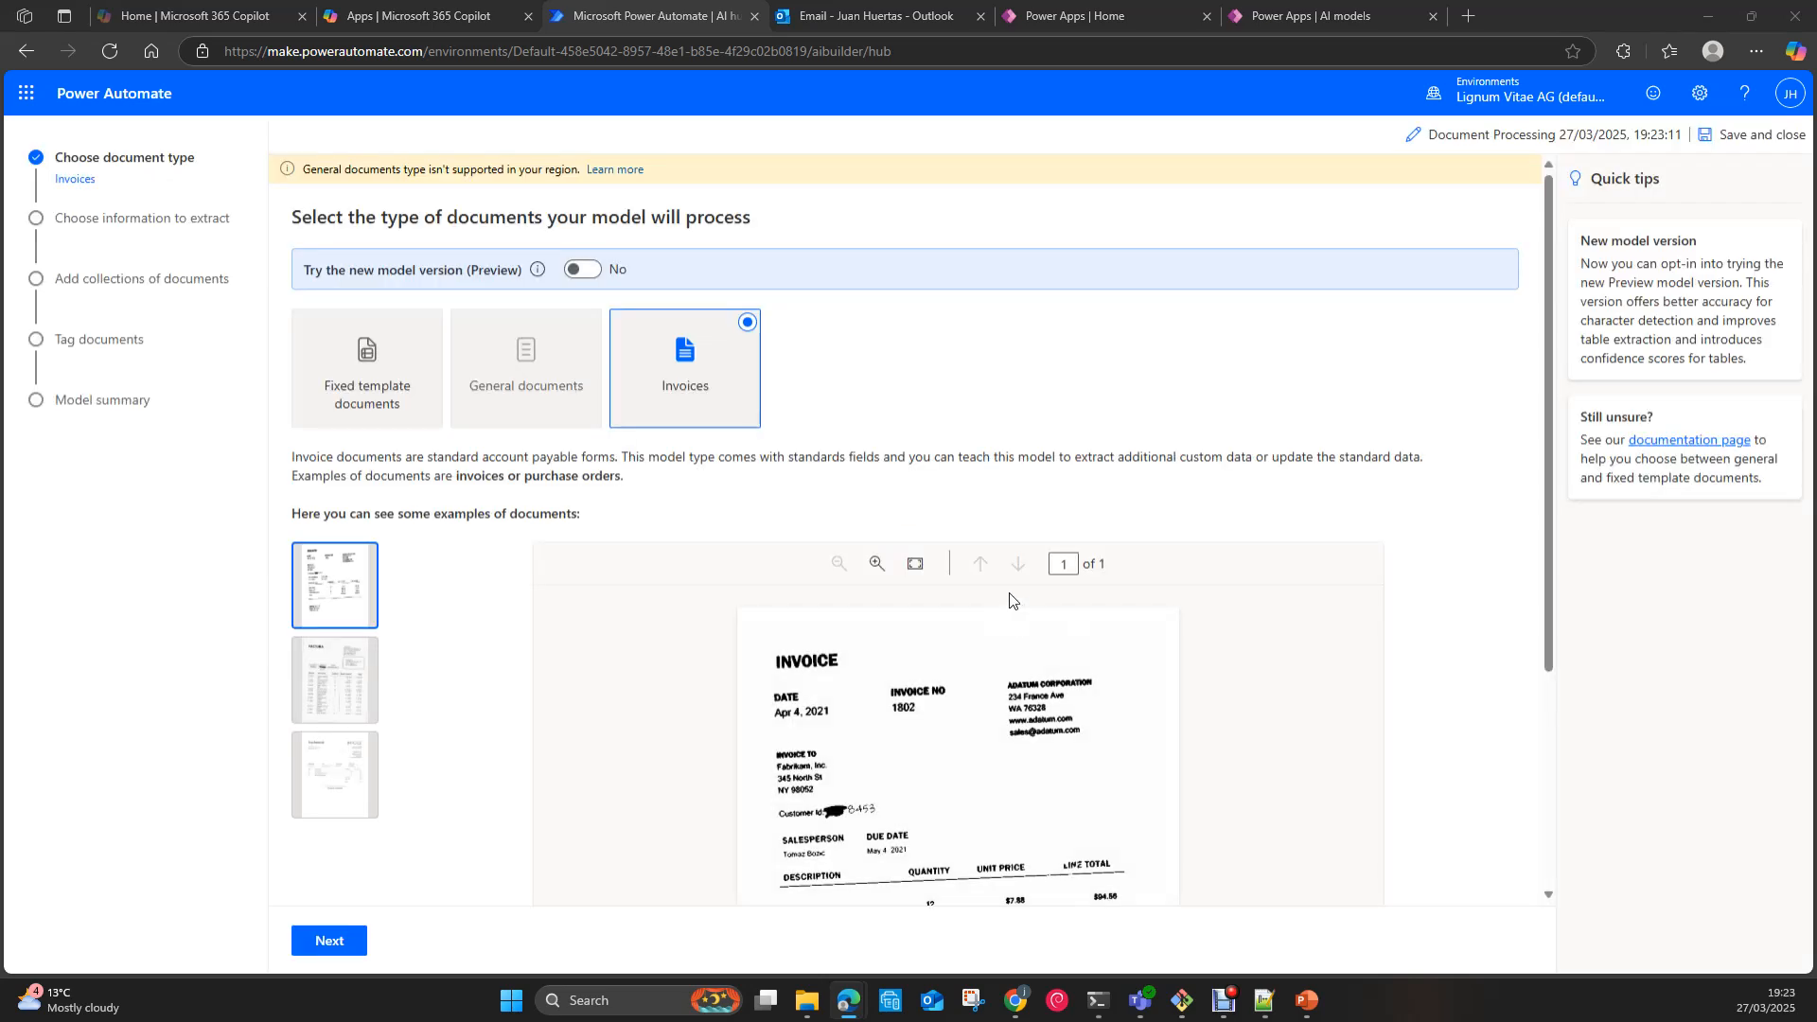
{"action": "scroll", "coordinate": [1262, 405], "scroll_direction": "down", "scroll_amount": 1}
{"action": "scroll", "coordinate": [1263, 405], "scroll_direction": "down", "scroll_amount": 1}
{"action": "scroll", "coordinate": [1262, 405], "scroll_direction": "up", "scroll_amount": 2}
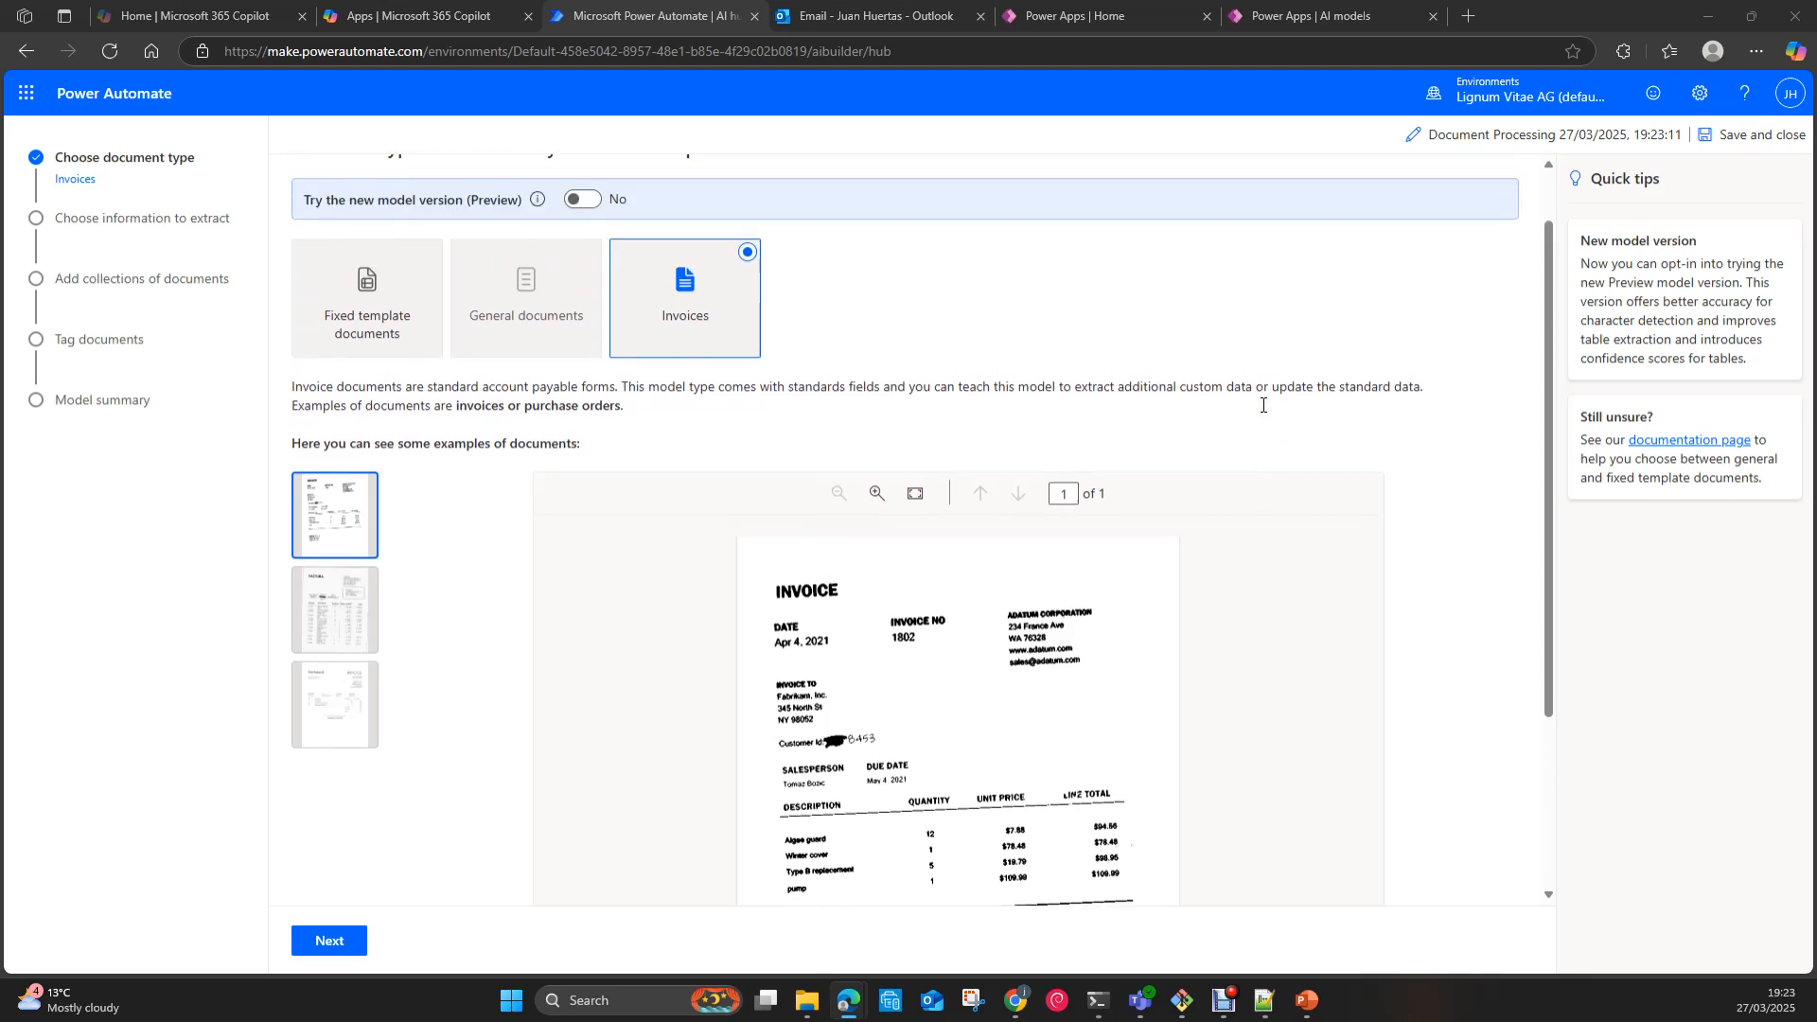
{"action": "scroll", "coordinate": [1118, 372], "scroll_direction": "down", "scroll_amount": 1}
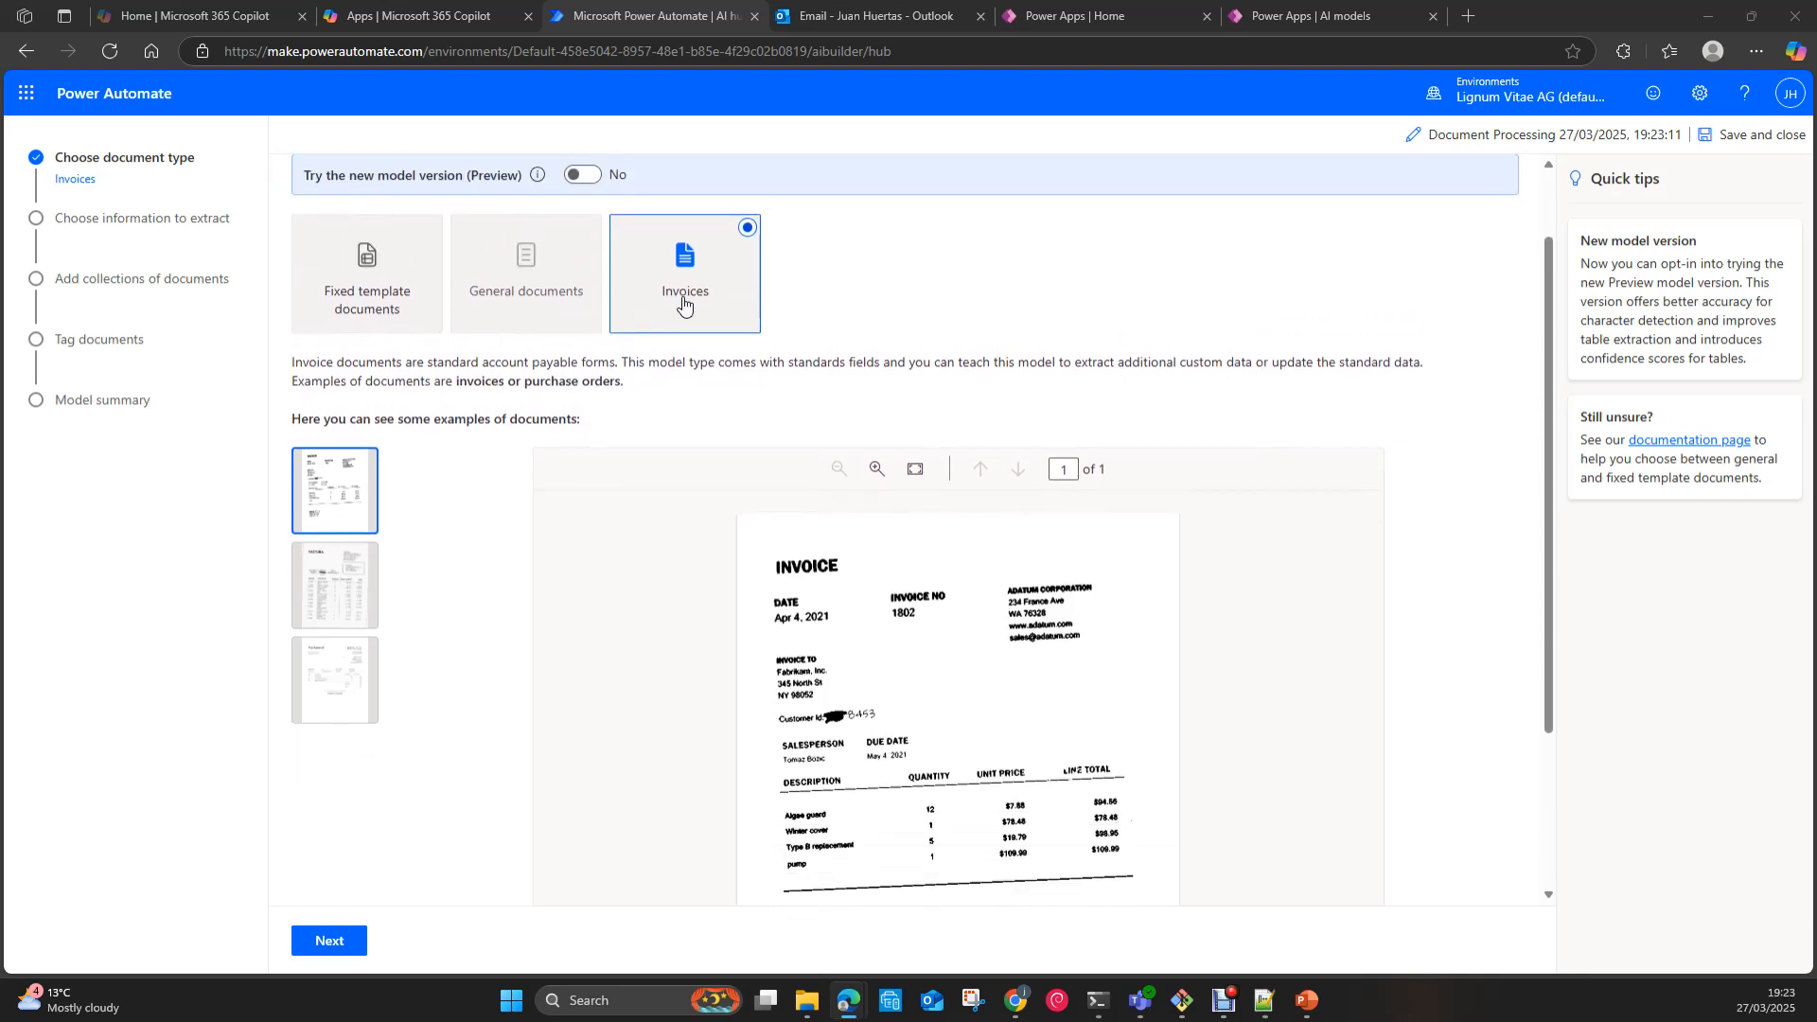
{"action": "scroll", "coordinate": [669, 549], "scroll_direction": "down", "scroll_amount": 1}
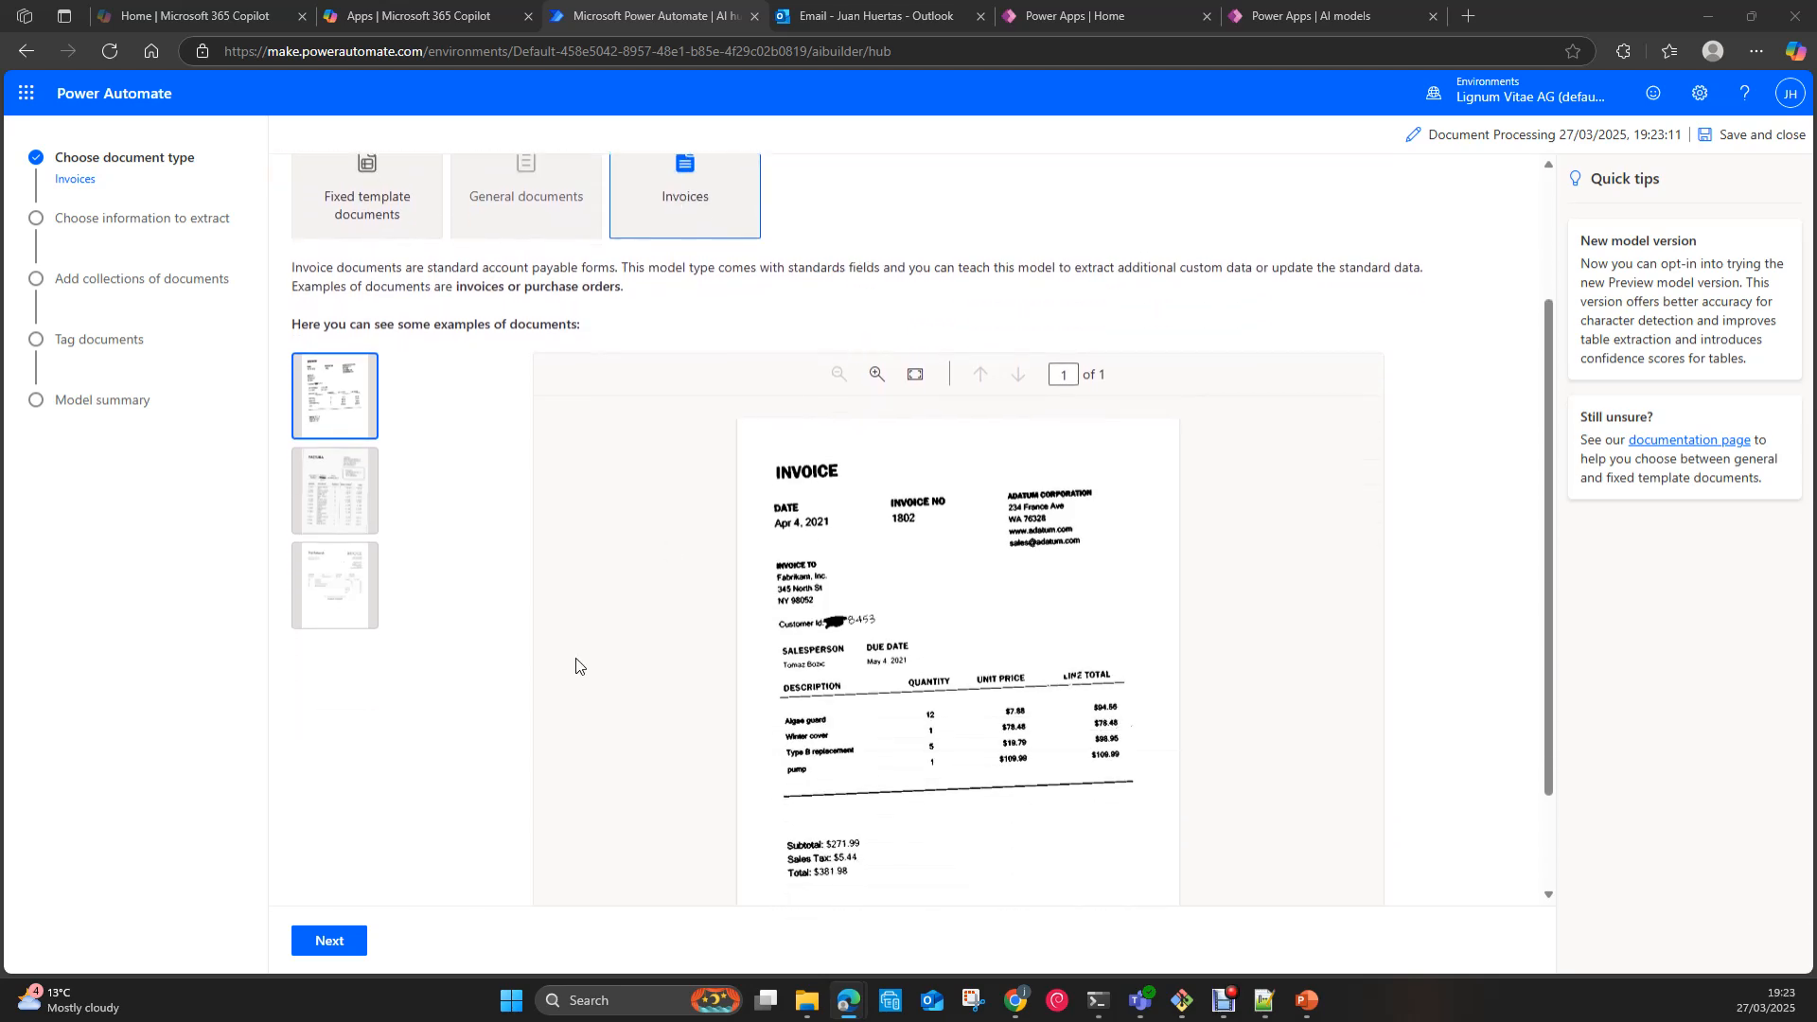
{"action": "left_click", "coordinate": [347, 938]}
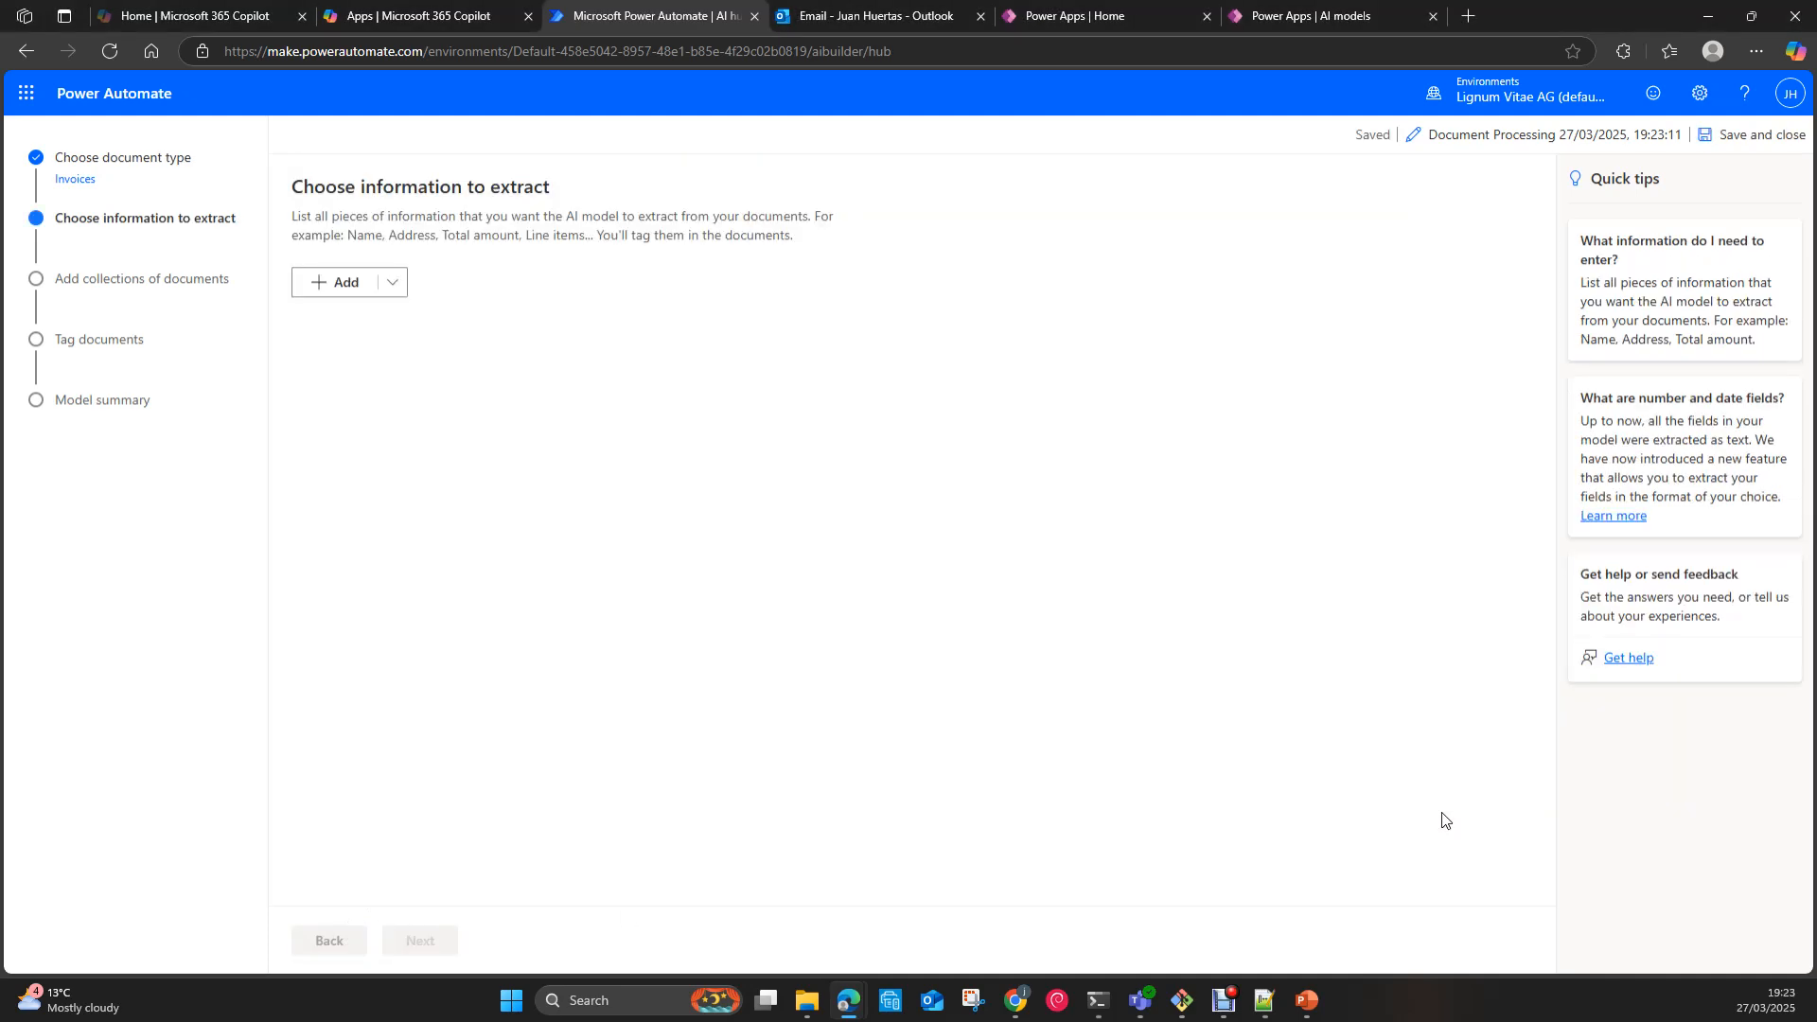
Step: Review the default invoice fields, add a text field named Custom Tax to the information to extract, and delete it again
{"action": "scroll", "coordinate": [1201, 509], "scroll_direction": "down", "scroll_amount": 2}
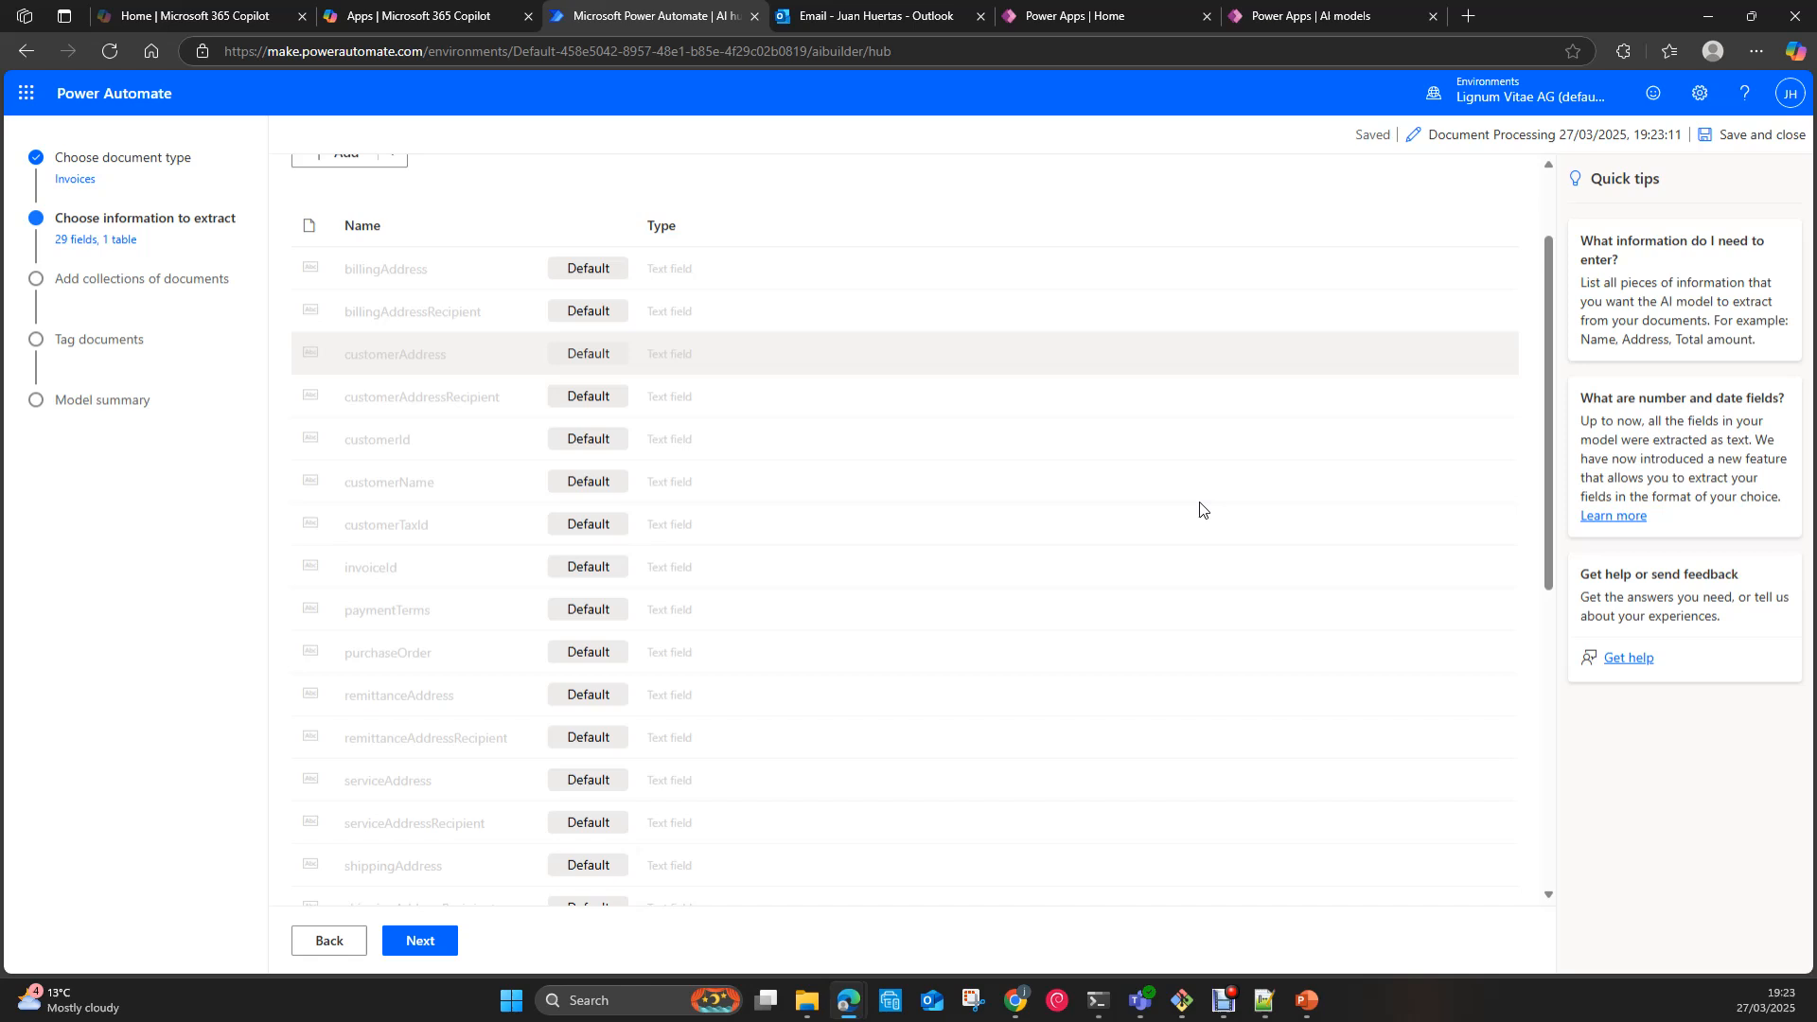
{"action": "scroll", "coordinate": [1201, 509], "scroll_direction": "up", "scroll_amount": 2}
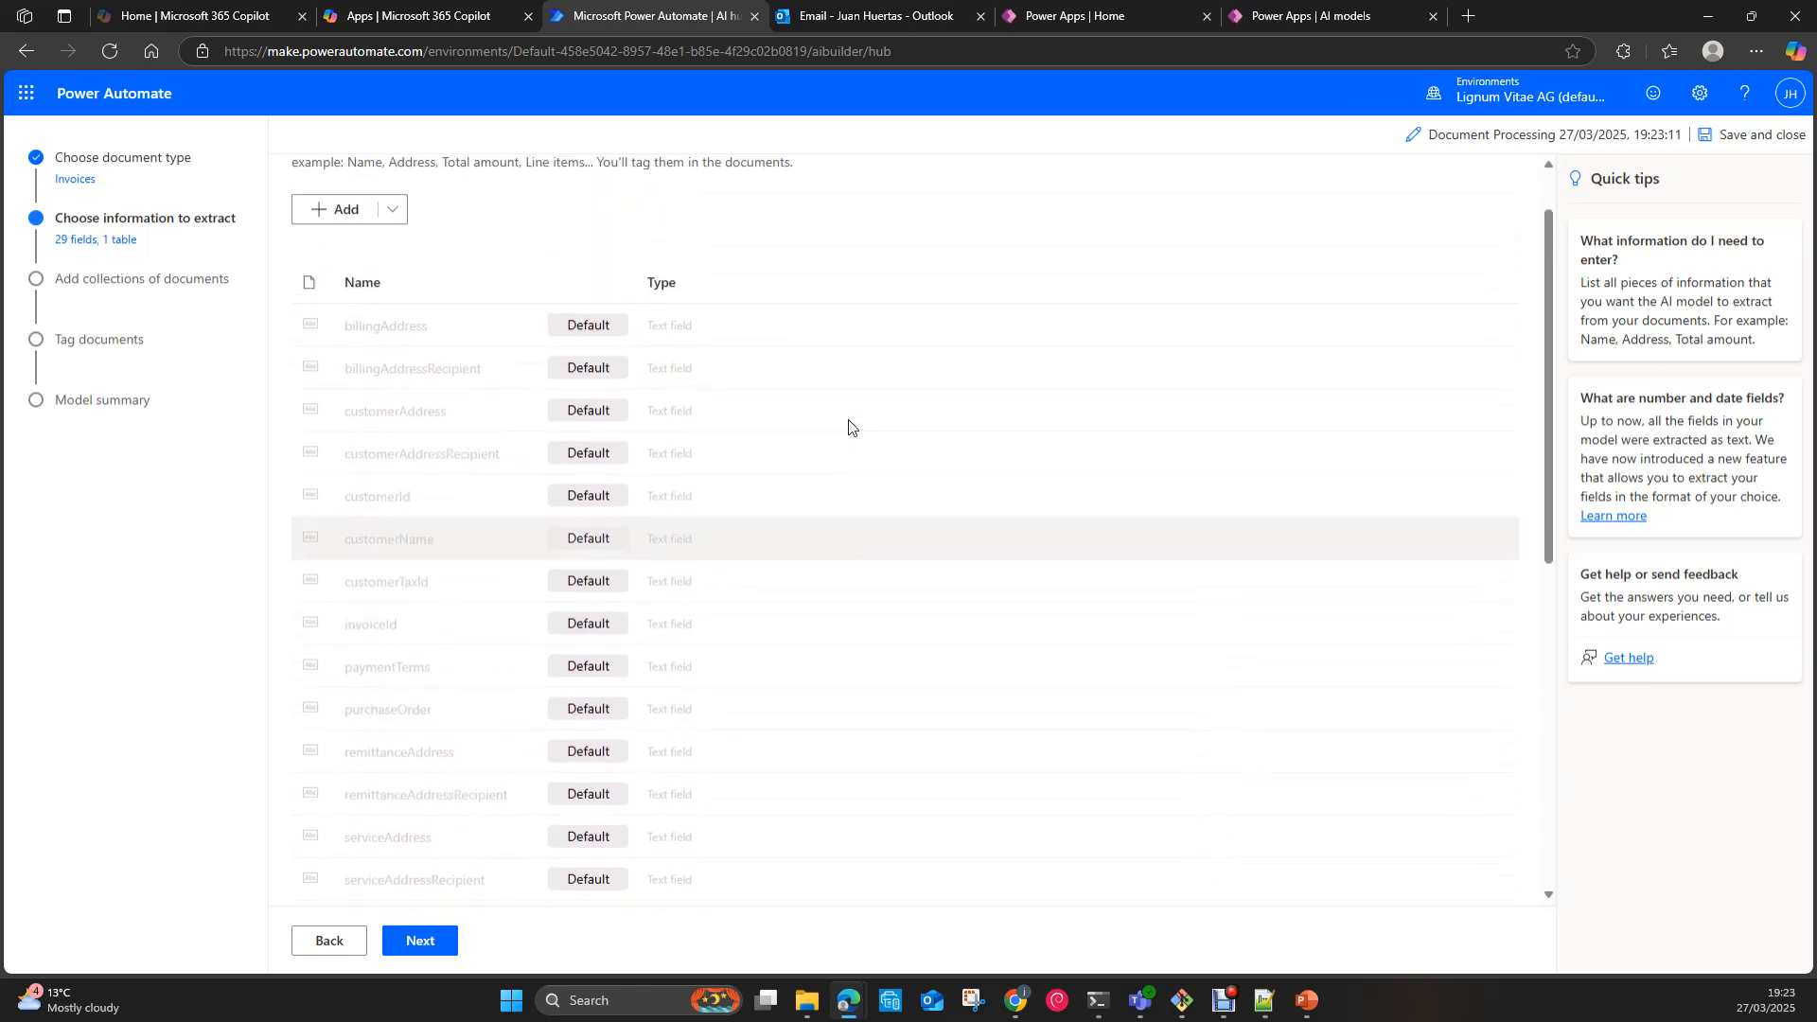
{"action": "scroll", "coordinate": [400, 416], "scroll_direction": "down", "scroll_amount": 7}
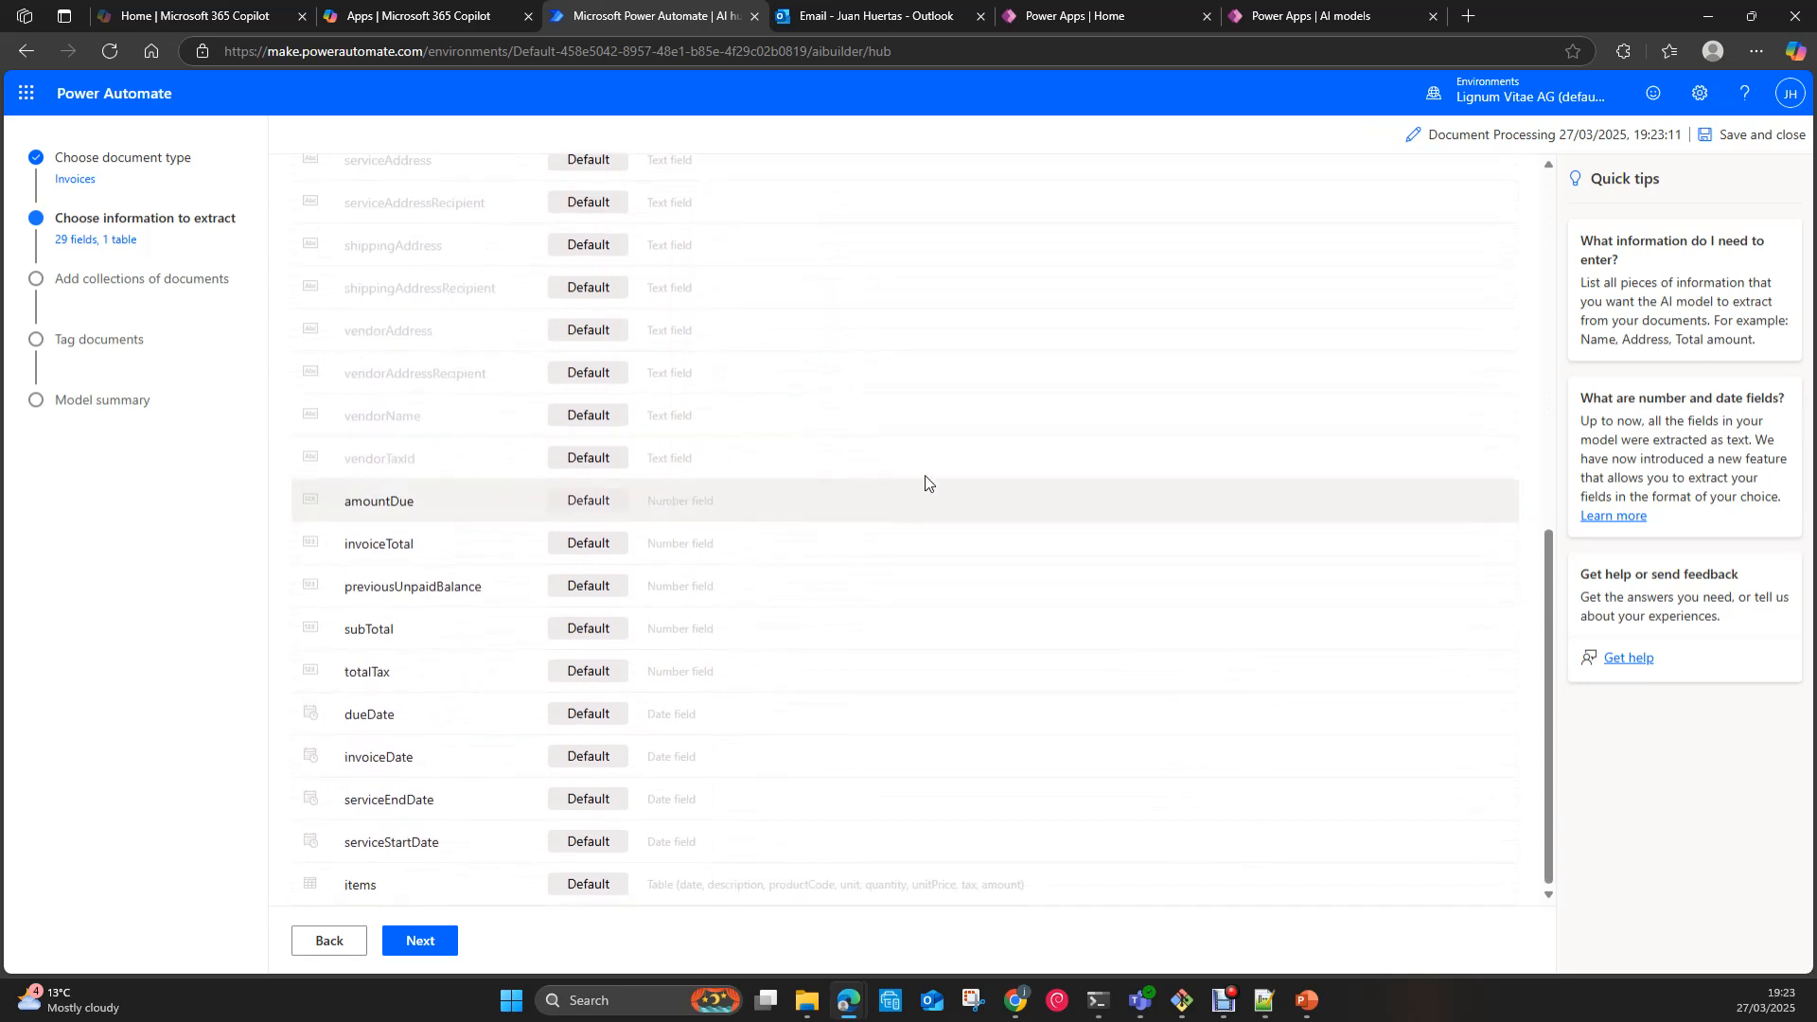
{"action": "scroll", "coordinate": [988, 474], "scroll_direction": "up", "scroll_amount": 7}
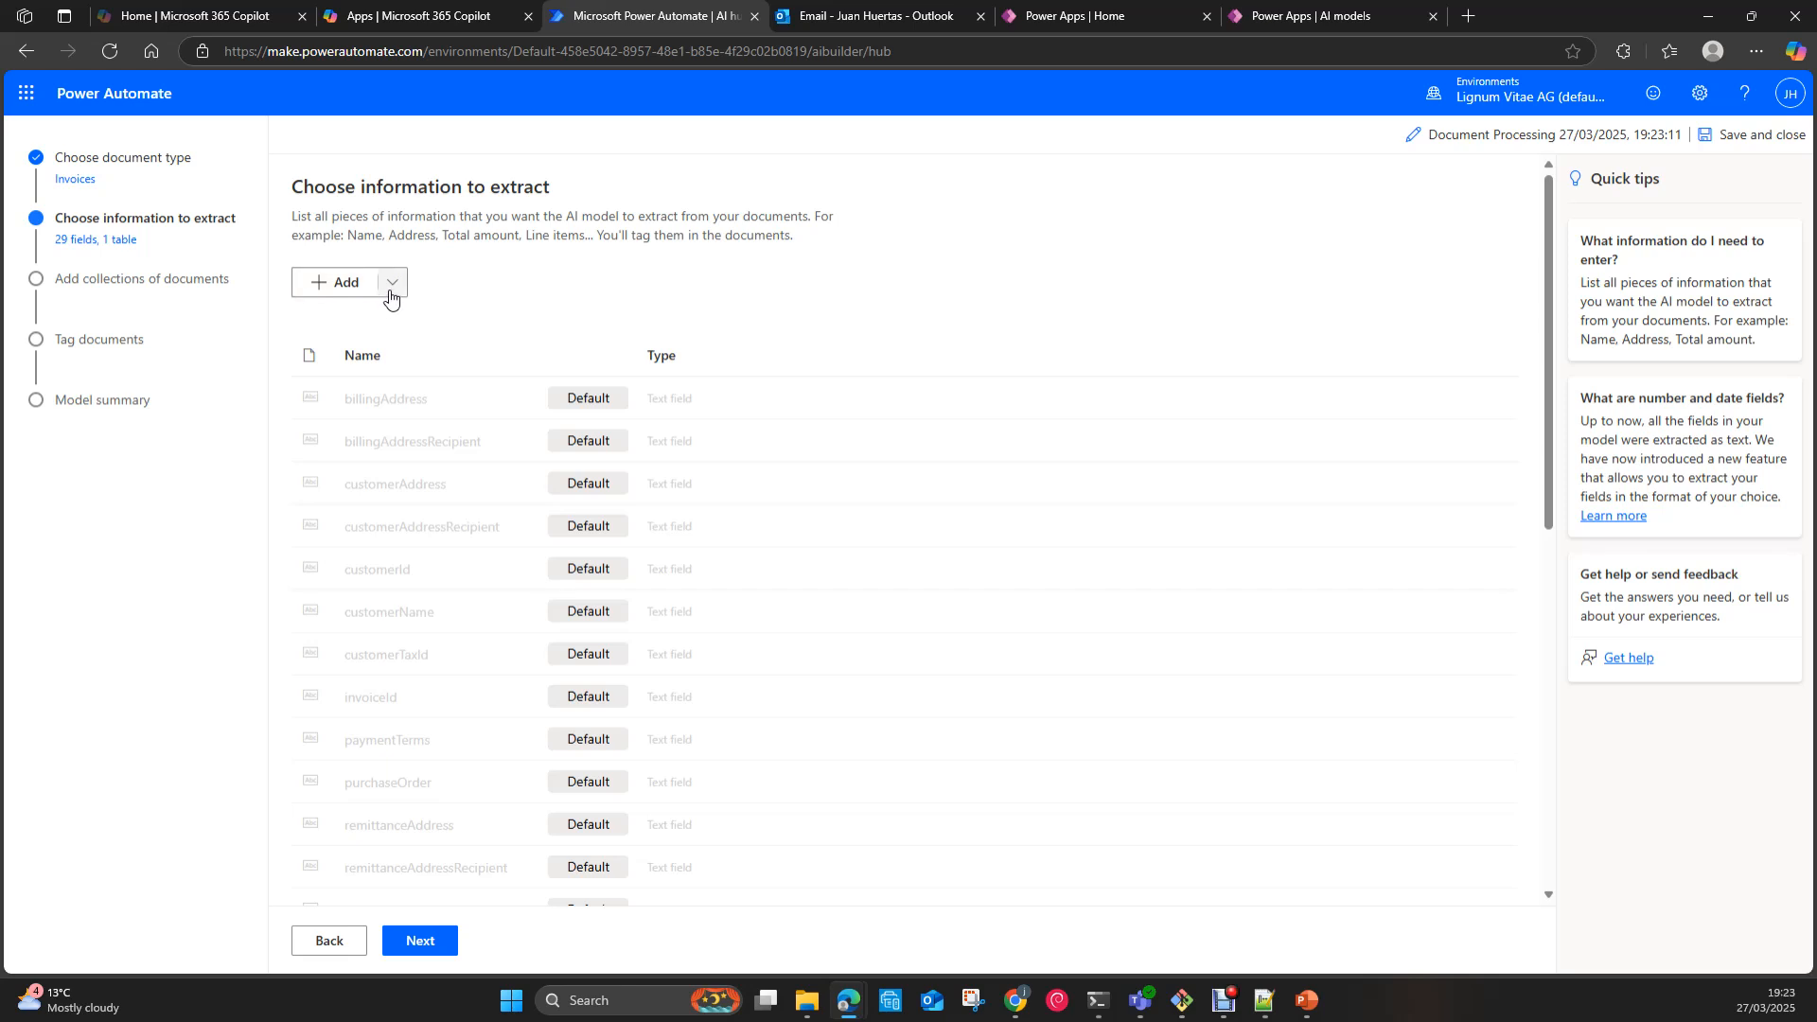
{"action": "left_click", "coordinate": [357, 292]}
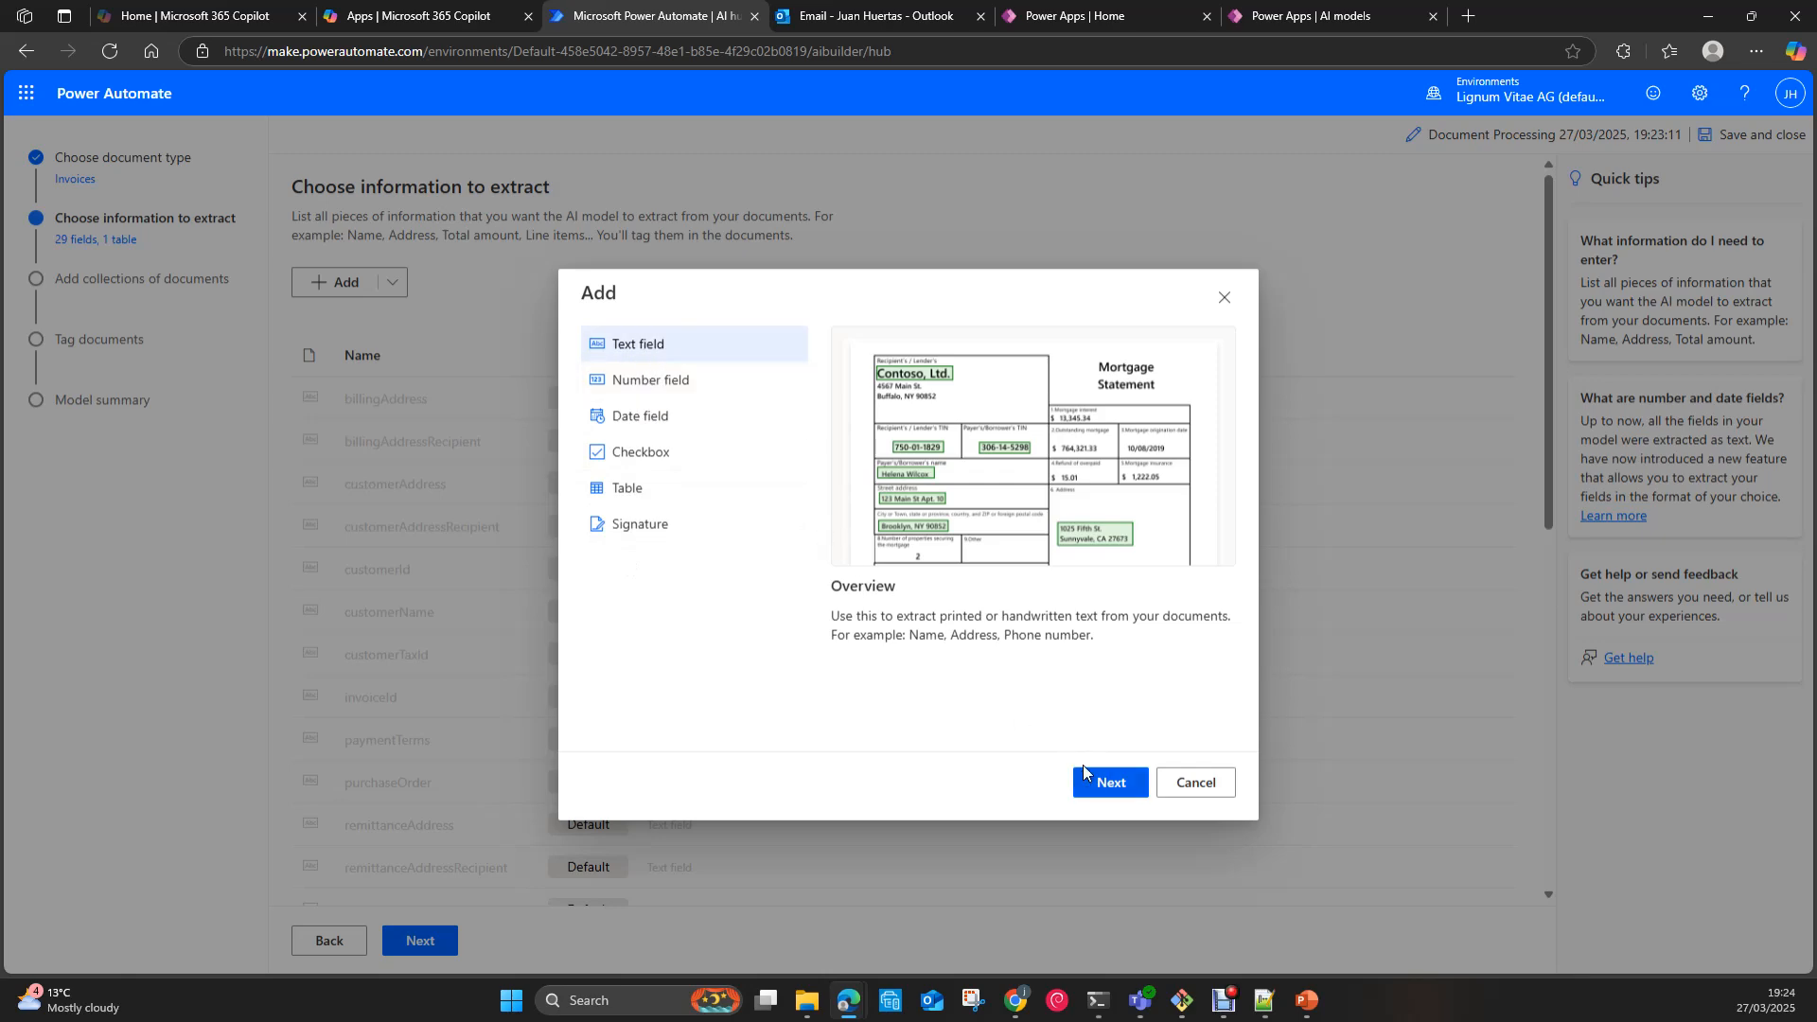
{"action": "left_click", "coordinate": [1093, 792]}
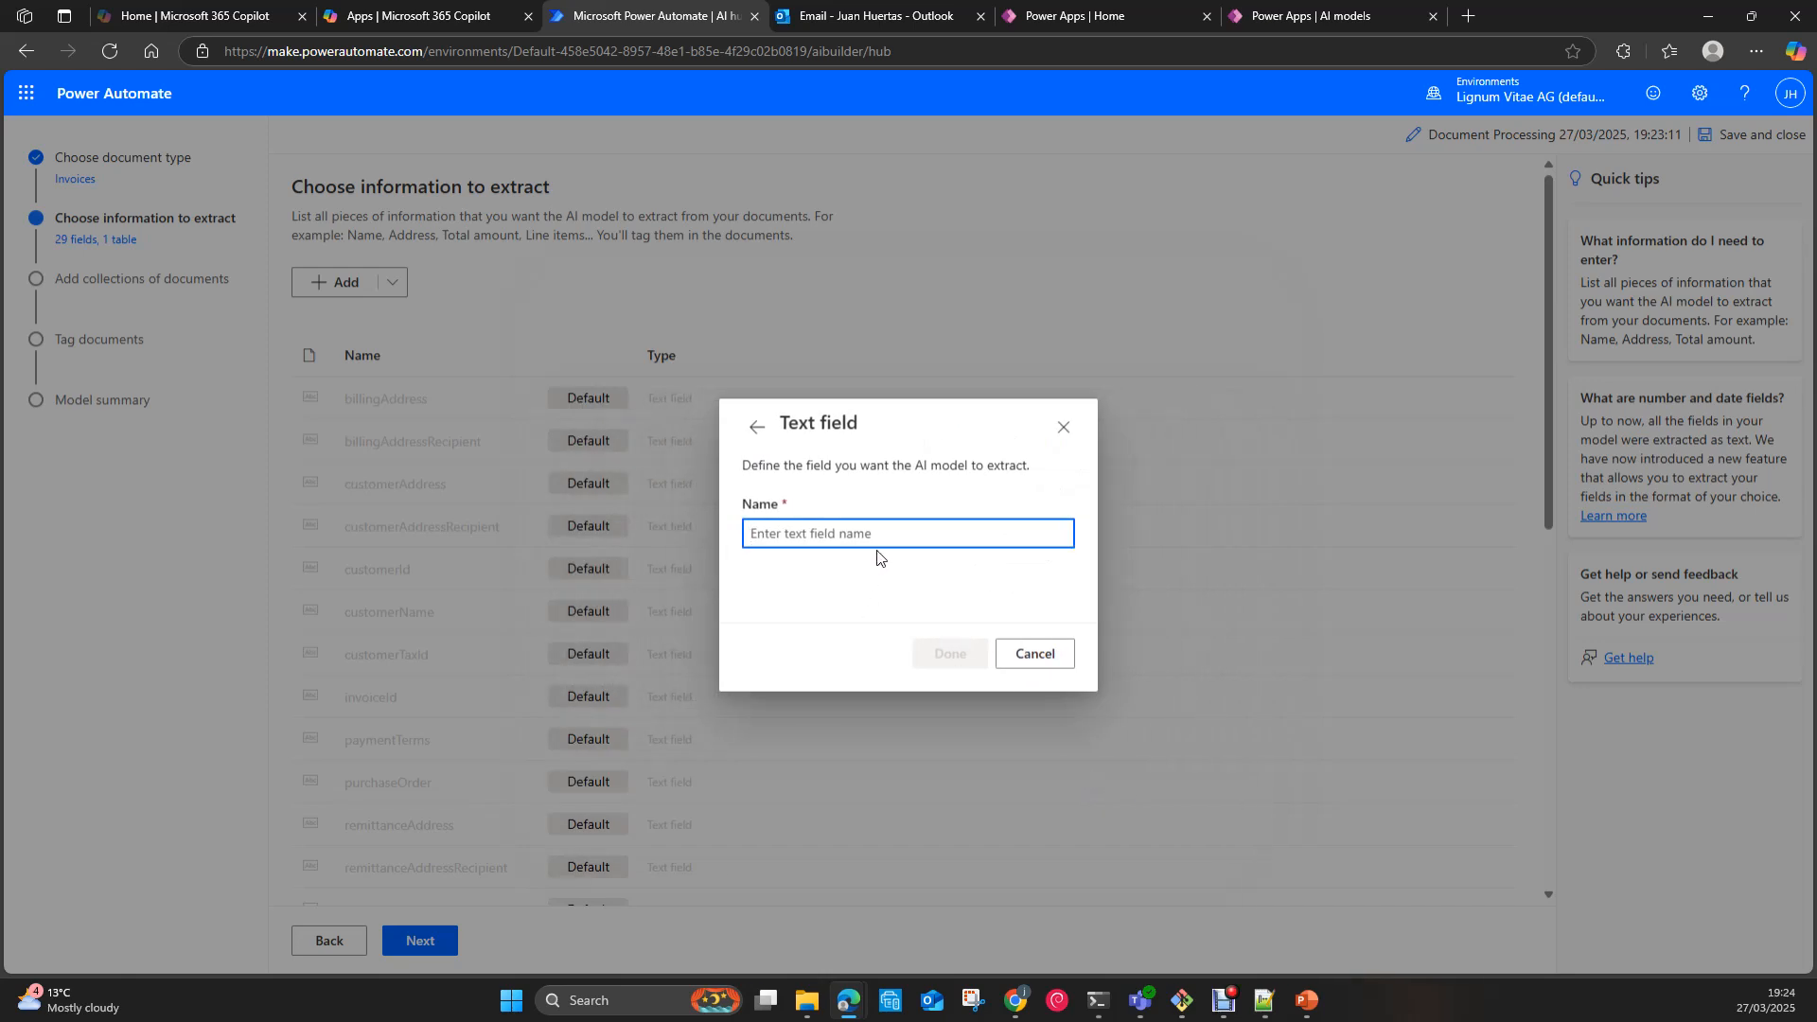
{"action": "type", "text": "Custom Ta"}
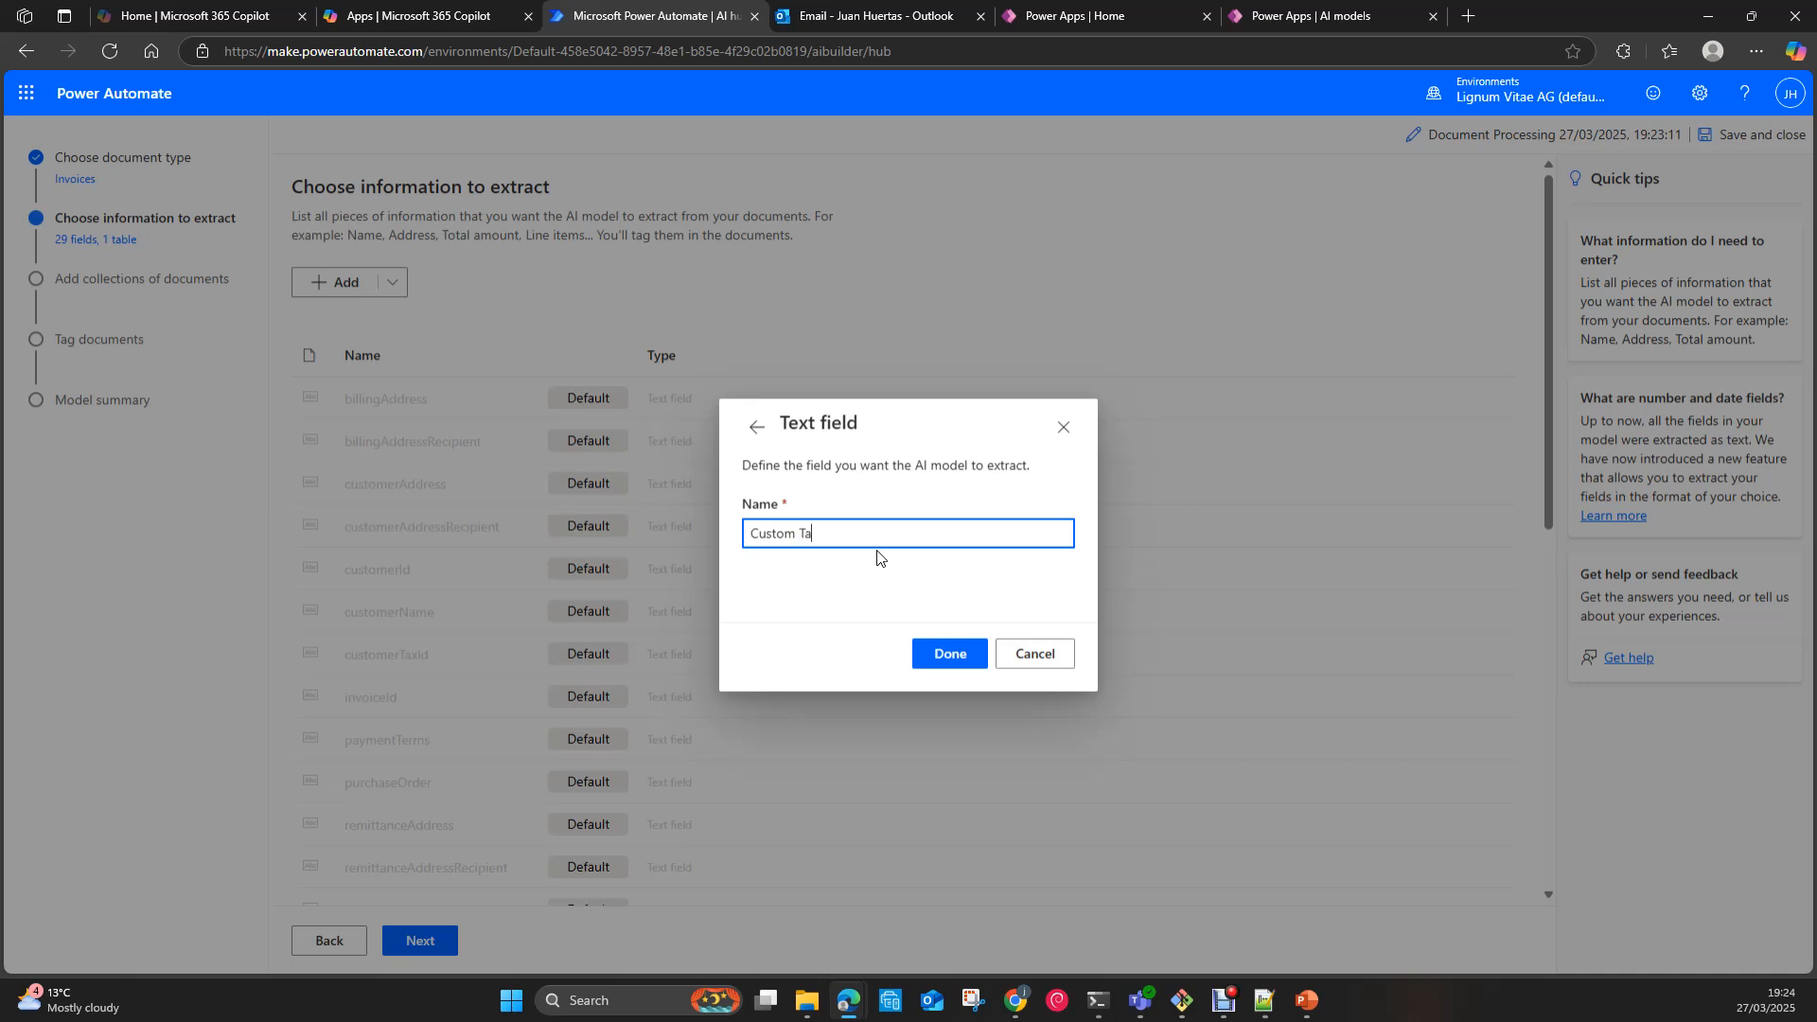
{"action": "left_click", "coordinate": [929, 663]}
{"action": "scroll", "coordinate": [973, 657], "scroll_direction": "down", "scroll_amount": 8}
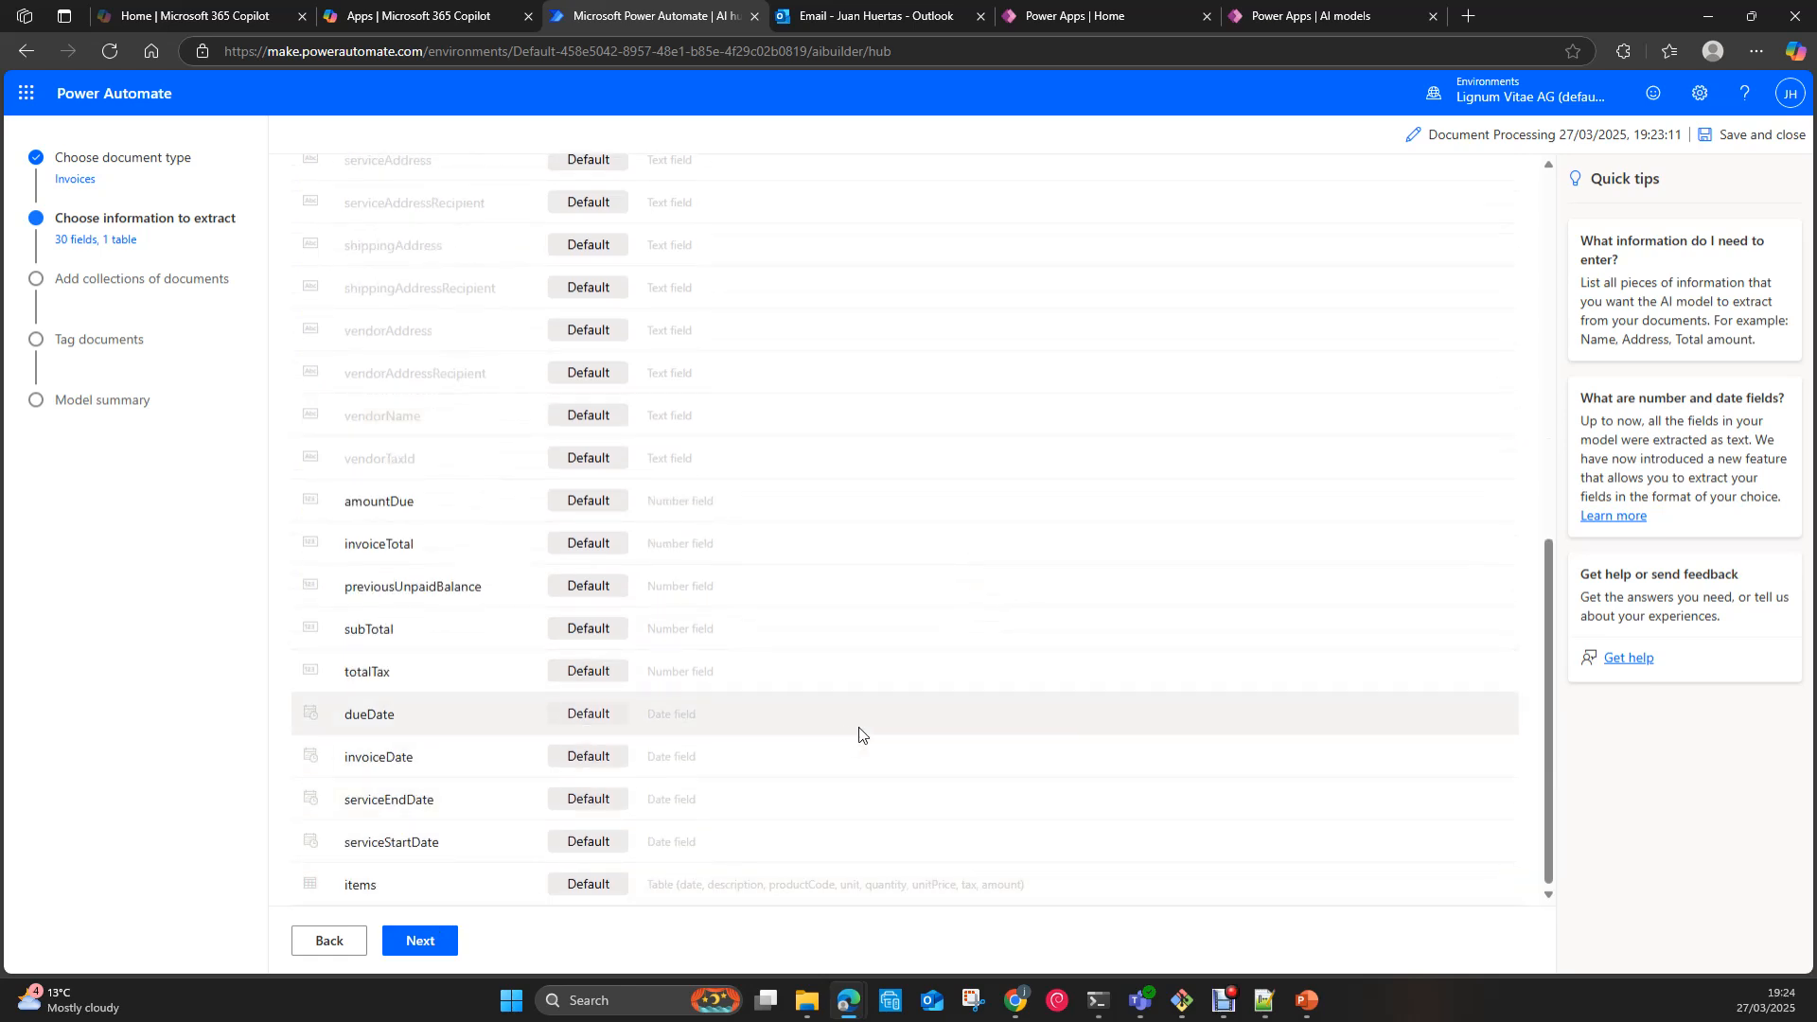
{"action": "scroll", "coordinate": [876, 729], "scroll_direction": "up", "scroll_amount": 6}
{"action": "scroll", "coordinate": [879, 730], "scroll_direction": "up", "scroll_amount": 2}
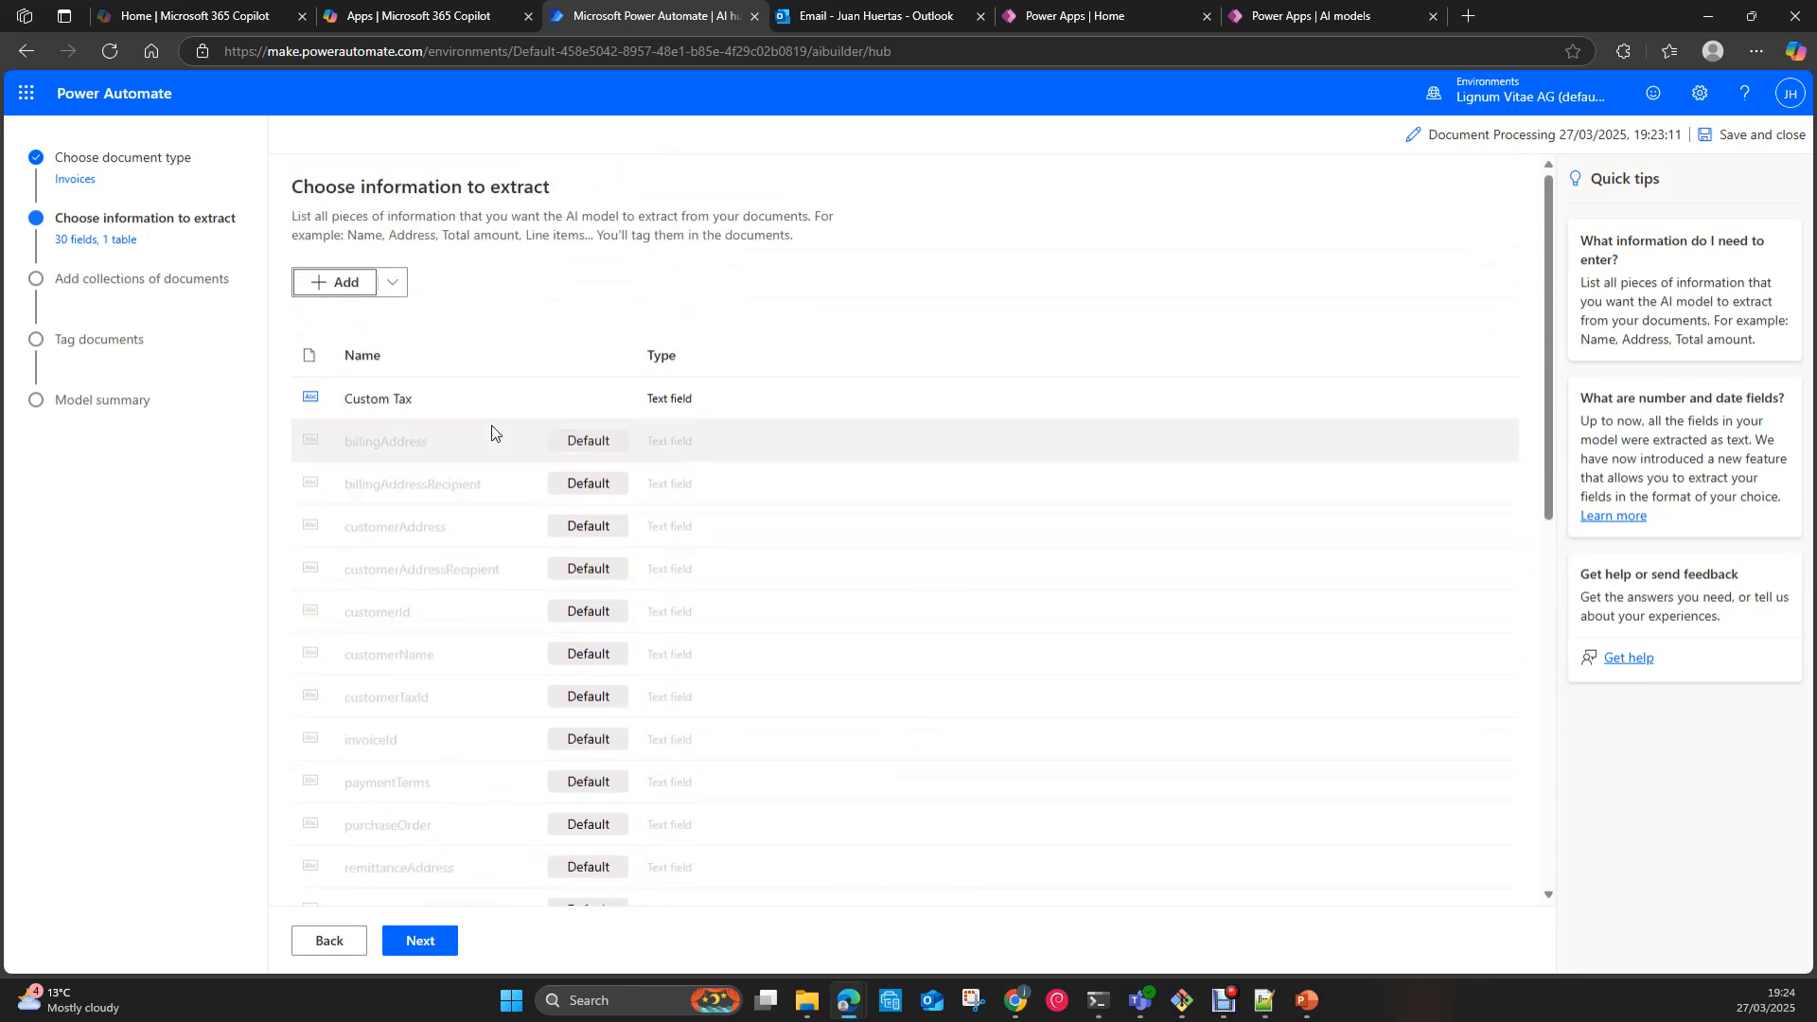
{"action": "mouse_move", "coordinate": [475, 416]}
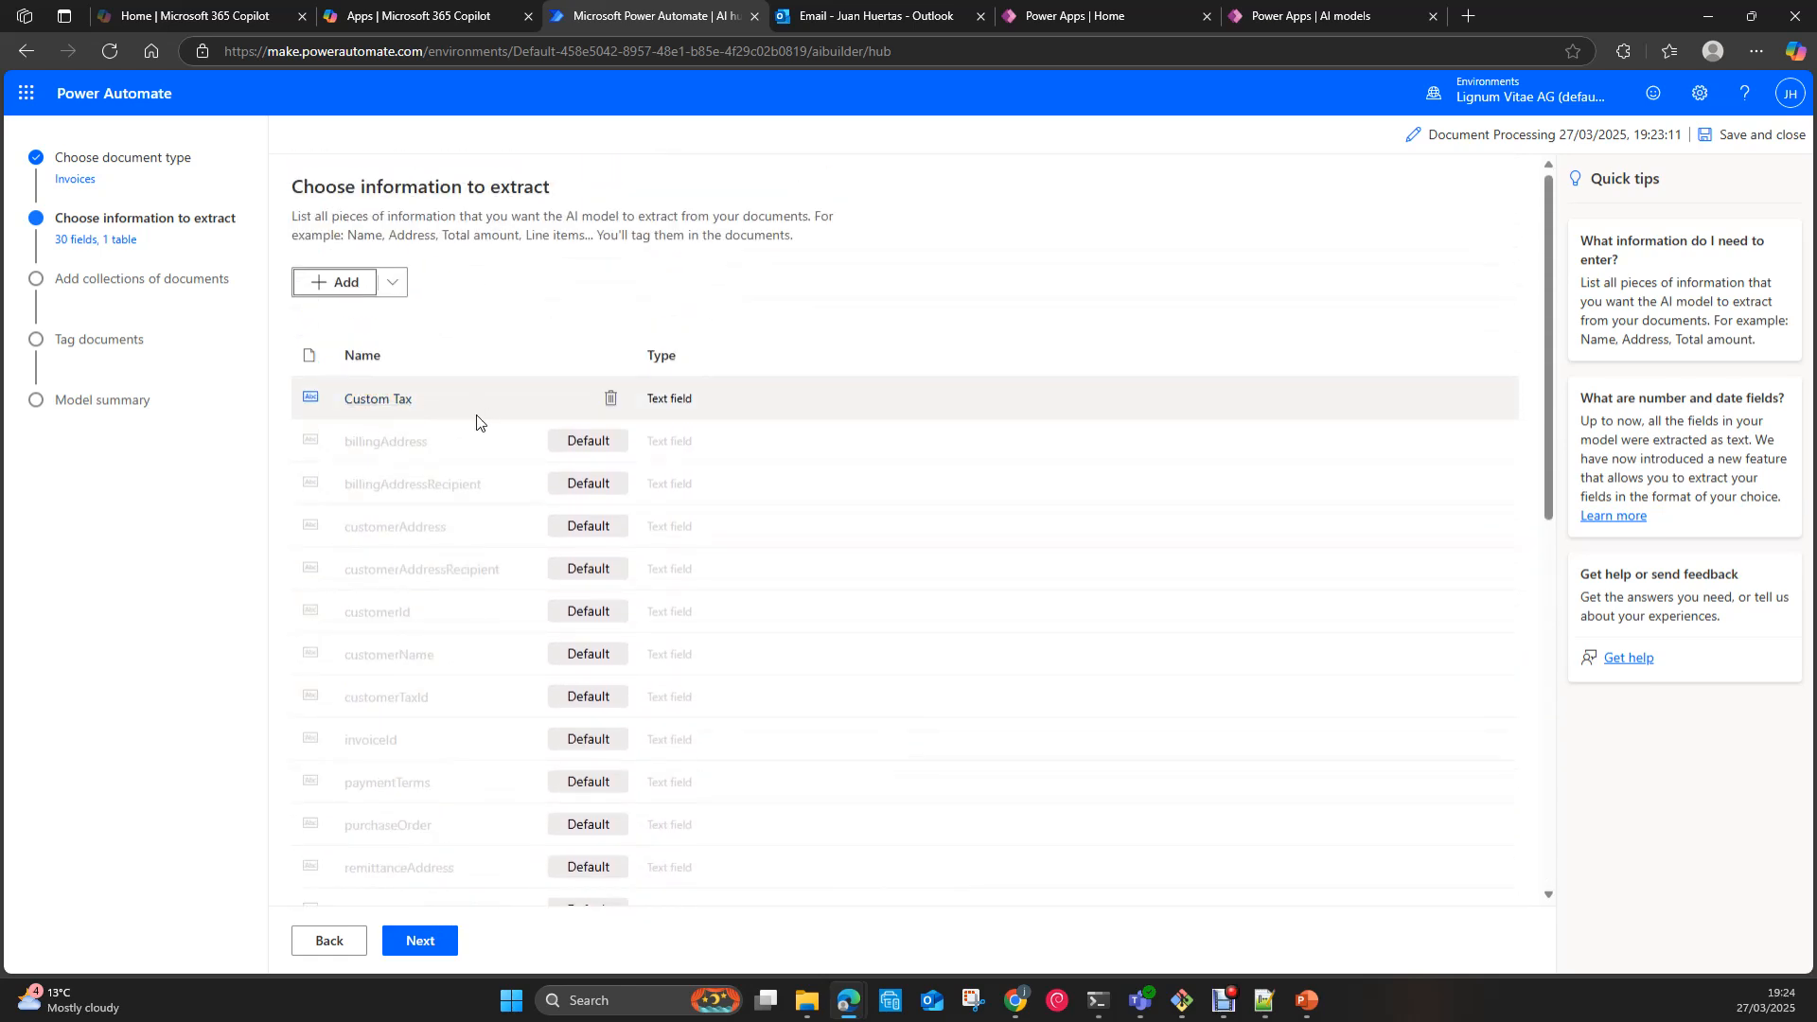
{"action": "left_click", "coordinate": [608, 402]}
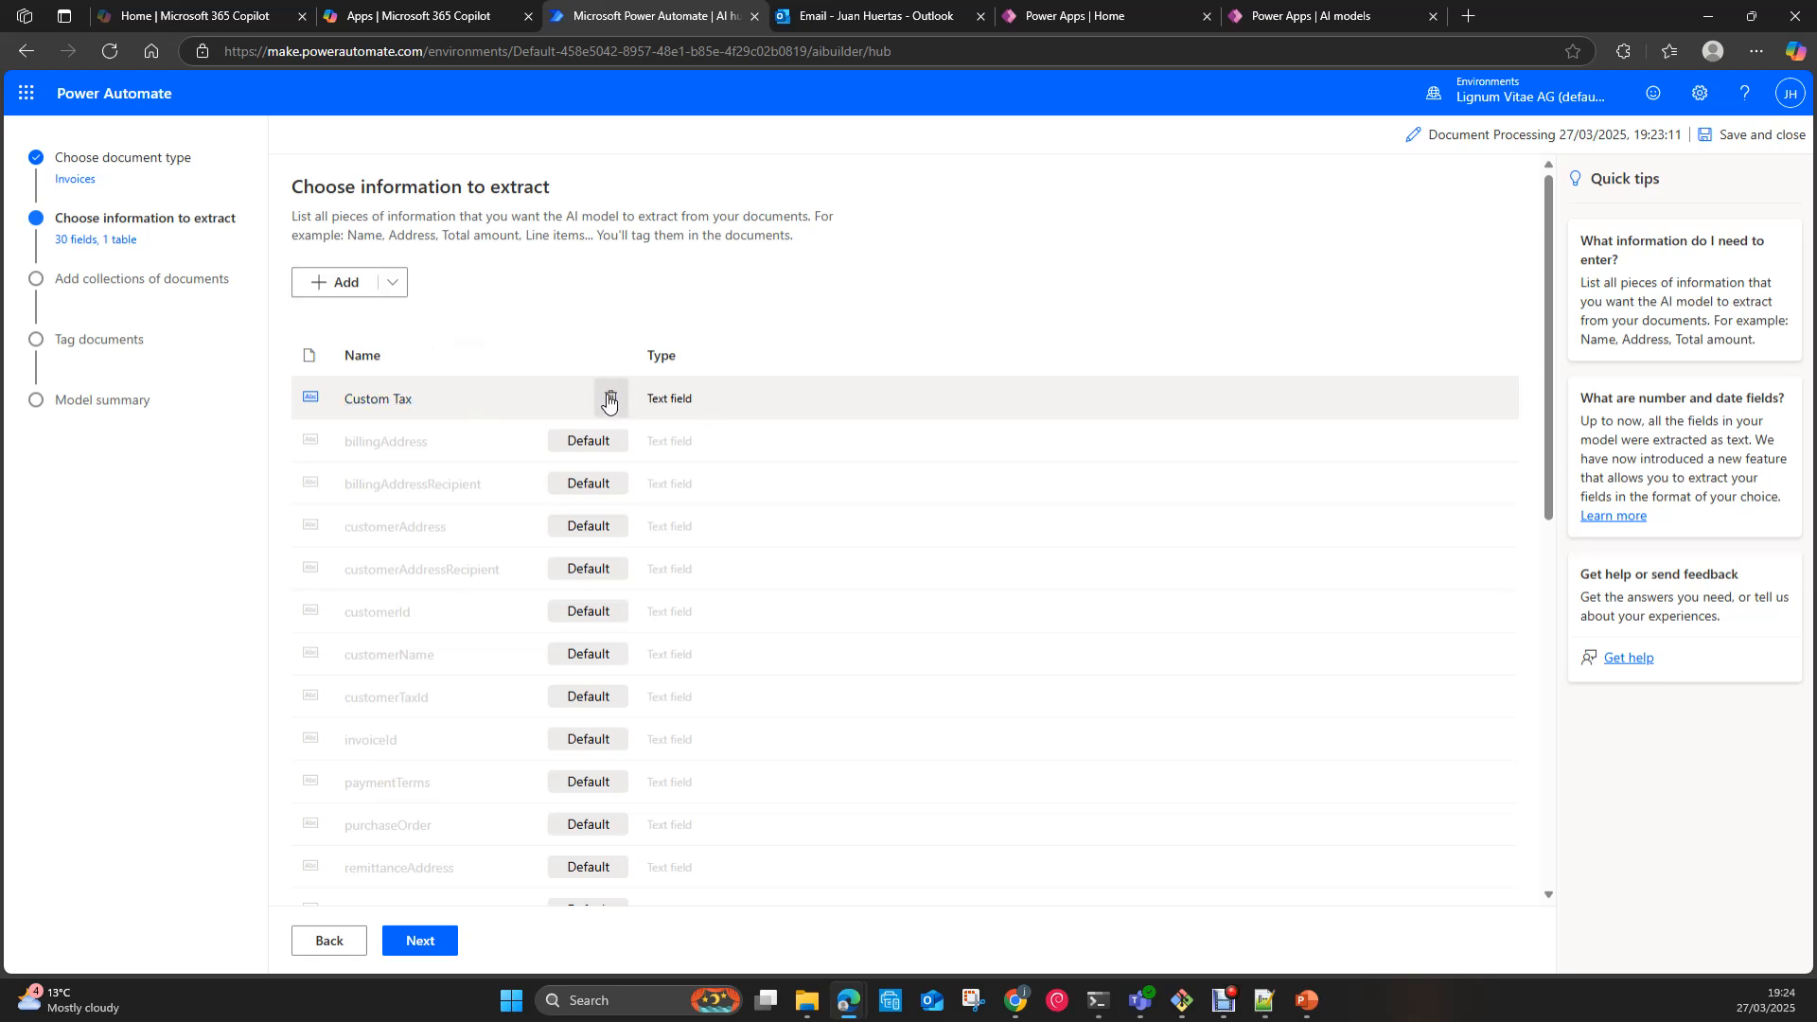
Step: Add a text field named Custom Instructions to the information to extract and continue to the document collections
{"action": "left_click", "coordinate": [334, 282]}
{"action": "left_click", "coordinate": [1104, 782]}
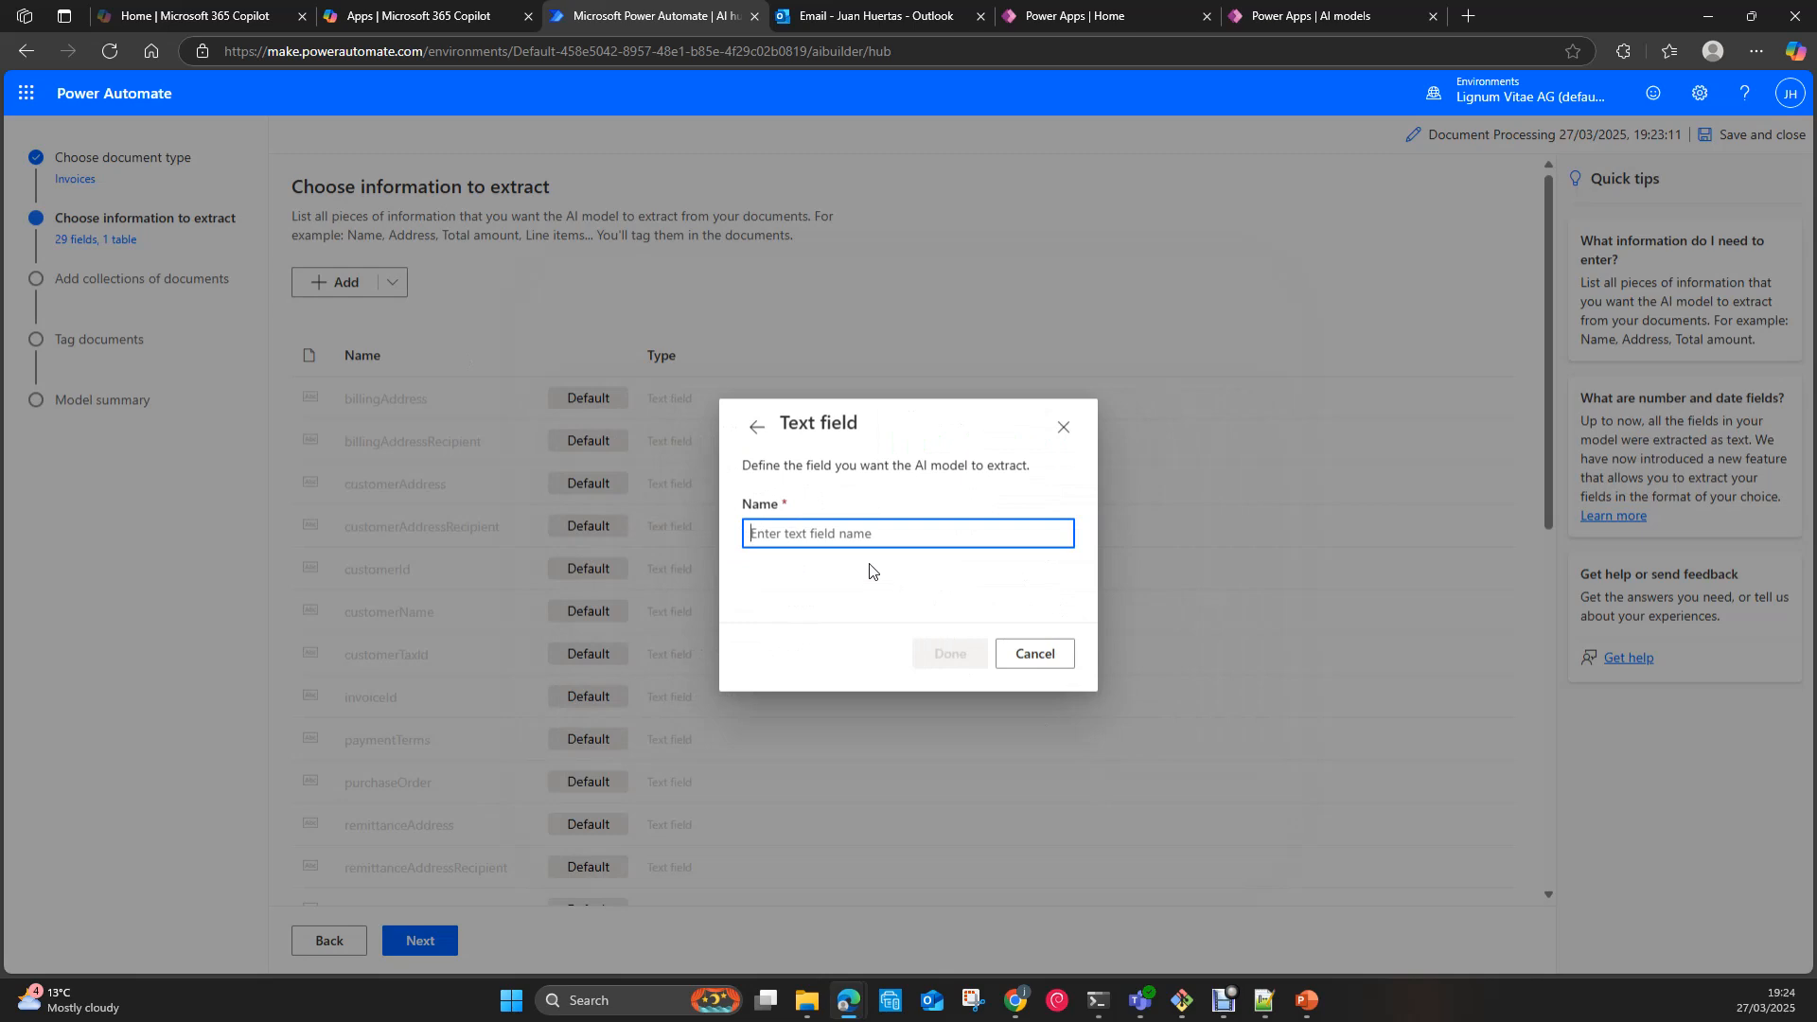
{"action": "type", "text": "Custom Instructions"}
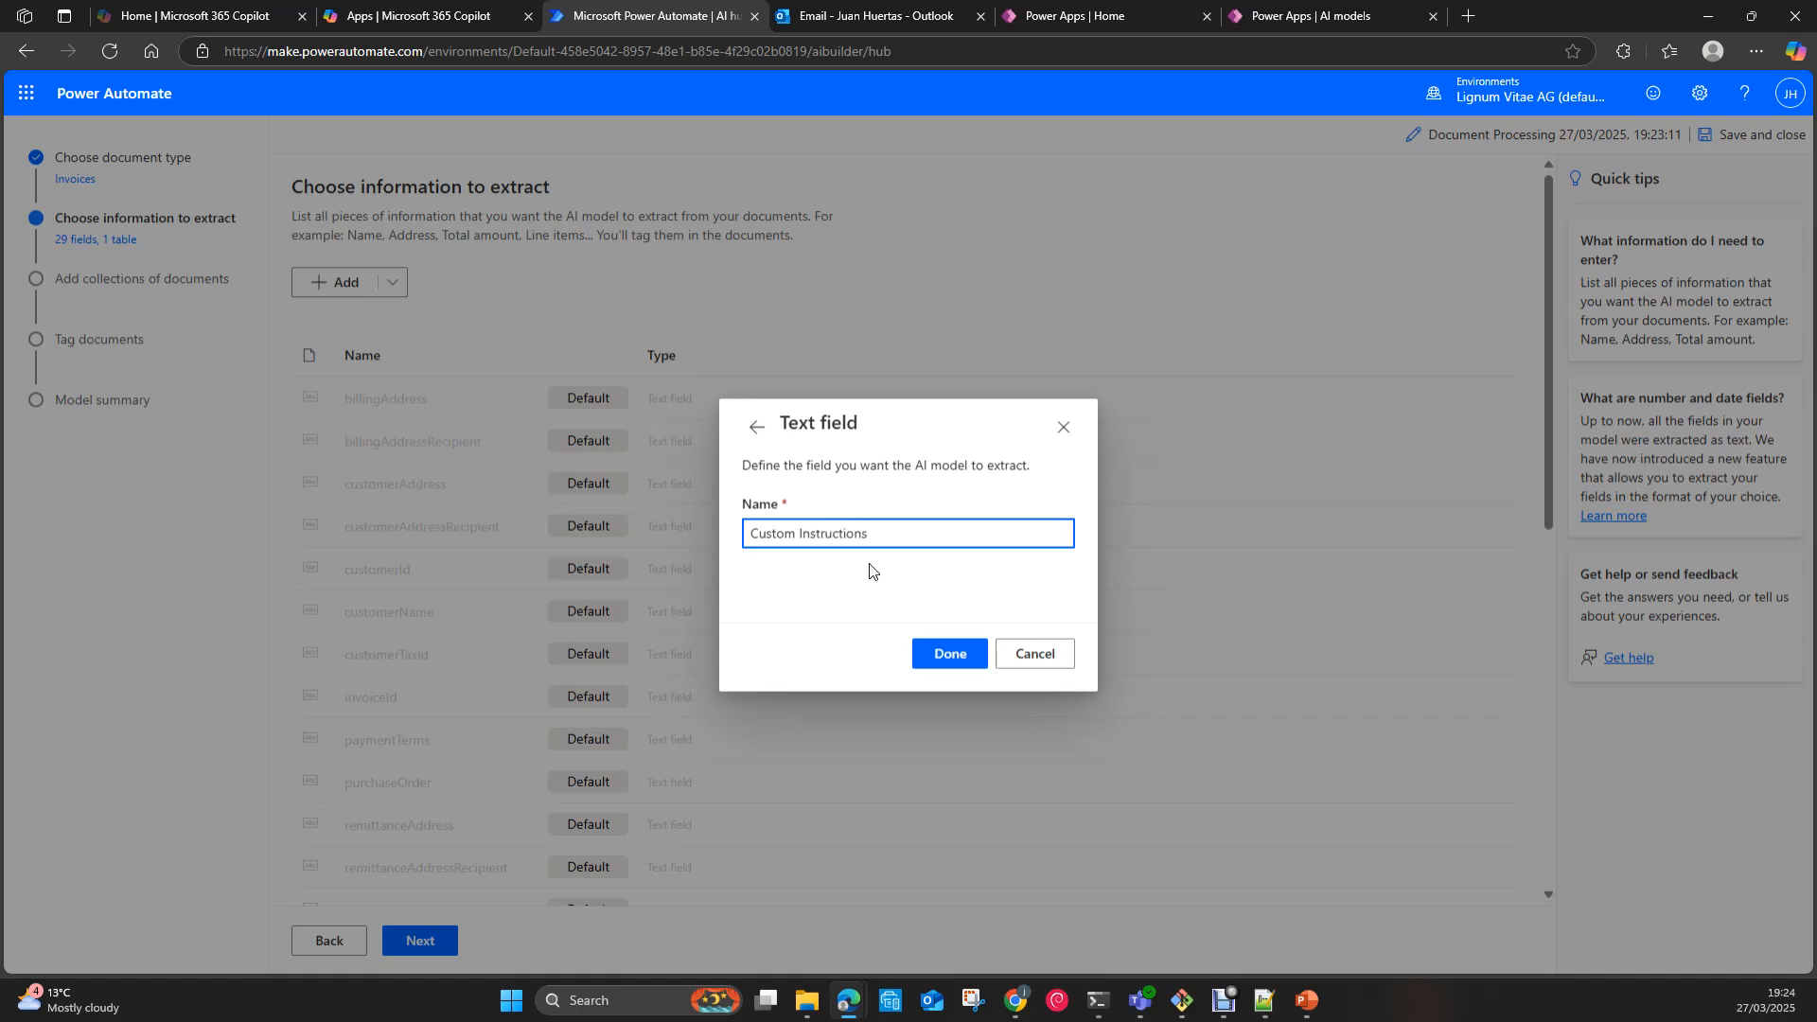
{"action": "left_click", "coordinate": [944, 665]}
{"action": "scroll", "coordinate": [851, 539], "scroll_direction": "down", "scroll_amount": 8}
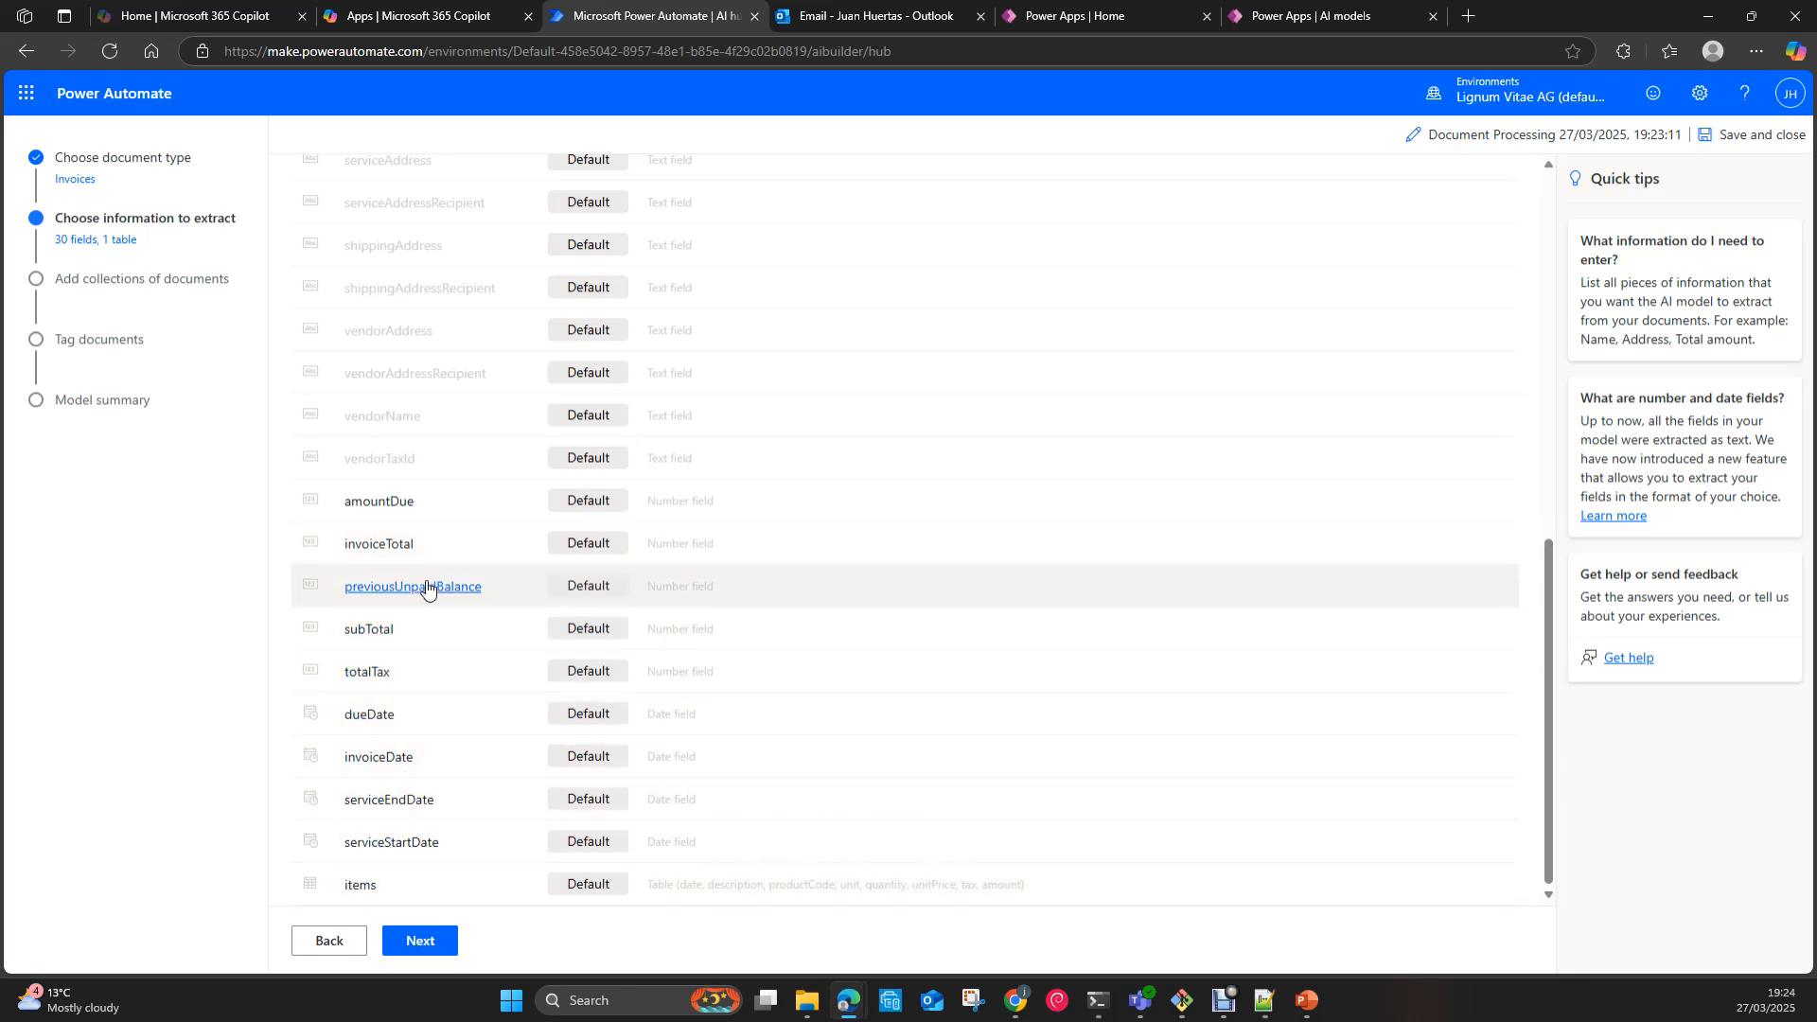
{"action": "left_click", "coordinate": [420, 941]}
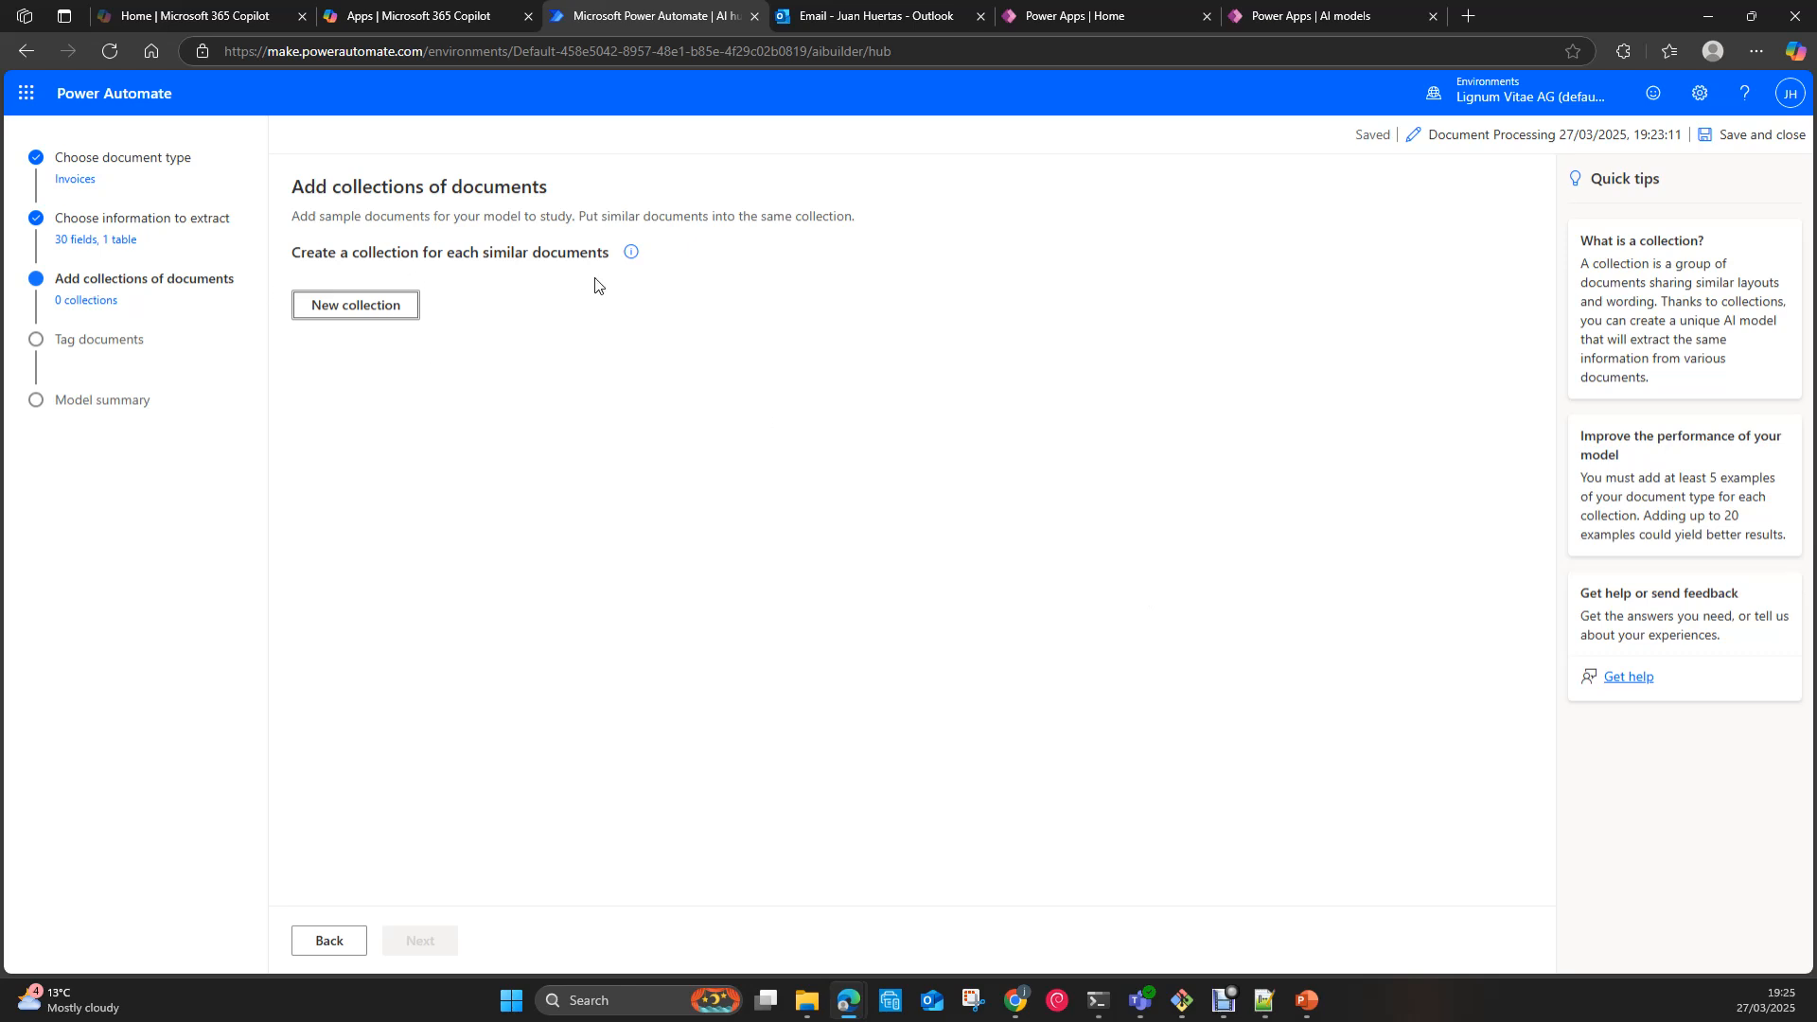
Step: Create a new document collection and choose My device as the source for its sample documents
{"action": "left_click", "coordinate": [361, 321]}
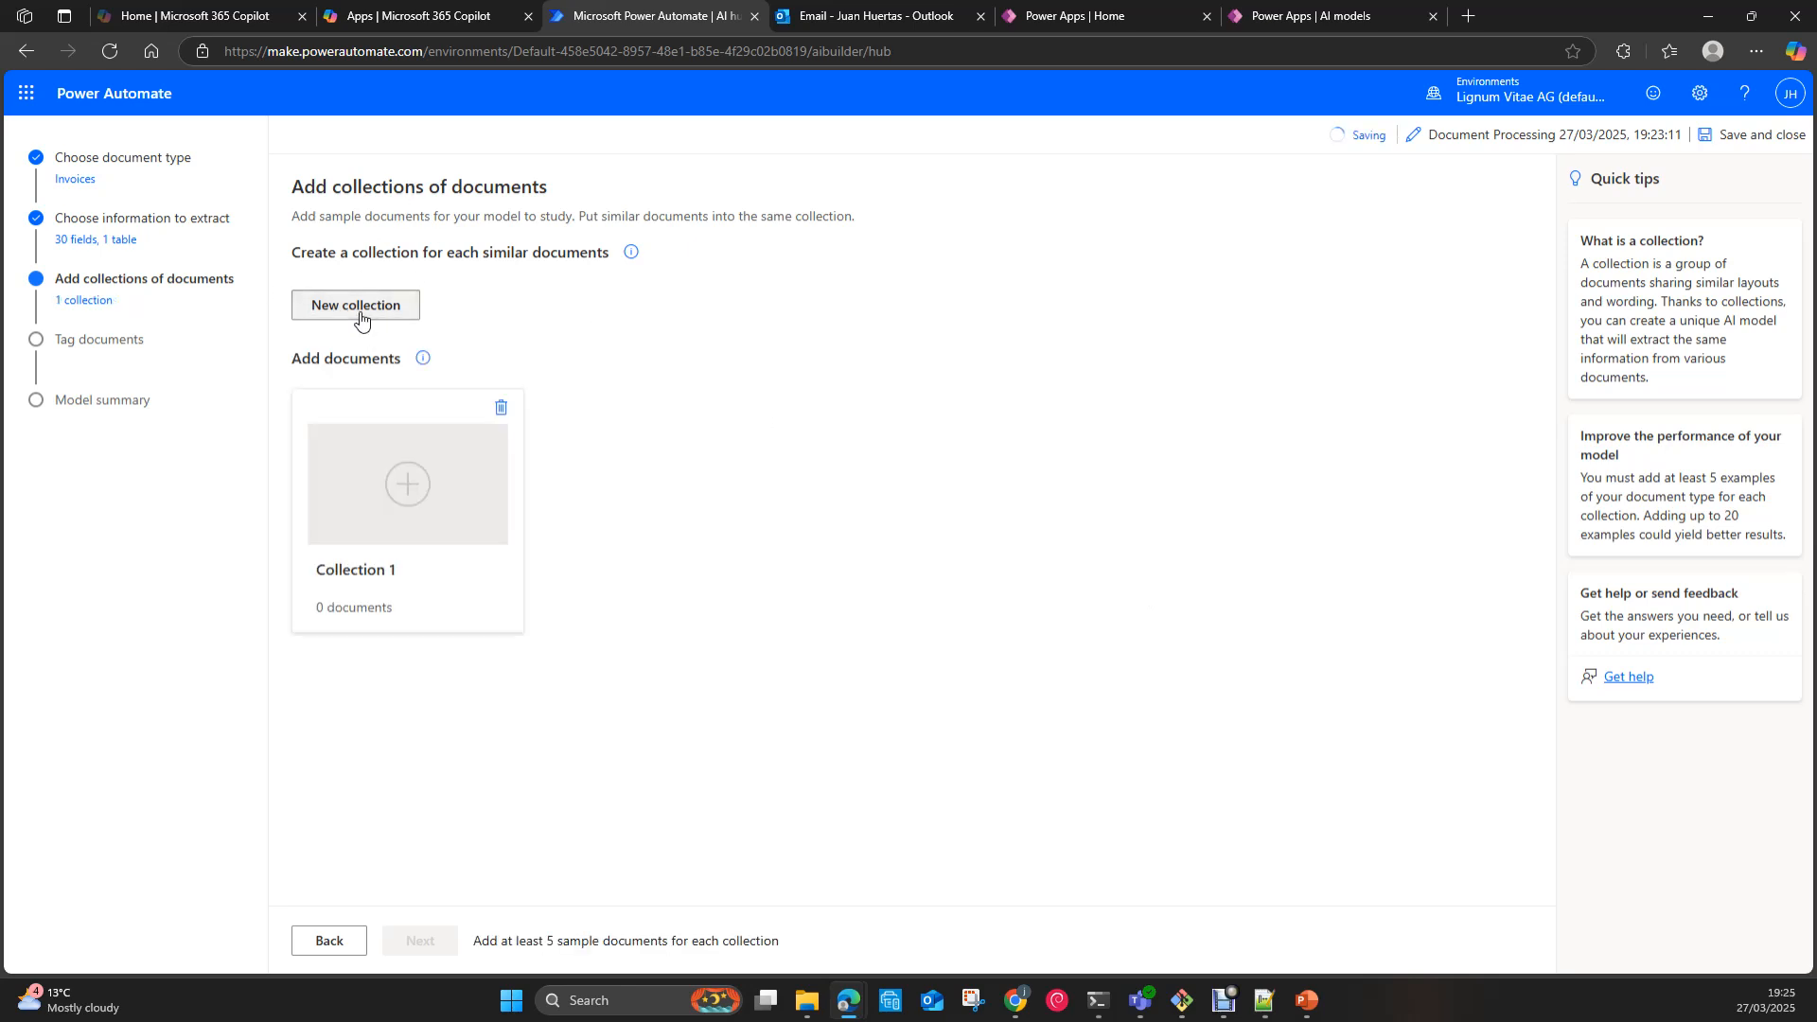
{"action": "left_click", "coordinate": [409, 493]}
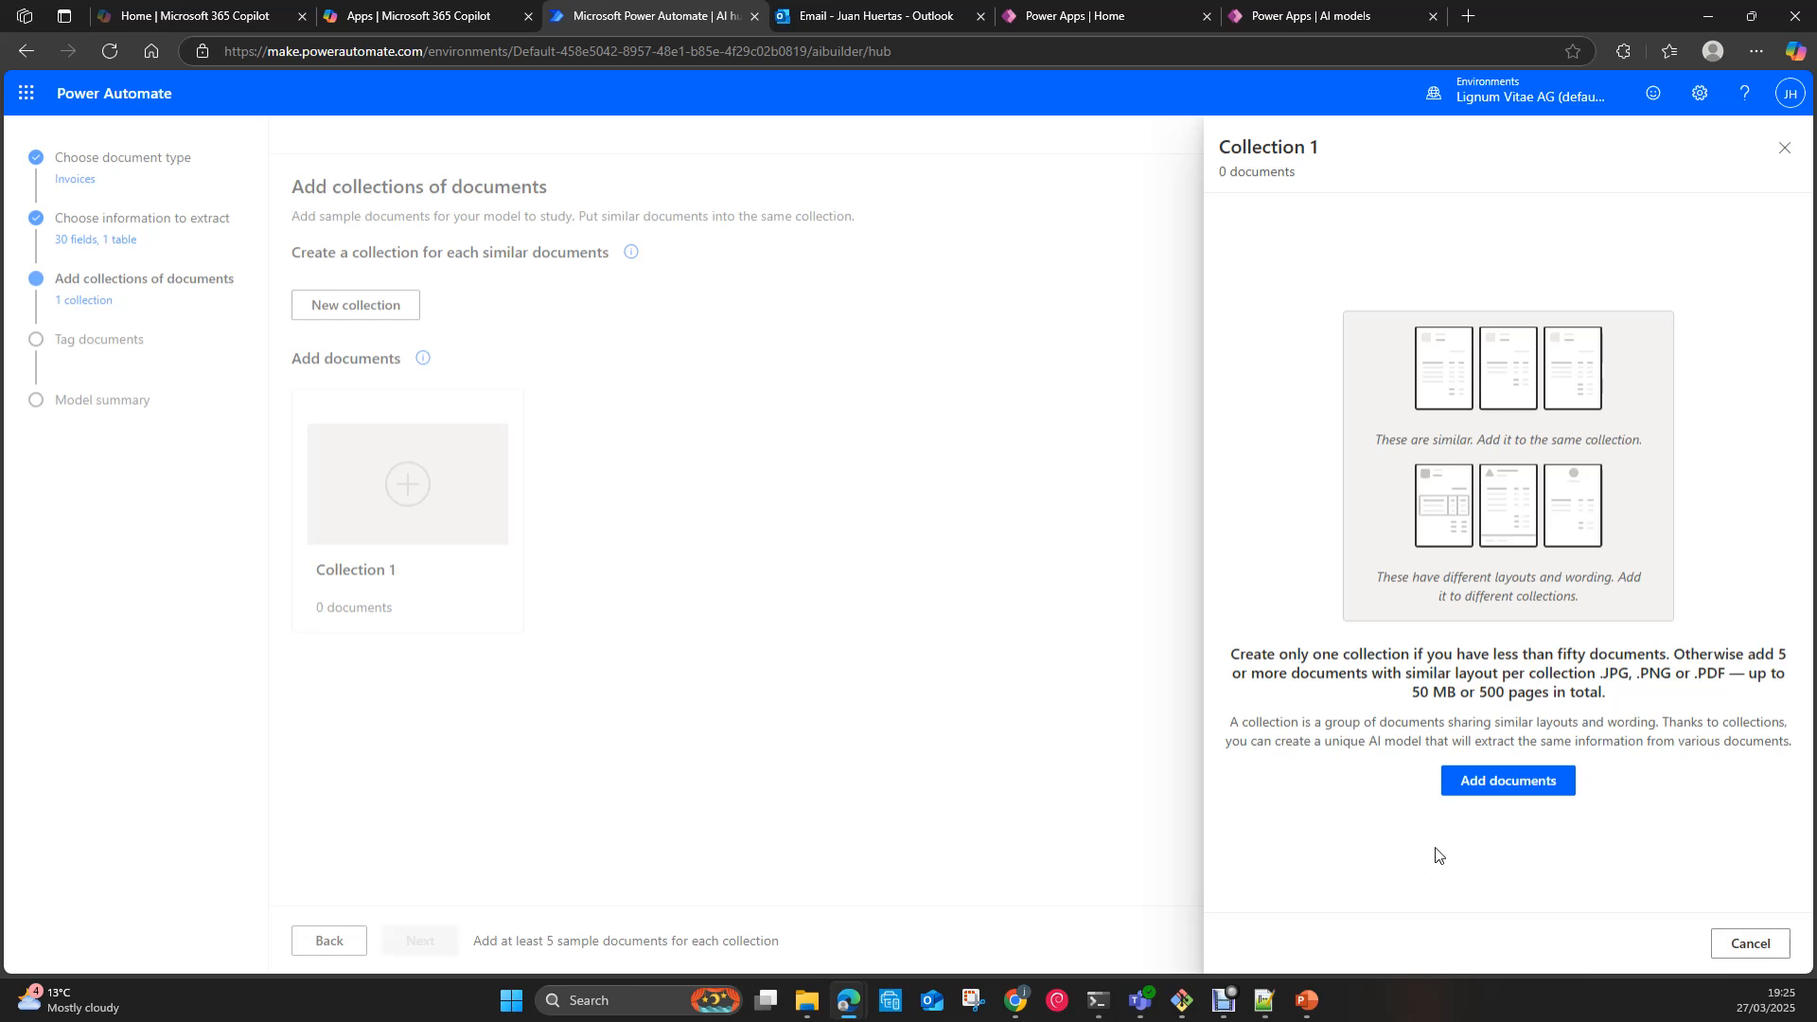
{"action": "left_click", "coordinate": [1501, 789]}
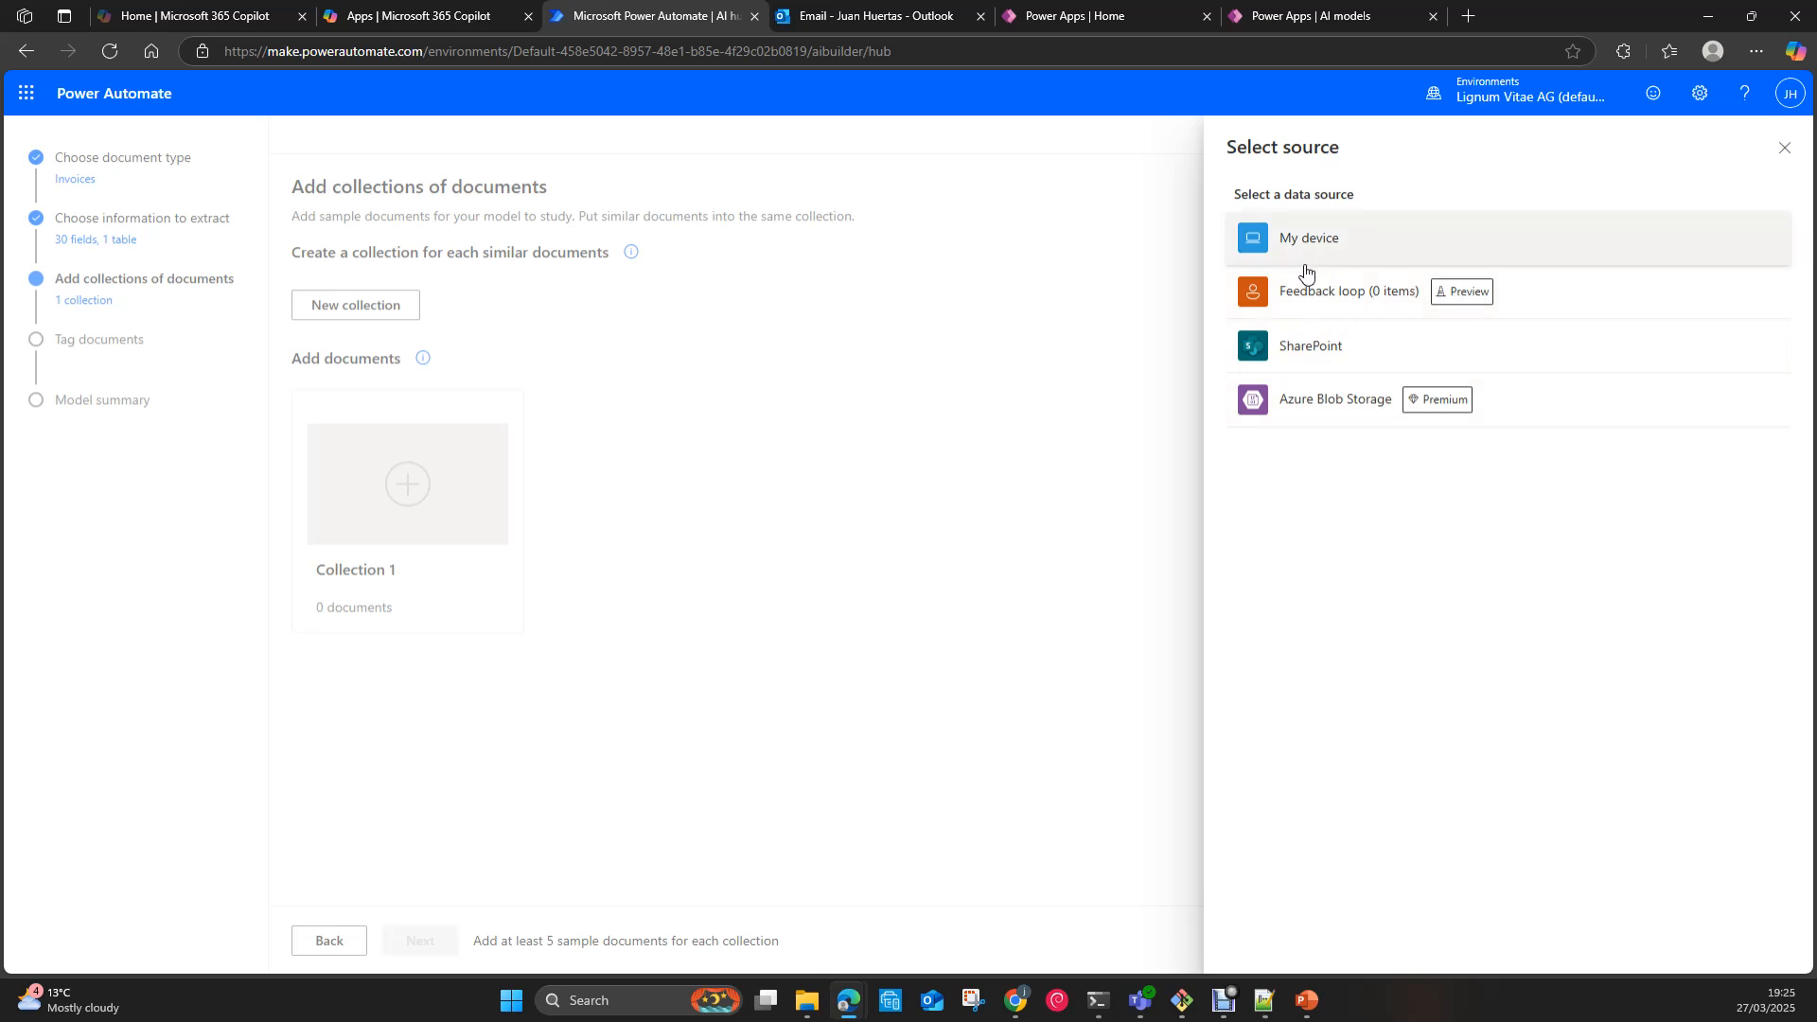
{"action": "left_click", "coordinate": [1333, 242]}
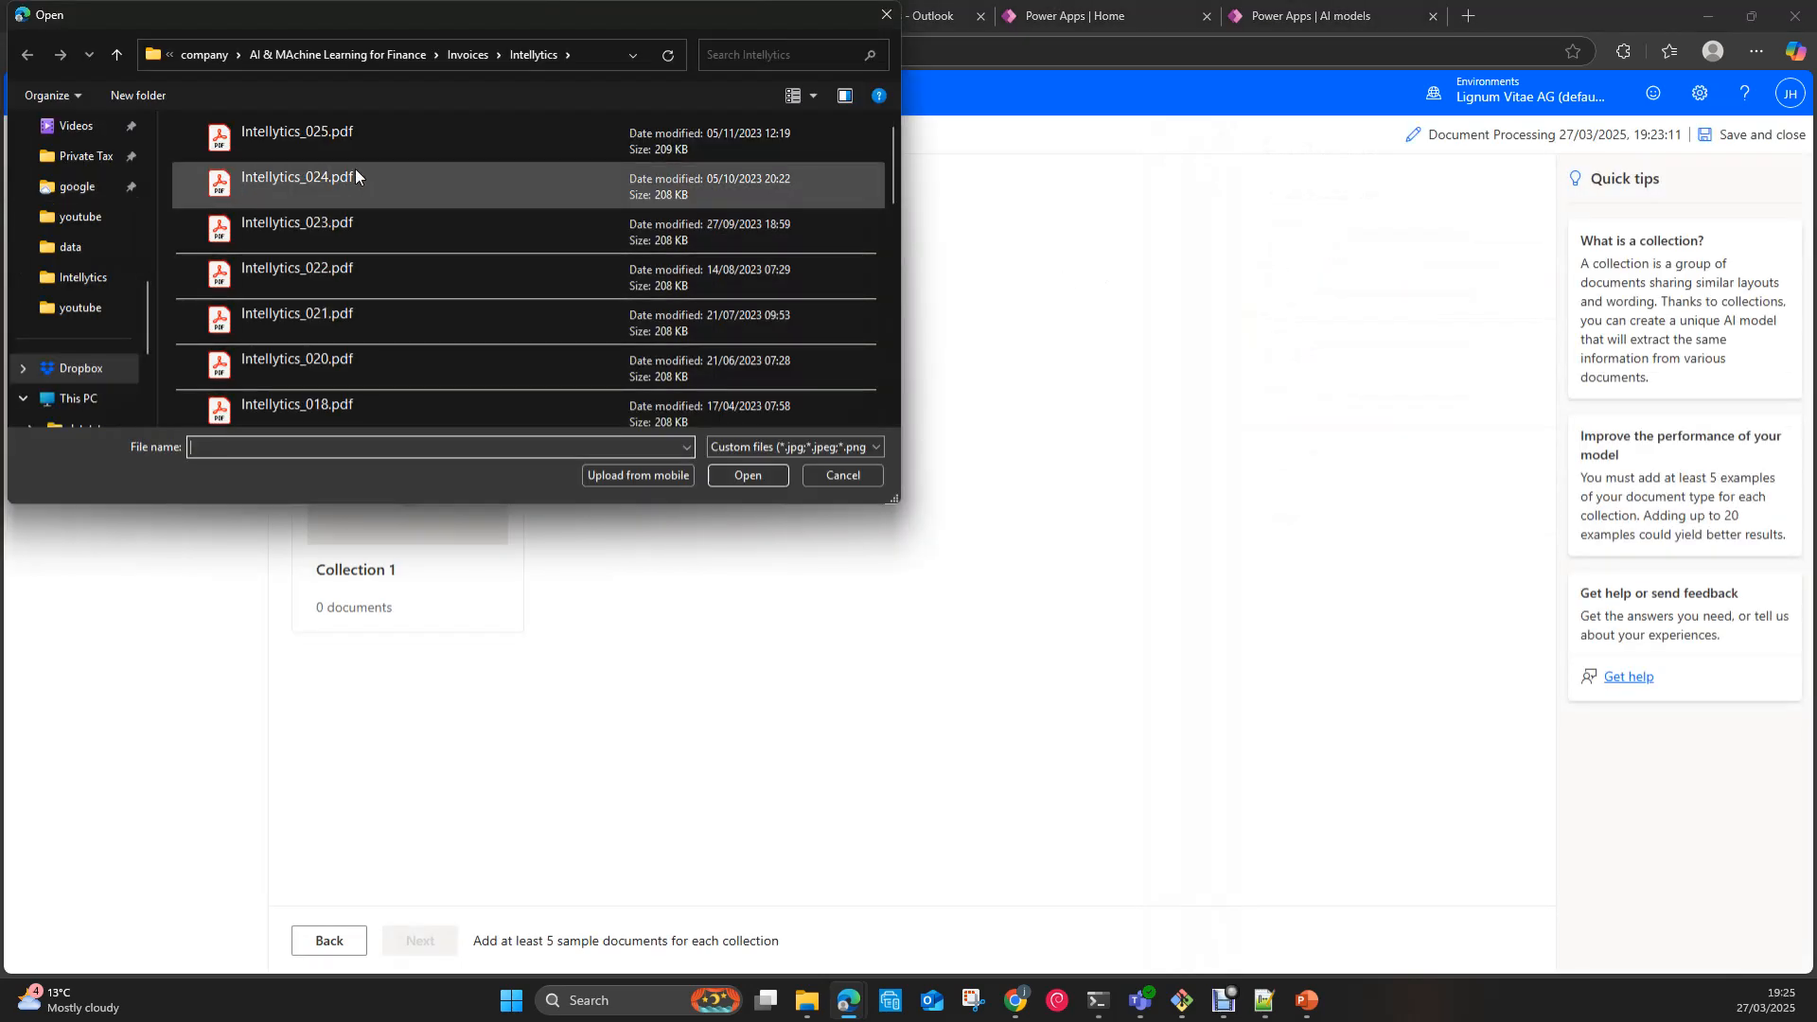
Step: Upload the six invoices Intellytics_020.pdf to Intellytics_025.pdf to the collection and continue to tagging the documents
{"action": "left_click", "coordinate": [337, 142]}
{"action": "left_click", "coordinate": [427, 324], "text": "shift"}
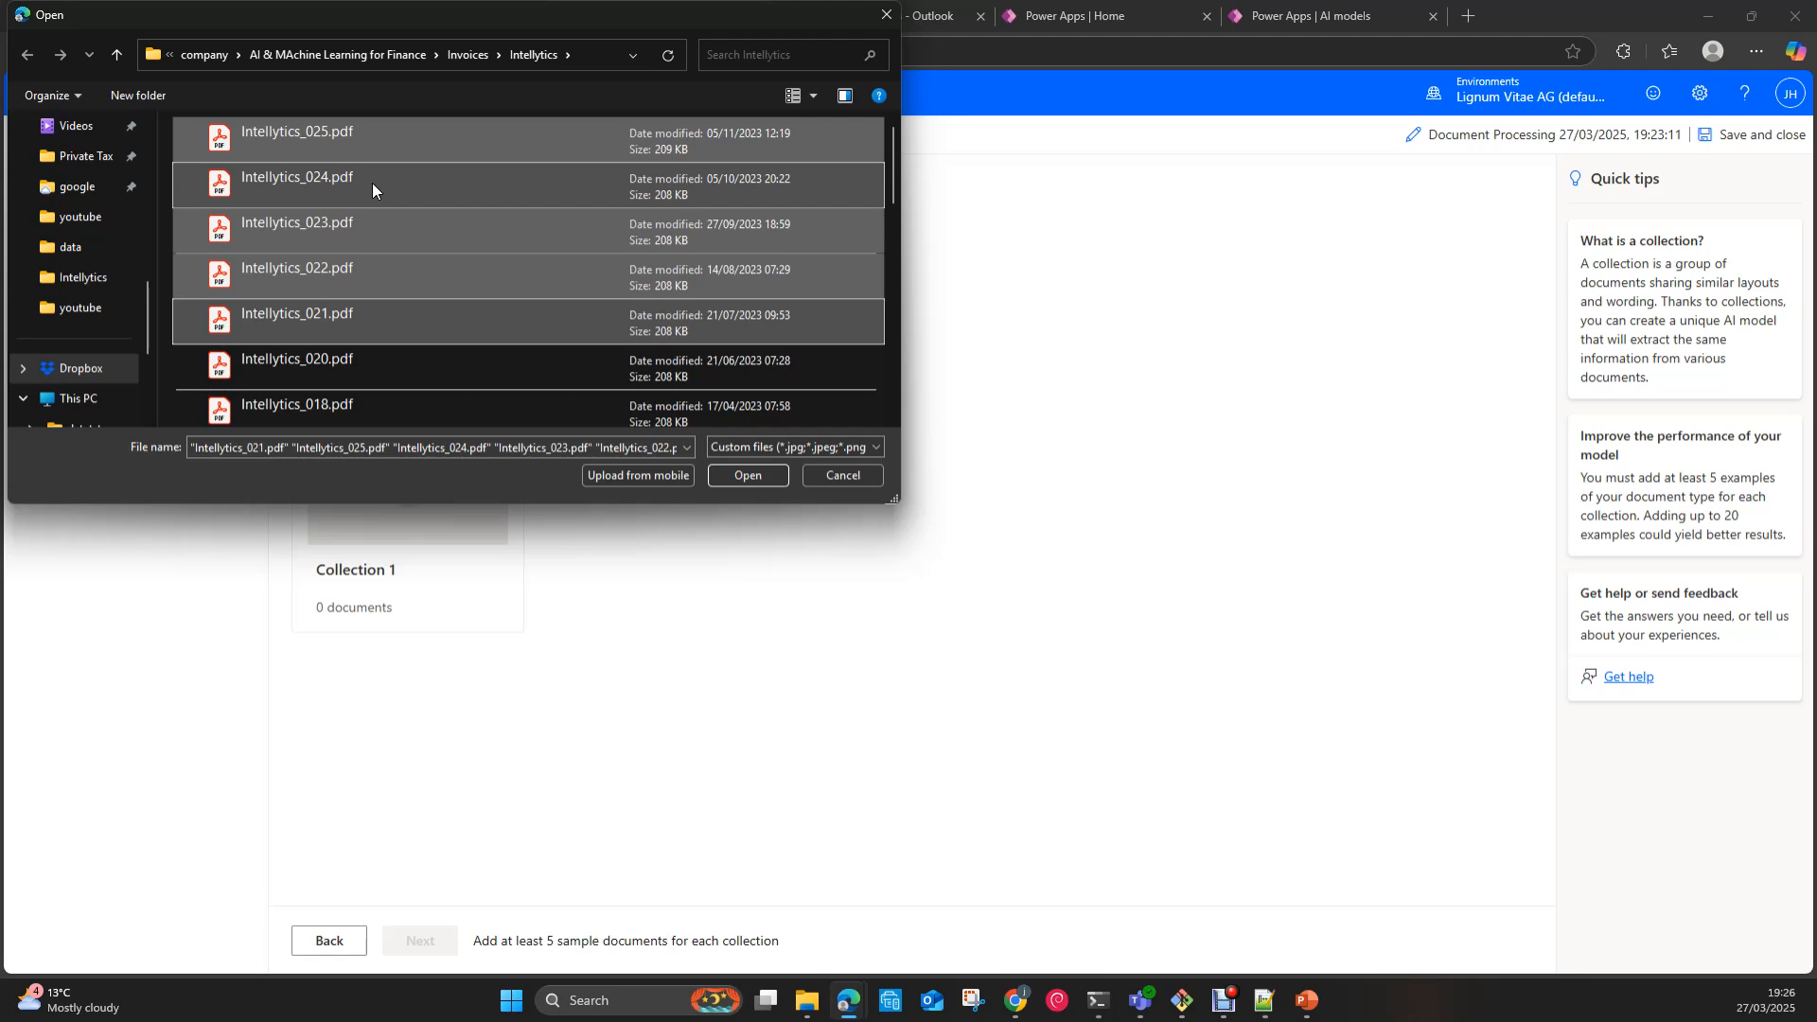
{"action": "left_click", "coordinate": [411, 357], "text": "ctrl"}
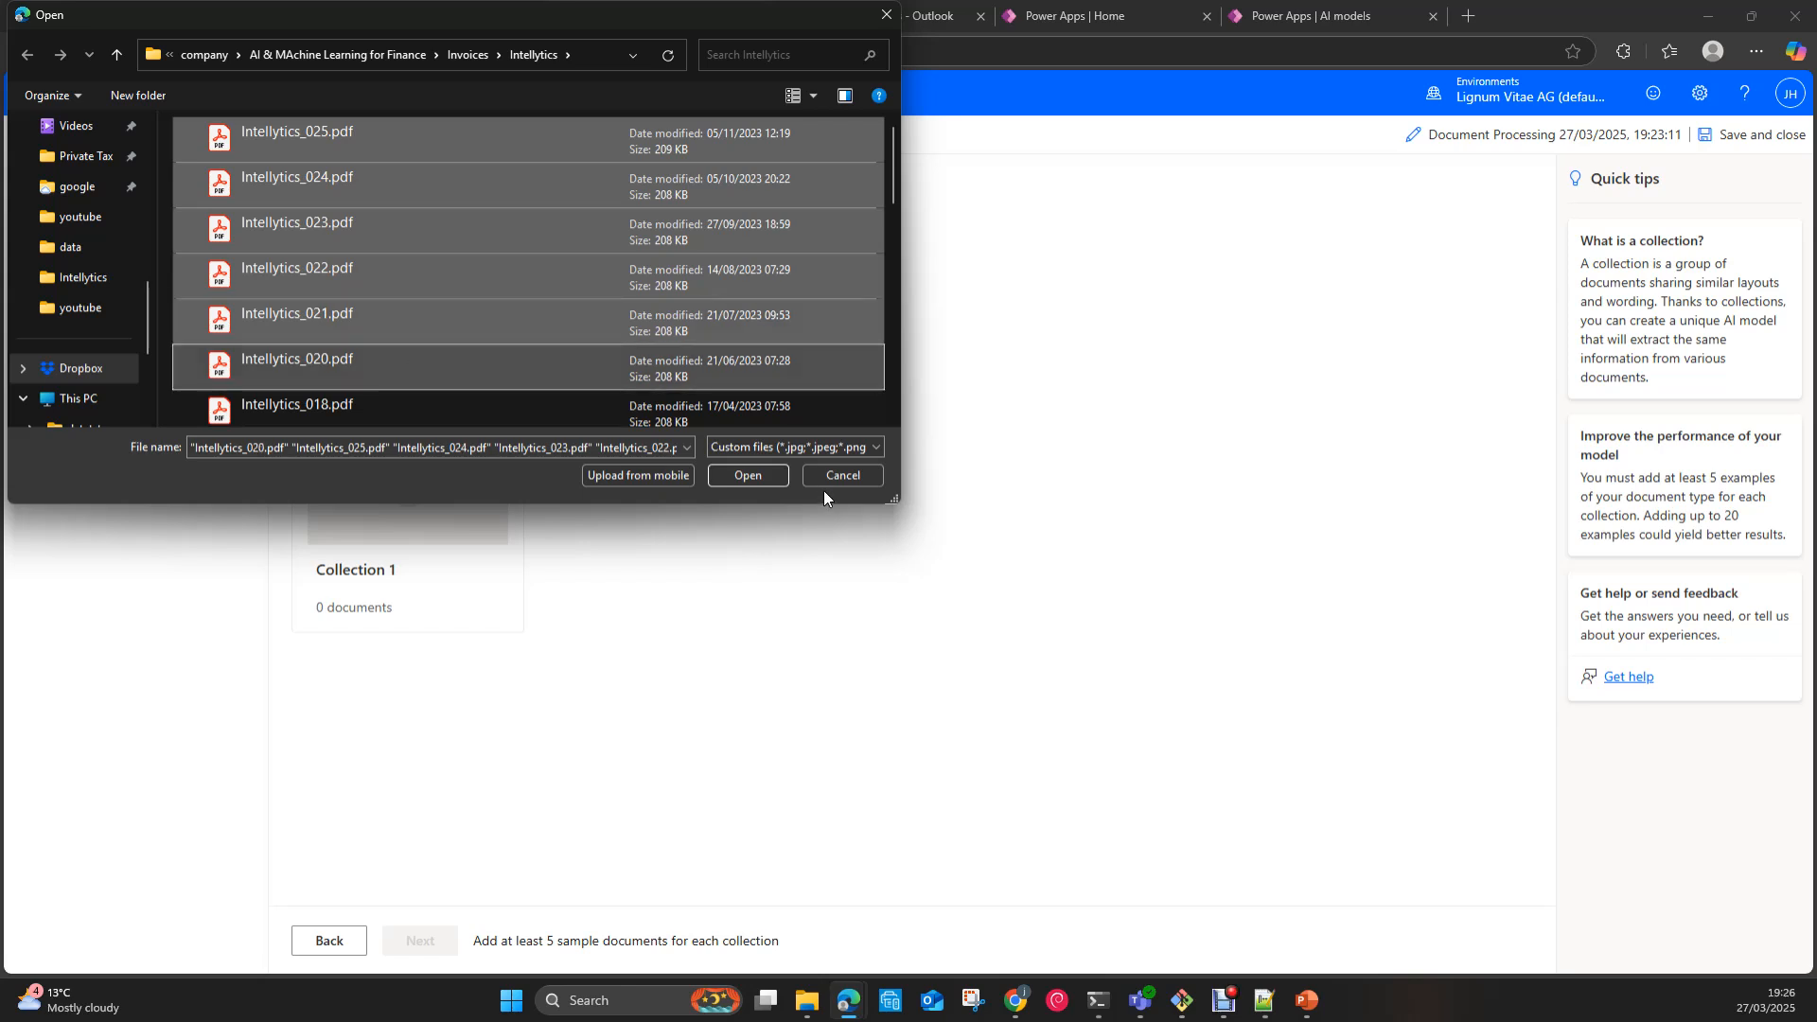
{"action": "left_click", "coordinate": [743, 483]}
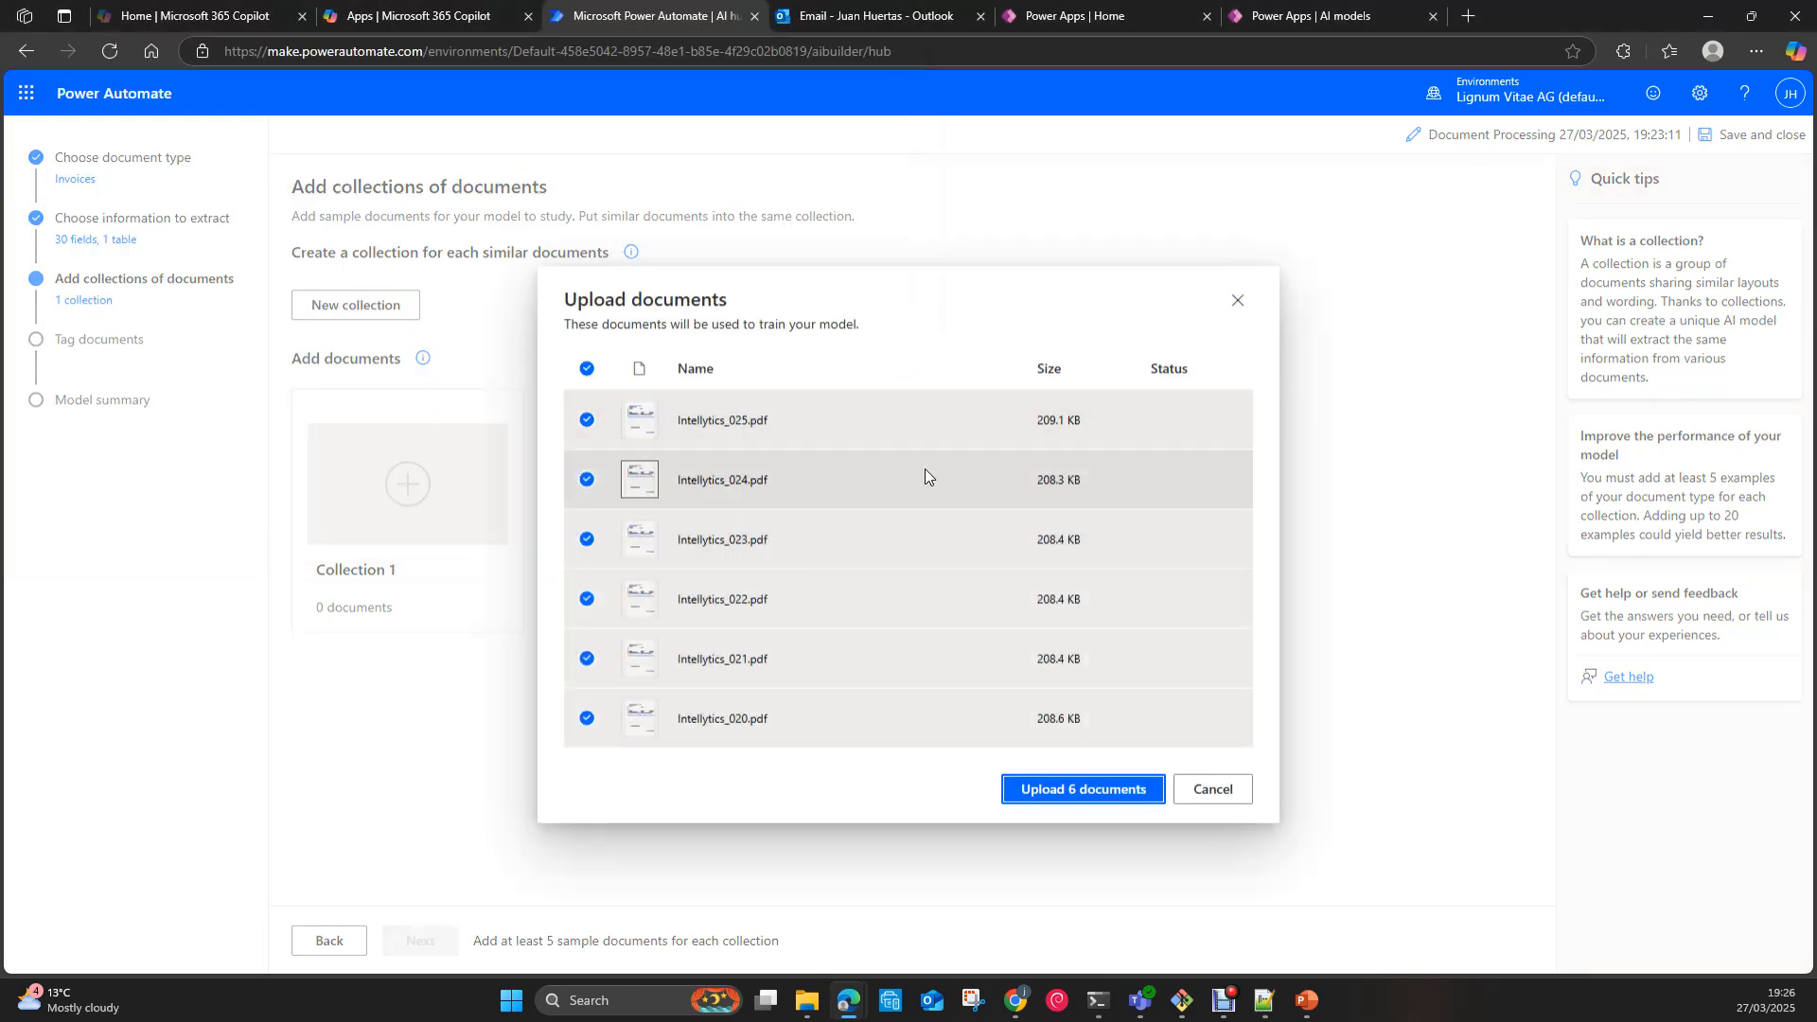
{"action": "left_click", "coordinate": [1083, 789]}
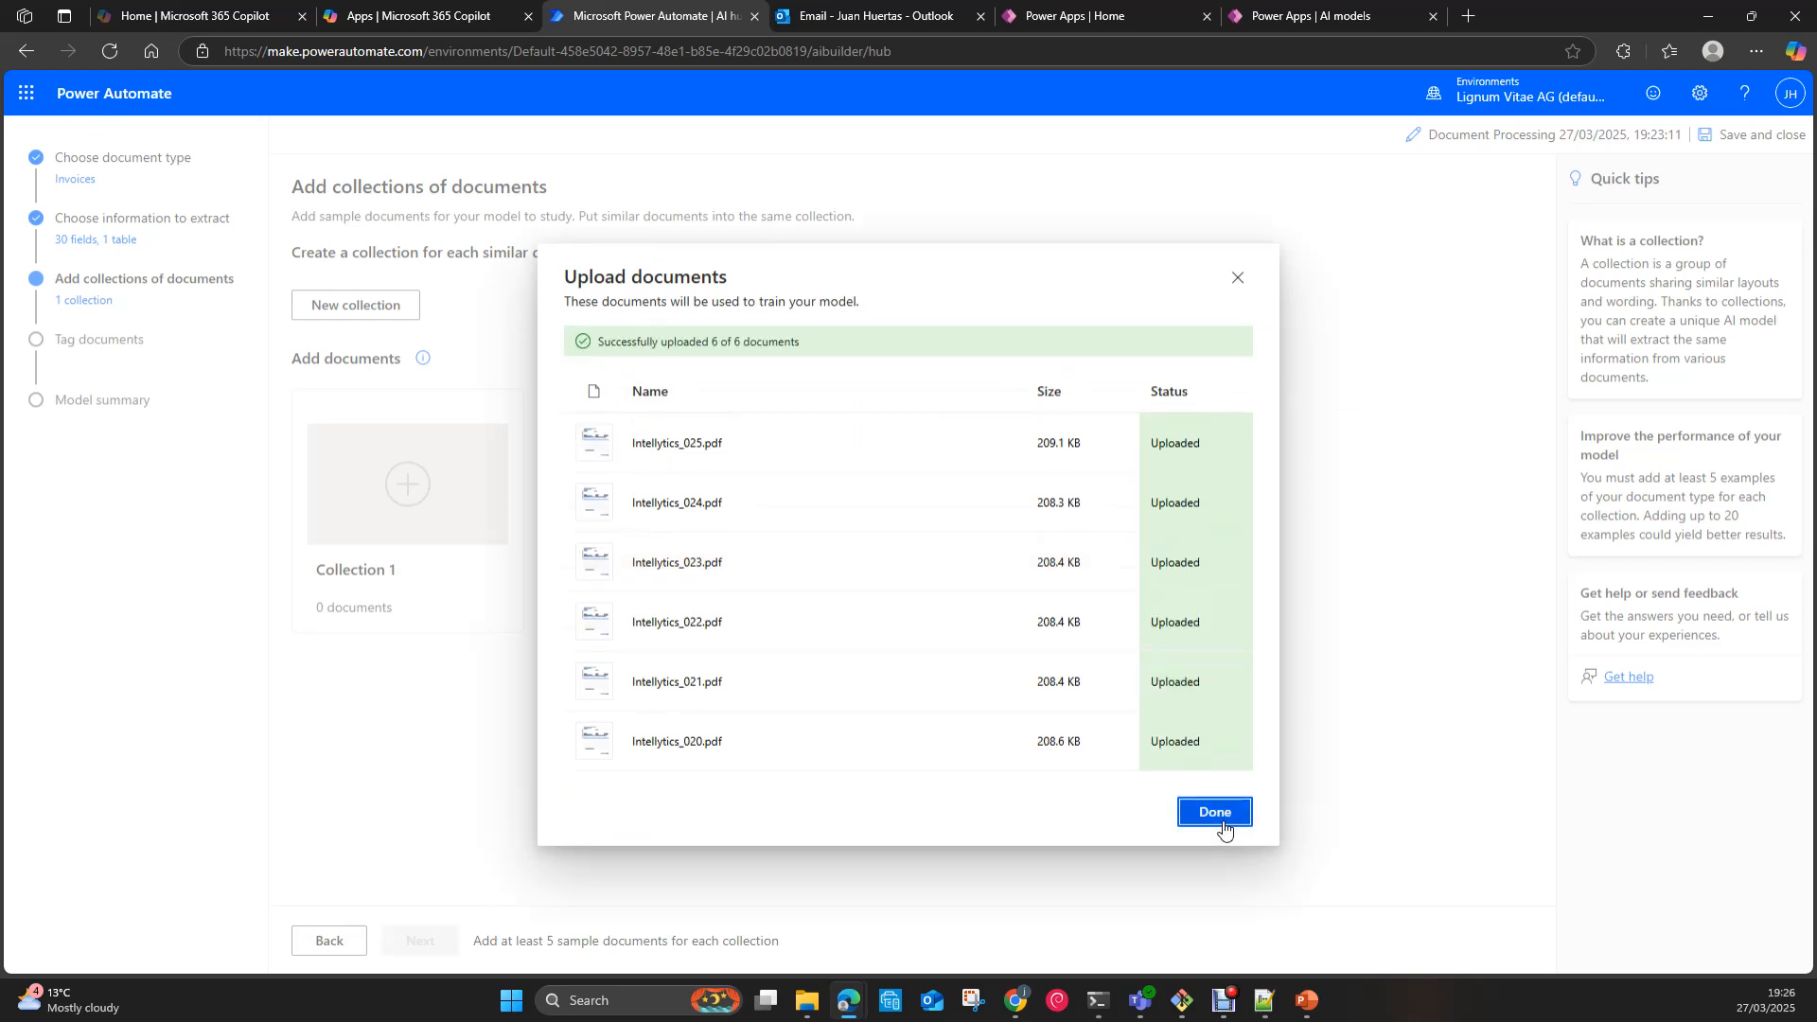
{"action": "left_click", "coordinate": [1221, 825]}
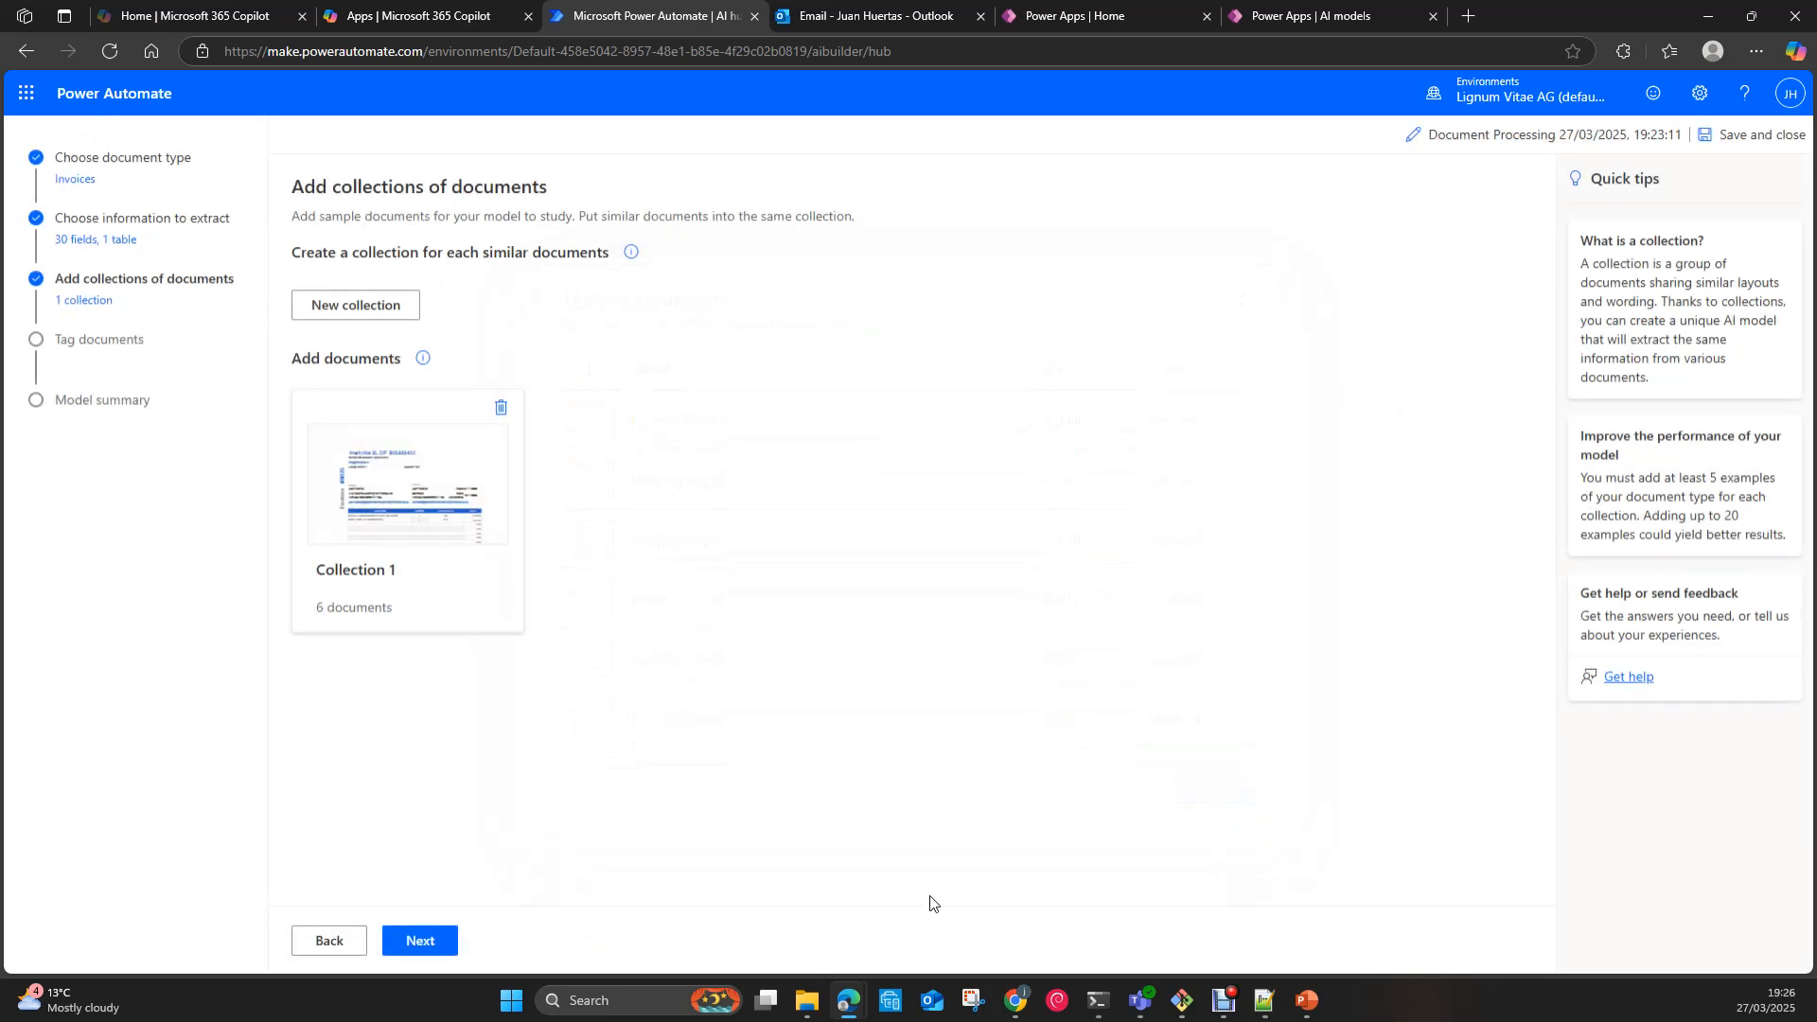
{"action": "left_click", "coordinate": [446, 941]}
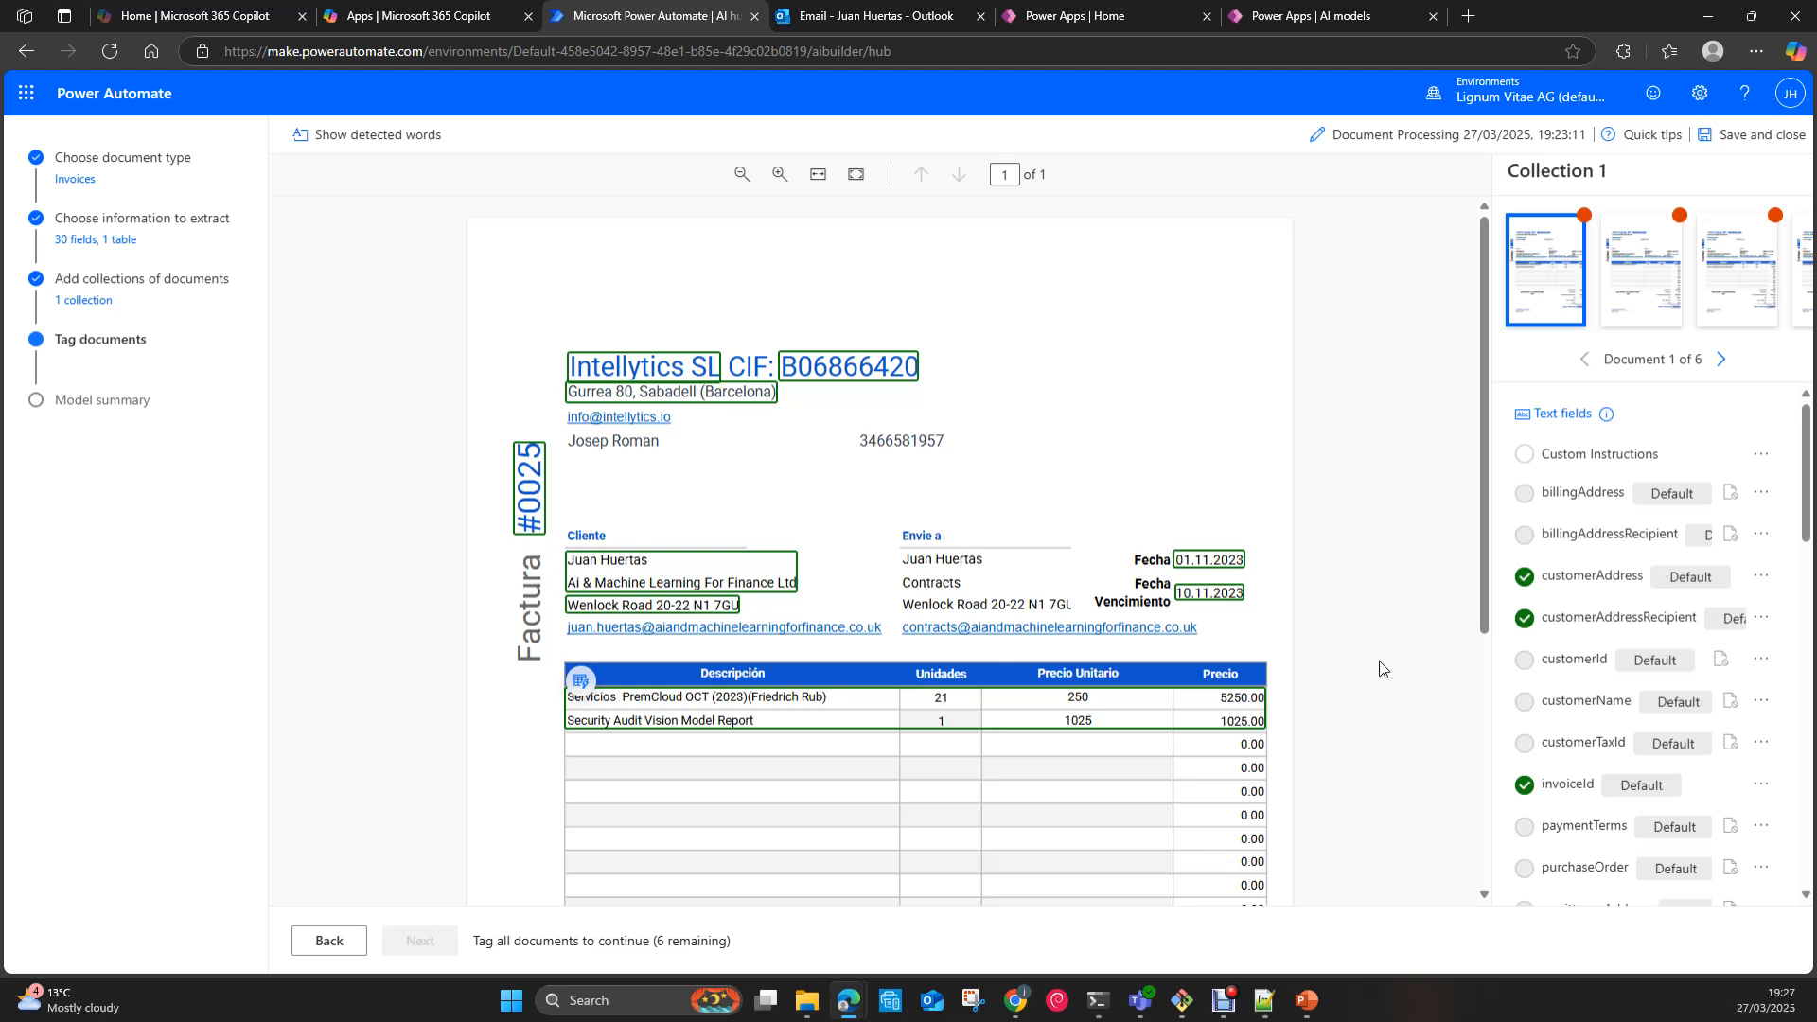
Step: Look over the first invoice and its list of text, number and date fields to see which are already tagged
{"action": "scroll", "coordinate": [1381, 668], "scroll_direction": "down", "scroll_amount": 5}
{"action": "scroll", "coordinate": [1381, 668], "scroll_direction": "up", "scroll_amount": 5}
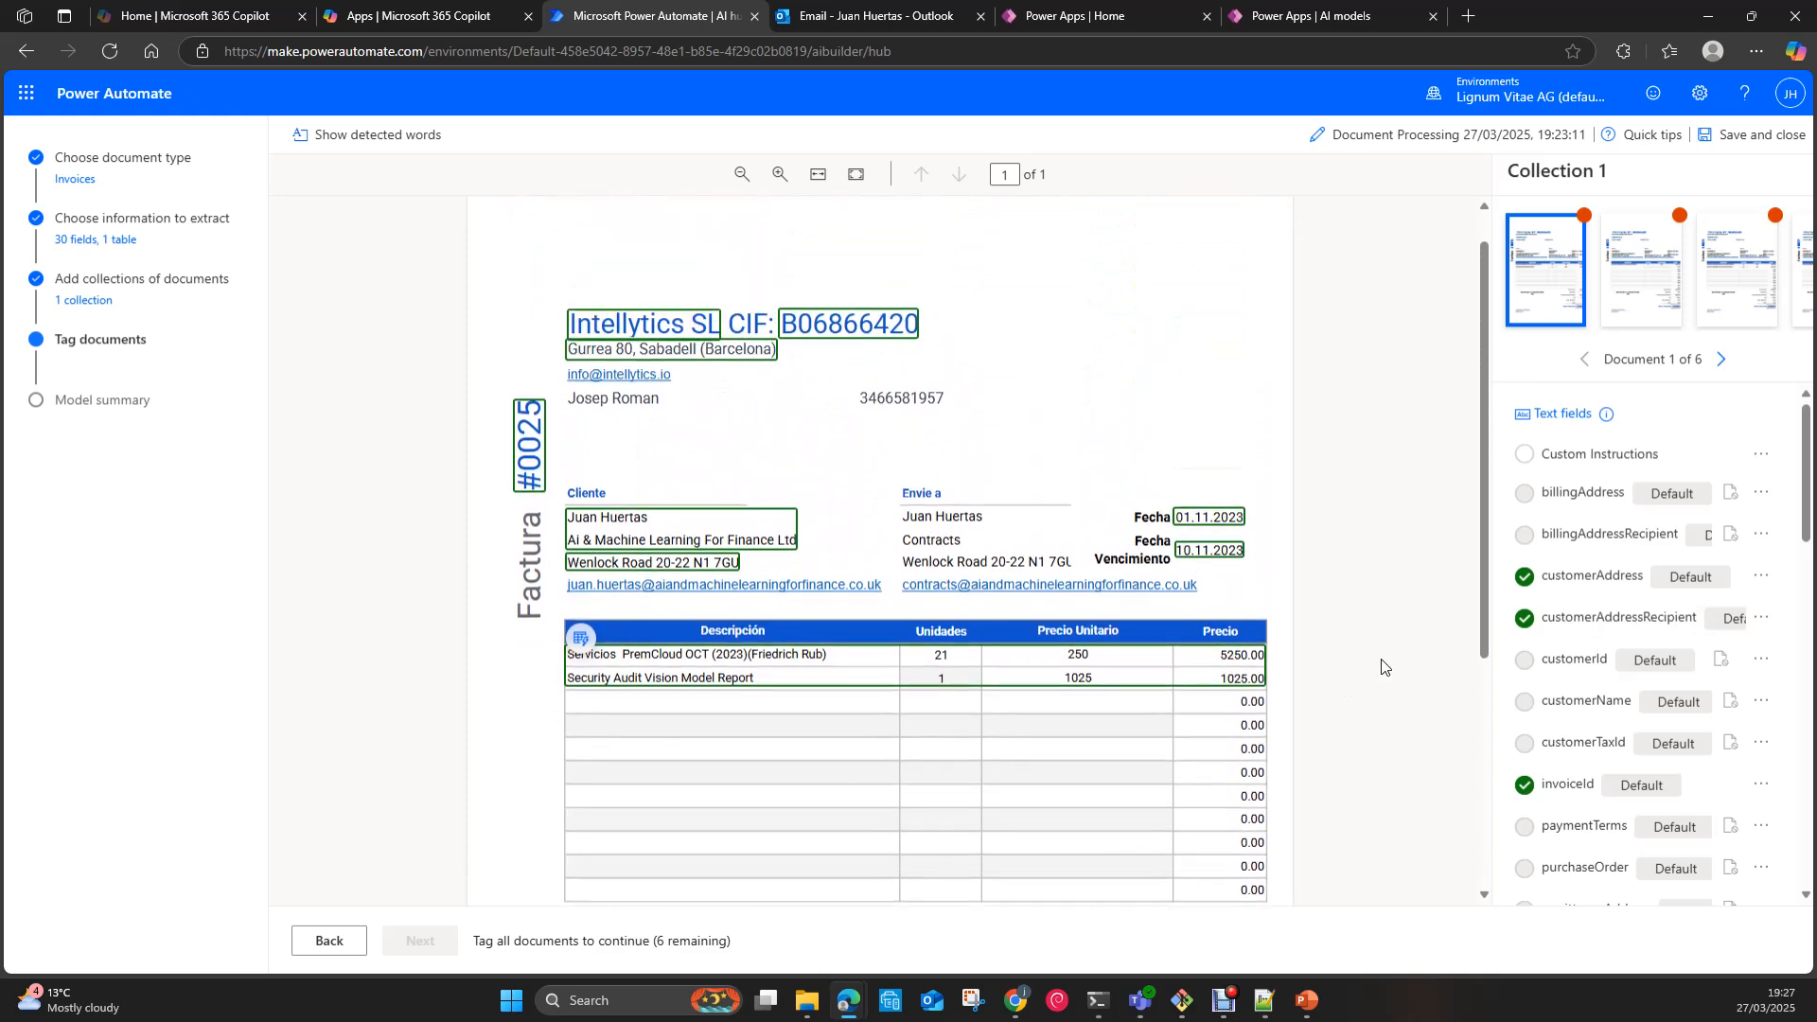
{"action": "scroll", "coordinate": [1684, 473], "scroll_direction": "down", "scroll_amount": 3}
{"action": "scroll", "coordinate": [1637, 521], "scroll_direction": "down", "scroll_amount": 7}
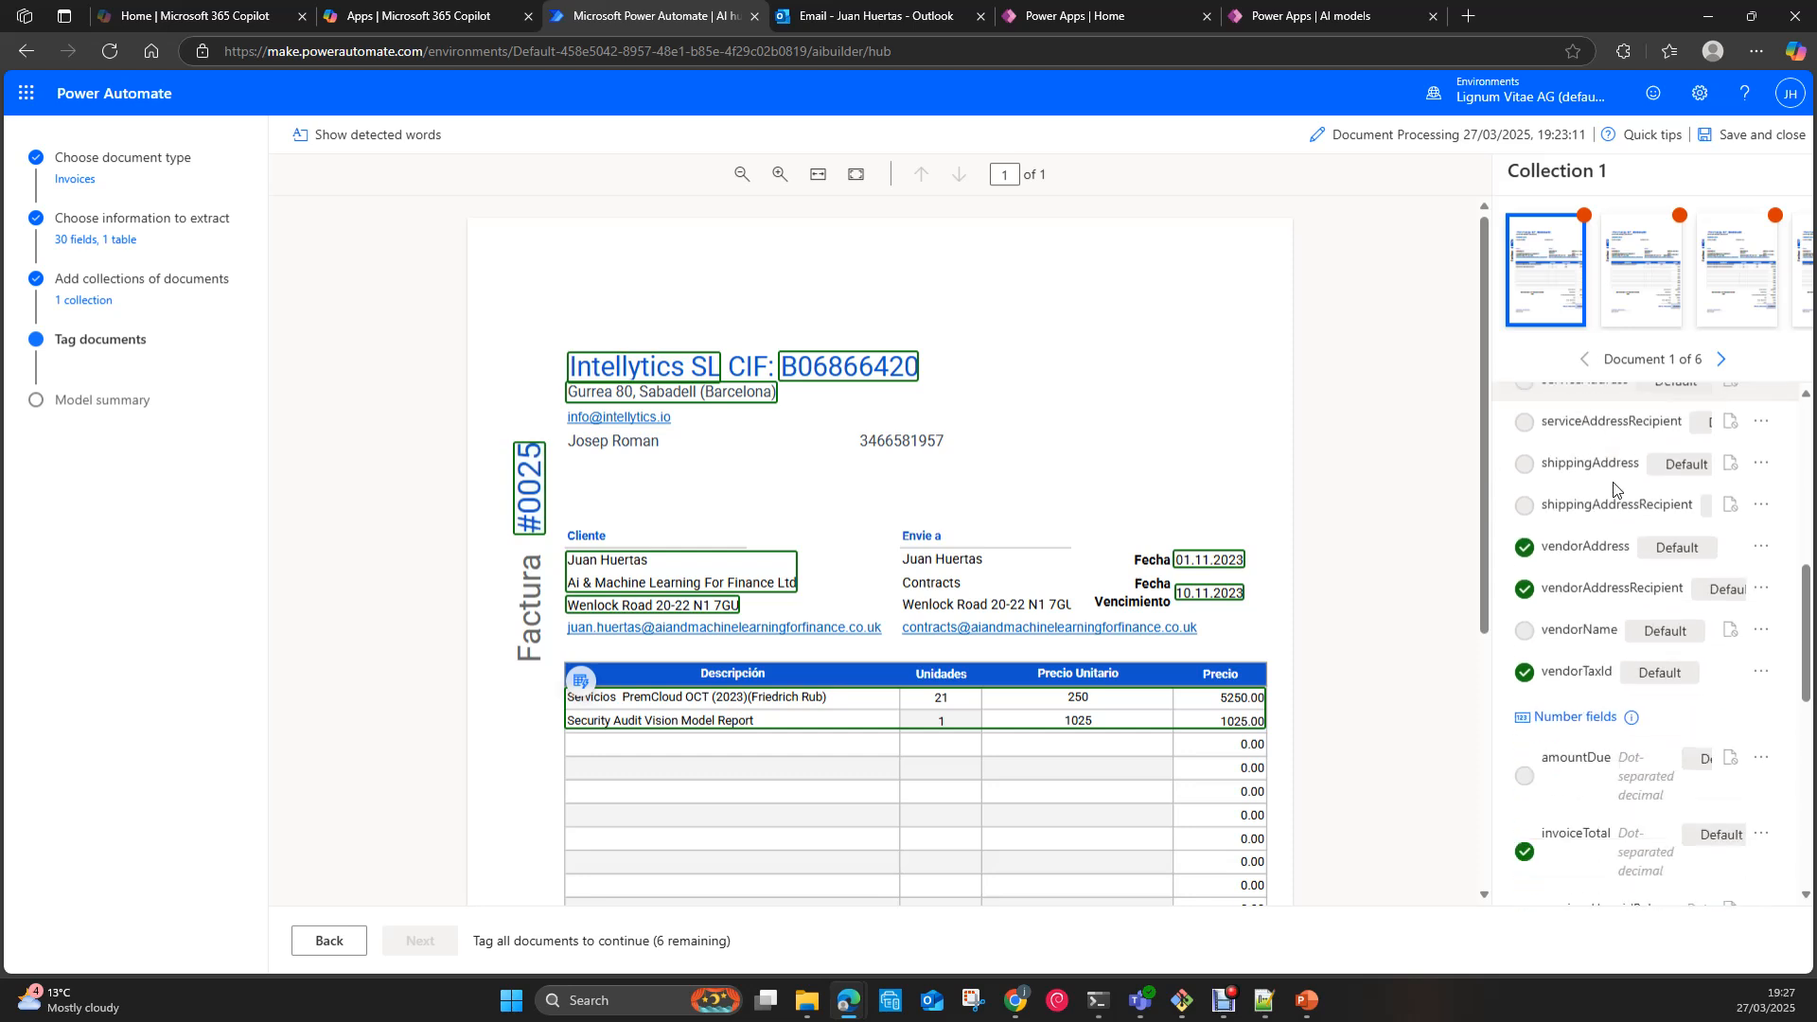
{"action": "scroll", "coordinate": [1627, 511], "scroll_direction": "up", "scroll_amount": 10}
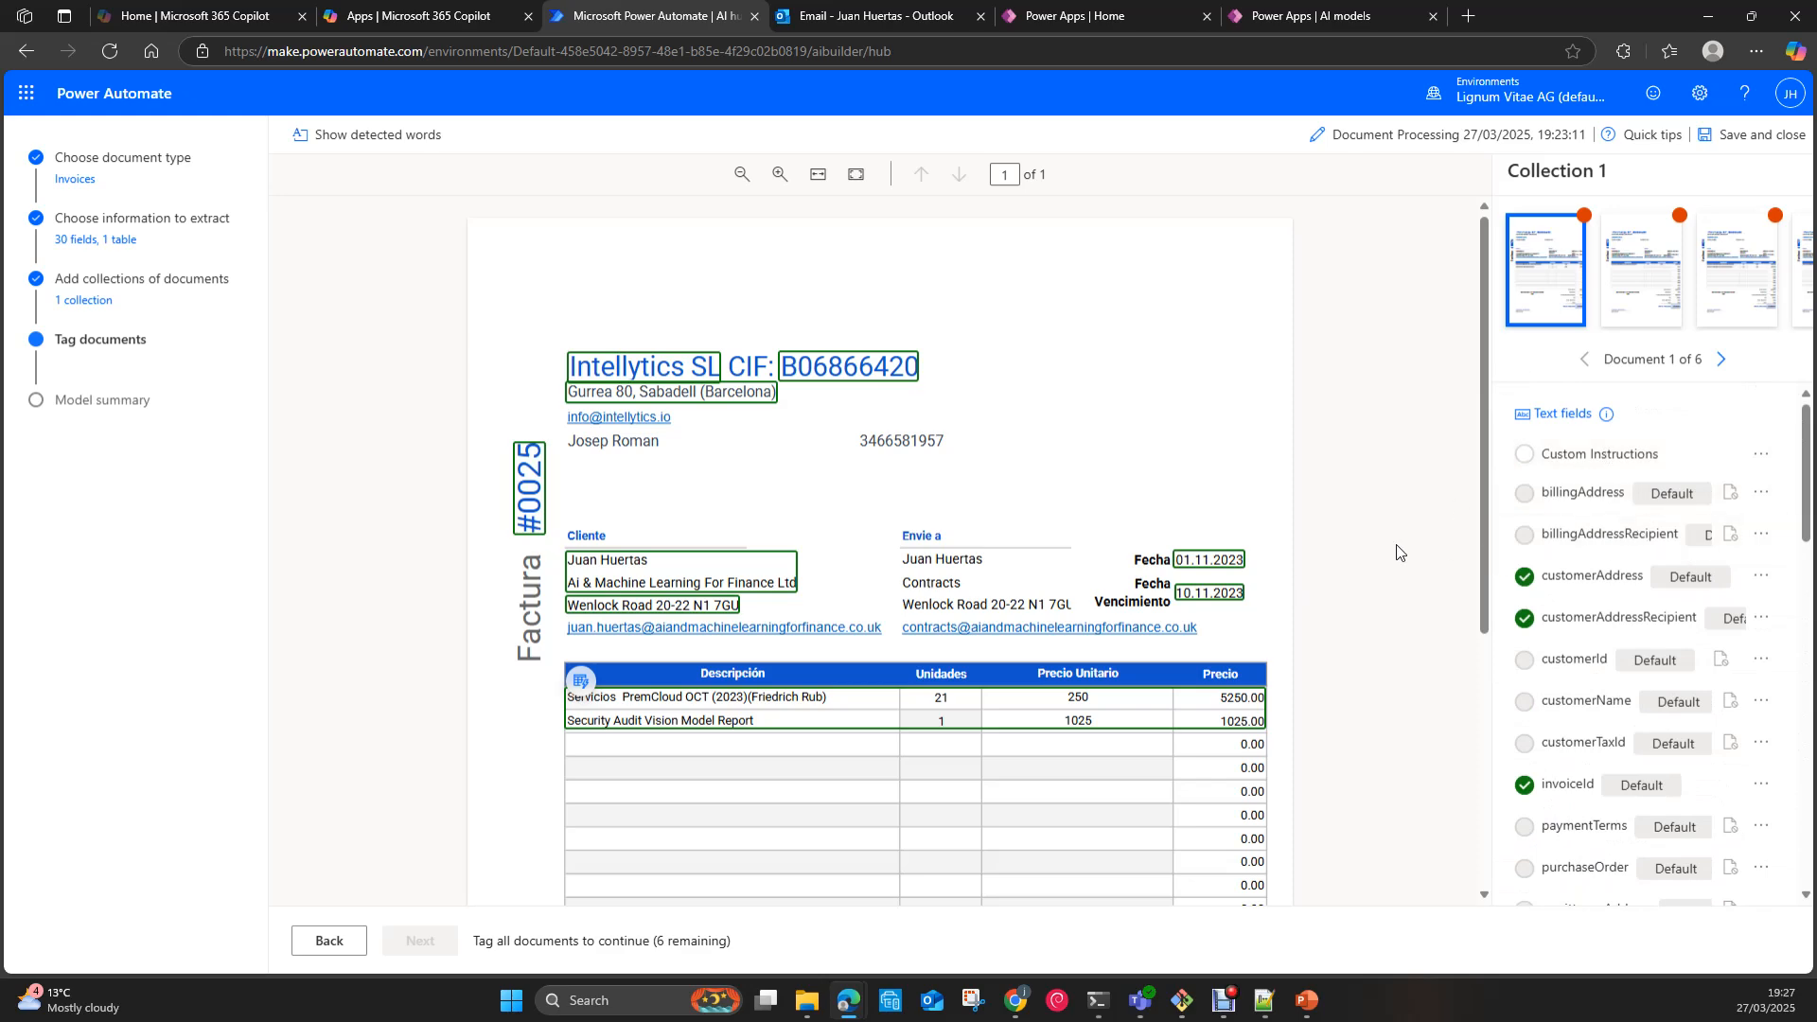
Step: Check the fields assigned to the first invoice's vendor details, invoice number, customer details and invoice date
{"action": "left_click", "coordinate": [658, 369]}
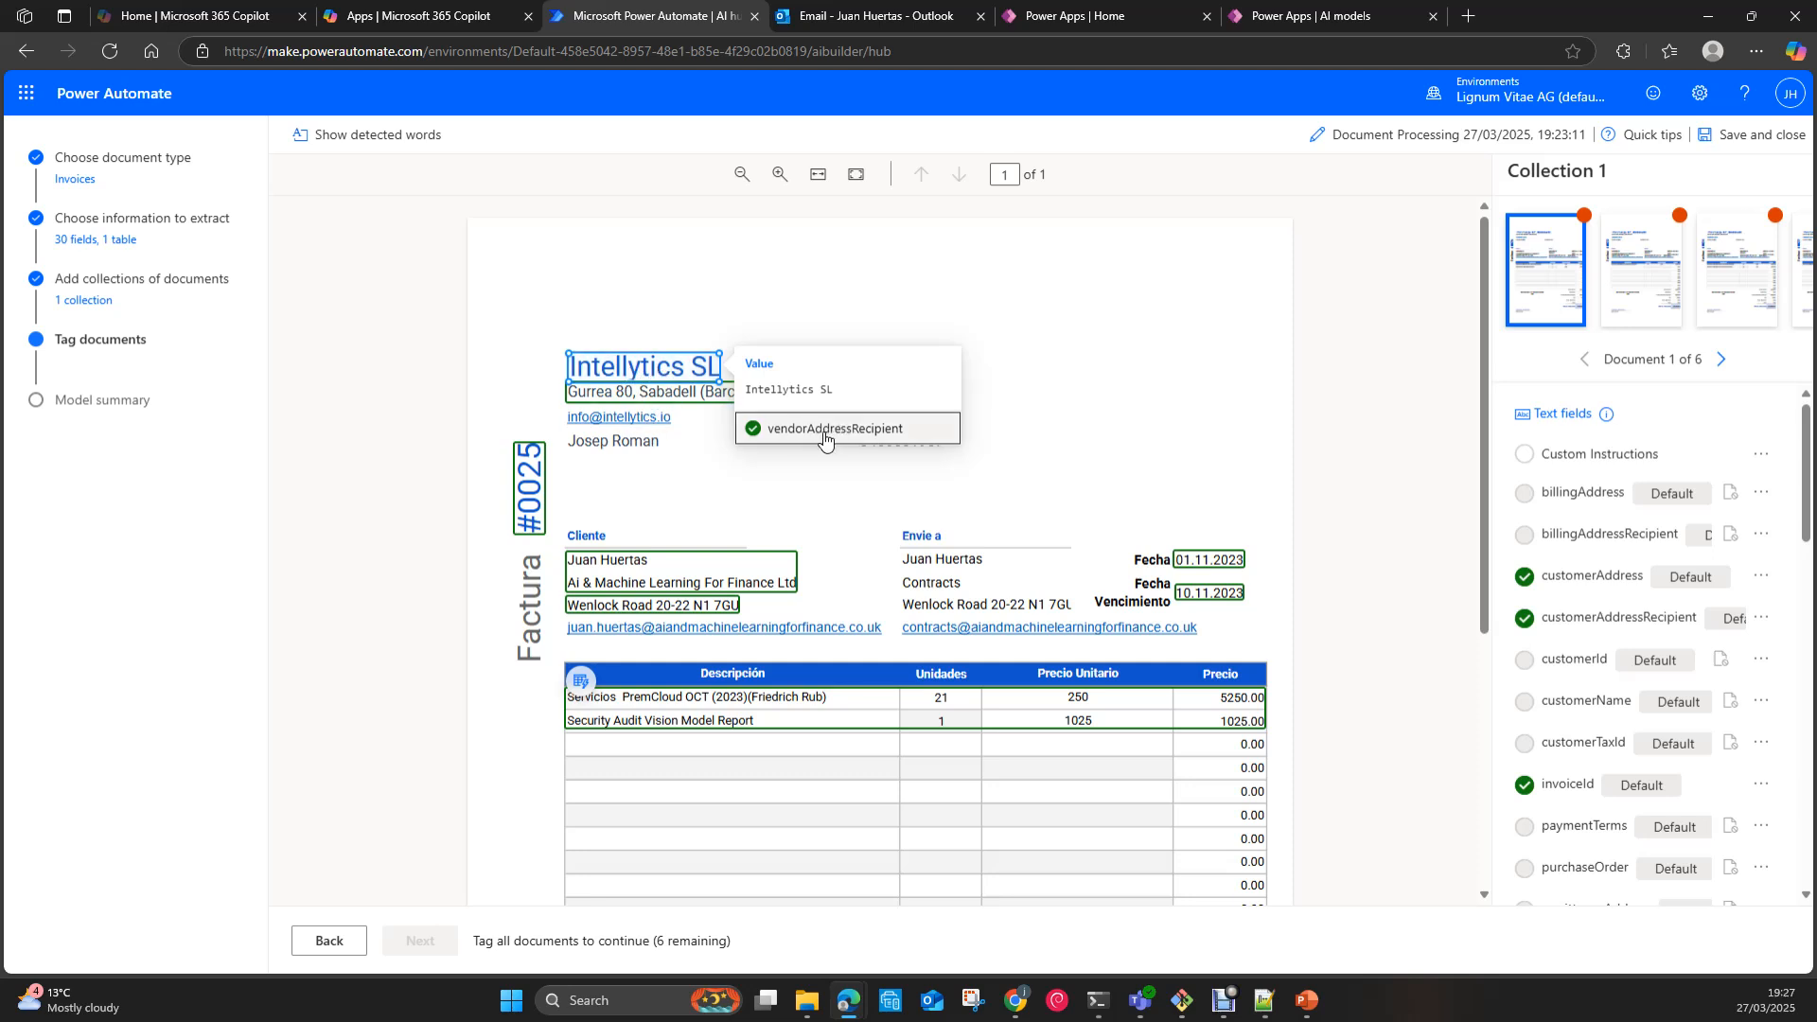
{"action": "left_click", "coordinate": [653, 397]}
{"action": "left_click", "coordinate": [653, 401]}
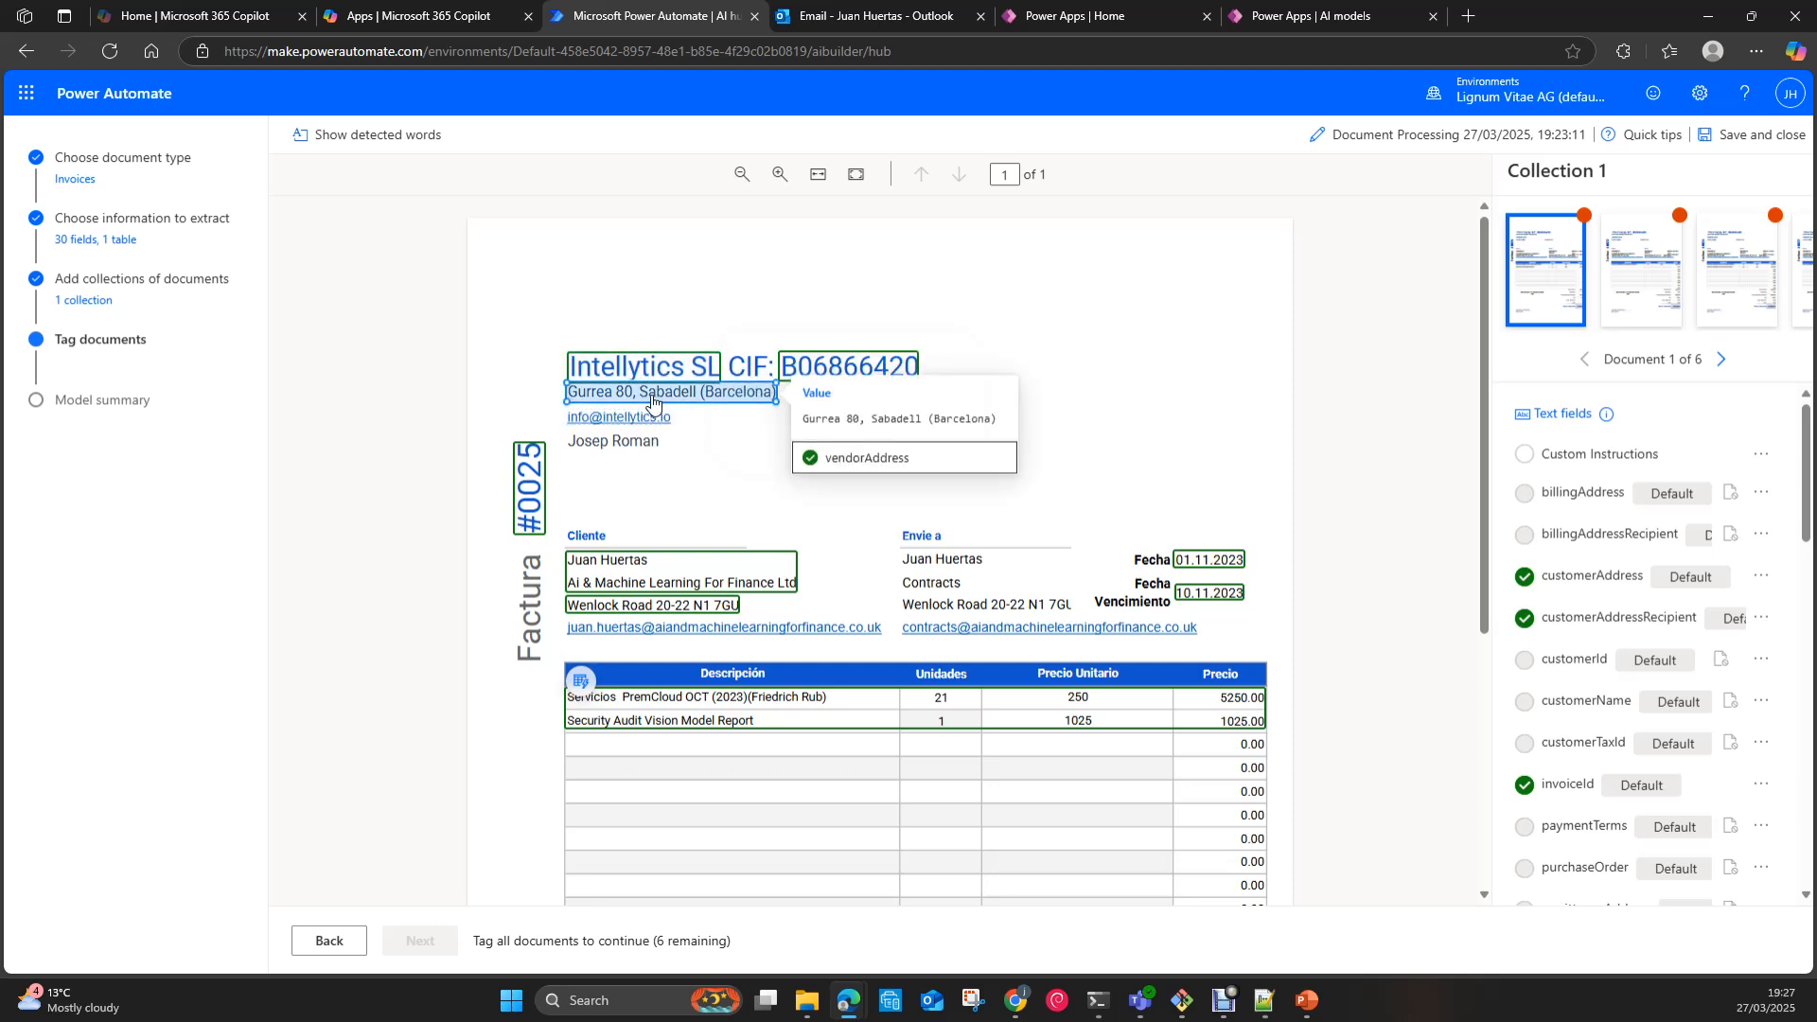
{"action": "left_click", "coordinate": [859, 373]}
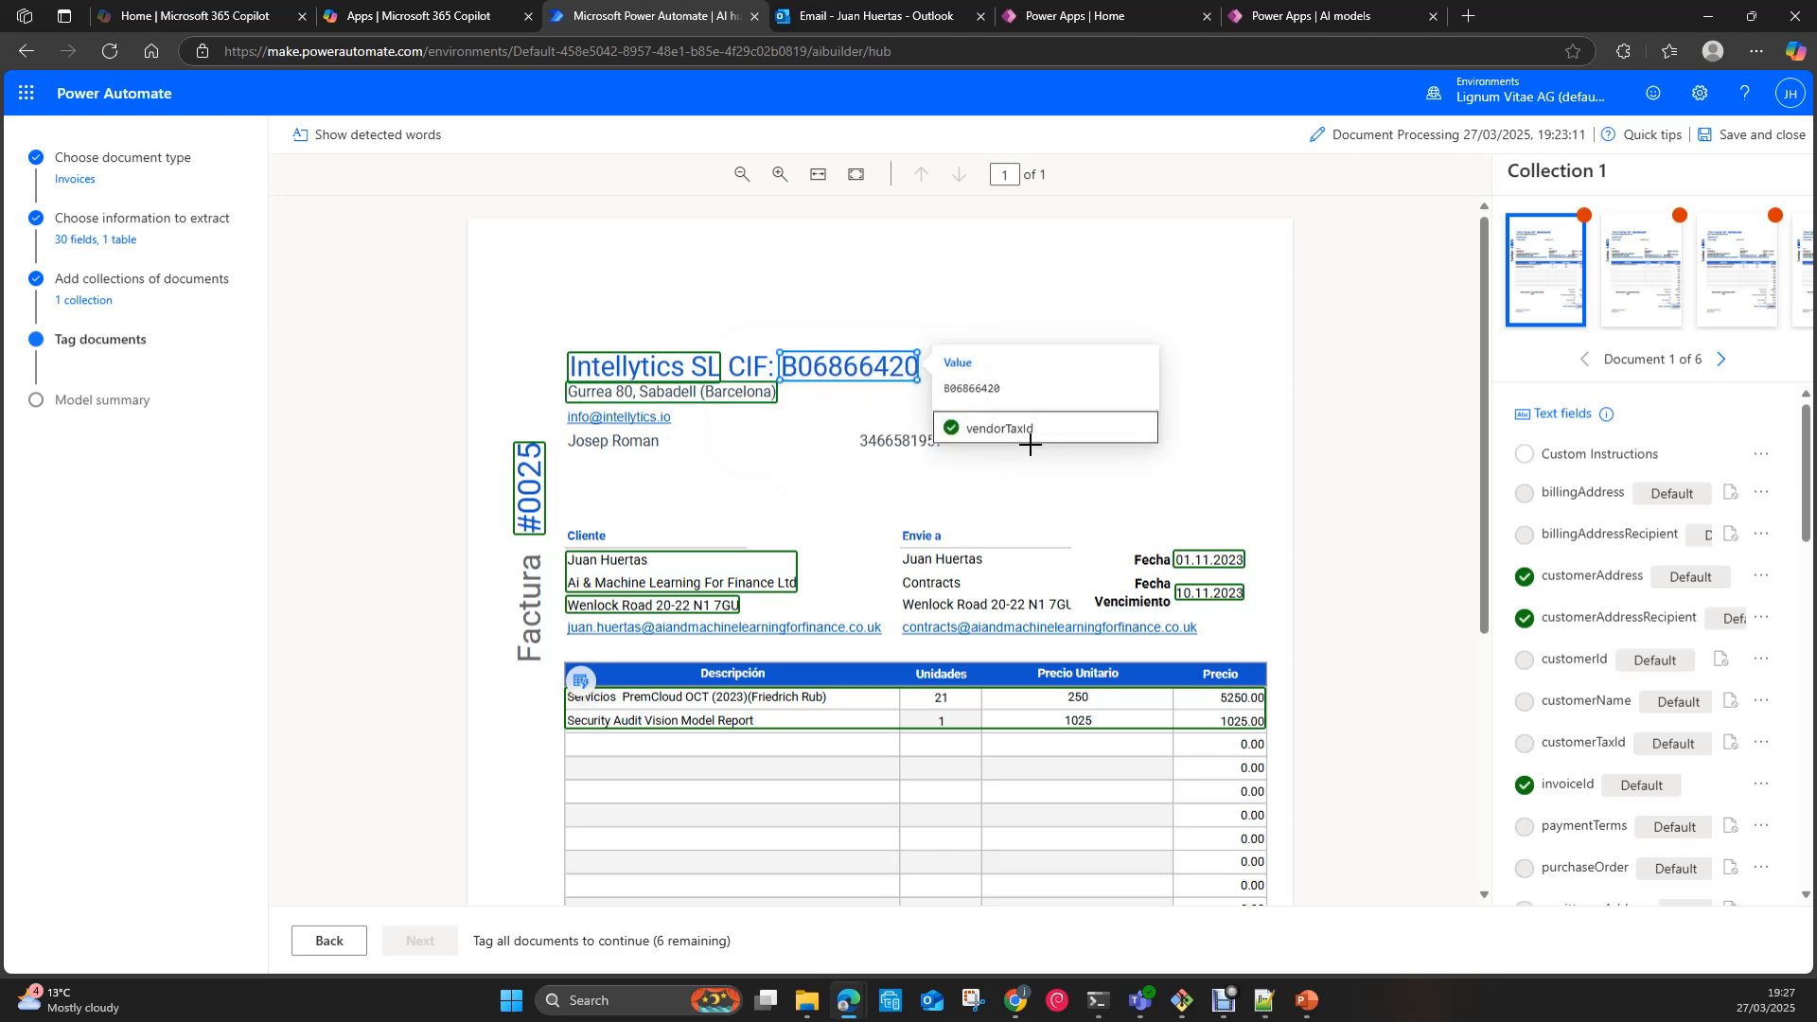
{"action": "left_click", "coordinate": [528, 485]}
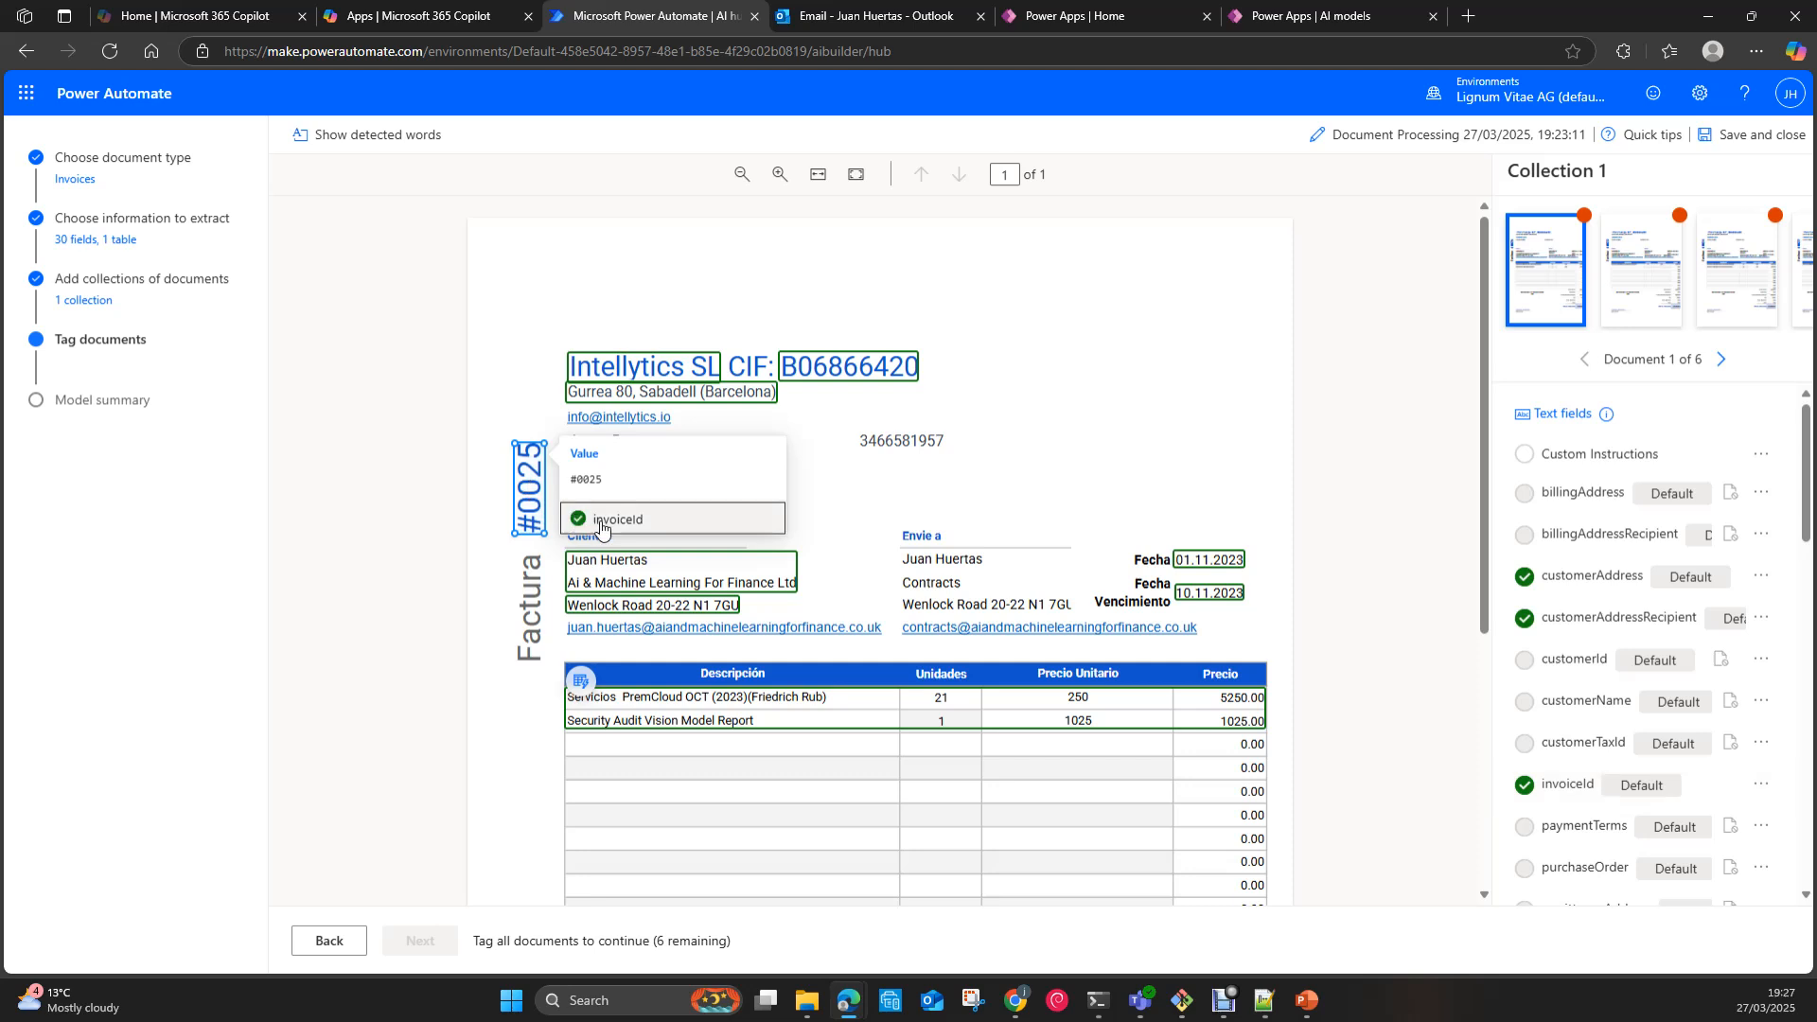
{"action": "left_click", "coordinate": [682, 579]}
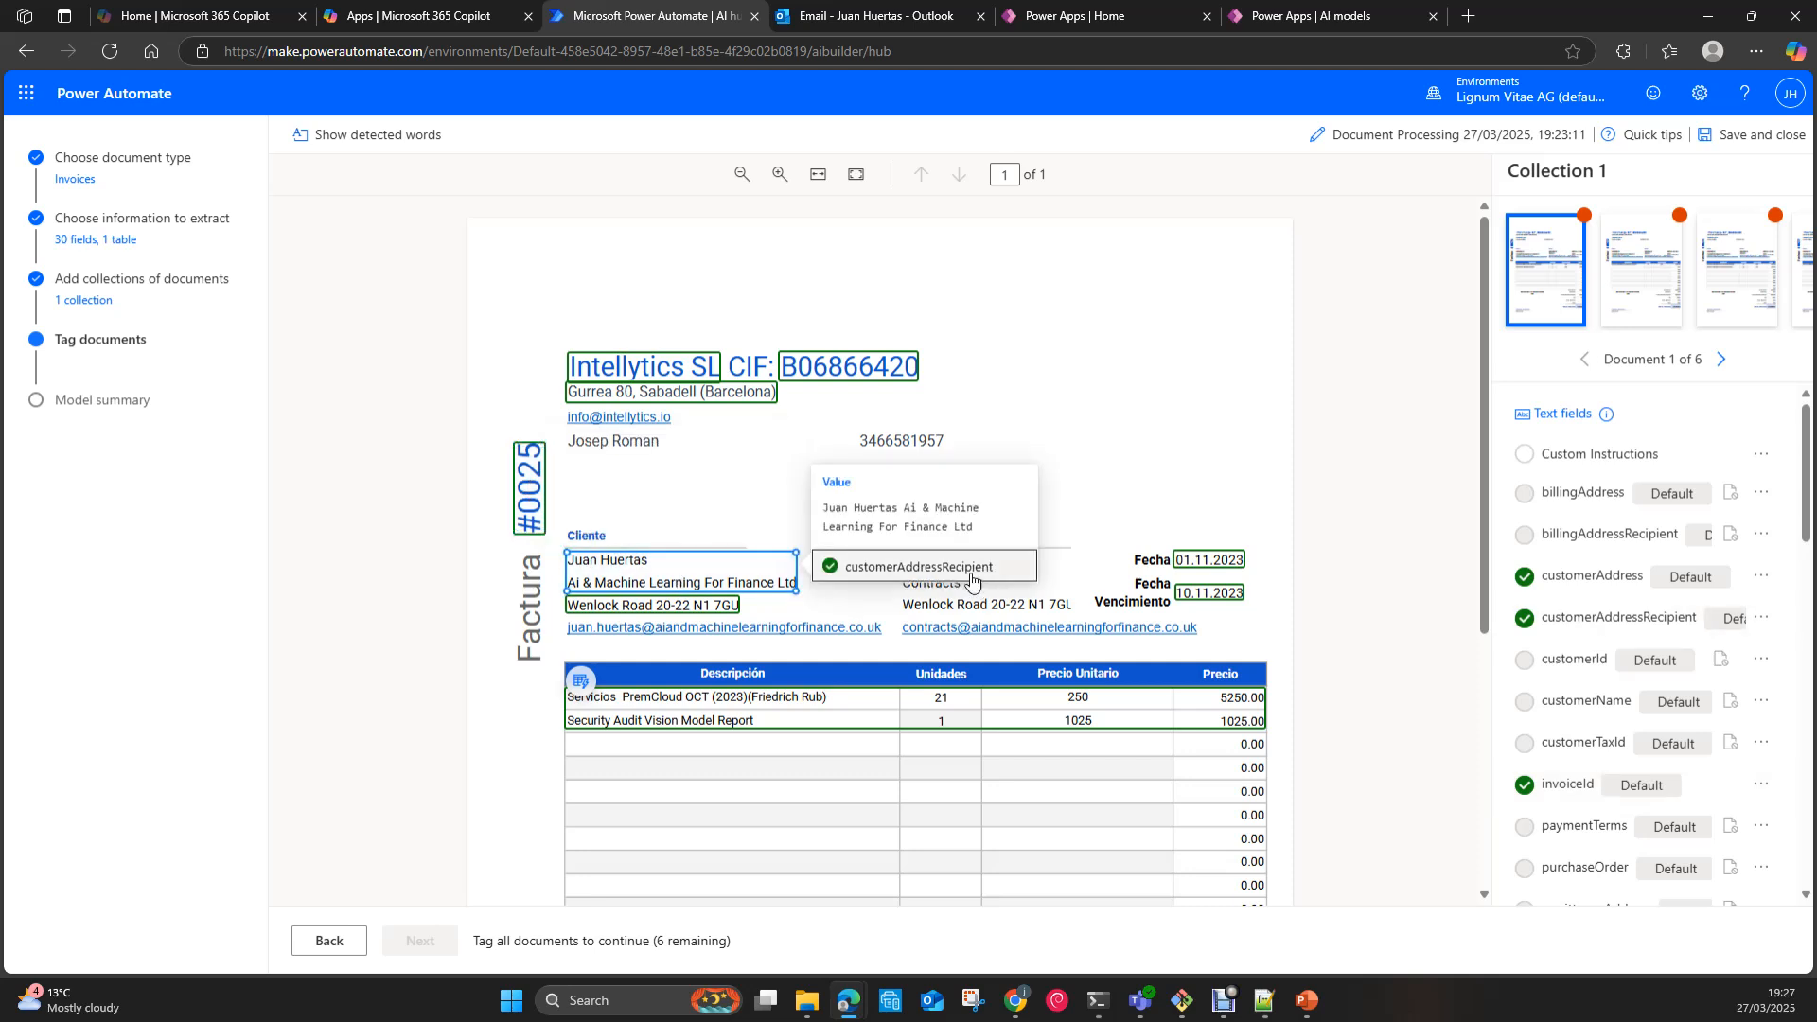
{"action": "left_click", "coordinate": [629, 608]}
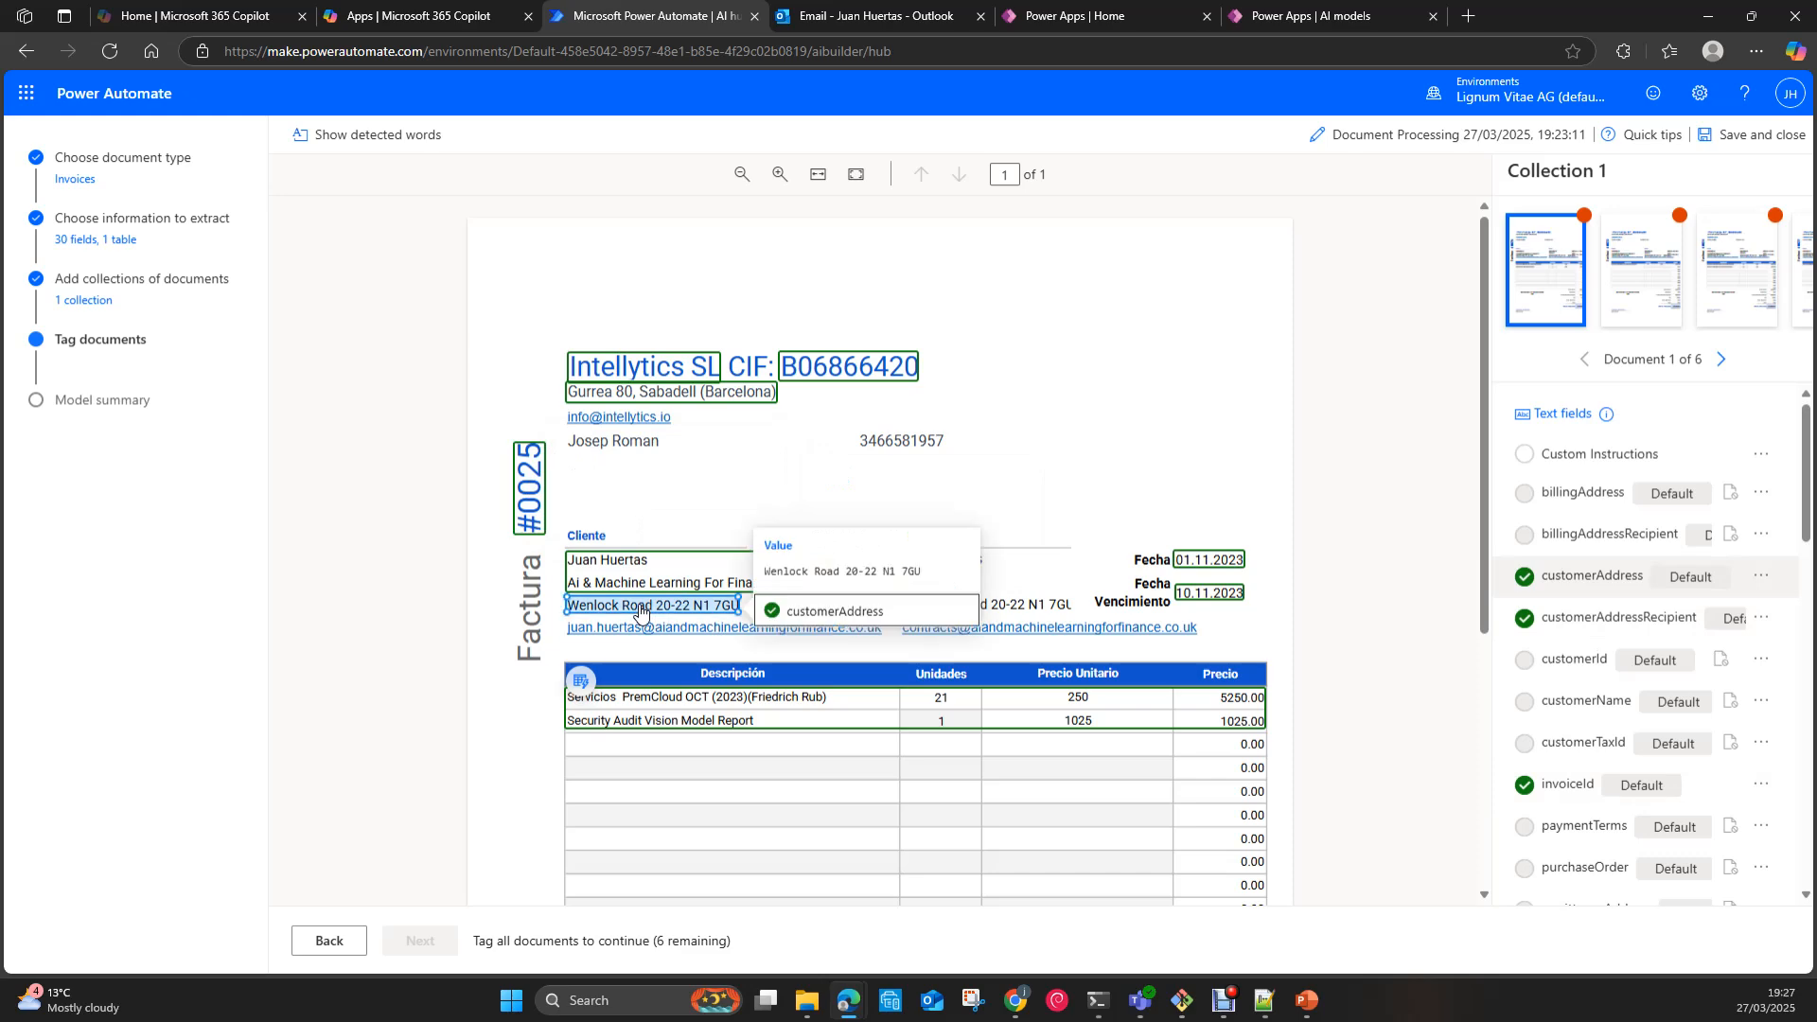
{"action": "left_click", "coordinate": [1208, 560]}
{"action": "scroll", "coordinate": [1348, 604], "scroll_direction": "down", "scroll_amount": 2}
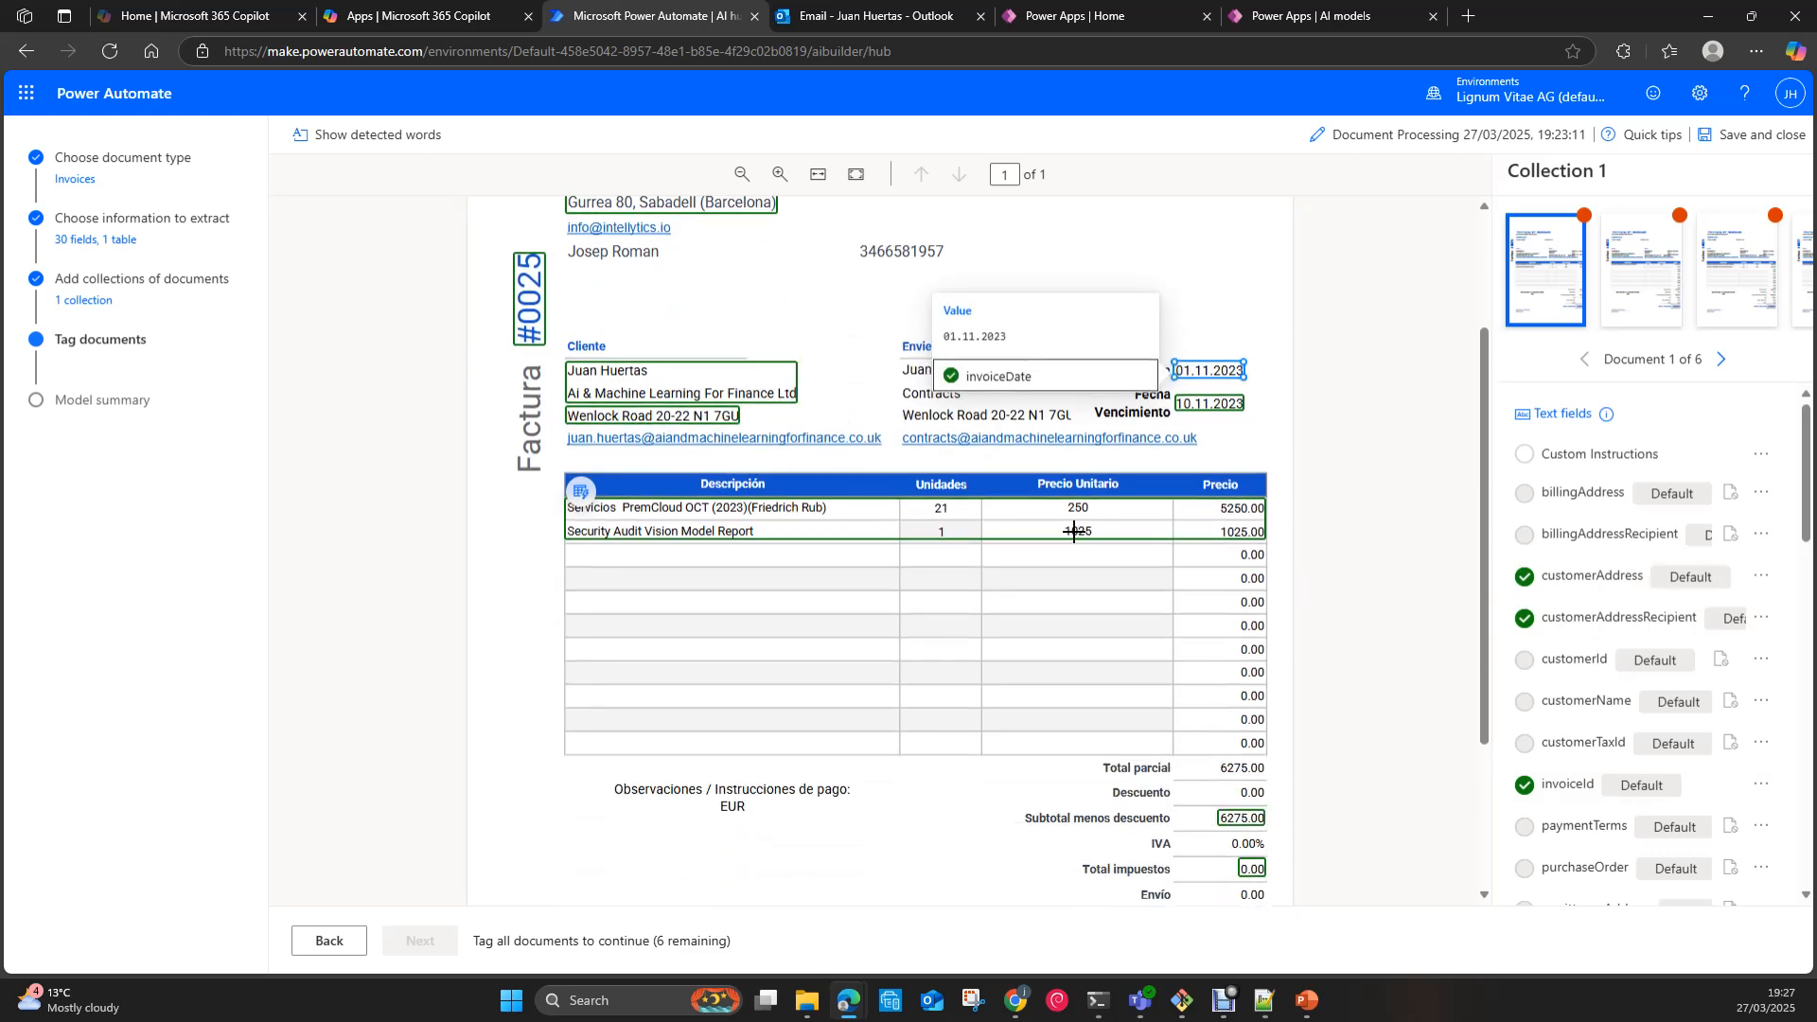
Step: Check the first invoice's tagged line items table and the fields assigned to its subtotal, total tax and invoice total
{"action": "left_click", "coordinate": [1036, 520]}
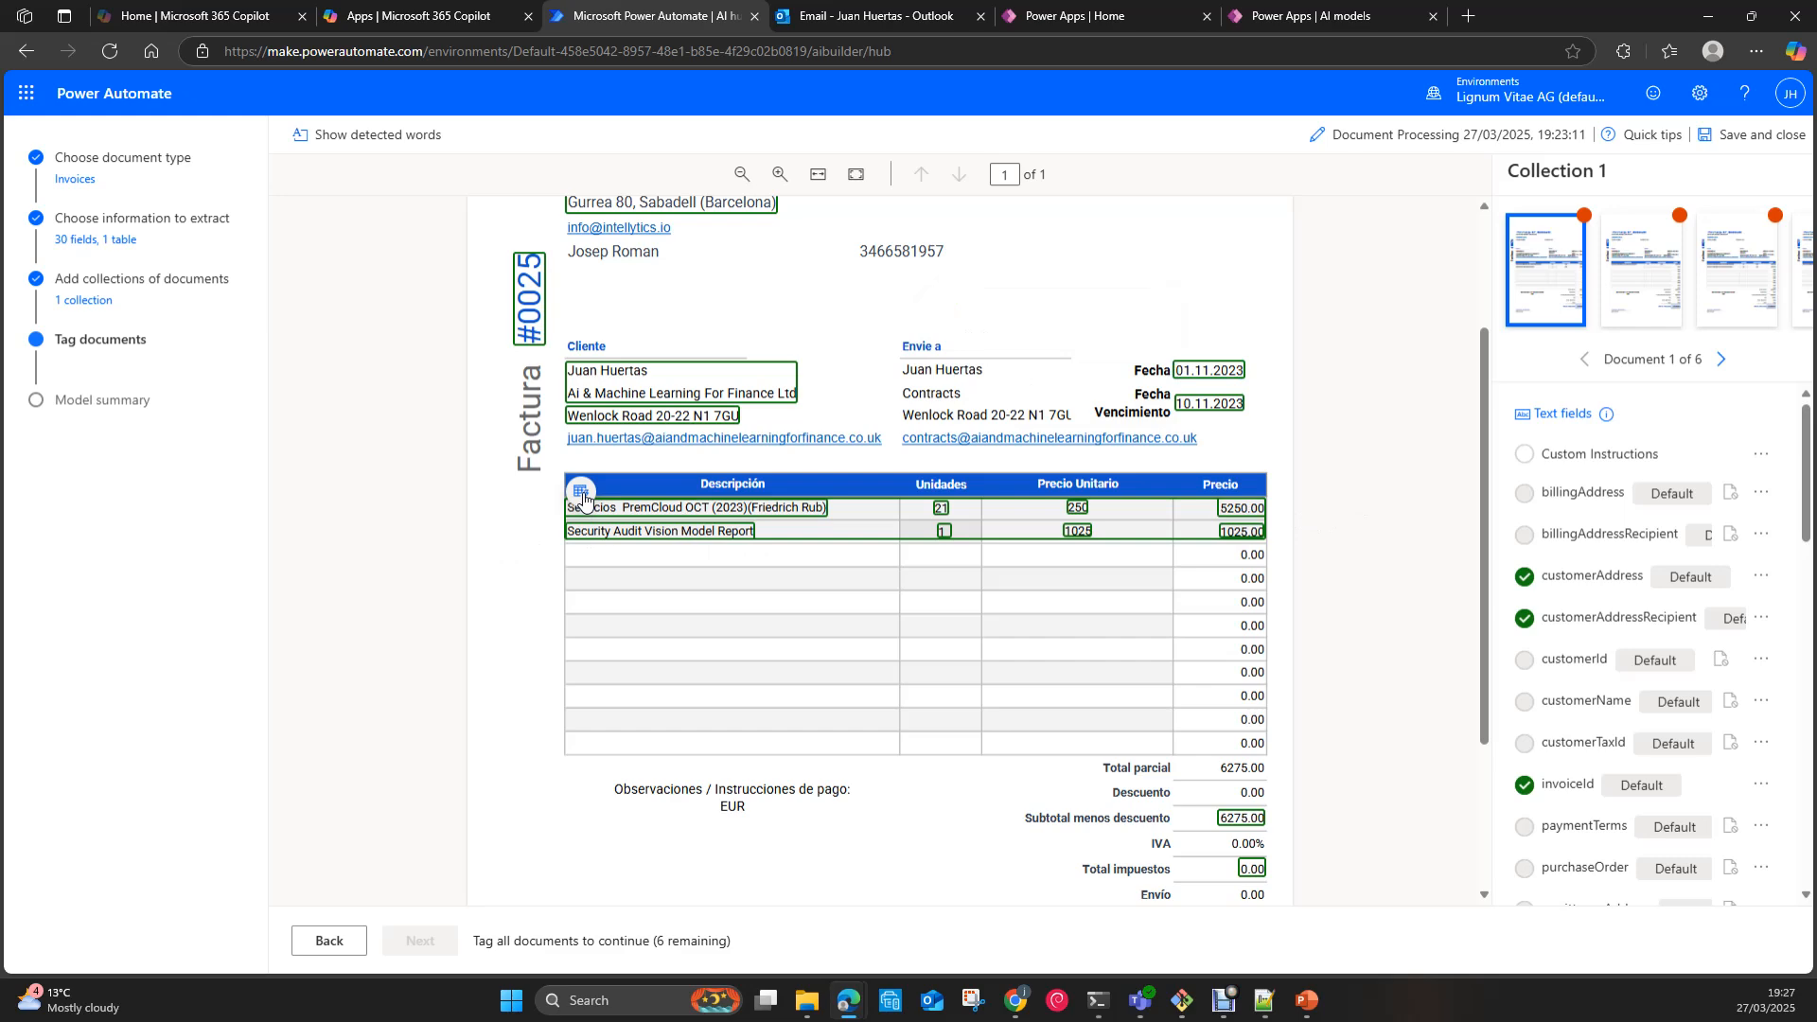
{"action": "scroll", "coordinate": [1582, 666], "scroll_direction": "down", "scroll_amount": 10}
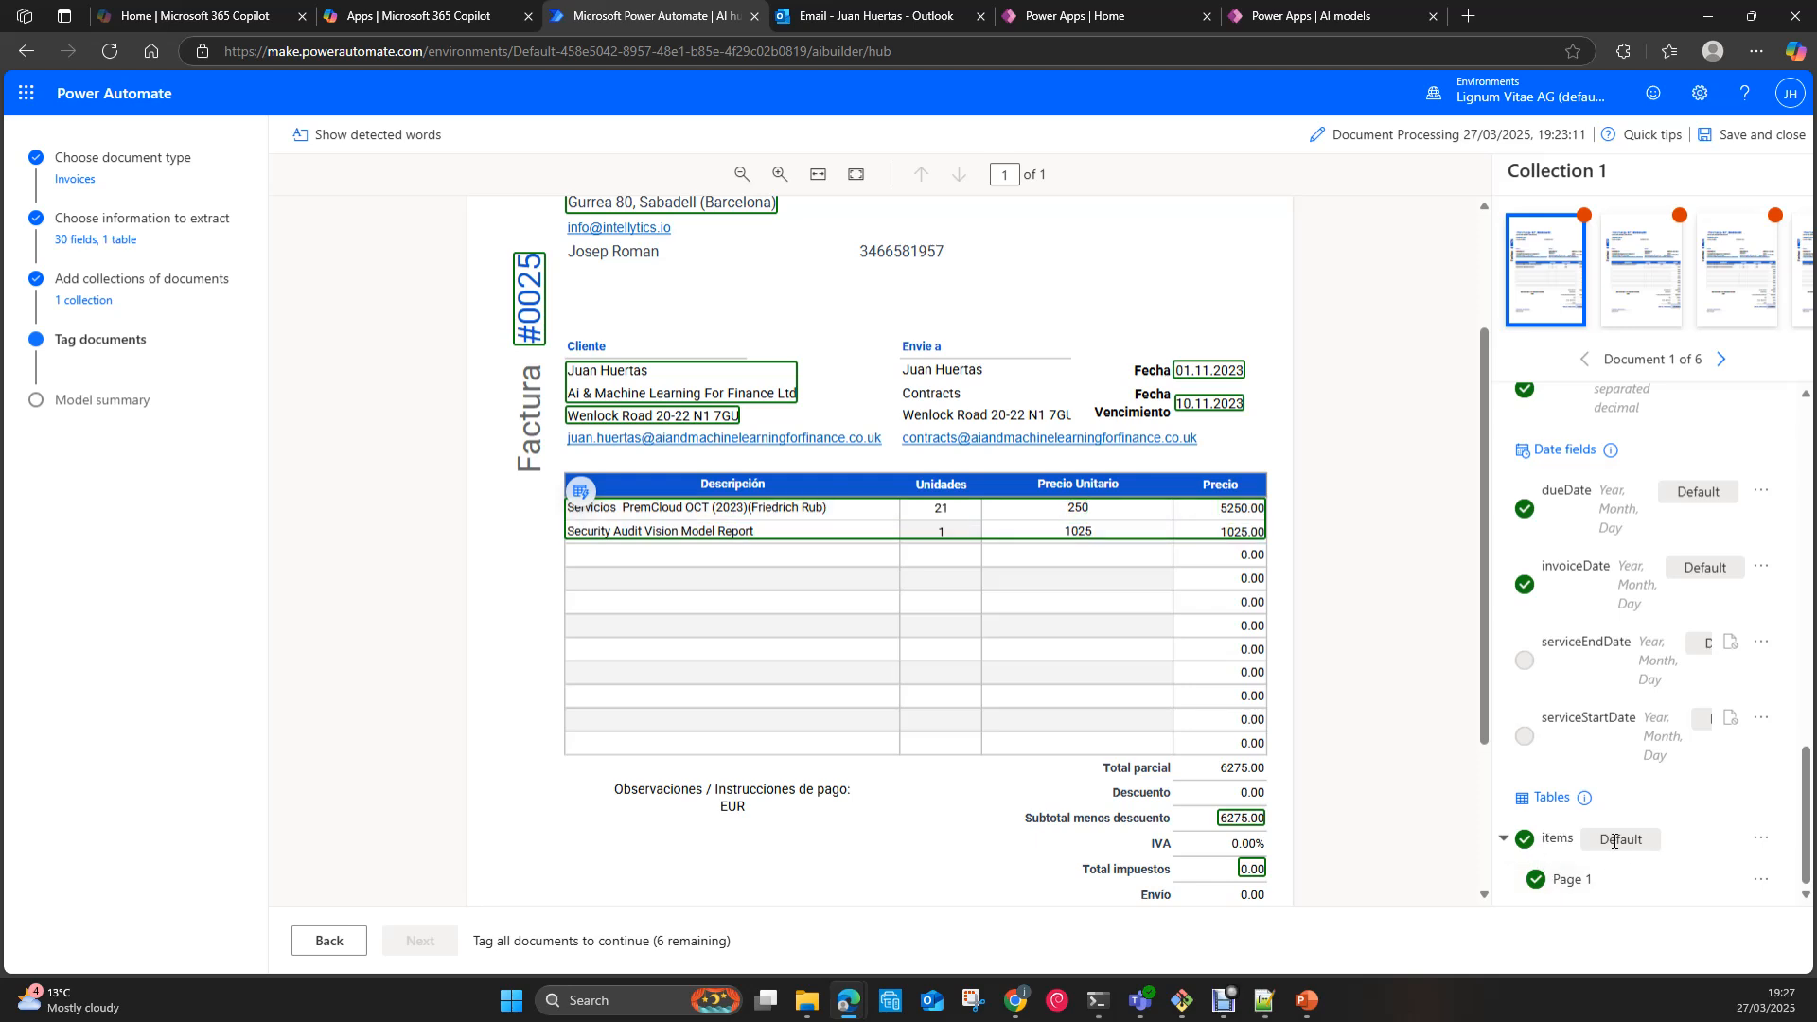
{"action": "left_click", "coordinate": [1241, 820]}
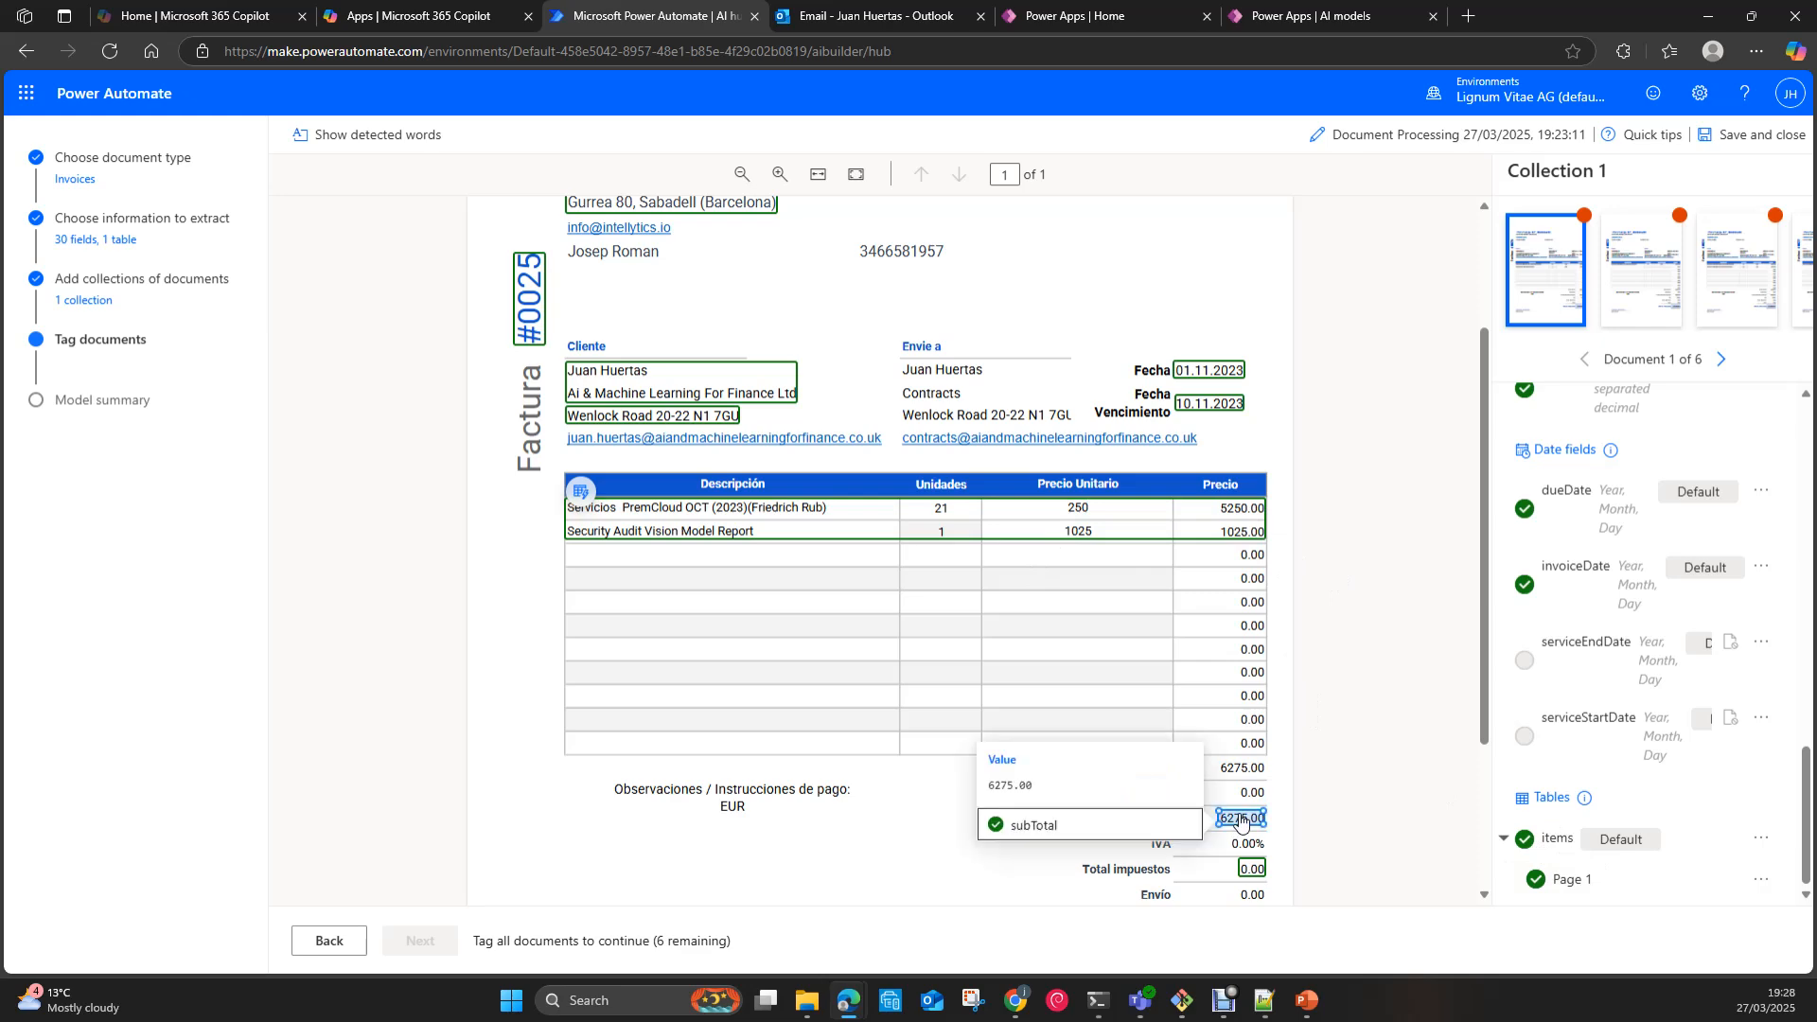
{"action": "scroll", "coordinate": [1241, 820], "scroll_direction": "down", "scroll_amount": 3}
{"action": "left_click", "coordinate": [1252, 632]}
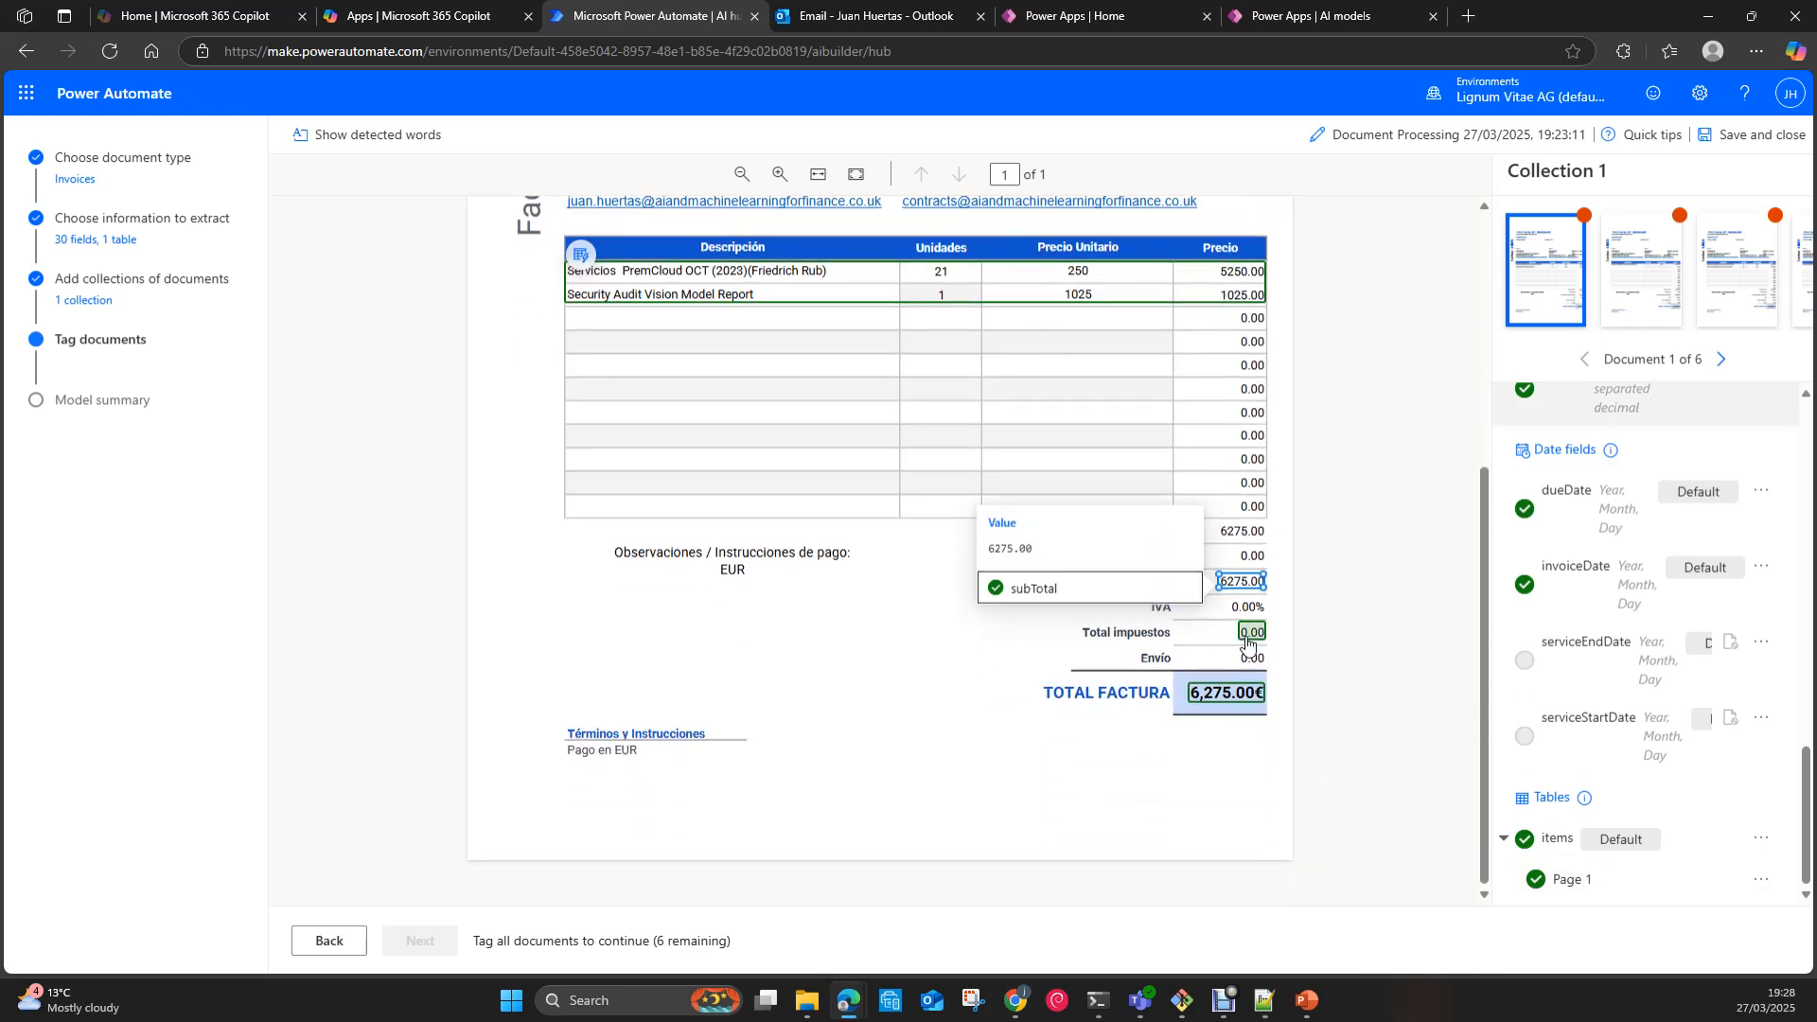
{"action": "left_click", "coordinate": [1242, 705]}
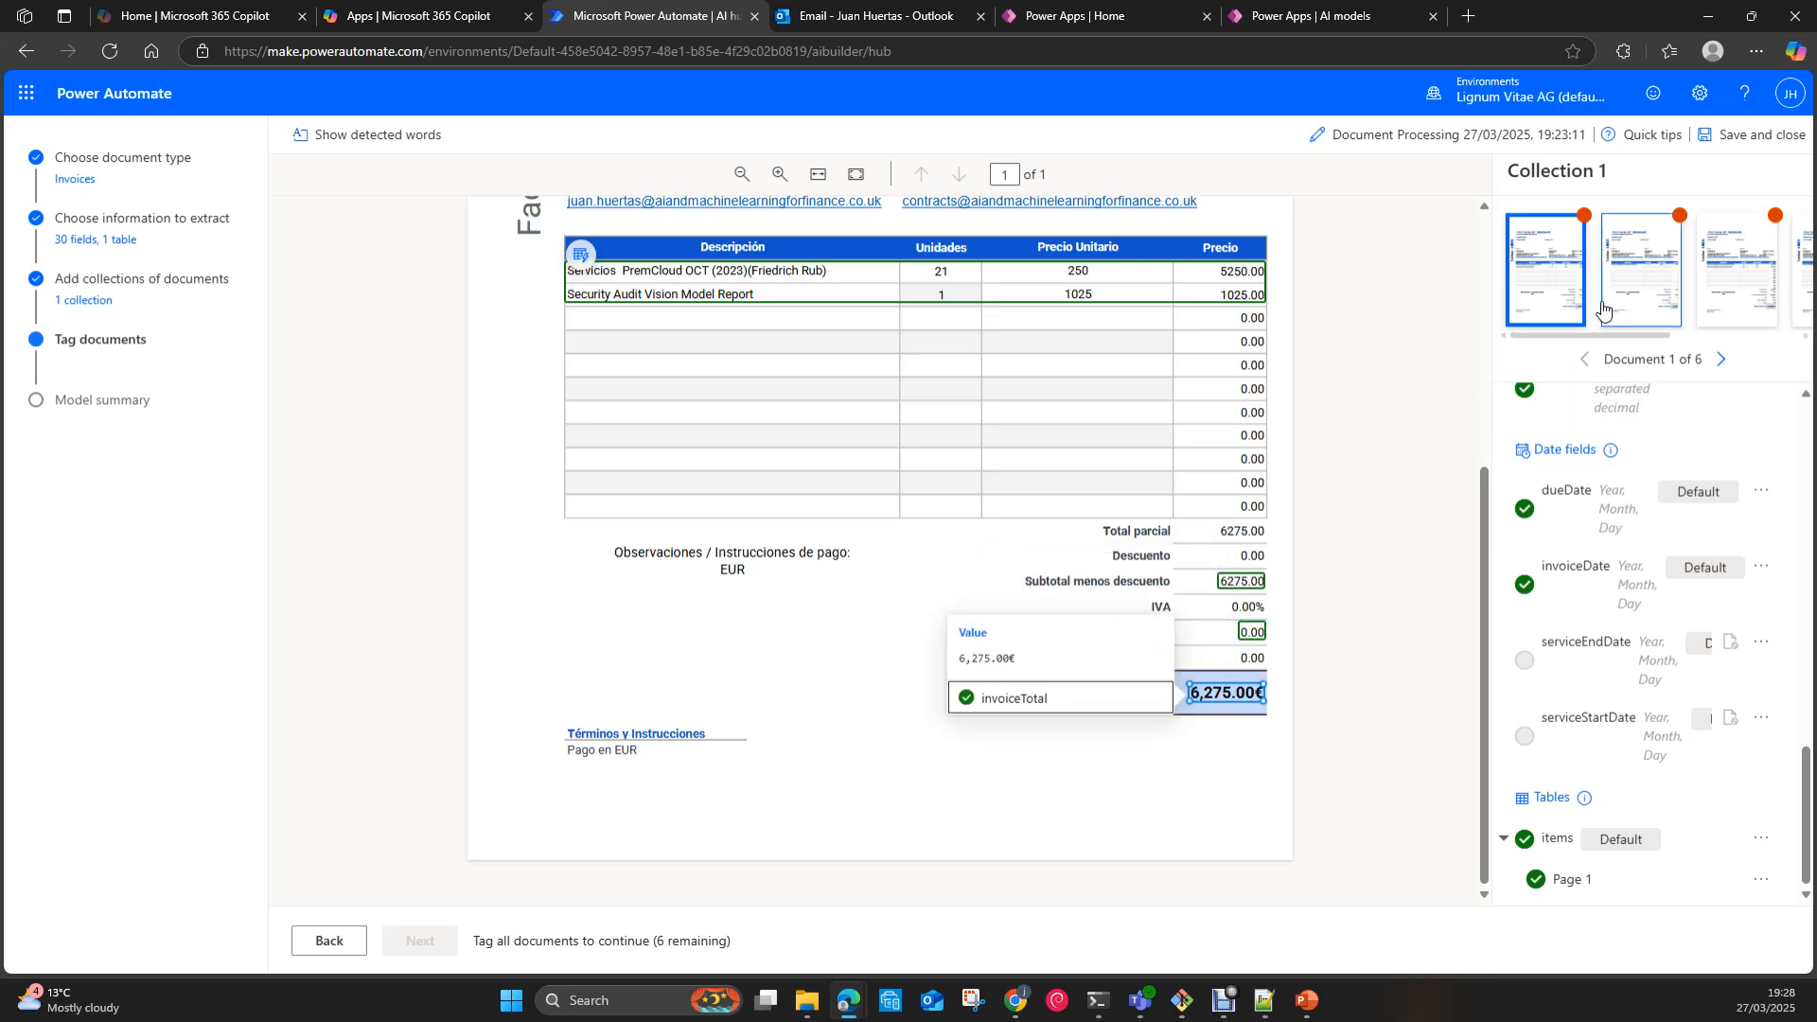
Step: Recheck the first invoice's tags, then go to the second document and examine its tagged line items and totals
{"action": "left_click", "coordinate": [1620, 280]}
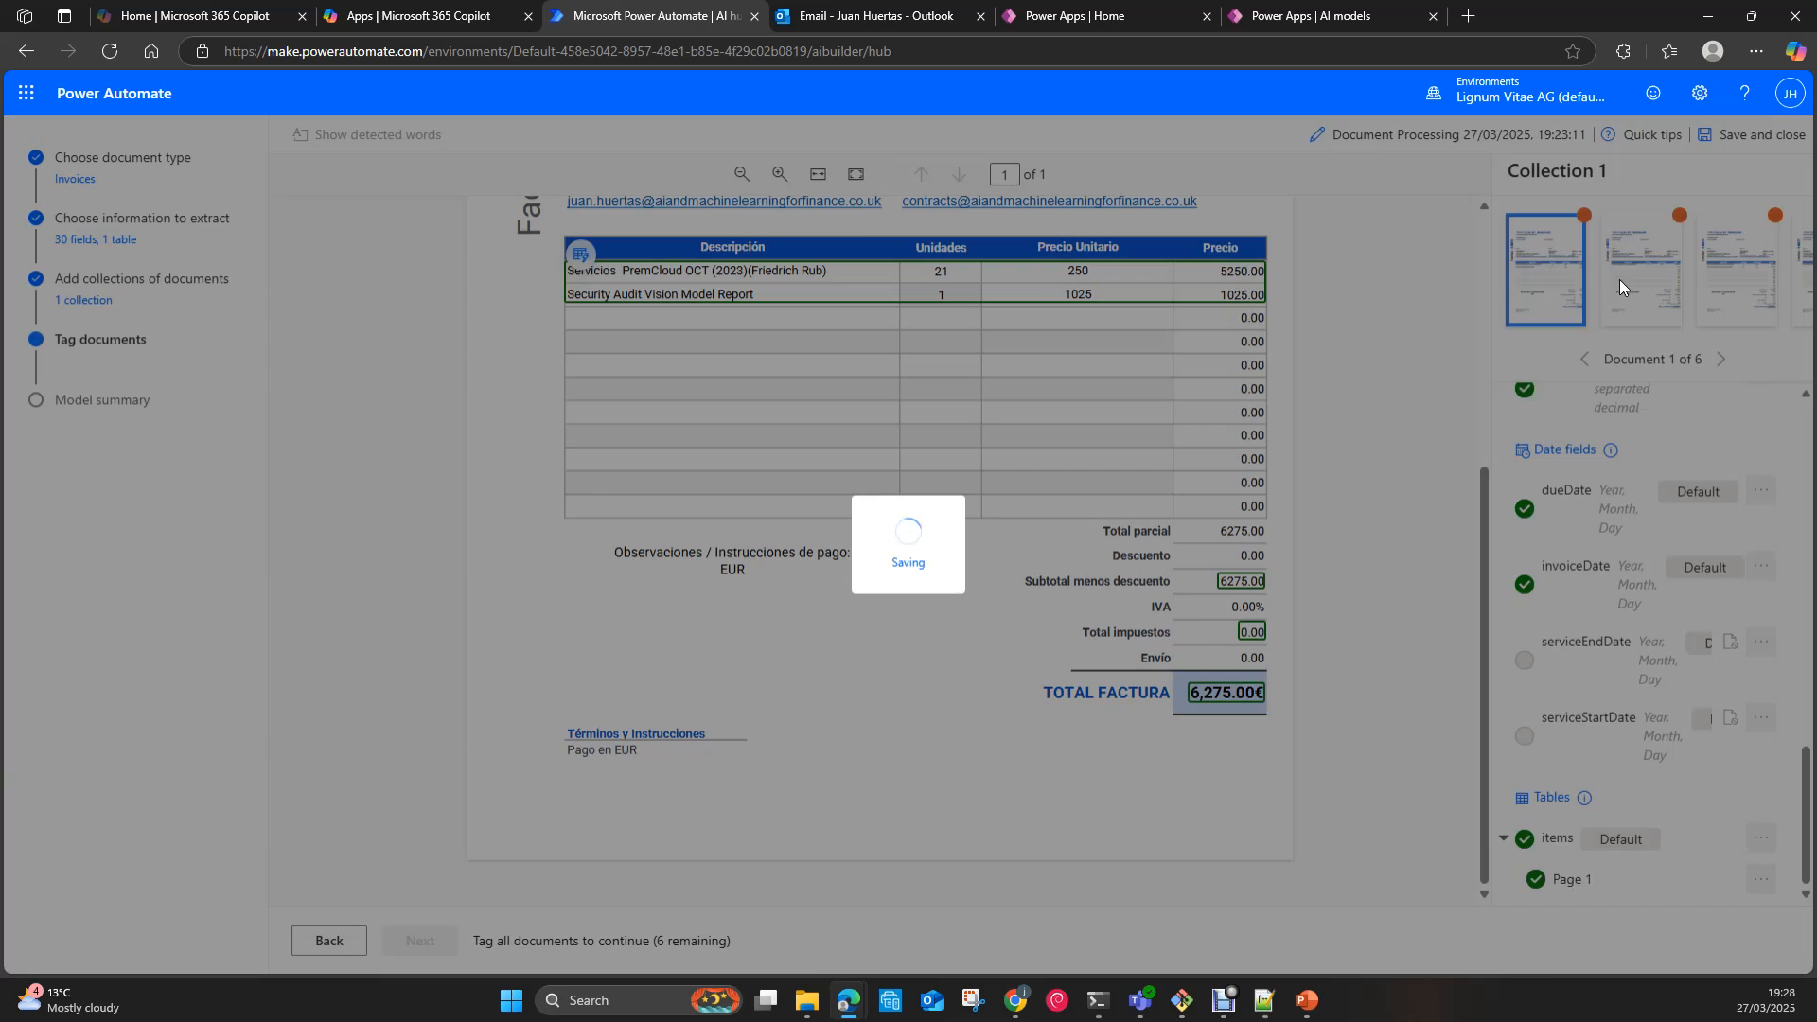
{"action": "left_click", "coordinate": [1567, 280]}
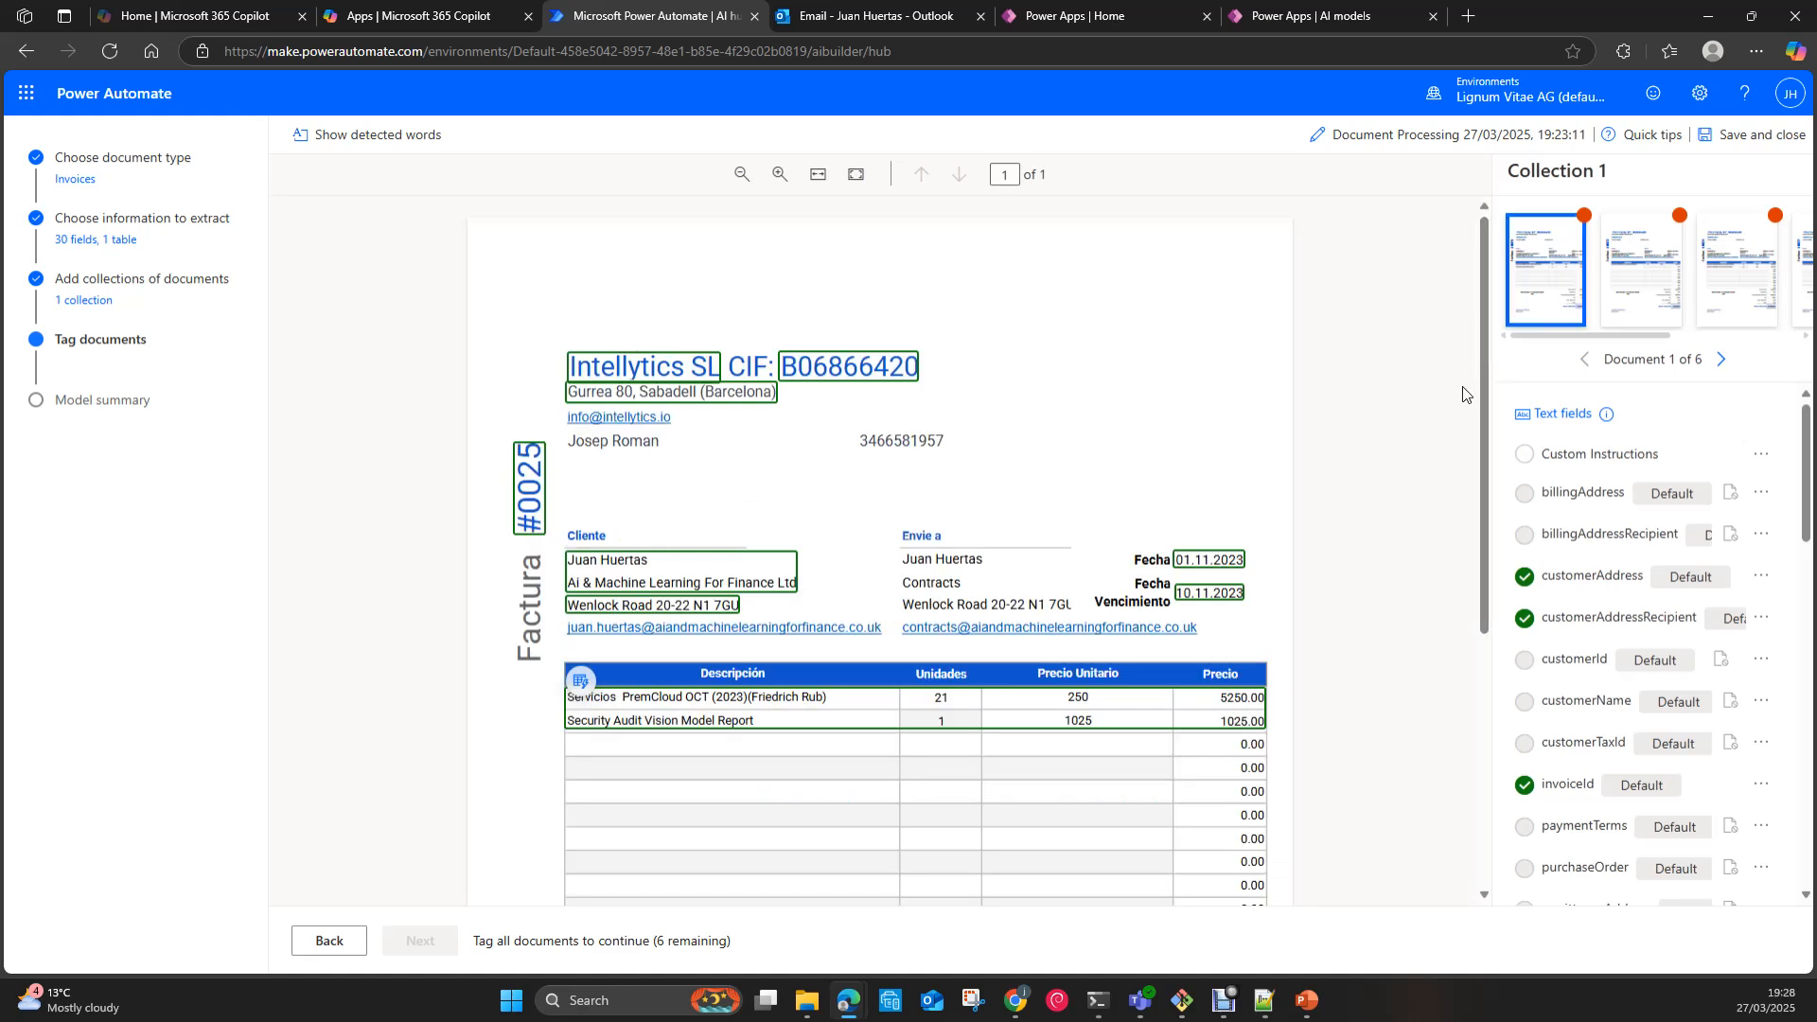
{"action": "scroll", "coordinate": [1382, 427], "scroll_direction": "down", "scroll_amount": 5}
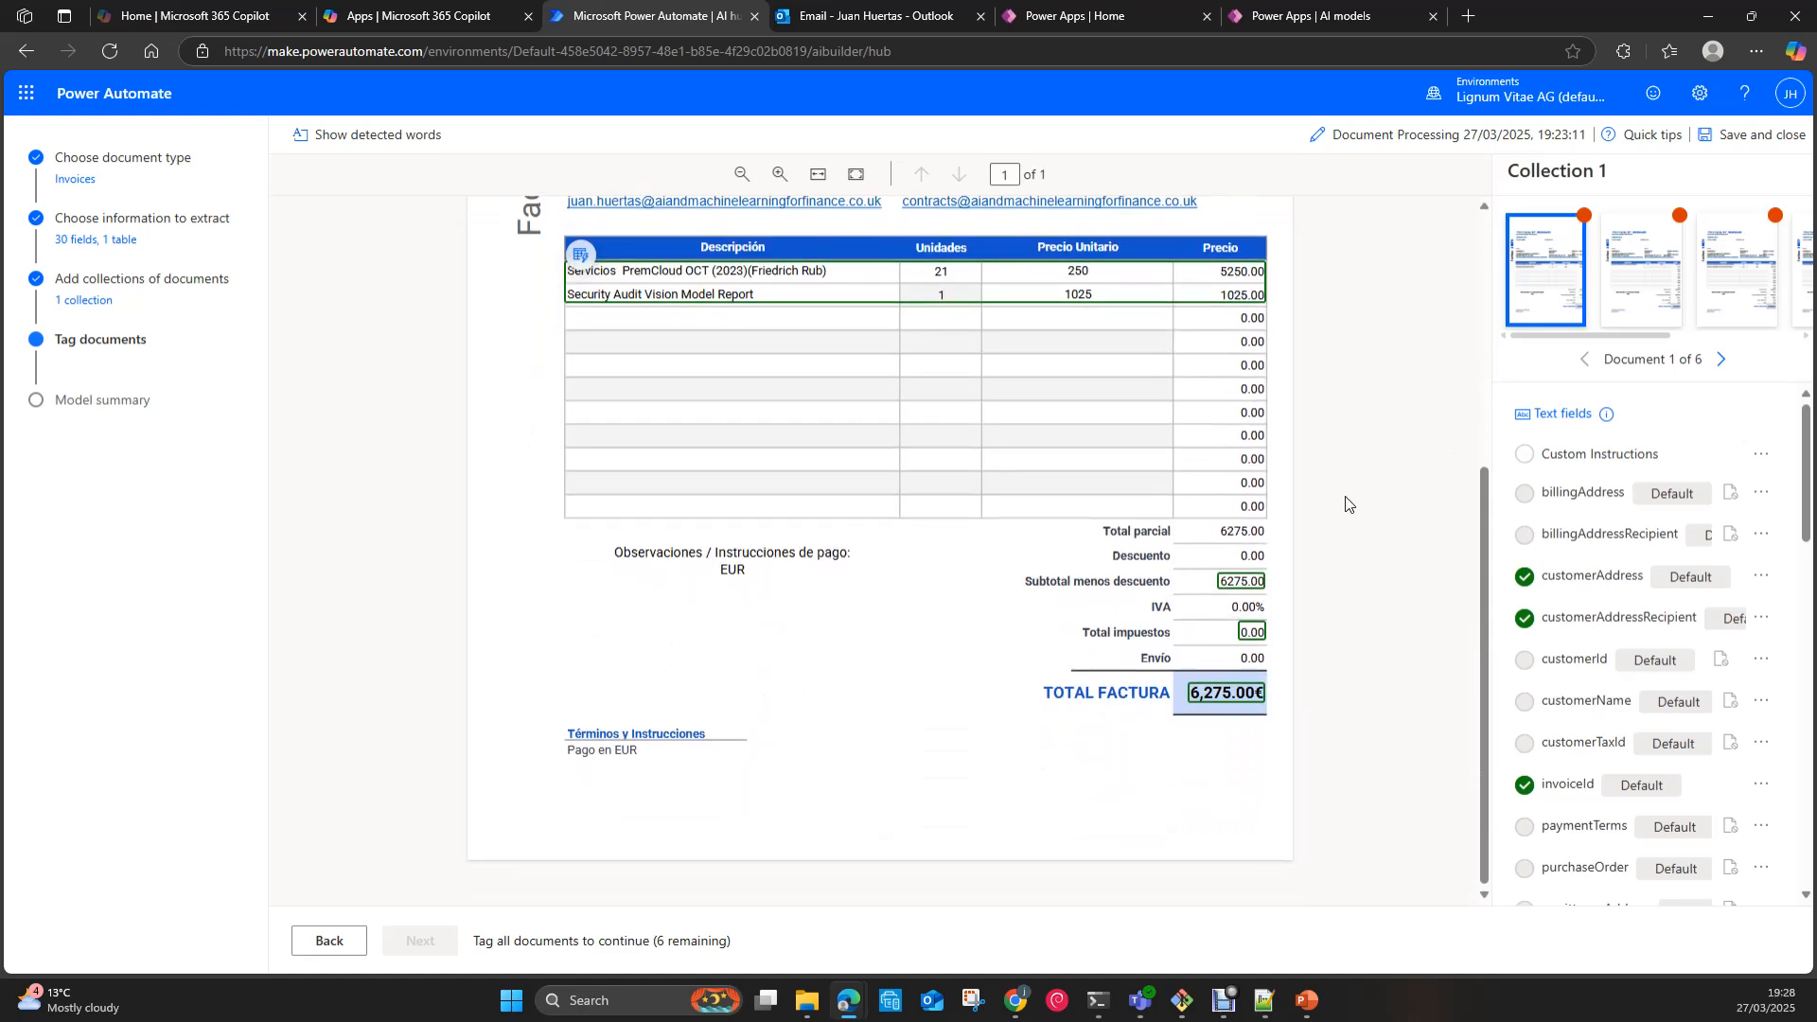
{"action": "scroll", "coordinate": [1346, 505], "scroll_direction": "up", "scroll_amount": 4}
{"action": "scroll", "coordinate": [1109, 444], "scroll_direction": "up", "scroll_amount": 1}
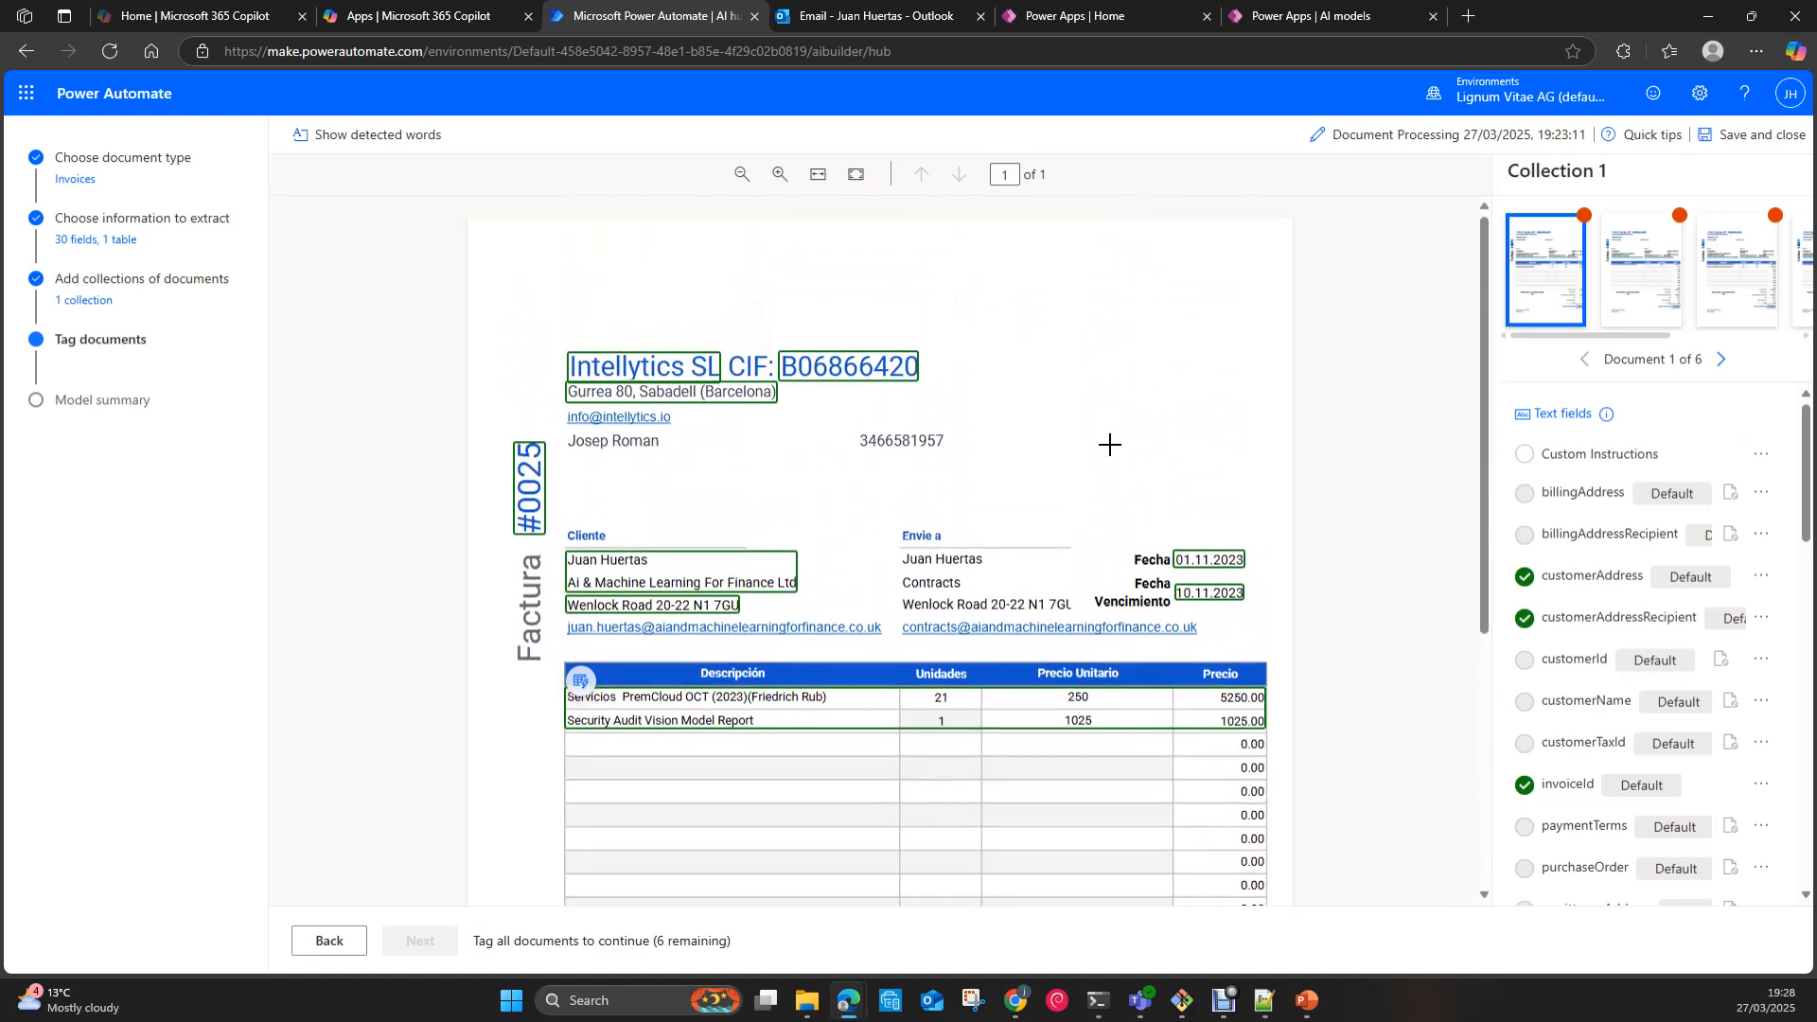
{"action": "left_click", "coordinate": [1723, 361]}
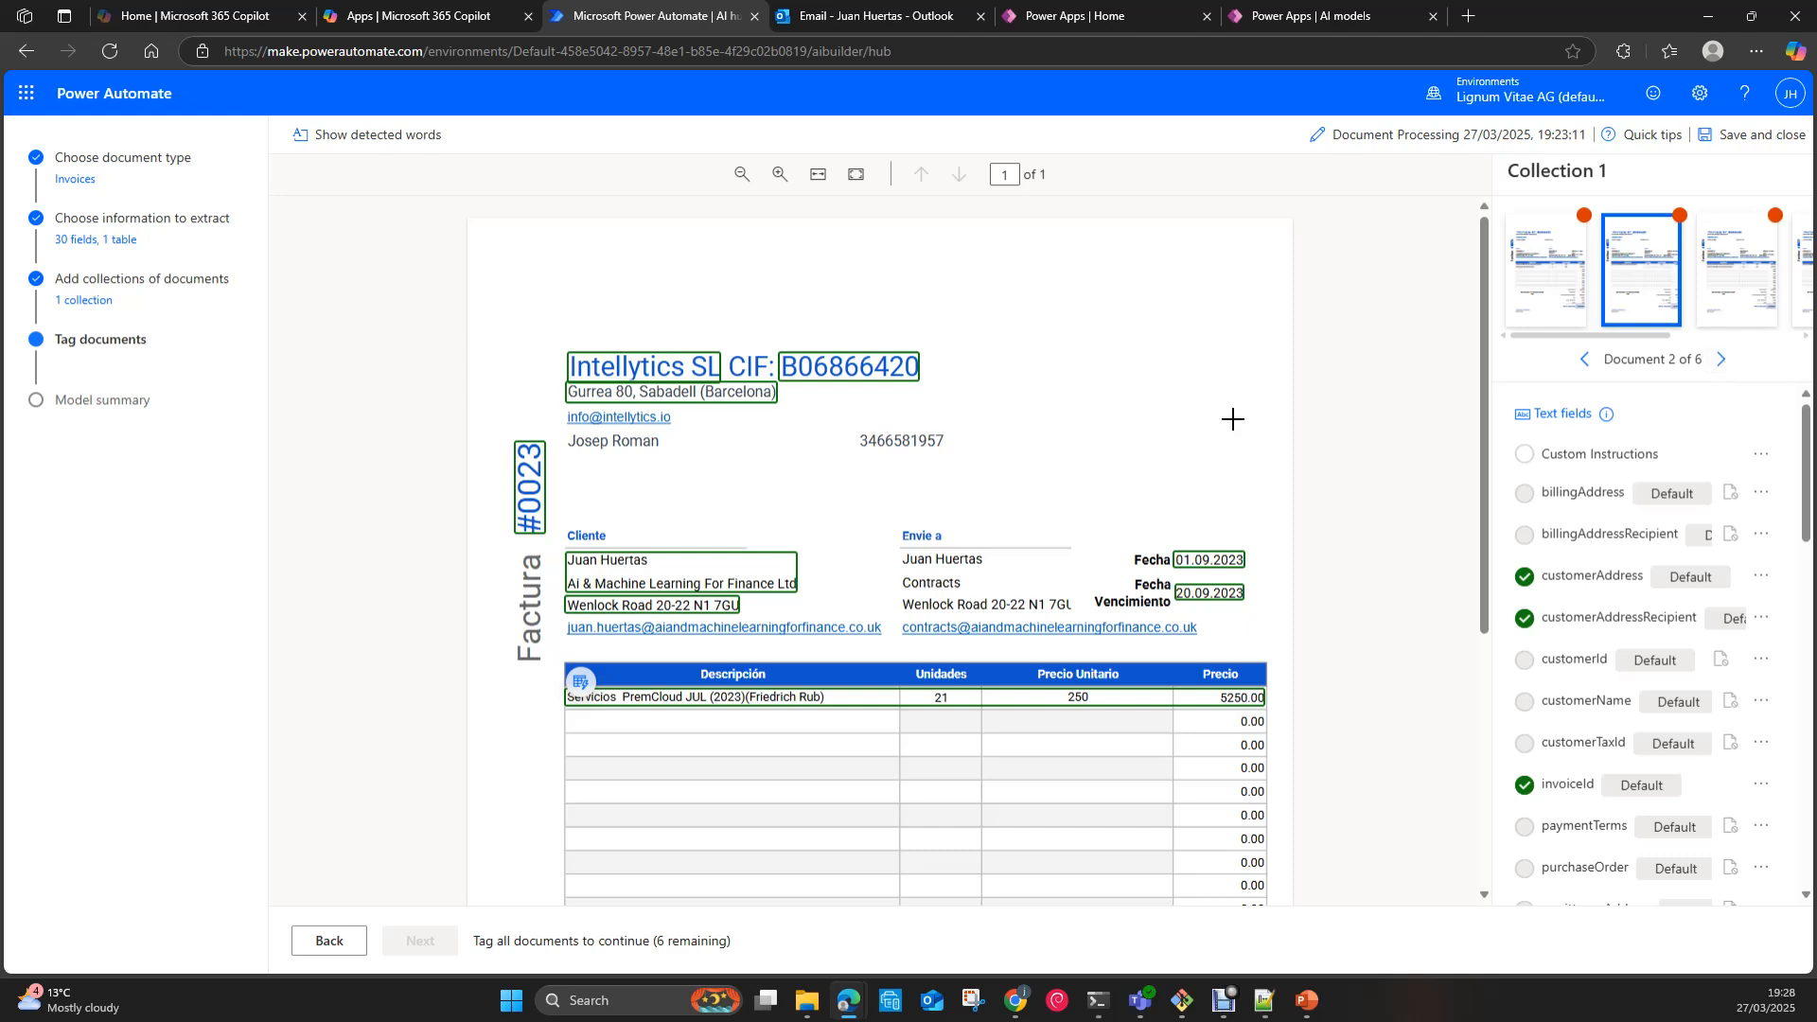
{"action": "scroll", "coordinate": [974, 422], "scroll_direction": "down", "scroll_amount": 5}
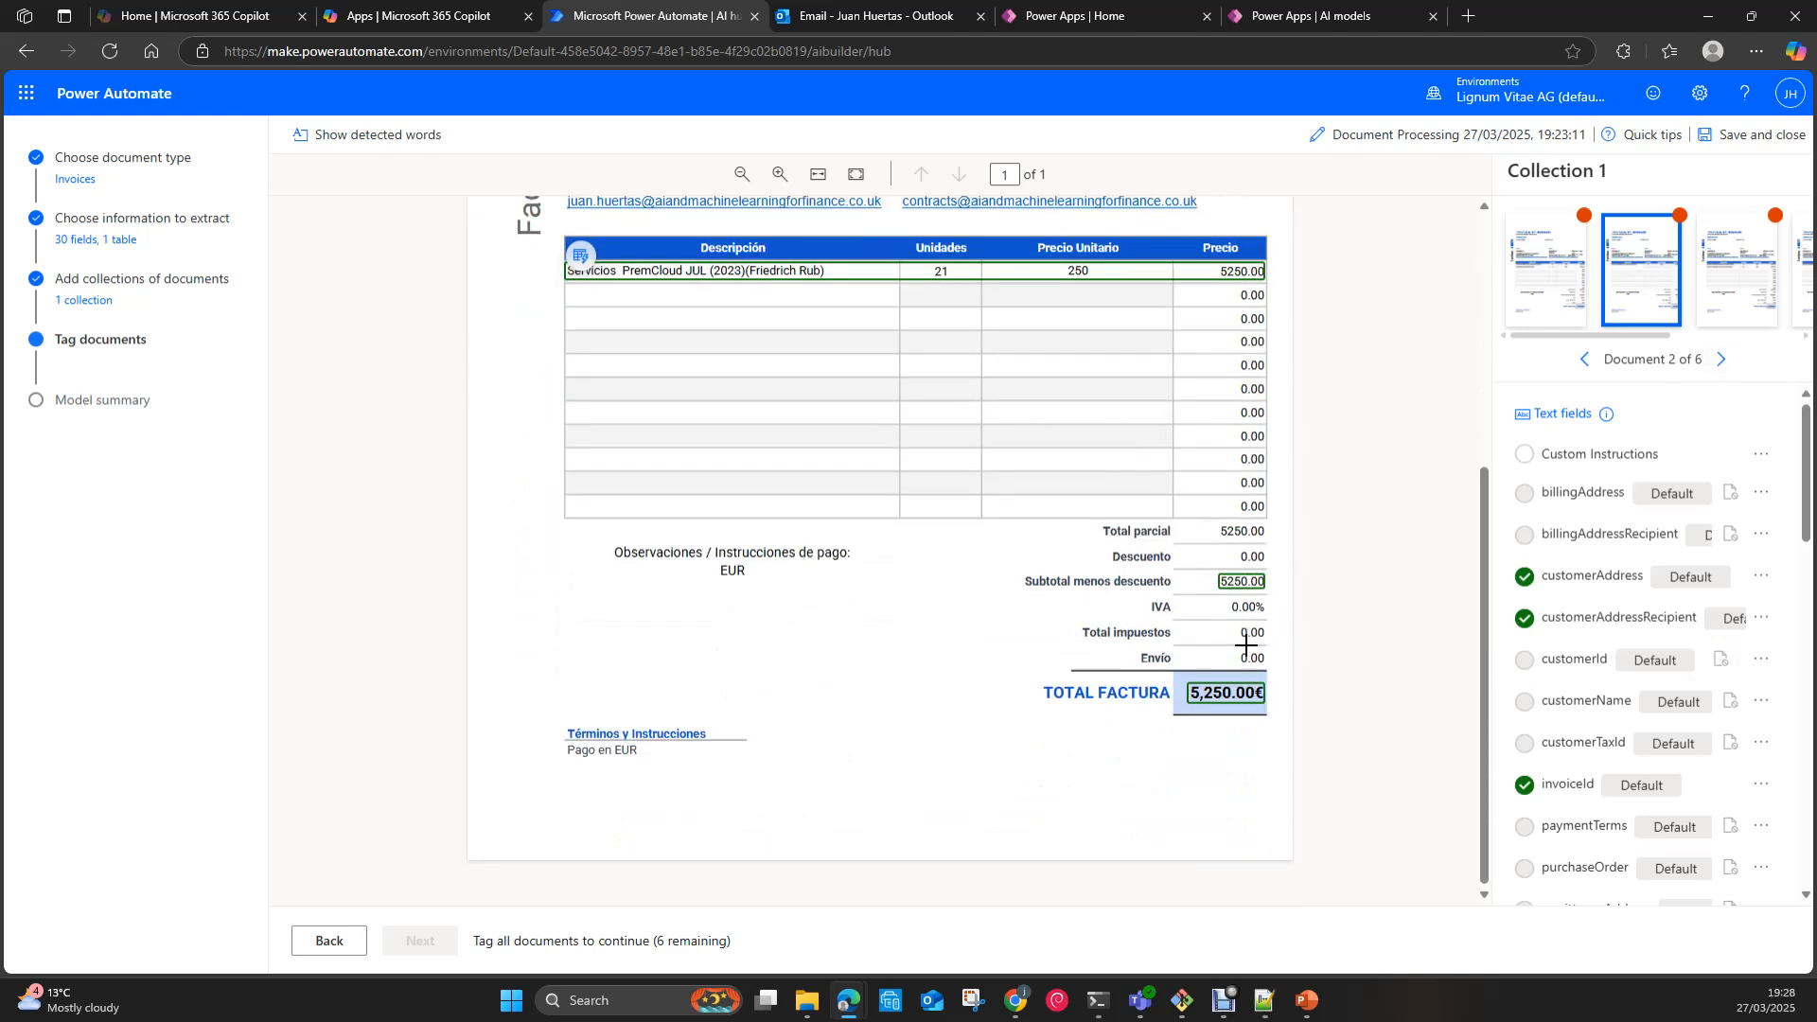
{"action": "scroll", "coordinate": [1631, 656], "scroll_direction": "down", "scroll_amount": 6}
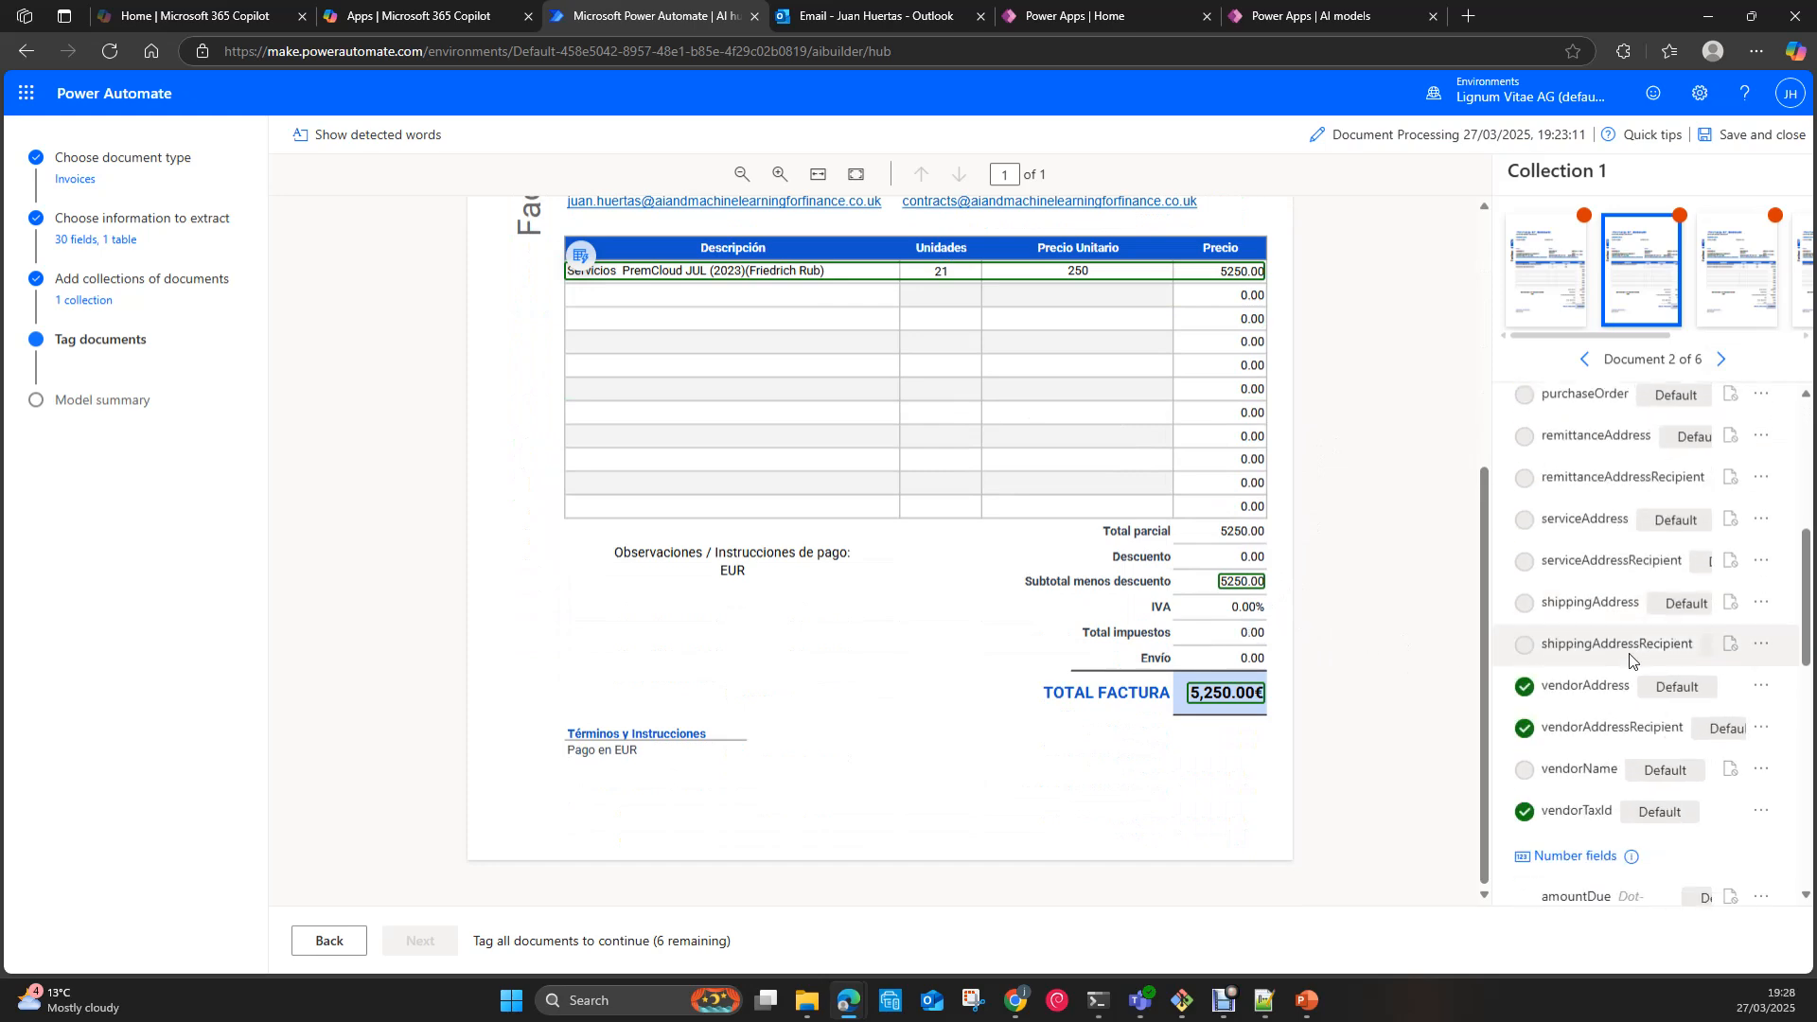
{"action": "scroll", "coordinate": [1580, 705], "scroll_direction": "down", "scroll_amount": 2}
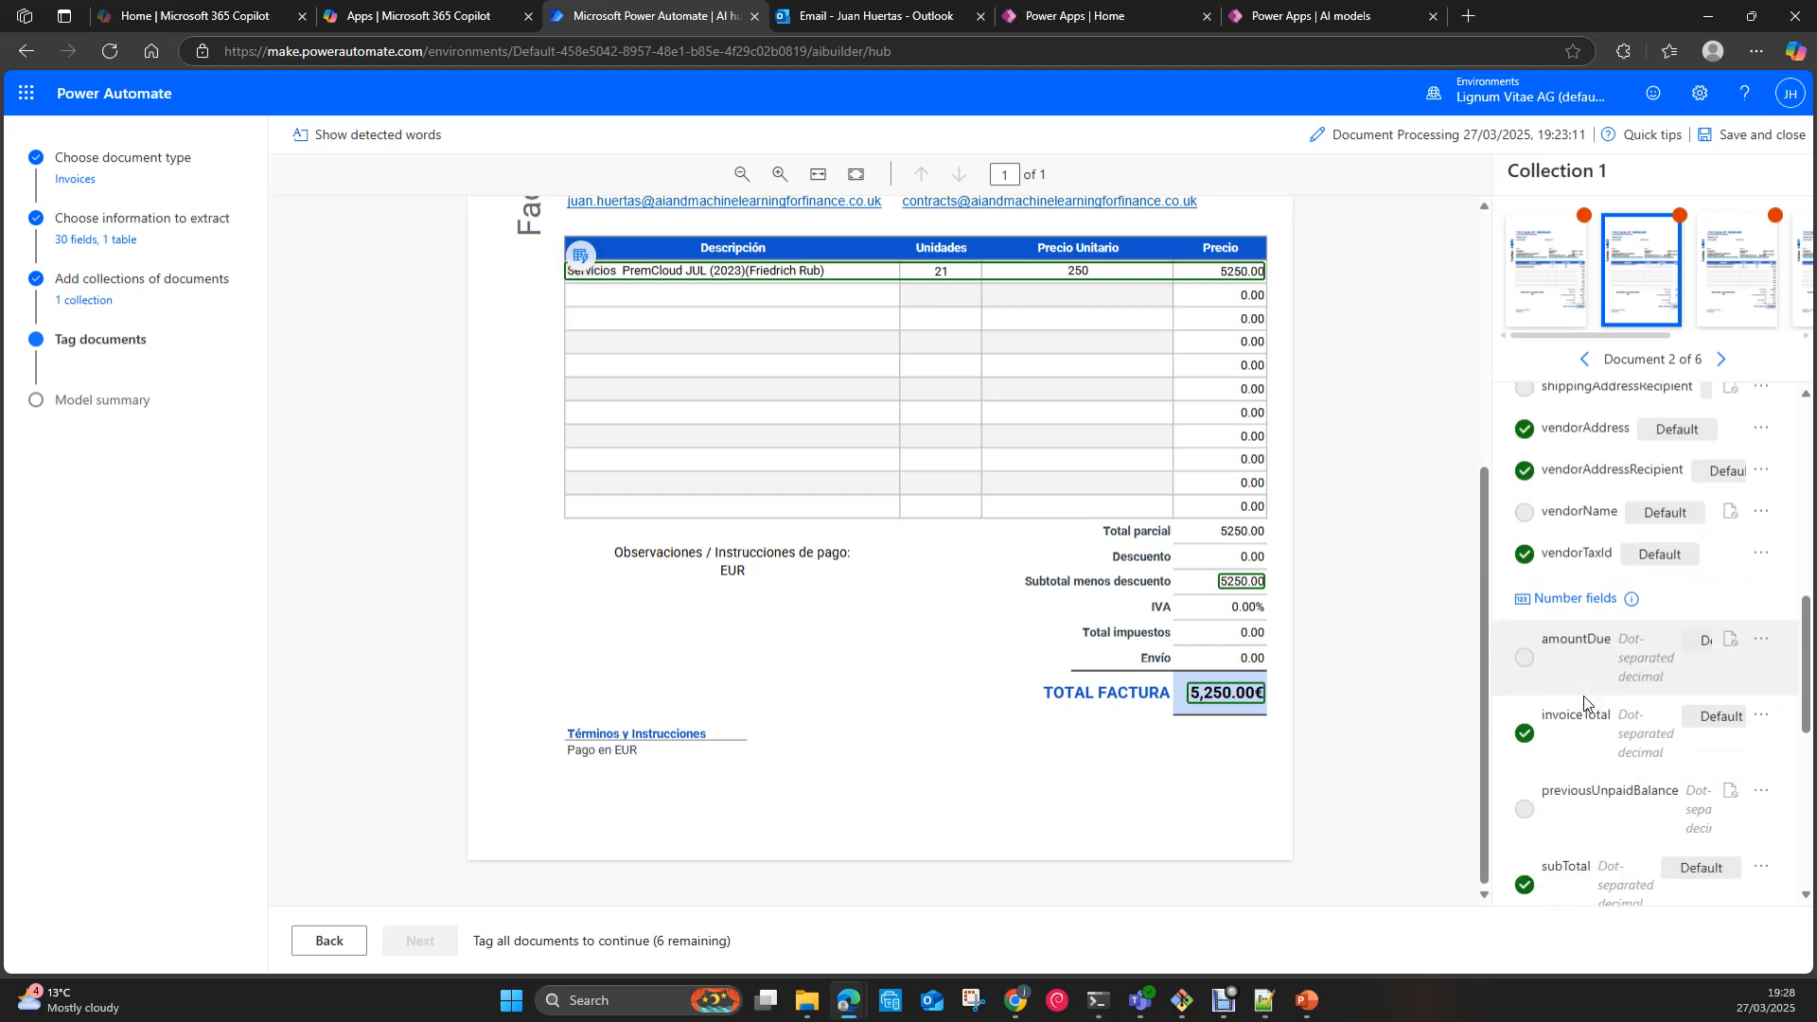
{"action": "scroll", "coordinate": [1583, 702], "scroll_direction": "down", "scroll_amount": 1}
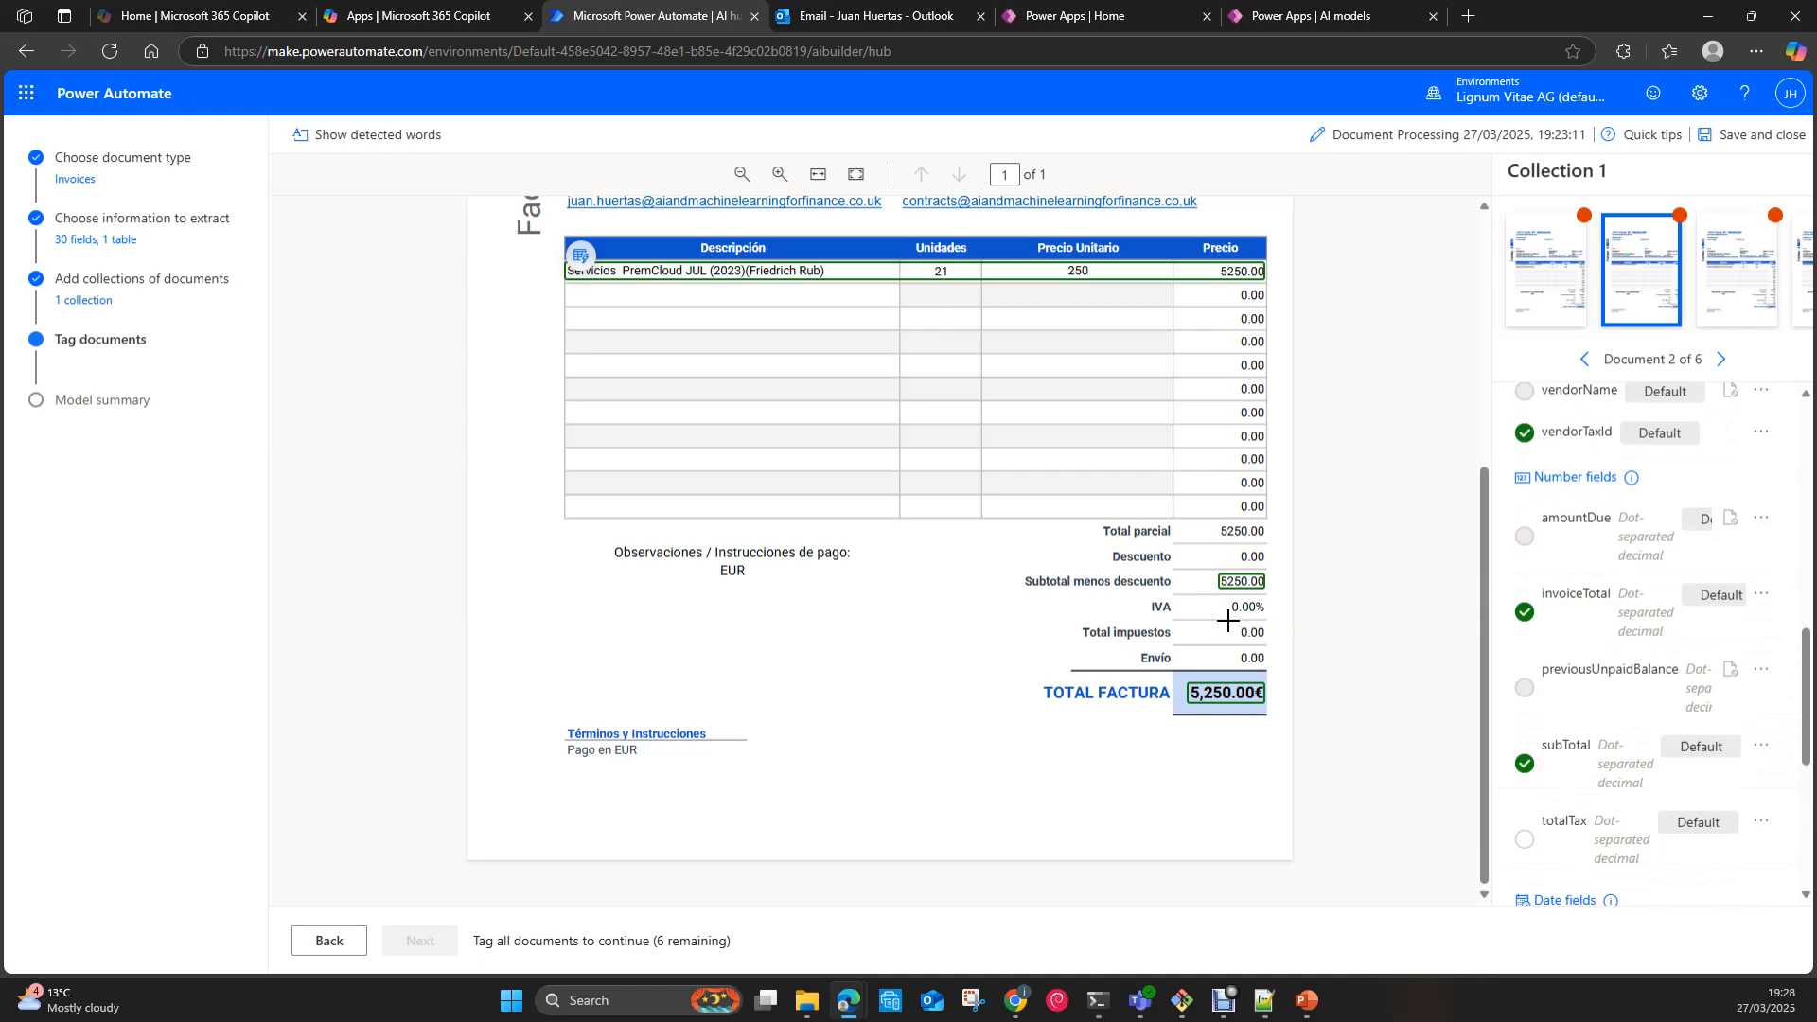
{"action": "left_click_drag", "start_coordinate": [1246, 641], "coordinate": [1272, 644]}
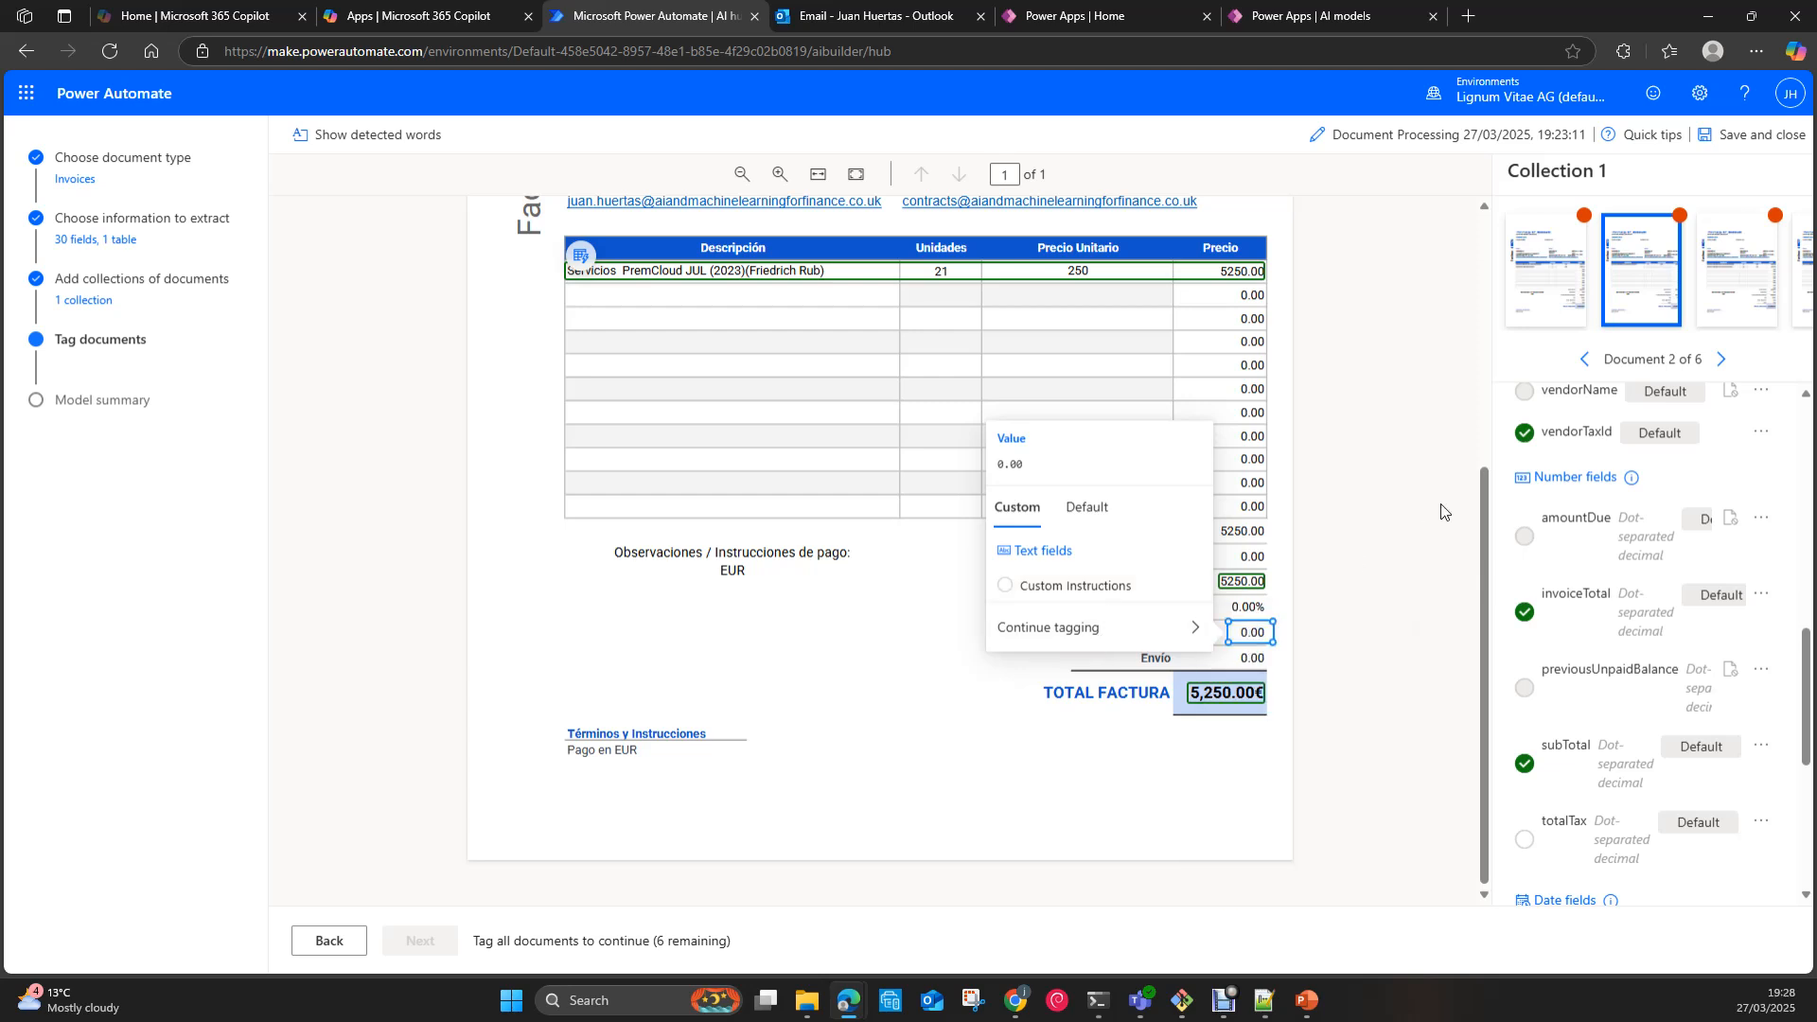
{"action": "scroll", "coordinate": [1733, 705], "scroll_direction": "down", "scroll_amount": 5}
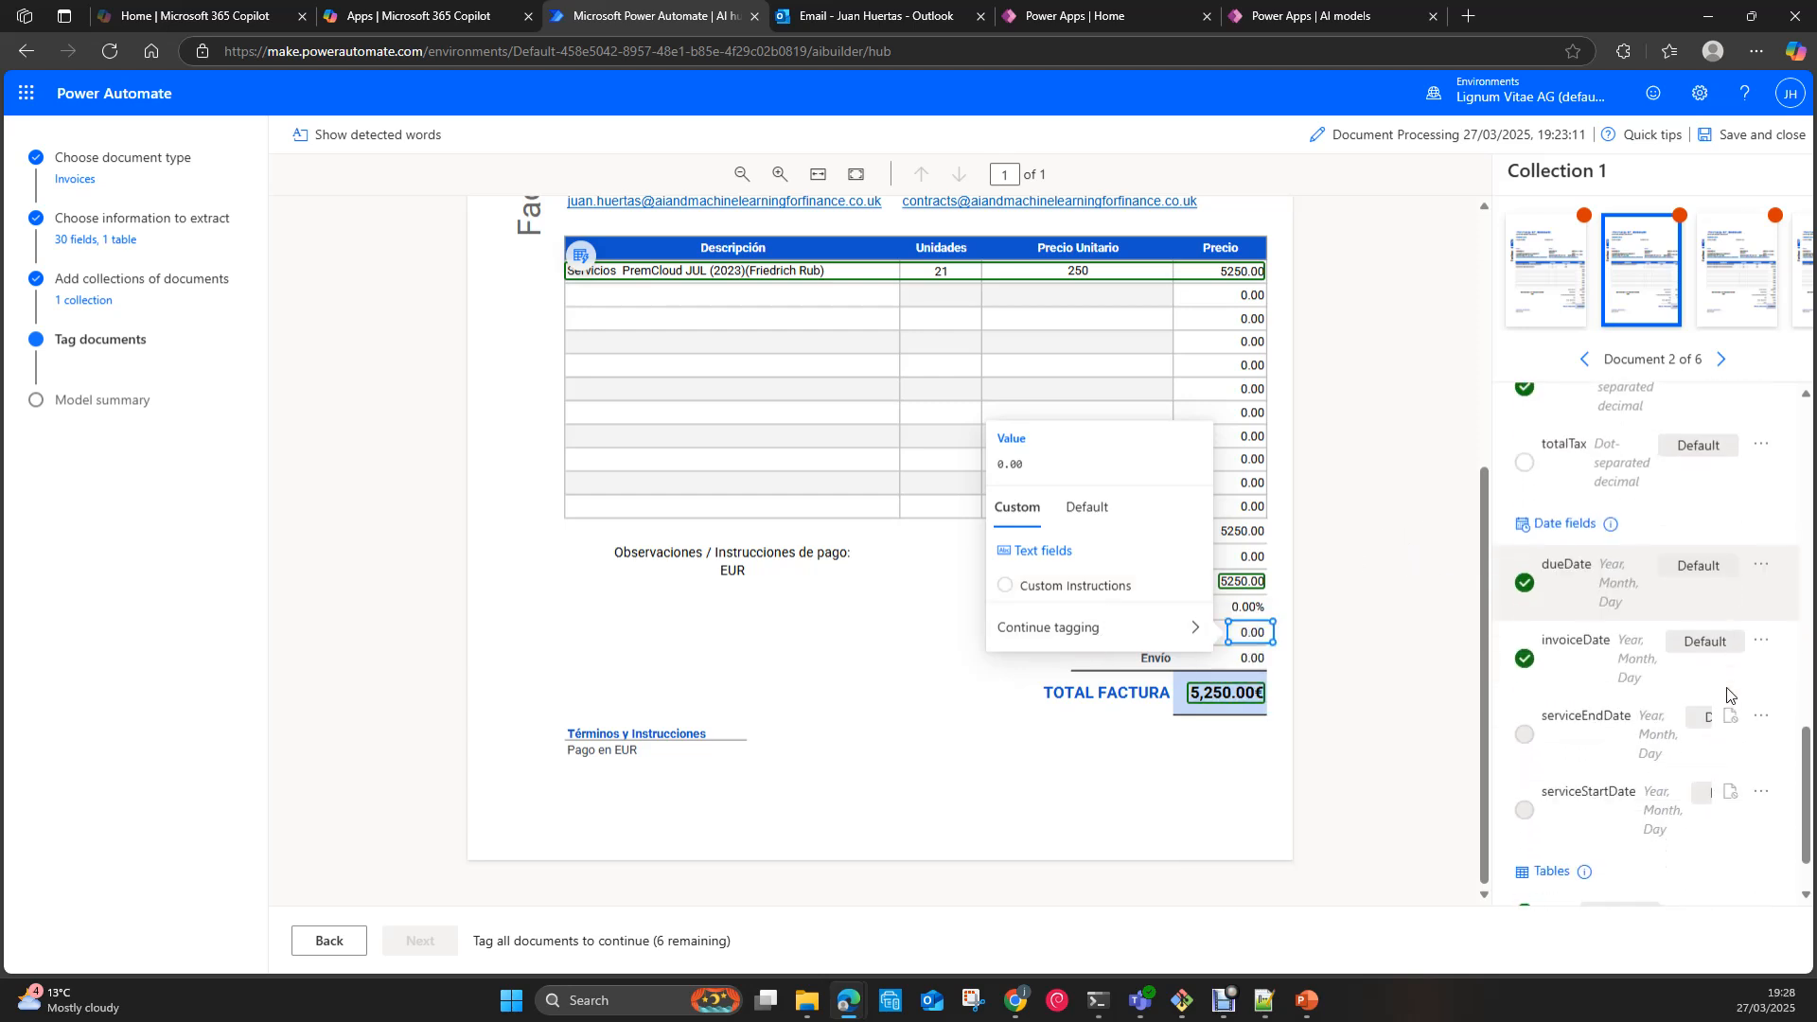
{"action": "scroll", "coordinate": [1734, 691], "scroll_direction": "up", "scroll_amount": 2}
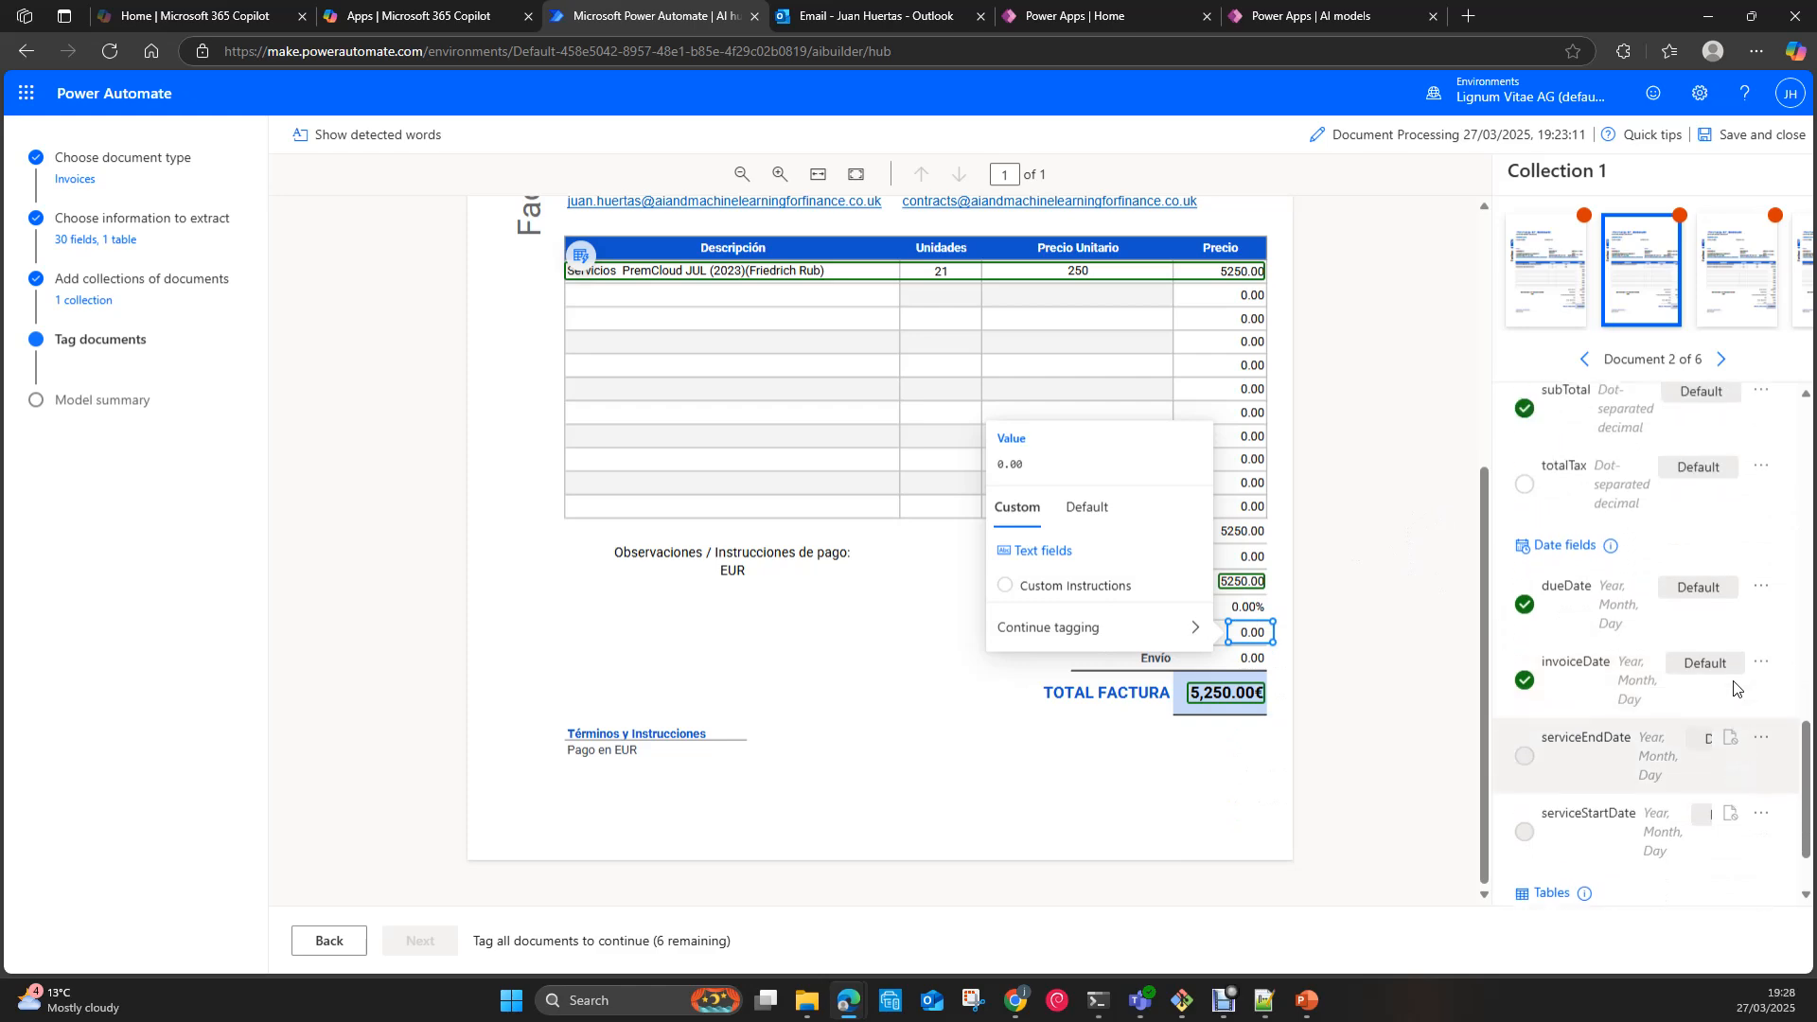
{"action": "left_click", "coordinate": [1762, 565]}
{"action": "left_click", "coordinate": [1762, 563]}
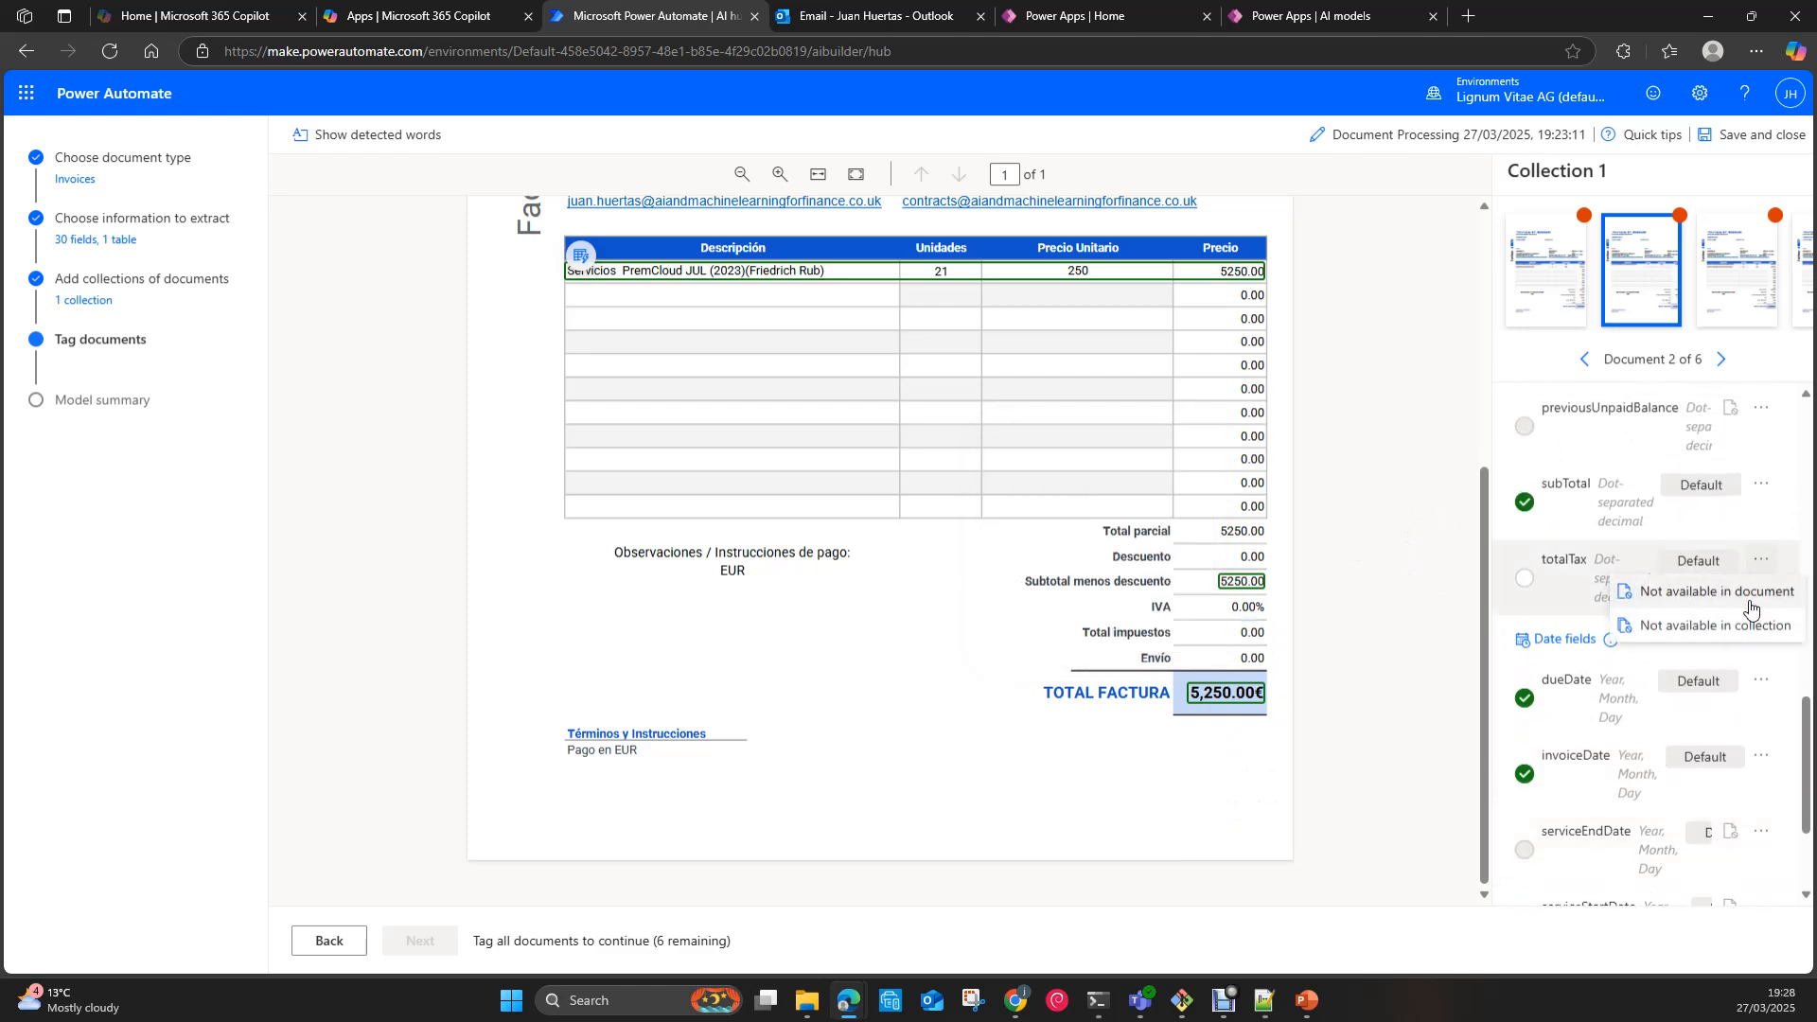
{"action": "left_click", "coordinate": [1391, 641]}
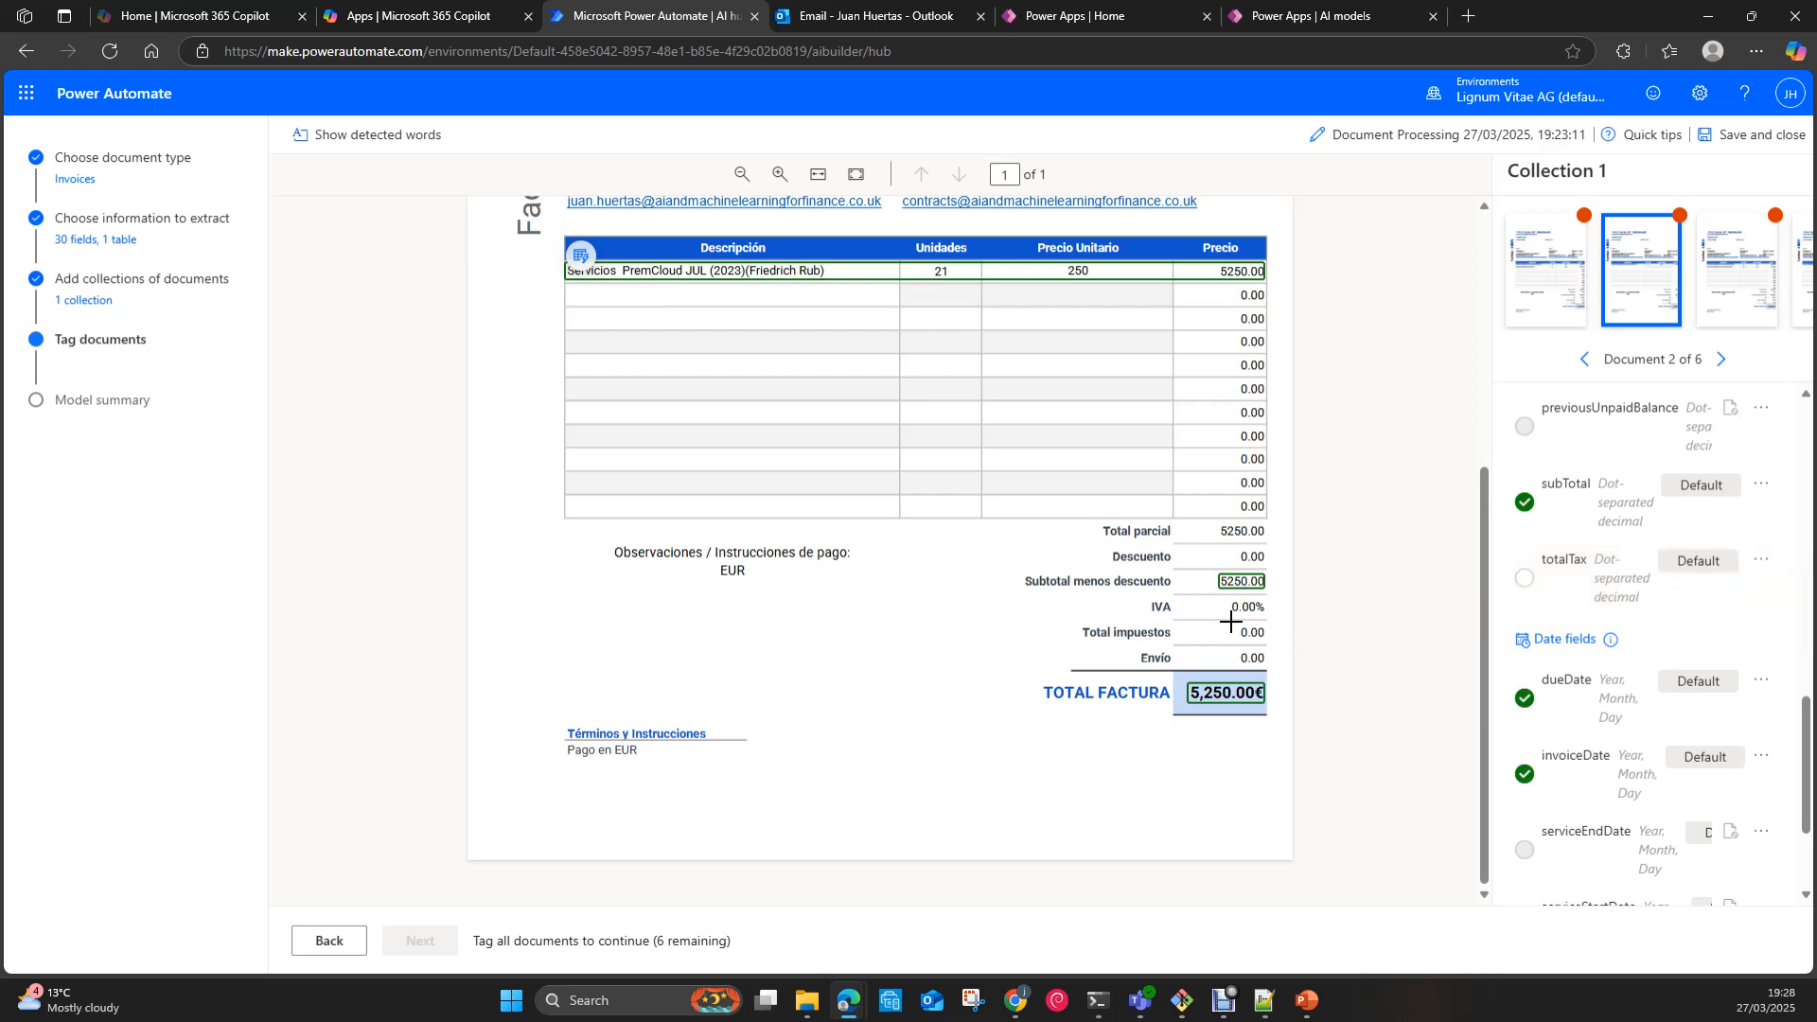
{"action": "left_click_drag", "start_coordinate": [1230, 622], "coordinate": [1276, 643]}
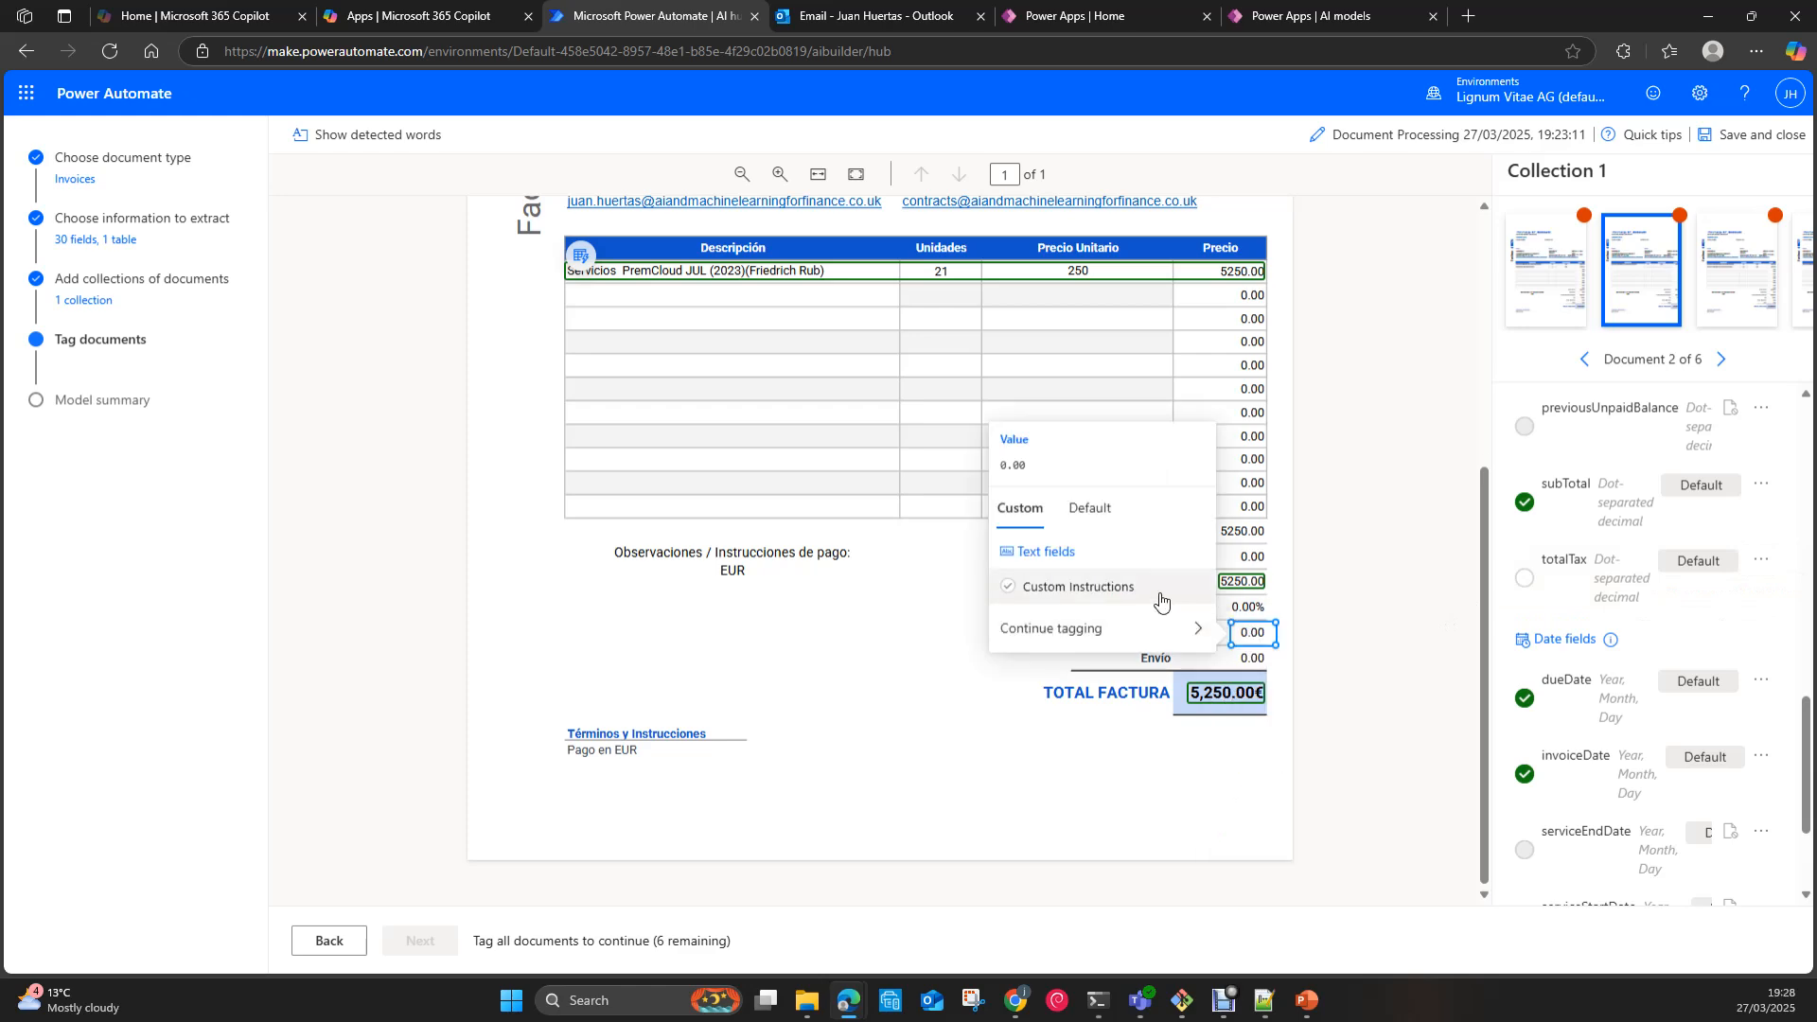
{"action": "left_click", "coordinate": [1407, 590]}
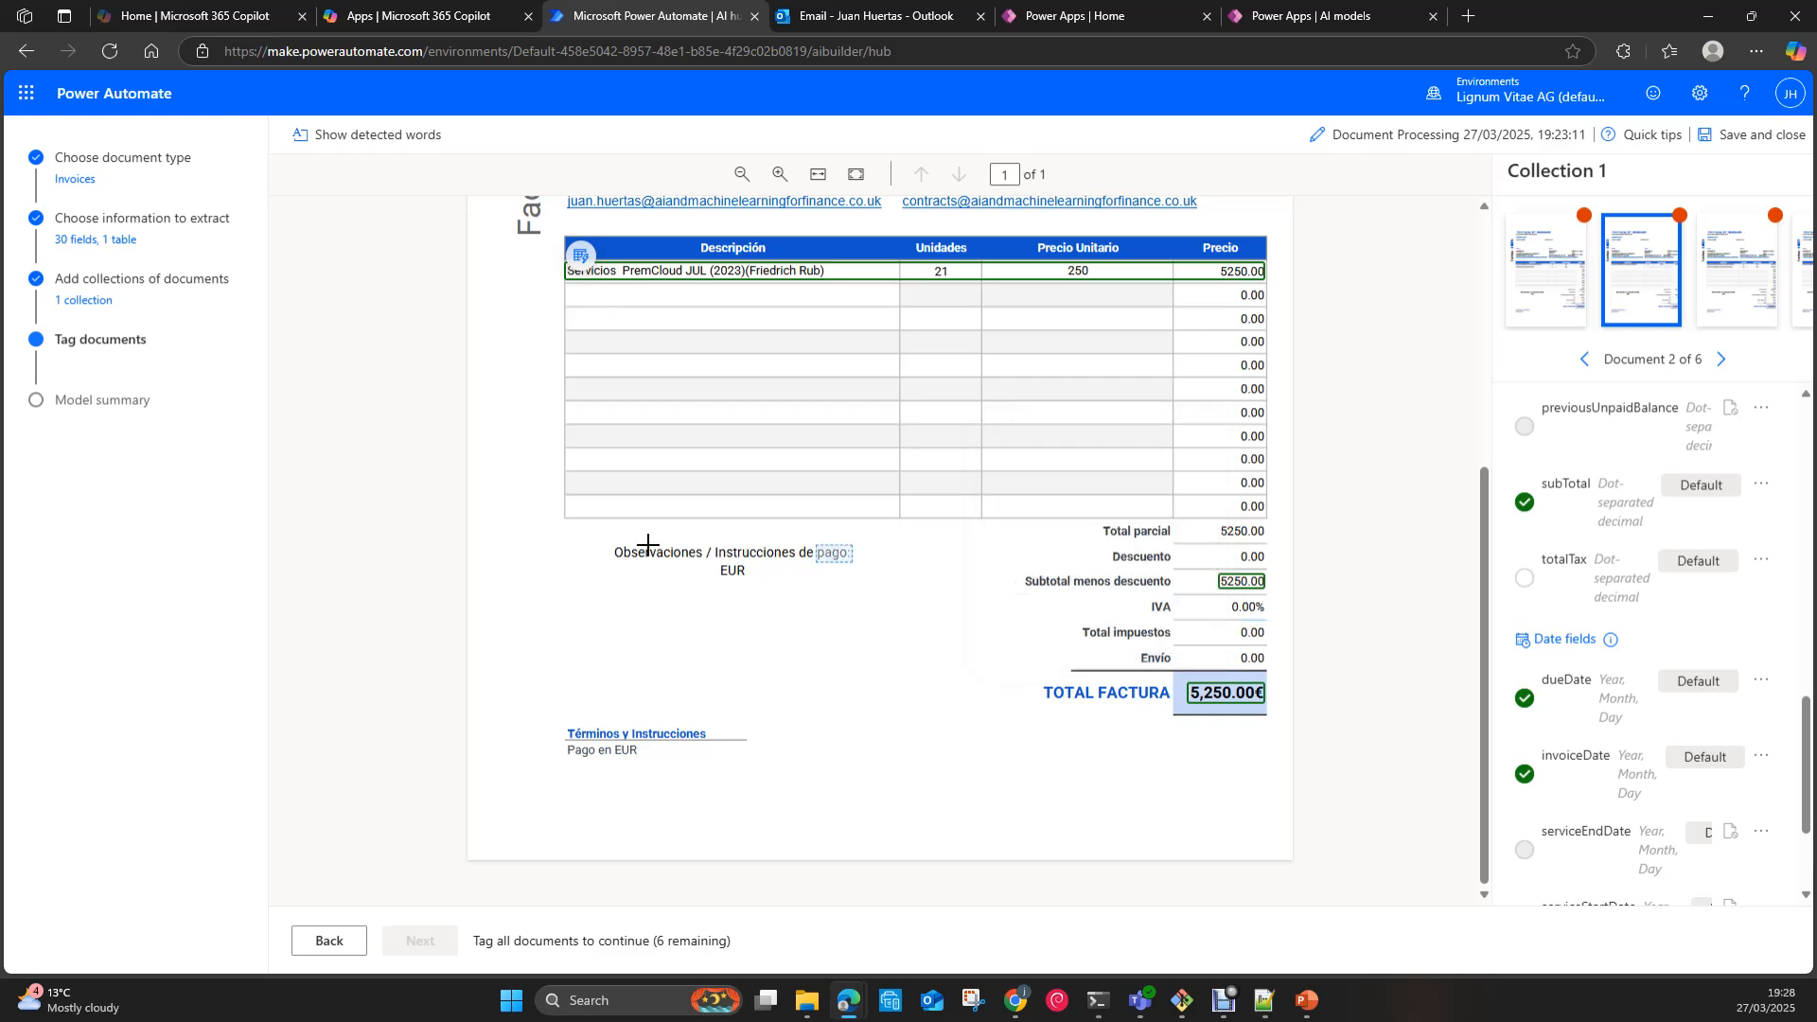
Step: Go through documents 3 to 6 and check which invoice details, line items and totals are already tagged in each
{"action": "left_click", "coordinate": [1721, 360]}
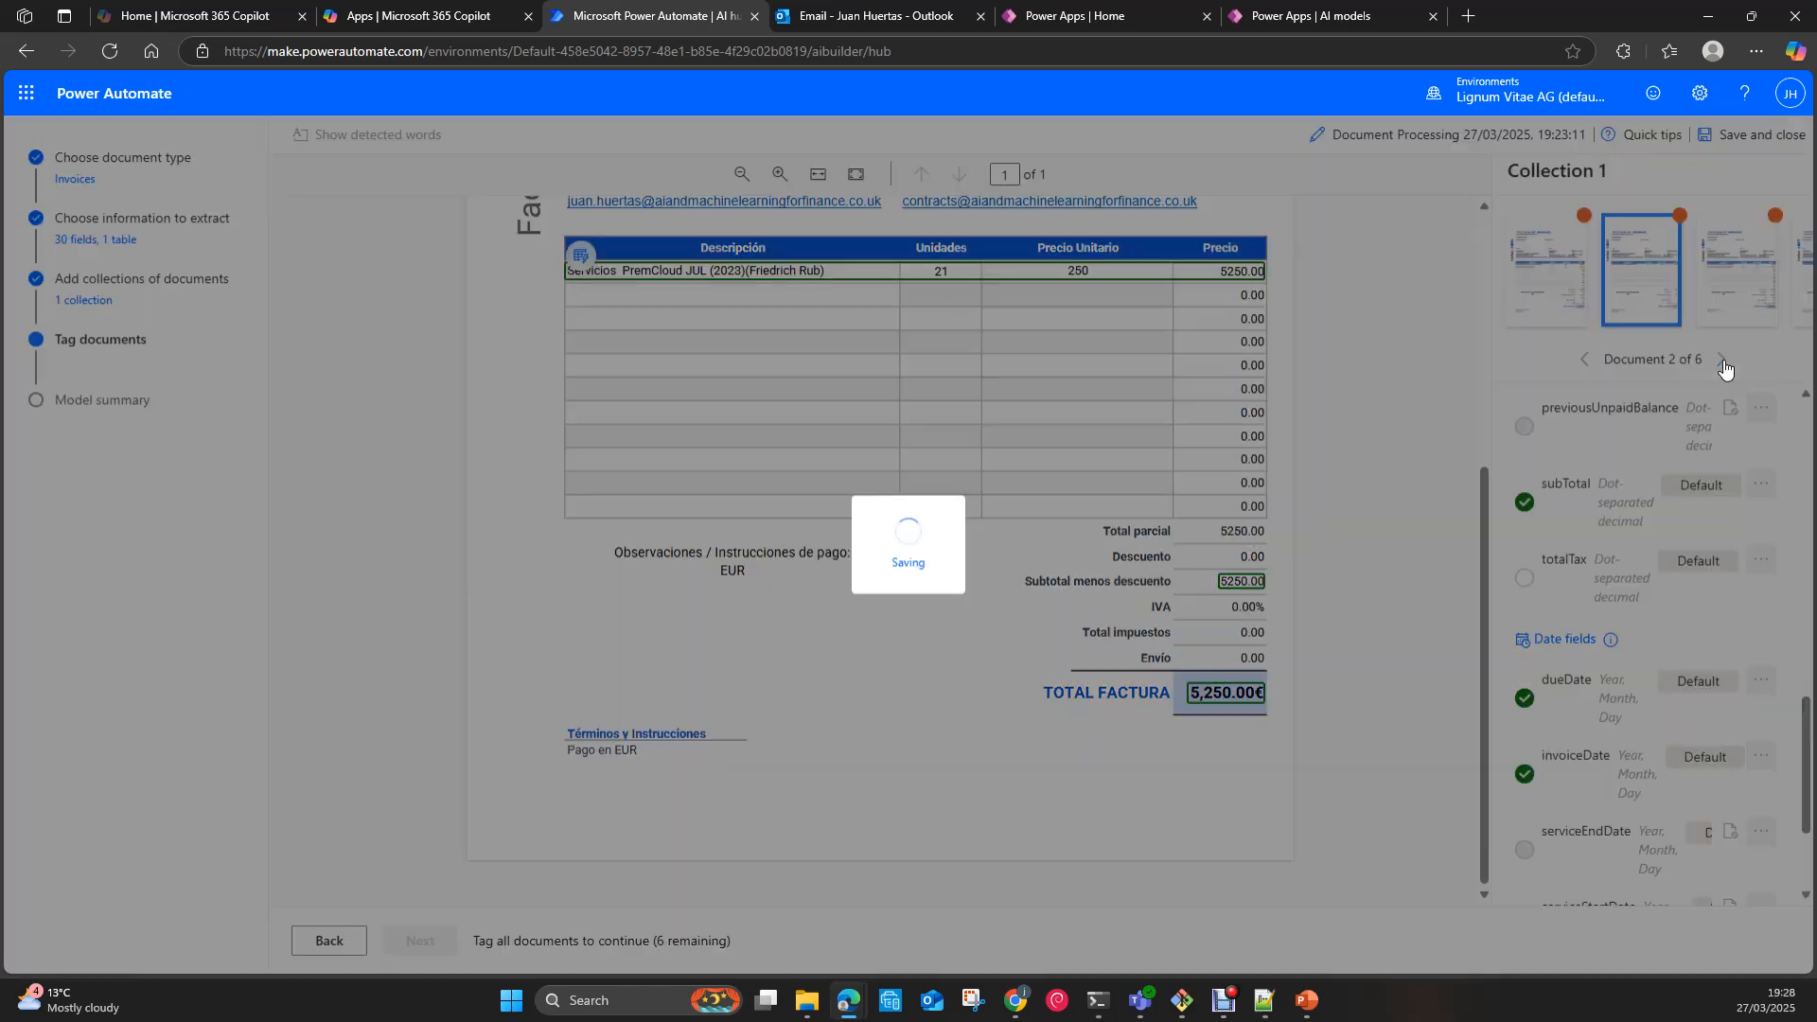
{"action": "scroll", "coordinate": [1306, 423], "scroll_direction": "down", "scroll_amount": 5}
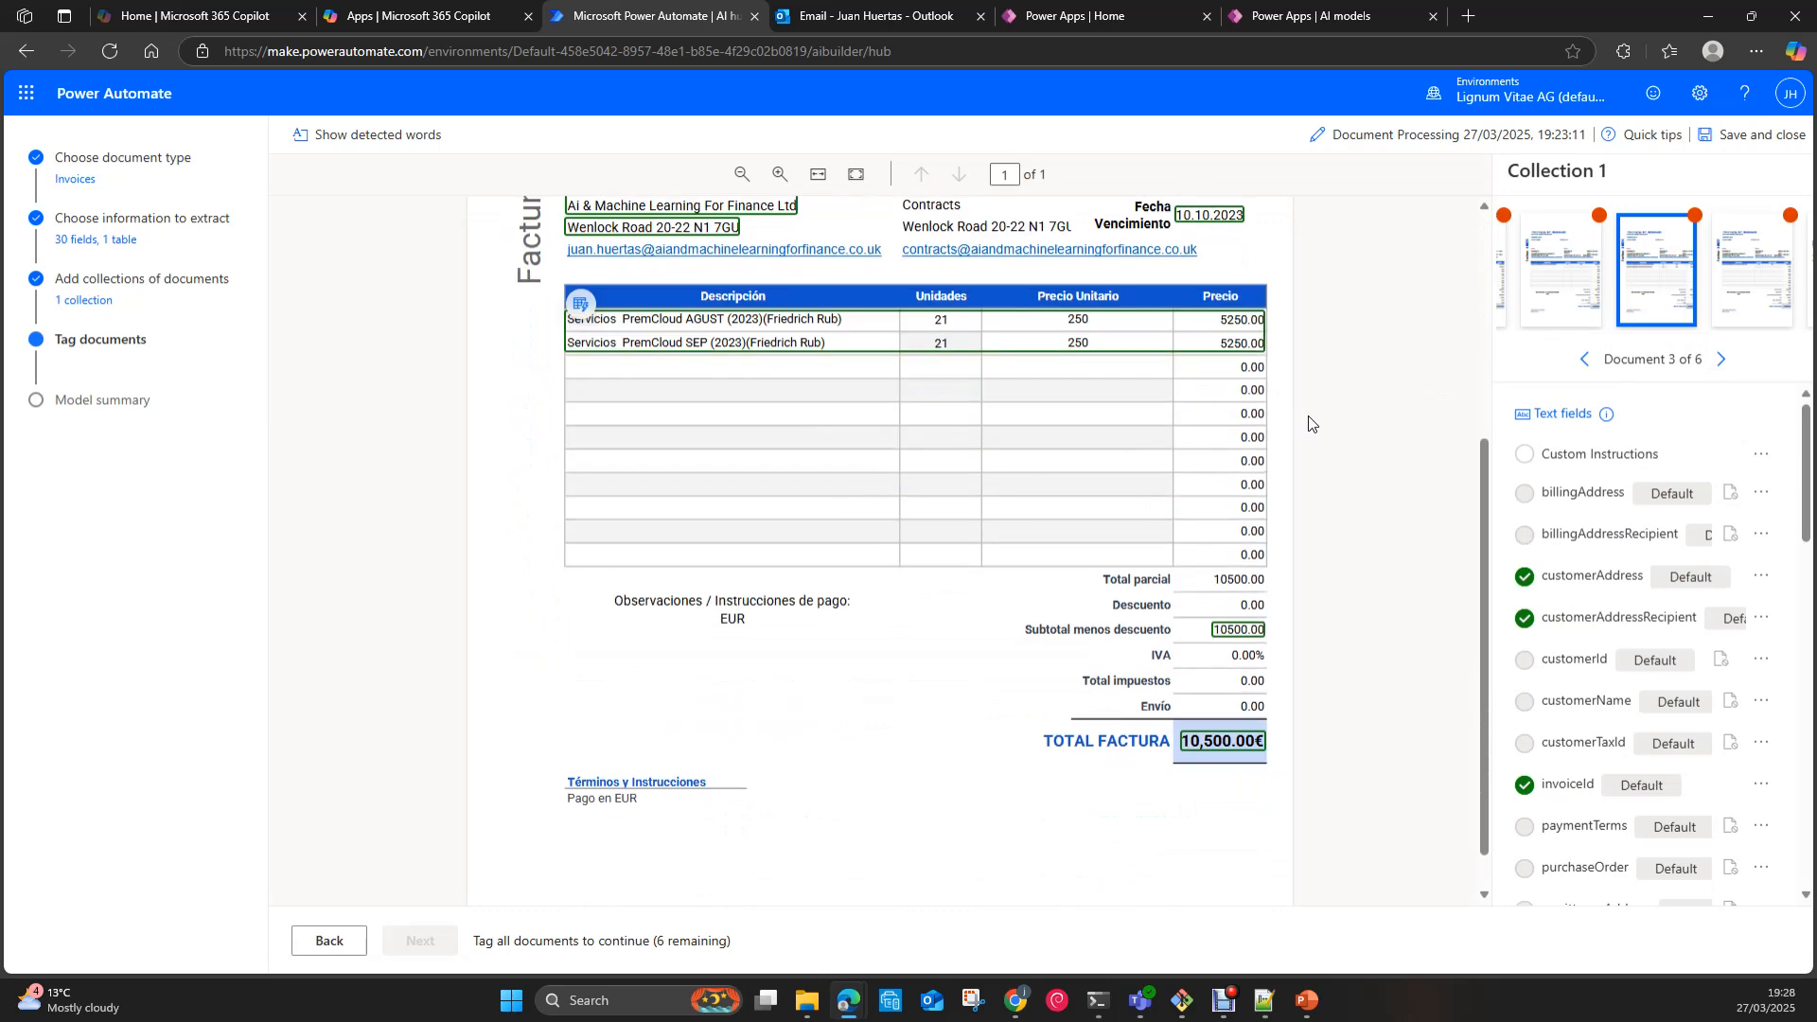
{"action": "left_click", "coordinate": [1722, 365]}
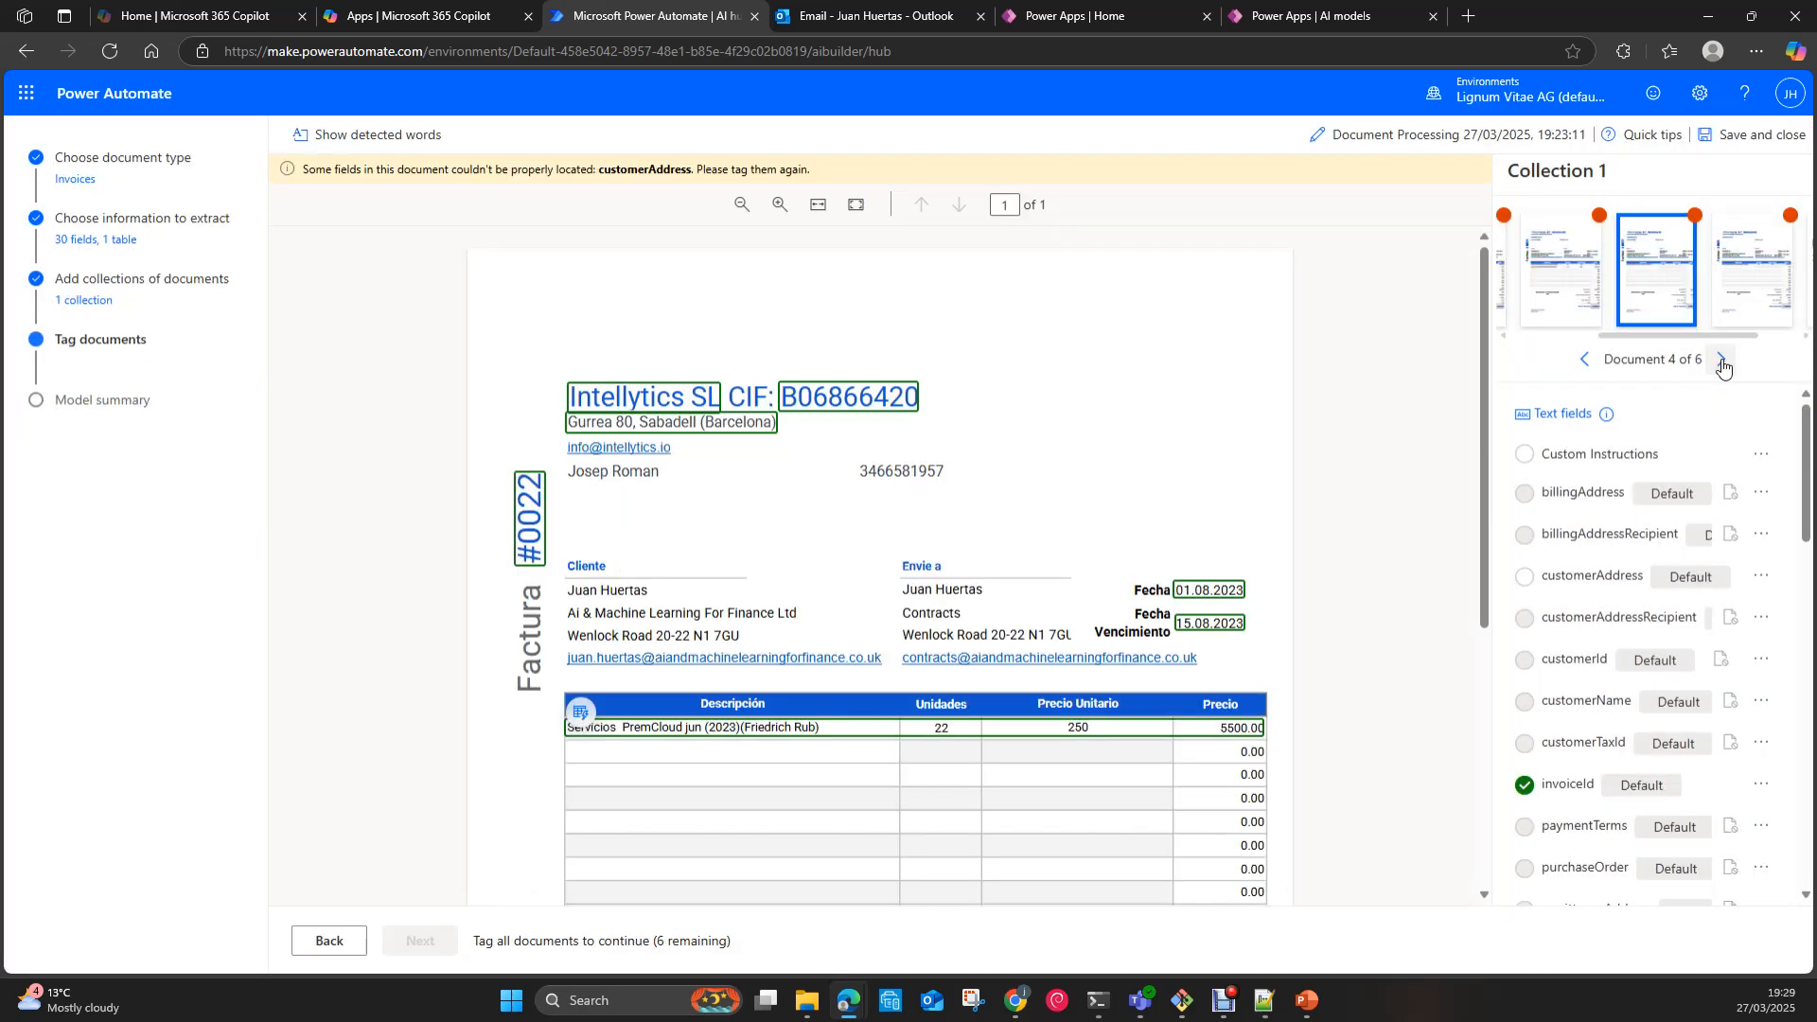
{"action": "left_click", "coordinate": [1722, 364]}
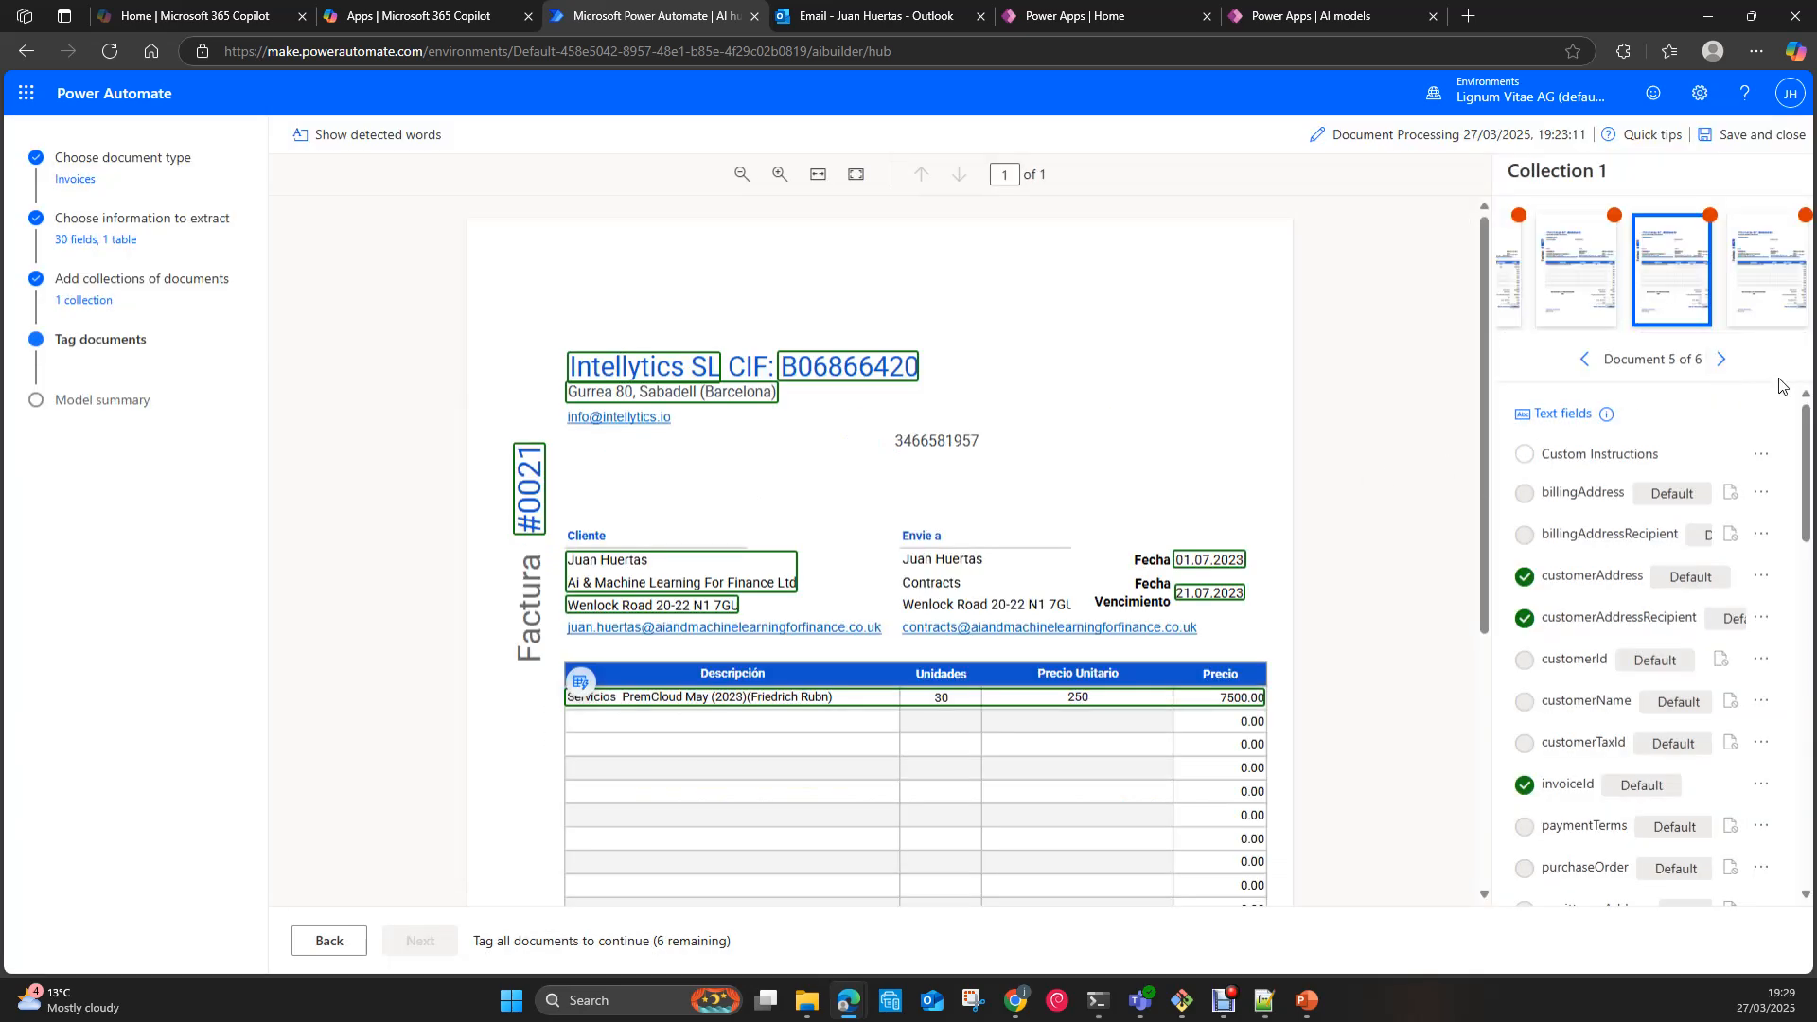
{"action": "left_click", "coordinate": [1721, 365]}
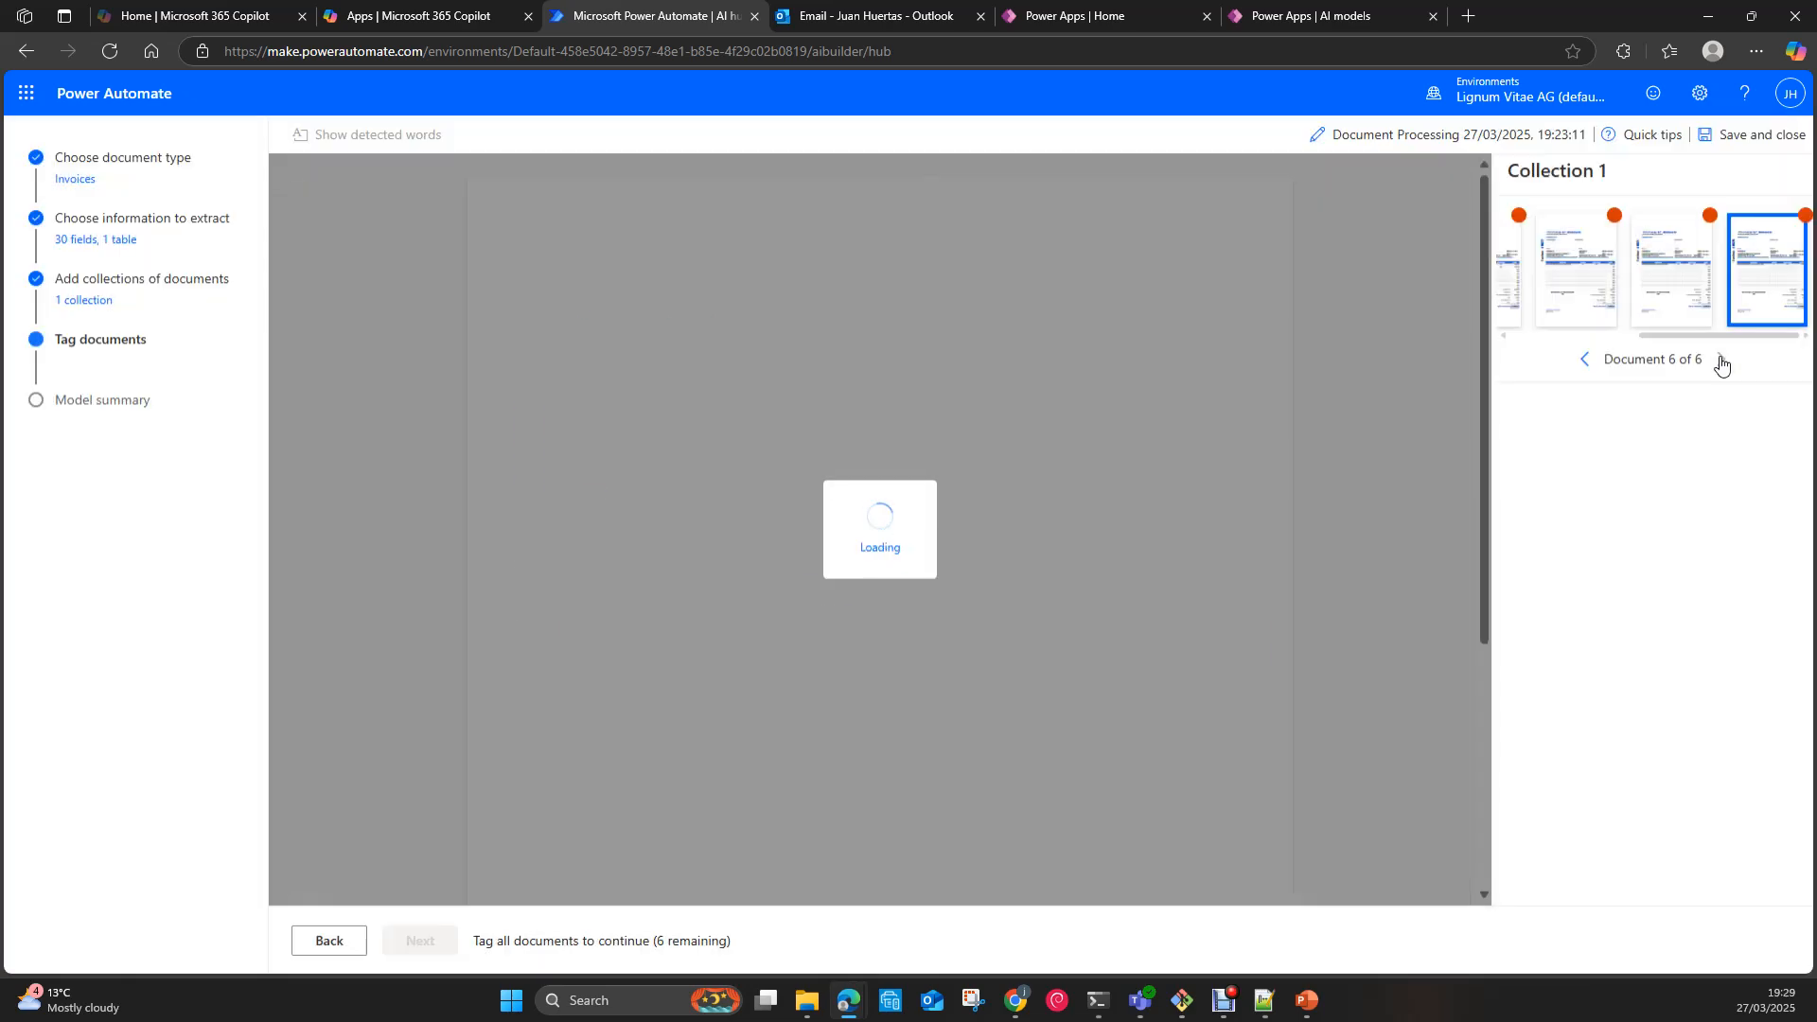
{"action": "scroll", "coordinate": [1380, 438], "scroll_direction": "down", "scroll_amount": 5}
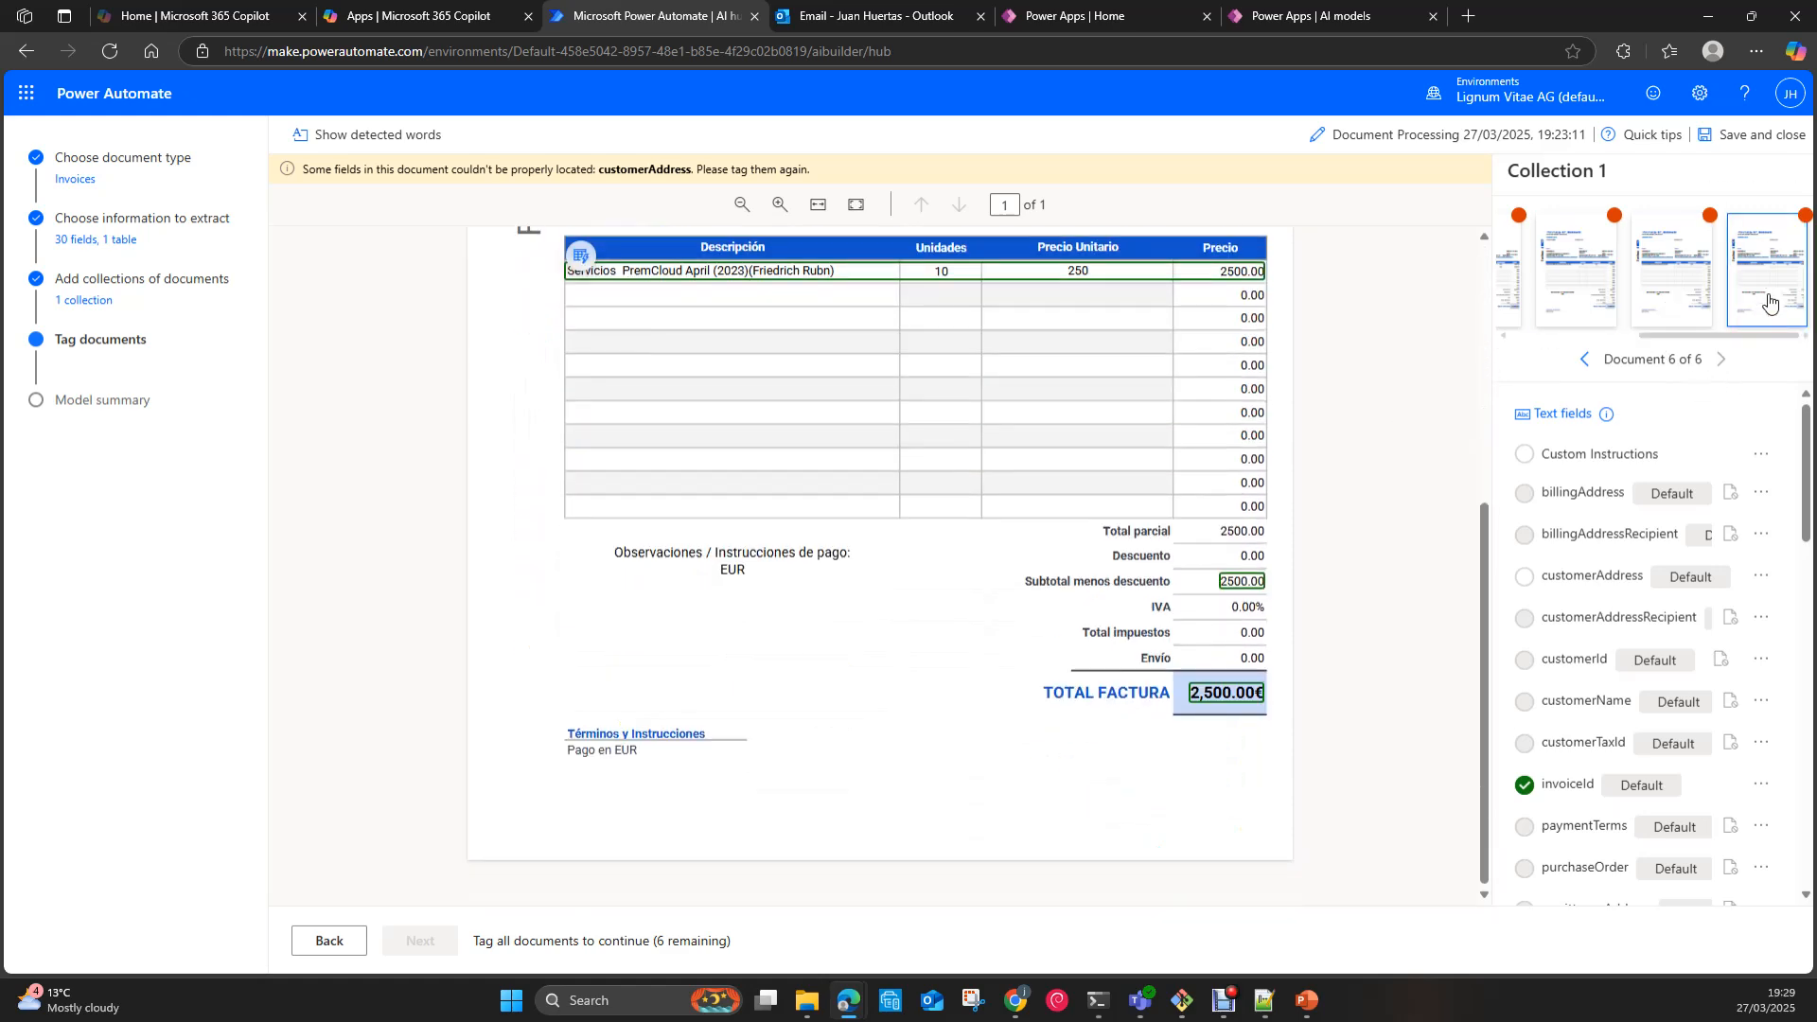
{"action": "left_click", "coordinate": [1767, 300]}
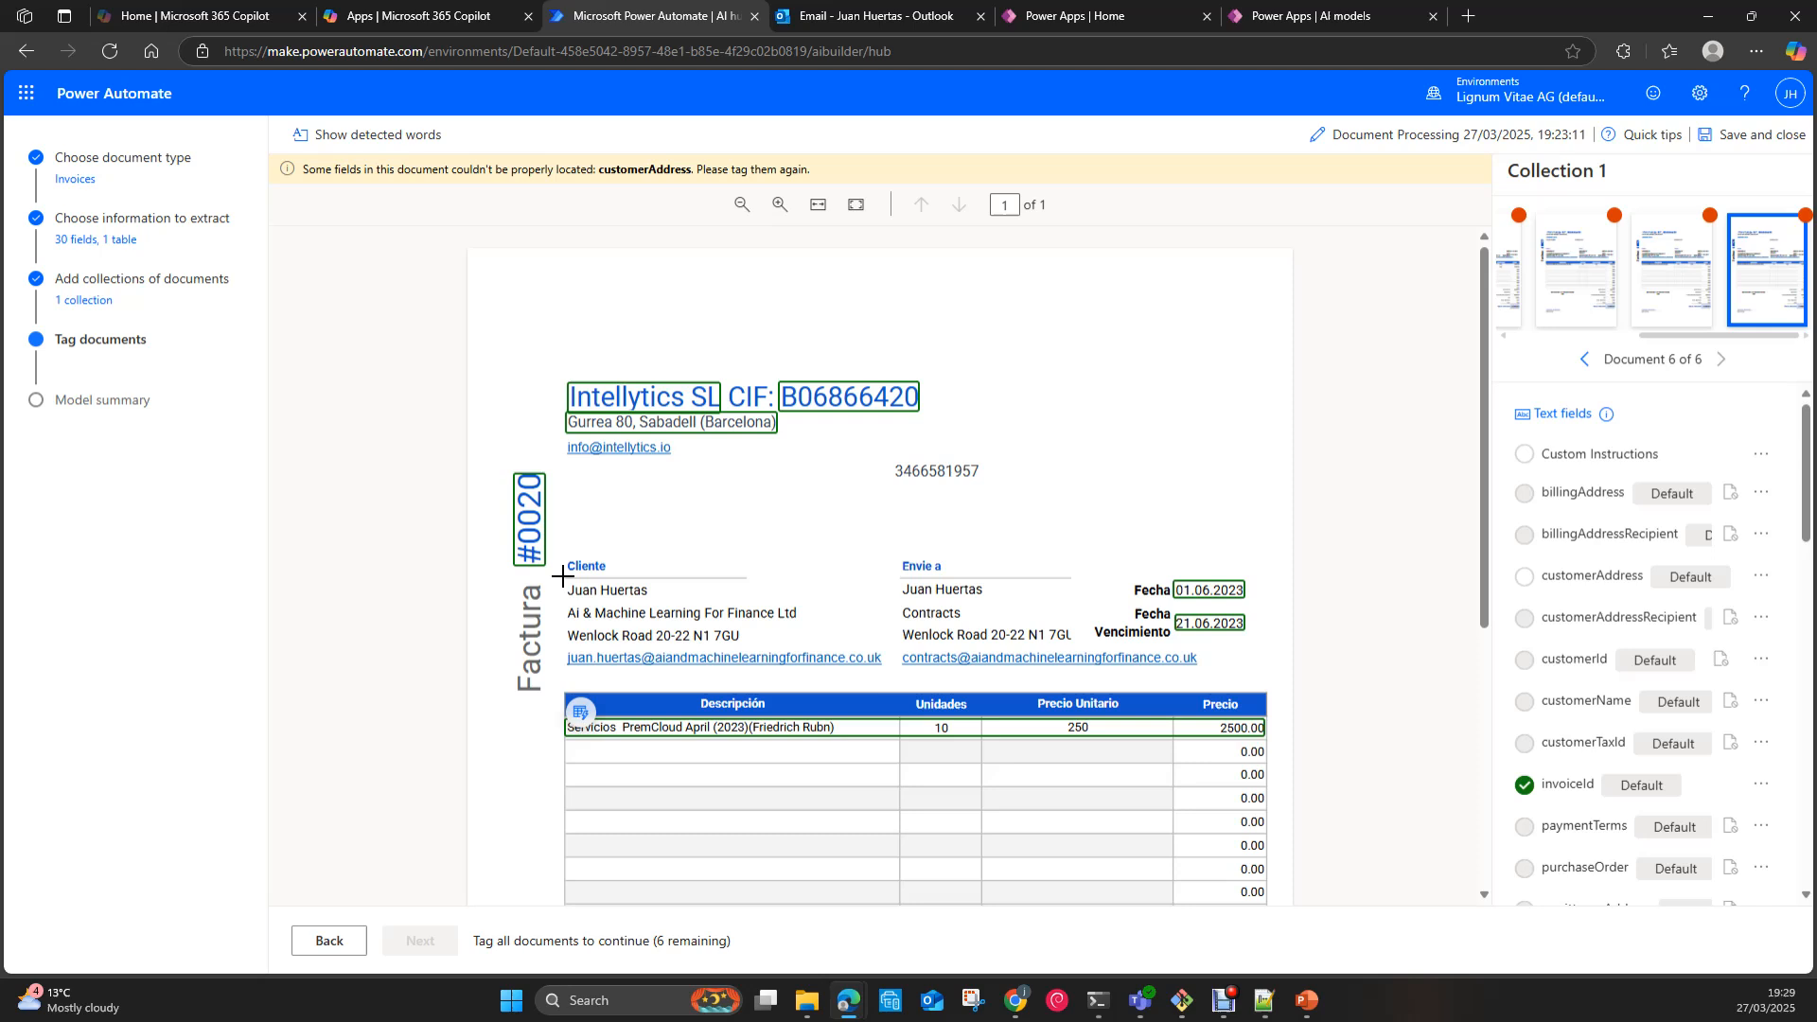
Step: Tag the "Observaciones / Instrucciones de pago: EUR" block in document 6 as Custom Instructions
{"action": "left_click_drag", "start_coordinate": [564, 593], "coordinate": [807, 621]}
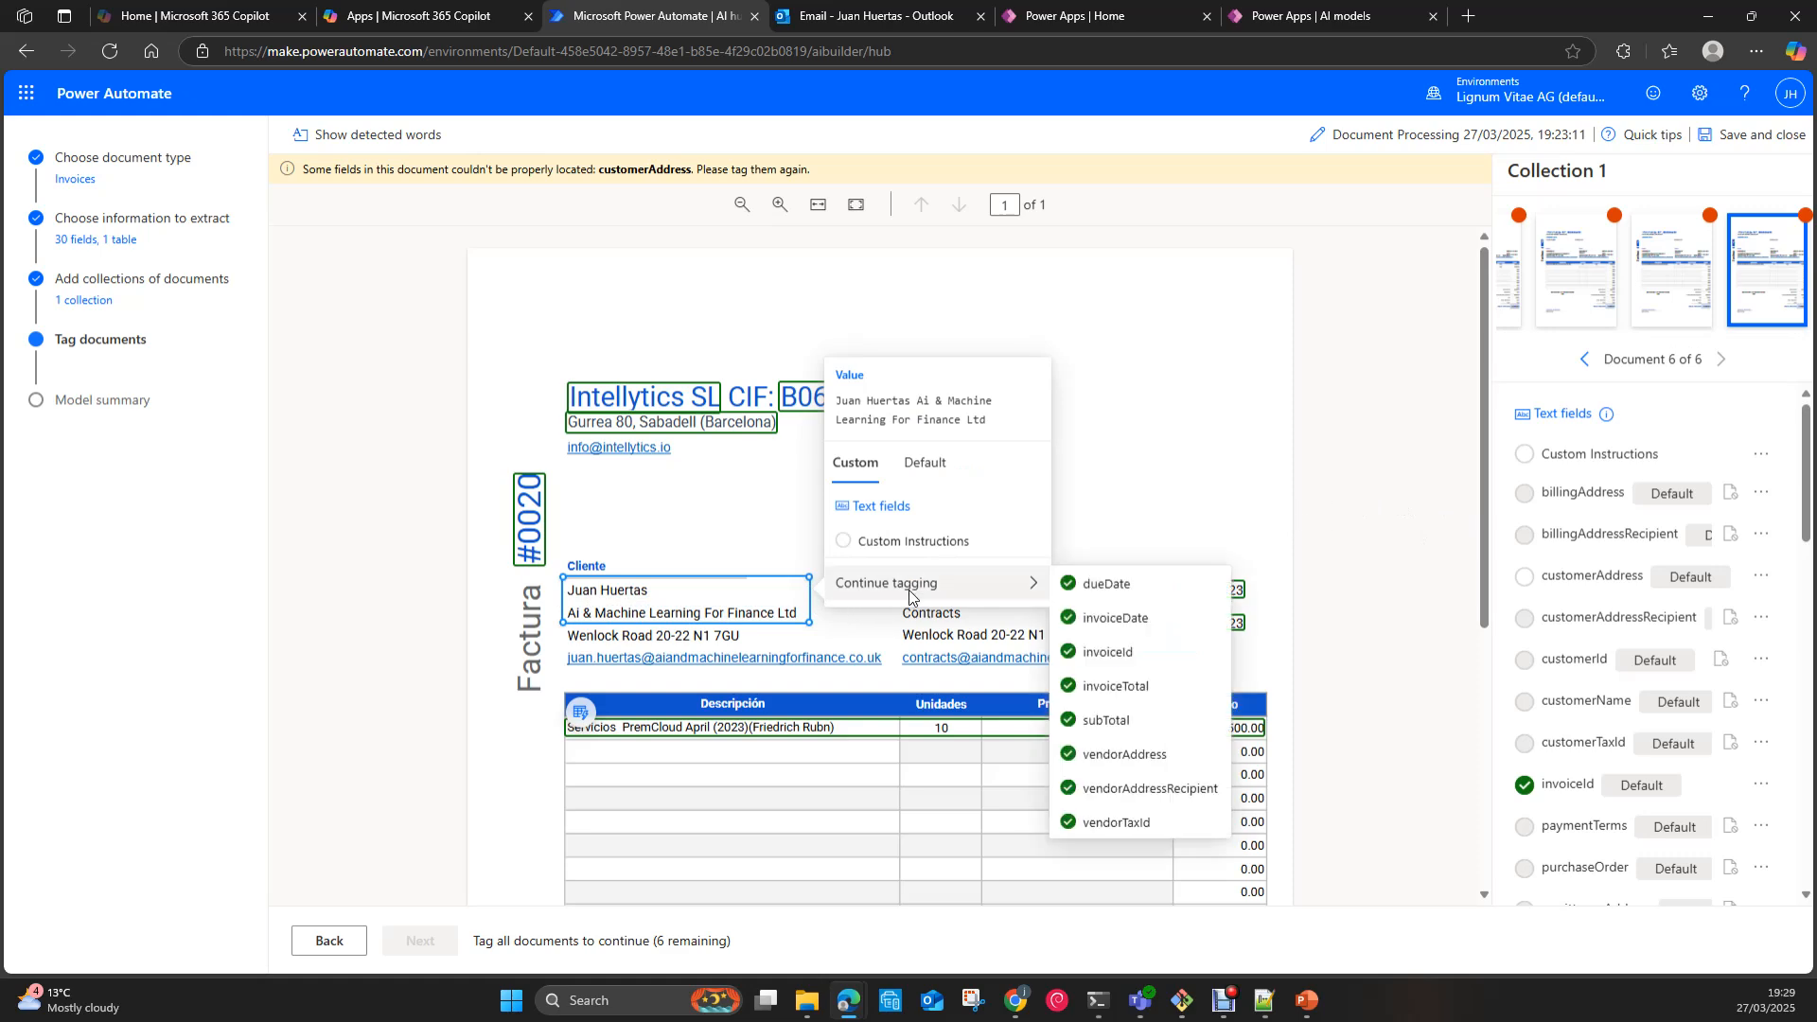
{"action": "left_click", "coordinate": [1325, 502]}
{"action": "scroll", "coordinate": [1273, 533], "scroll_direction": "down", "scroll_amount": 5}
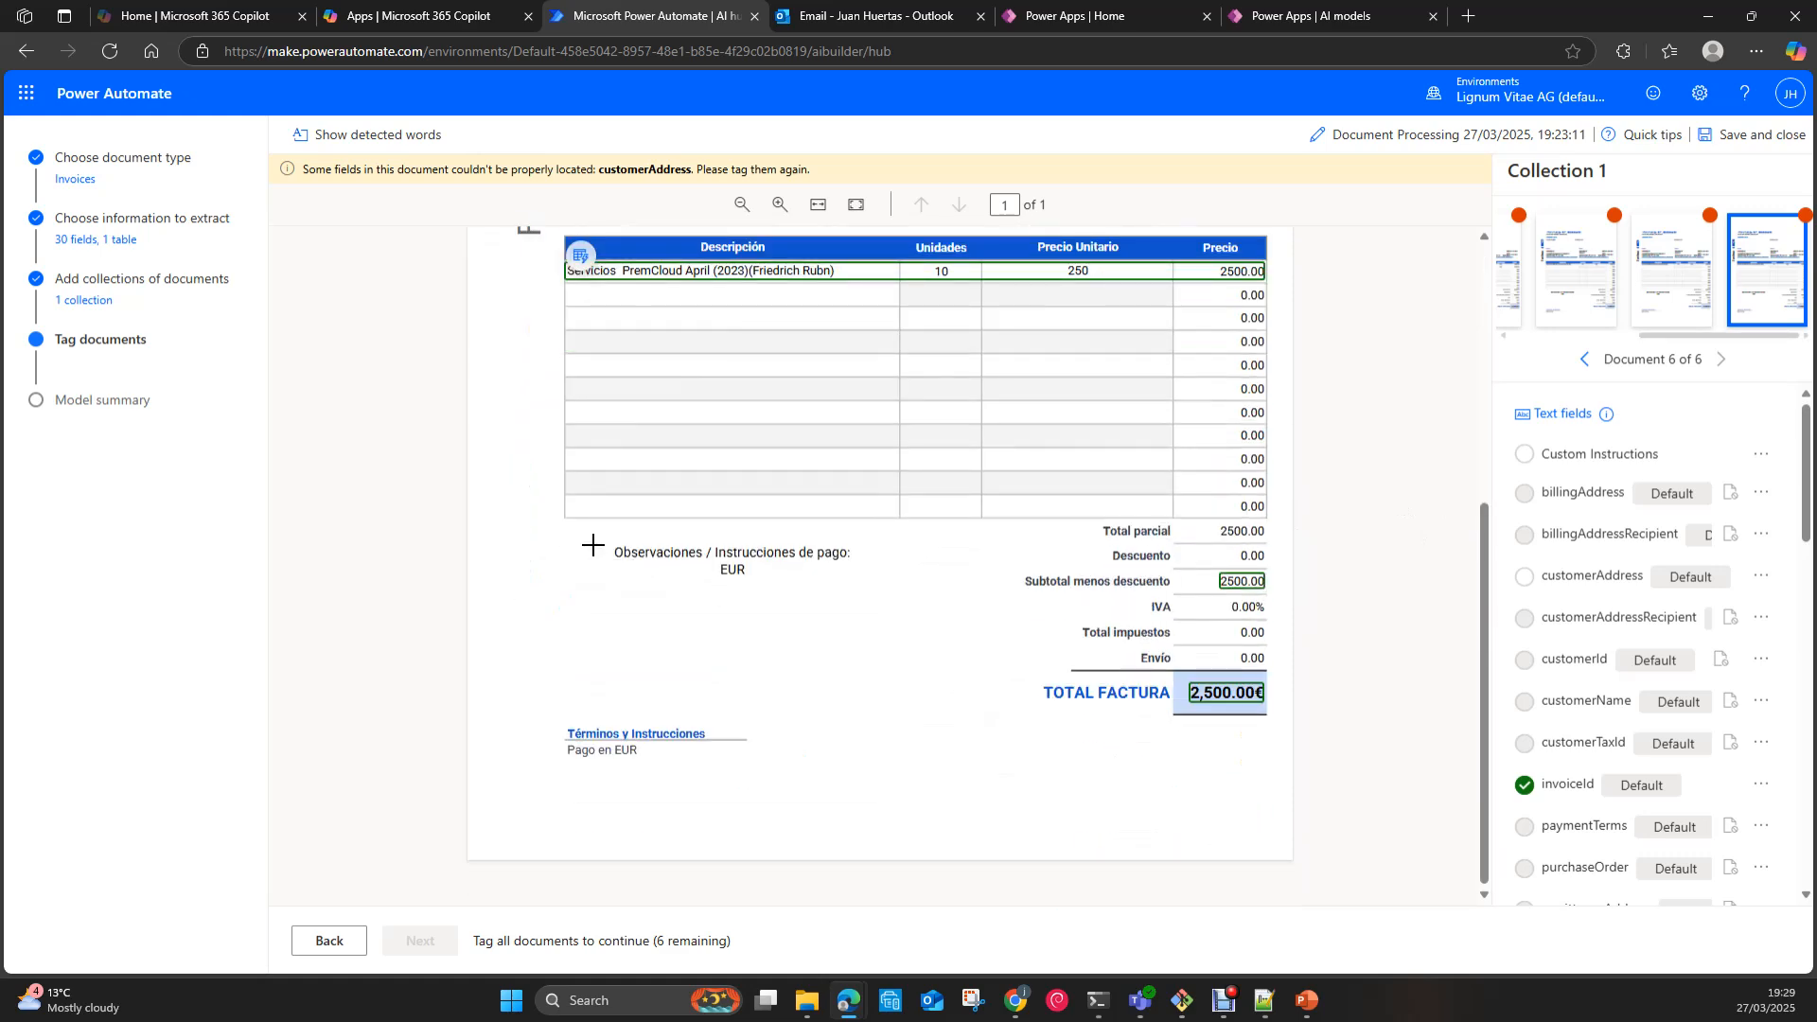
{"action": "left_click_drag", "start_coordinate": [594, 537], "coordinate": [884, 591]}
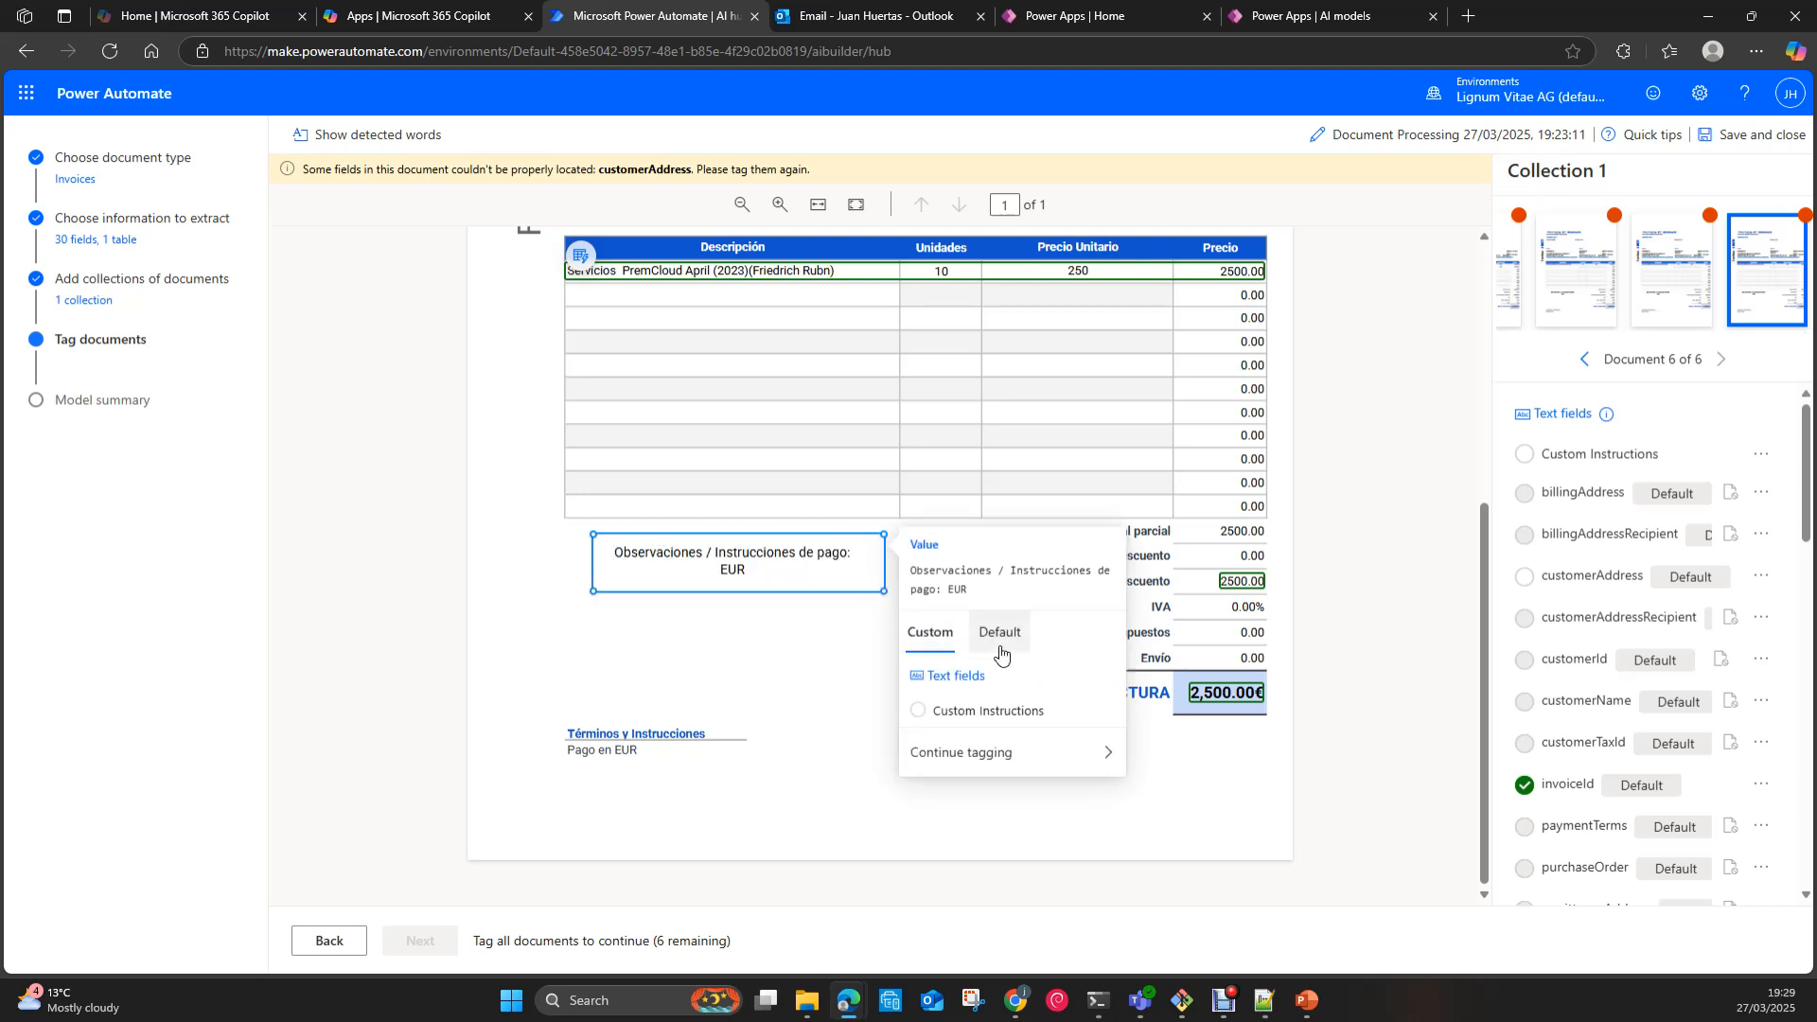
{"action": "left_click", "coordinate": [961, 725]}
Step: Make the totalTax field available in document 6 and tag the Total impuestos amount with it
{"action": "scroll", "coordinate": [1534, 563], "scroll_direction": "down", "scroll_amount": 4}
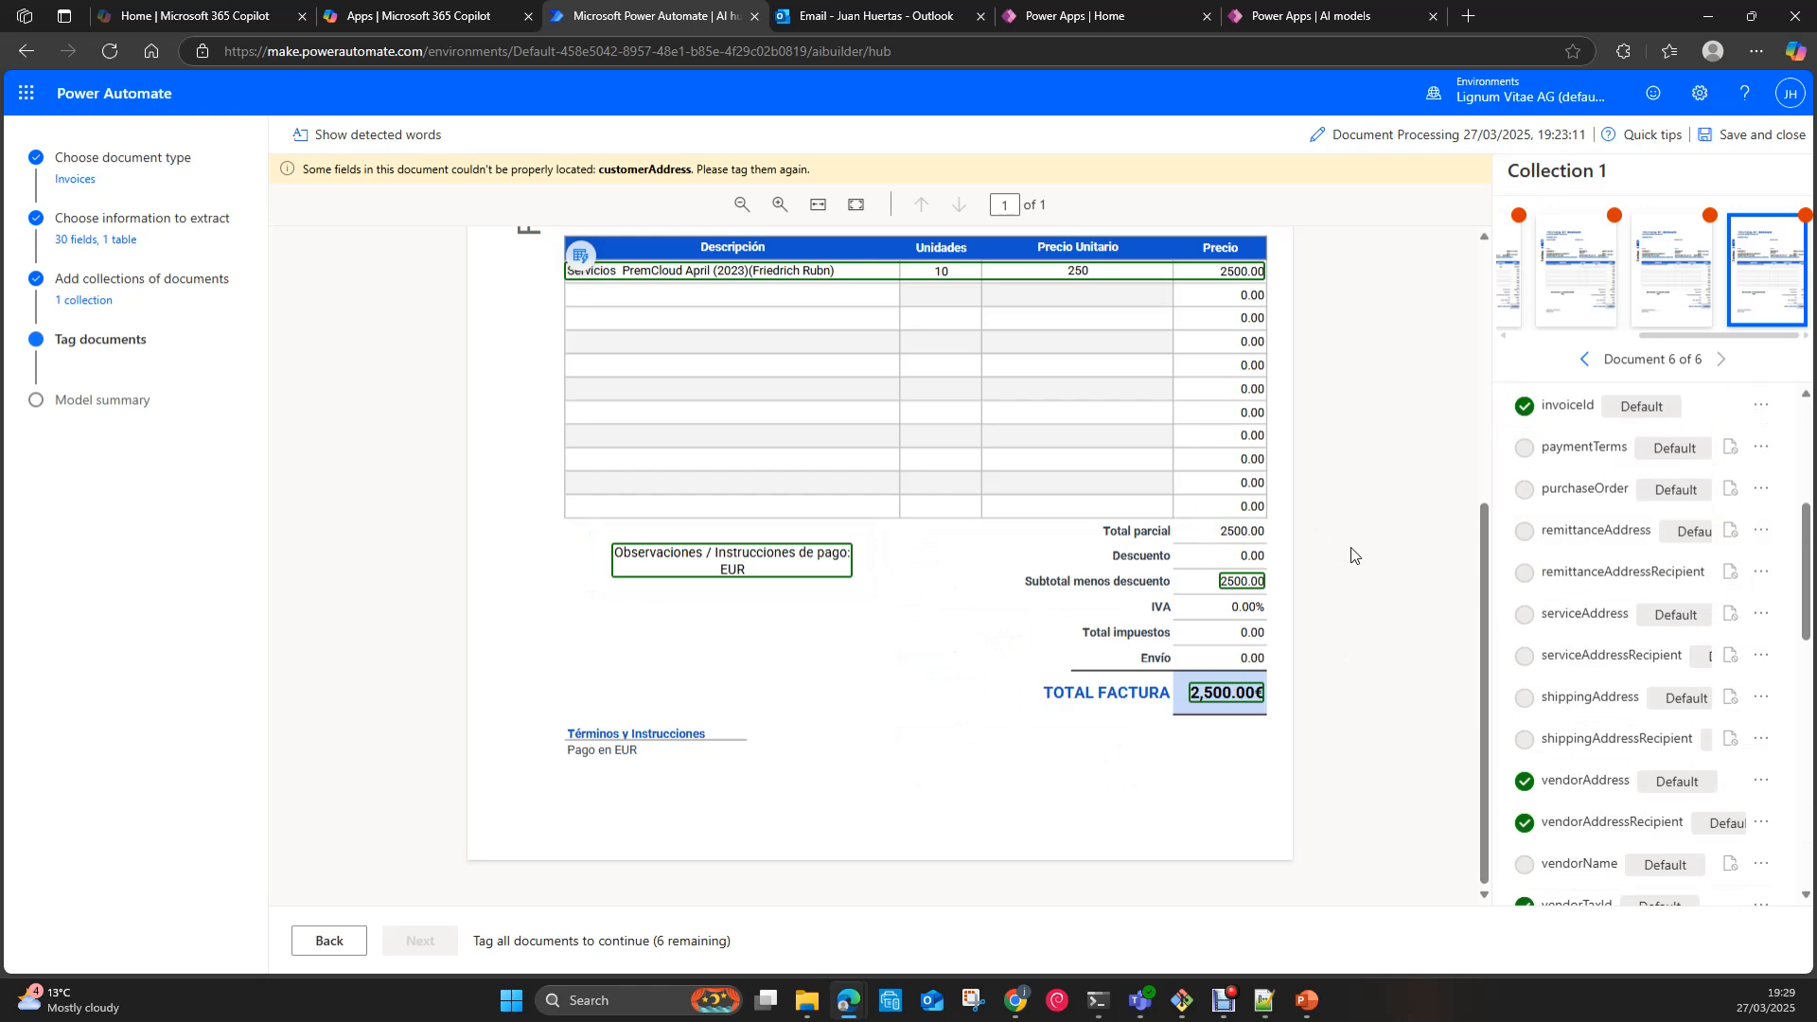
{"action": "scroll", "coordinate": [1726, 665], "scroll_direction": "down", "scroll_amount": 4}
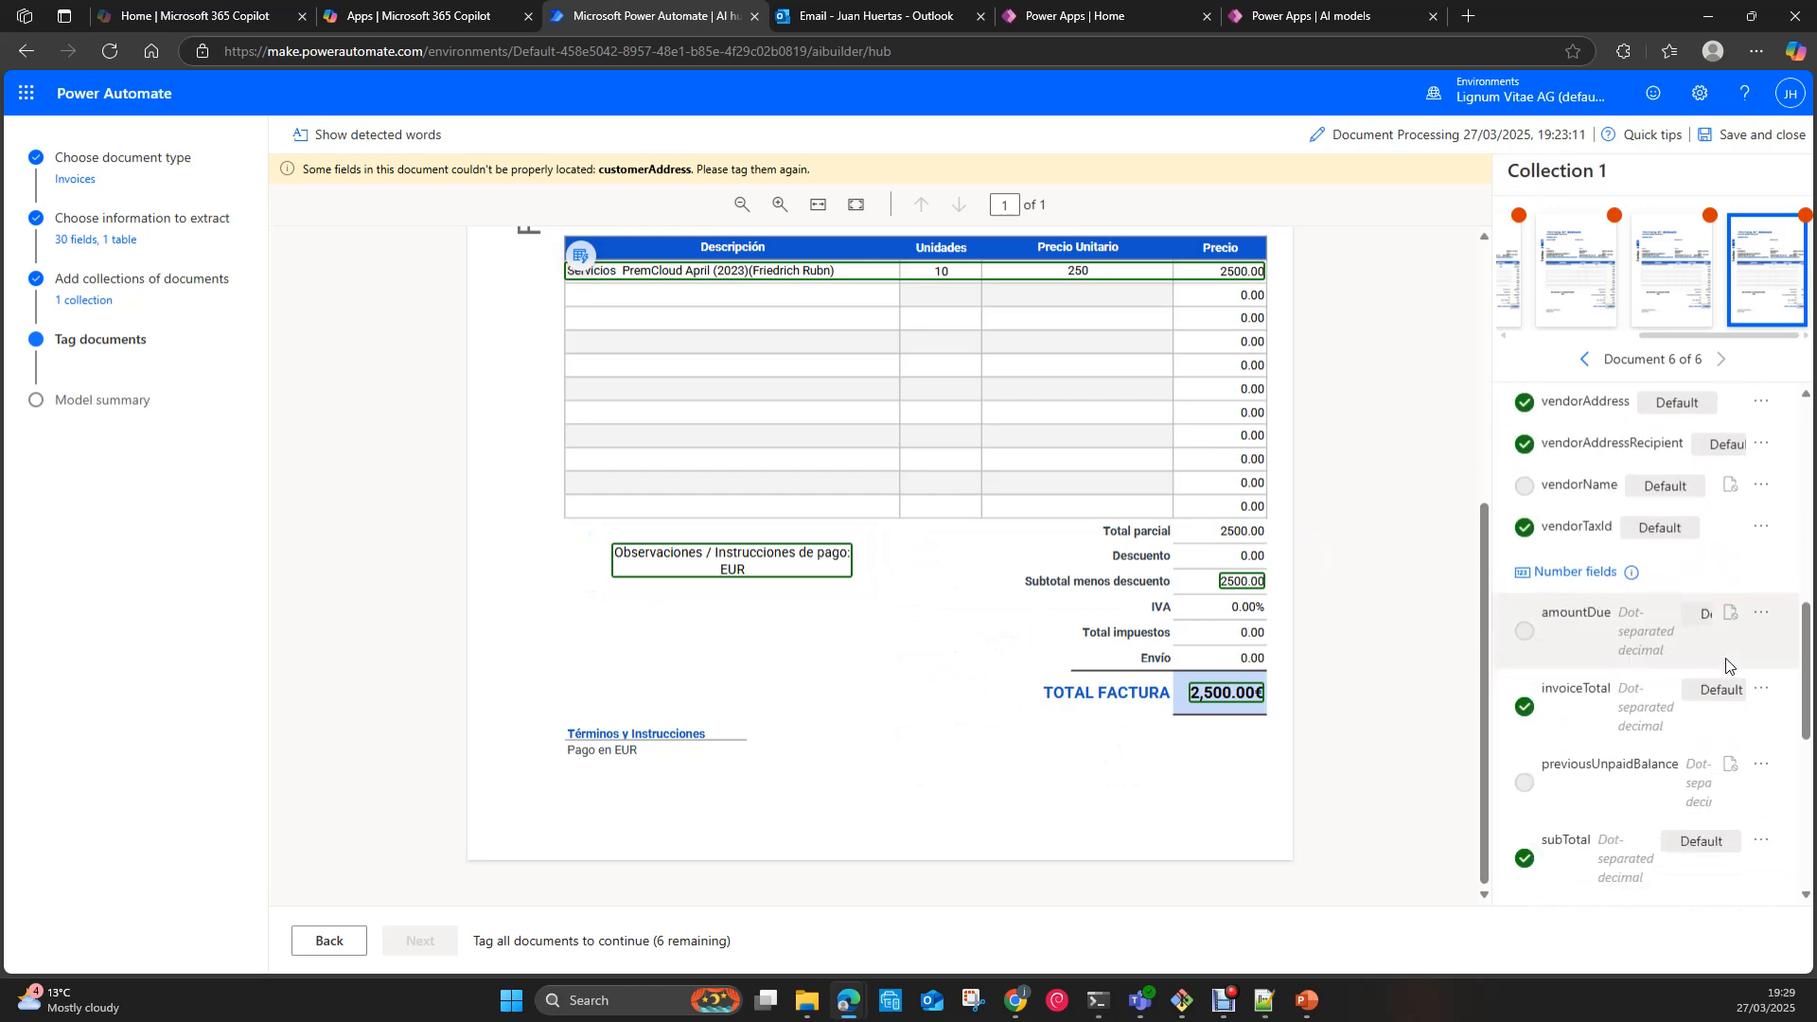
{"action": "scroll", "coordinate": [1731, 655], "scroll_direction": "down", "scroll_amount": 3}
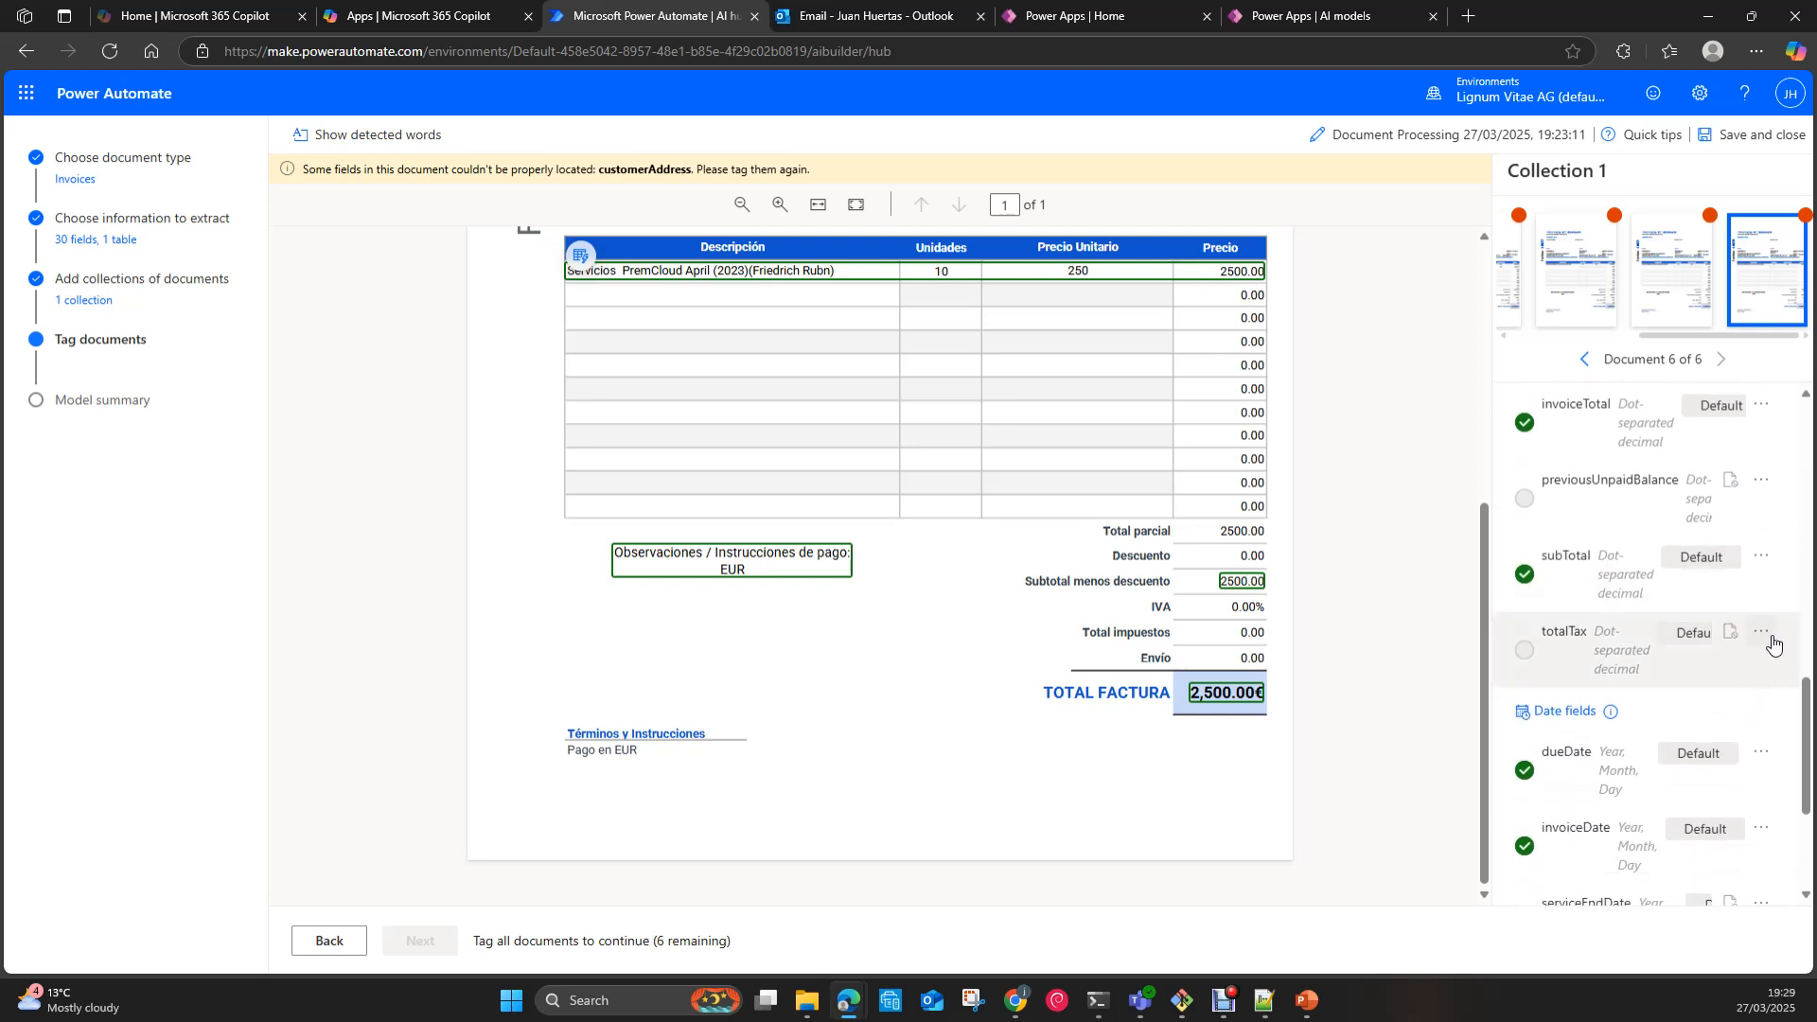
{"action": "left_click", "coordinate": [1728, 663]}
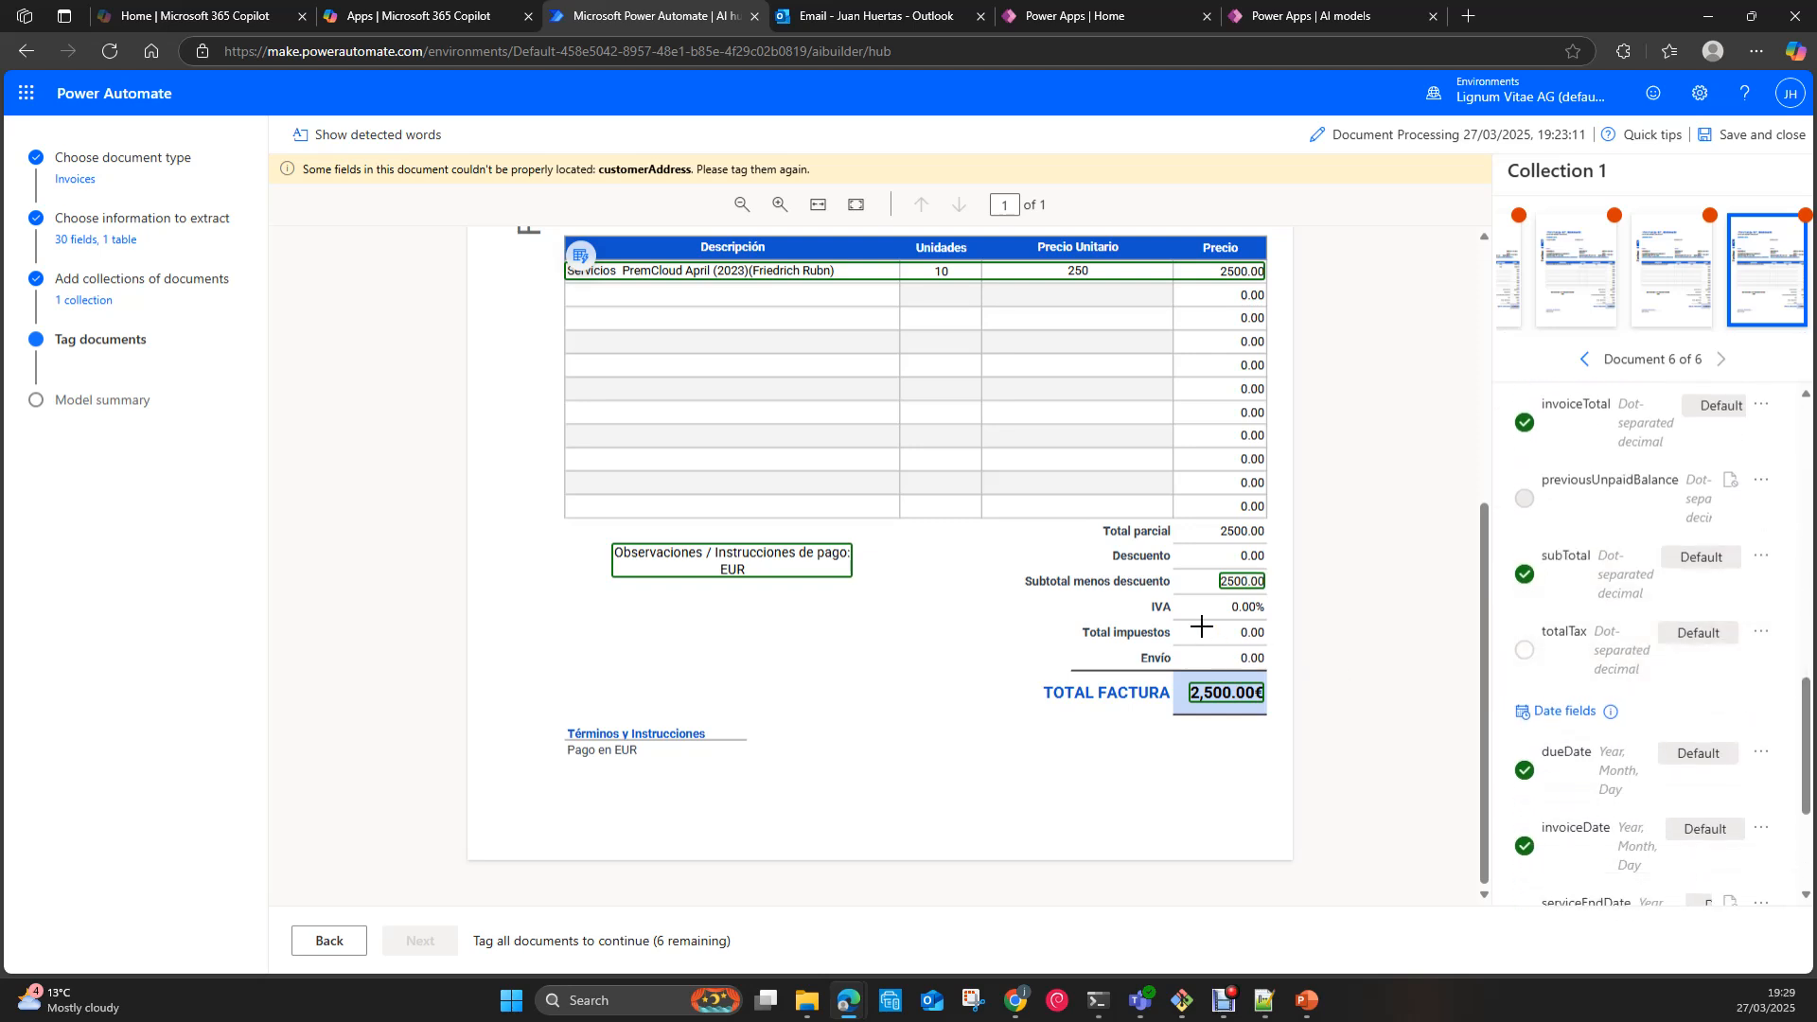
{"action": "left_click_drag", "start_coordinate": [1224, 621], "coordinate": [1273, 649]}
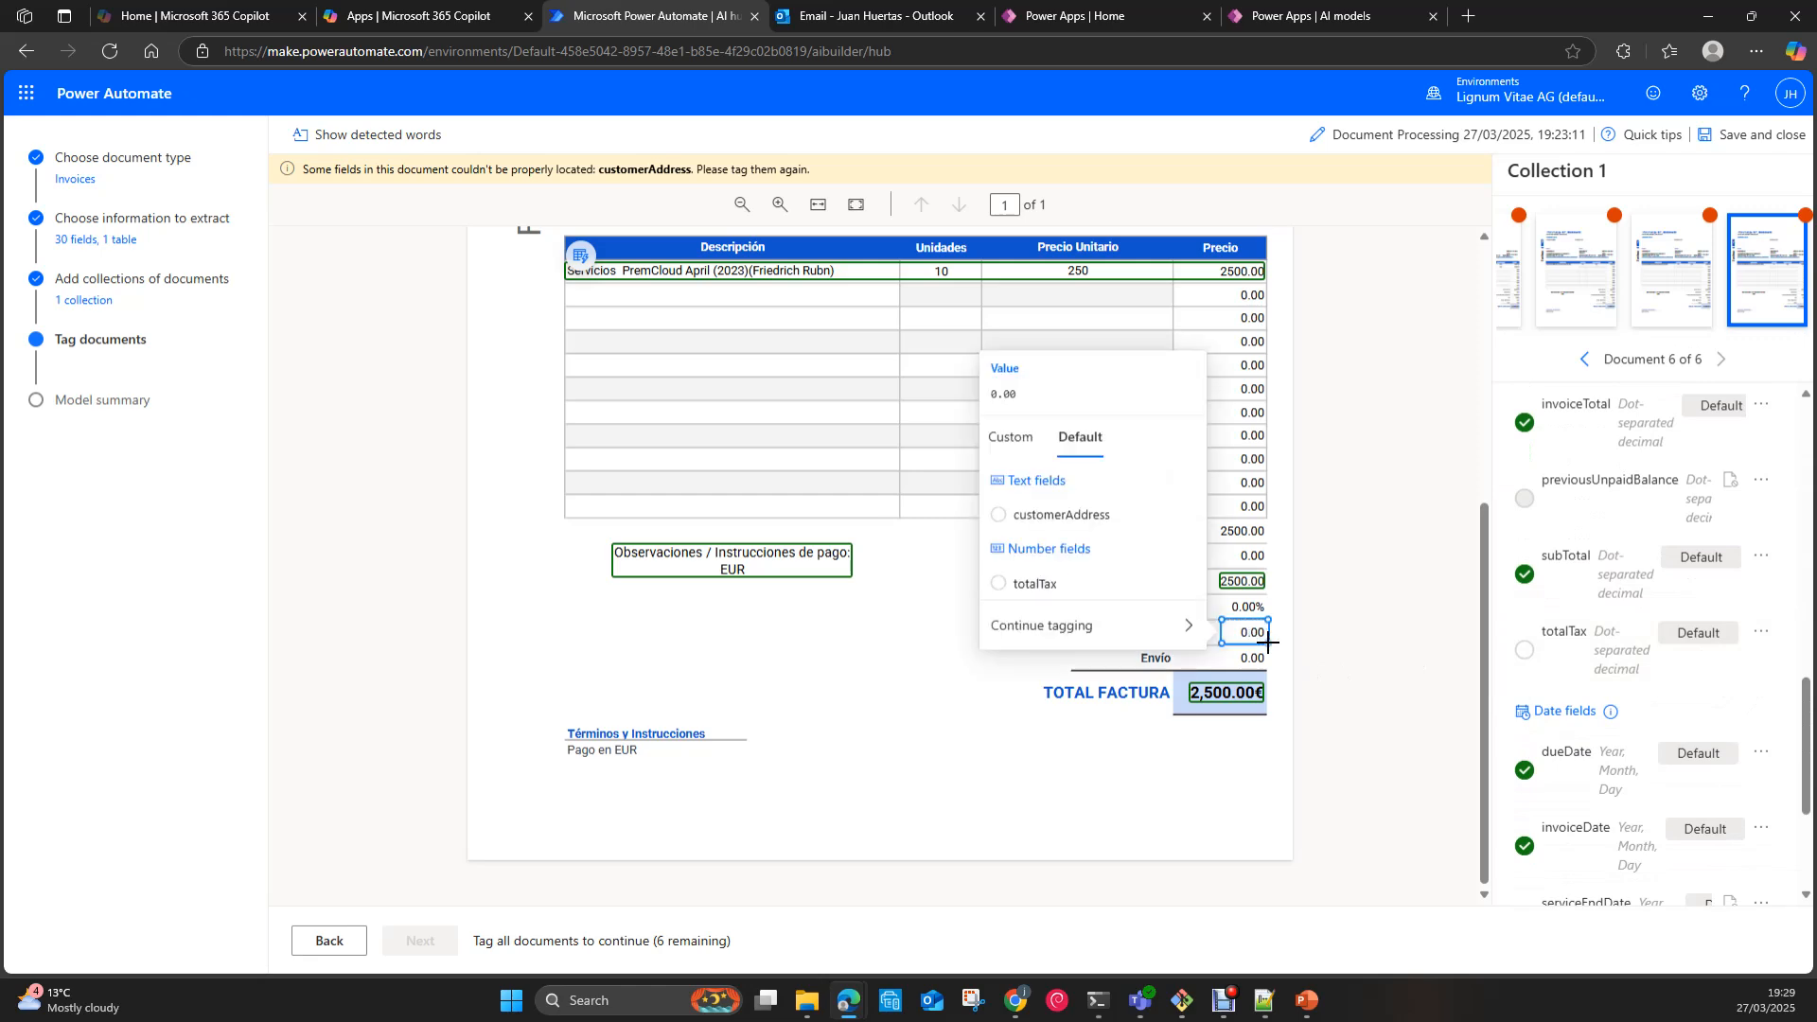
{"action": "left_click", "coordinate": [1082, 591]}
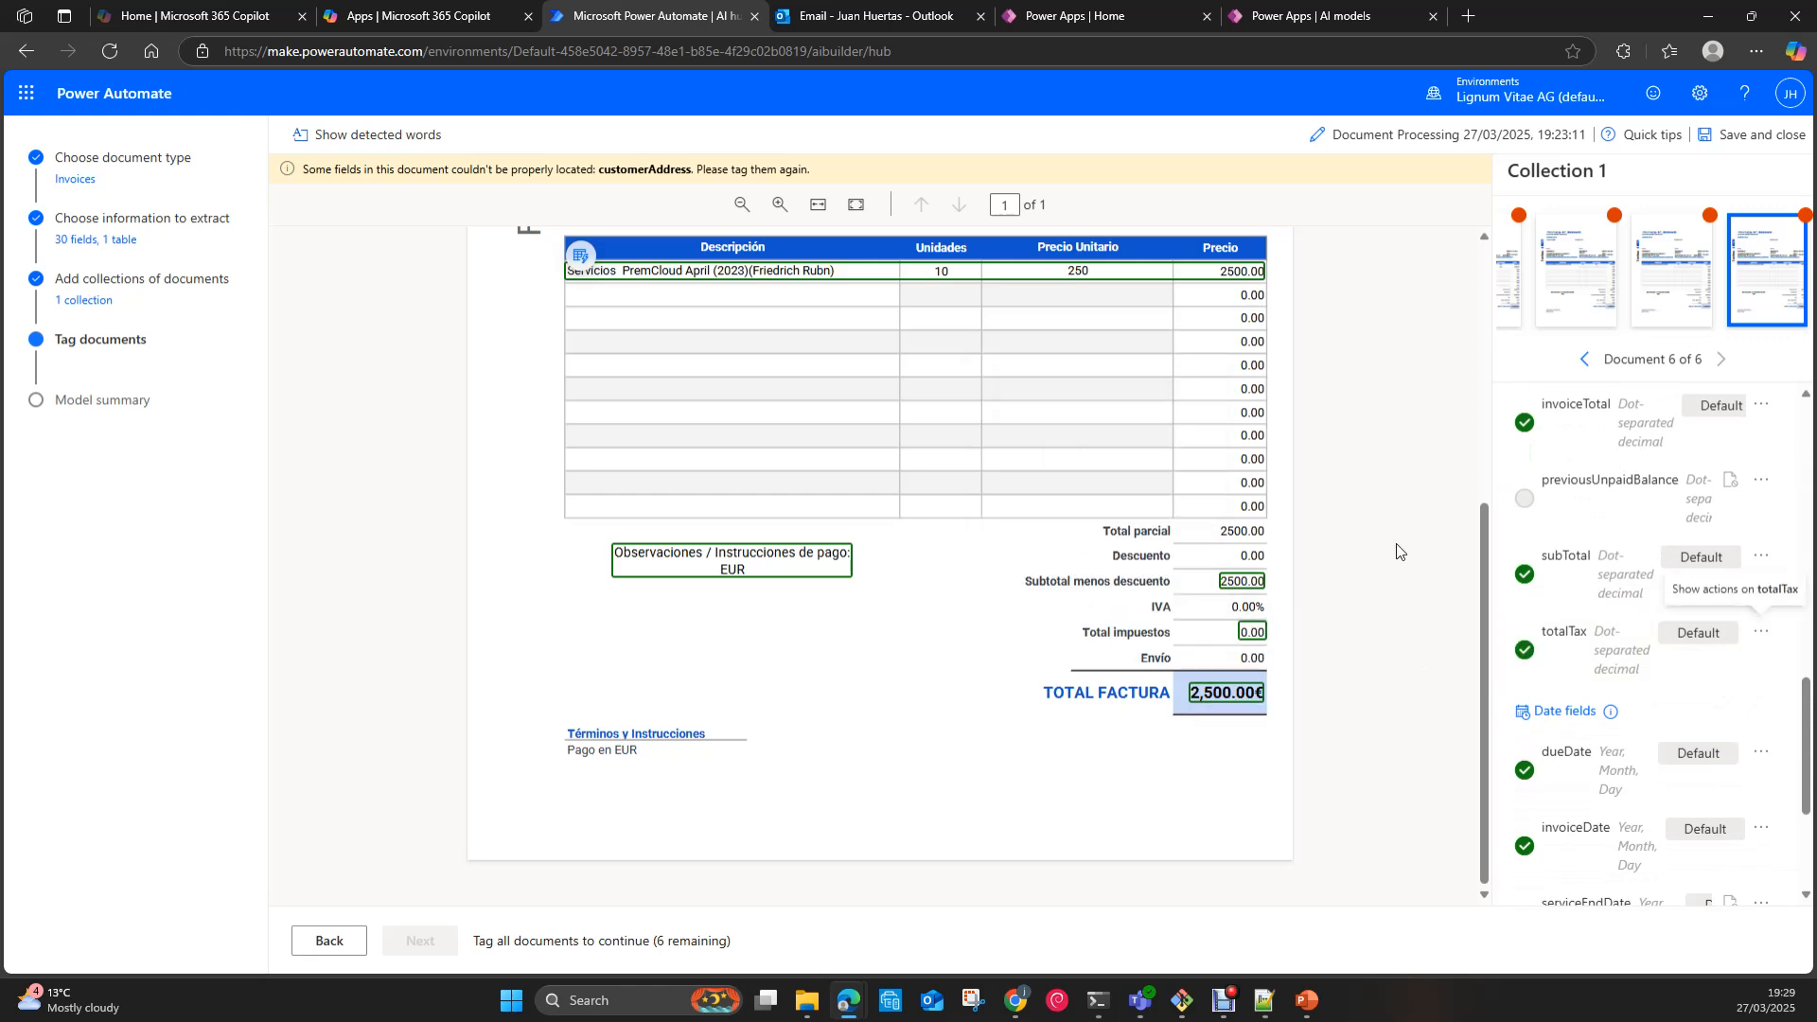
{"action": "scroll", "coordinate": [1396, 552], "scroll_direction": "up", "scroll_amount": 5}
{"action": "left_click_drag", "start_coordinate": [558, 578], "coordinate": [809, 627]}
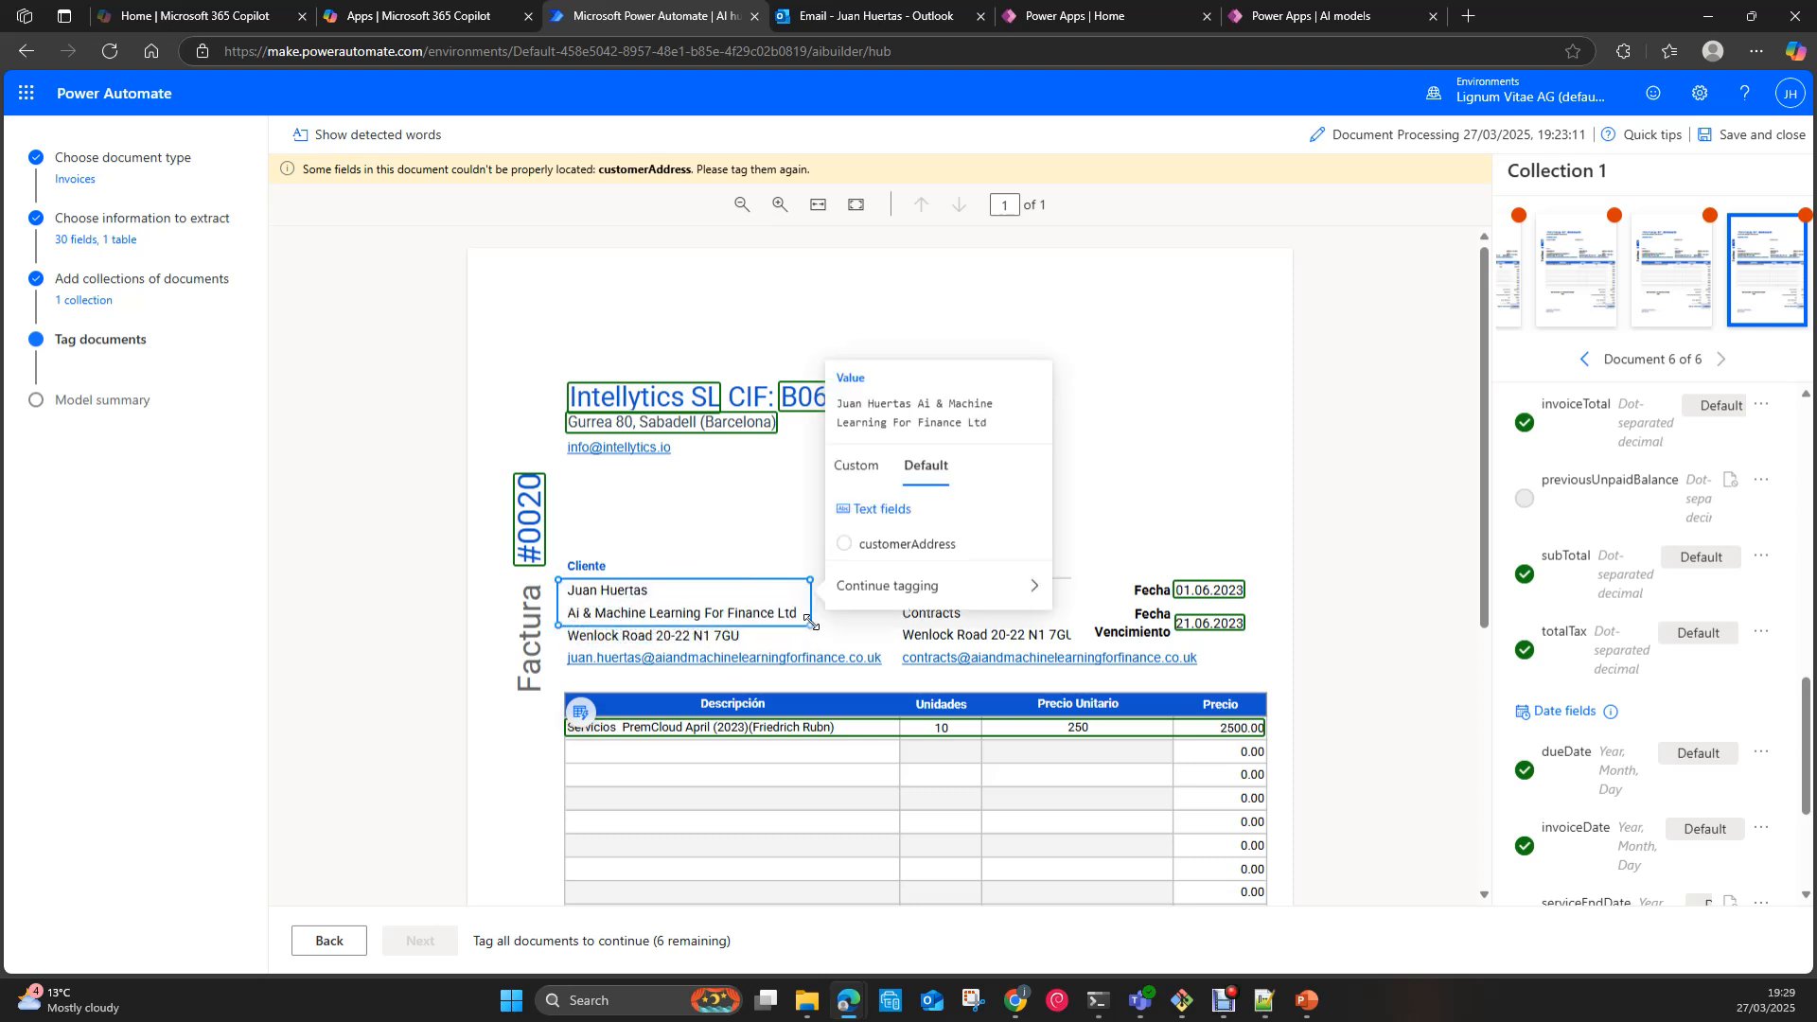
{"action": "mouse_move", "coordinate": [867, 591]}
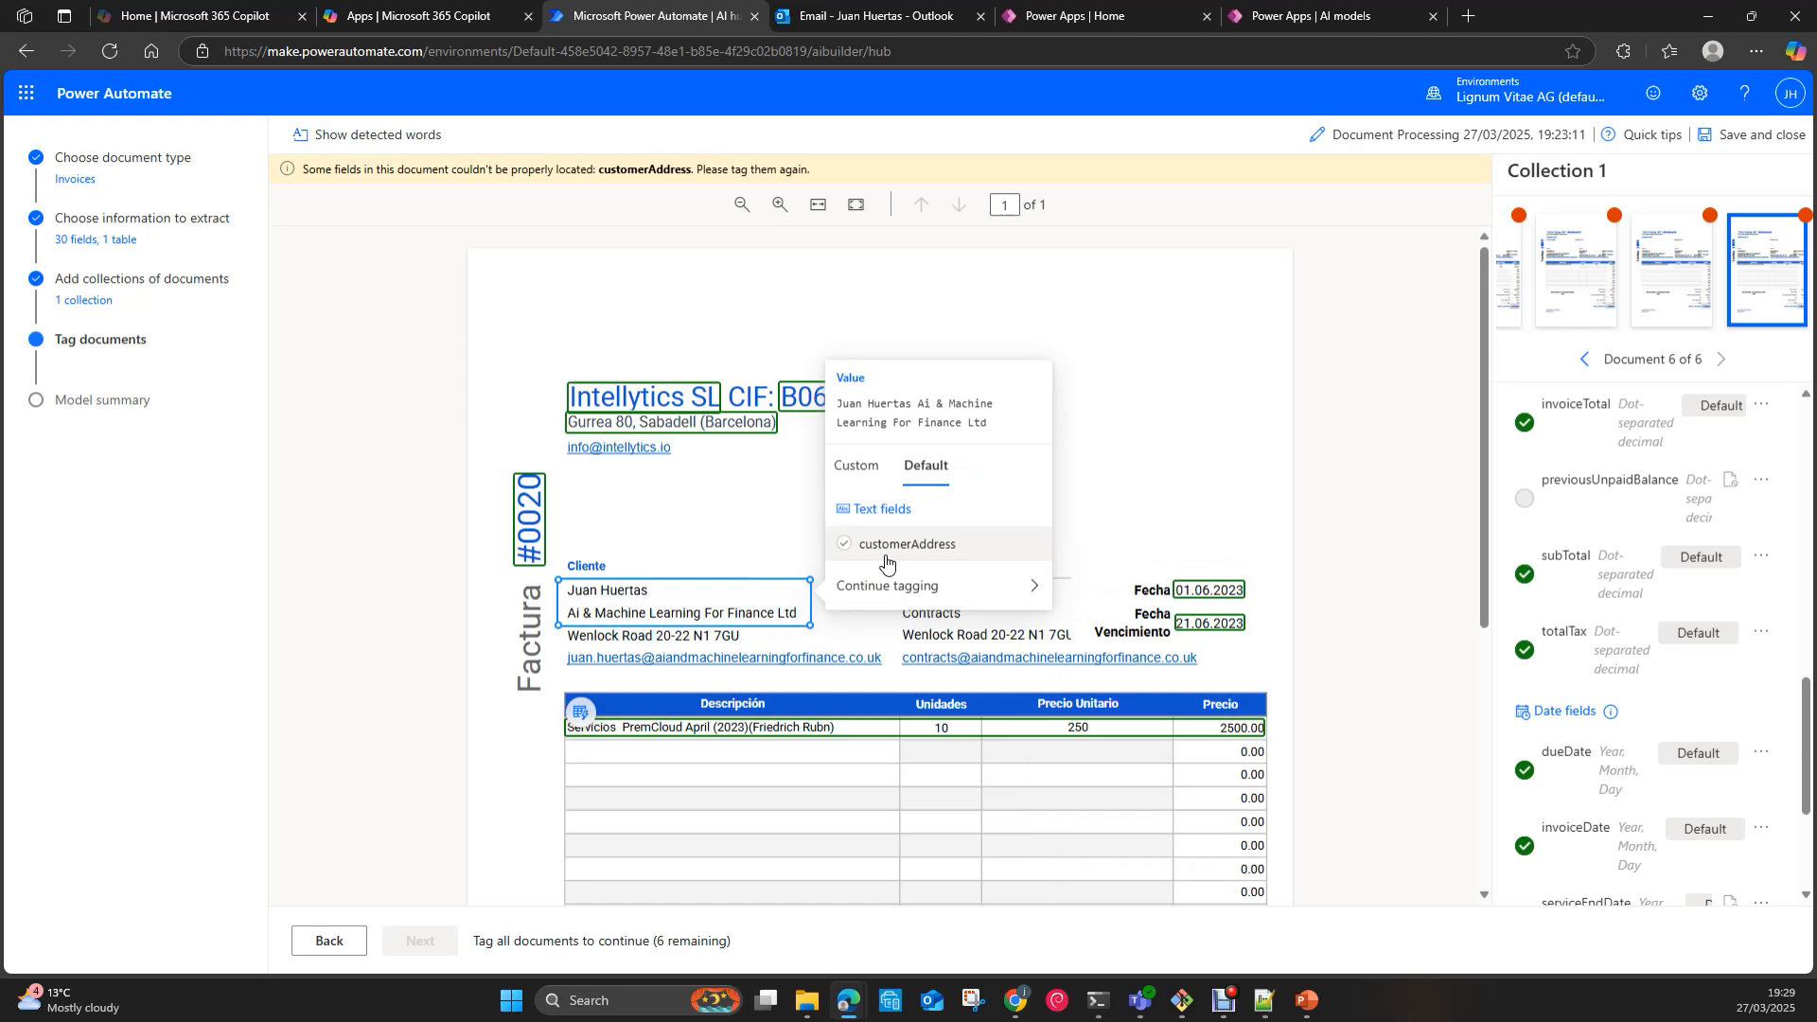
{"action": "left_click", "coordinate": [1296, 512]}
Step: Make customerAddressRecipient available in document 6, tag the Cliente contact and company lines with it, and tag the street address below as customerAddress
{"action": "scroll", "coordinate": [1712, 530], "scroll_direction": "up", "scroll_amount": 3}
{"action": "scroll", "coordinate": [1711, 533], "scroll_direction": "up", "scroll_amount": 1}
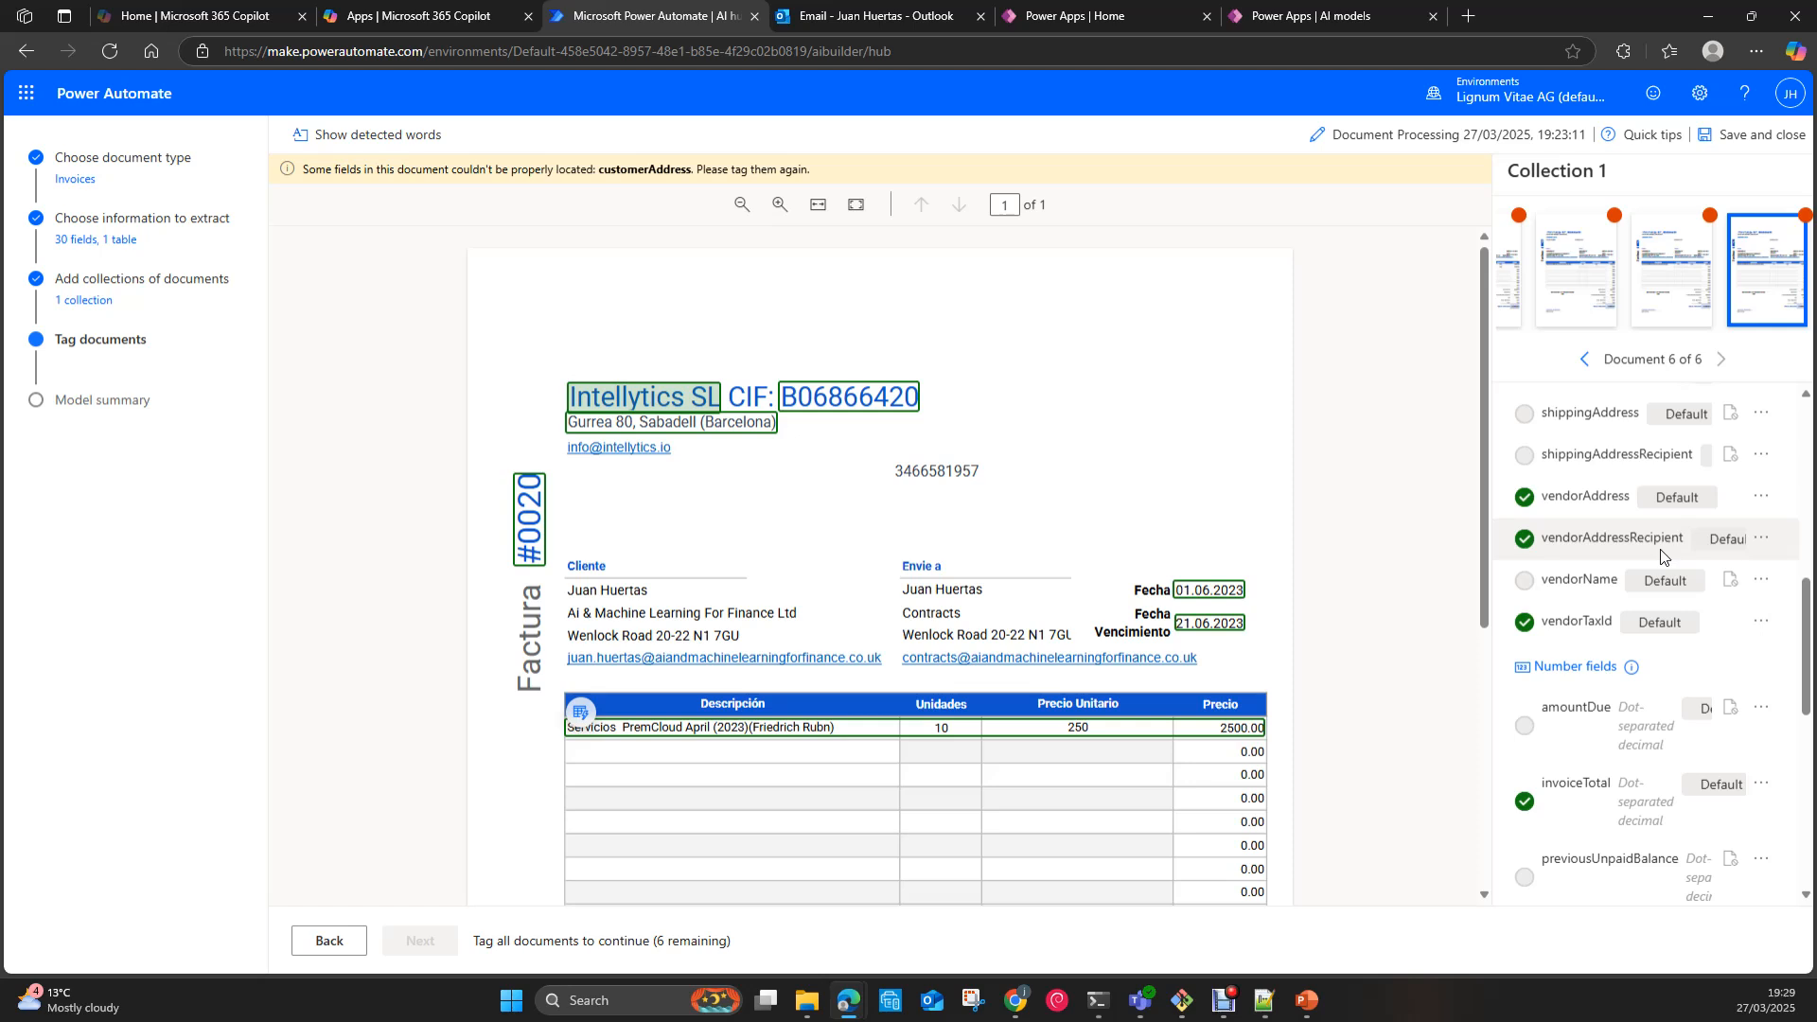
{"action": "scroll", "coordinate": [1624, 559], "scroll_direction": "up", "scroll_amount": 3}
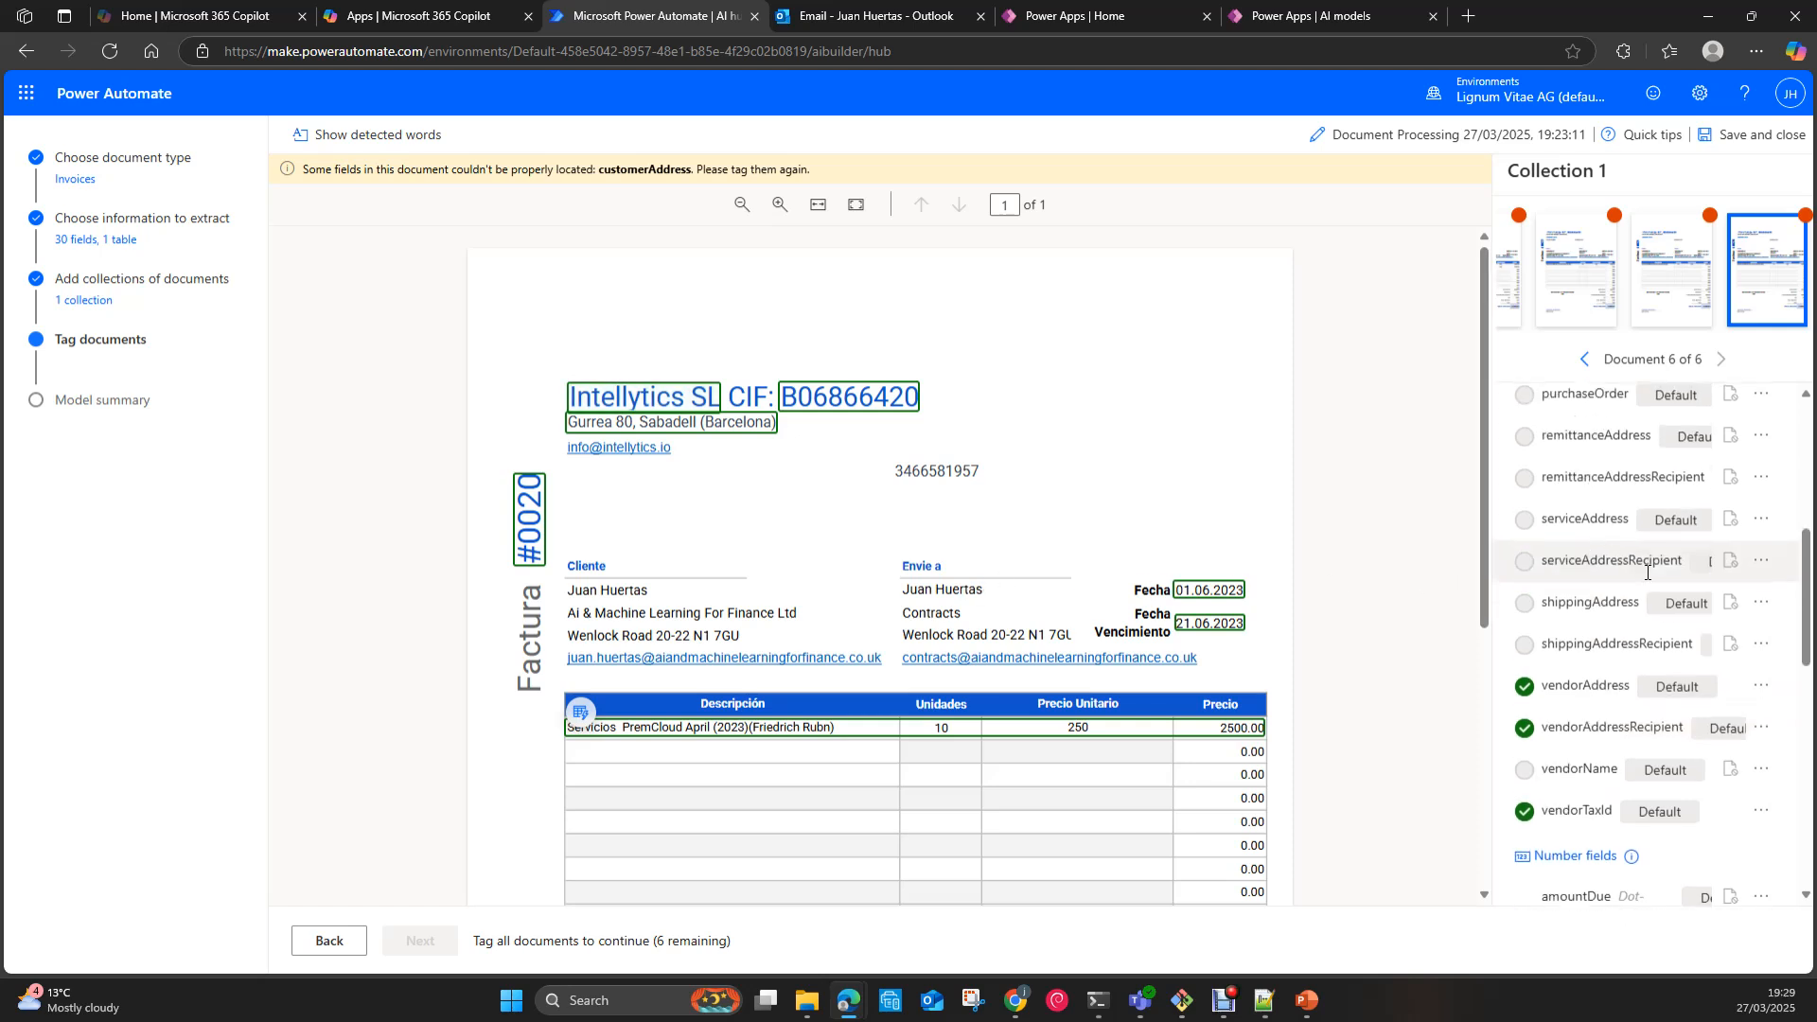
{"action": "scroll", "coordinate": [1632, 554], "scroll_direction": "up", "scroll_amount": 5}
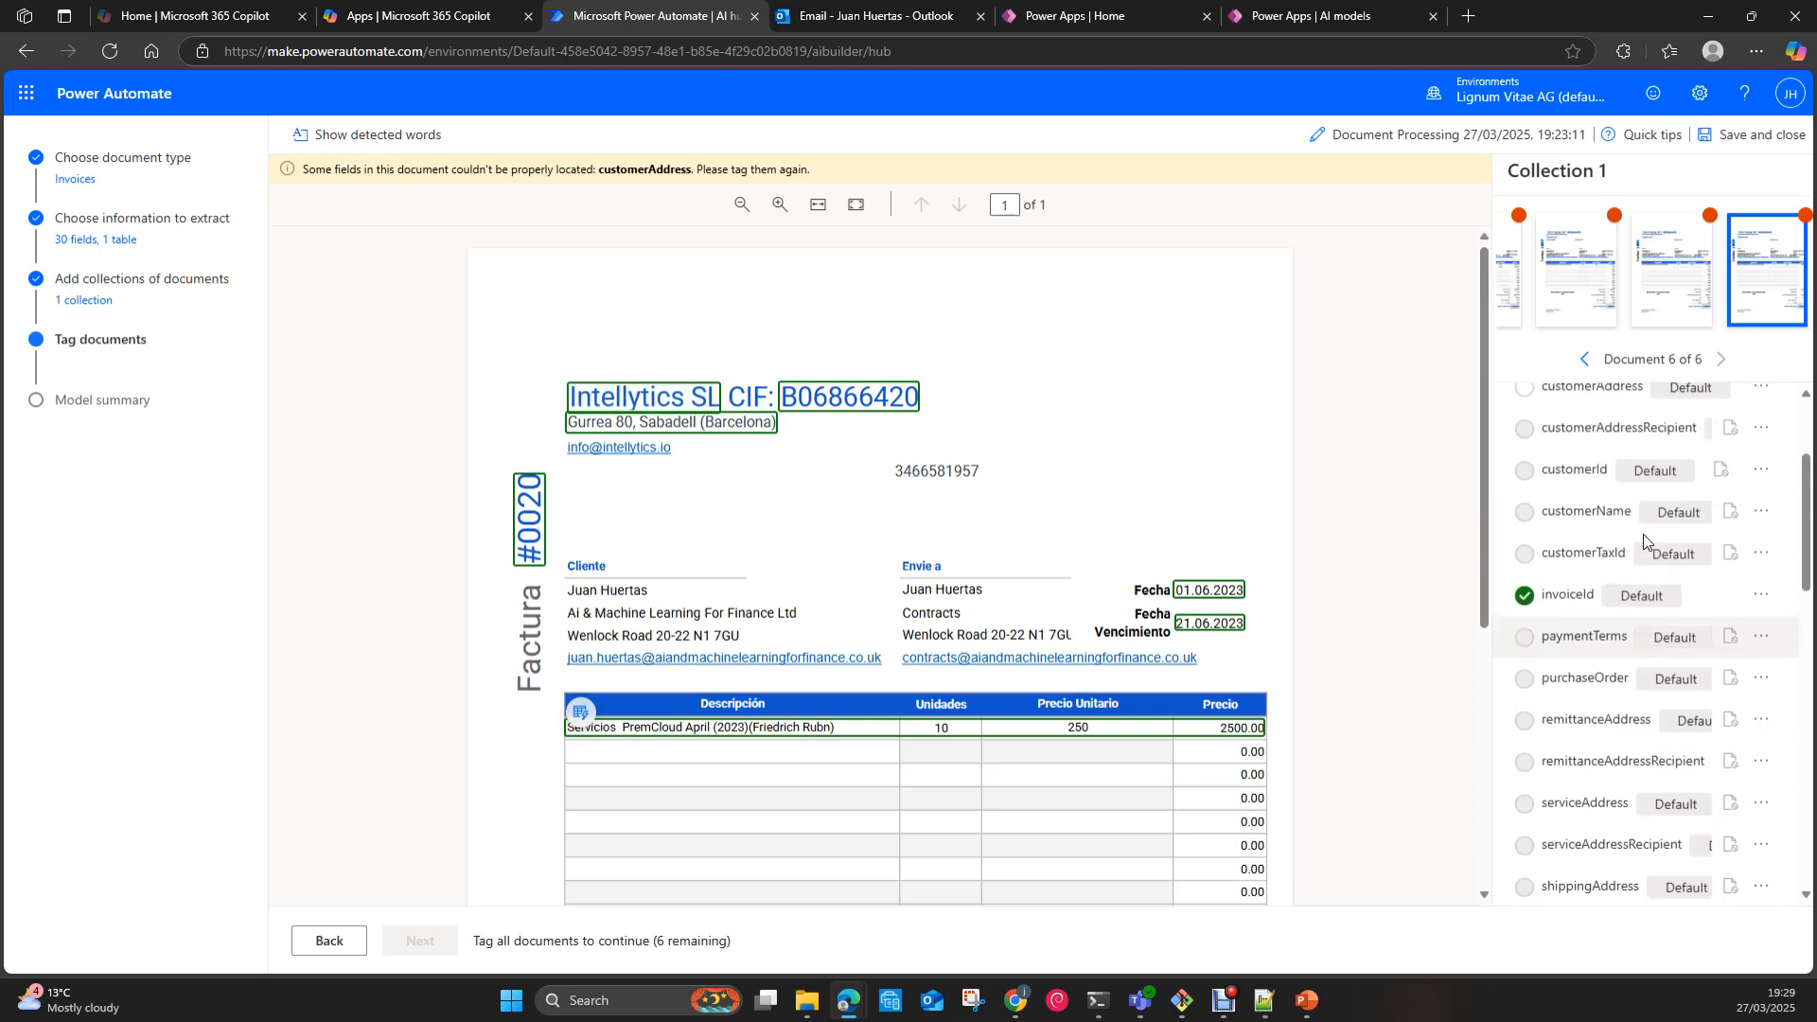
{"action": "scroll", "coordinate": [1641, 537], "scroll_direction": "up", "scroll_amount": 2}
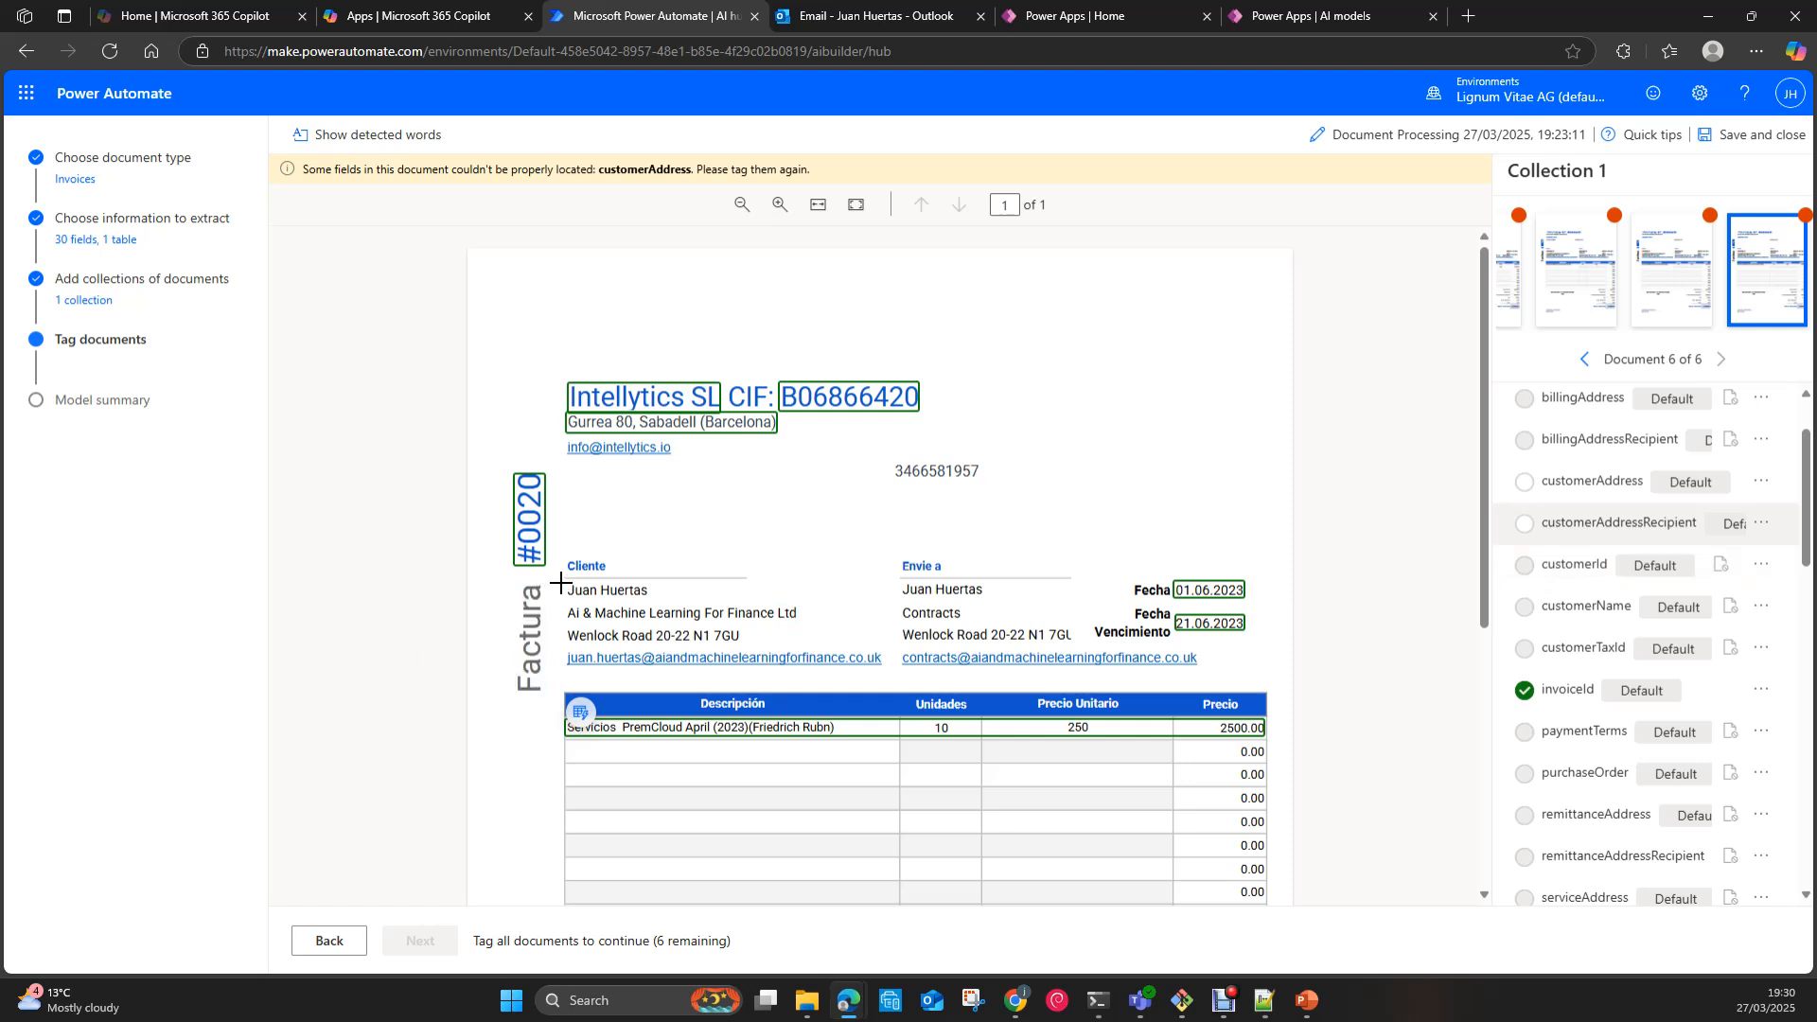
{"action": "left_click_drag", "start_coordinate": [562, 599], "coordinate": [819, 623]}
{"action": "left_click", "coordinate": [928, 549]}
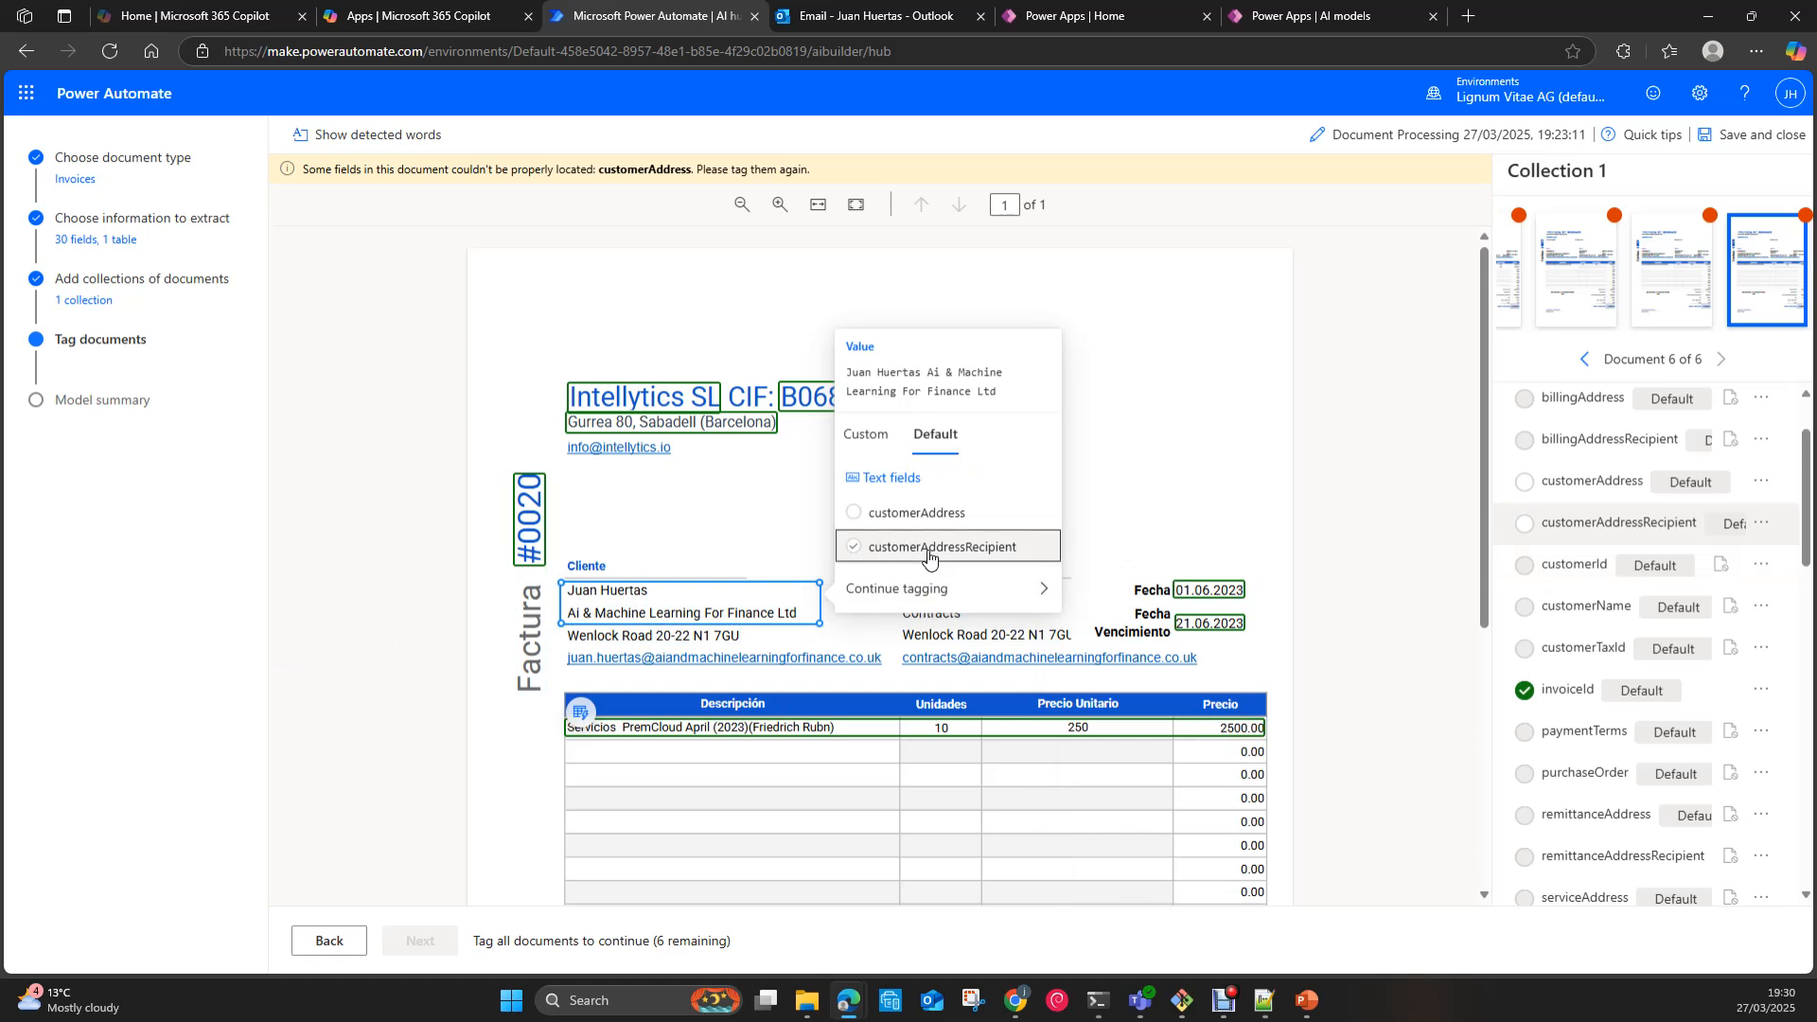
{"action": "left_click_drag", "start_coordinate": [559, 626], "coordinate": [750, 646]}
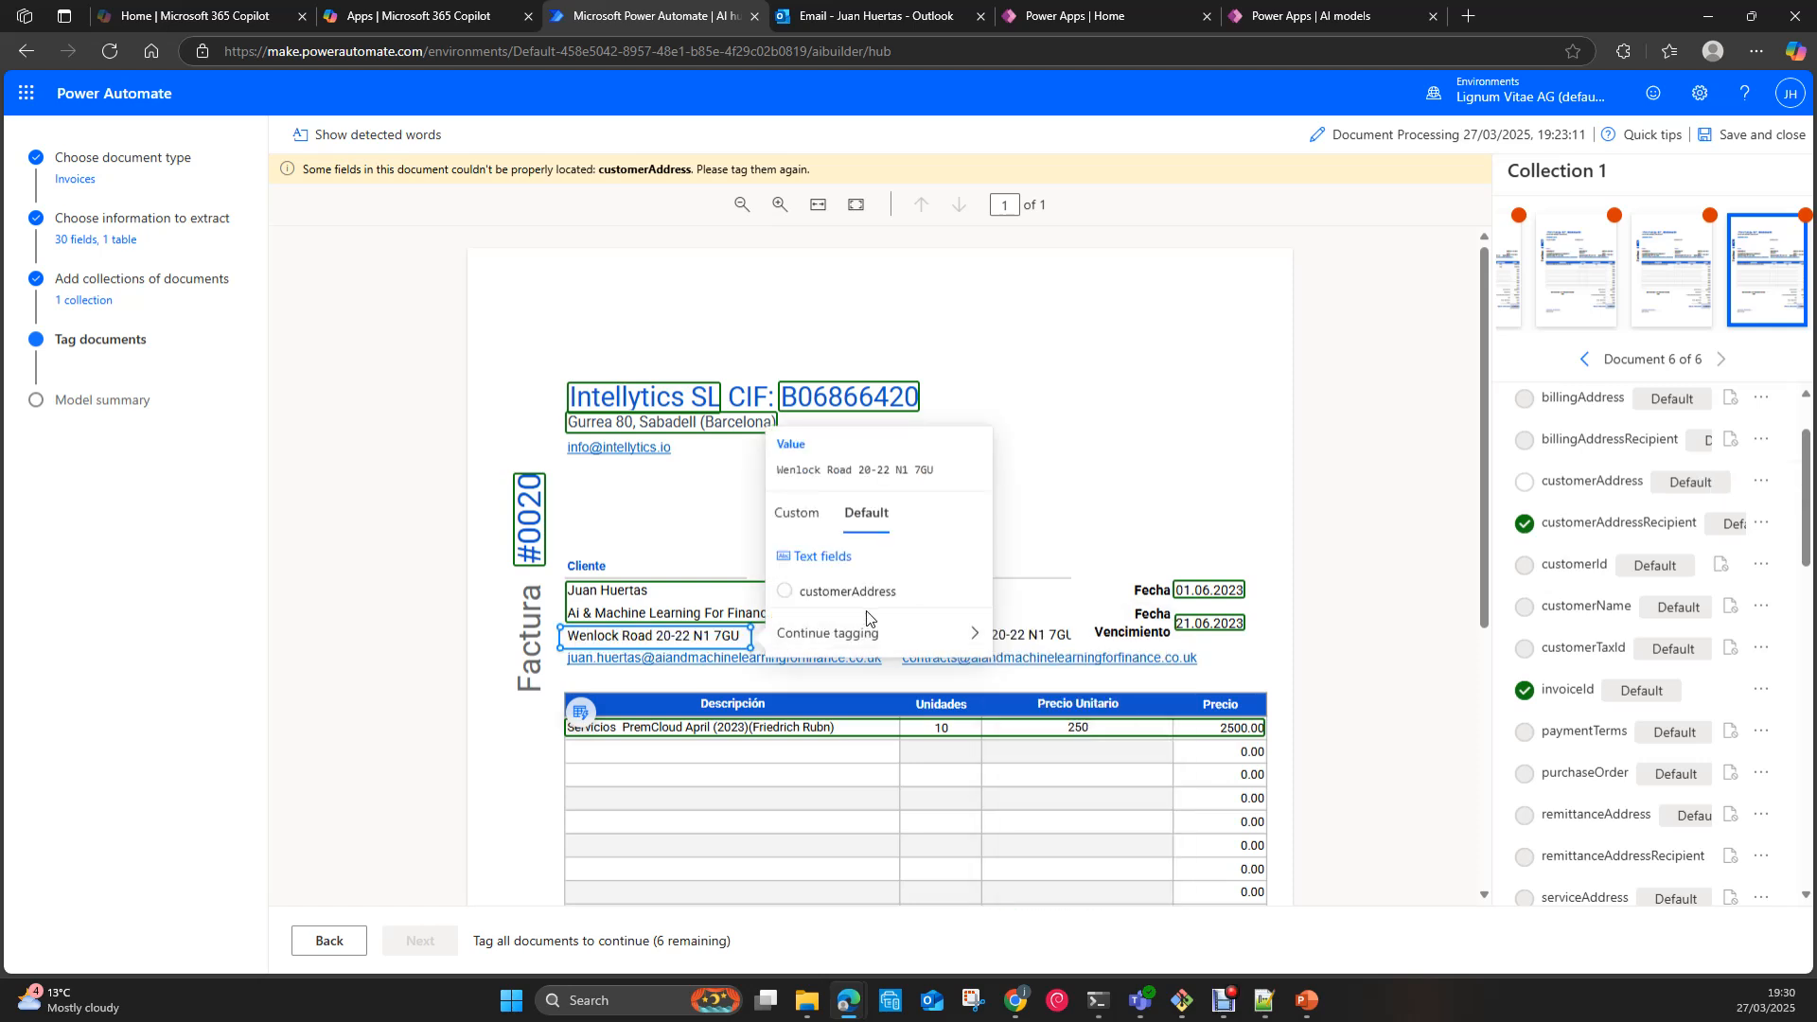
{"action": "left_click", "coordinate": [847, 590]}
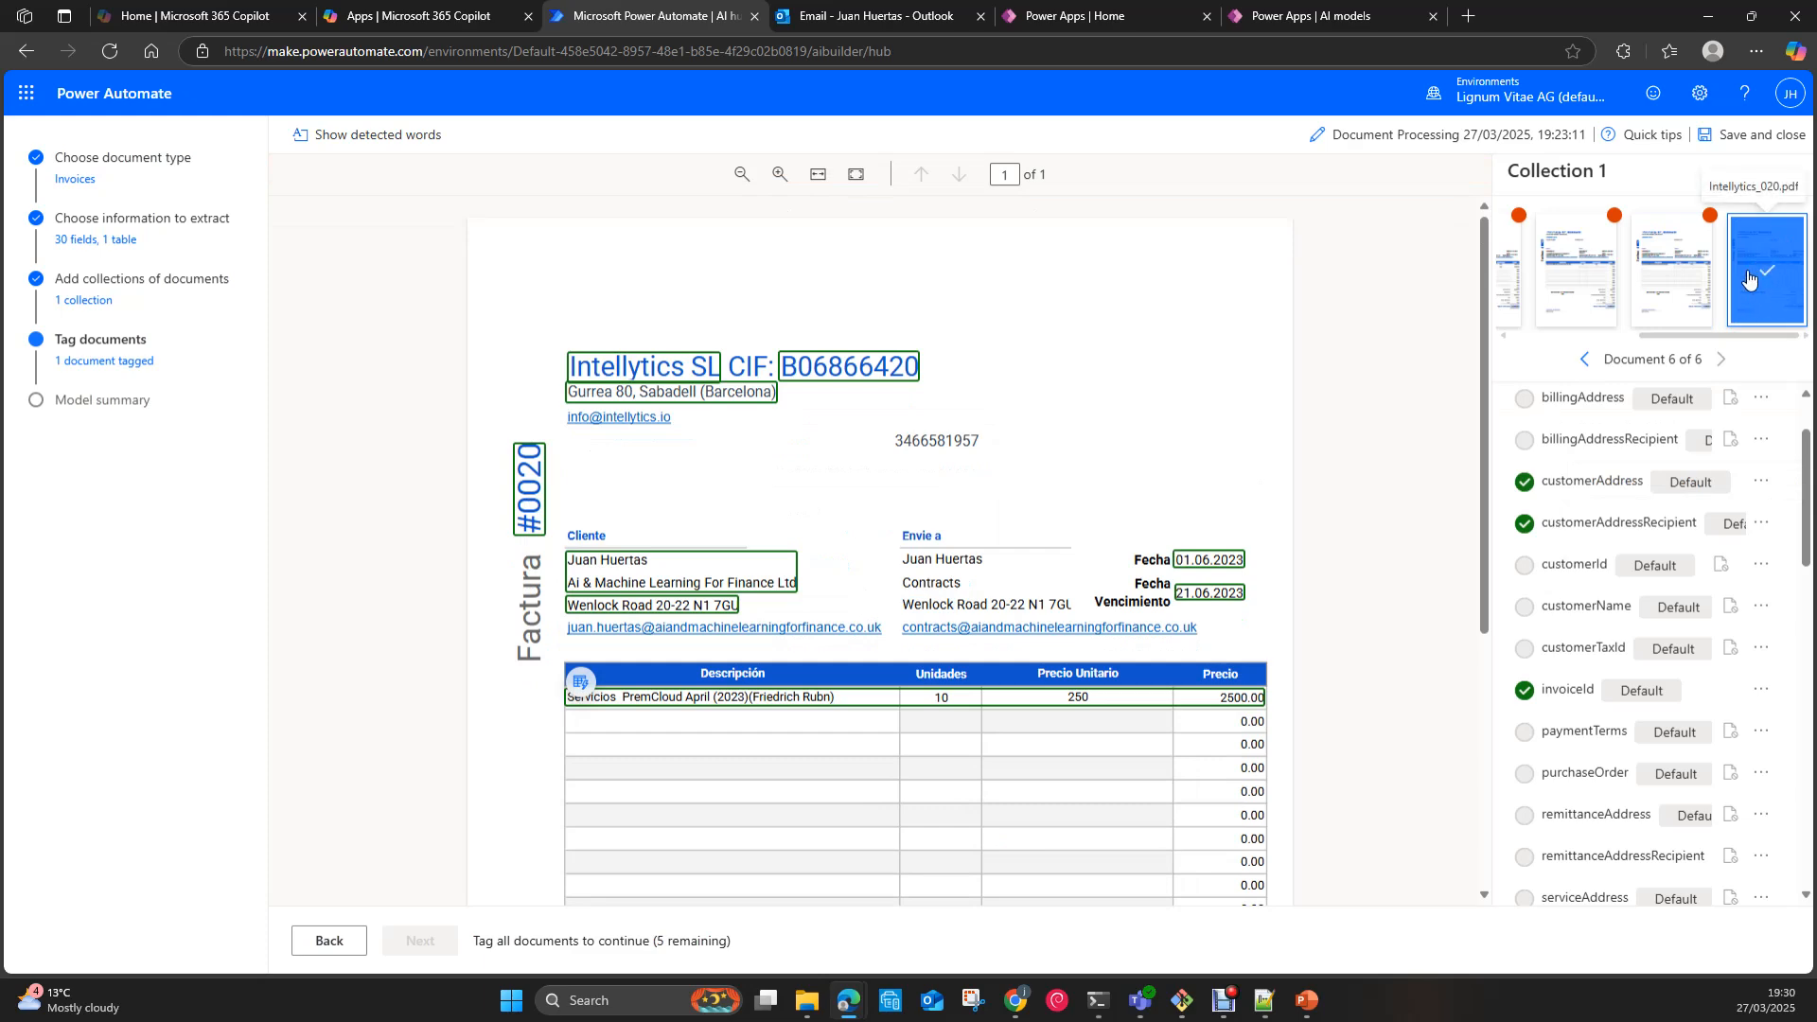
Step: Open document 5 and tag its "Observaciones / Instrucciones de pago: EUR" block as Custom Instructions
{"action": "left_click", "coordinate": [1671, 299]}
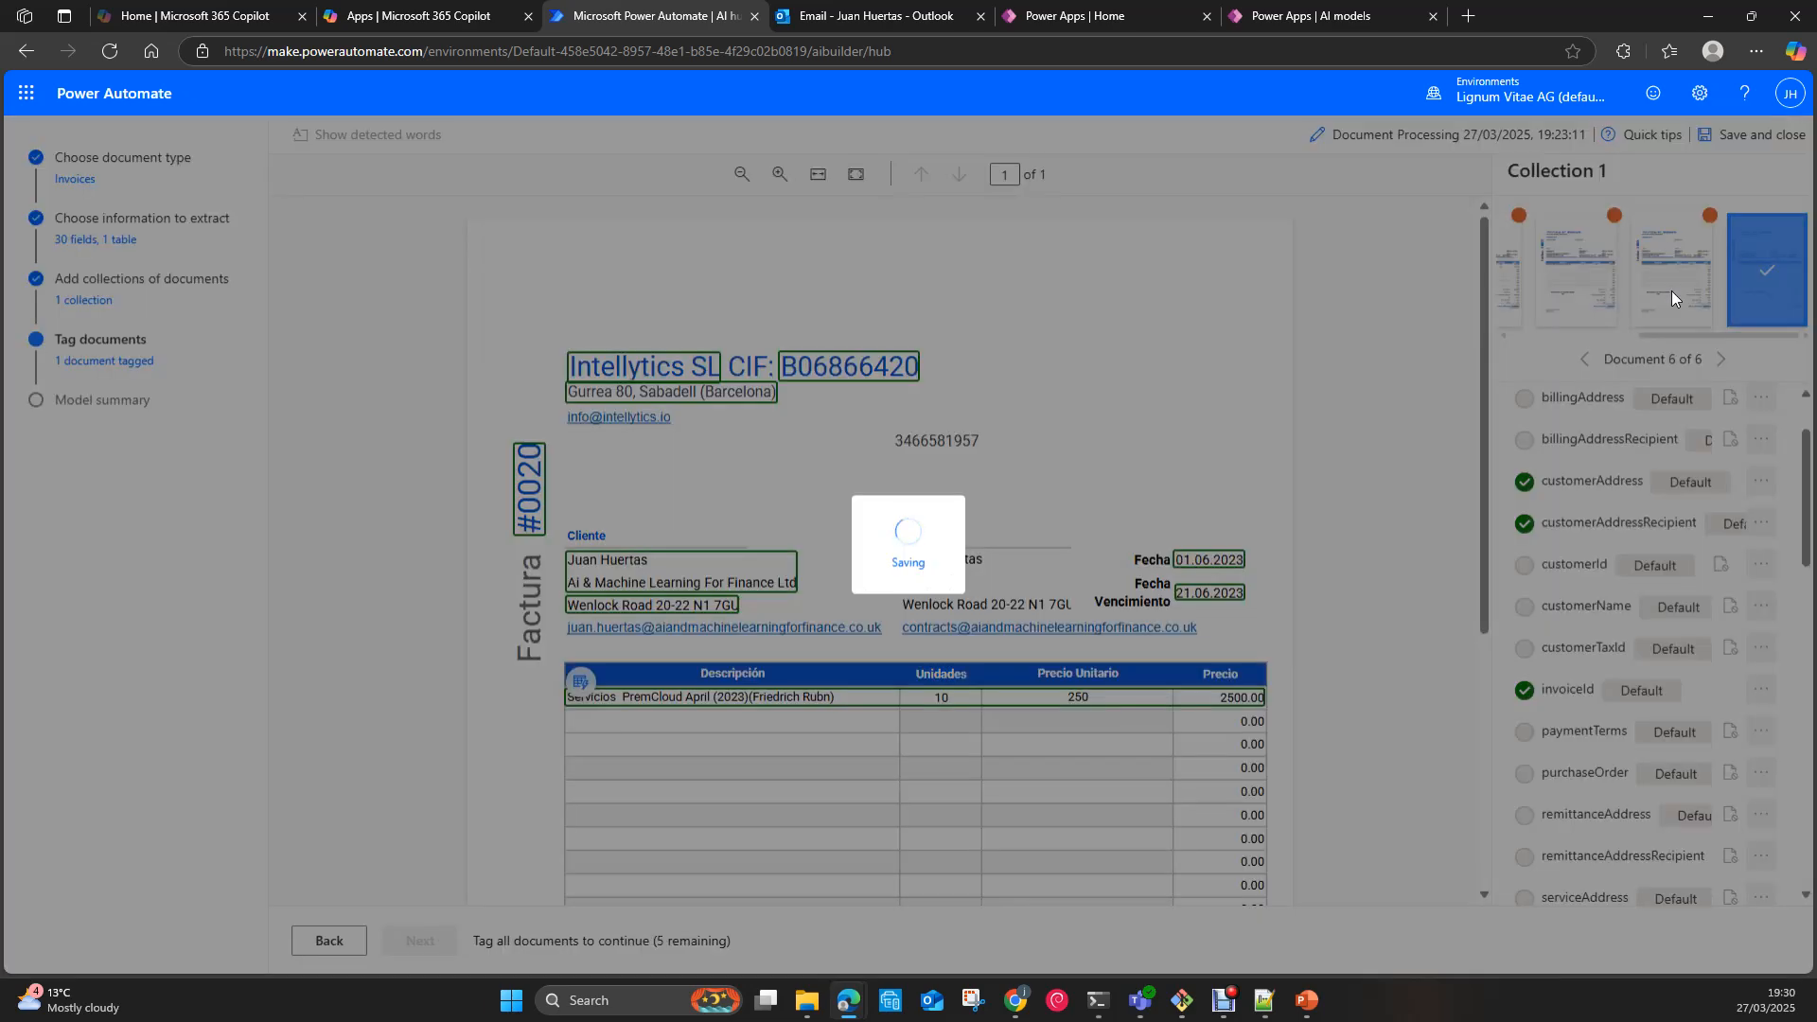
{"action": "scroll", "coordinate": [1384, 566], "scroll_direction": "down", "scroll_amount": 5}
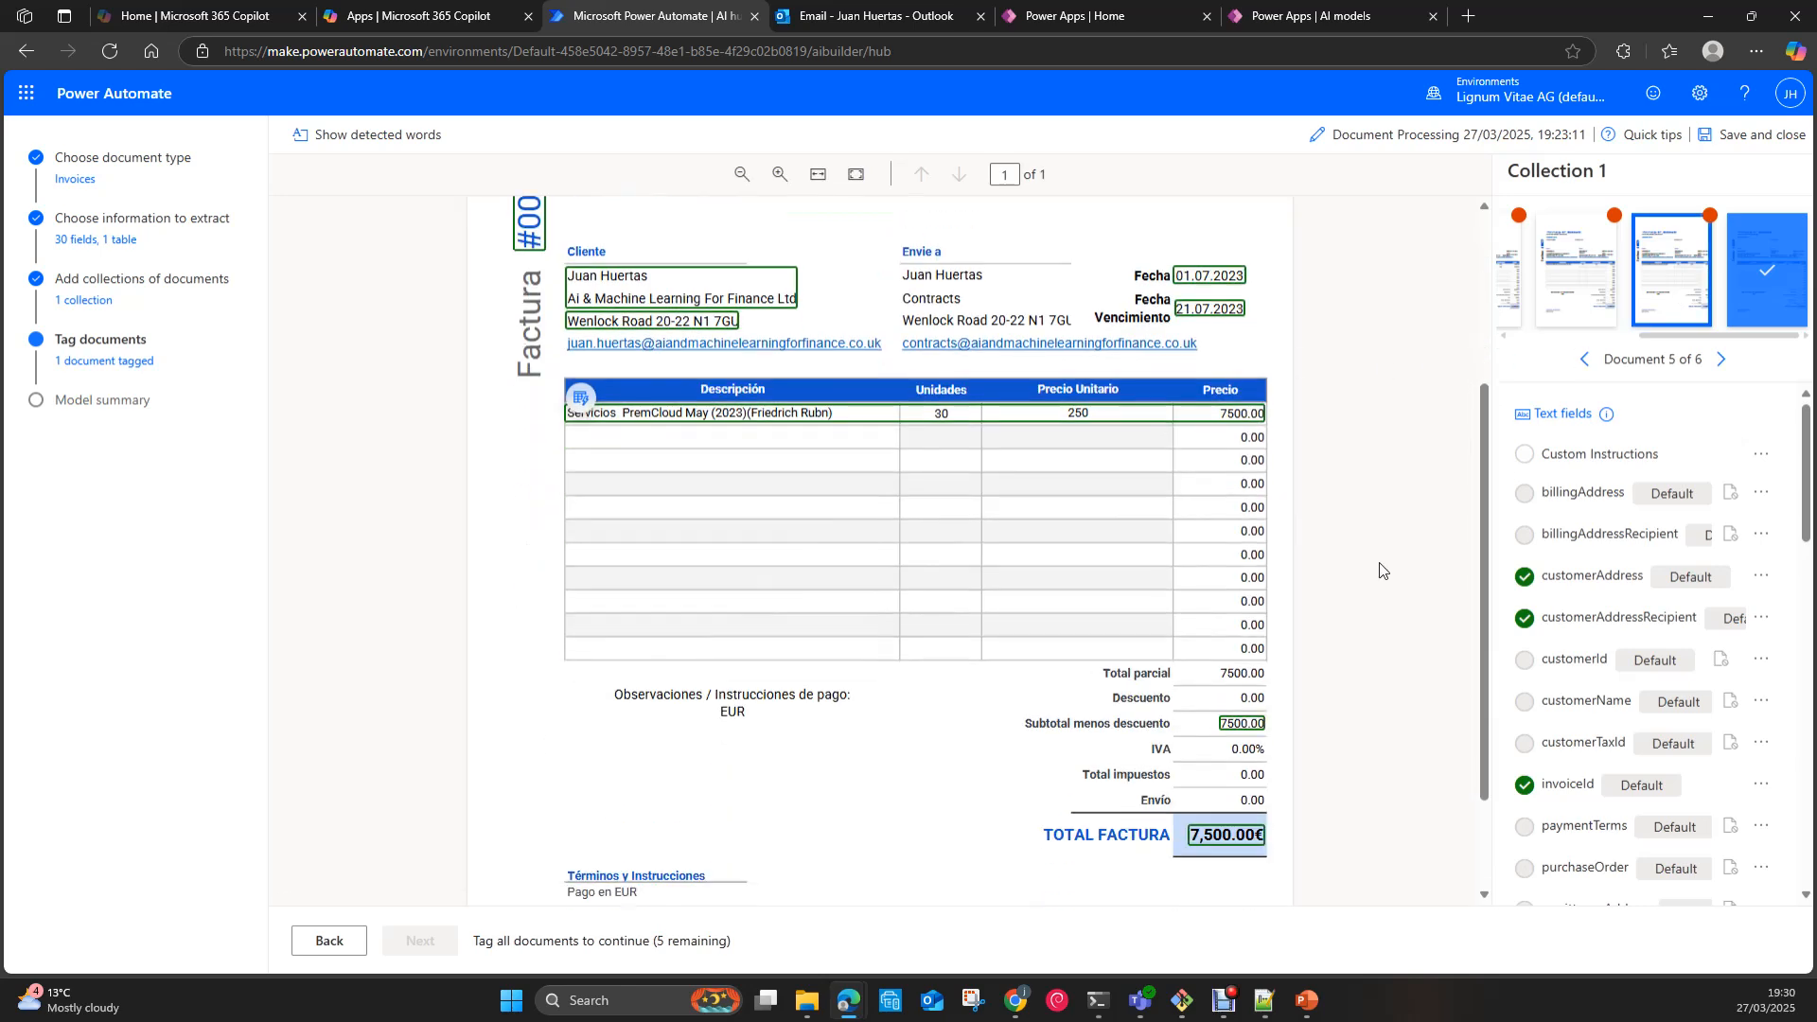
{"action": "left_click_drag", "start_coordinate": [585, 531], "coordinate": [906, 598]}
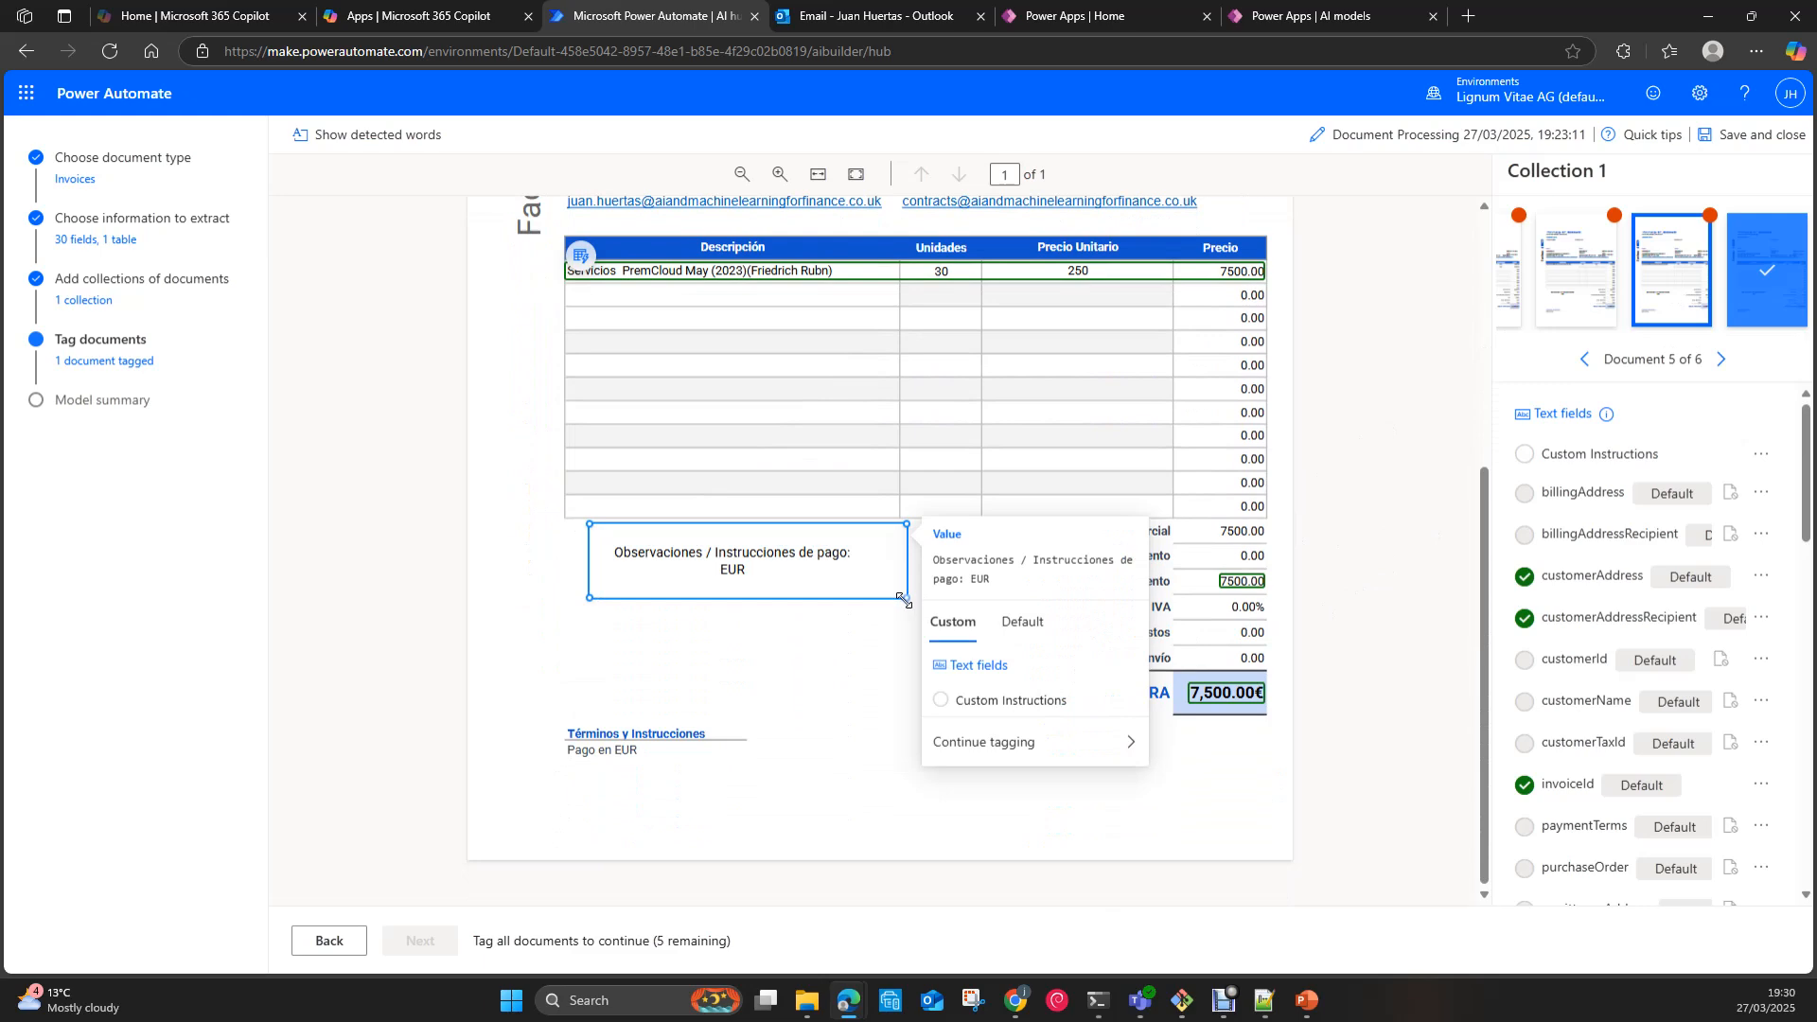
{"action": "left_click", "coordinate": [1026, 700]}
Step: Make the totalTax field available in document 5 and tag the Total impuestos amount with it
{"action": "scroll", "coordinate": [1694, 663], "scroll_direction": "down", "scroll_amount": 6}
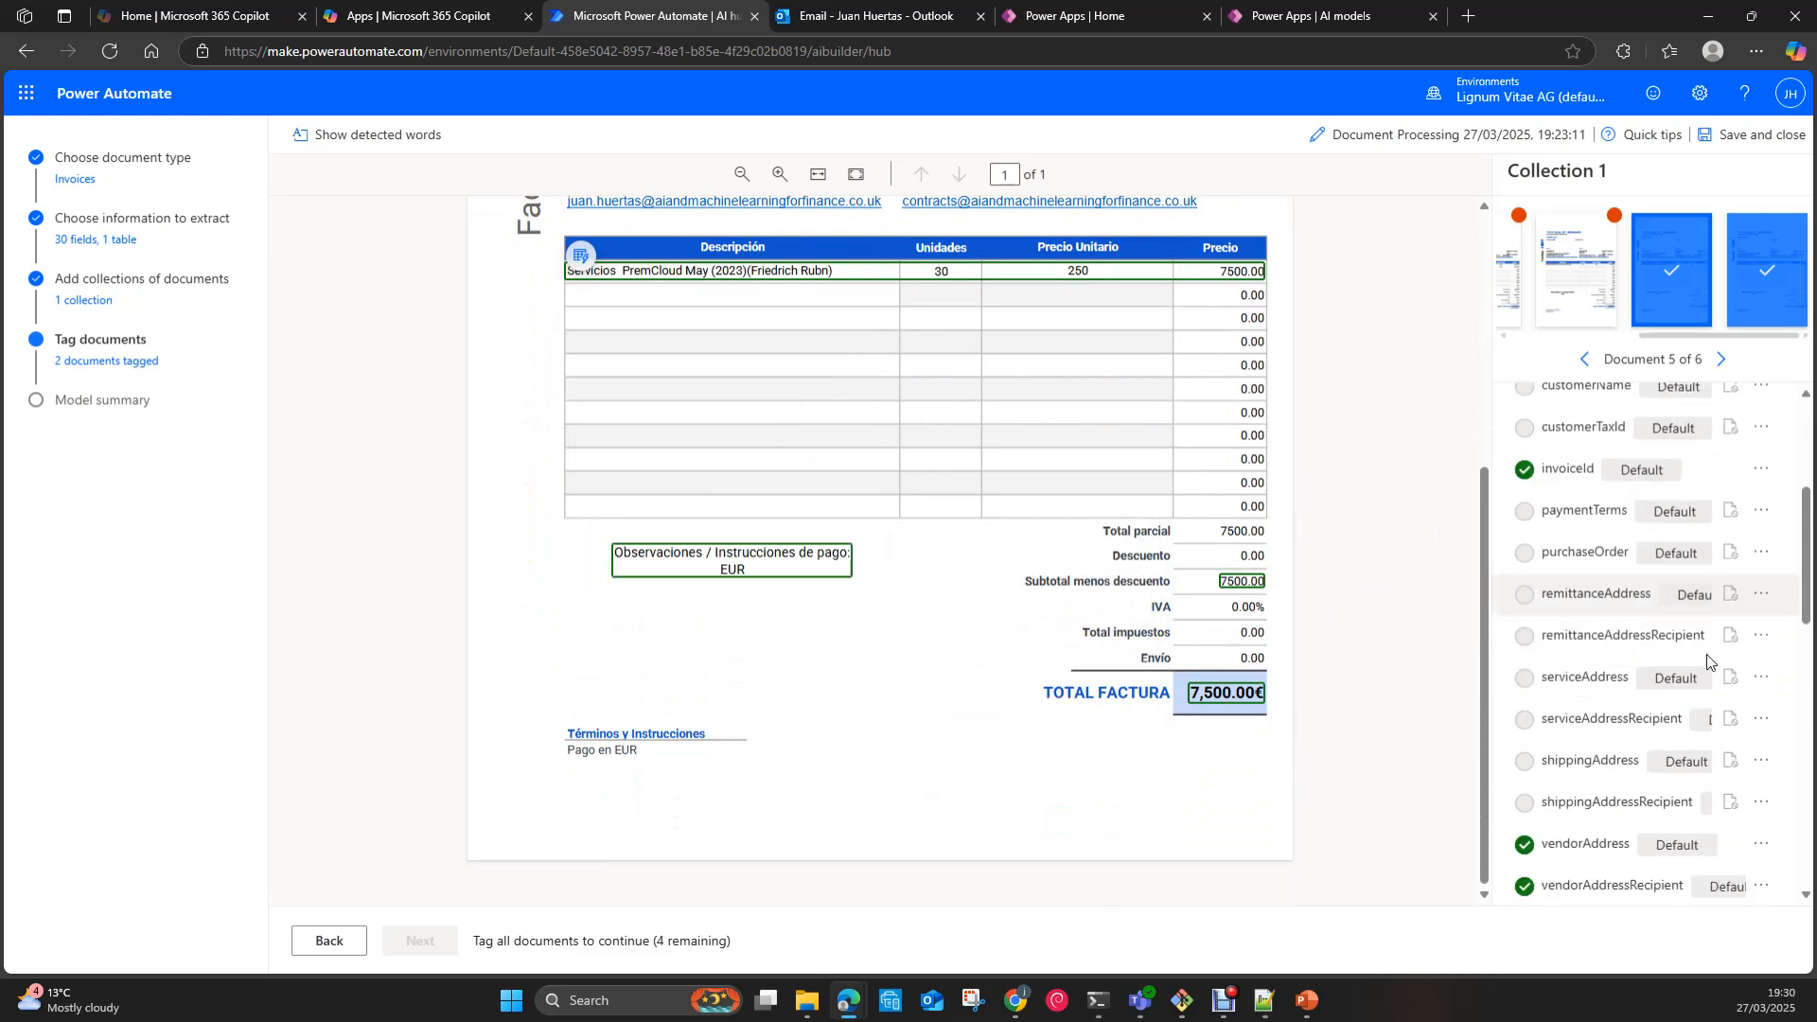
{"action": "scroll", "coordinate": [1708, 659], "scroll_direction": "down", "scroll_amount": 4}
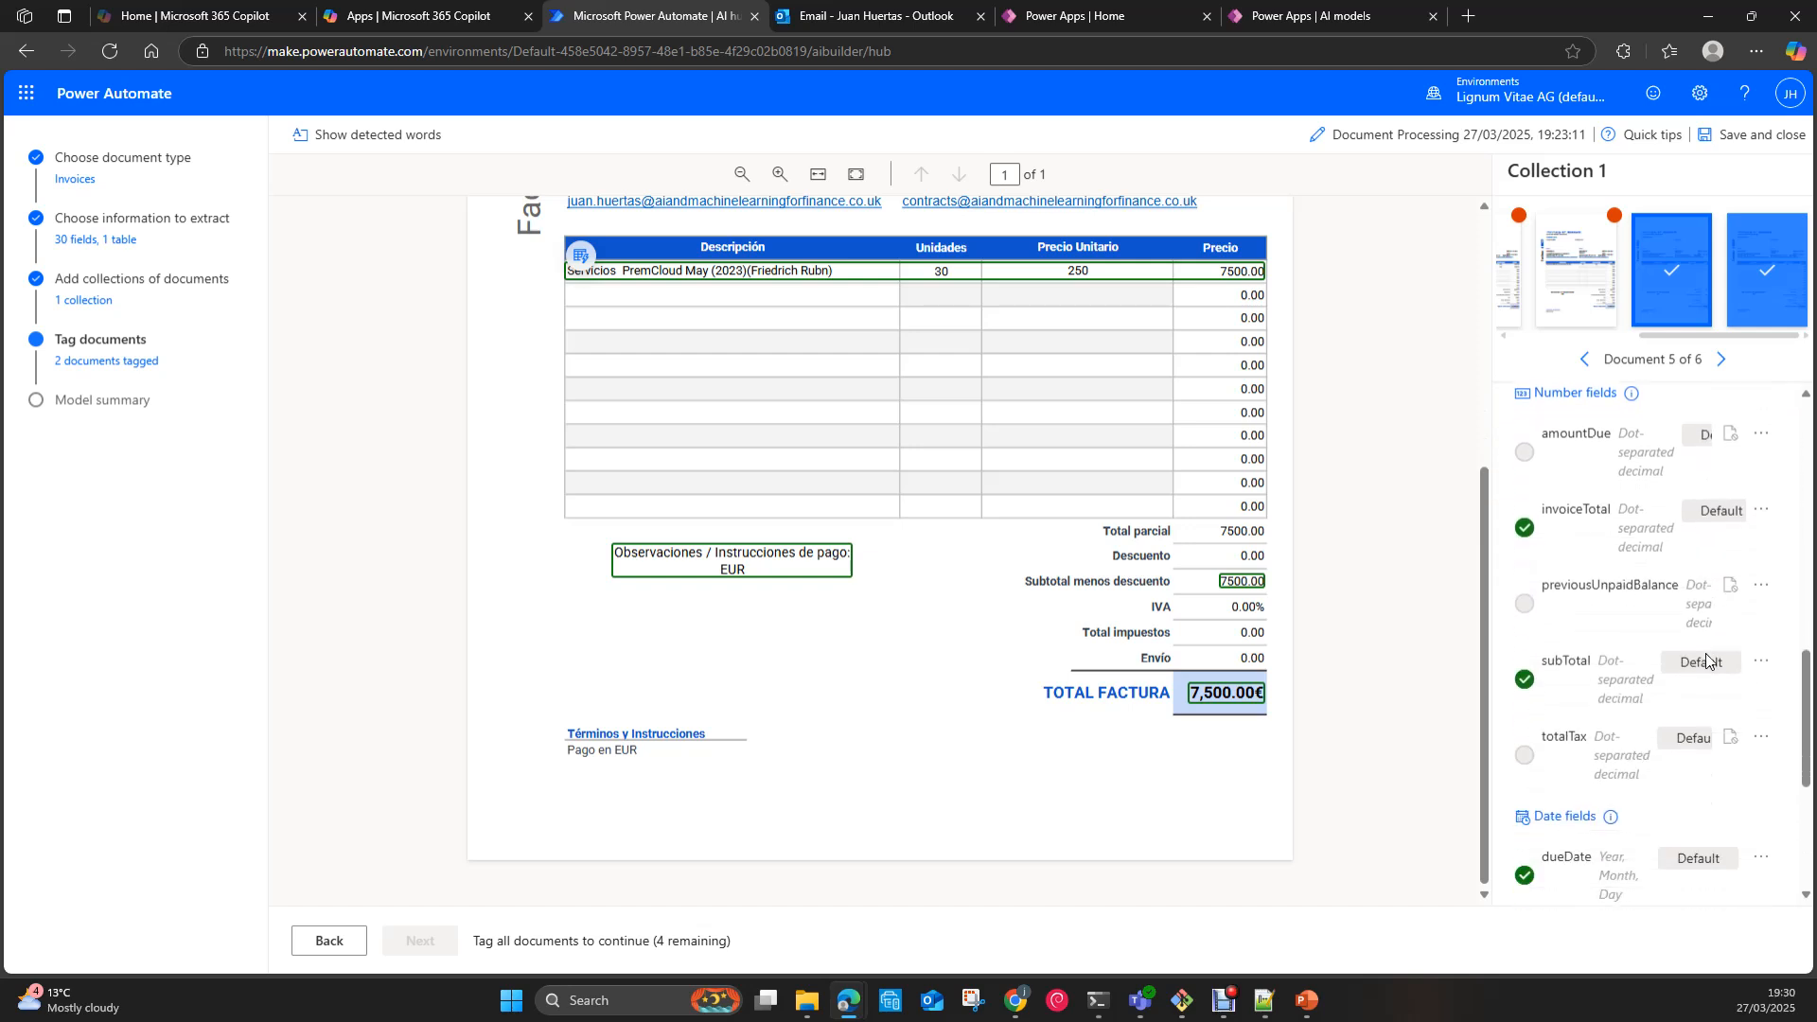
{"action": "left_click", "coordinate": [1767, 738]}
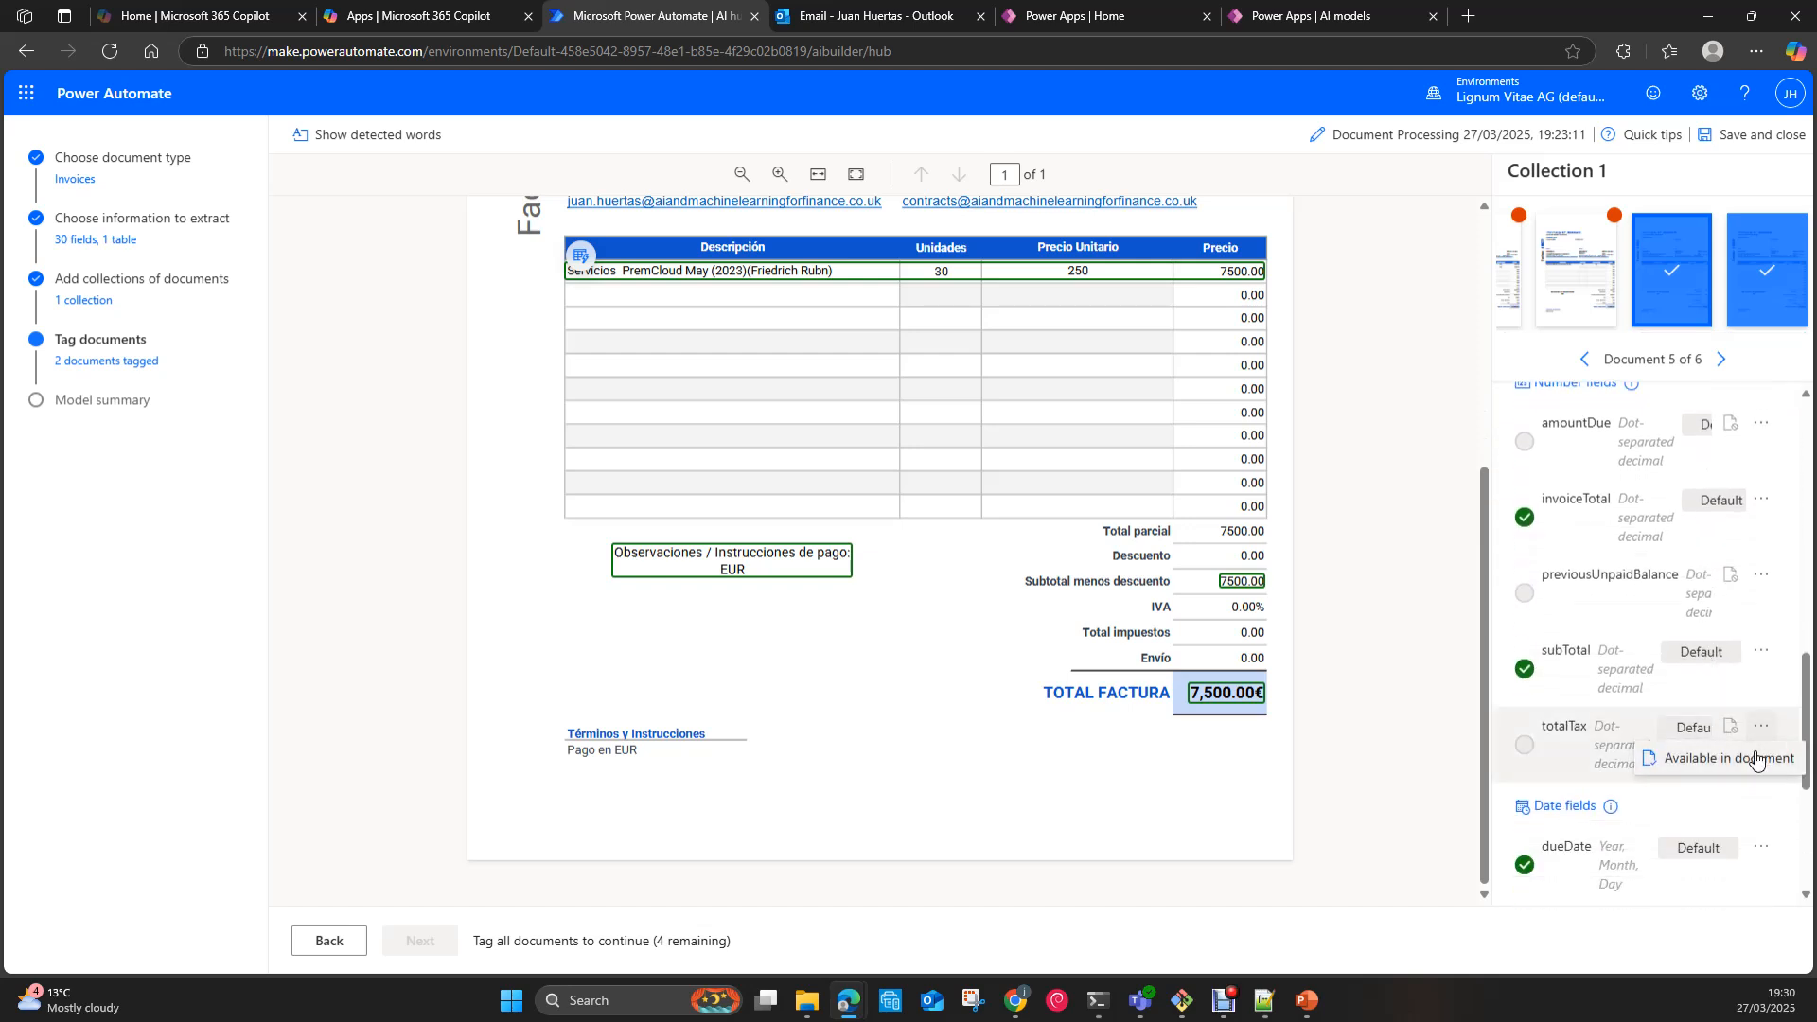
{"action": "left_click", "coordinate": [1746, 757]}
{"action": "left_click_drag", "start_coordinate": [1220, 623], "coordinate": [1268, 641]}
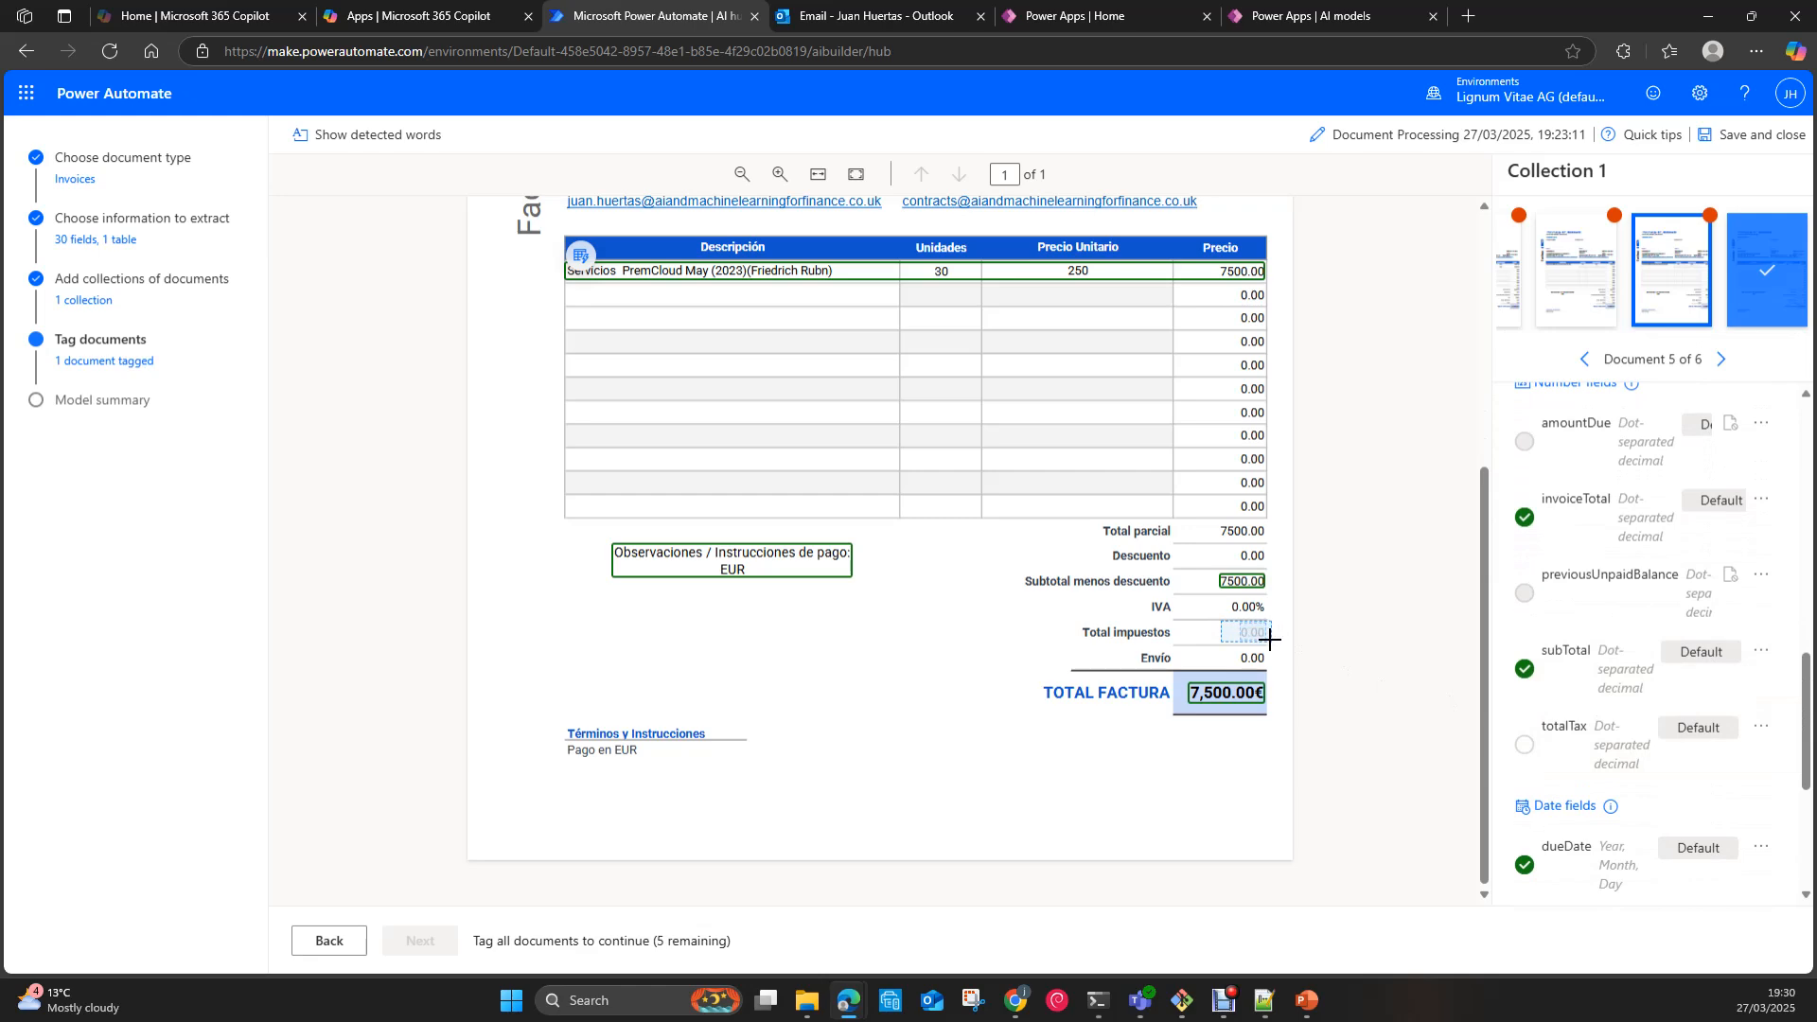
{"action": "left_click", "coordinate": [1057, 587]}
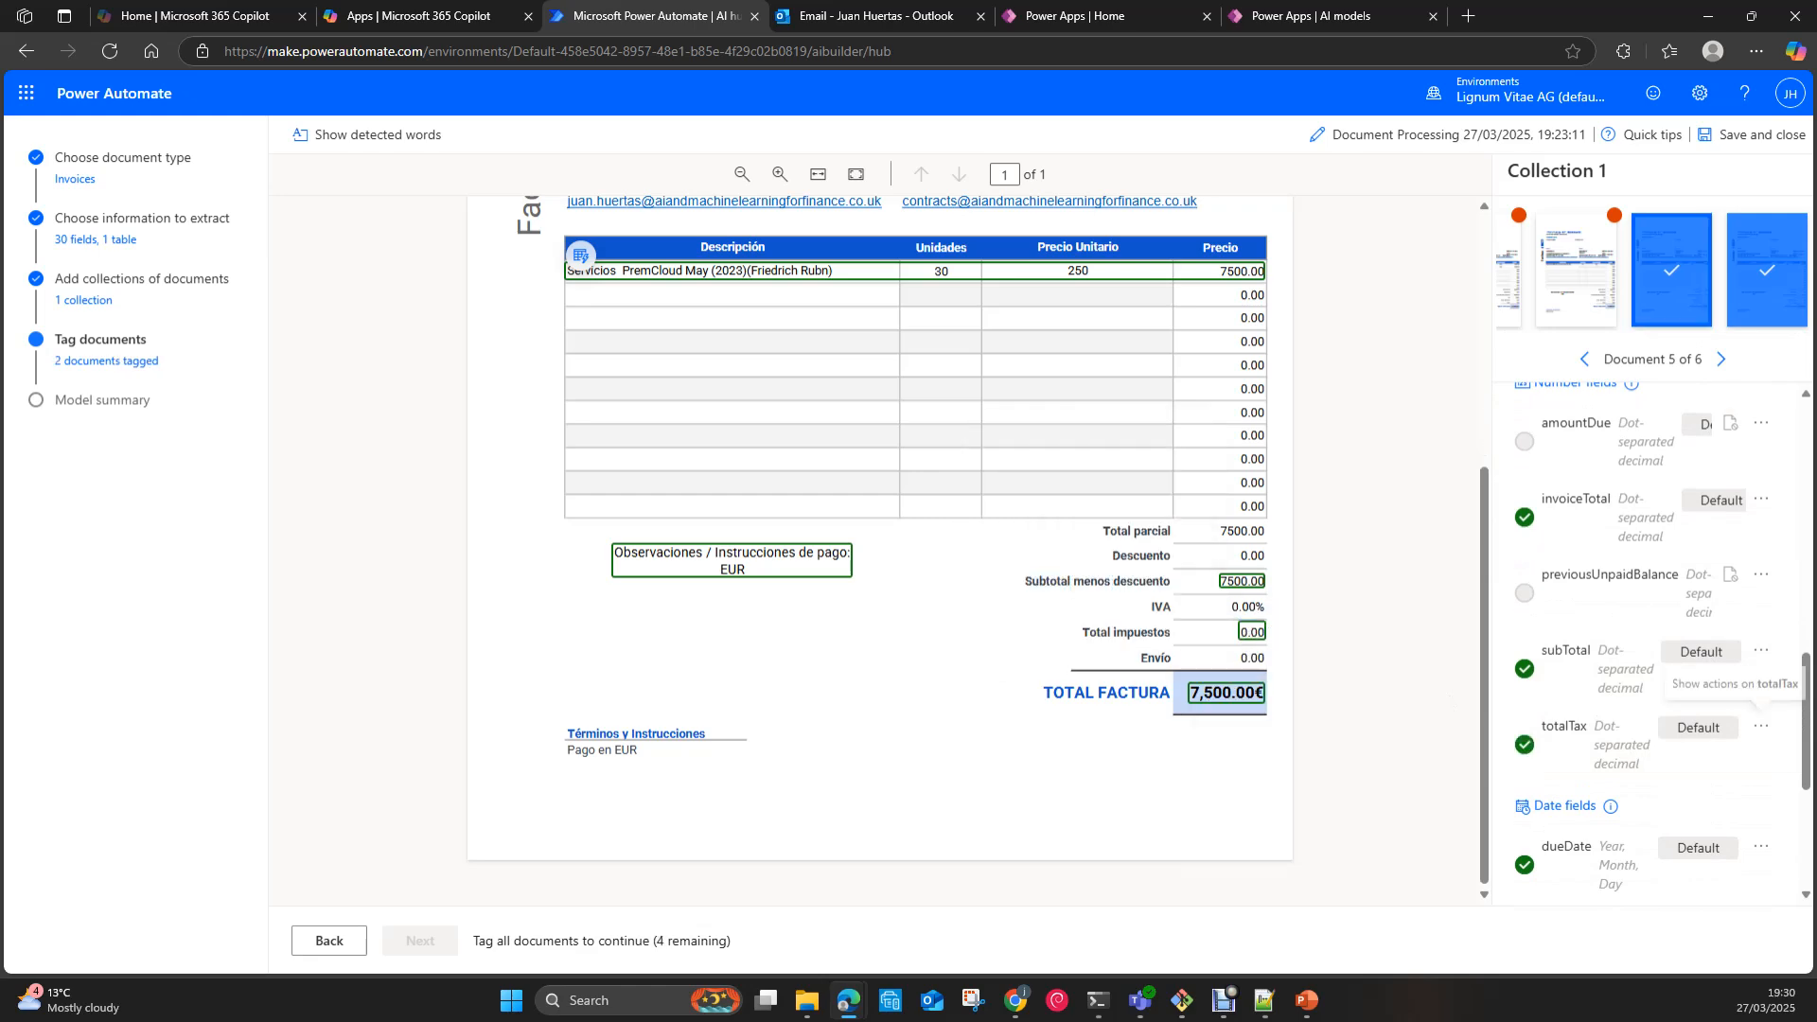
Step: Open document 4 and tag its "Observaciones / Instrucciones de pago: EUR" block as Custom Instructions
{"action": "left_click", "coordinate": [1560, 288]}
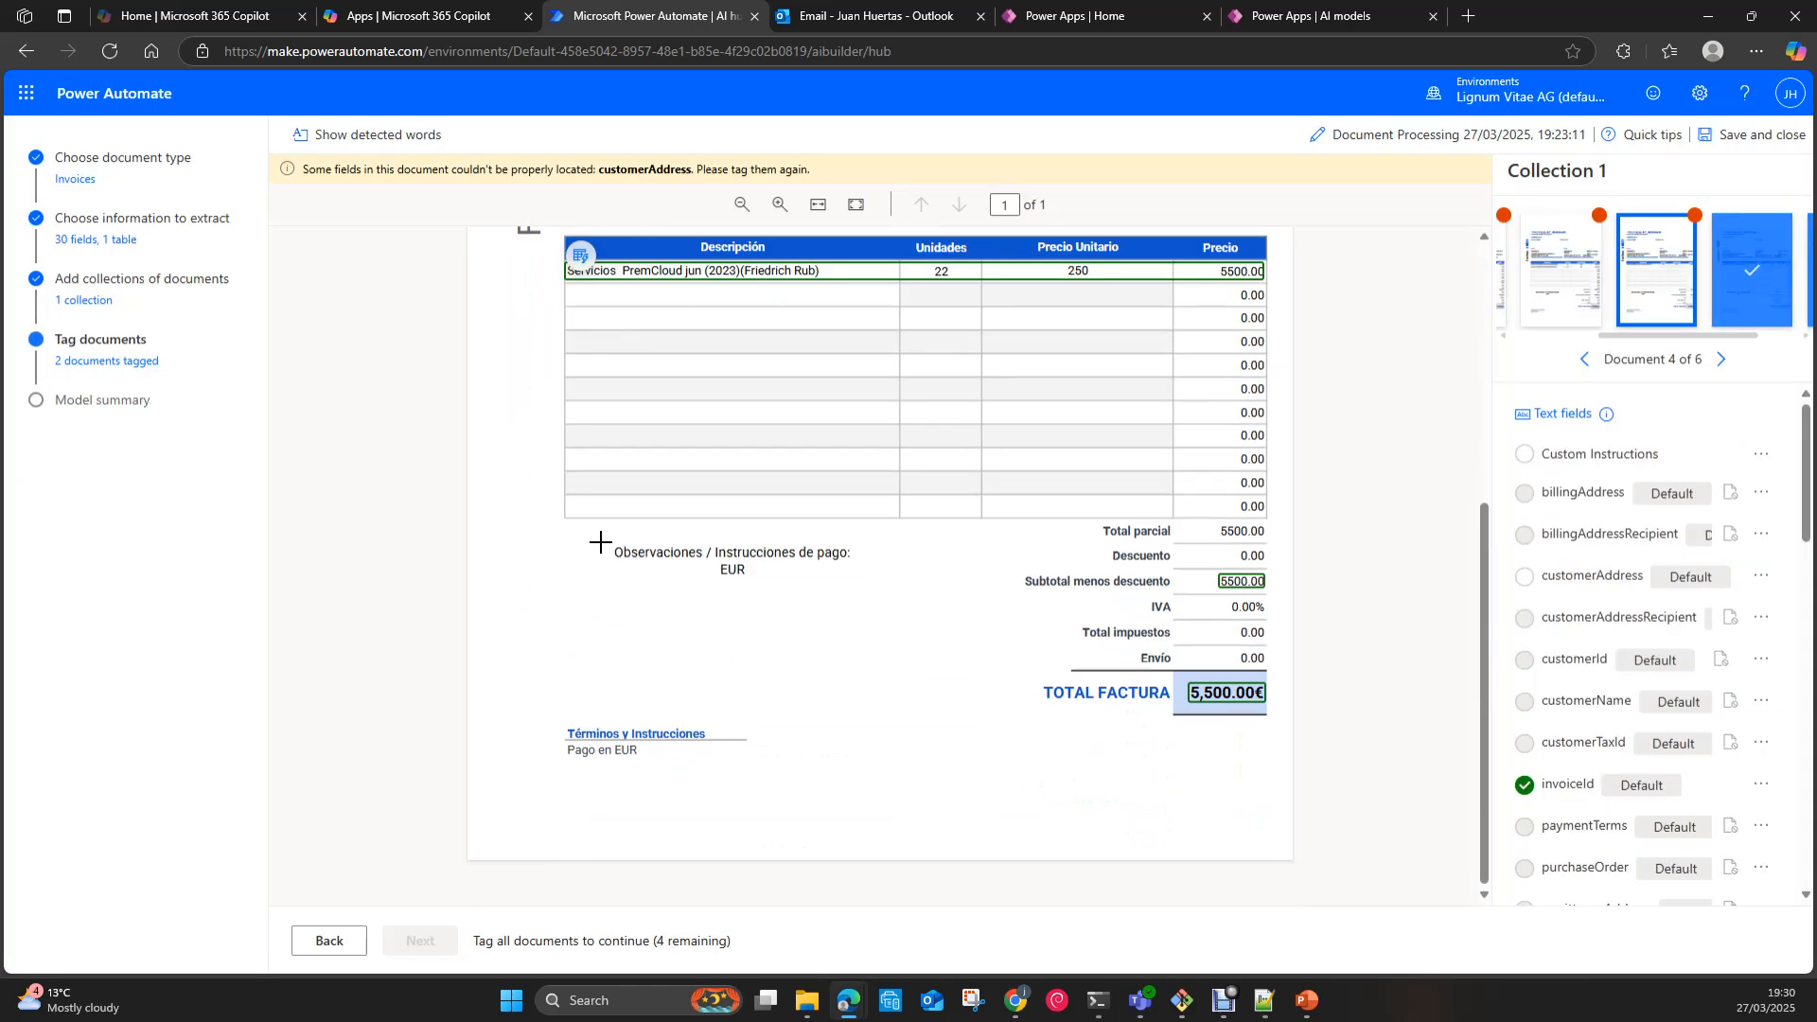
{"action": "left_click_drag", "start_coordinate": [597, 530], "coordinate": [887, 596]}
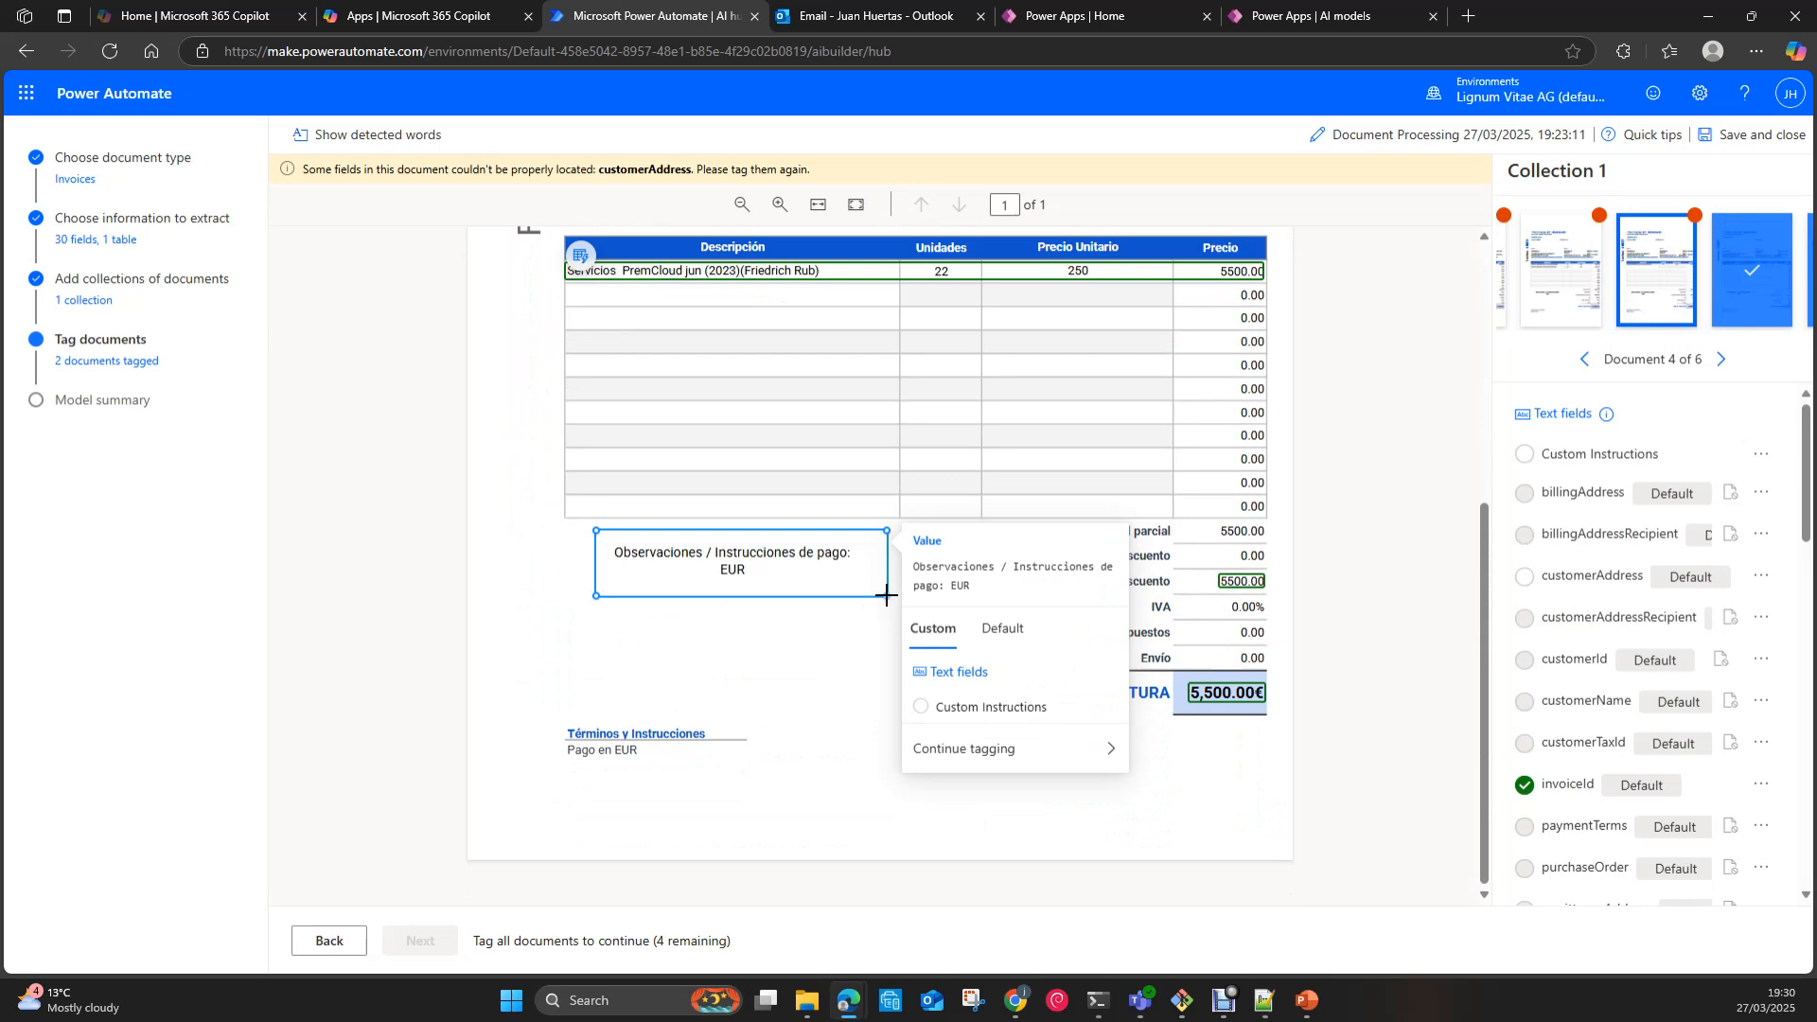
{"action": "left_click", "coordinate": [994, 726]}
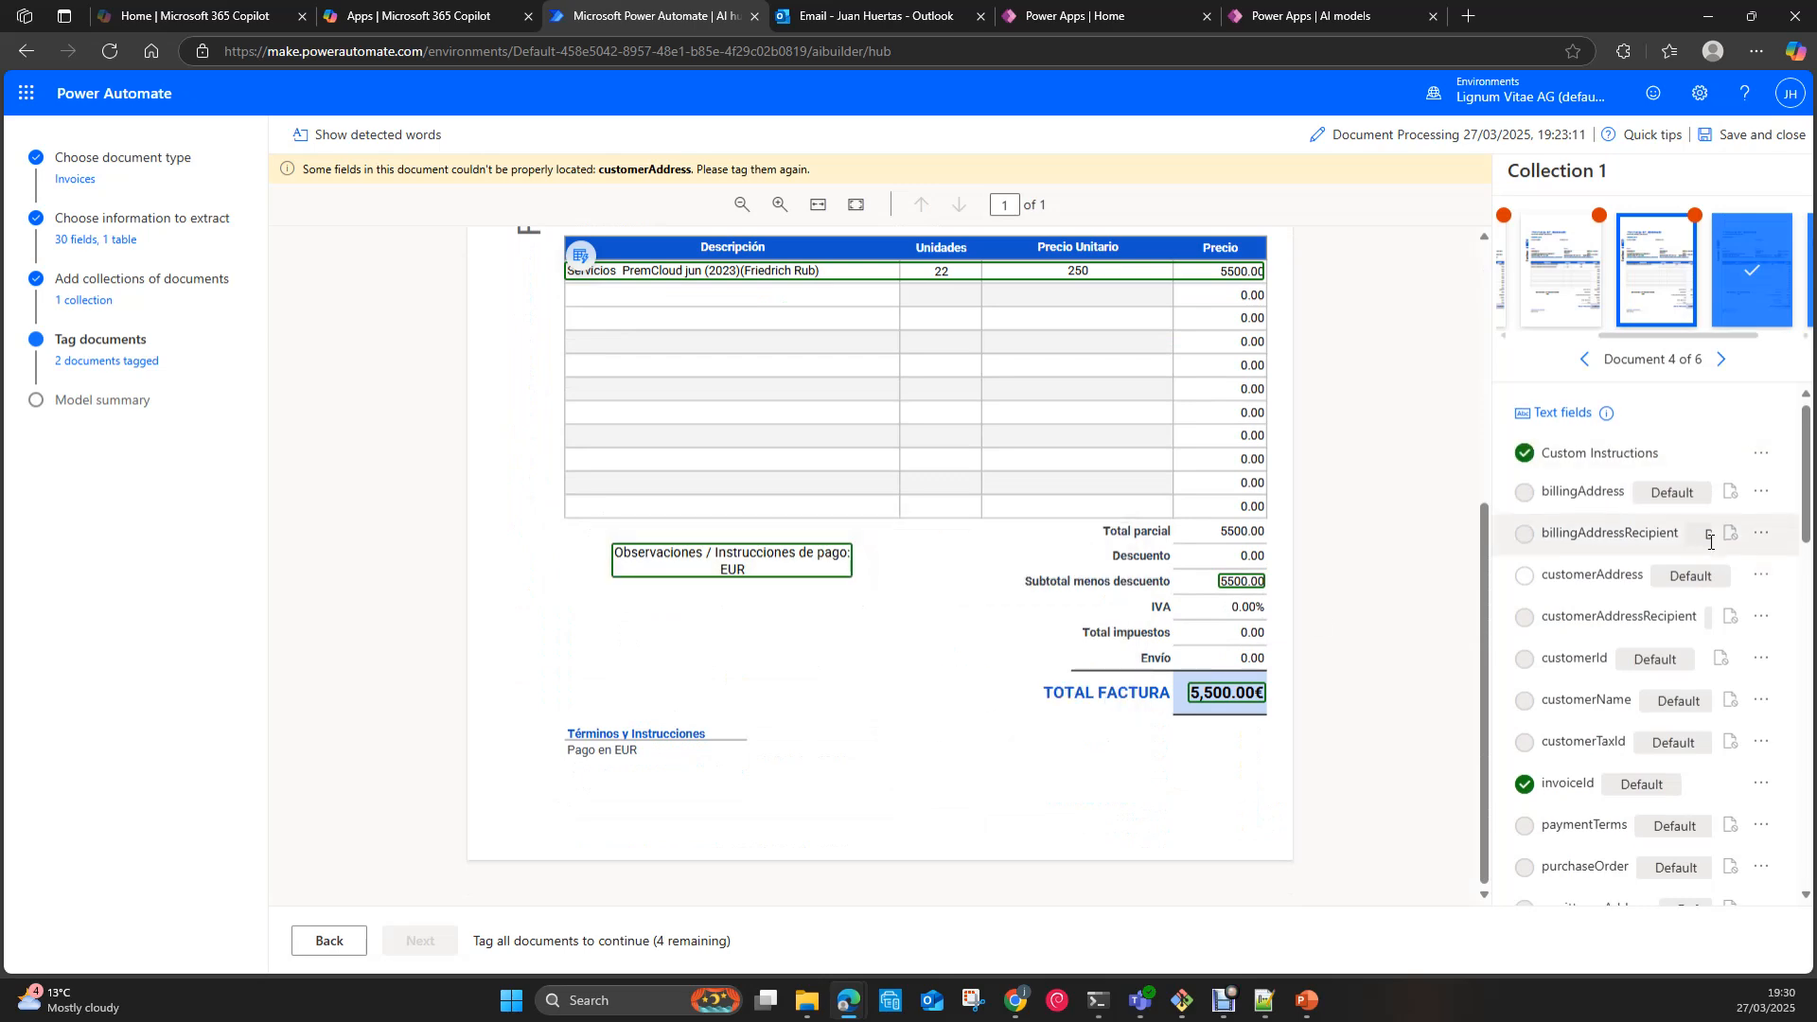
Step: Tag the Total impuestos amount in document 4 as totalTax
{"action": "scroll", "coordinate": [1714, 549], "scroll_direction": "down", "scroll_amount": 4}
{"action": "scroll", "coordinate": [1703, 683], "scroll_direction": "down", "scroll_amount": 5}
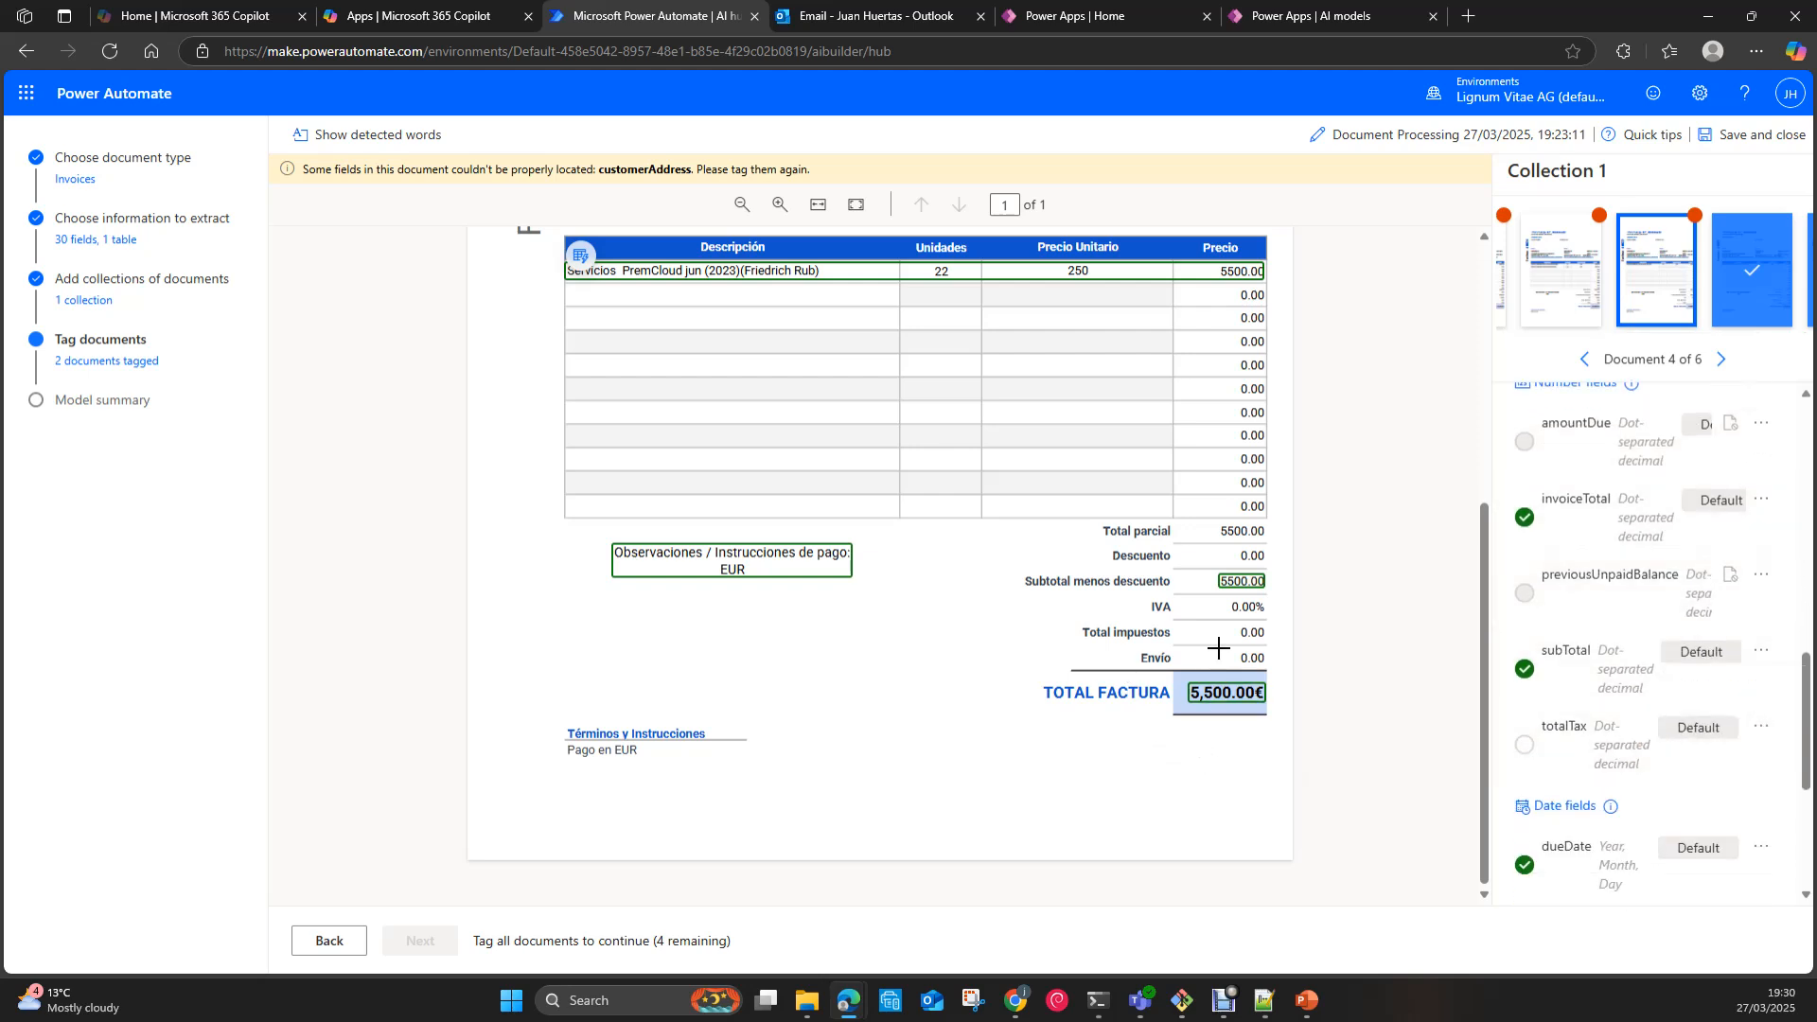
{"action": "left_click_drag", "start_coordinate": [1235, 637], "coordinate": [1275, 642]}
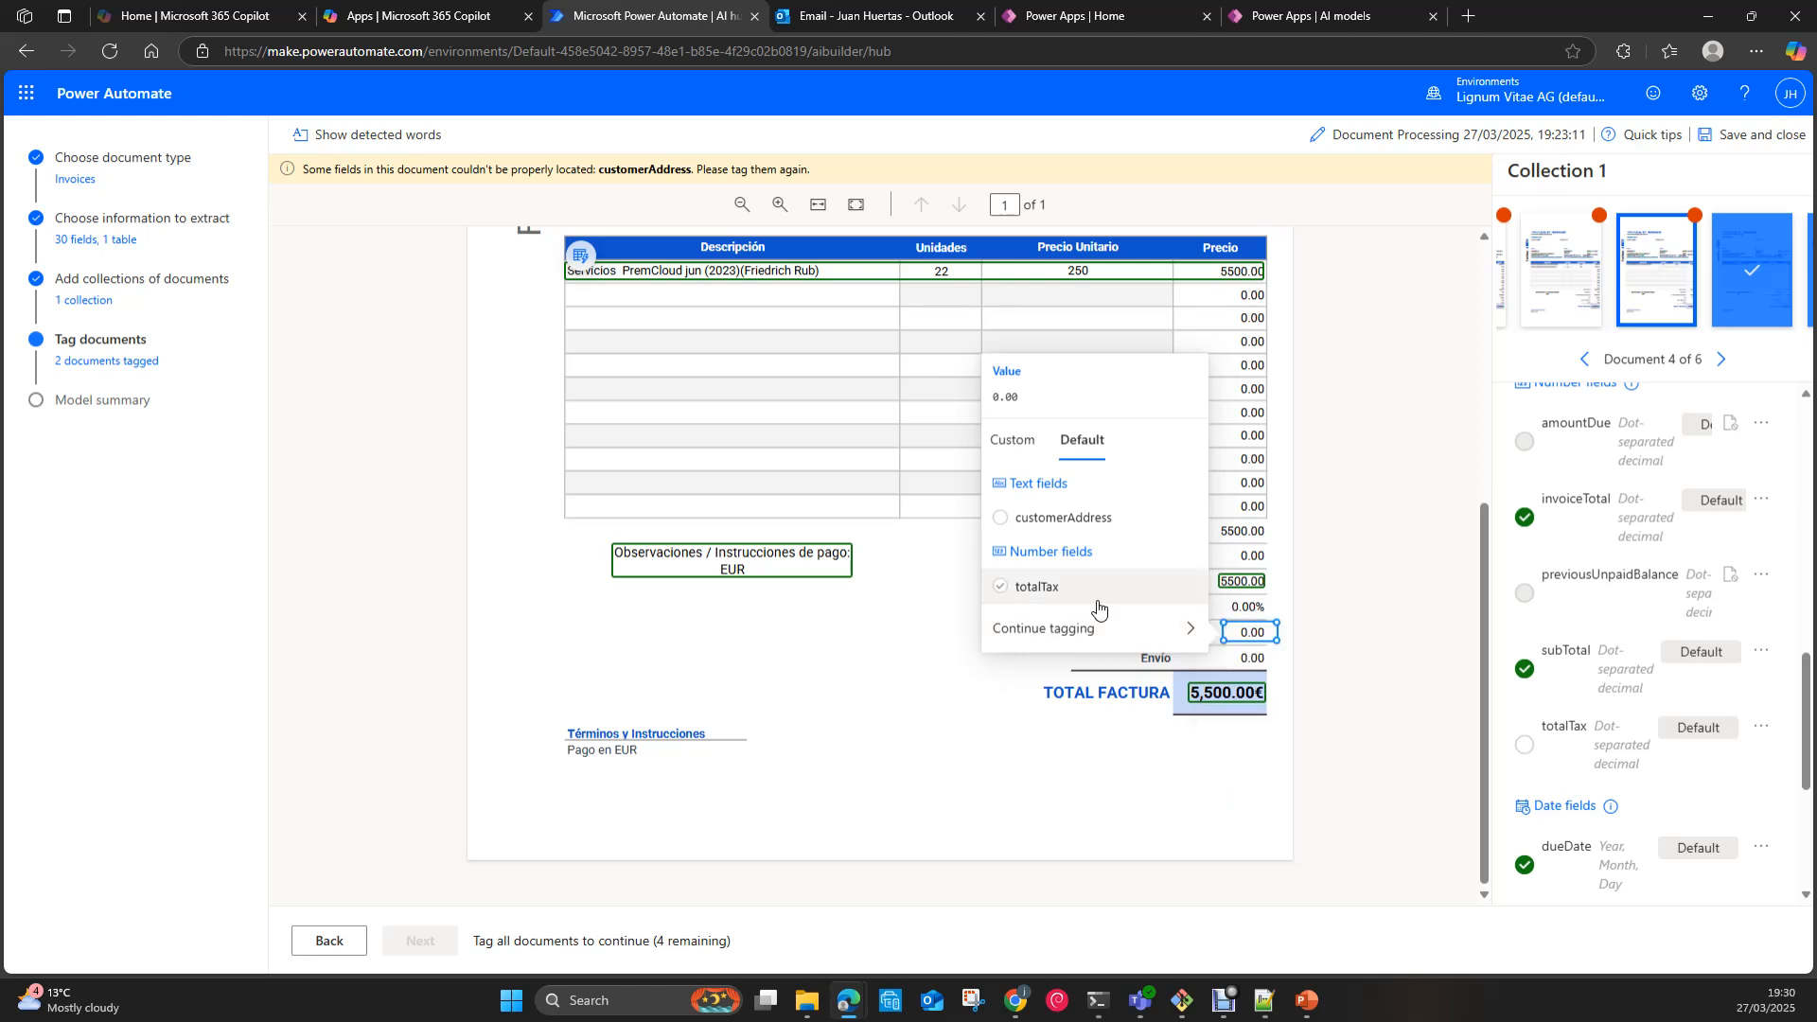
{"action": "left_click", "coordinate": [1060, 587]}
Step: Make customerAddressRecipient available in document 4, tag the Cliente contact and company lines with it, and tag the street address below as customerAddress
{"action": "scroll", "coordinate": [1381, 477], "scroll_direction": "up", "scroll_amount": 4}
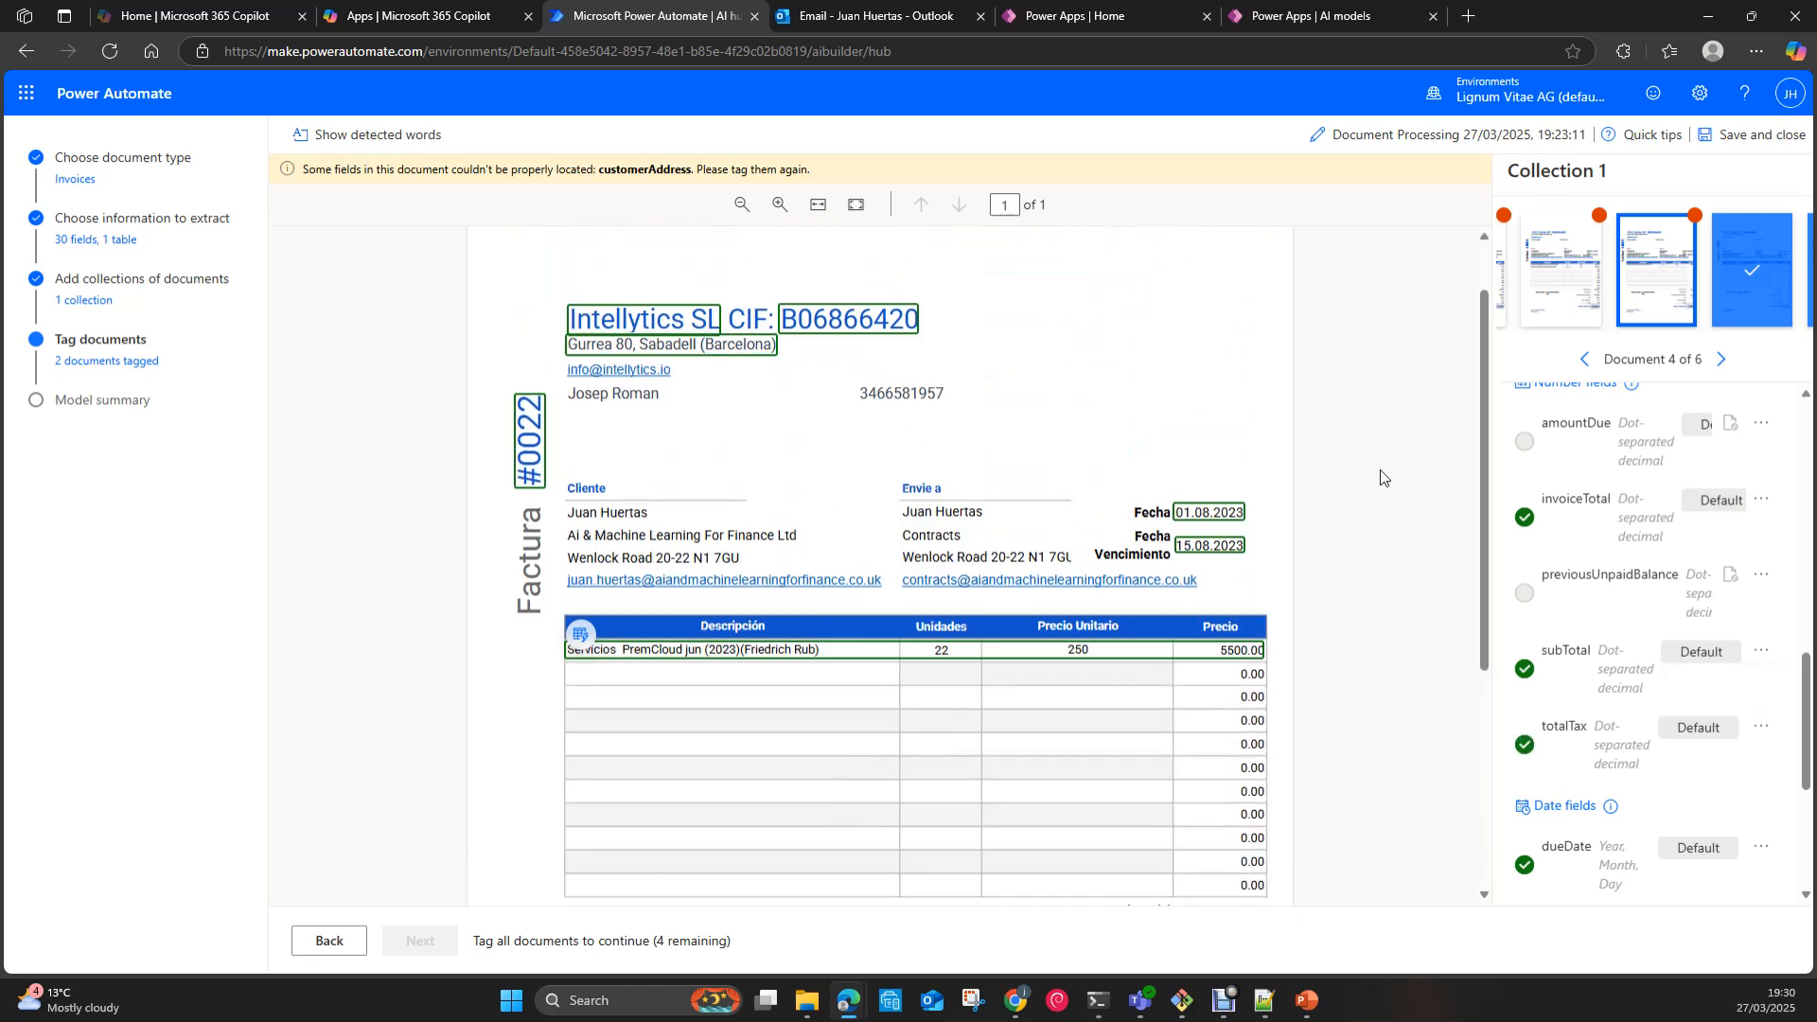
{"action": "scroll", "coordinate": [1707, 556], "scroll_direction": "up", "scroll_amount": 4}
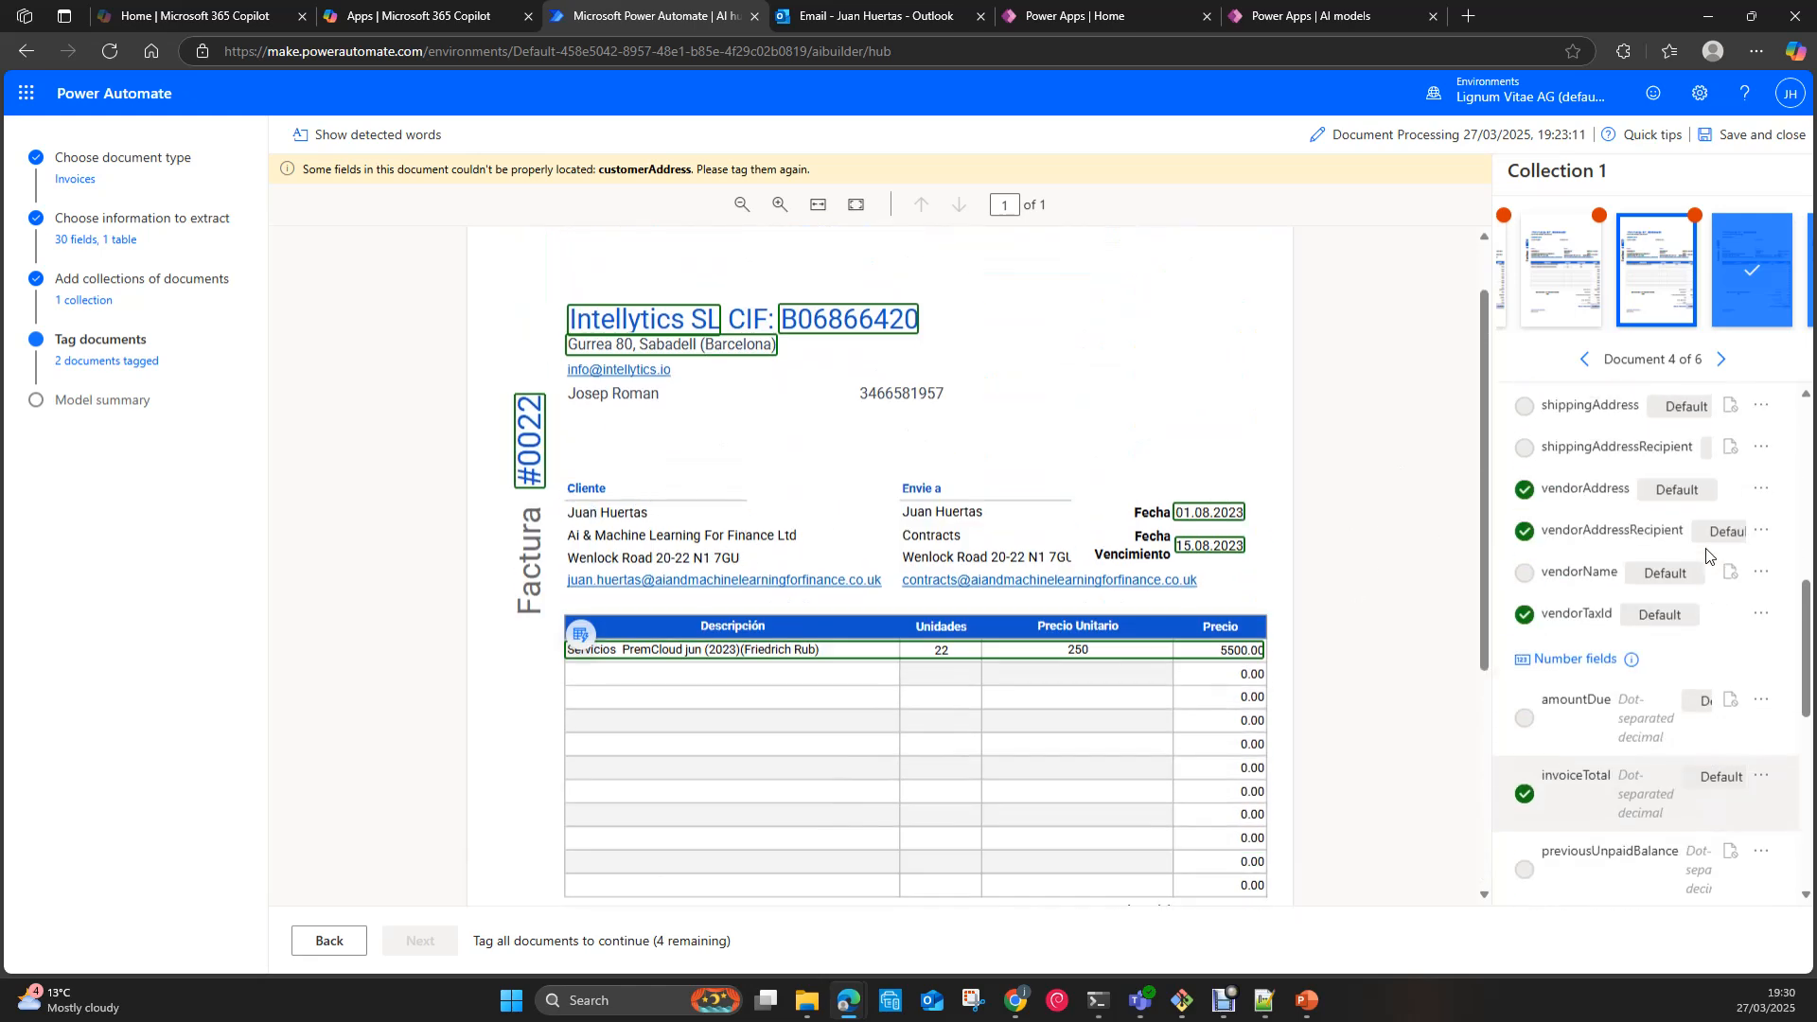
{"action": "scroll", "coordinate": [1708, 556], "scroll_direction": "up", "scroll_amount": 6}
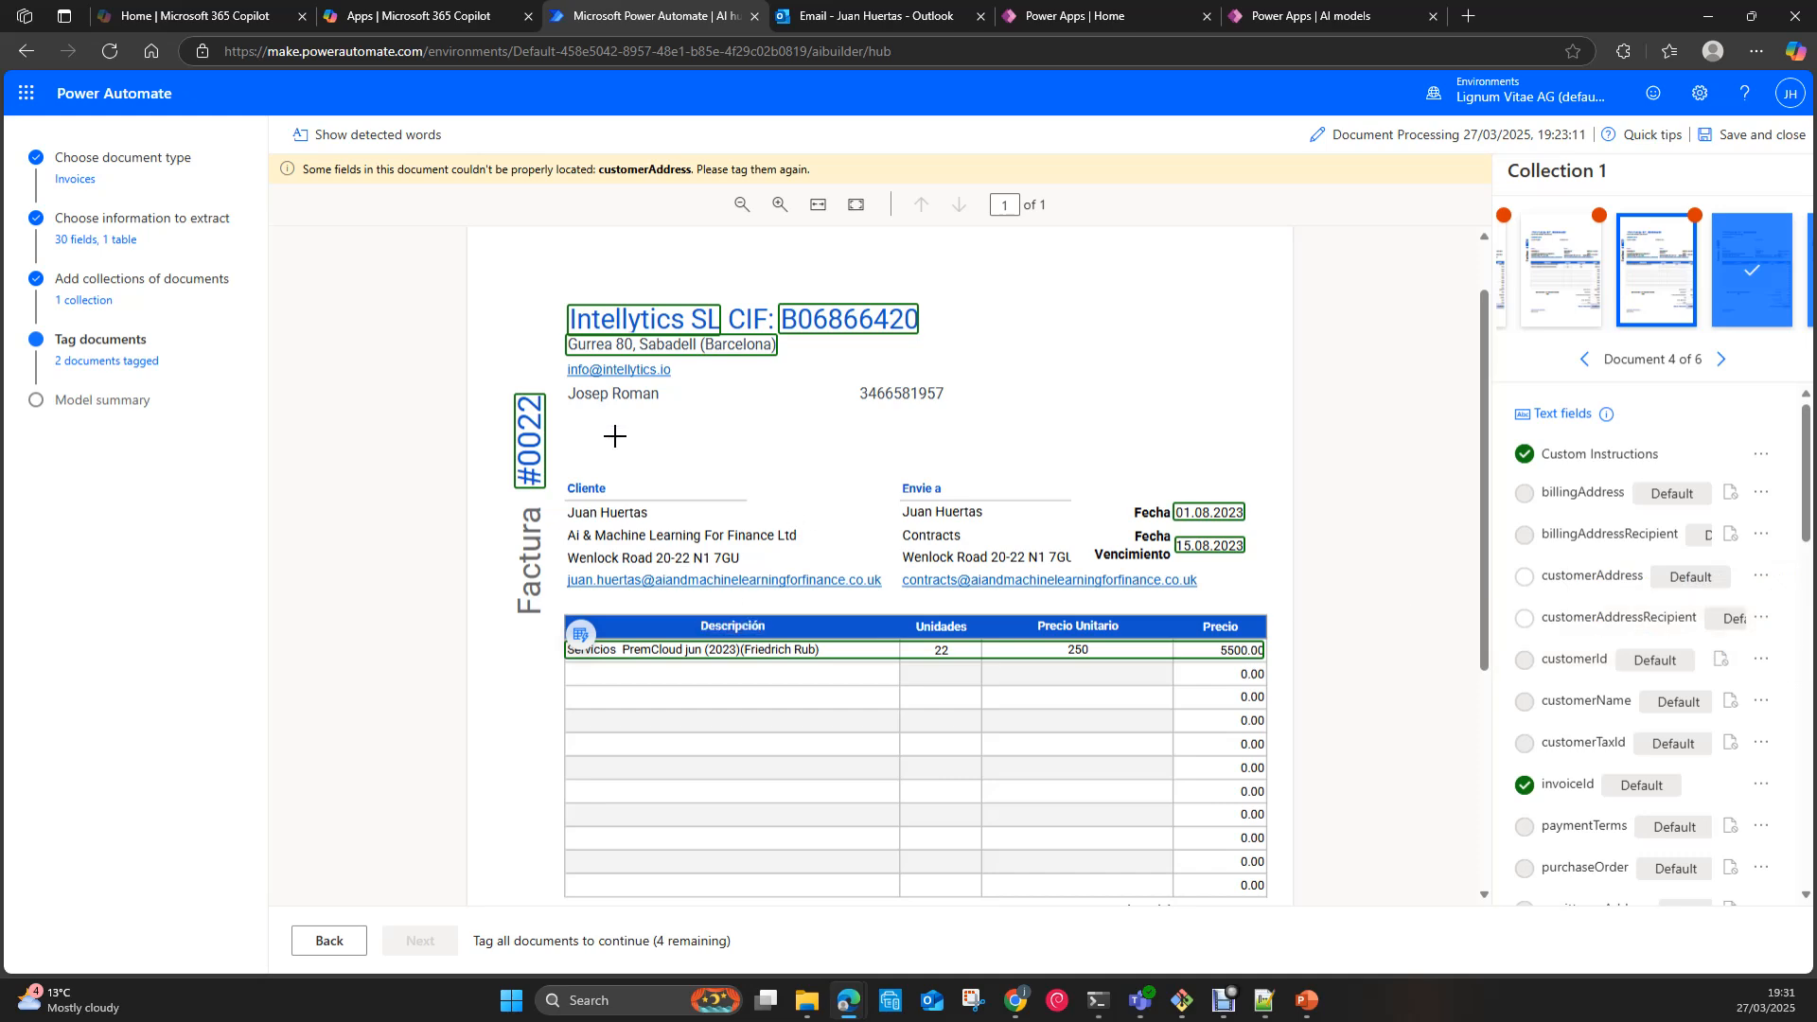
{"action": "left_click_drag", "start_coordinate": [560, 498], "coordinate": [802, 549]}
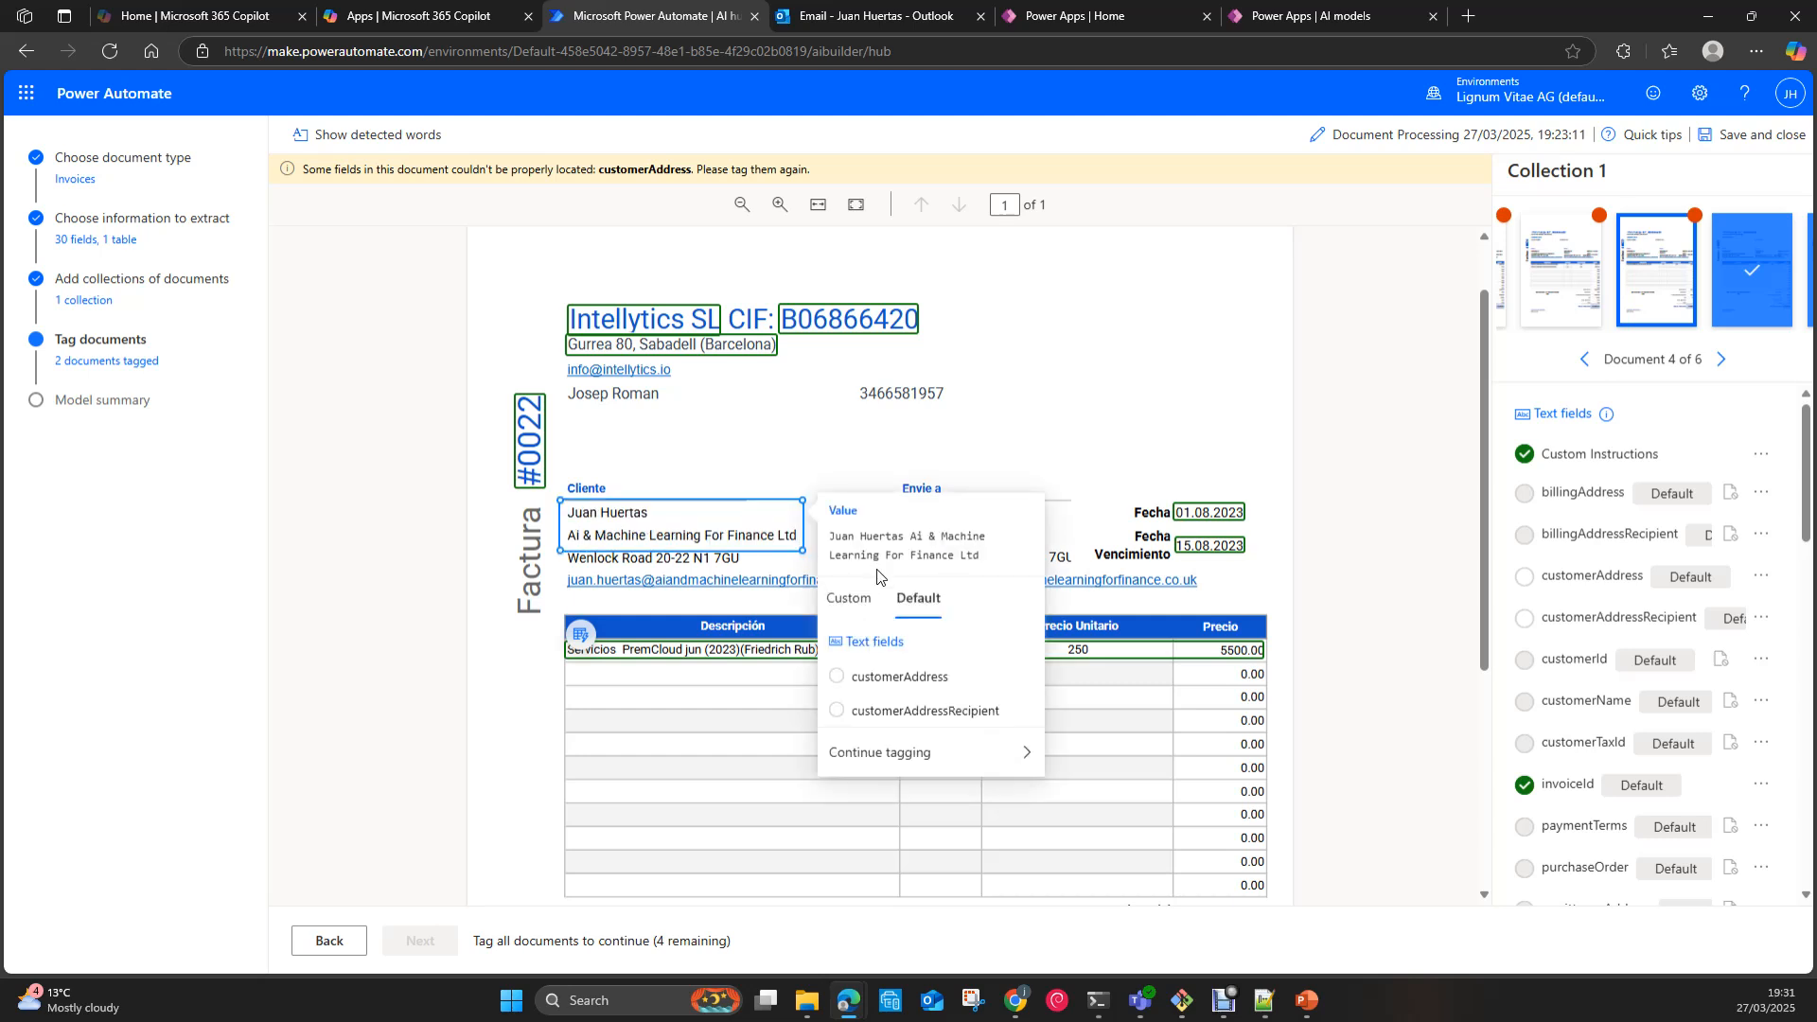
{"action": "left_click", "coordinate": [925, 710]}
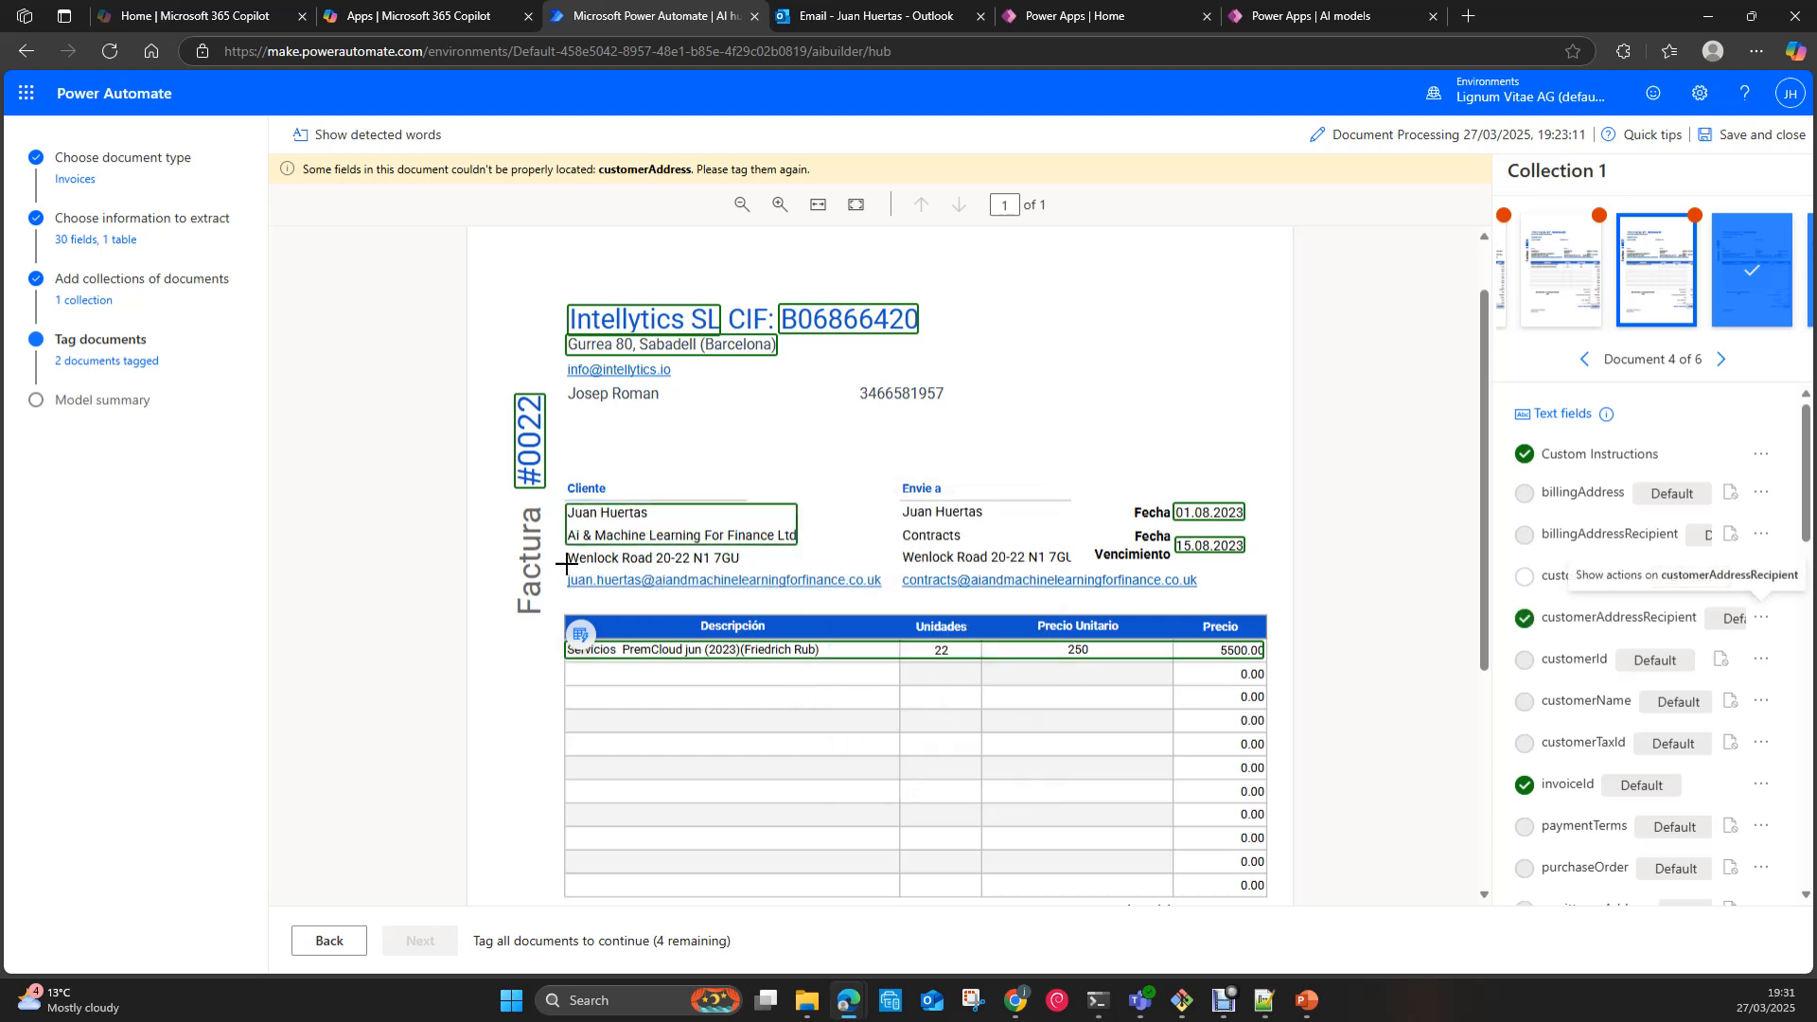
{"action": "left_click_drag", "start_coordinate": [576, 564], "coordinate": [764, 570]}
{"action": "left_click", "coordinate": [880, 511]}
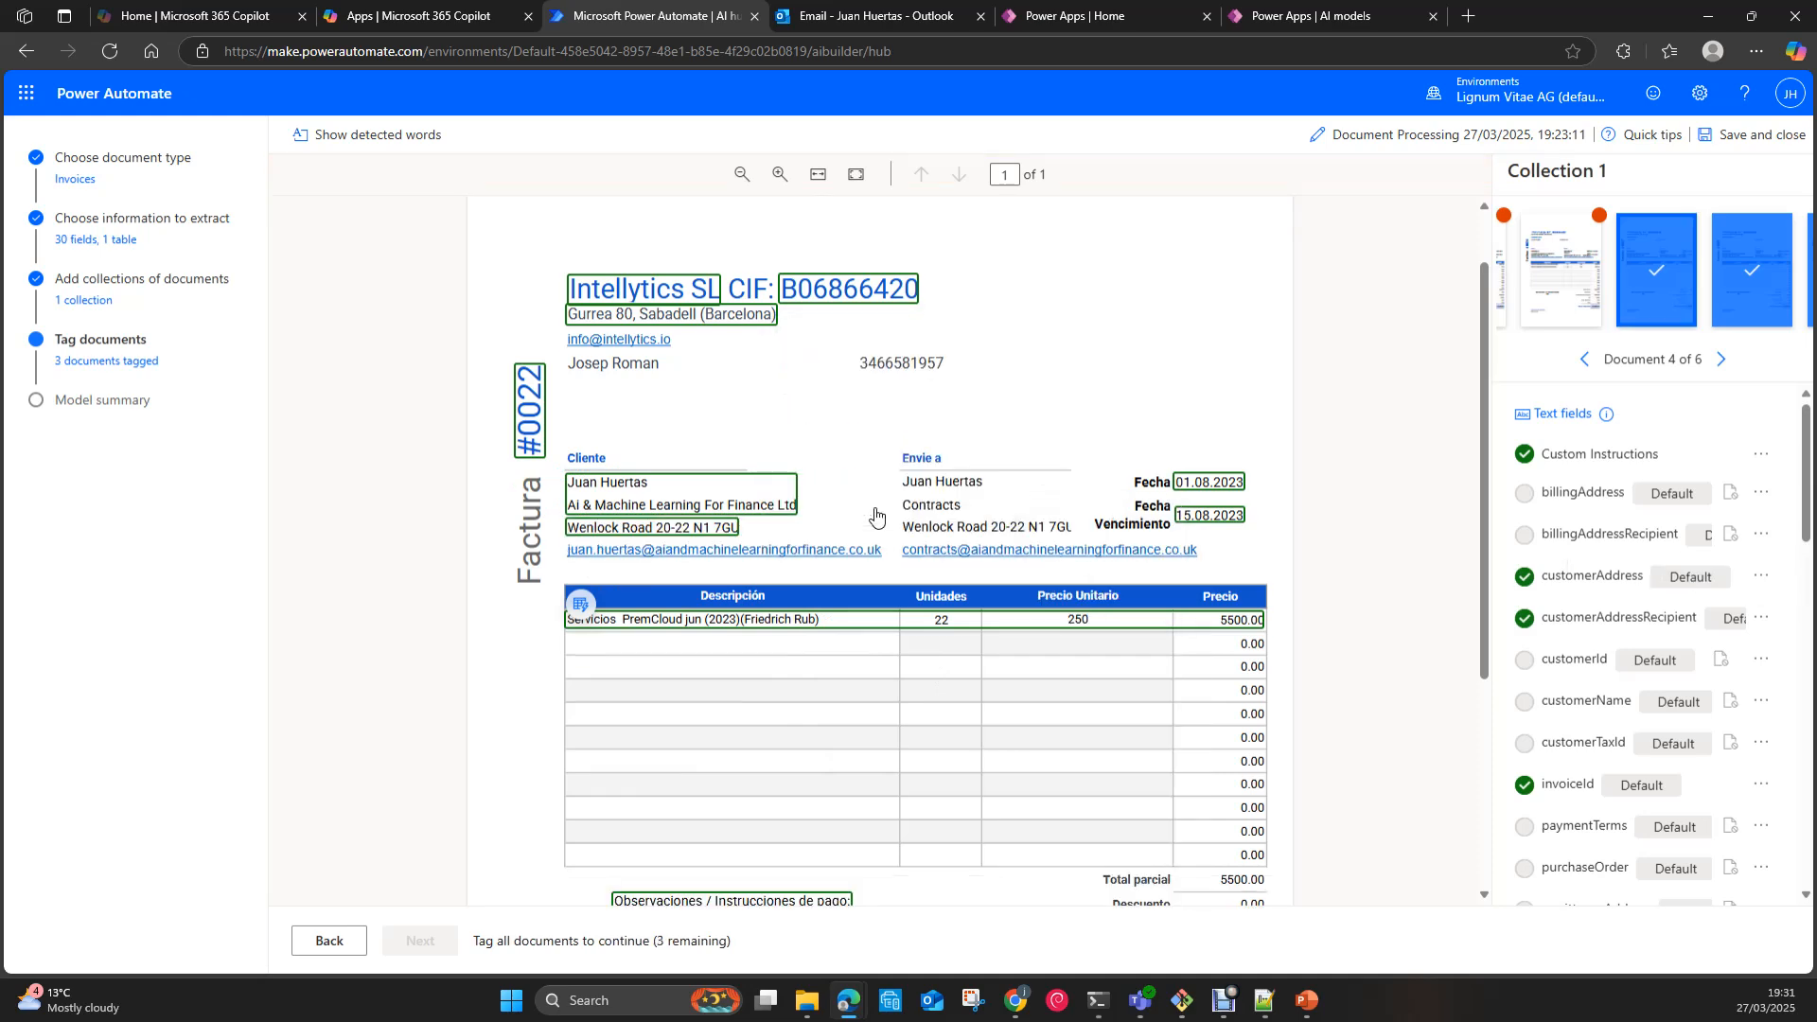
Step: Open document 3 and tag its "Observaciones / Instrucciones de pago: EUR" block as Custom Instructions
{"action": "left_click", "coordinate": [1585, 358]}
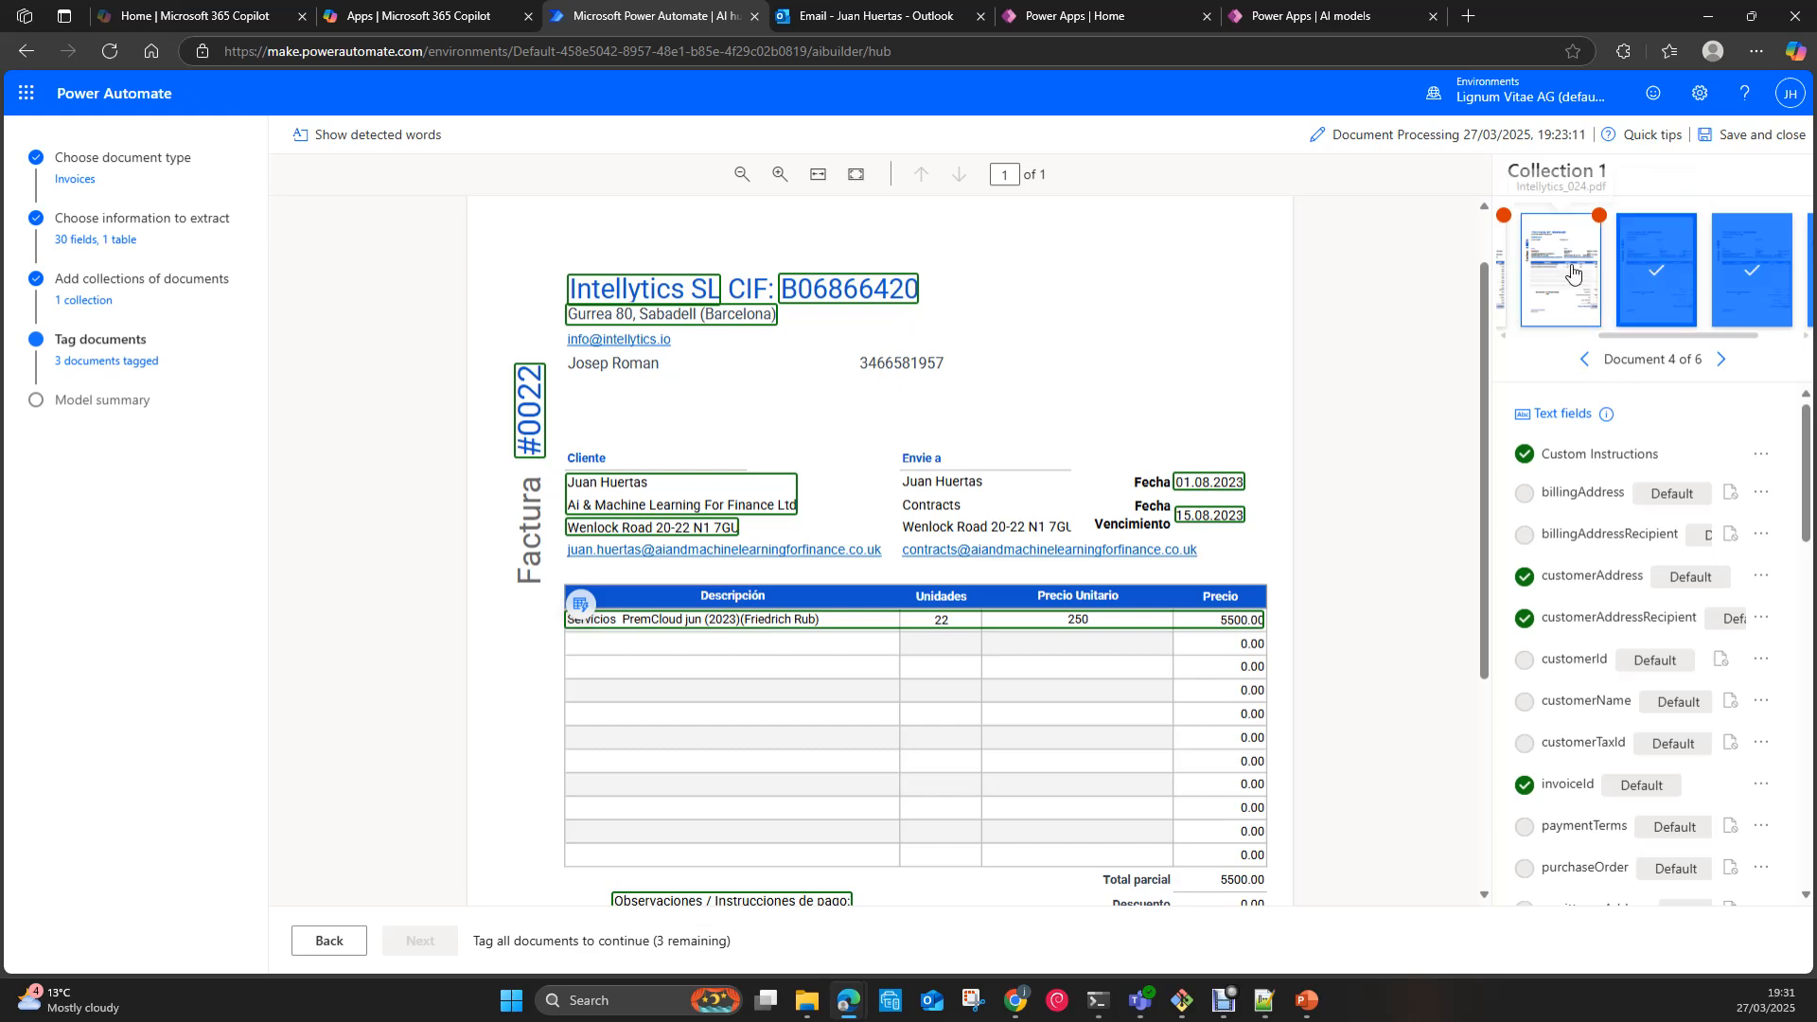
{"action": "scroll", "coordinate": [1047, 527], "scroll_direction": "down", "scroll_amount": 5}
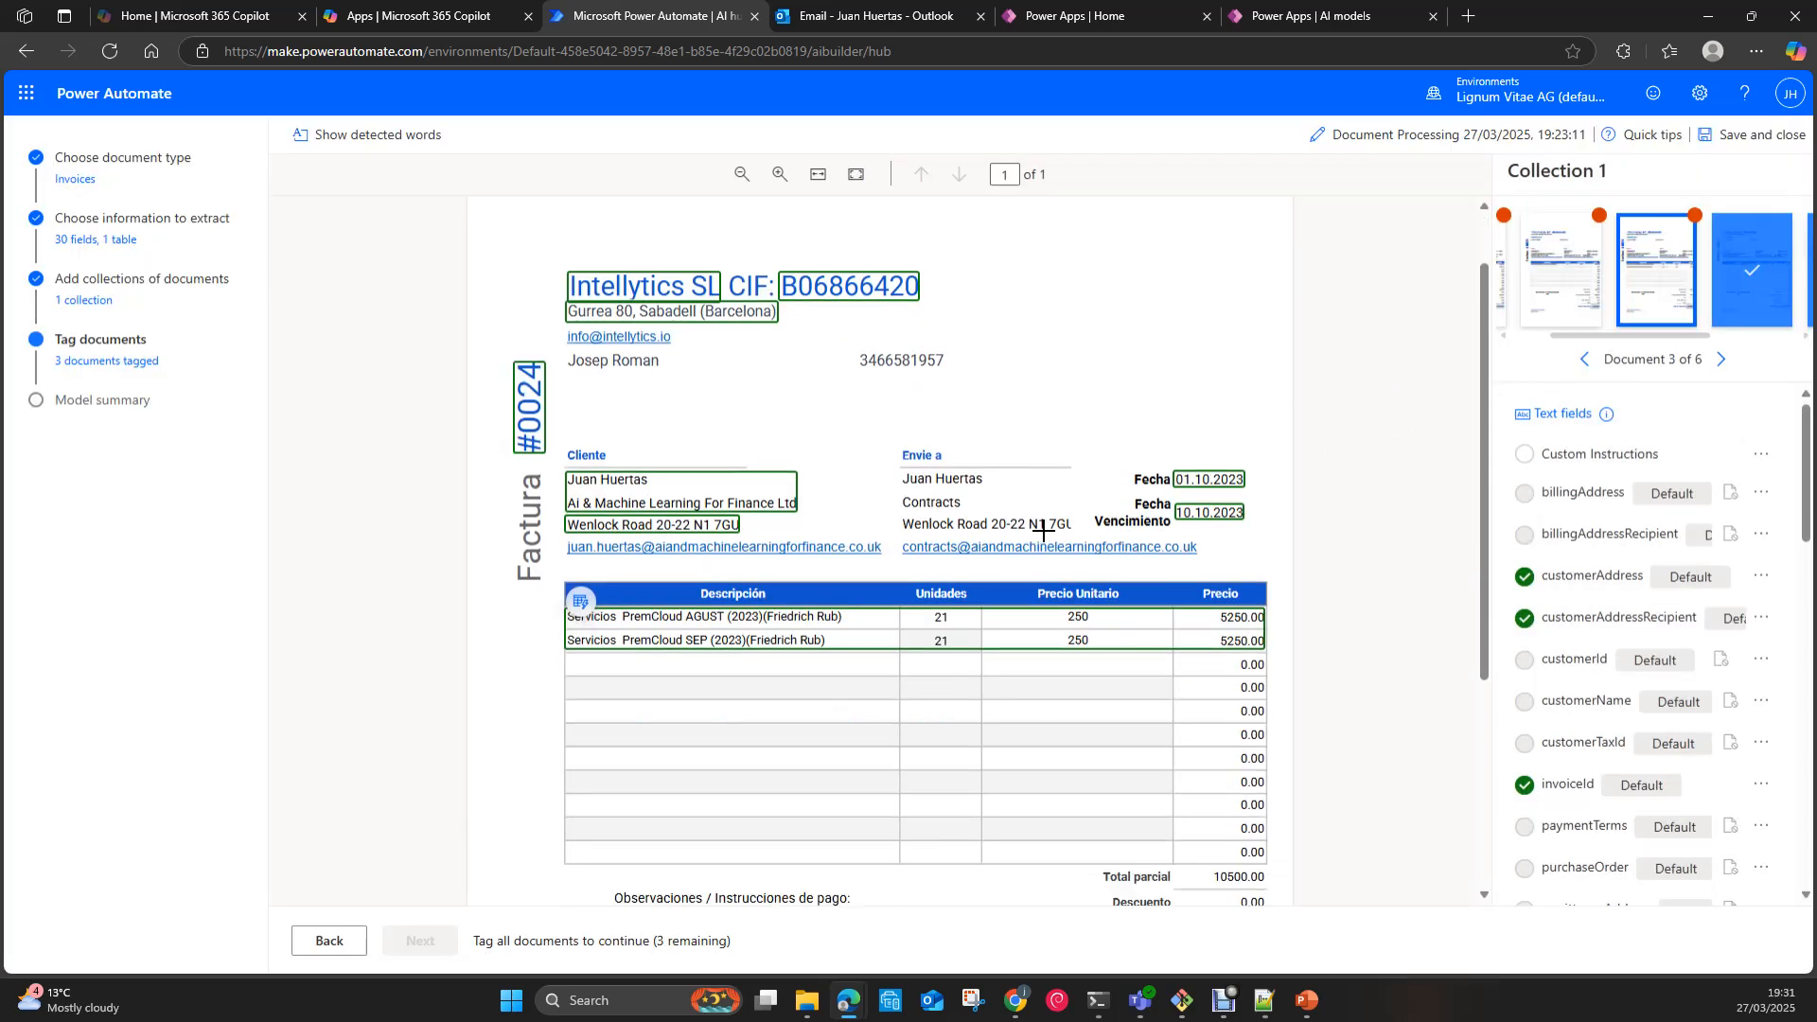
{"action": "left_click_drag", "start_coordinate": [597, 531], "coordinate": [893, 586]}
{"action": "left_click", "coordinate": [998, 704]}
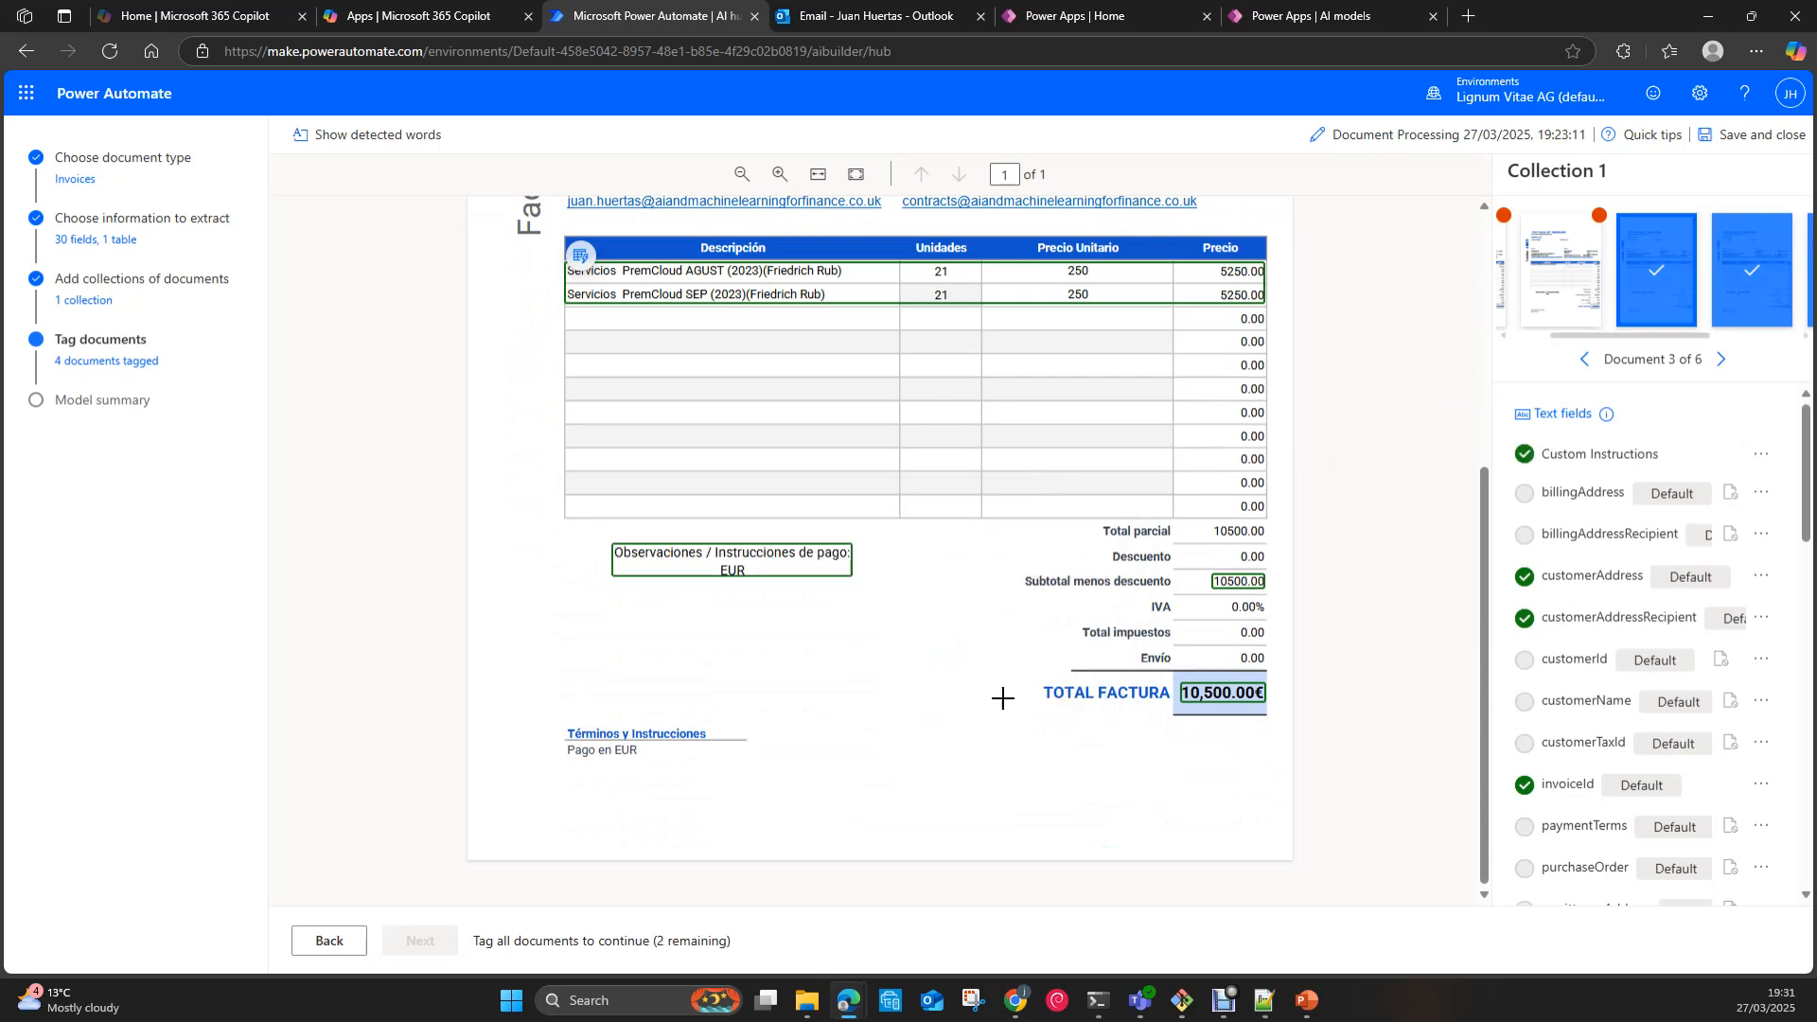
Step: Make the totalTax field available in document 3 and tag the Total impuestos amount with it
{"action": "scroll", "coordinate": [1683, 537], "scroll_direction": "down", "scroll_amount": 1}
{"action": "scroll", "coordinate": [1683, 536], "scroll_direction": "down", "scroll_amount": 8}
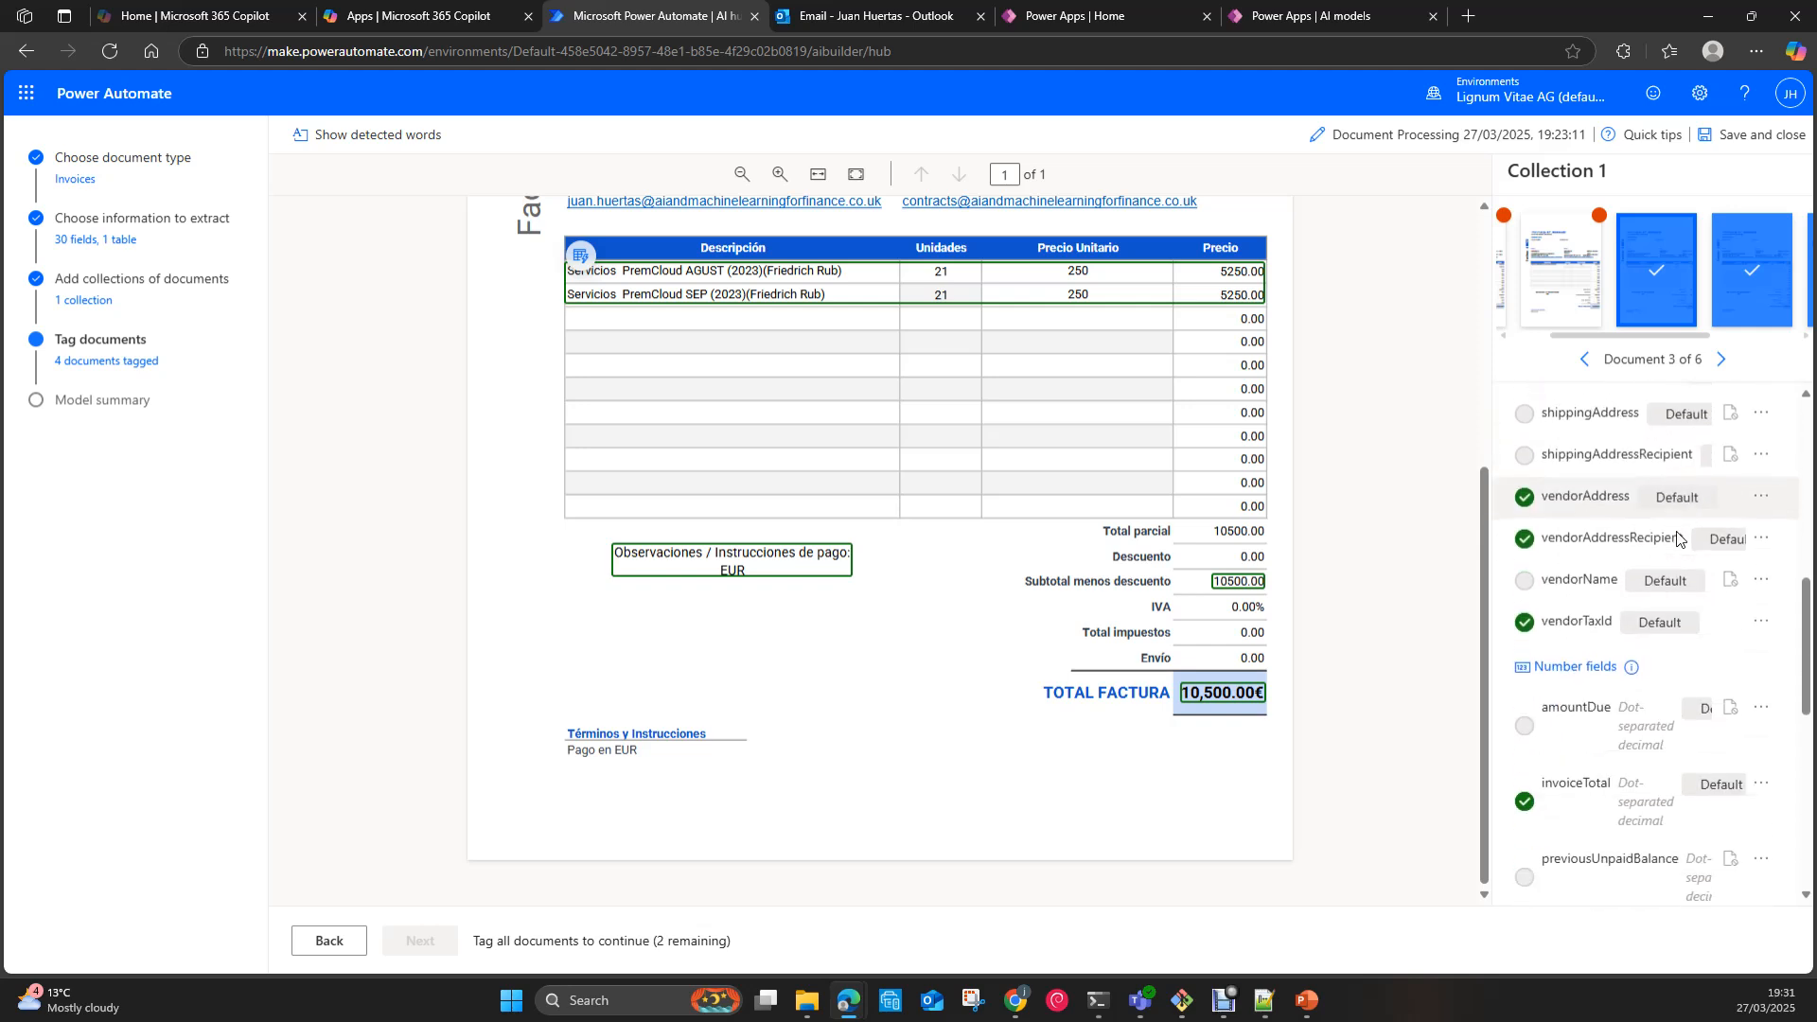
{"action": "left_click", "coordinate": [1760, 632]}
{"action": "left_click", "coordinate": [1731, 665]}
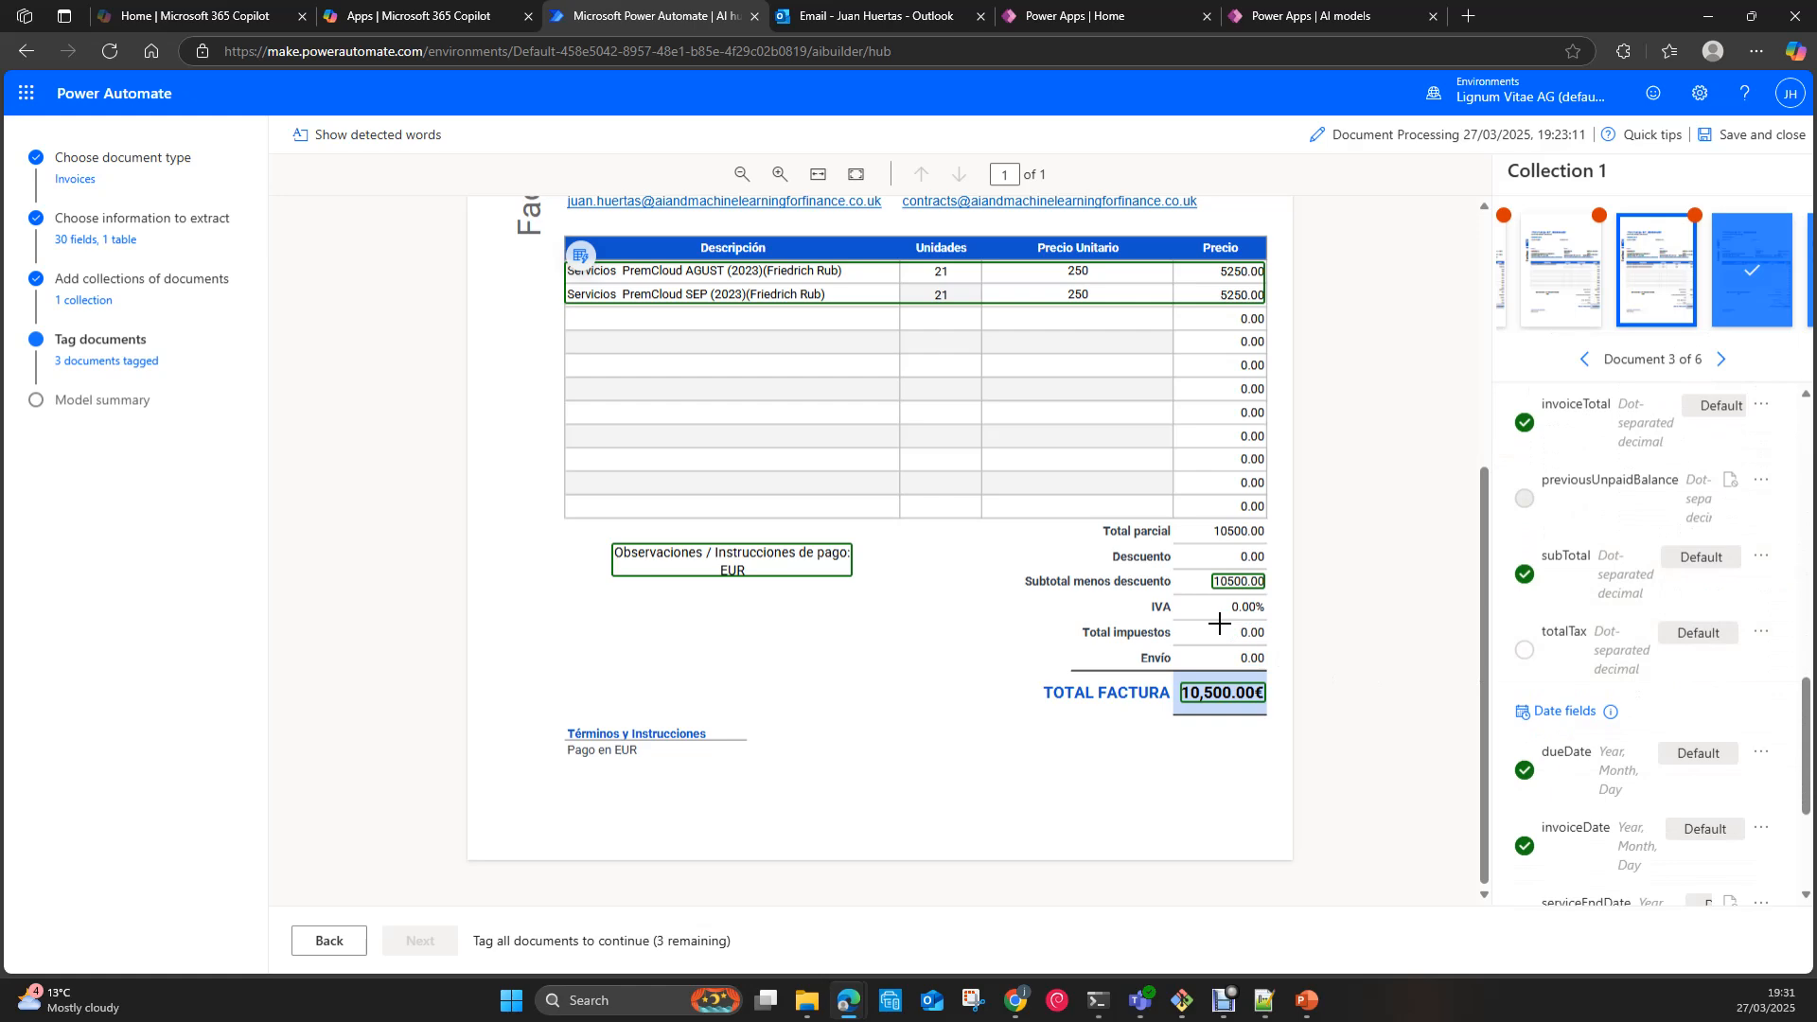
{"action": "left_click_drag", "start_coordinate": [1216, 622], "coordinate": [1255, 642]}
{"action": "left_click_drag", "start_coordinate": [1273, 643], "coordinate": [1274, 645]}
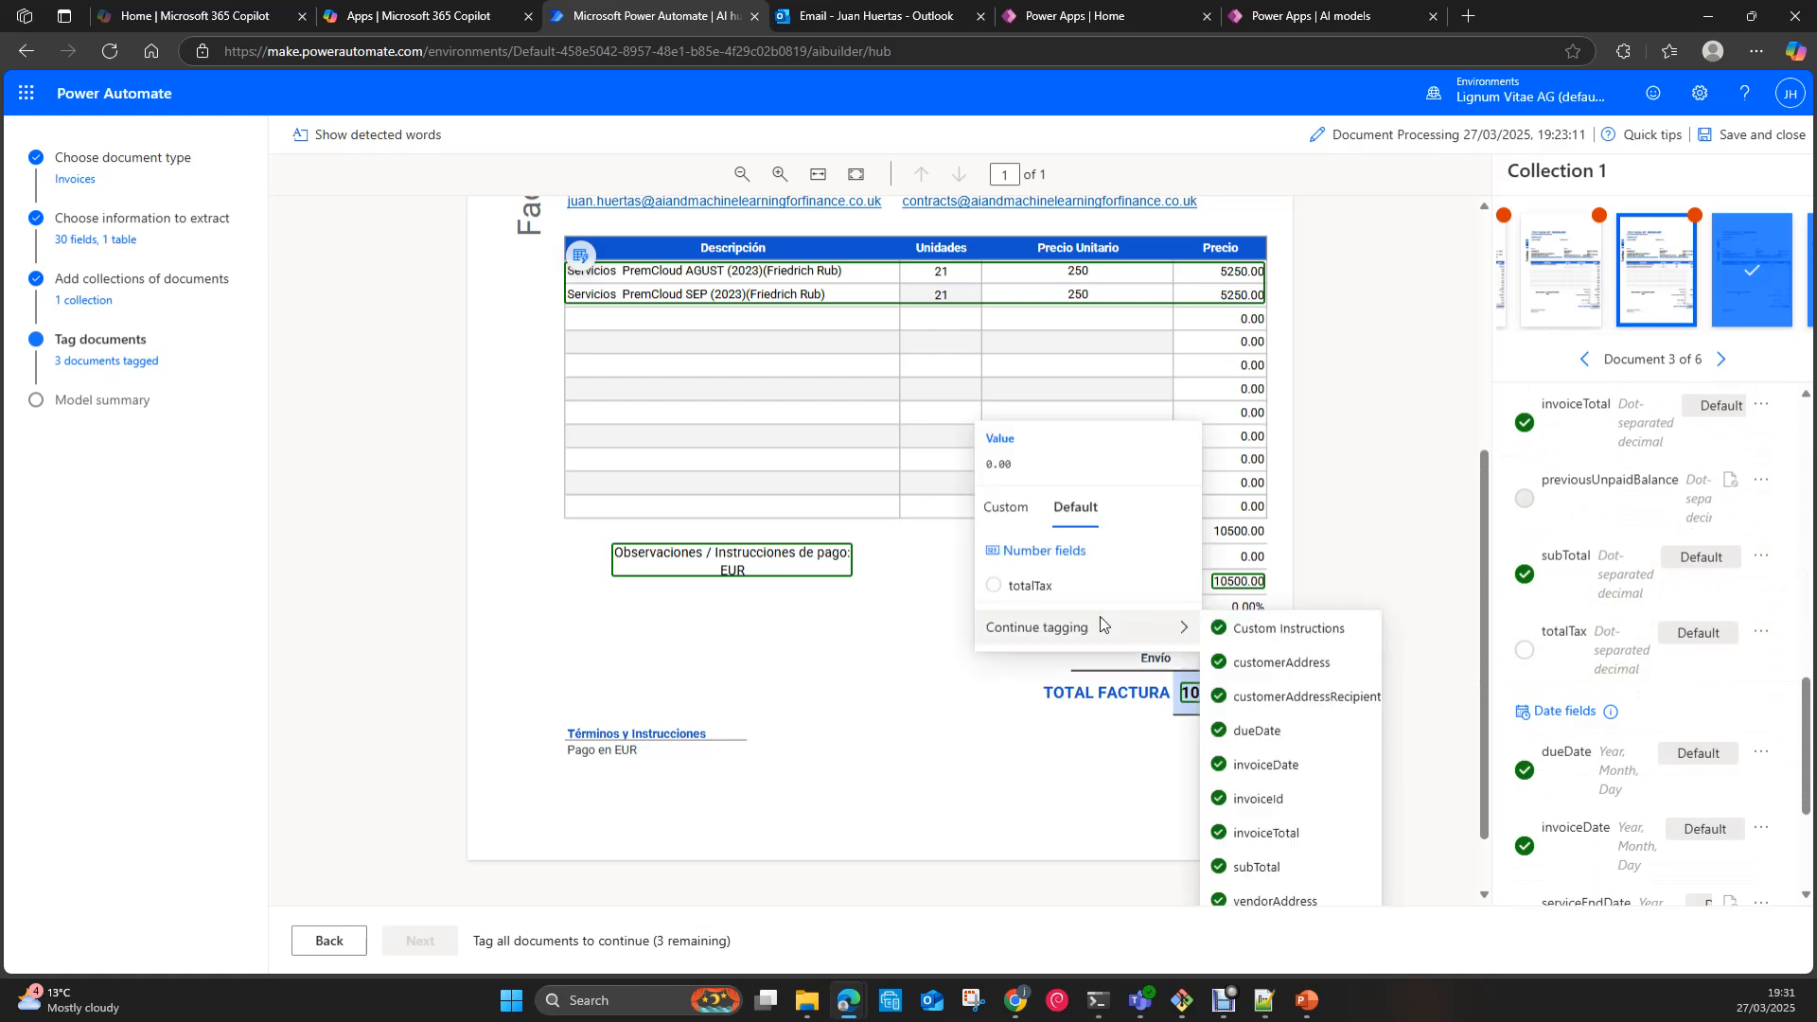
{"action": "left_click", "coordinate": [1058, 594]}
Step: Open document 2 and tag its "Observaciones / Instrucciones de pago: EUR" block as Custom Instructions
{"action": "left_click", "coordinate": [1561, 309]}
{"action": "scroll", "coordinate": [1170, 465], "scroll_direction": "down", "scroll_amount": 5}
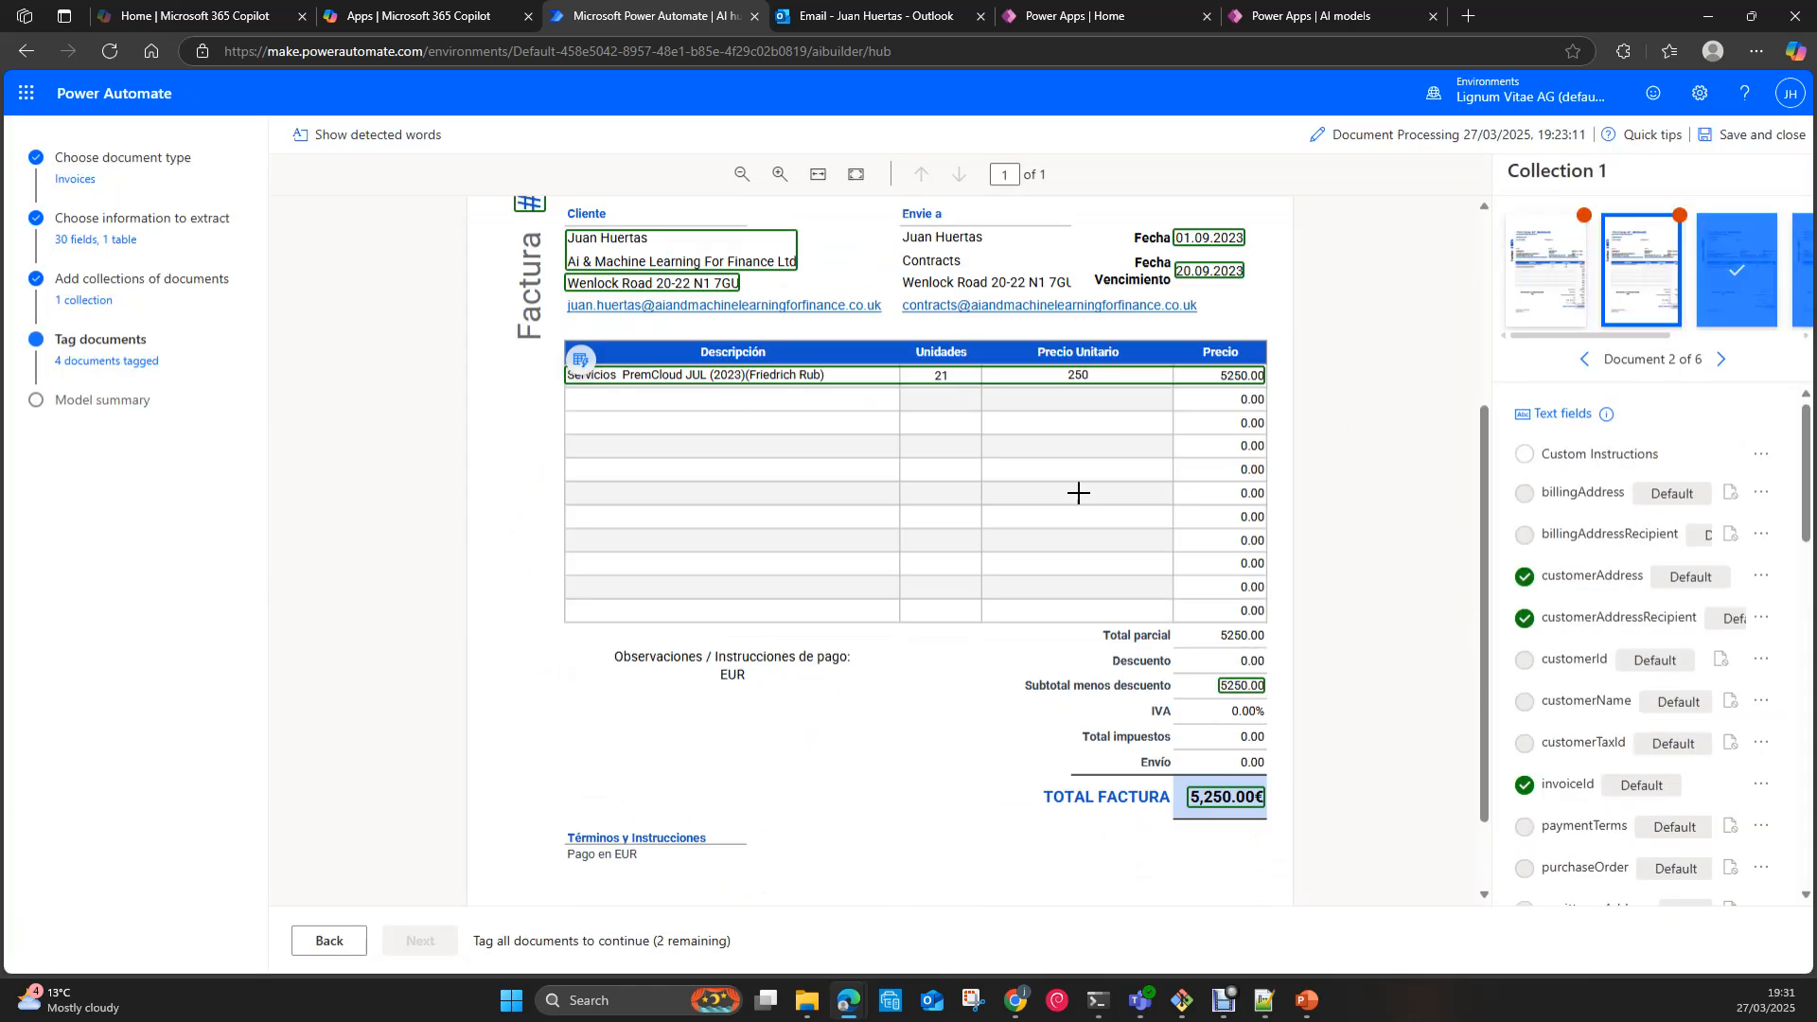
{"action": "left_click_drag", "start_coordinate": [592, 526], "coordinate": [872, 595]}
{"action": "left_click", "coordinate": [971, 705]}
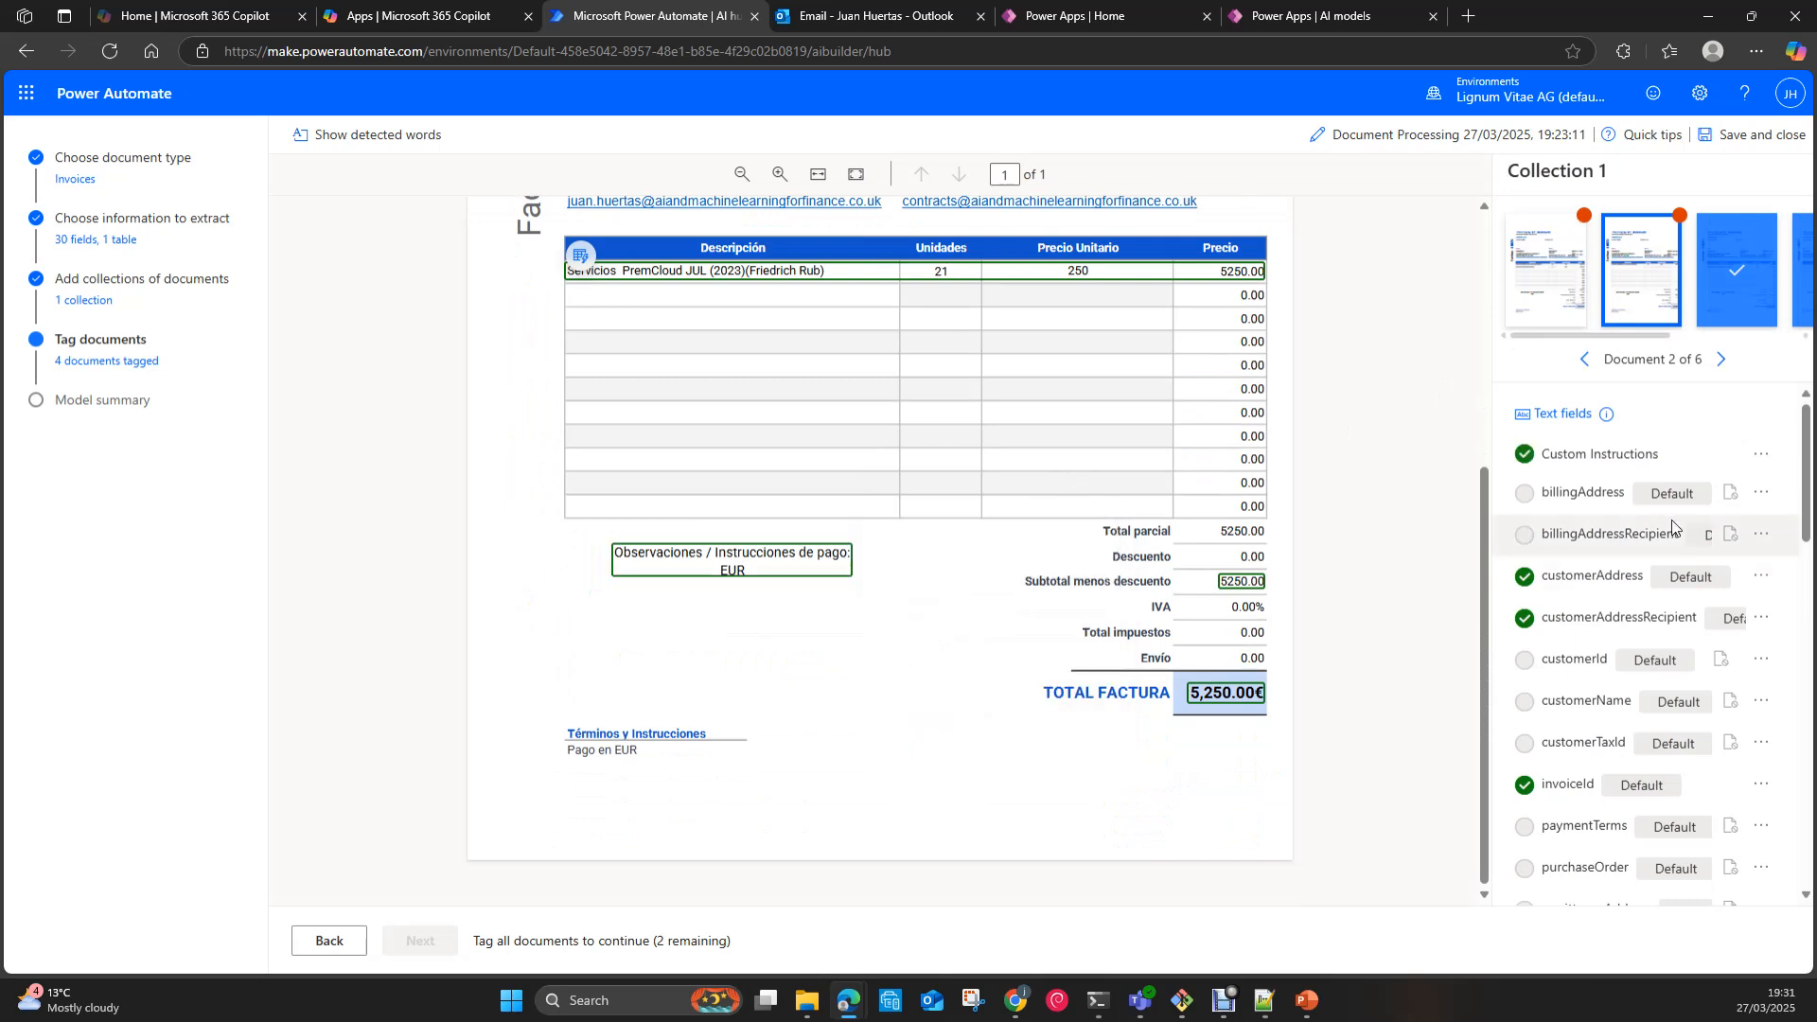
Step: Check the availability options of totalTax in document 2 and tag the Total impuestos amount with that field
{"action": "scroll", "coordinate": [1667, 525], "scroll_direction": "down", "scroll_amount": 10}
{"action": "scroll", "coordinate": [1669, 528], "scroll_direction": "down", "scroll_amount": 4}
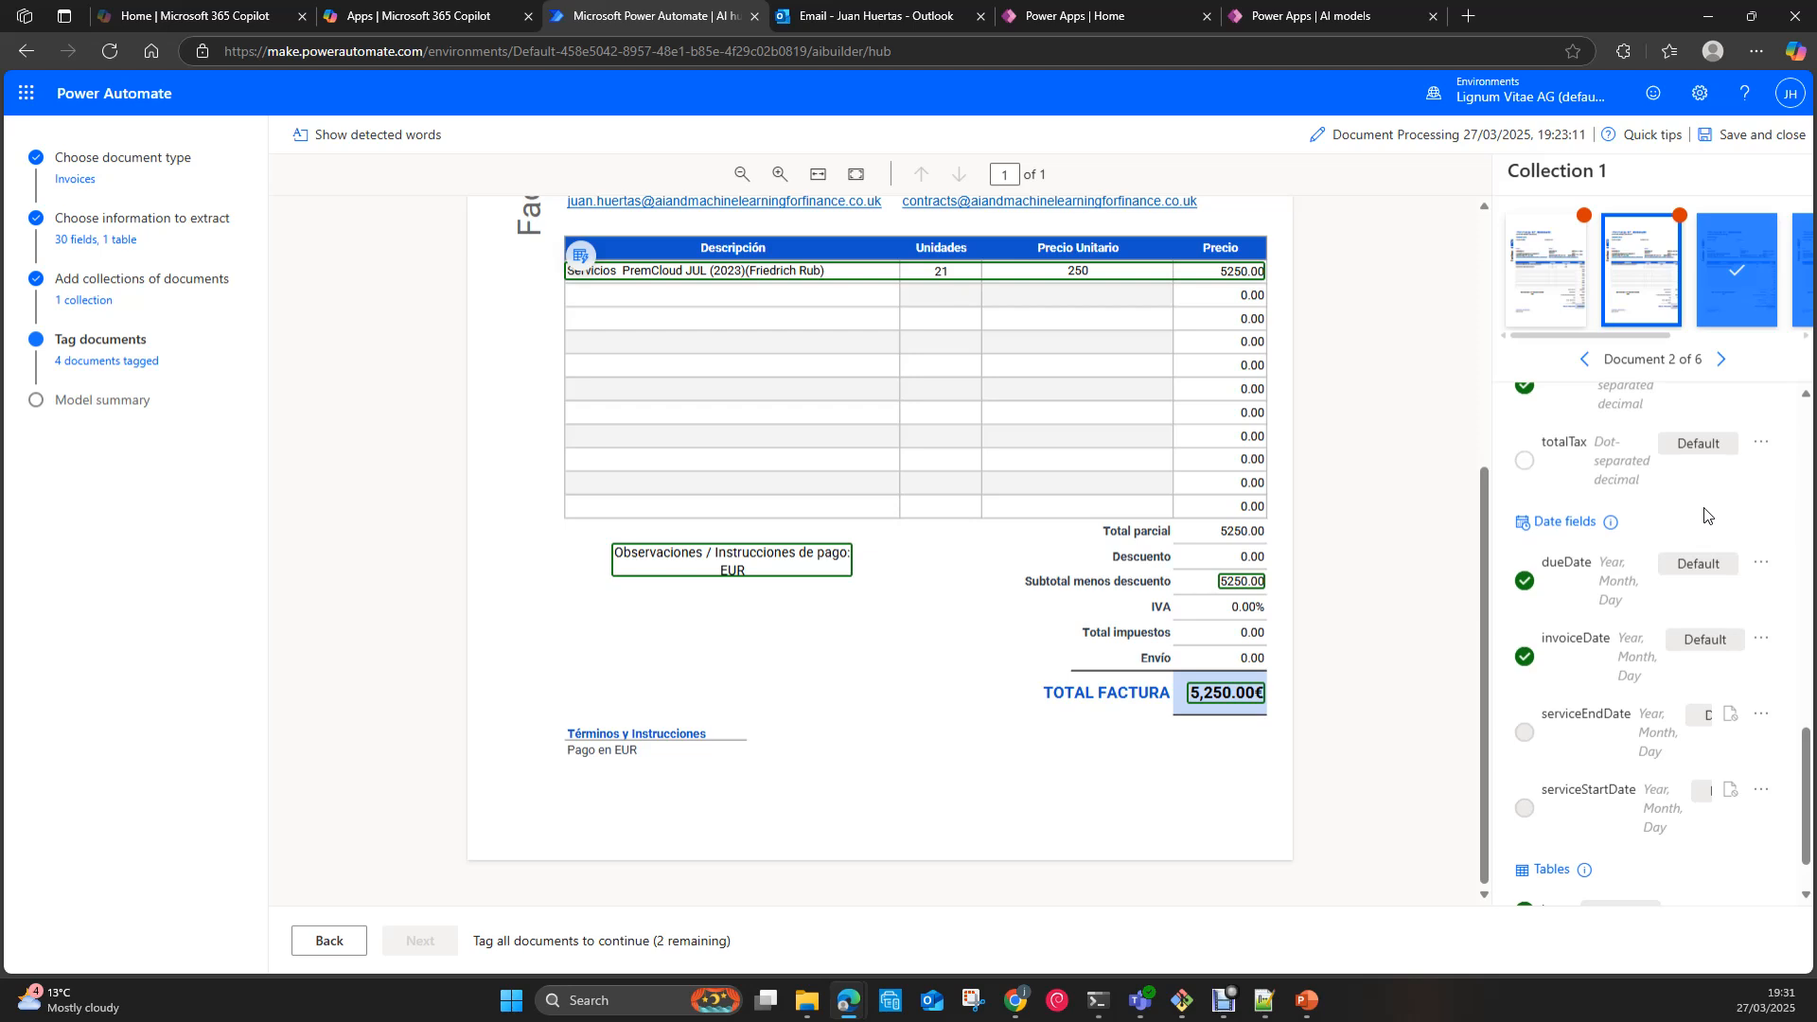
{"action": "left_click", "coordinate": [1762, 444]}
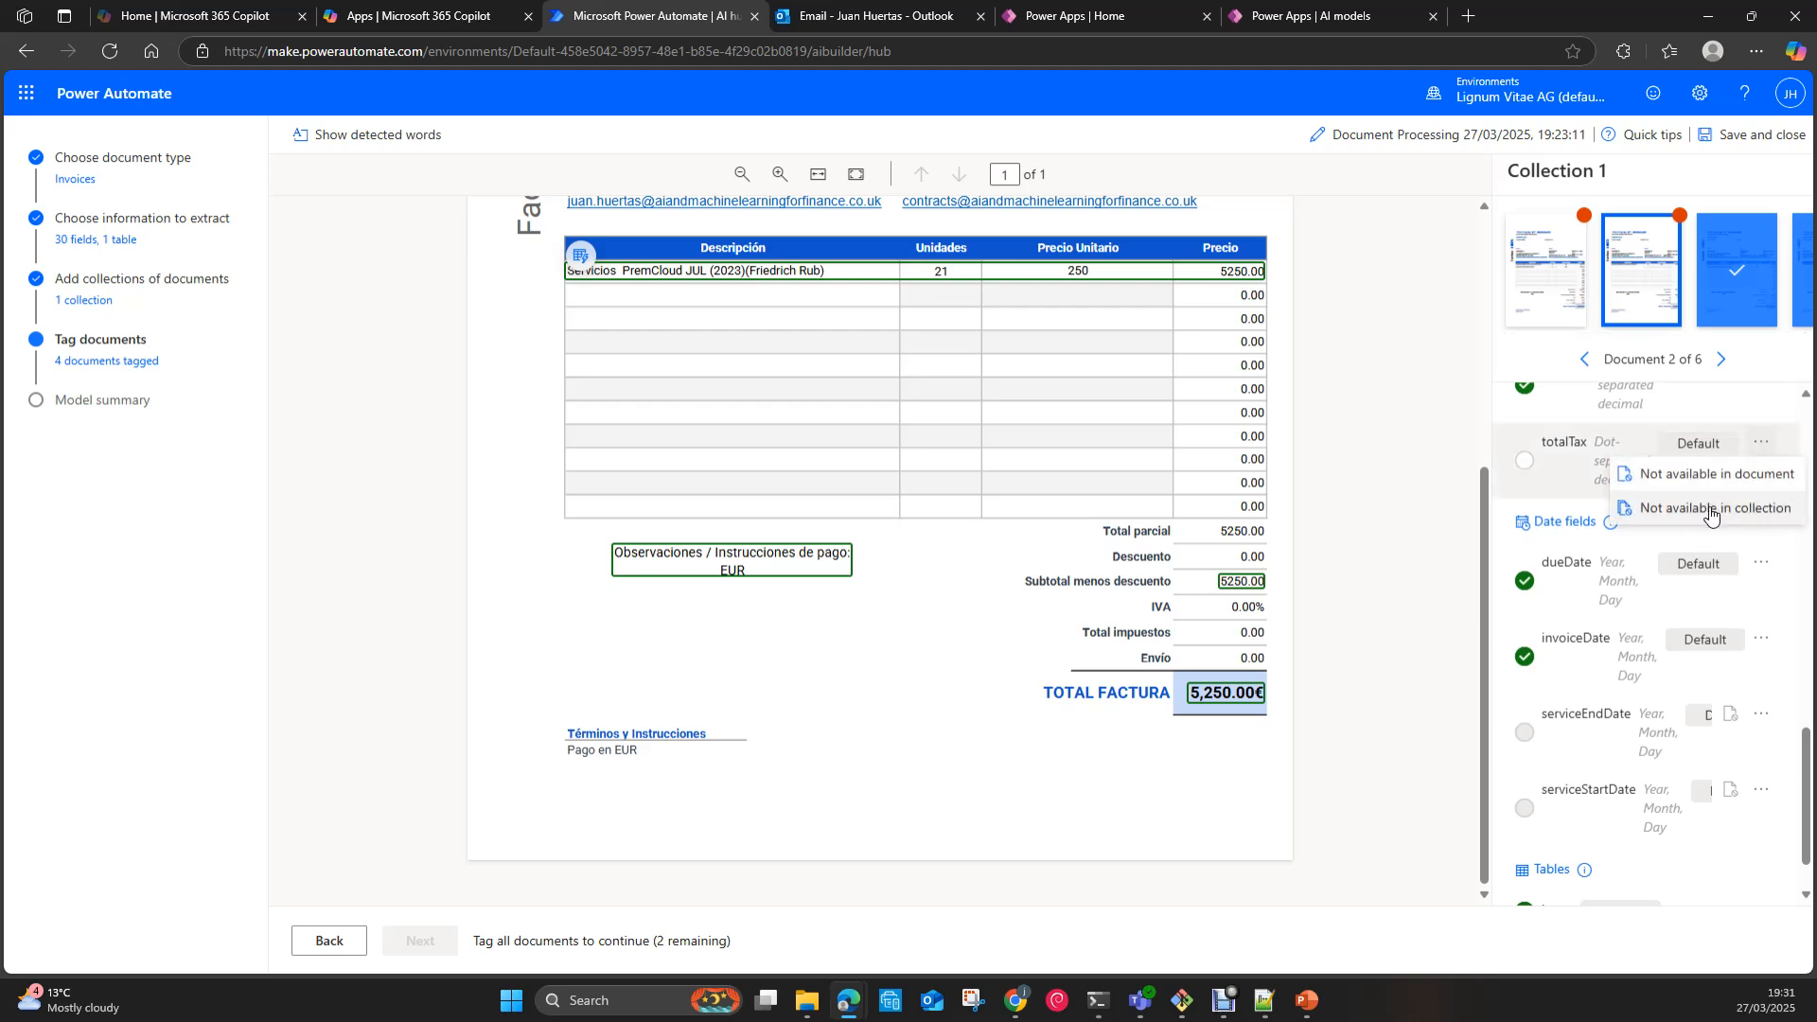
{"action": "left_click", "coordinate": [1429, 528]}
{"action": "left_click_drag", "start_coordinate": [1219, 621], "coordinate": [1262, 643]}
{"action": "left_click", "coordinate": [985, 592]}
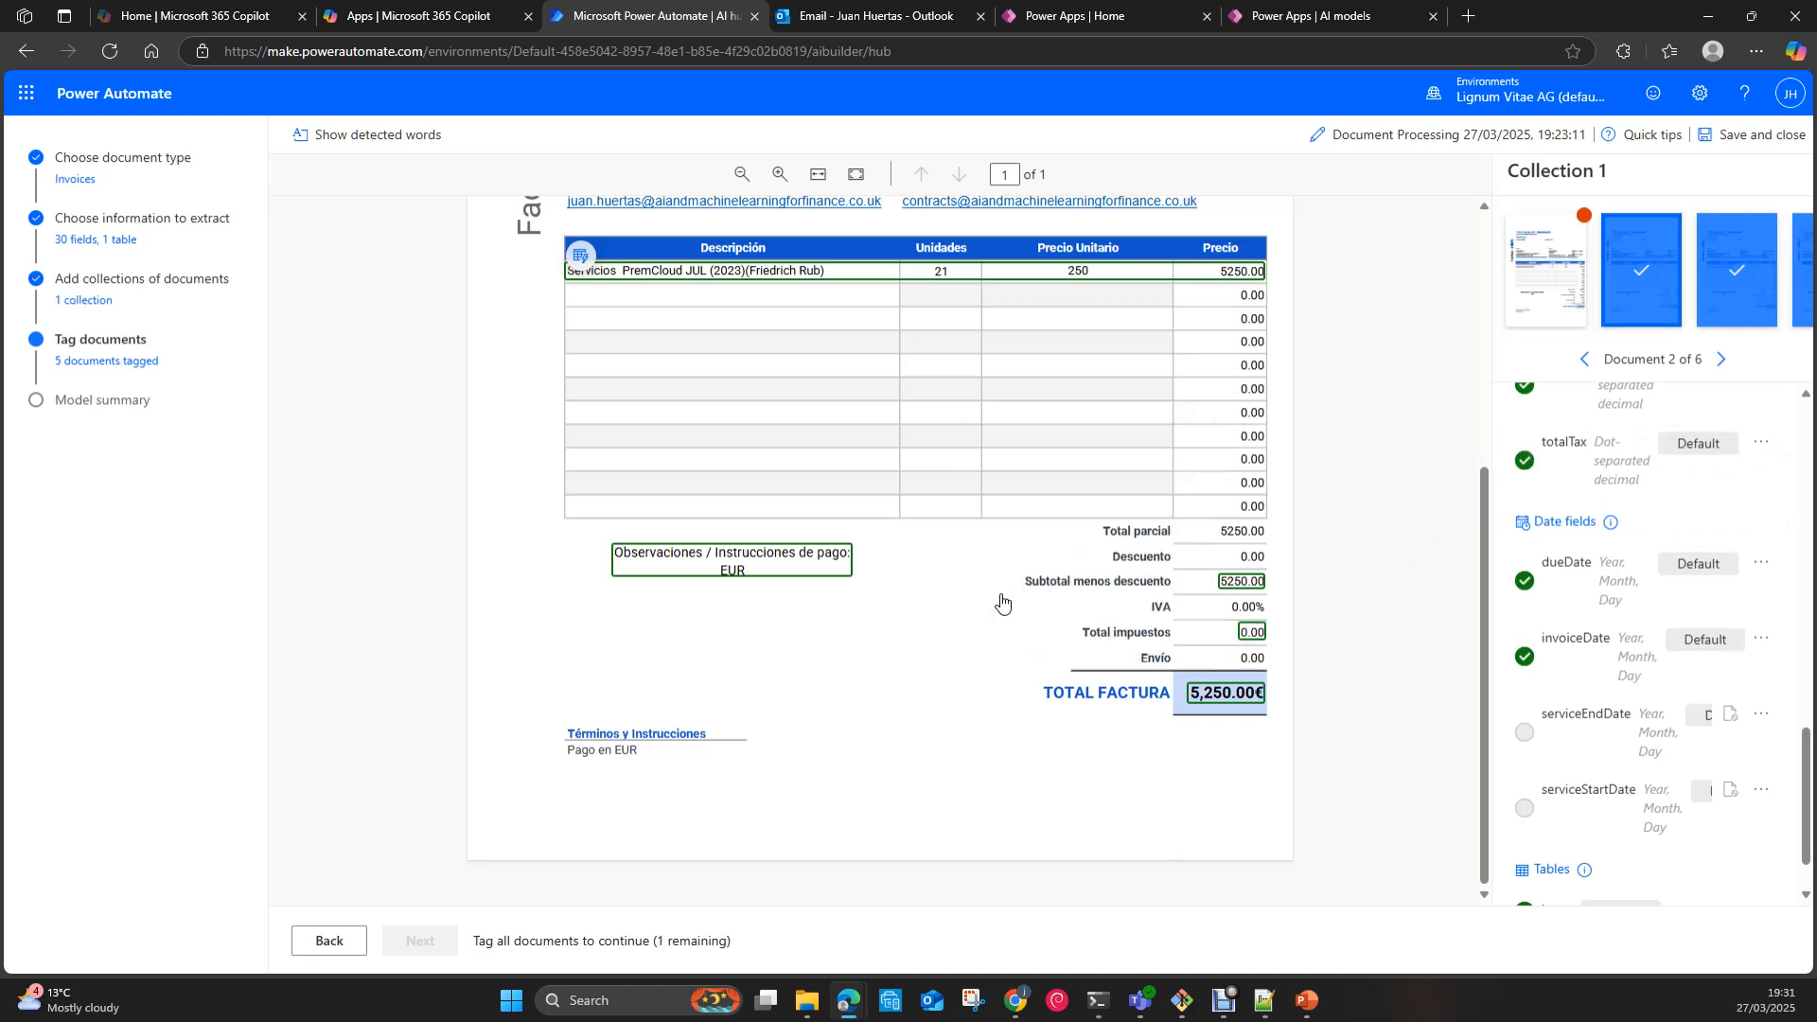
Step: Open document 1 and tag its "Observaciones / Instrucciones de pago: EUR" block as Custom Instructions
{"action": "left_click", "coordinate": [1548, 283]}
{"action": "scroll", "coordinate": [957, 535], "scroll_direction": "down", "scroll_amount": 3}
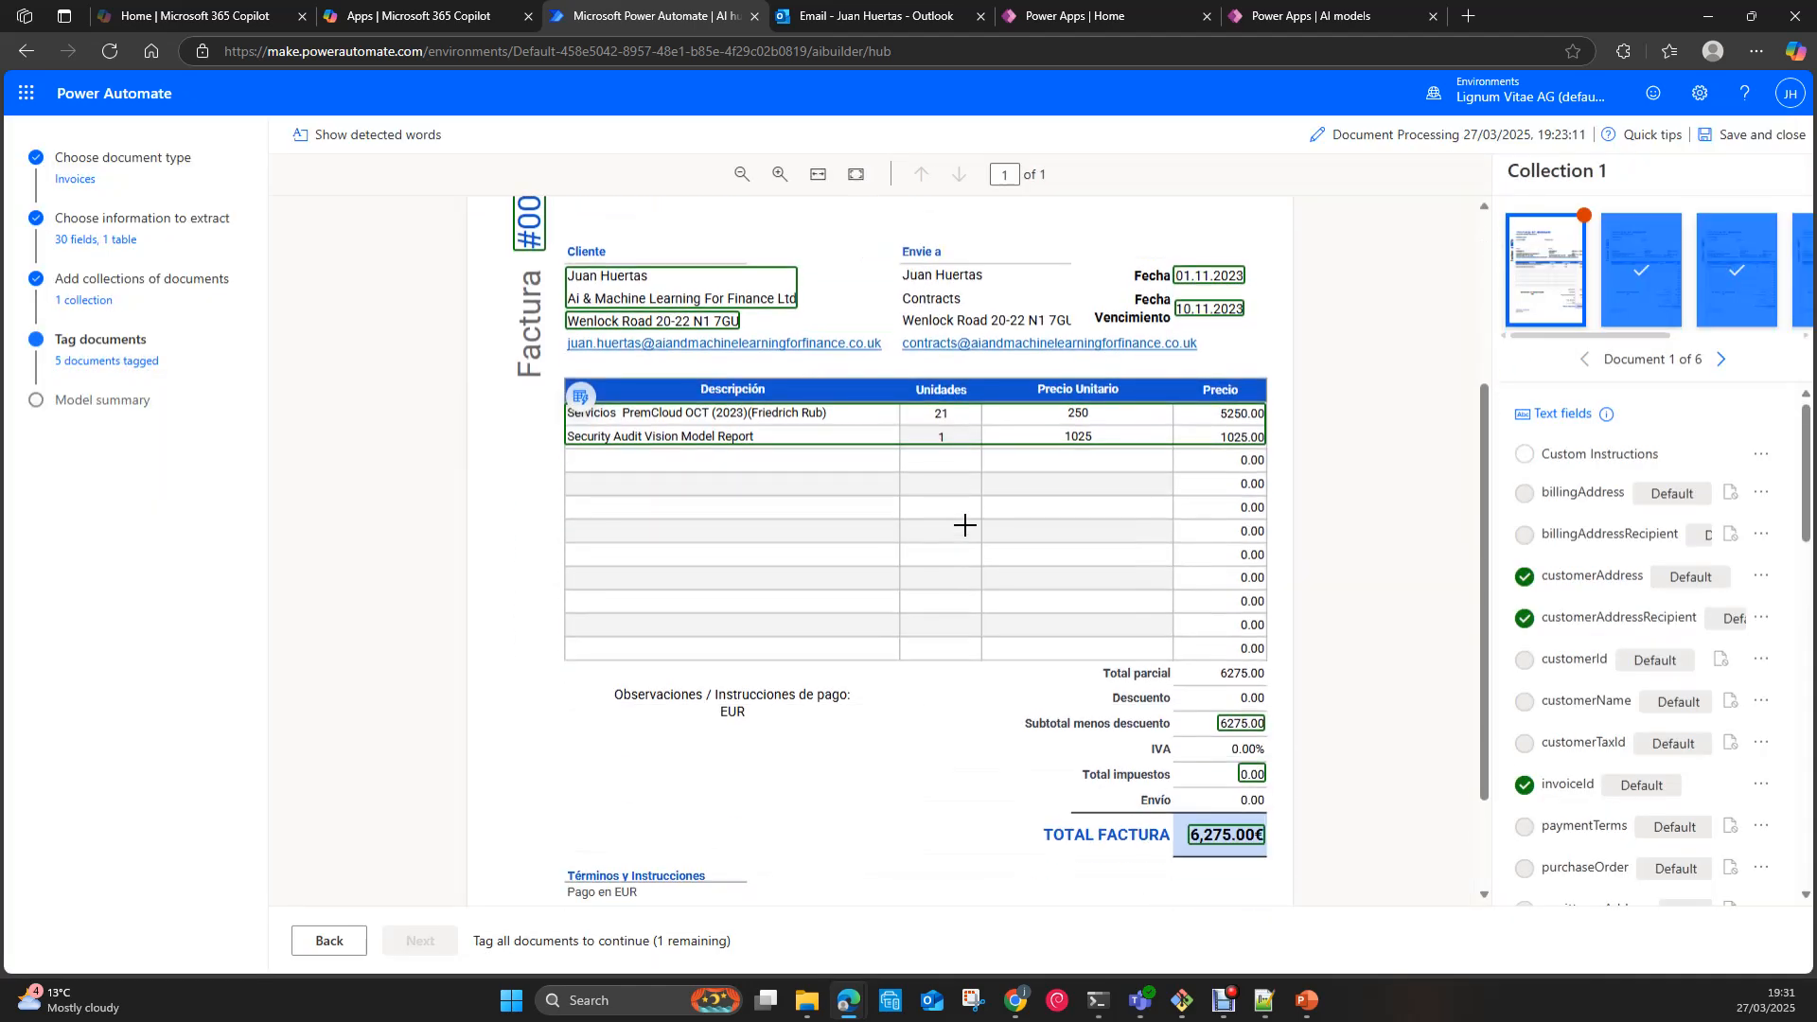
{"action": "left_click_drag", "start_coordinate": [600, 671], "coordinate": [916, 734]}
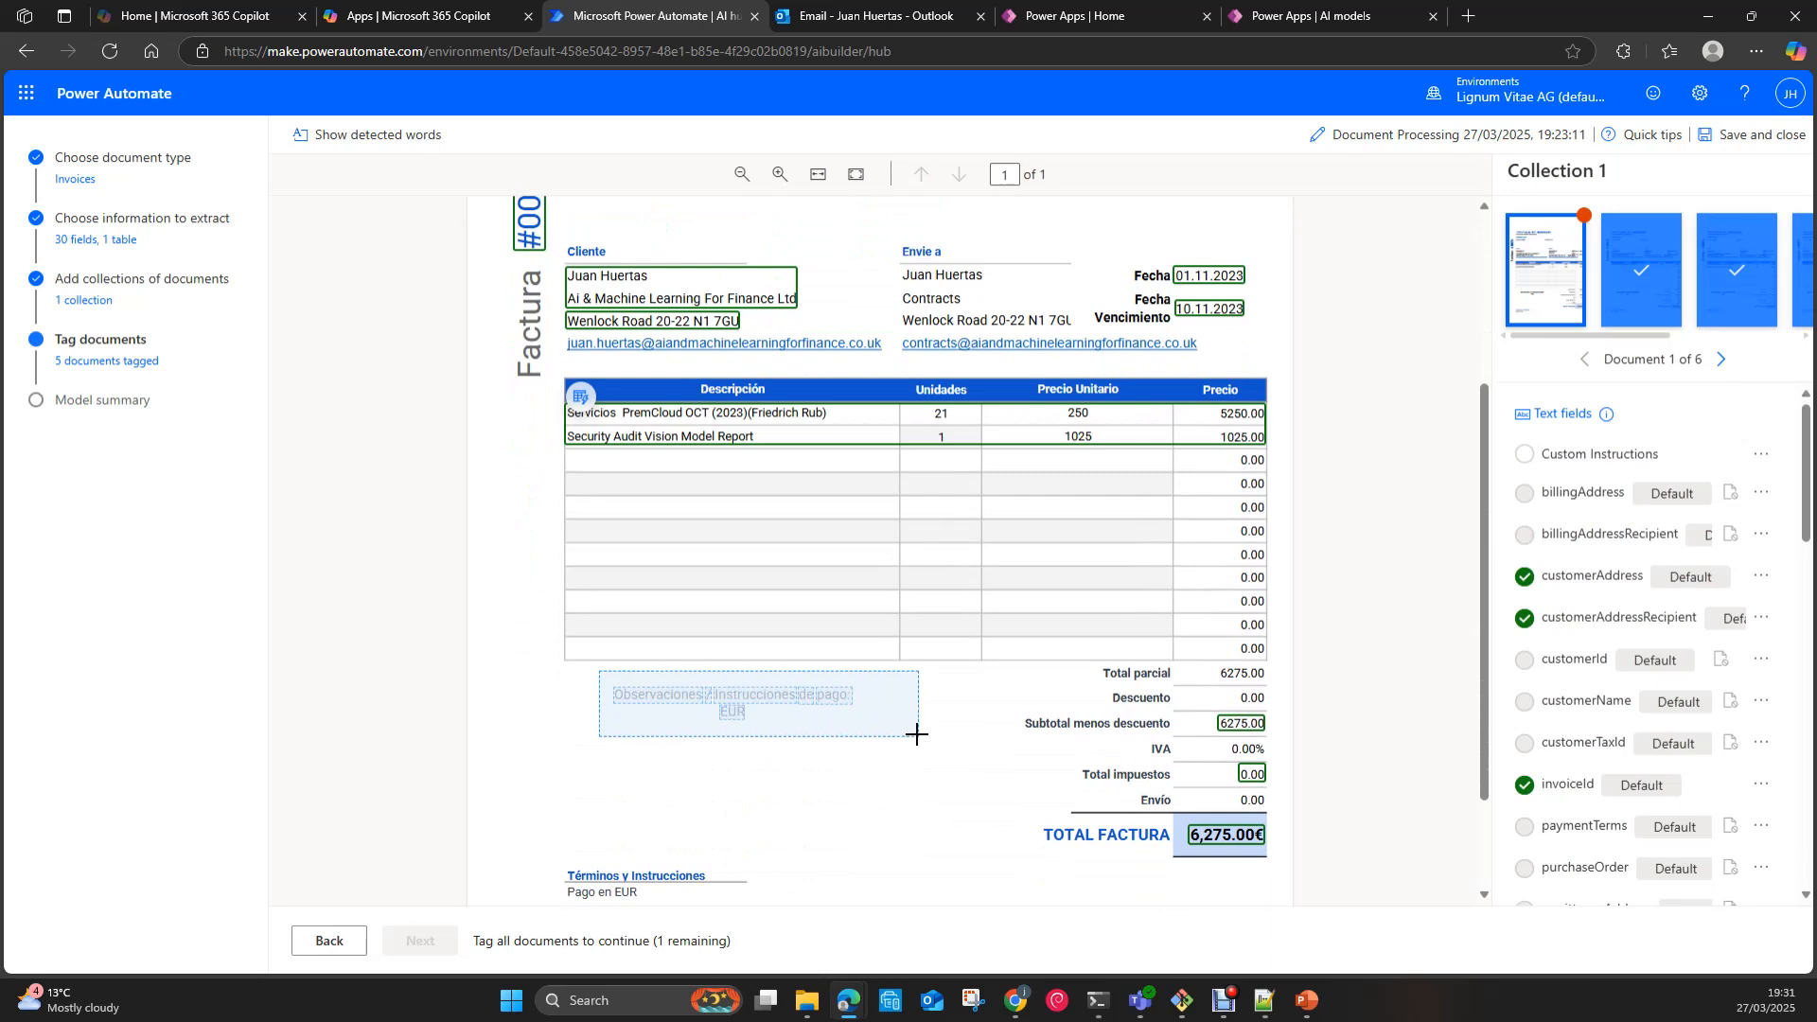
{"action": "left_click", "coordinate": [978, 639]}
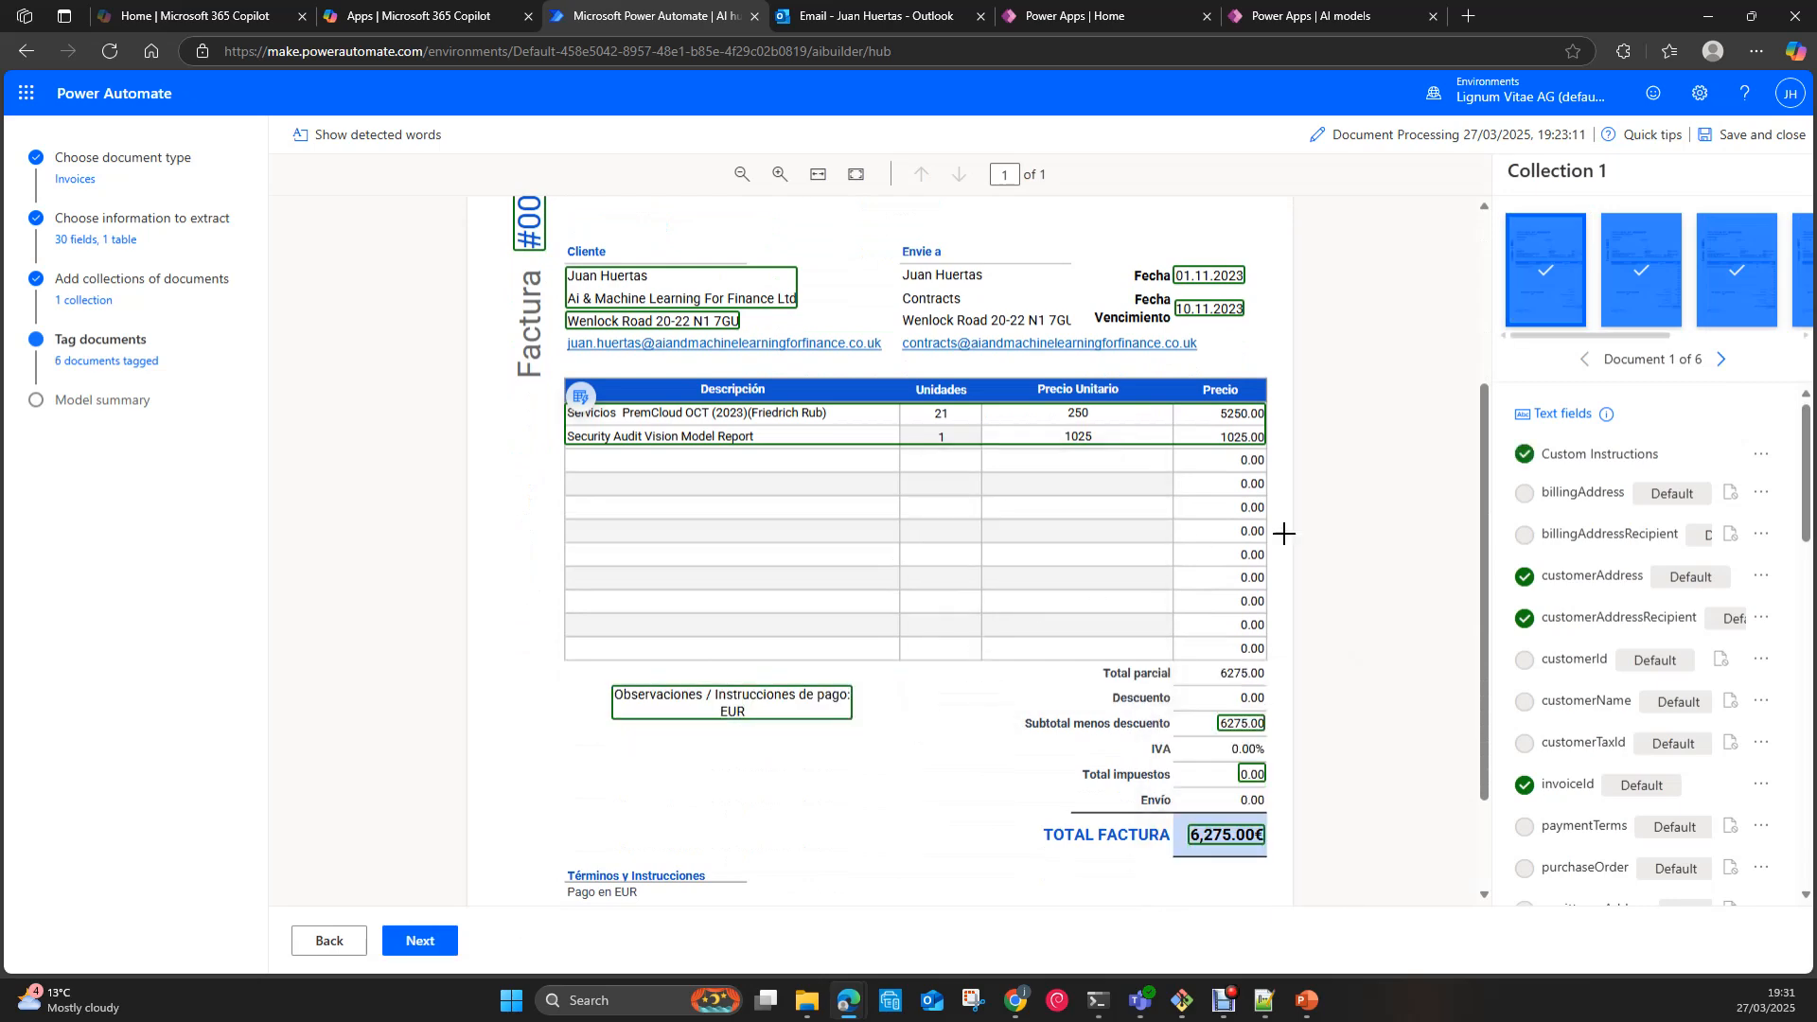
Step: Continue to the model summary and review the information to extract and the number of examples per field
{"action": "left_click", "coordinate": [420, 941]}
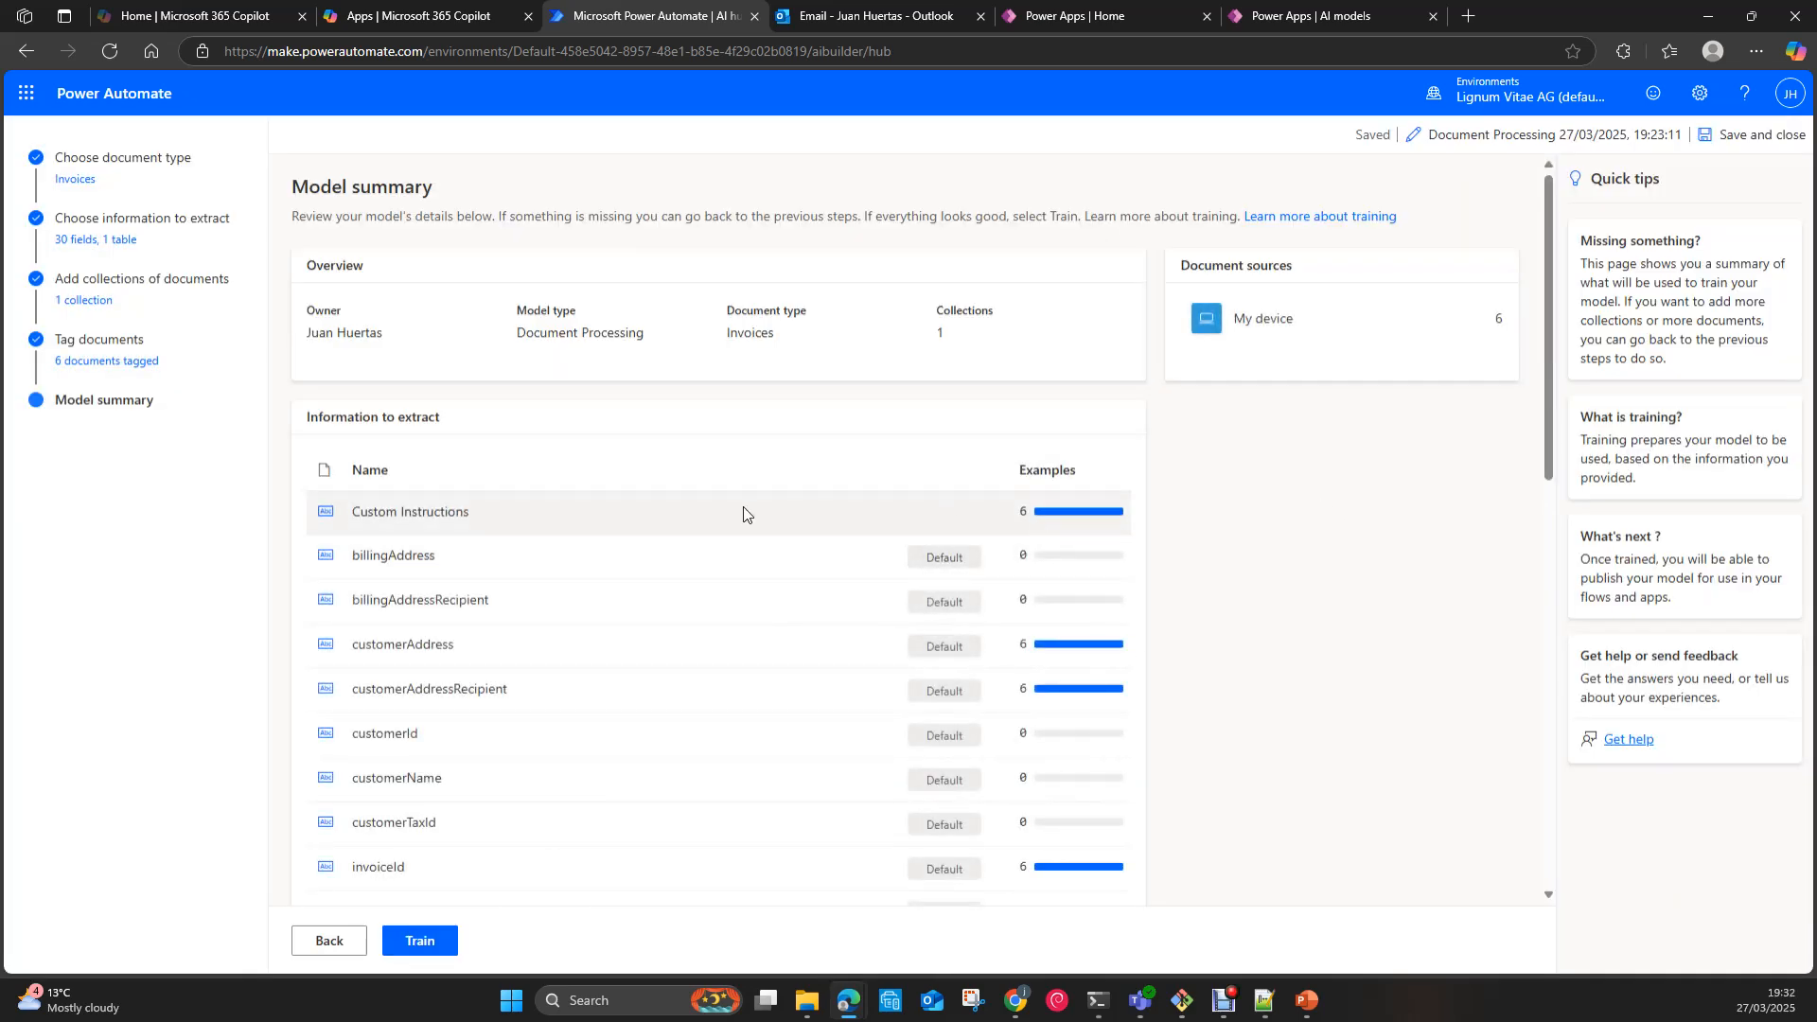
{"action": "scroll", "coordinate": [1112, 511], "scroll_direction": "down", "scroll_amount": 5}
{"action": "scroll", "coordinate": [1097, 511], "scroll_direction": "down", "scroll_amount": 5}
{"action": "scroll", "coordinate": [1230, 605], "scroll_direction": "up", "scroll_amount": 10}
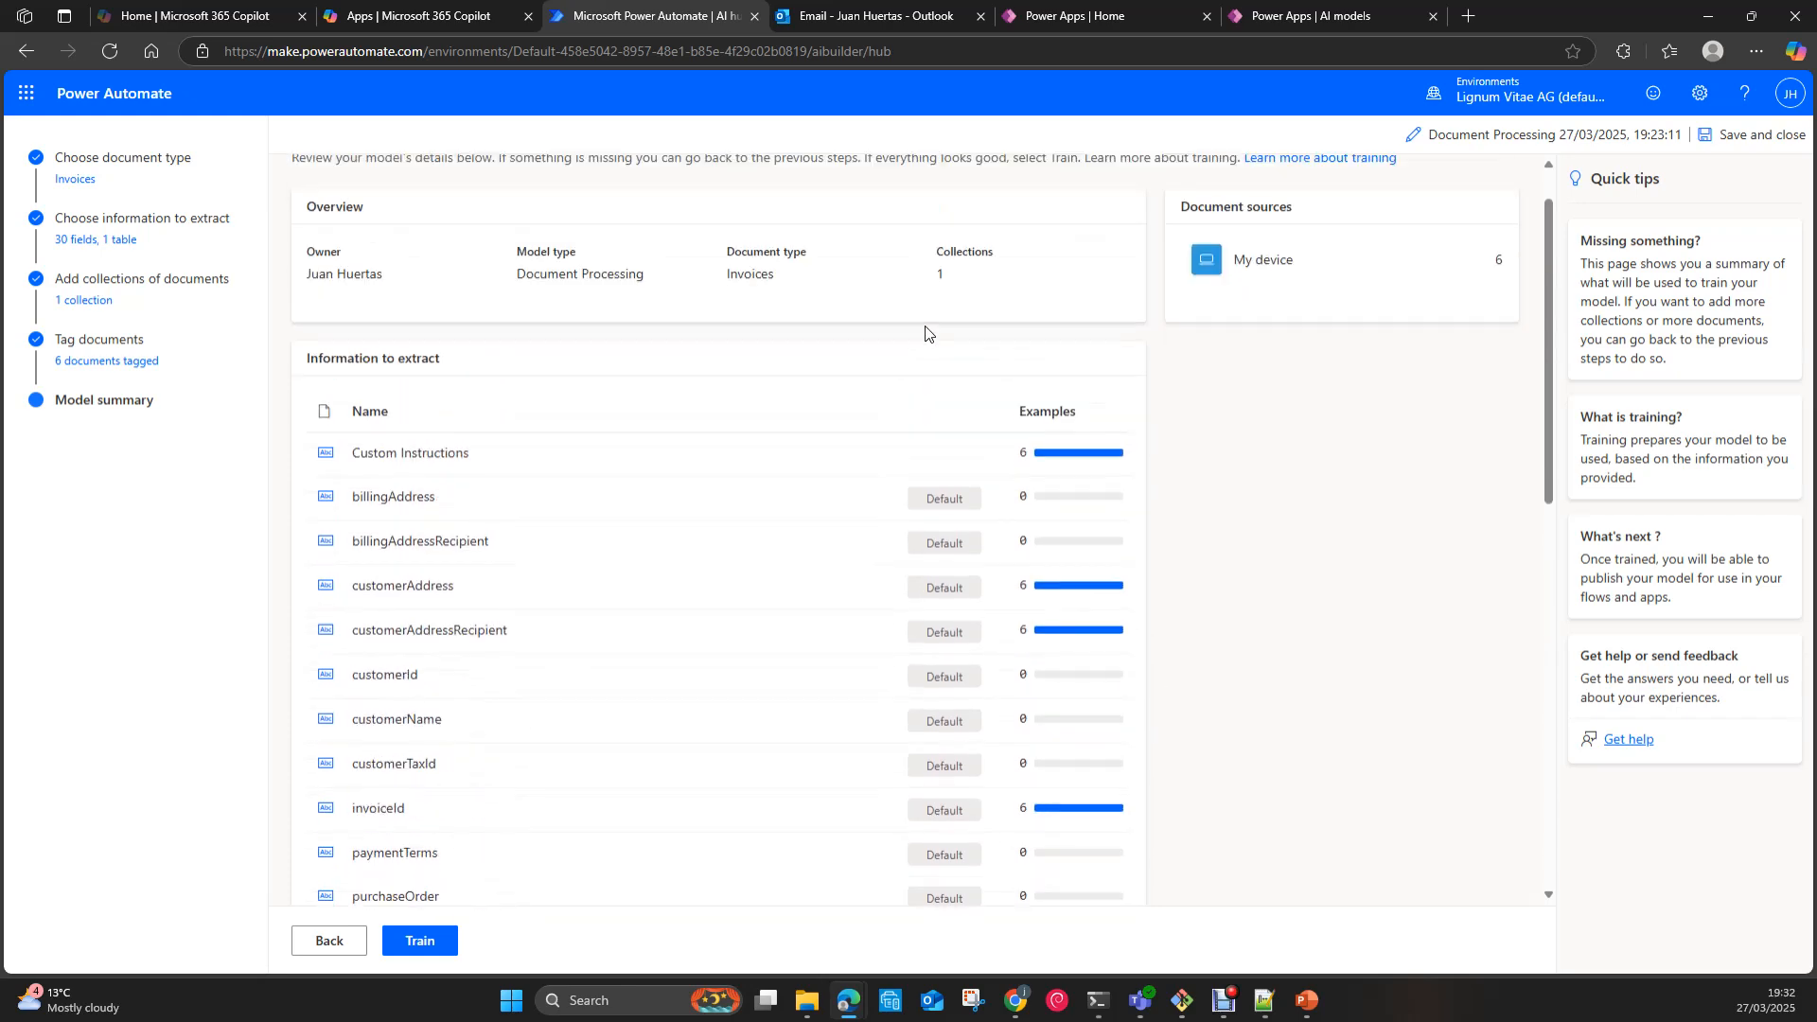
Step: Check the example counts of the remaining fields in the model summary and train the model
{"action": "scroll", "coordinate": [1379, 465], "scroll_direction": "down", "scroll_amount": 8}
{"action": "scroll", "coordinate": [1379, 463], "scroll_direction": "down", "scroll_amount": 2}
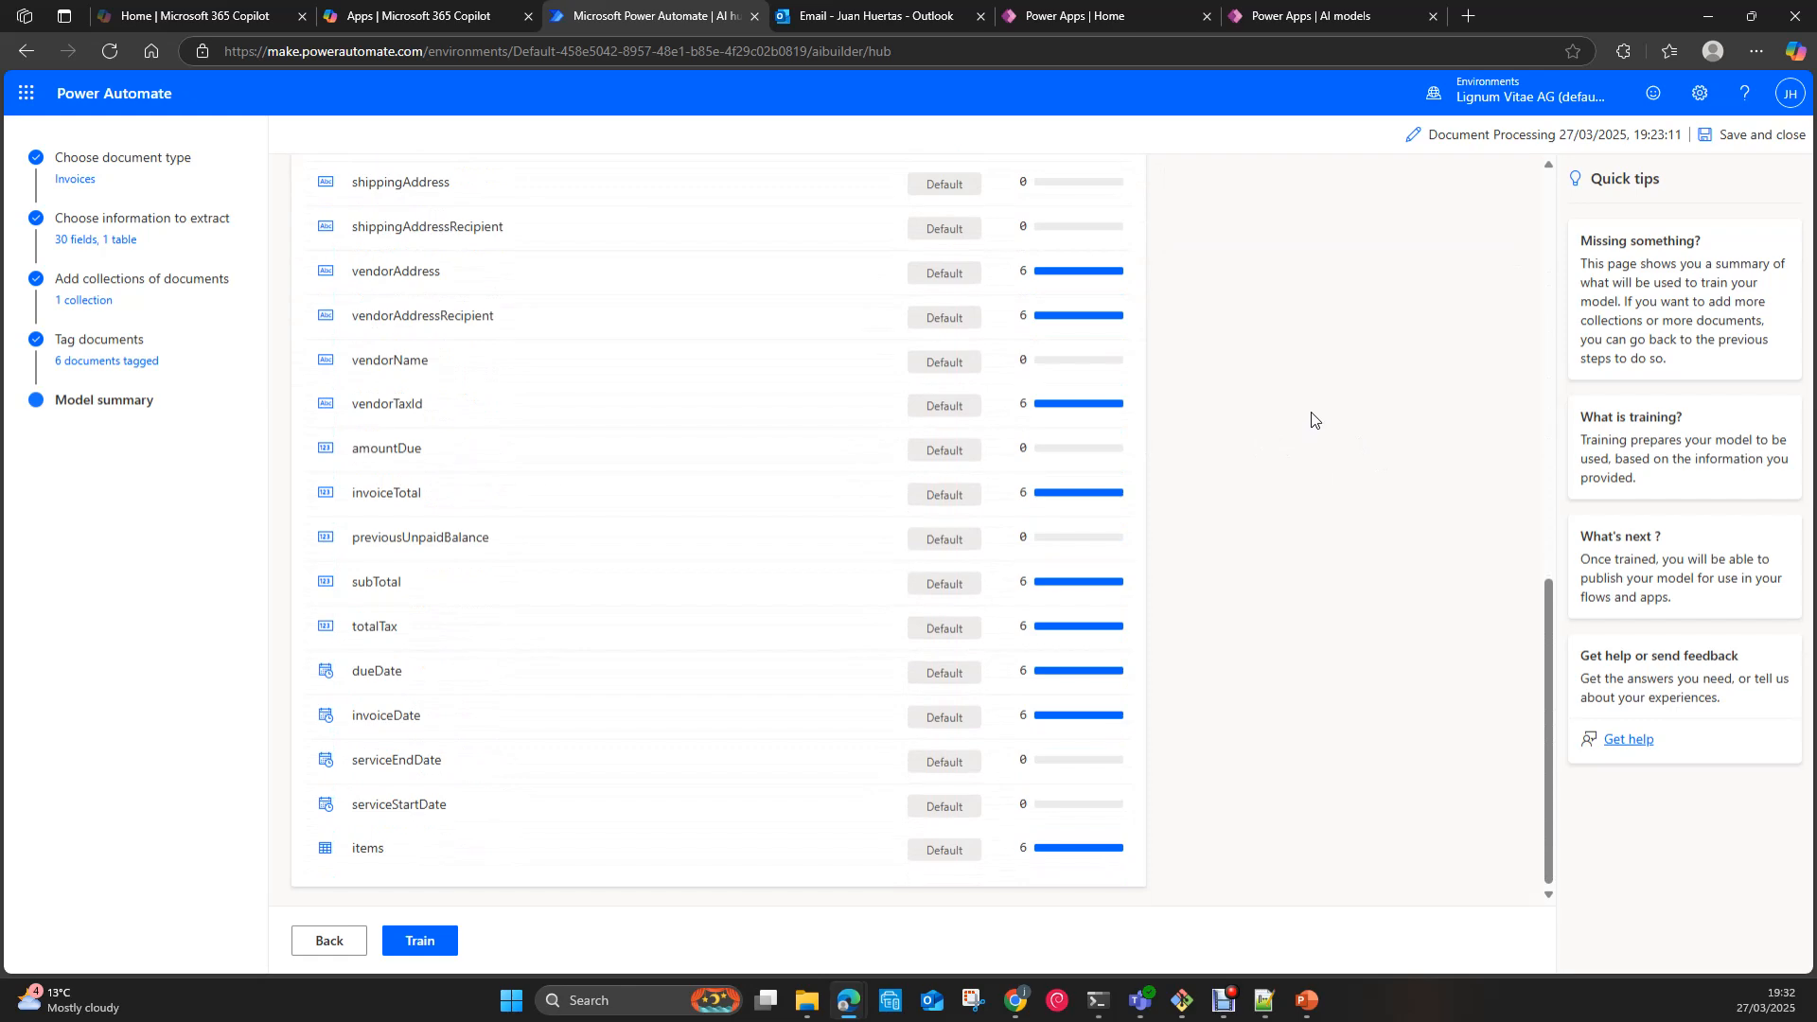
{"action": "scroll", "coordinate": [1312, 419], "scroll_direction": "up", "scroll_amount": 10}
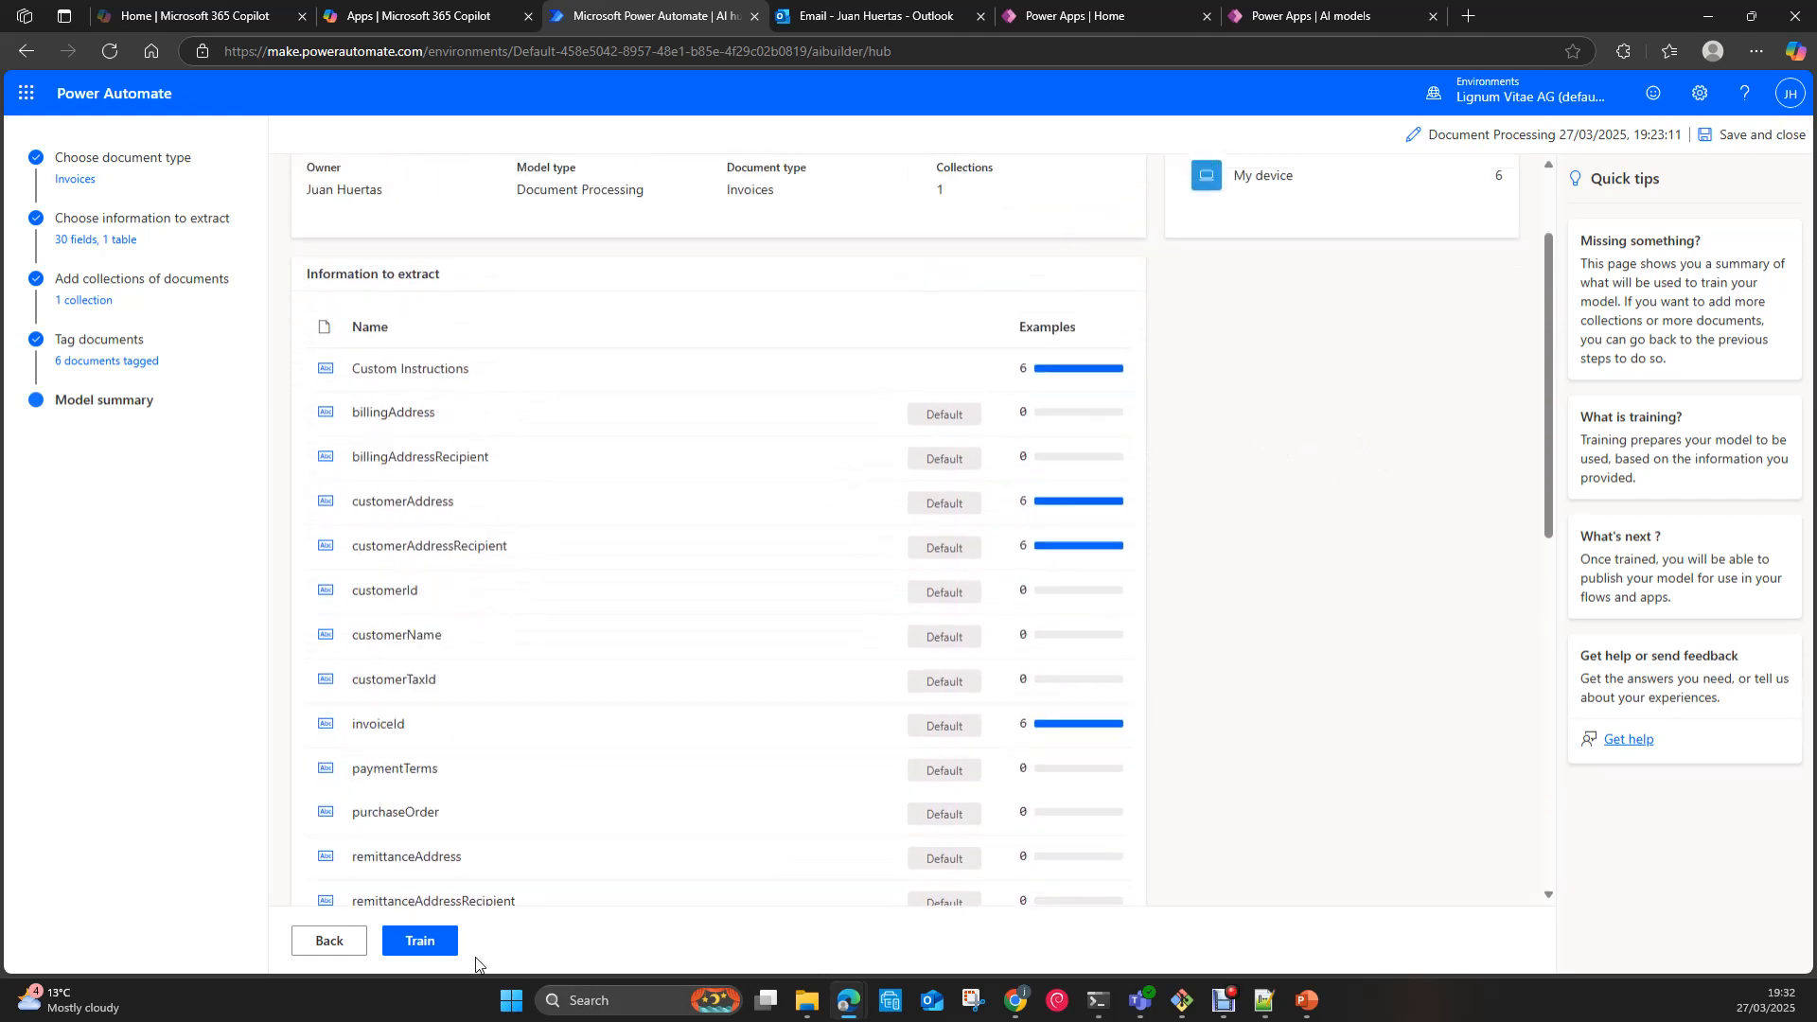
{"action": "left_click", "coordinate": [419, 941]}
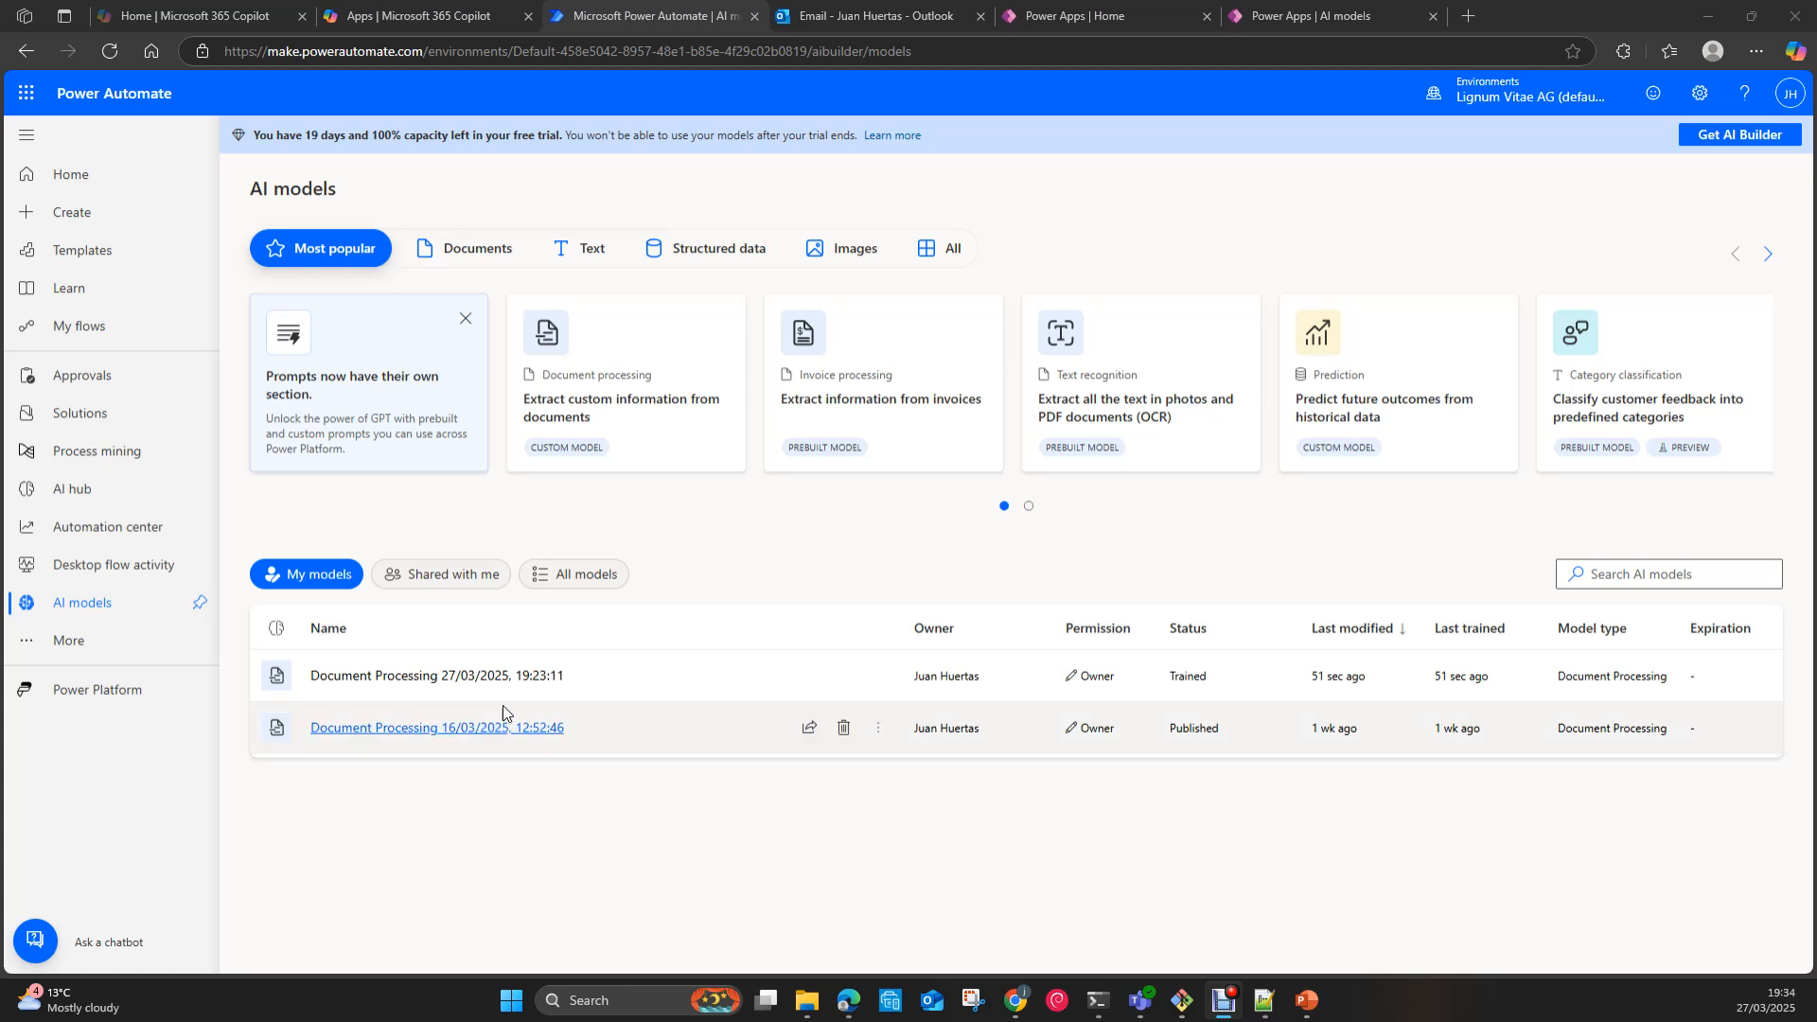
Step: Open the details page of the newly trained model Document Processing 27/03/2025, 19:23:11 from the AI models list
{"action": "left_click", "coordinate": [480, 677]}
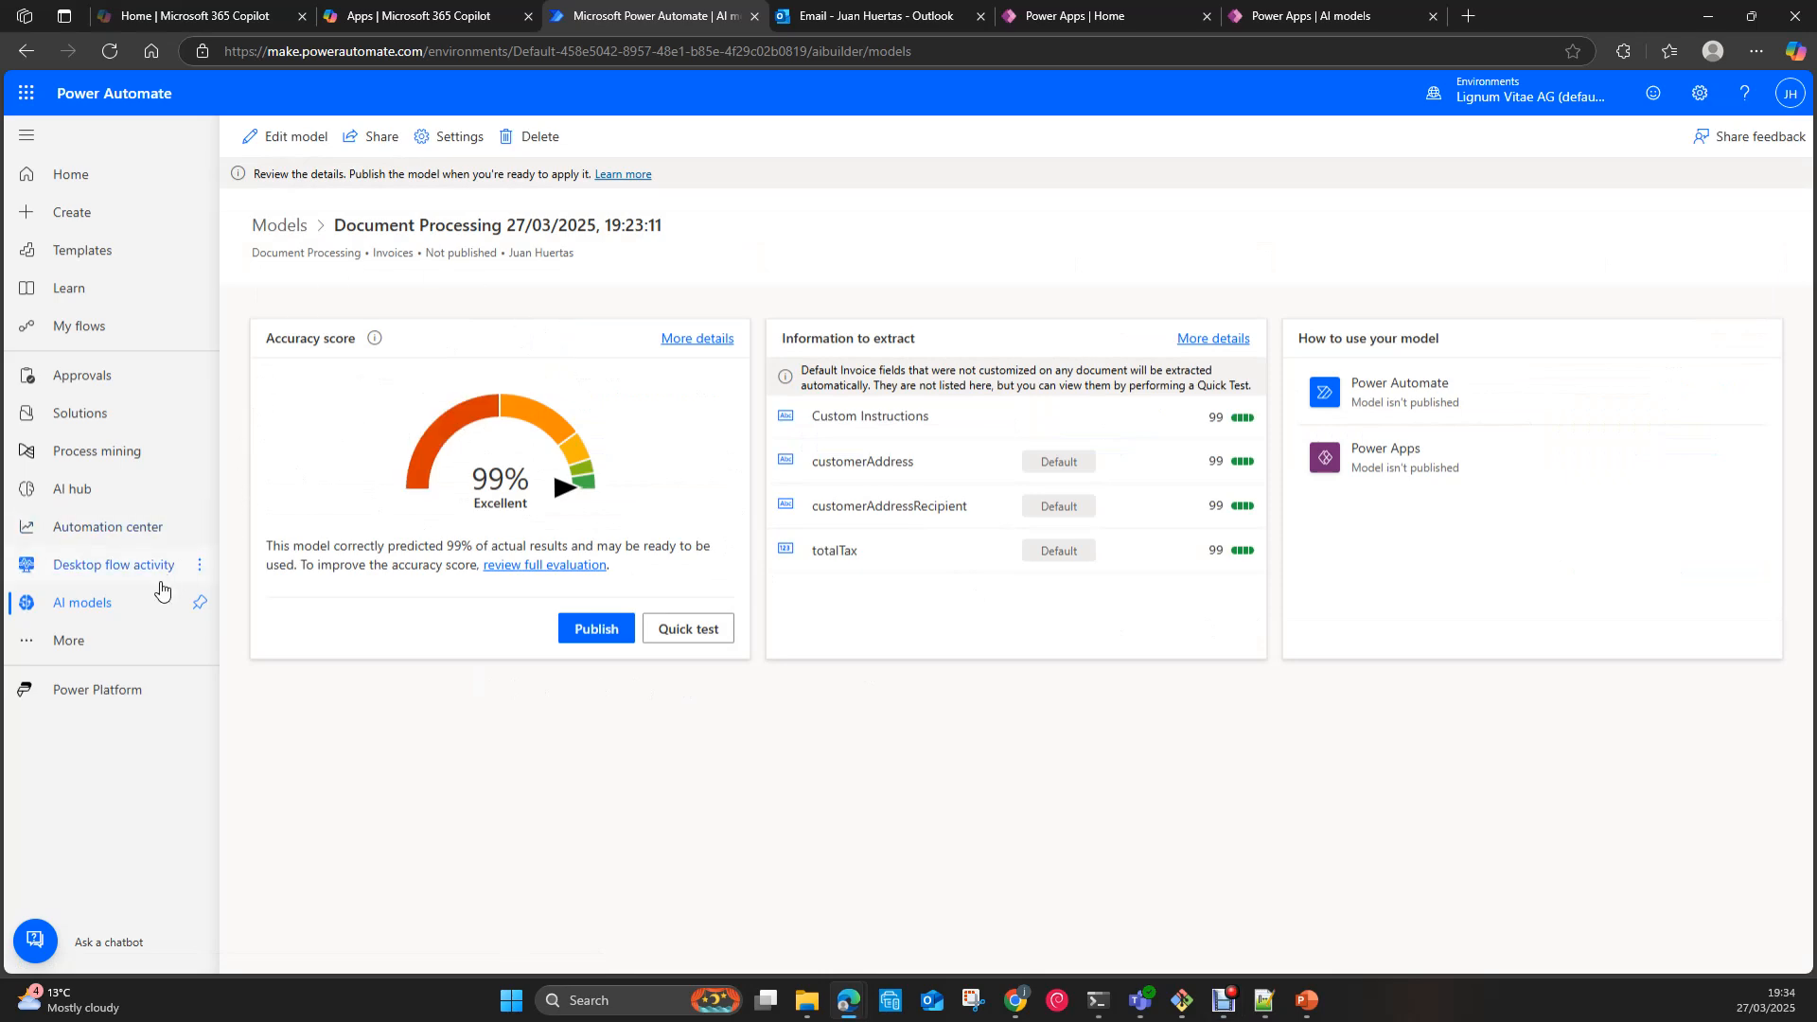
{"action": "left_click", "coordinate": [26, 51]}
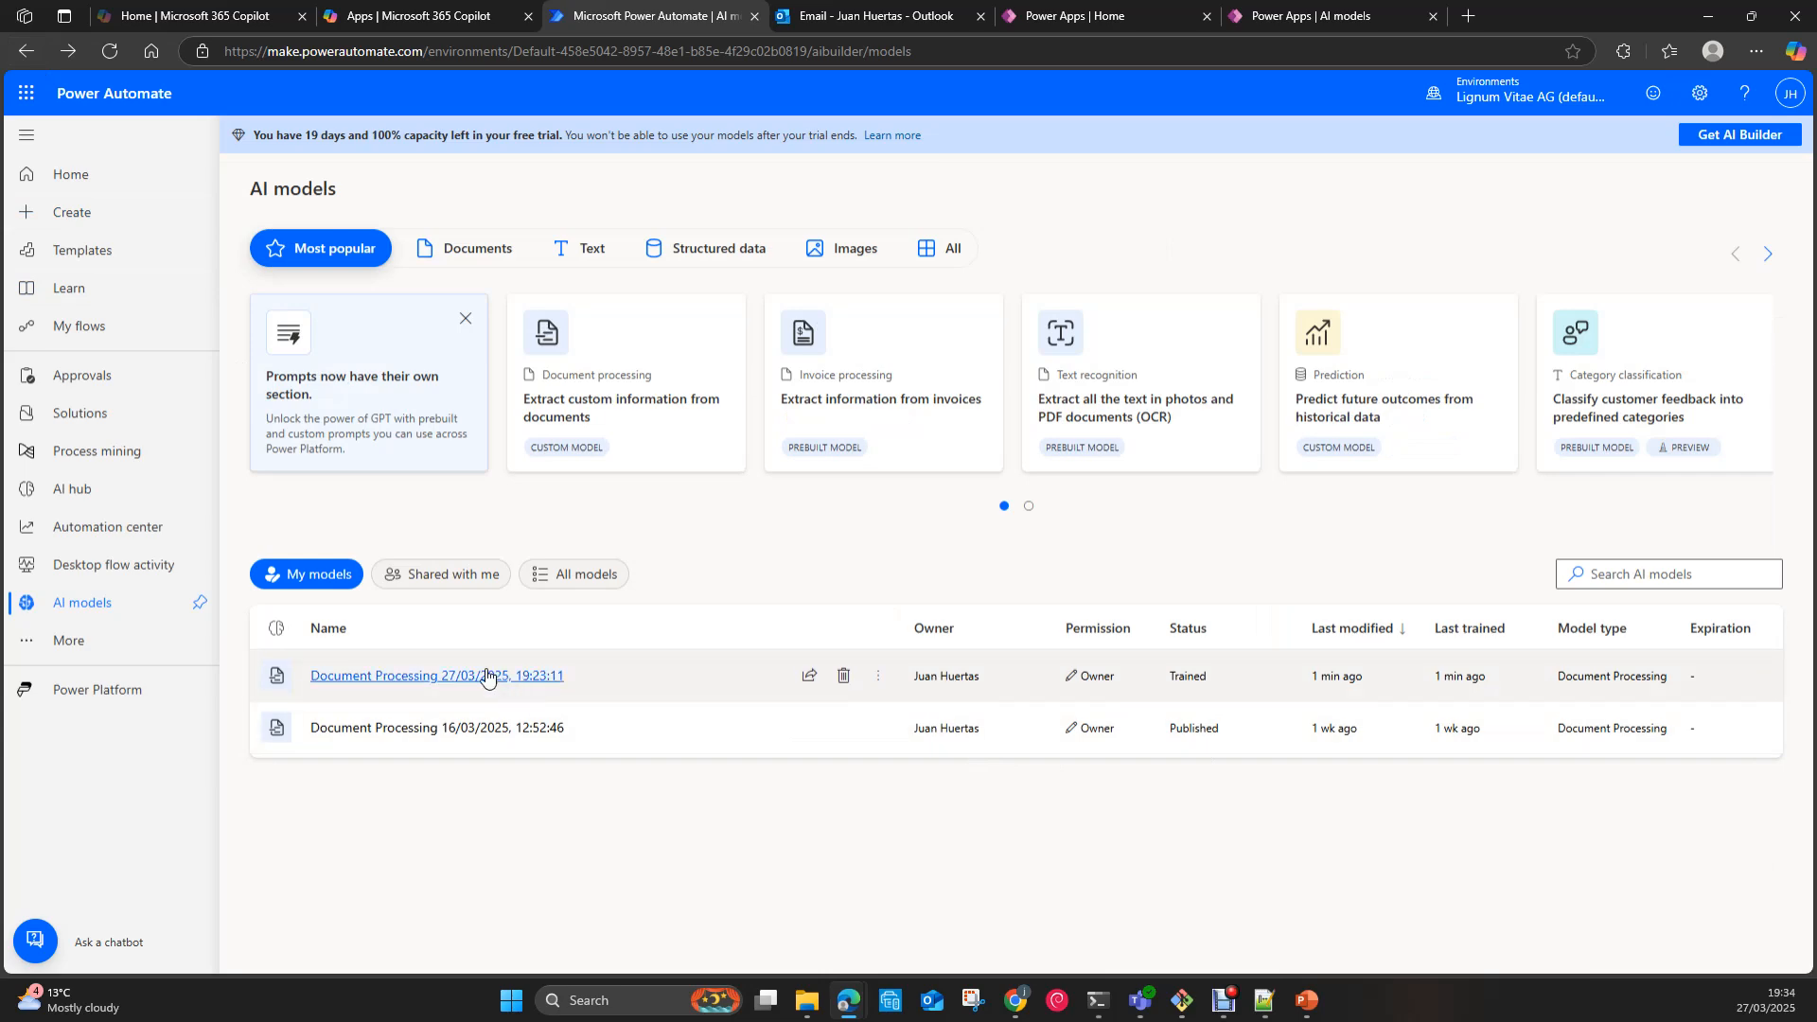
{"action": "left_click", "coordinate": [431, 676]}
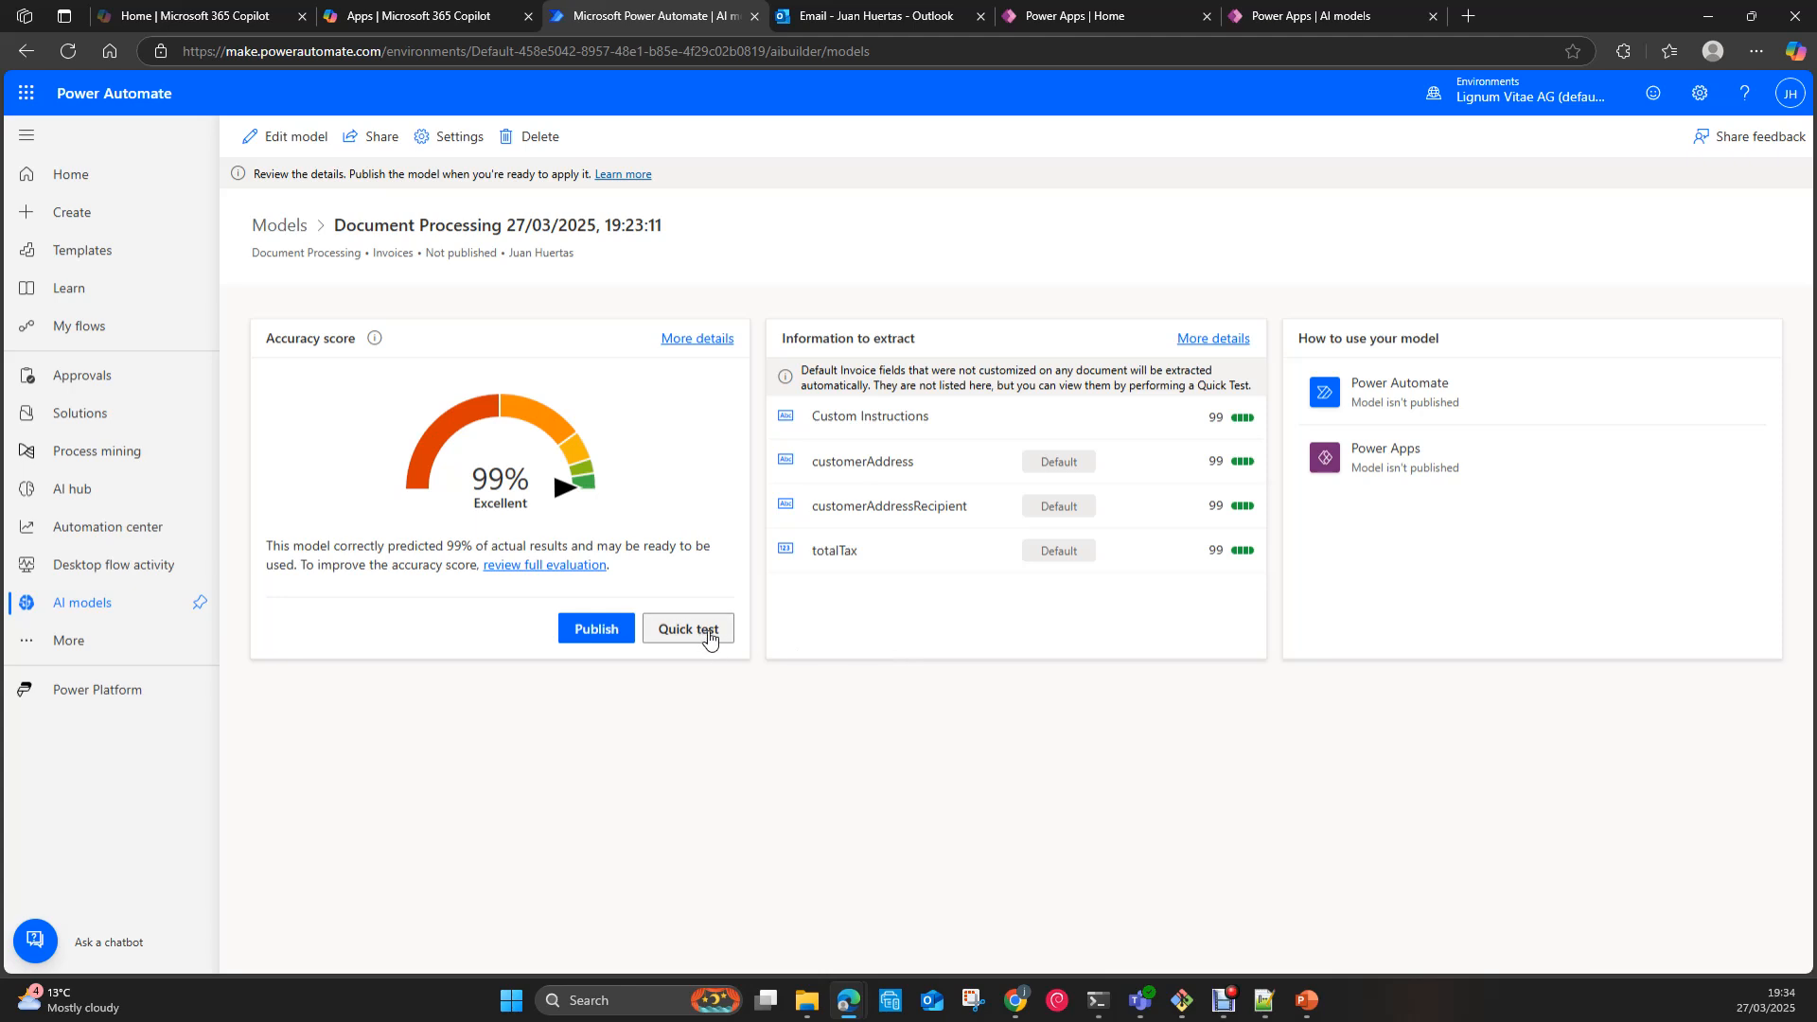
Step: Run a quick test of the trained model on the invoice Intellytics_011.pdf uploaded from the device
{"action": "left_click", "coordinate": [709, 639]}
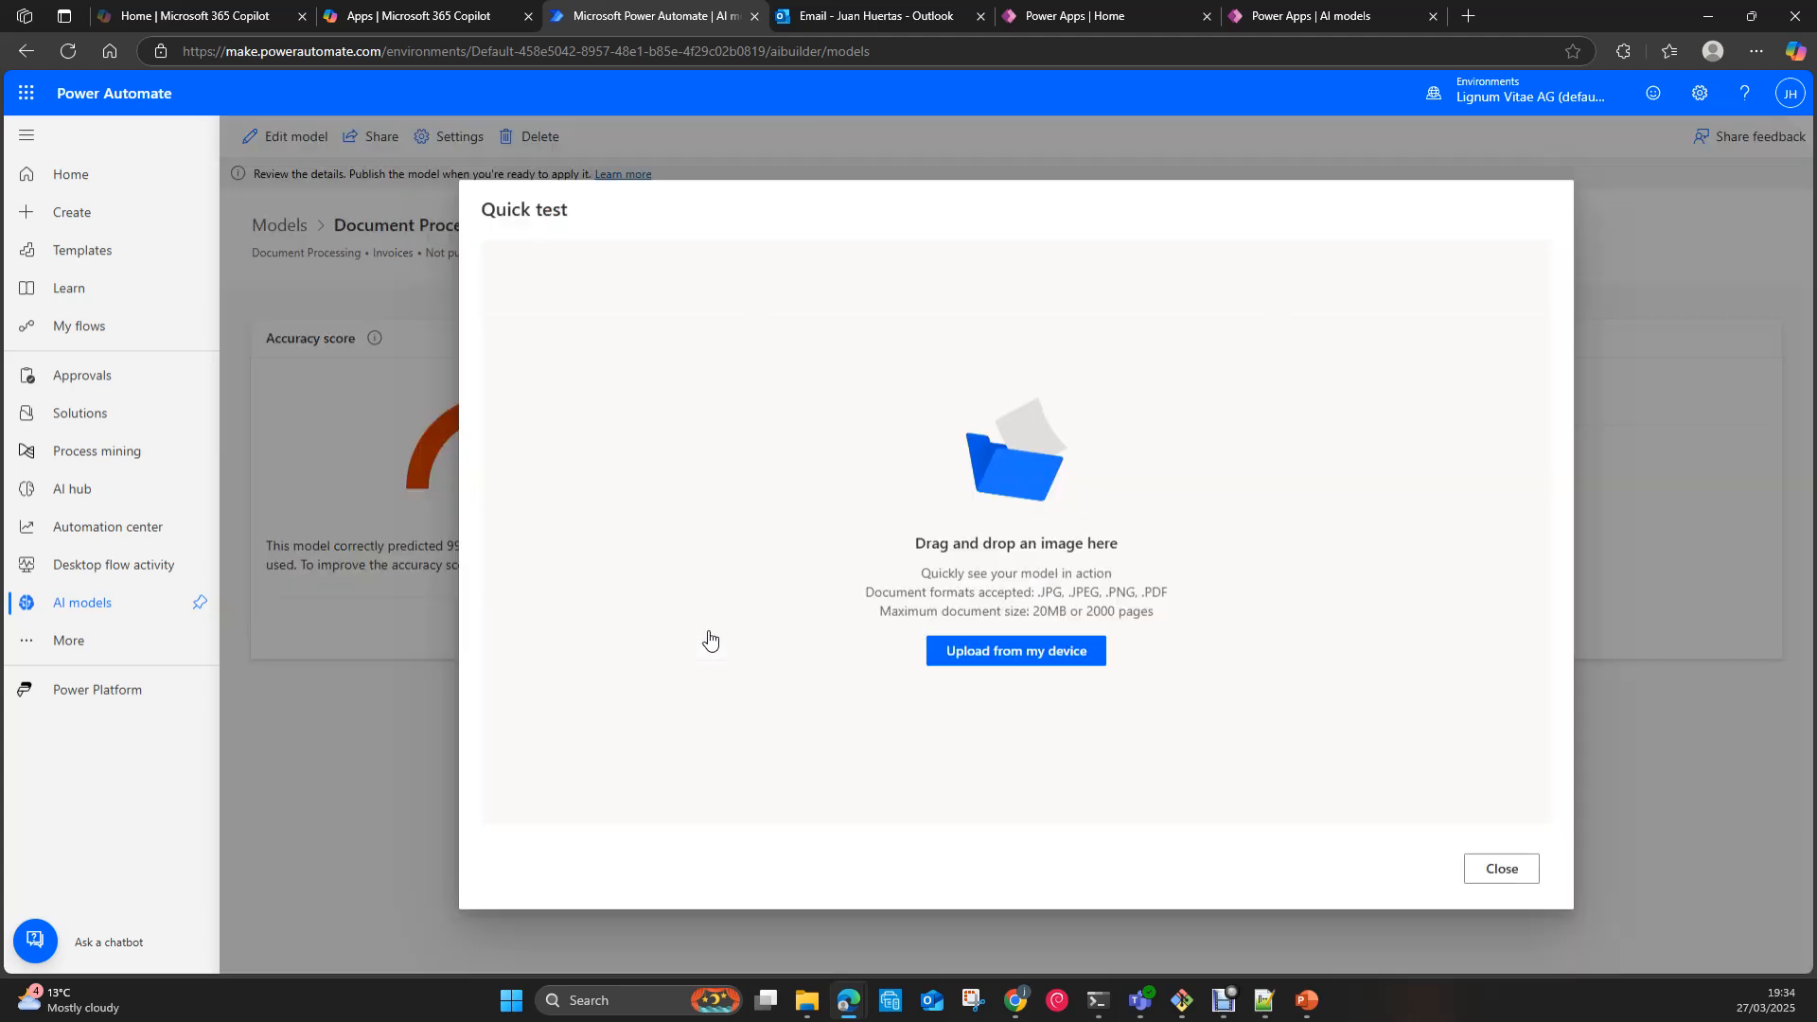
{"action": "left_click", "coordinate": [1034, 656]}
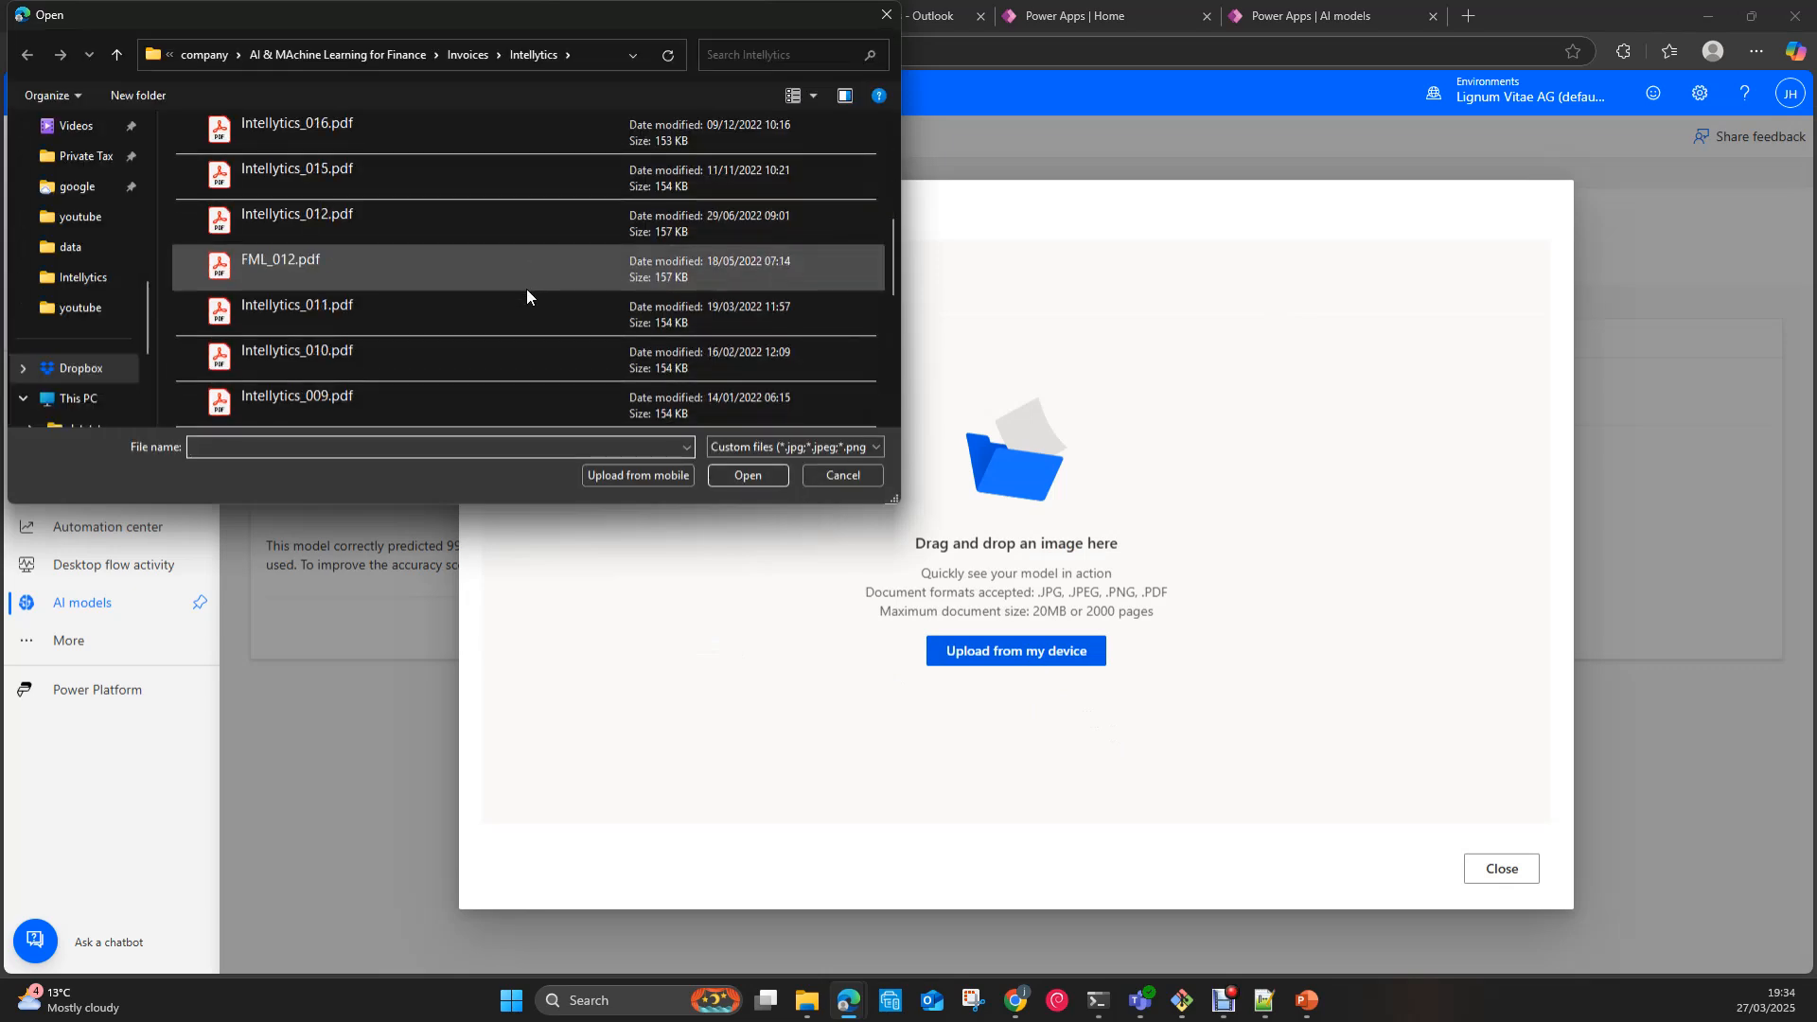
{"action": "scroll", "coordinate": [526, 288], "scroll_direction": "down", "scroll_amount": 2}
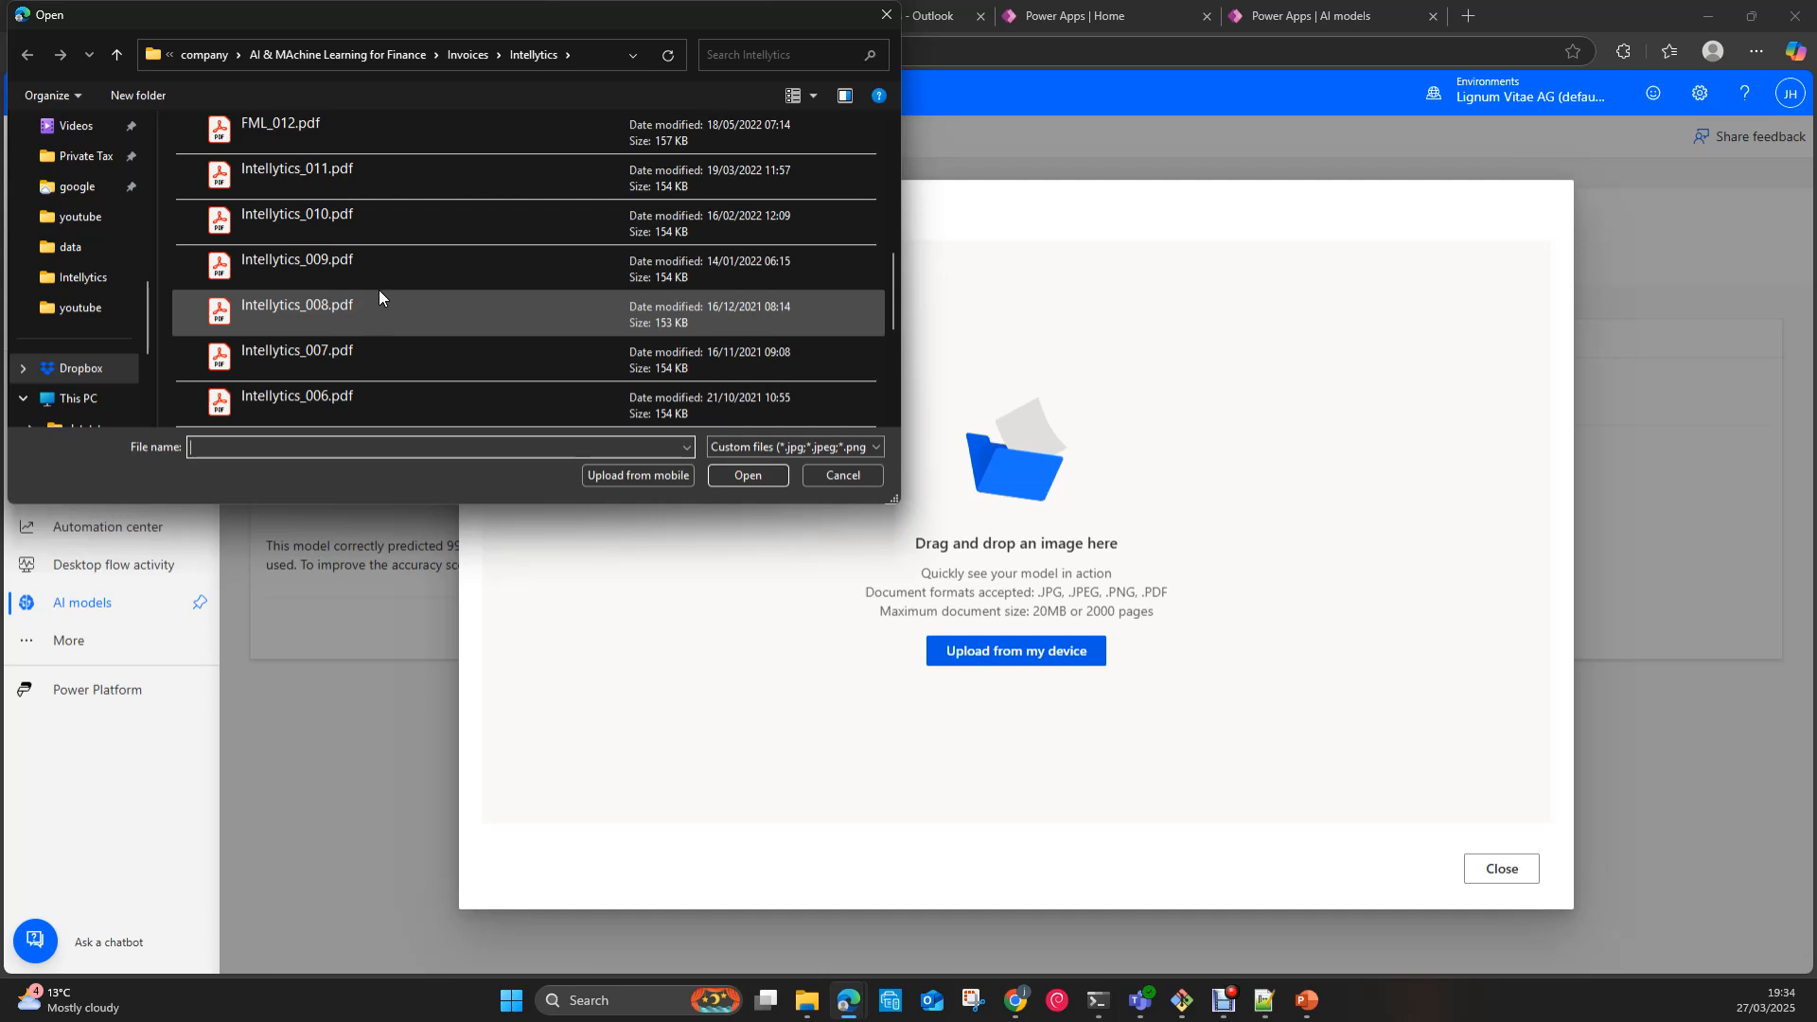
{"action": "left_click", "coordinate": [349, 180]}
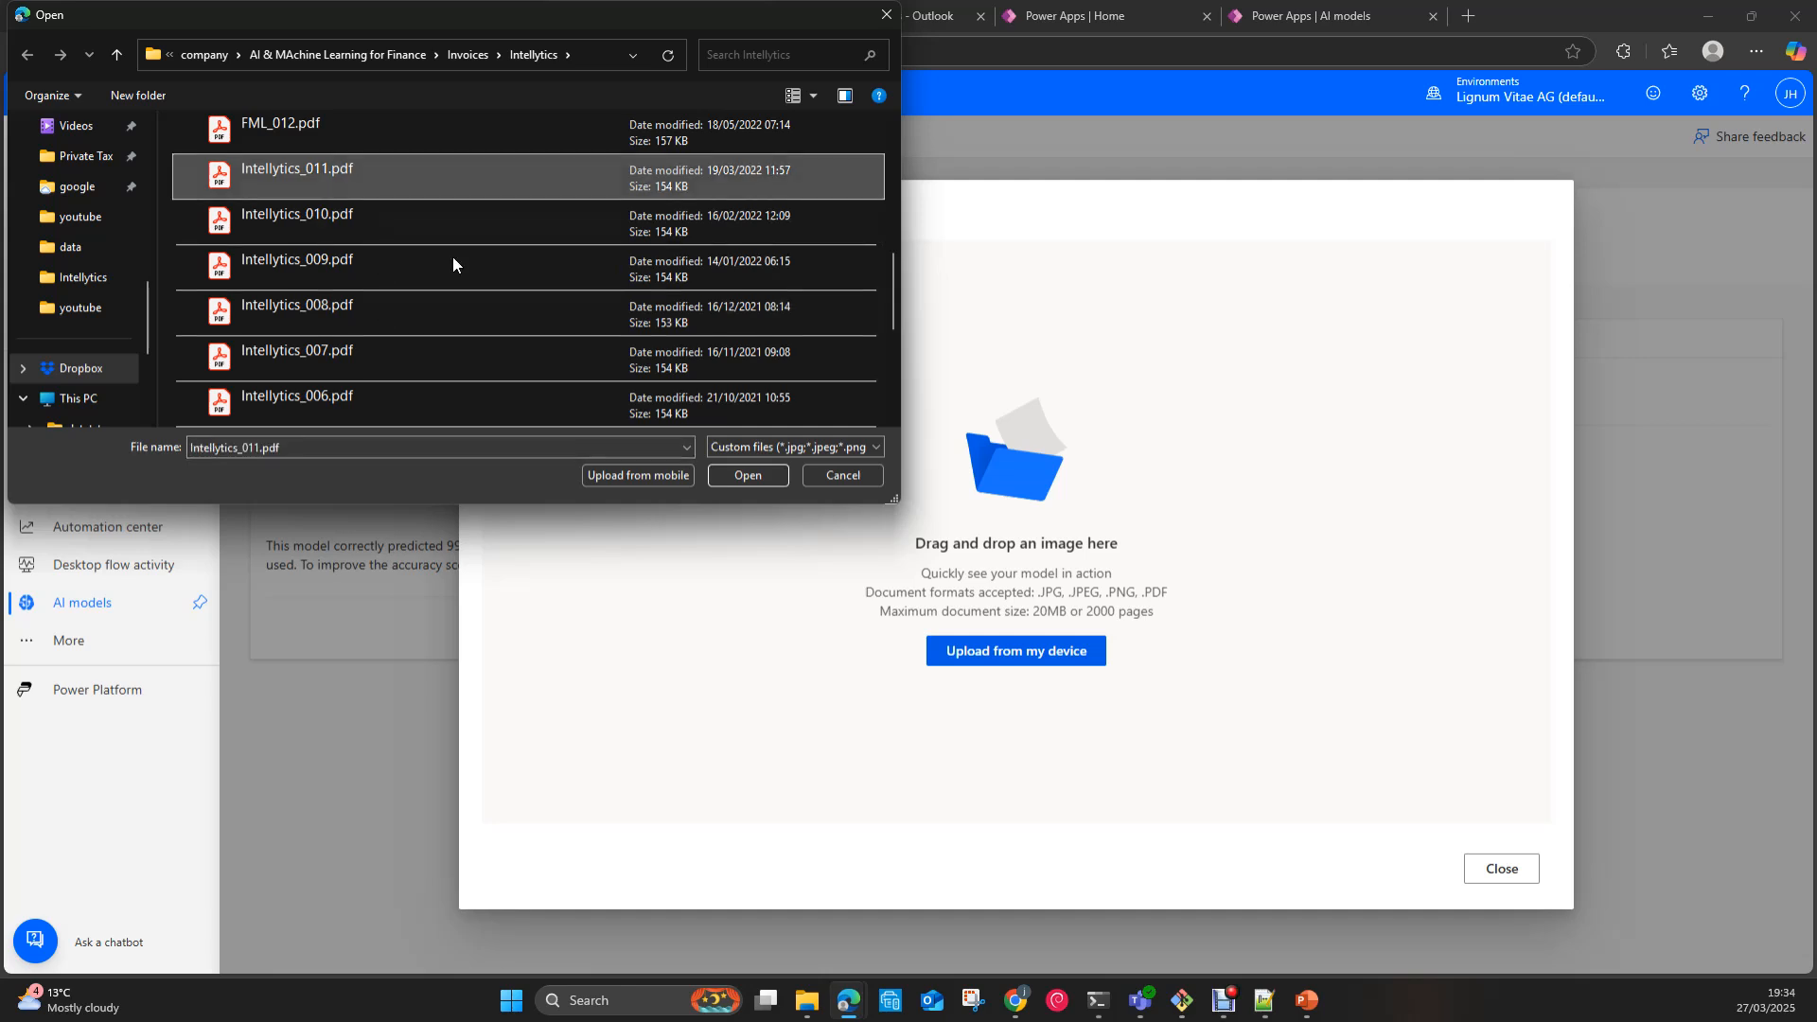
{"action": "left_click", "coordinate": [756, 482]}
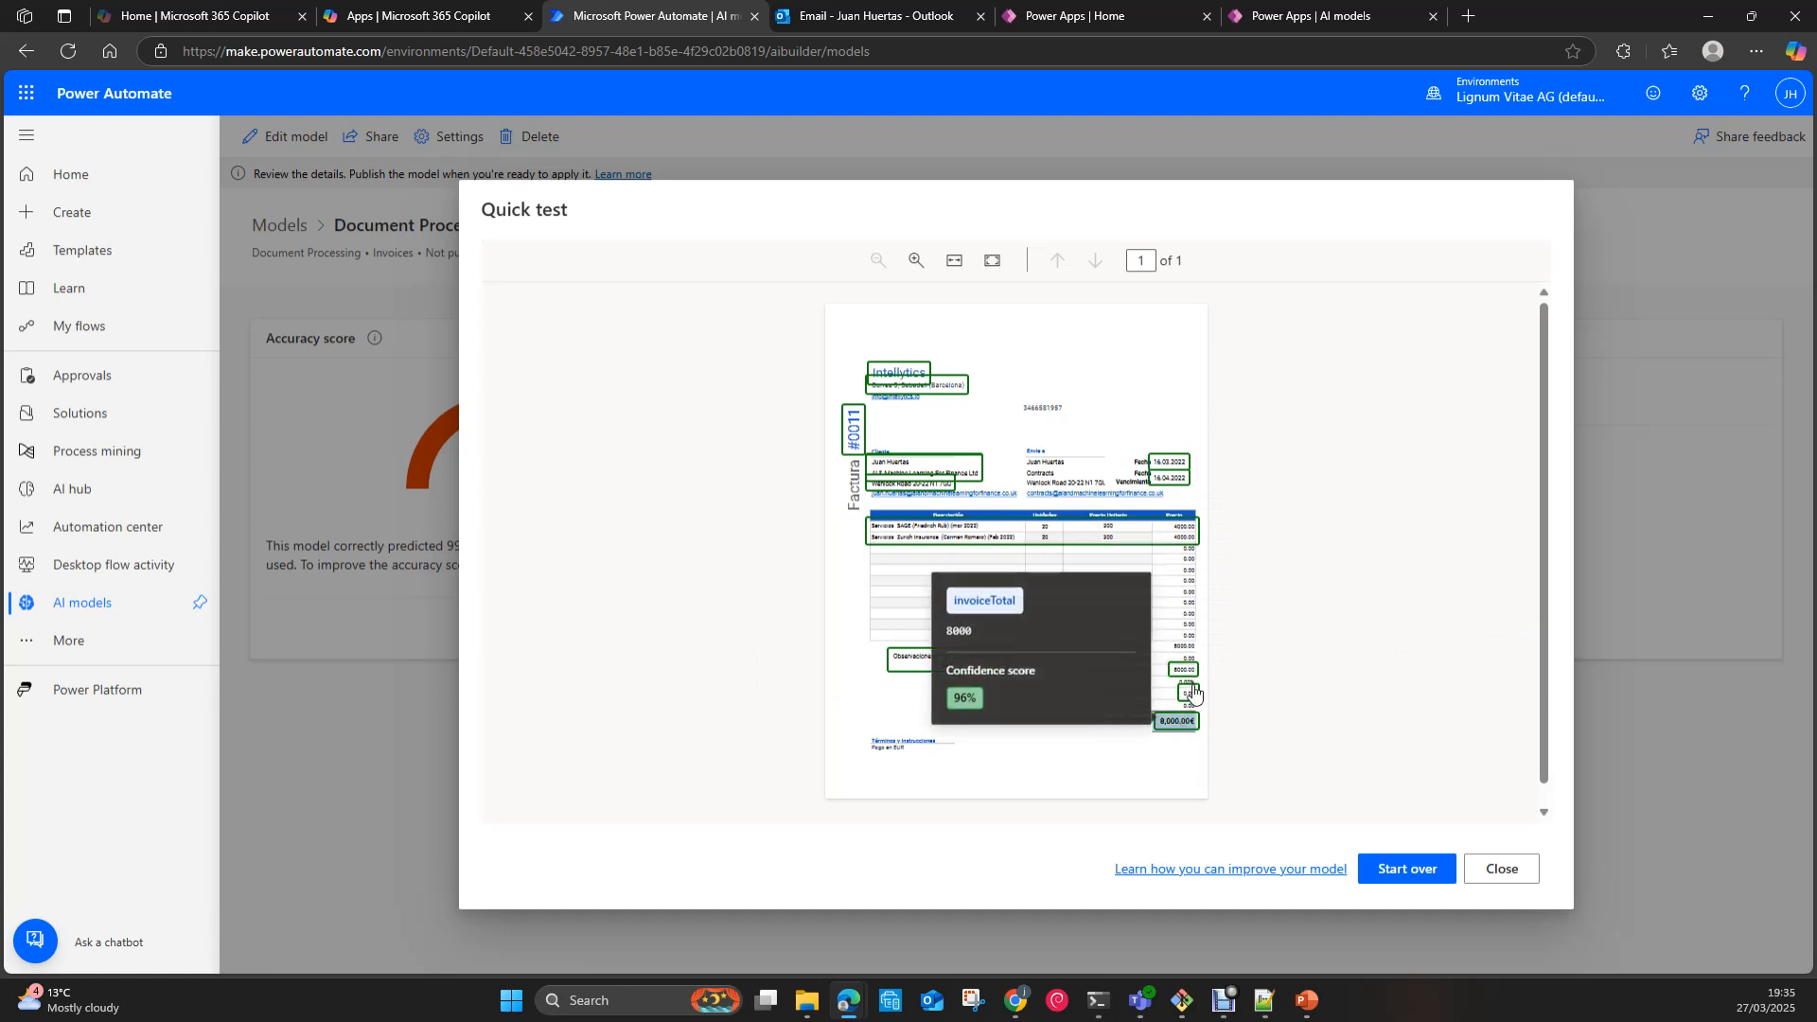
Step: Examine the fields, items table and confidence scores detected on the test invoice, and close the quick test
{"action": "mouse_move", "coordinate": [902, 475]}
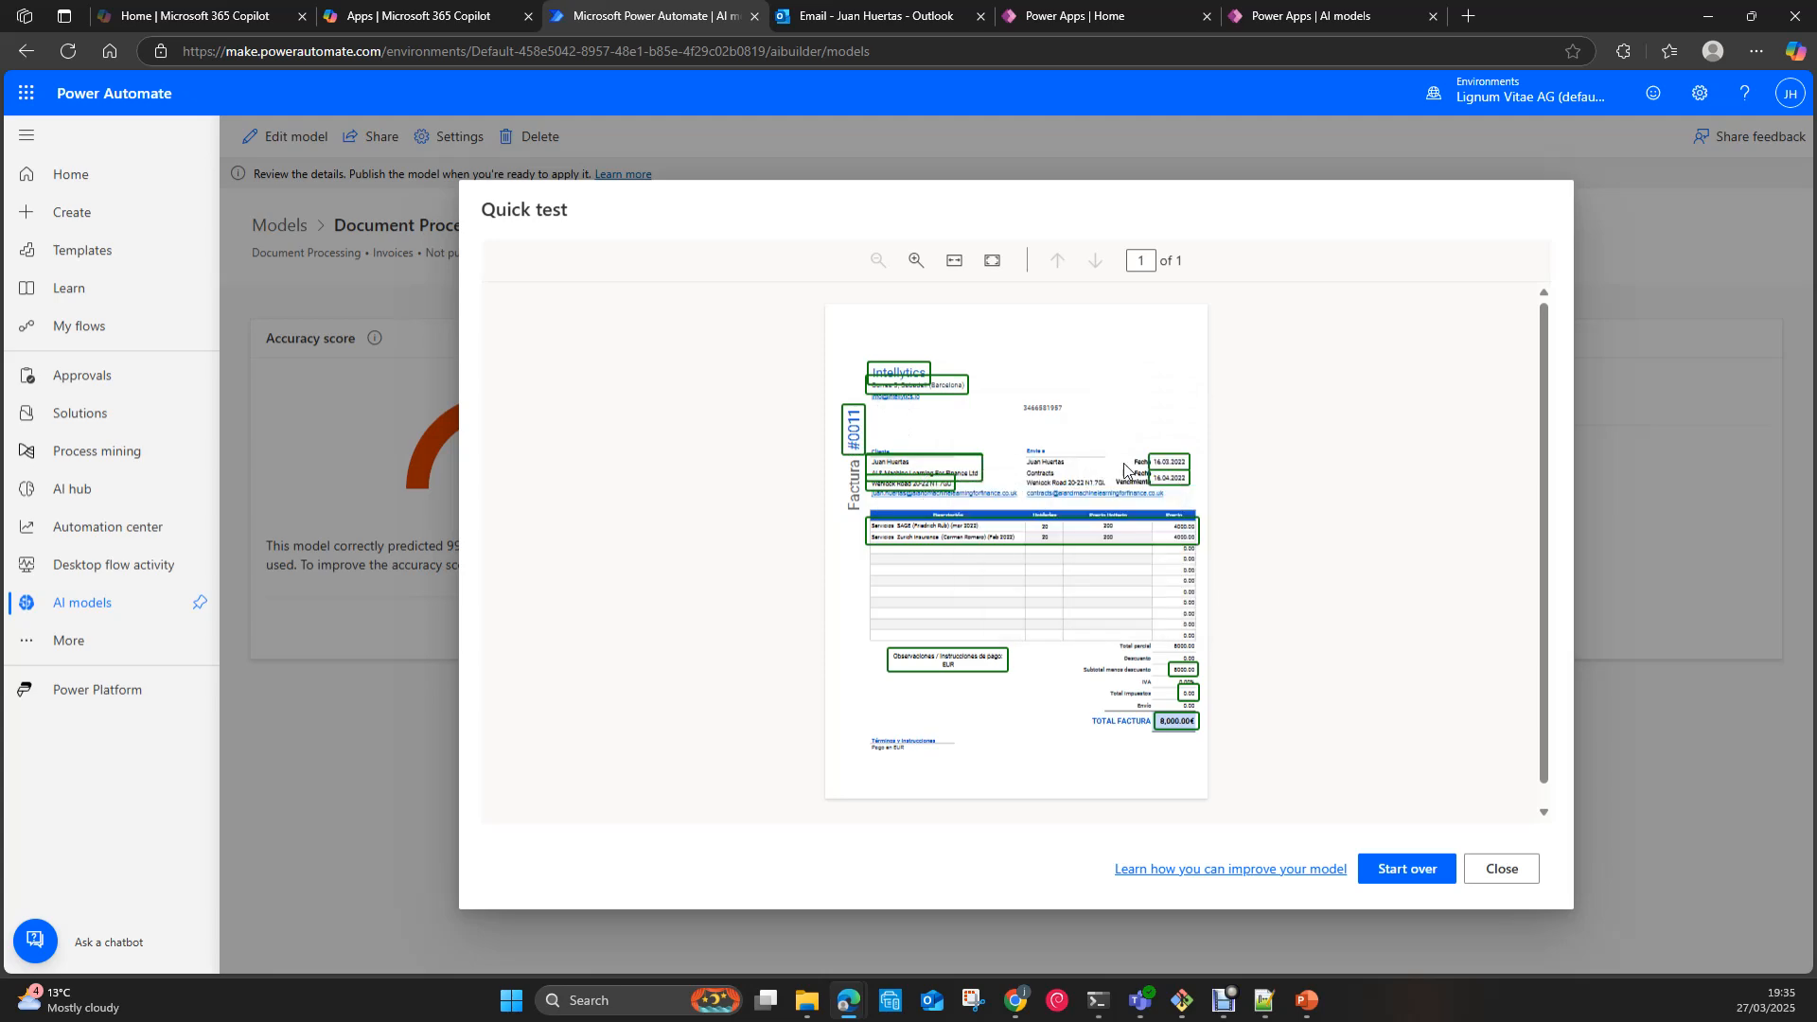
{"action": "mouse_move", "coordinate": [1182, 536]}
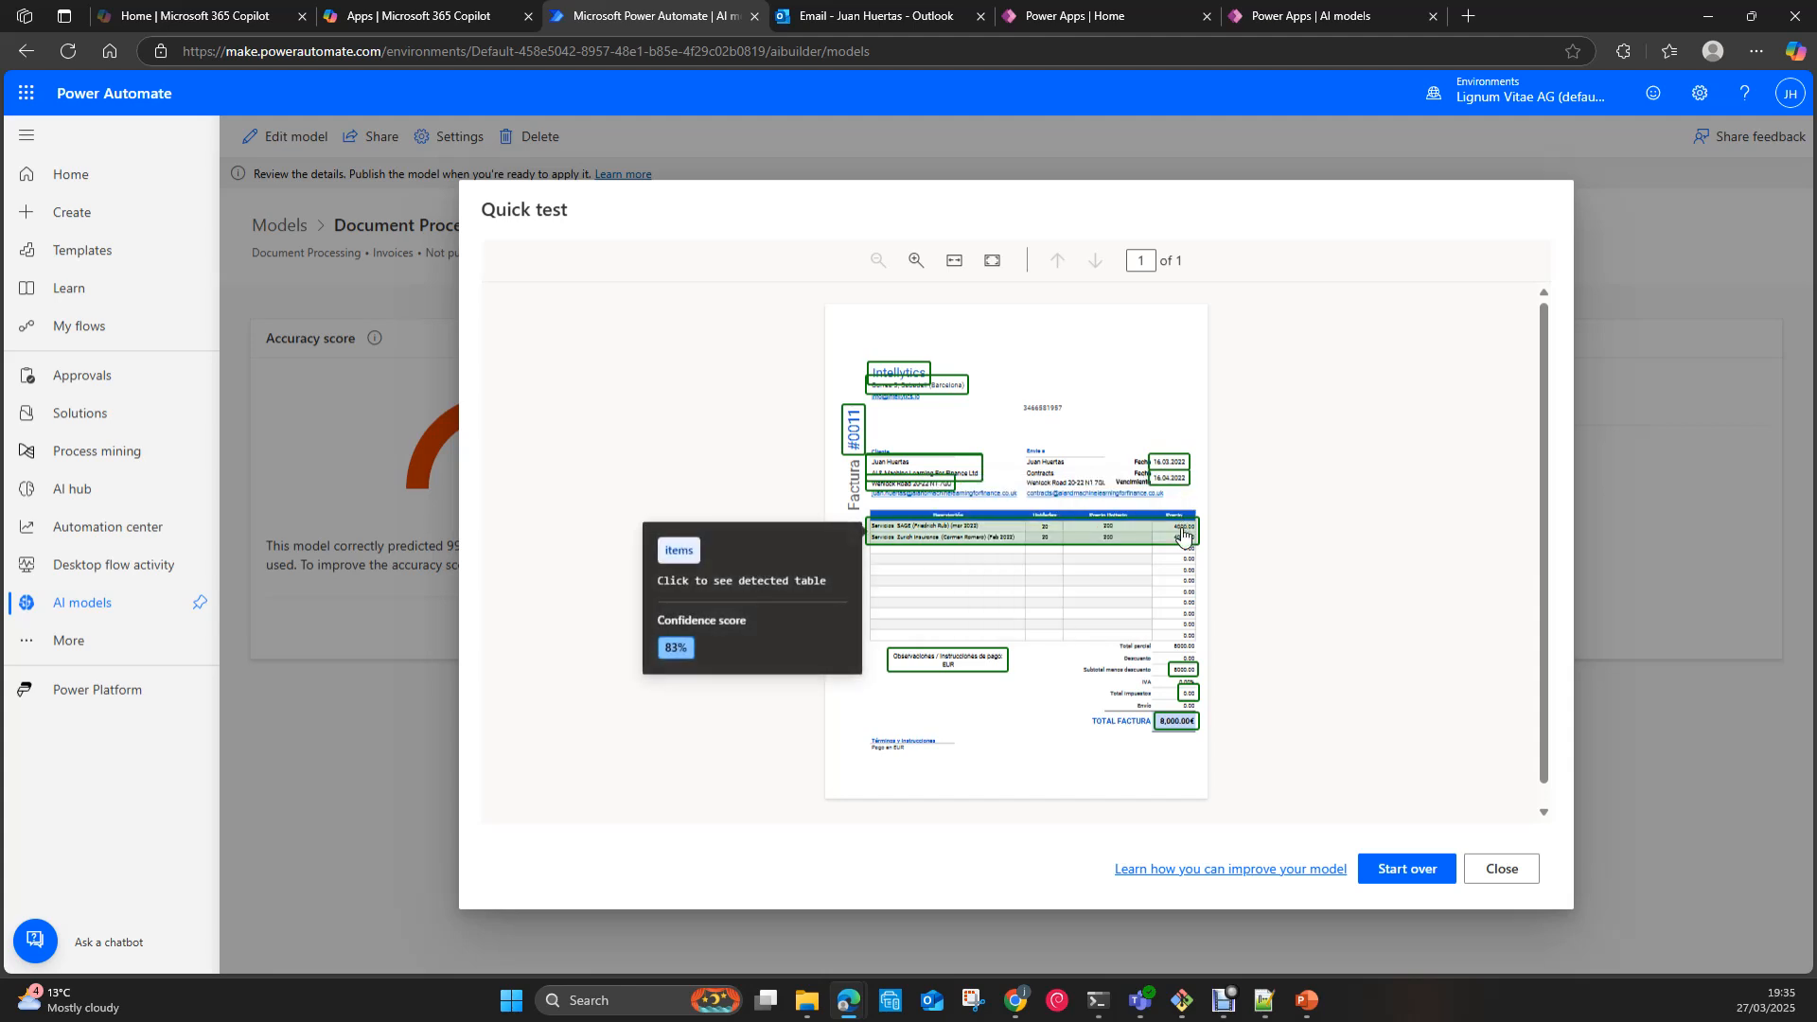
{"action": "mouse_move", "coordinate": [1190, 673]}
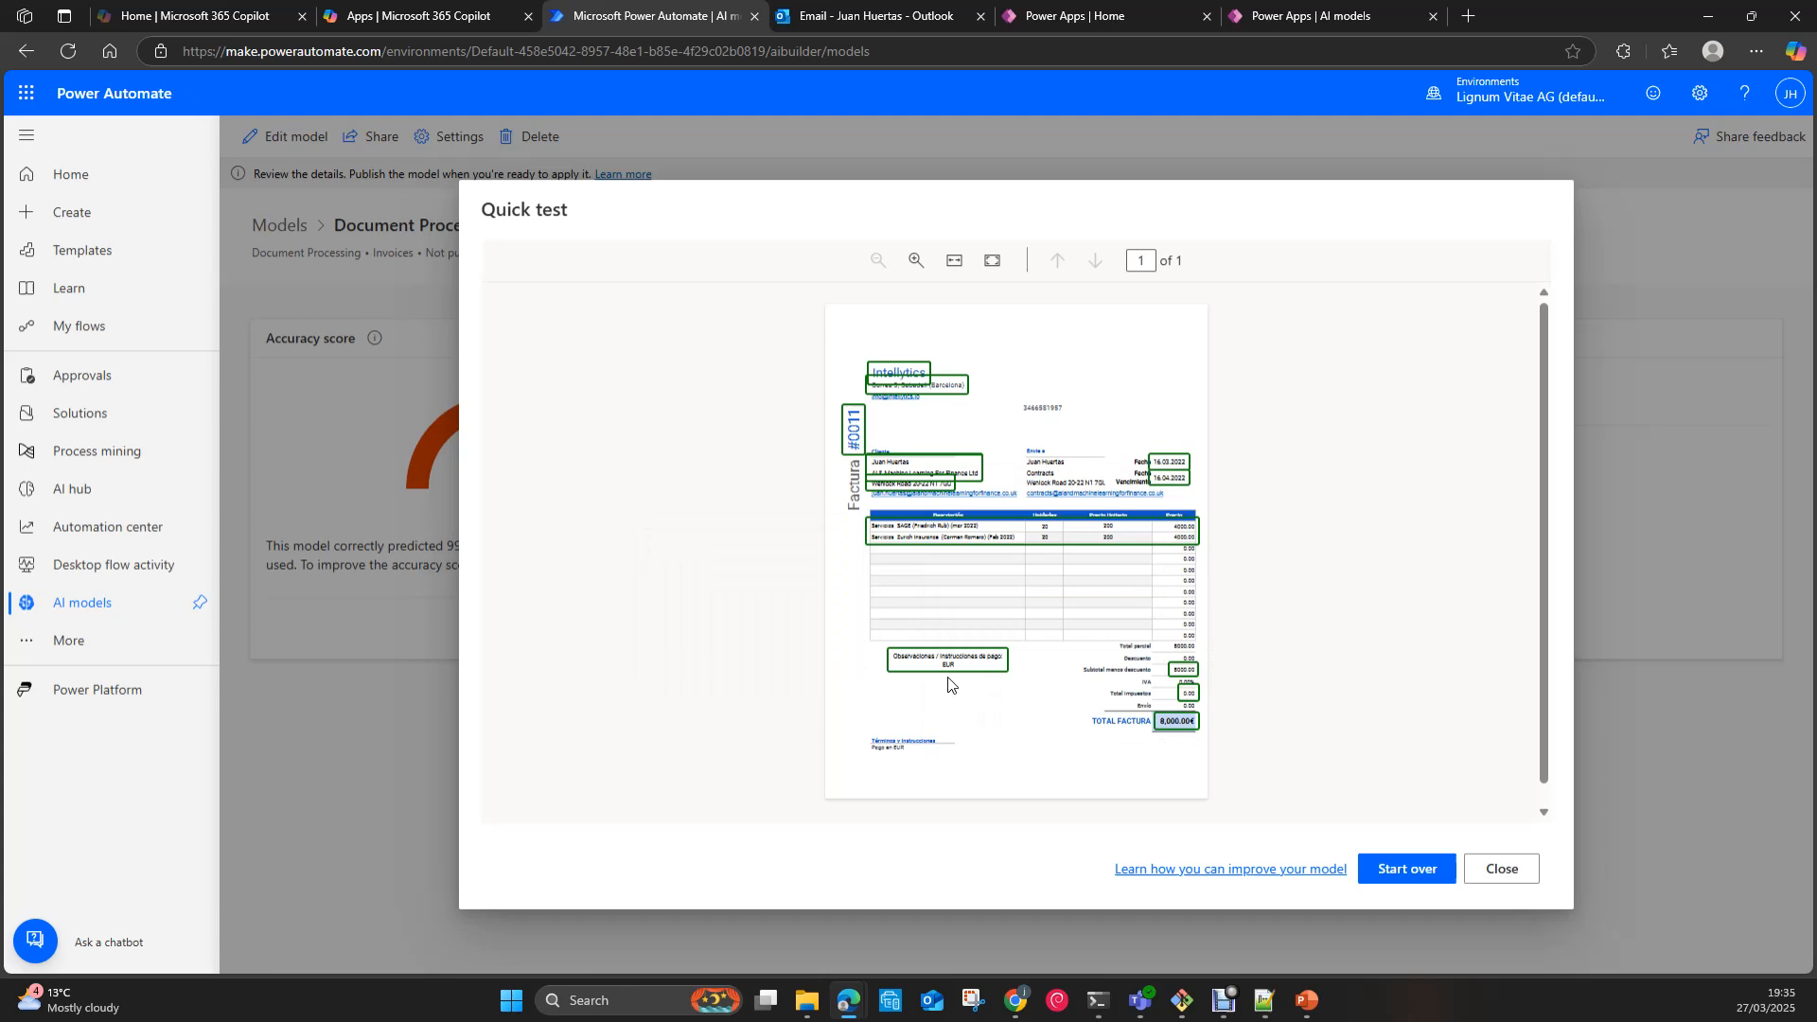
{"action": "left_click", "coordinate": [1504, 871]}
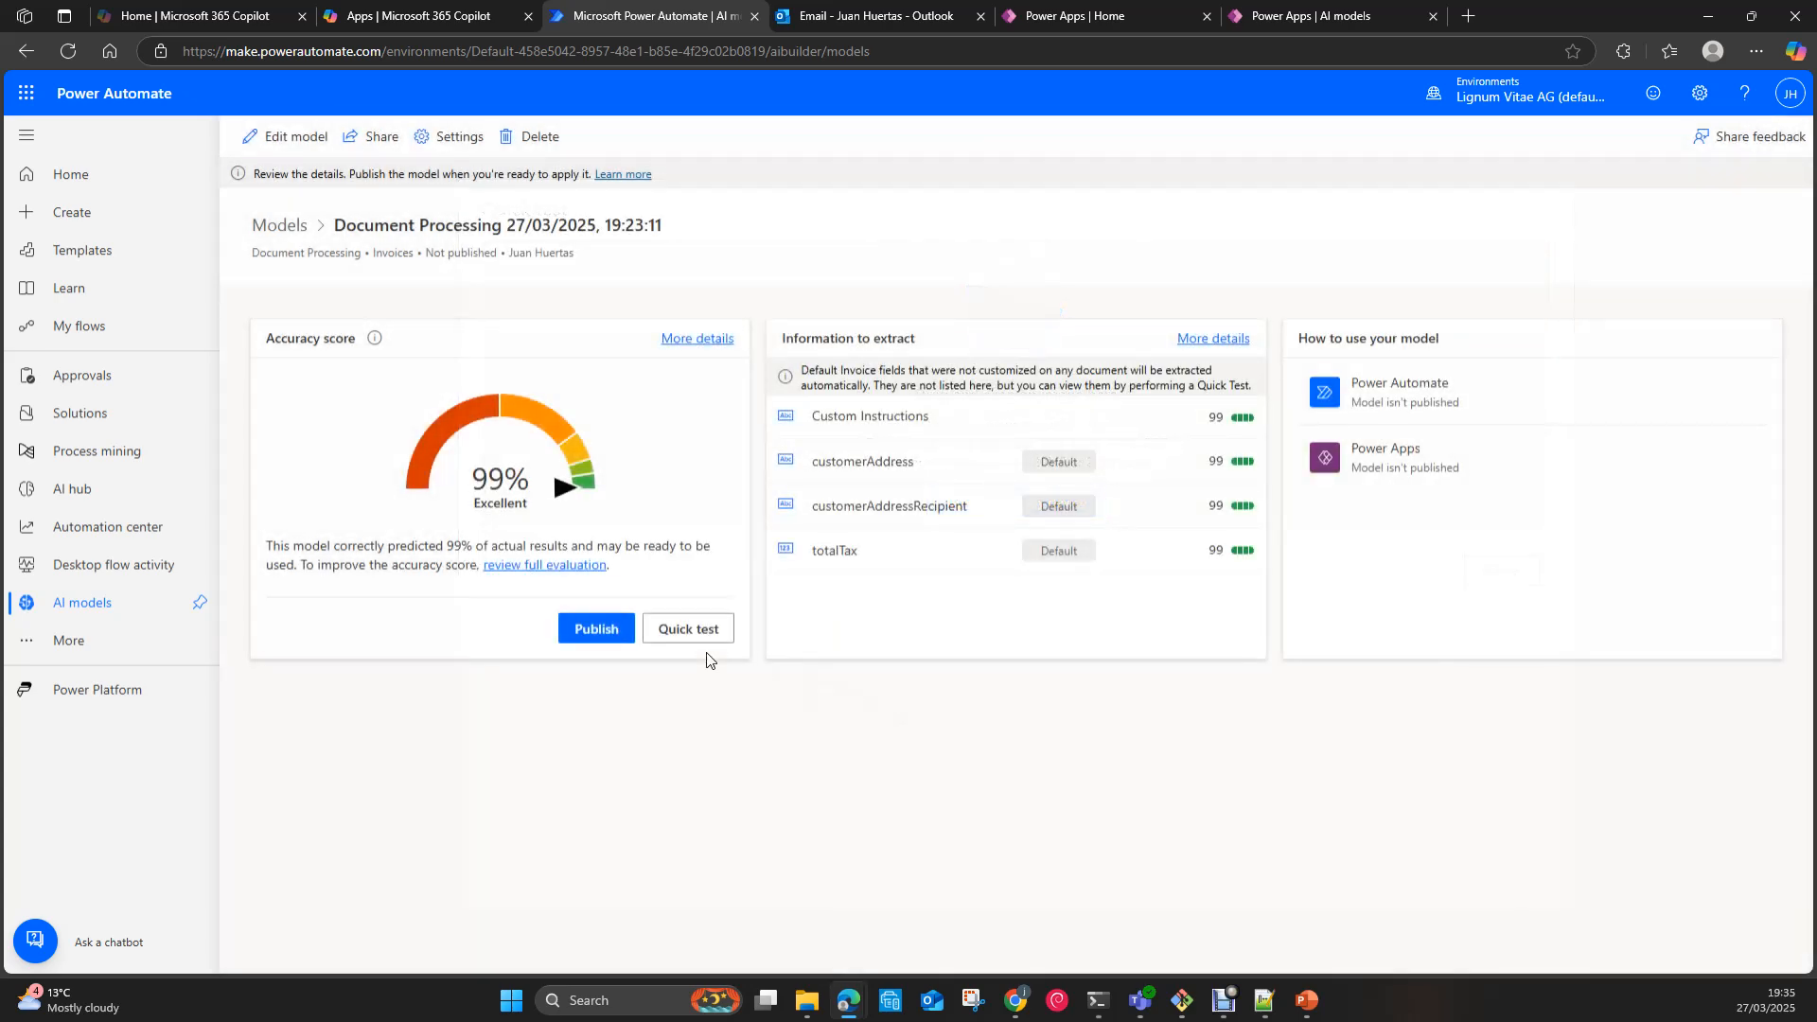
Step: Publish the model and create an intelligent automation flow from it for documents received in a Microsoft 365 Outlook work account
{"action": "left_click", "coordinate": [607, 629]}
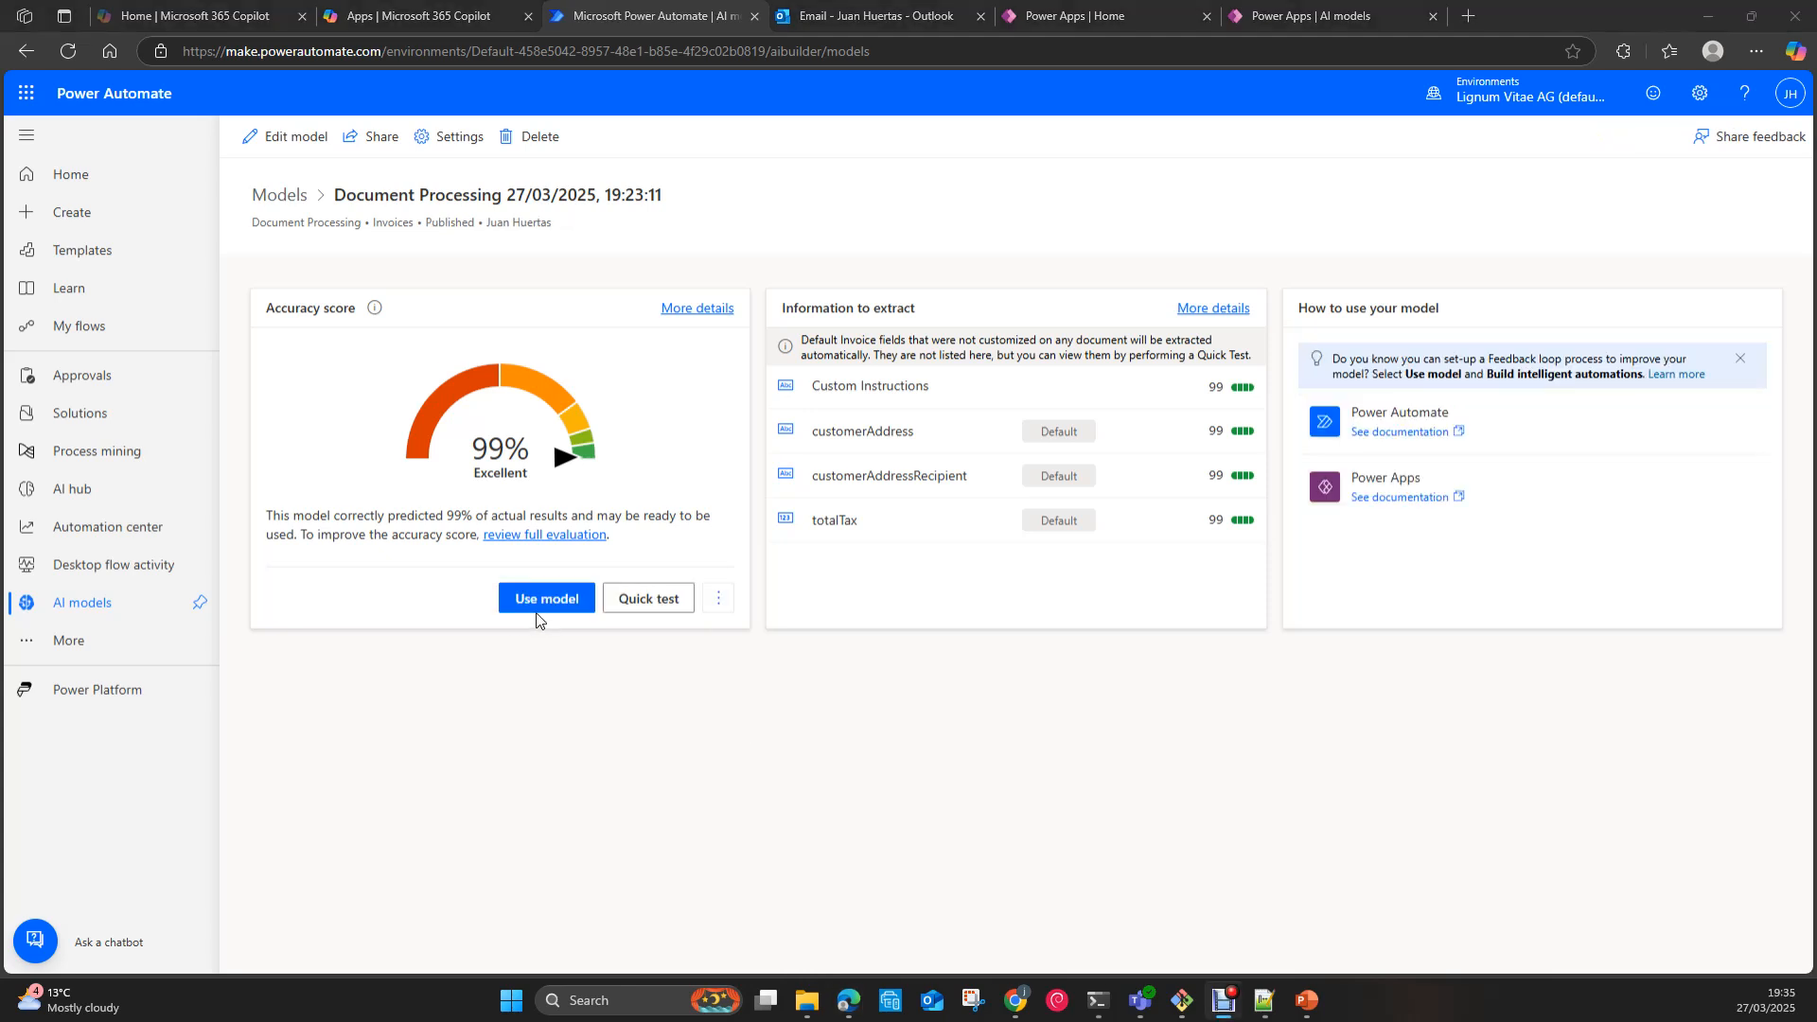
{"action": "left_click", "coordinate": [538, 604]}
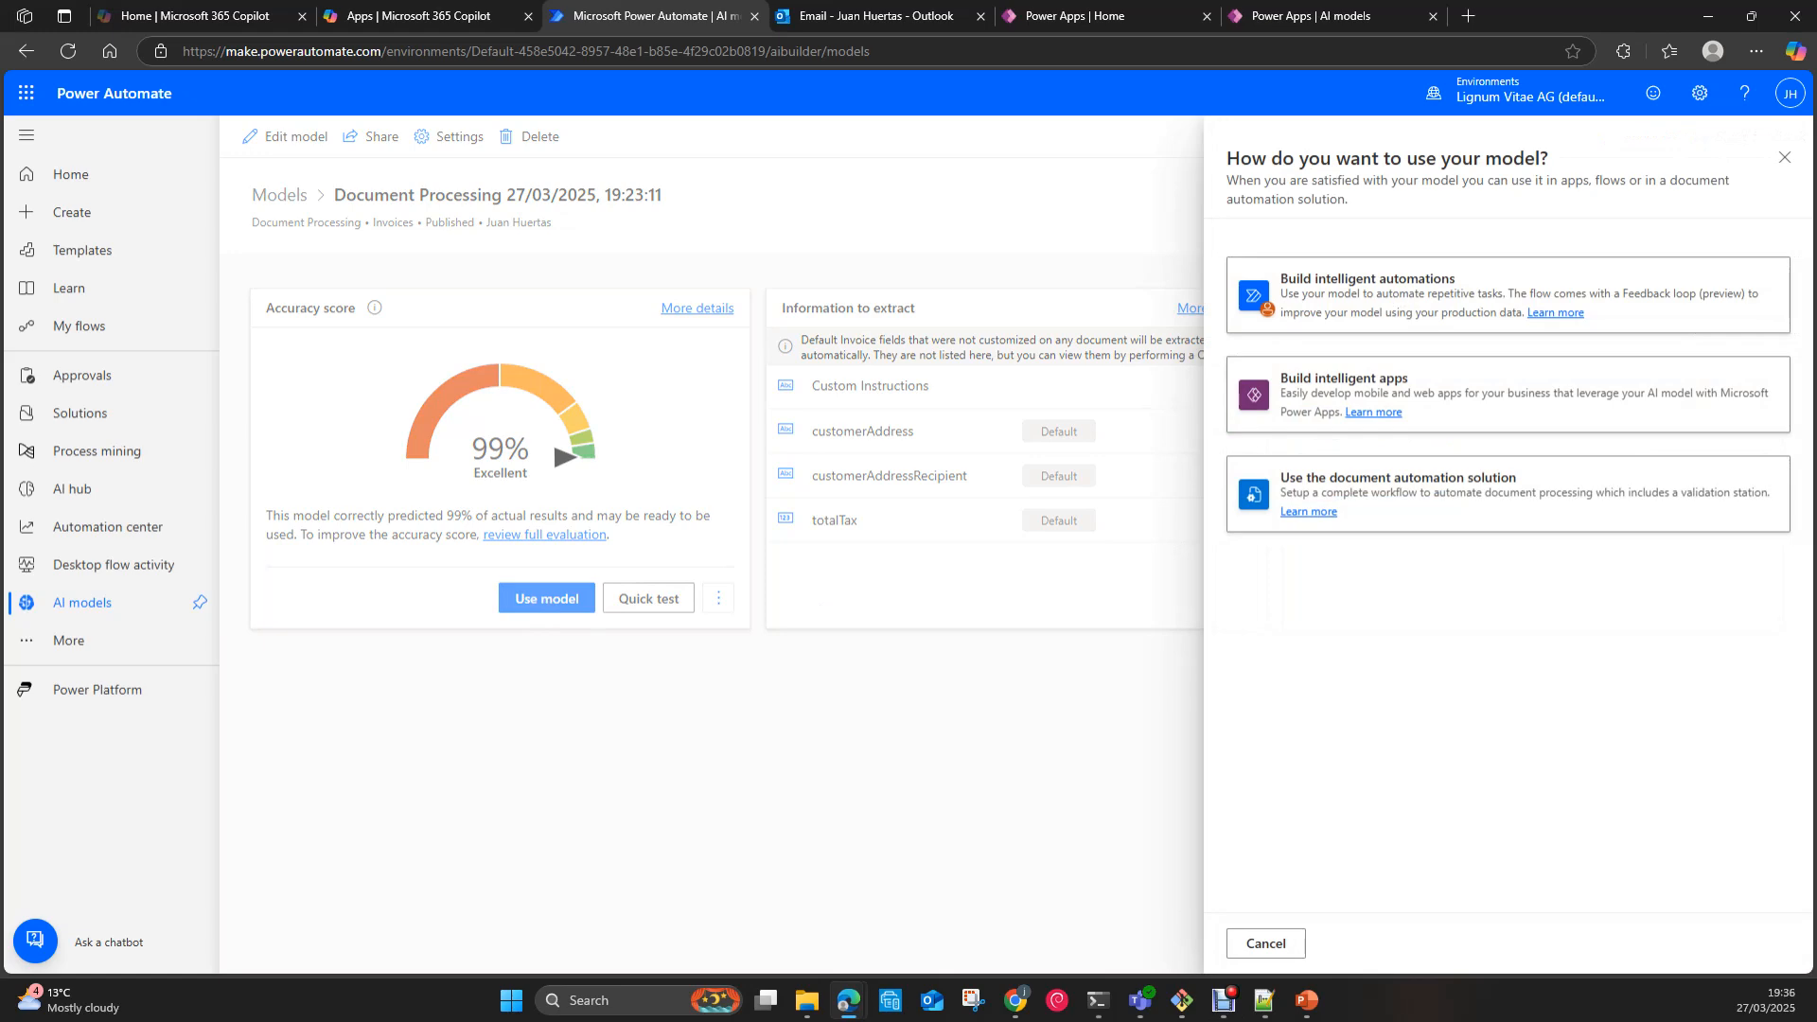
{"action": "left_click", "coordinate": [1449, 312]}
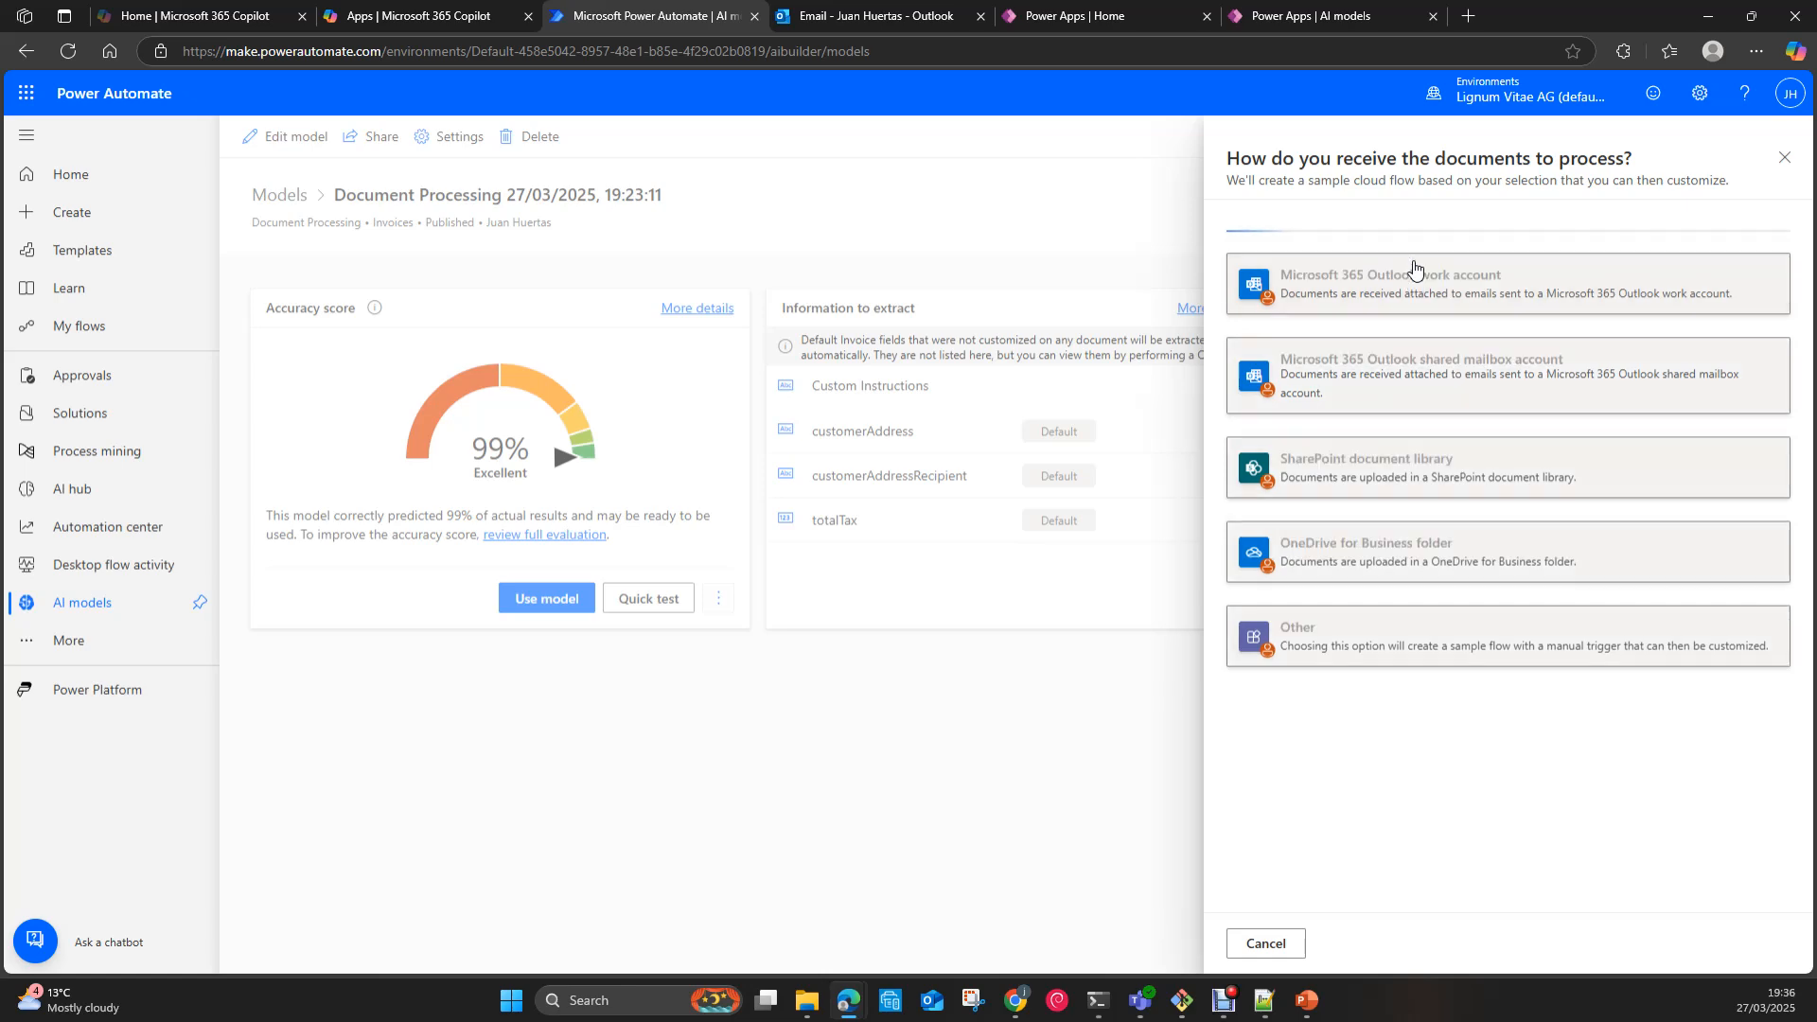
{"action": "left_click", "coordinate": [1413, 268]}
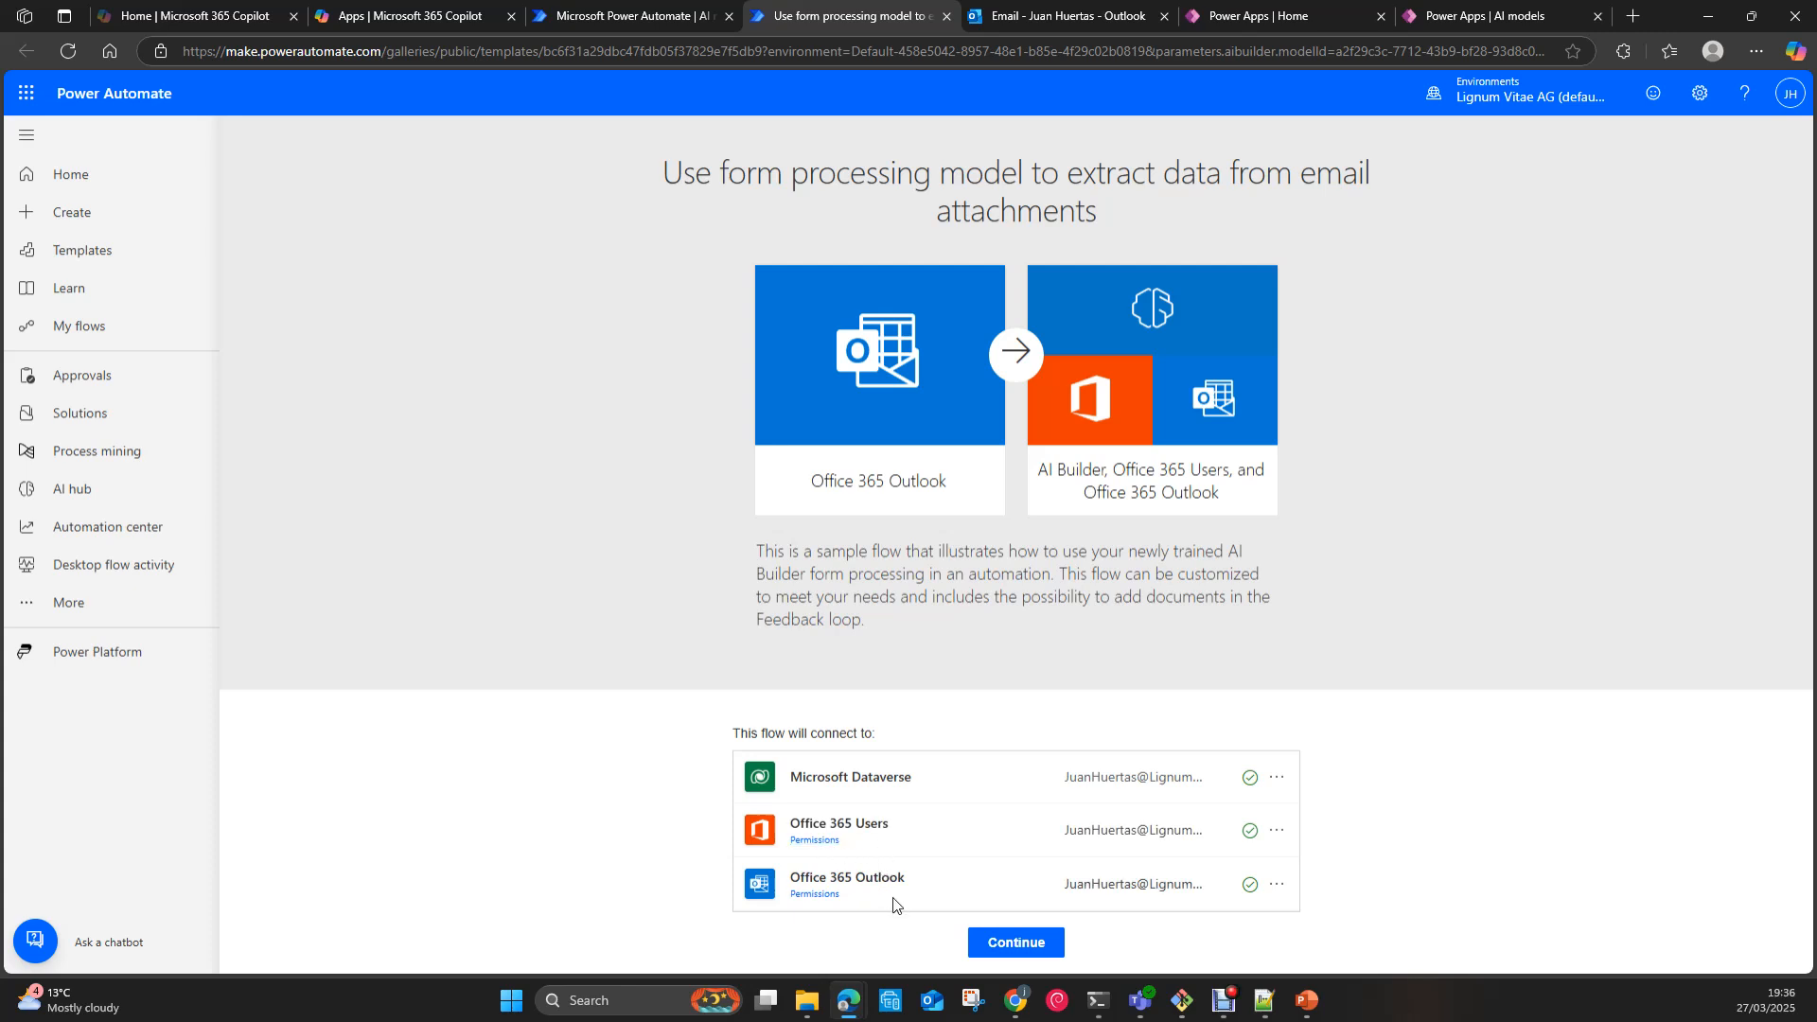
{"action": "left_click", "coordinate": [1020, 952]}
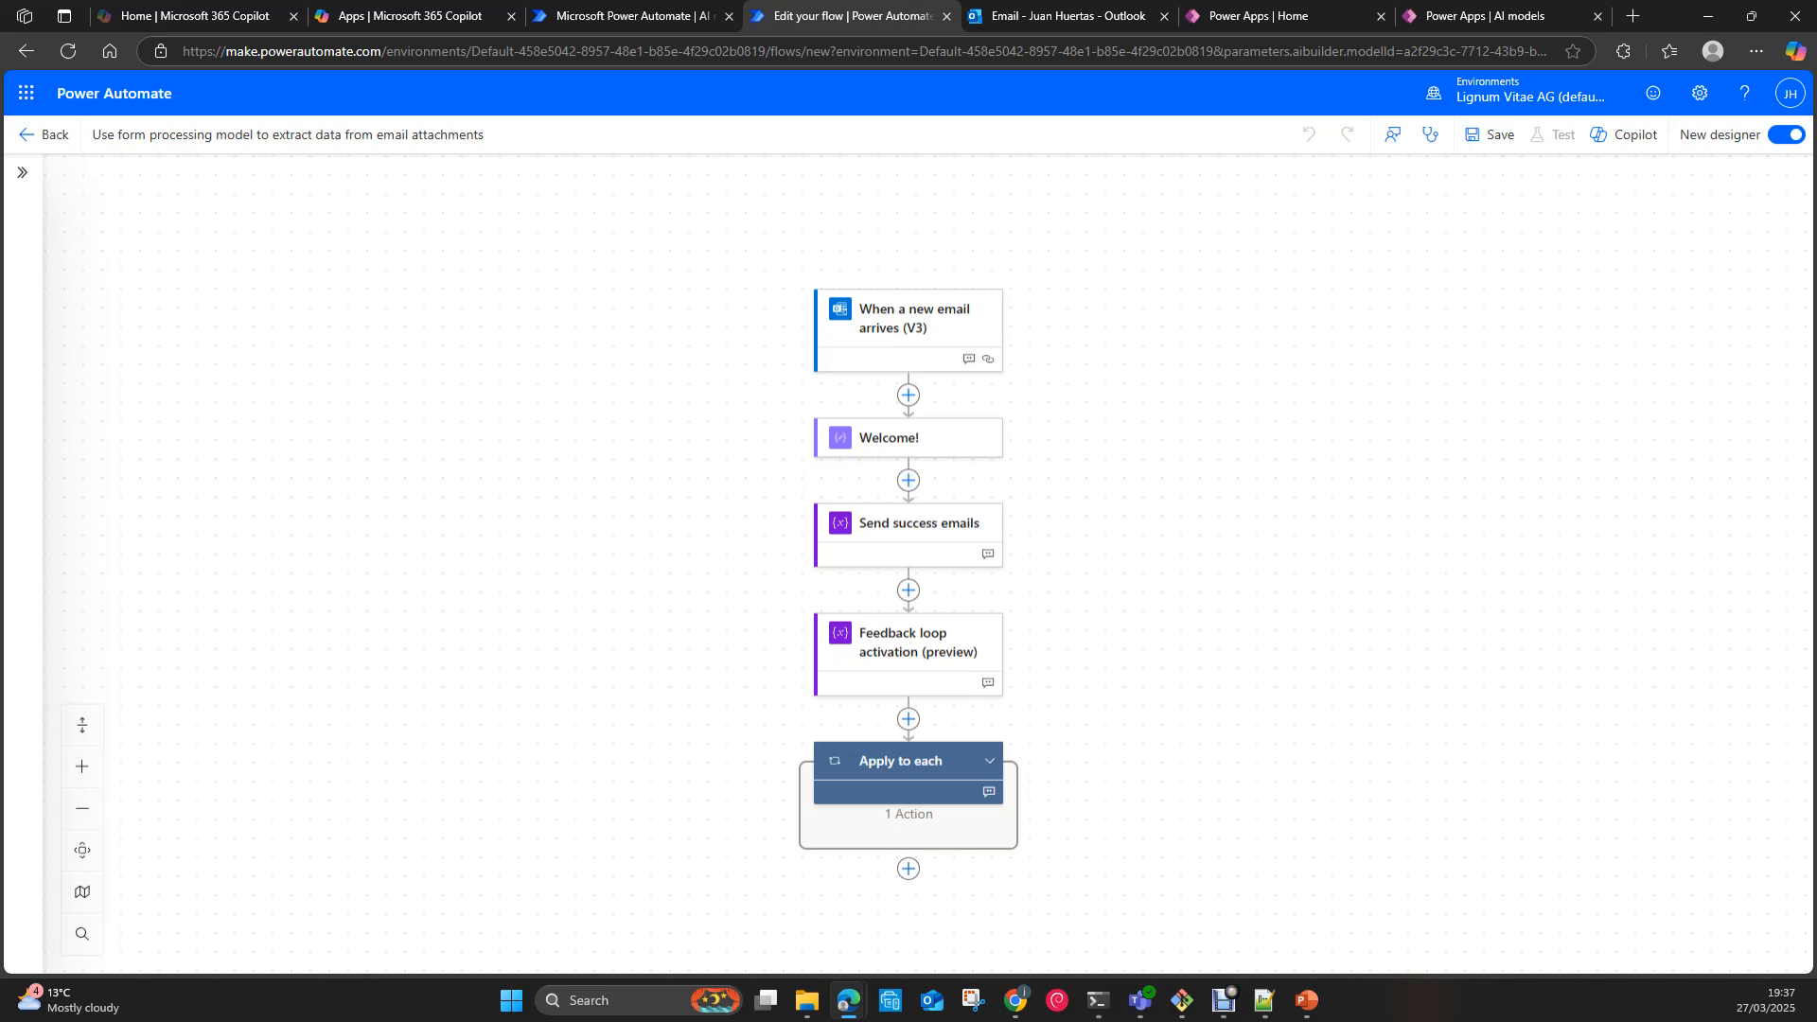
Step: Expand the Apply to each loop and its Is a valid attachment condition to show the actions in the True branch
{"action": "scroll", "coordinate": [1372, 649], "scroll_direction": "down", "scroll_amount": 2}
{"action": "scroll", "coordinate": [1372, 650], "scroll_direction": "up", "scroll_amount": 1}
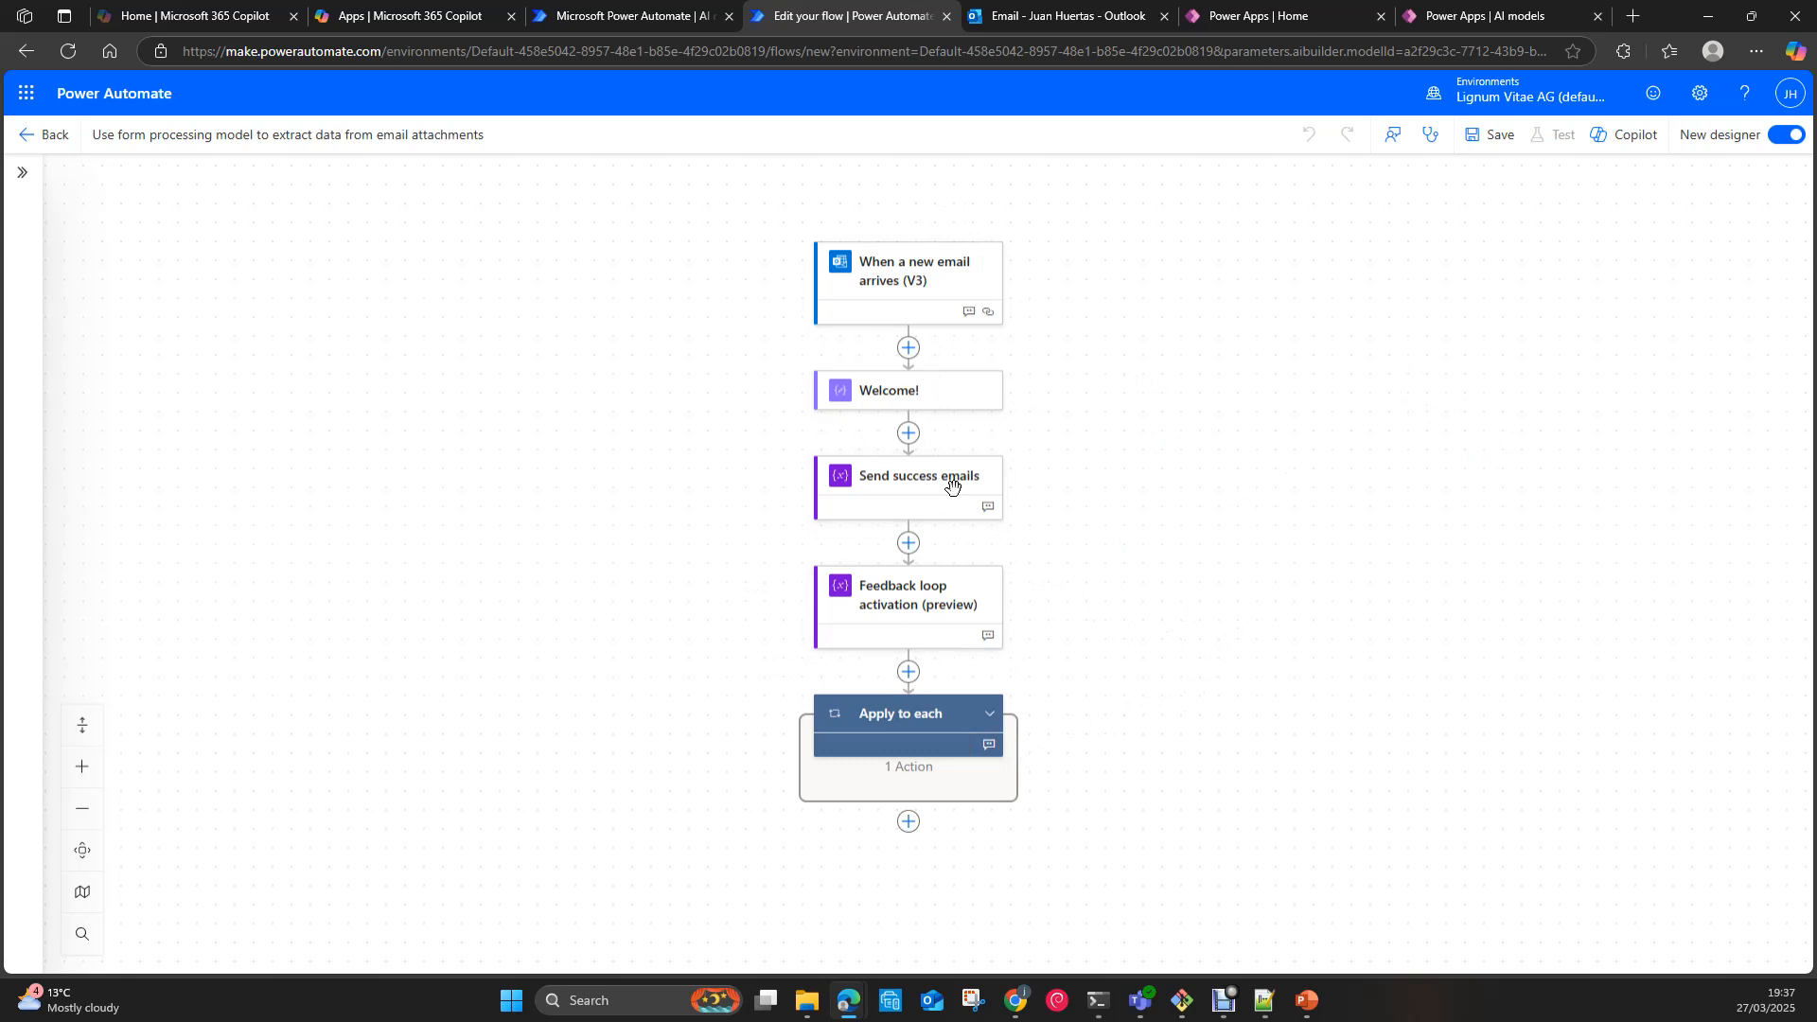
{"action": "left_click", "coordinate": [930, 717]}
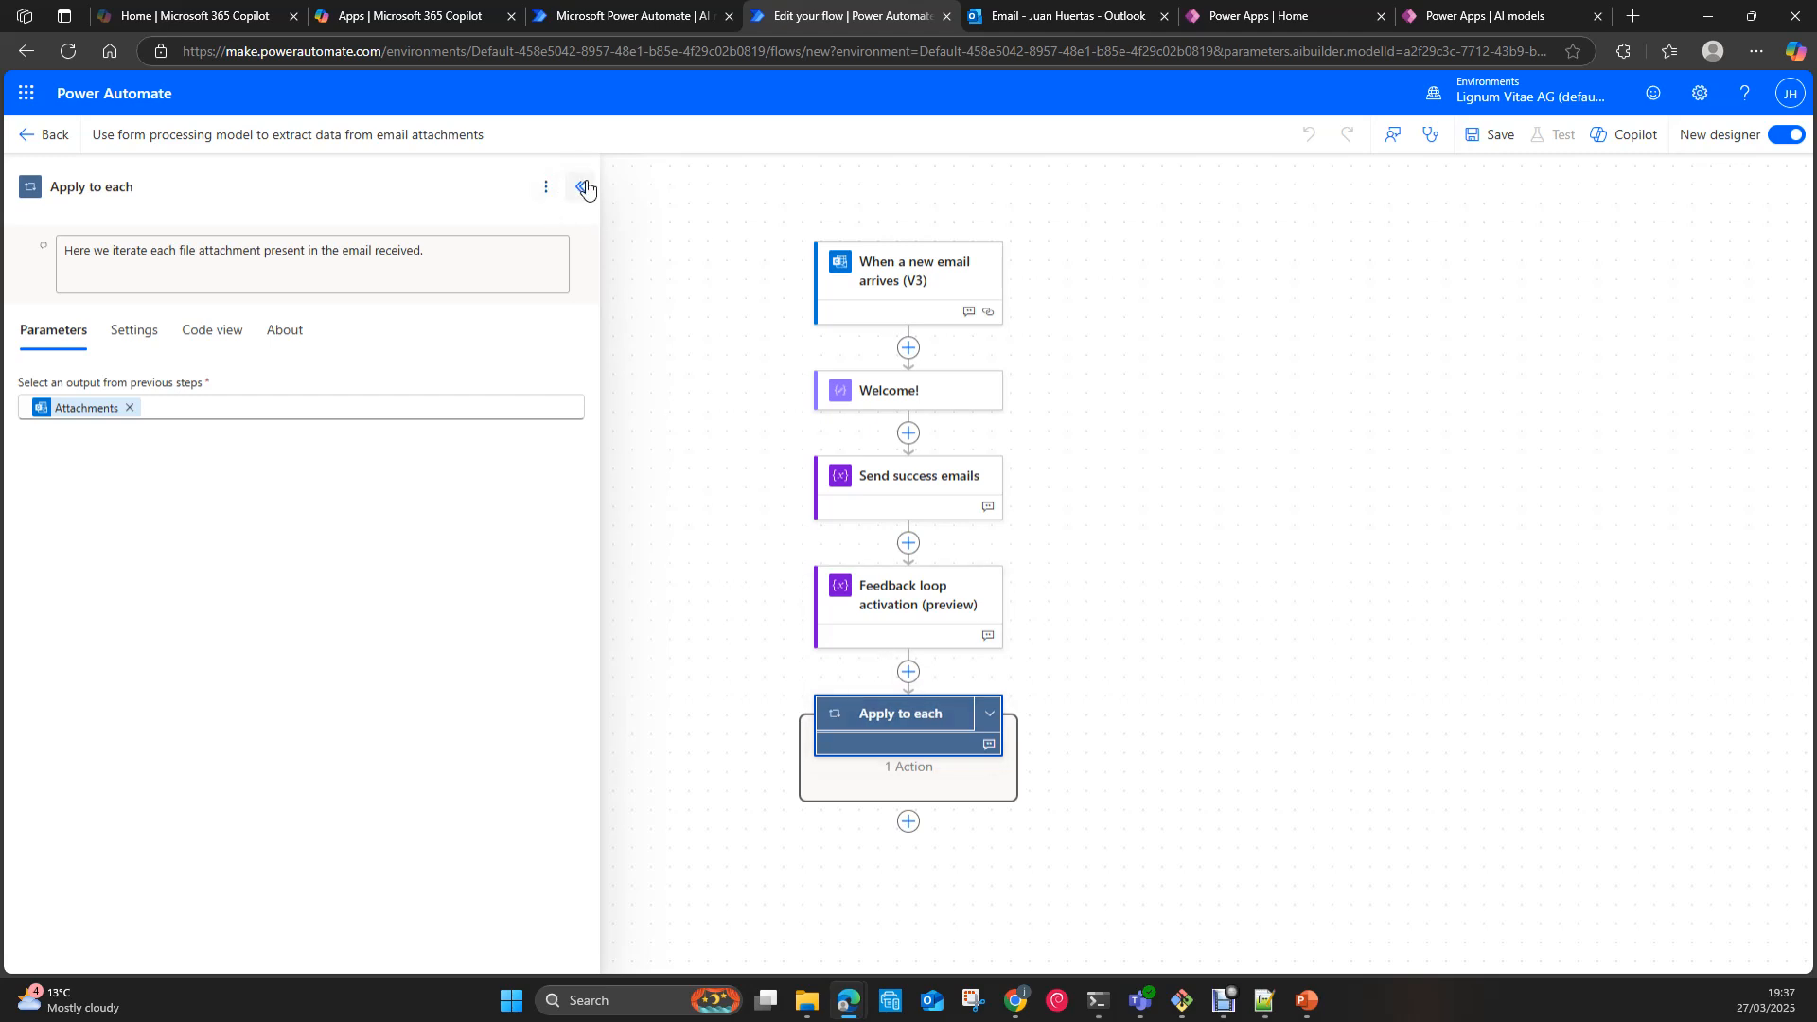
{"action": "left_click", "coordinate": [581, 184]}
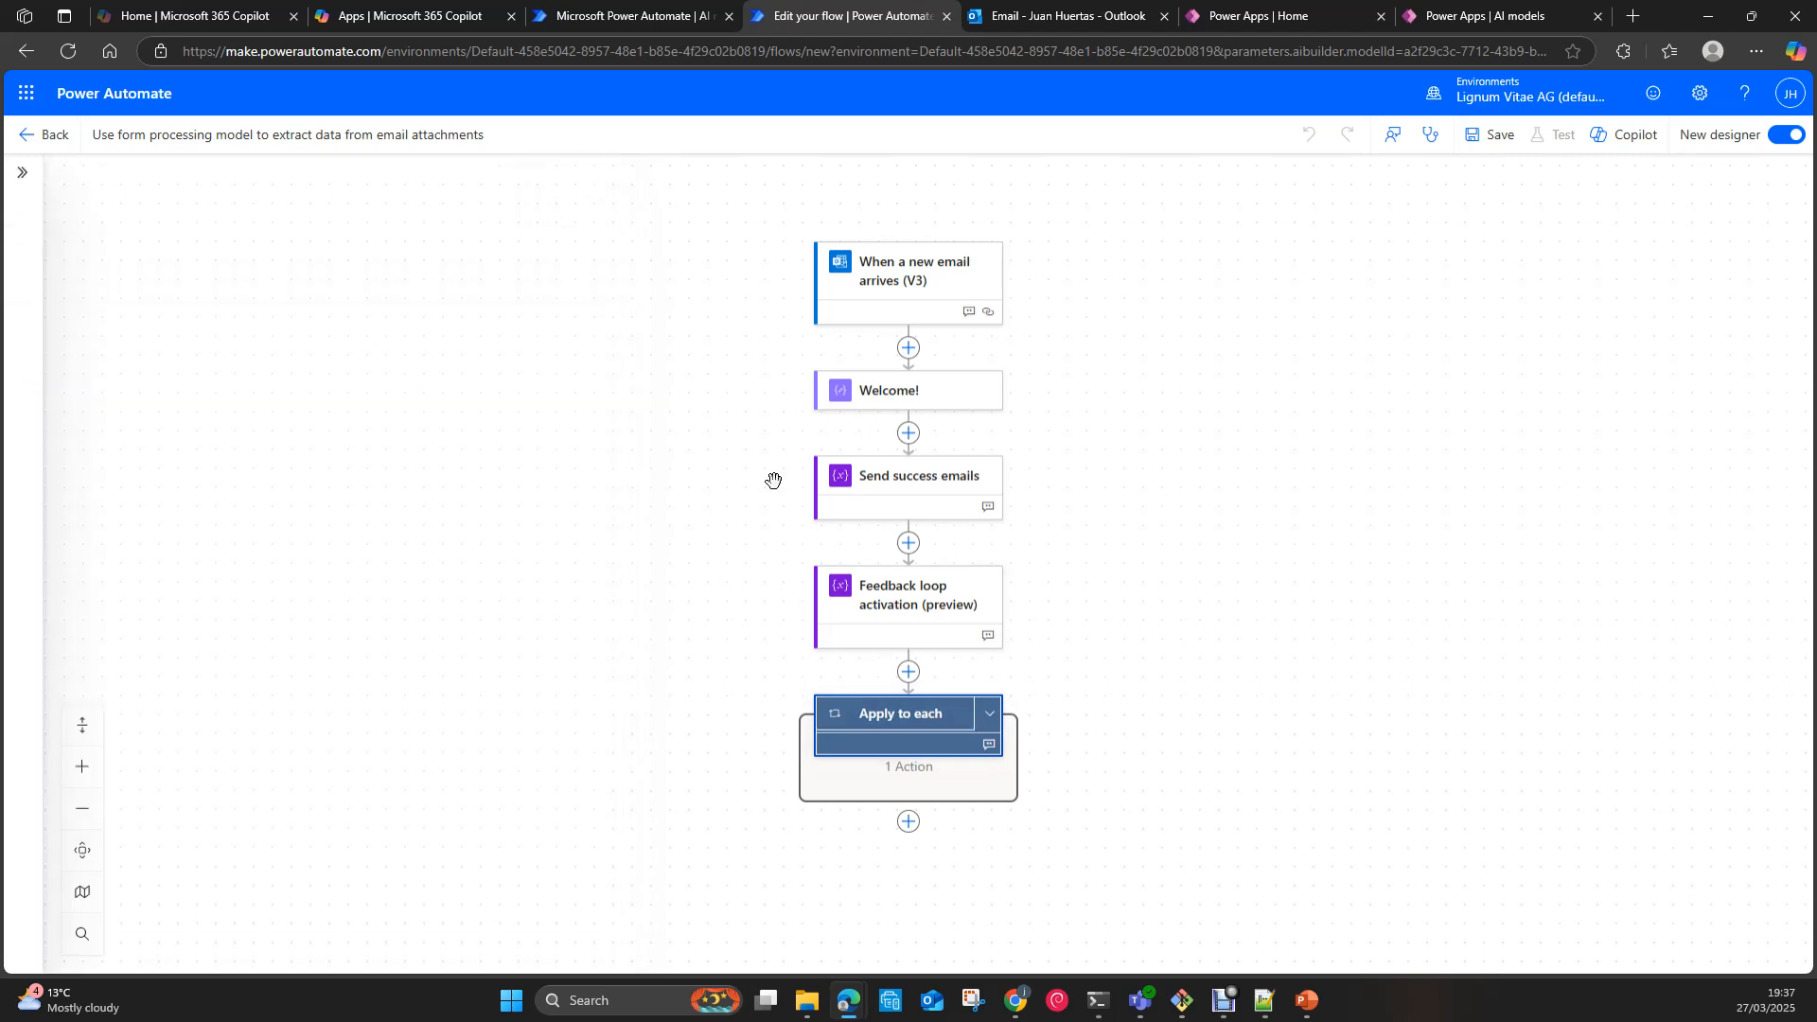
{"action": "left_click", "coordinate": [988, 719]}
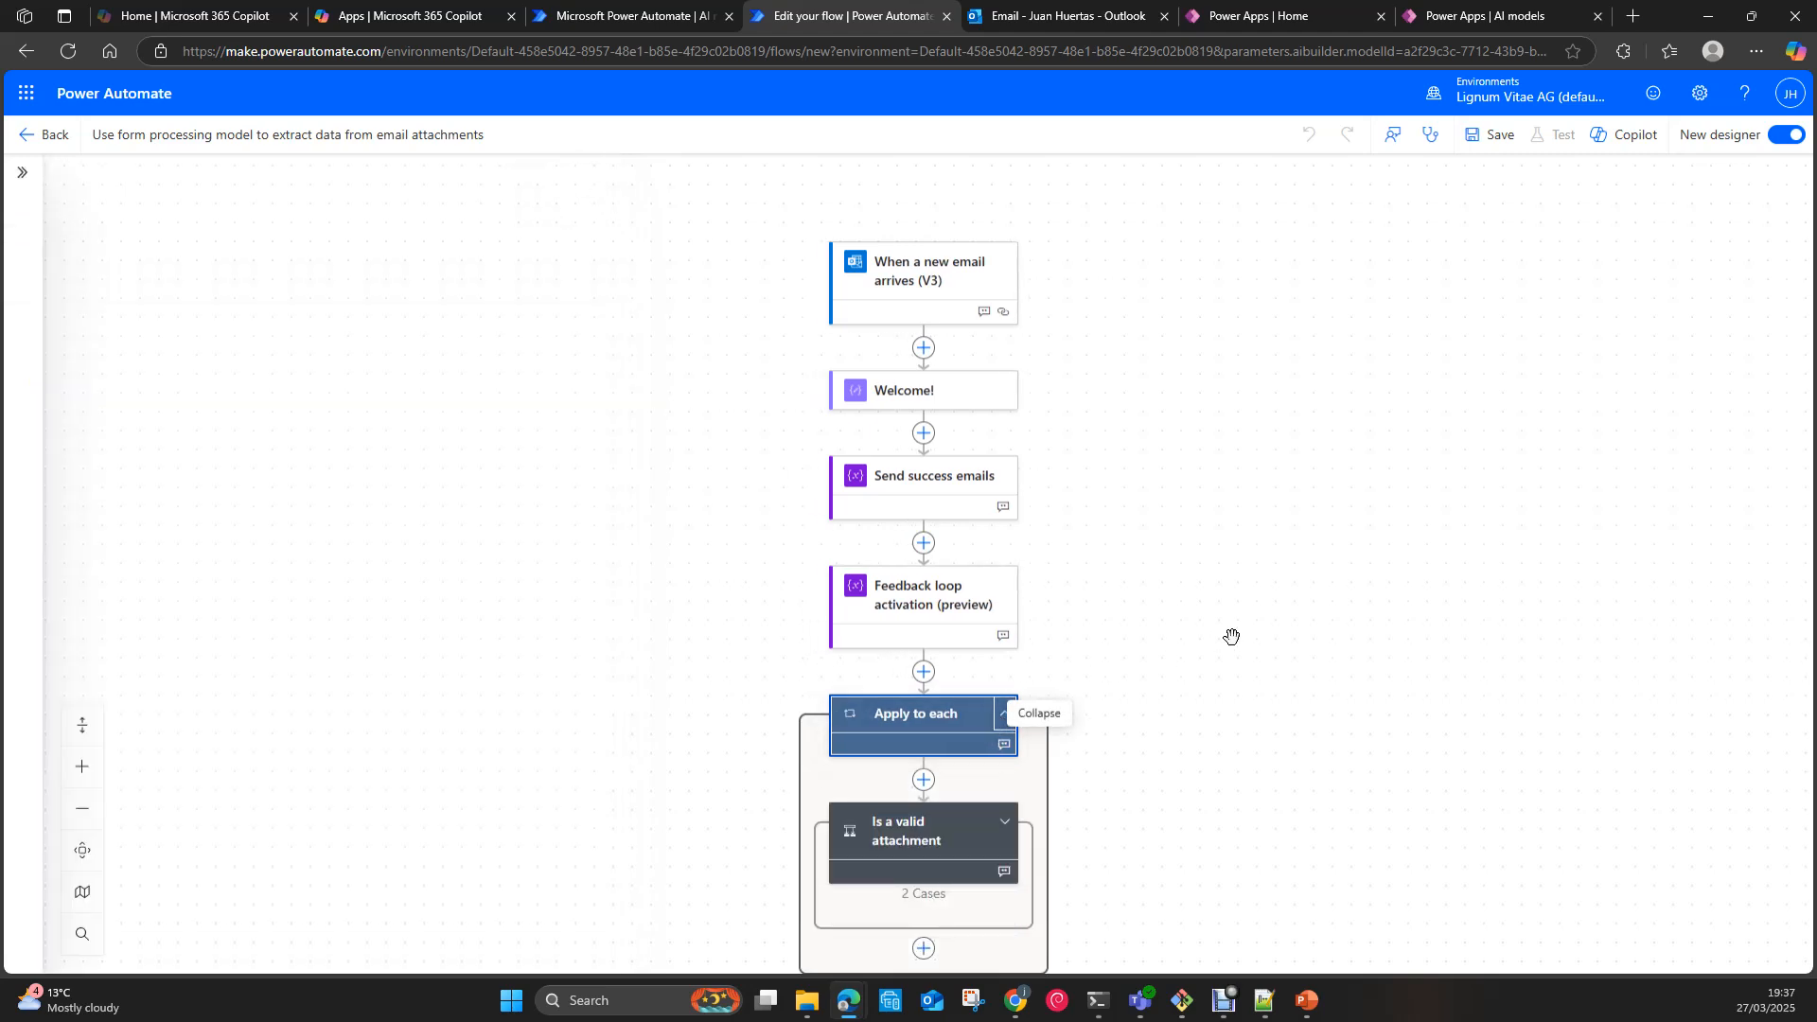
{"action": "scroll", "coordinate": [1229, 632], "scroll_direction": "down", "scroll_amount": 2}
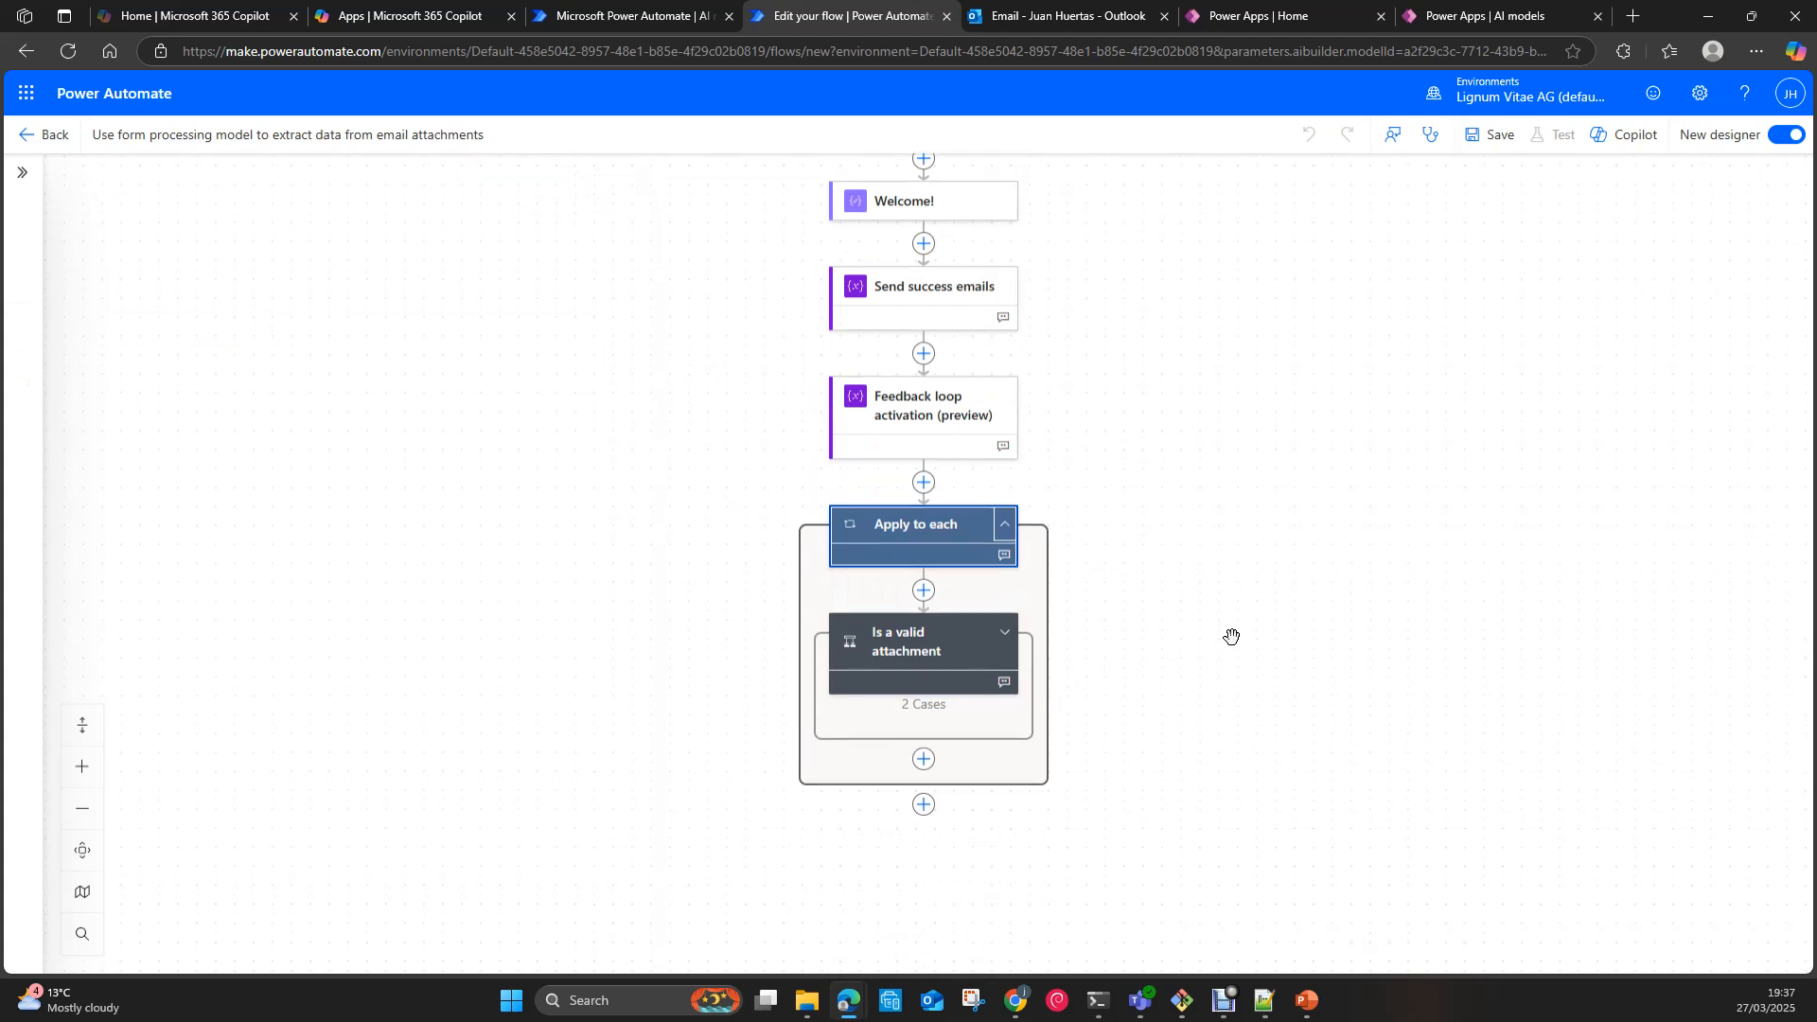
{"action": "left_click", "coordinate": [1005, 631]}
{"action": "scroll", "coordinate": [1337, 613], "scroll_direction": "down", "scroll_amount": 6}
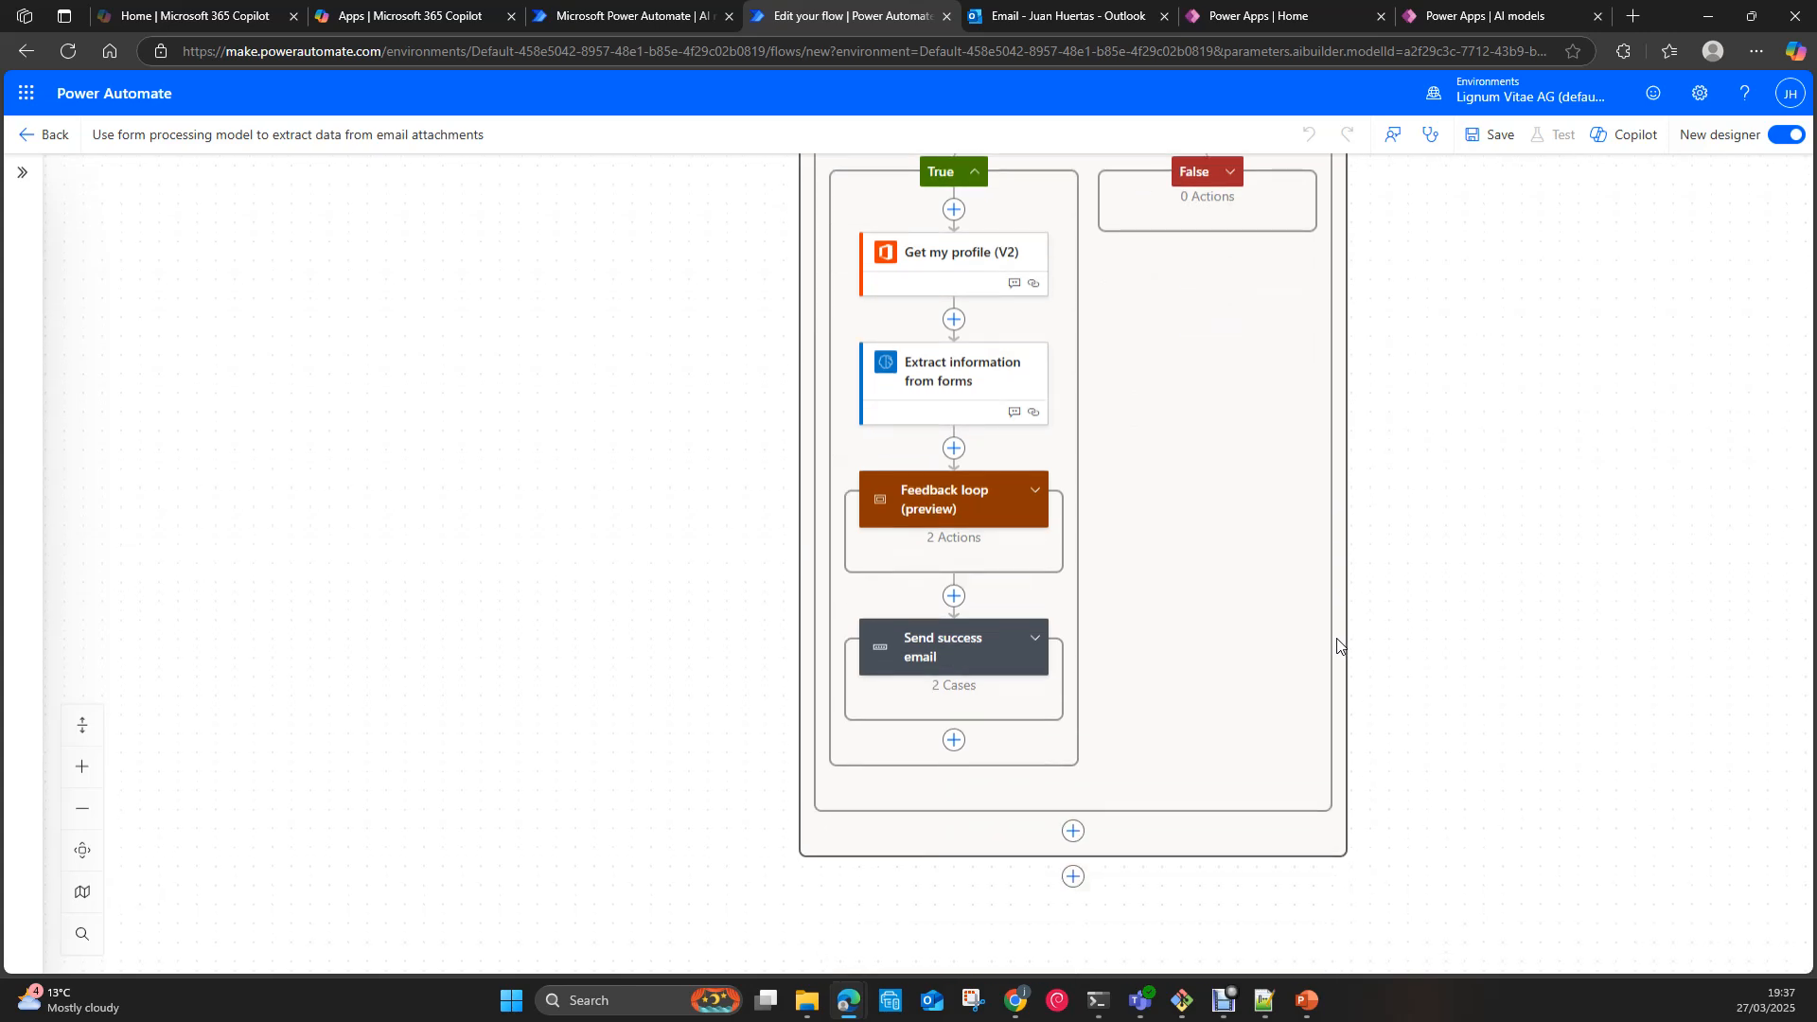
Step: Expand Send success email and its Send email case, and open the Send an email (Success) action
{"action": "left_click", "coordinate": [1035, 639]}
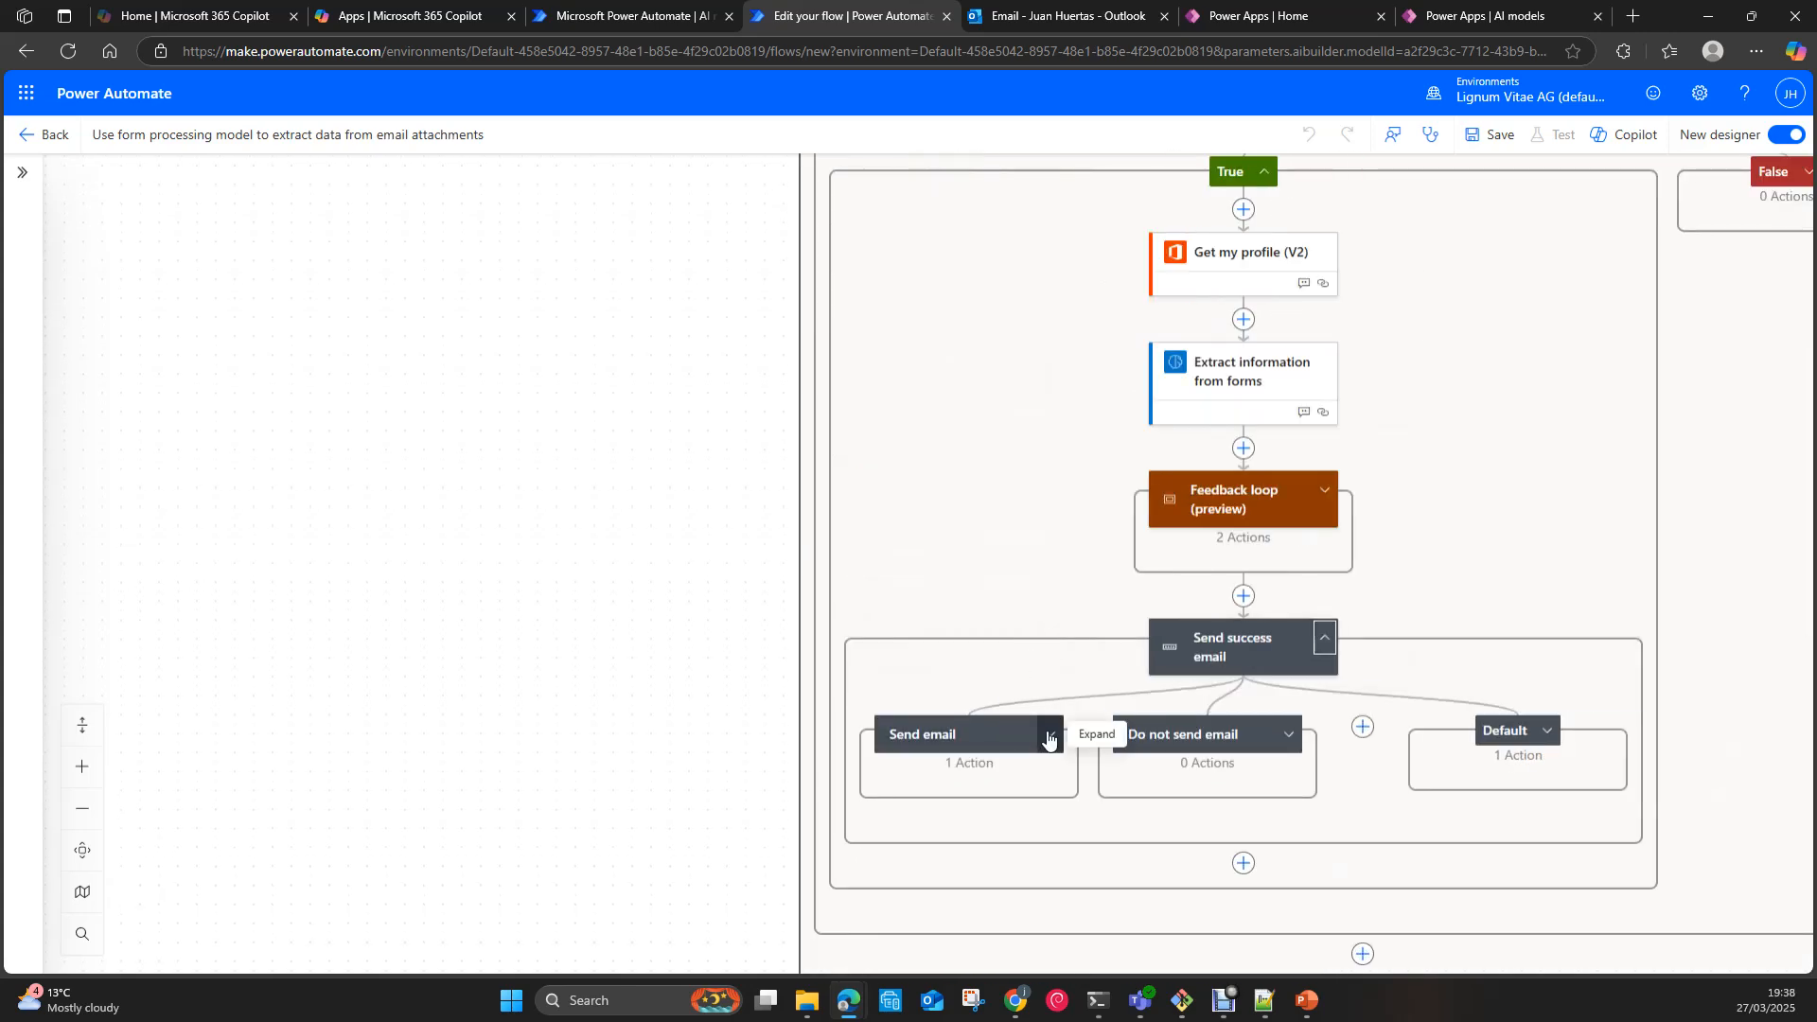
{"action": "left_click", "coordinate": [1047, 735]}
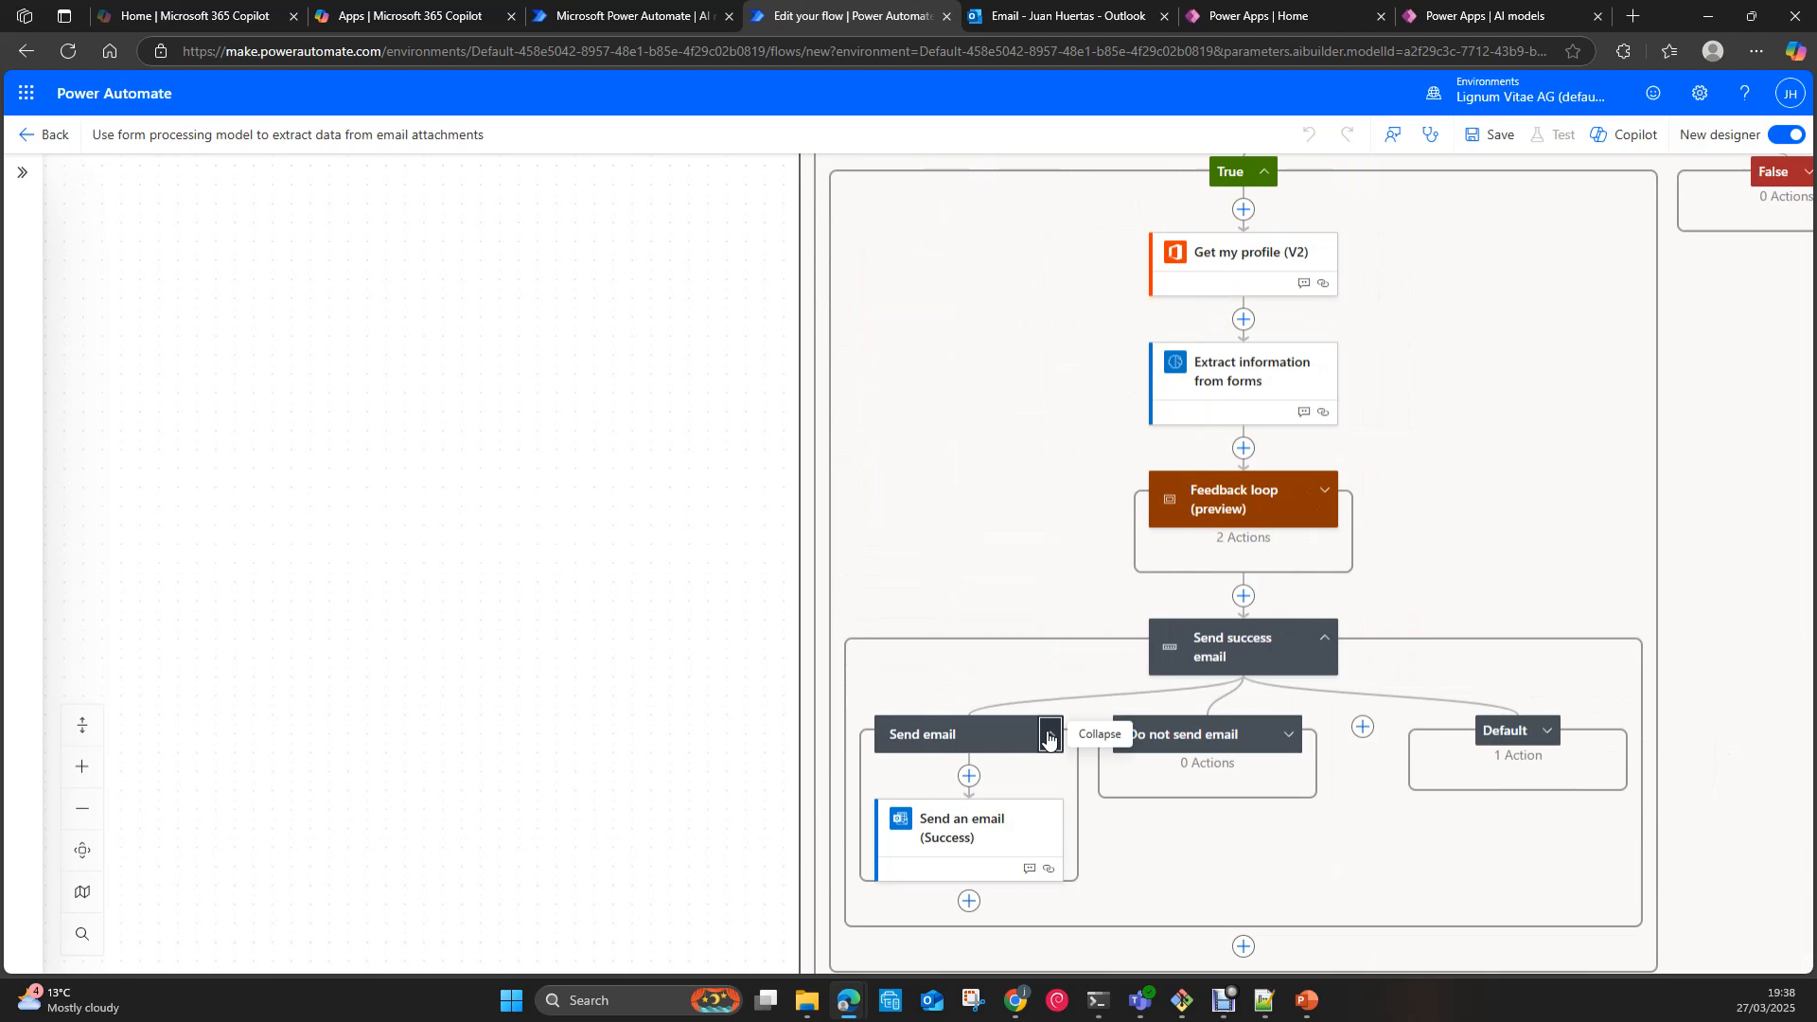
{"action": "left_click", "coordinate": [969, 835]}
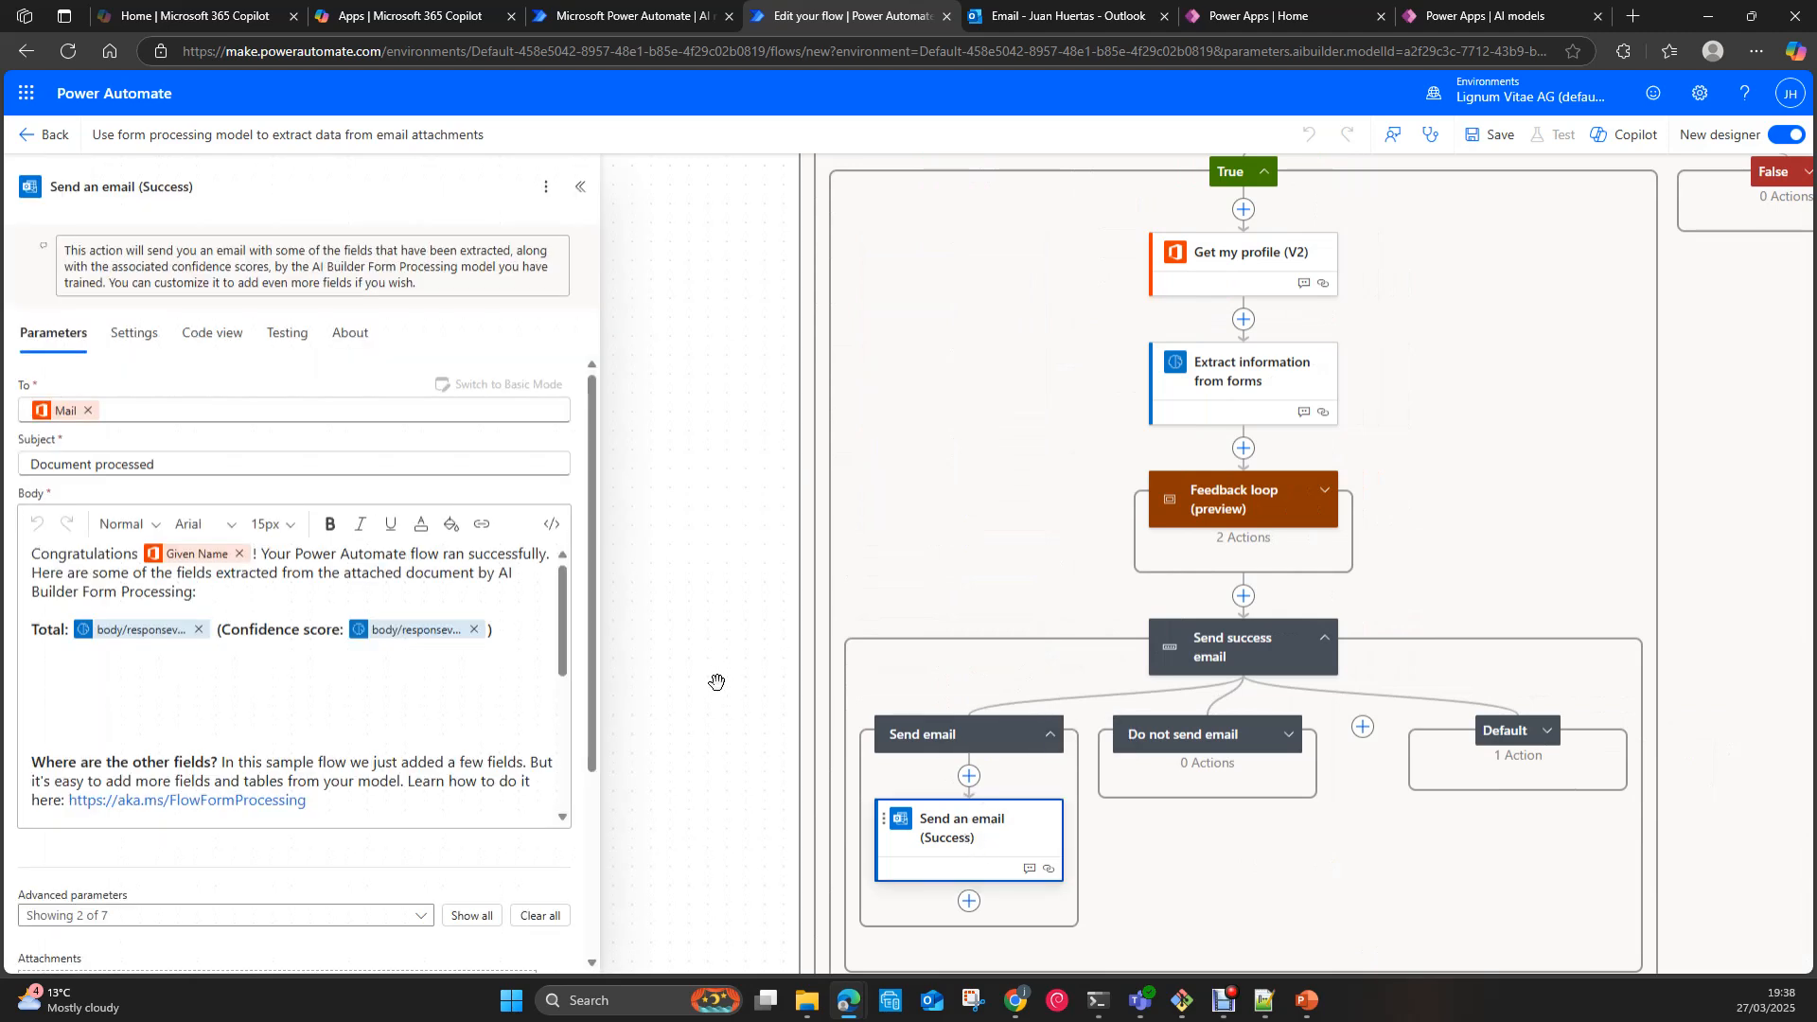
Step: Delete the Total and Confidence score line from the success email's body
{"action": "left_click_drag", "start_coordinate": [517, 629], "coordinate": [305, 620]}
{"action": "left_click_drag", "start_coordinate": [491, 636], "coordinate": [2, 634]}
{"action": "key", "text": "BackSpace"}
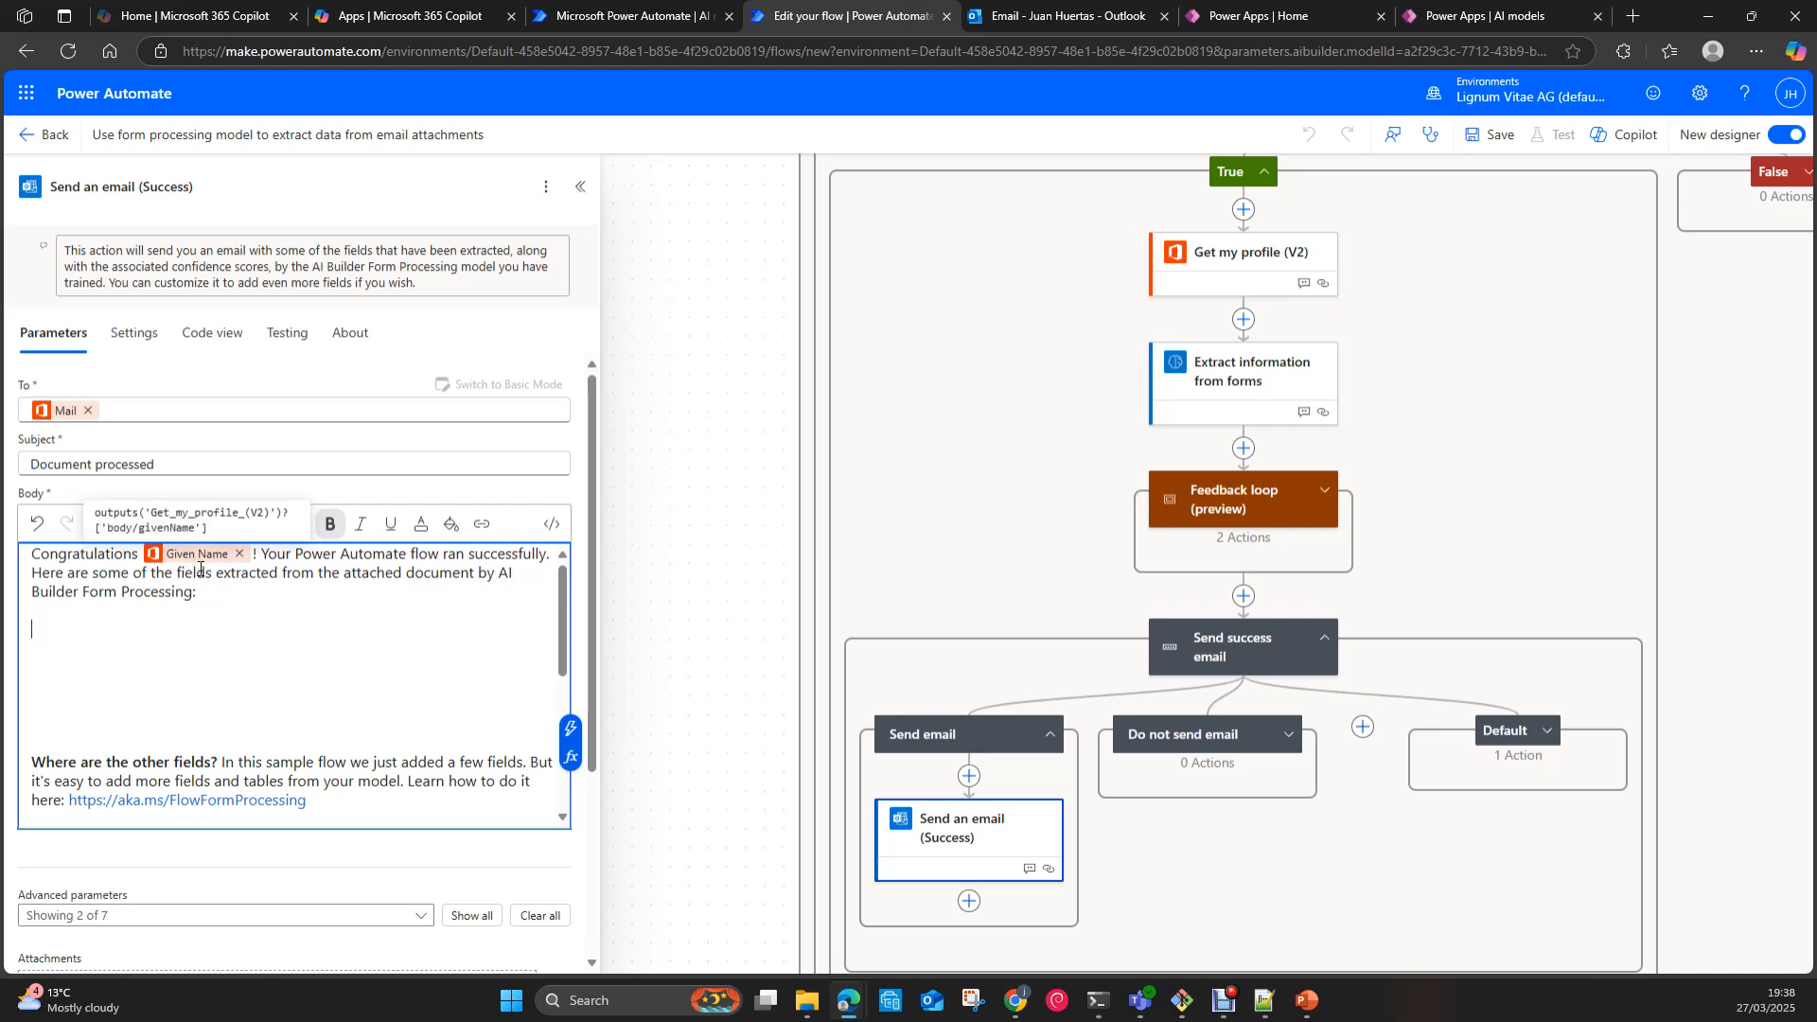
Step: Insert lines for Invoice number, Billing/Customer name, Total amount and Invoice date with bracketed dynamic-content placeholders into the email body
{"action": "scroll", "coordinate": [227, 627], "scroll_direction": "down", "scroll_amount": 1}
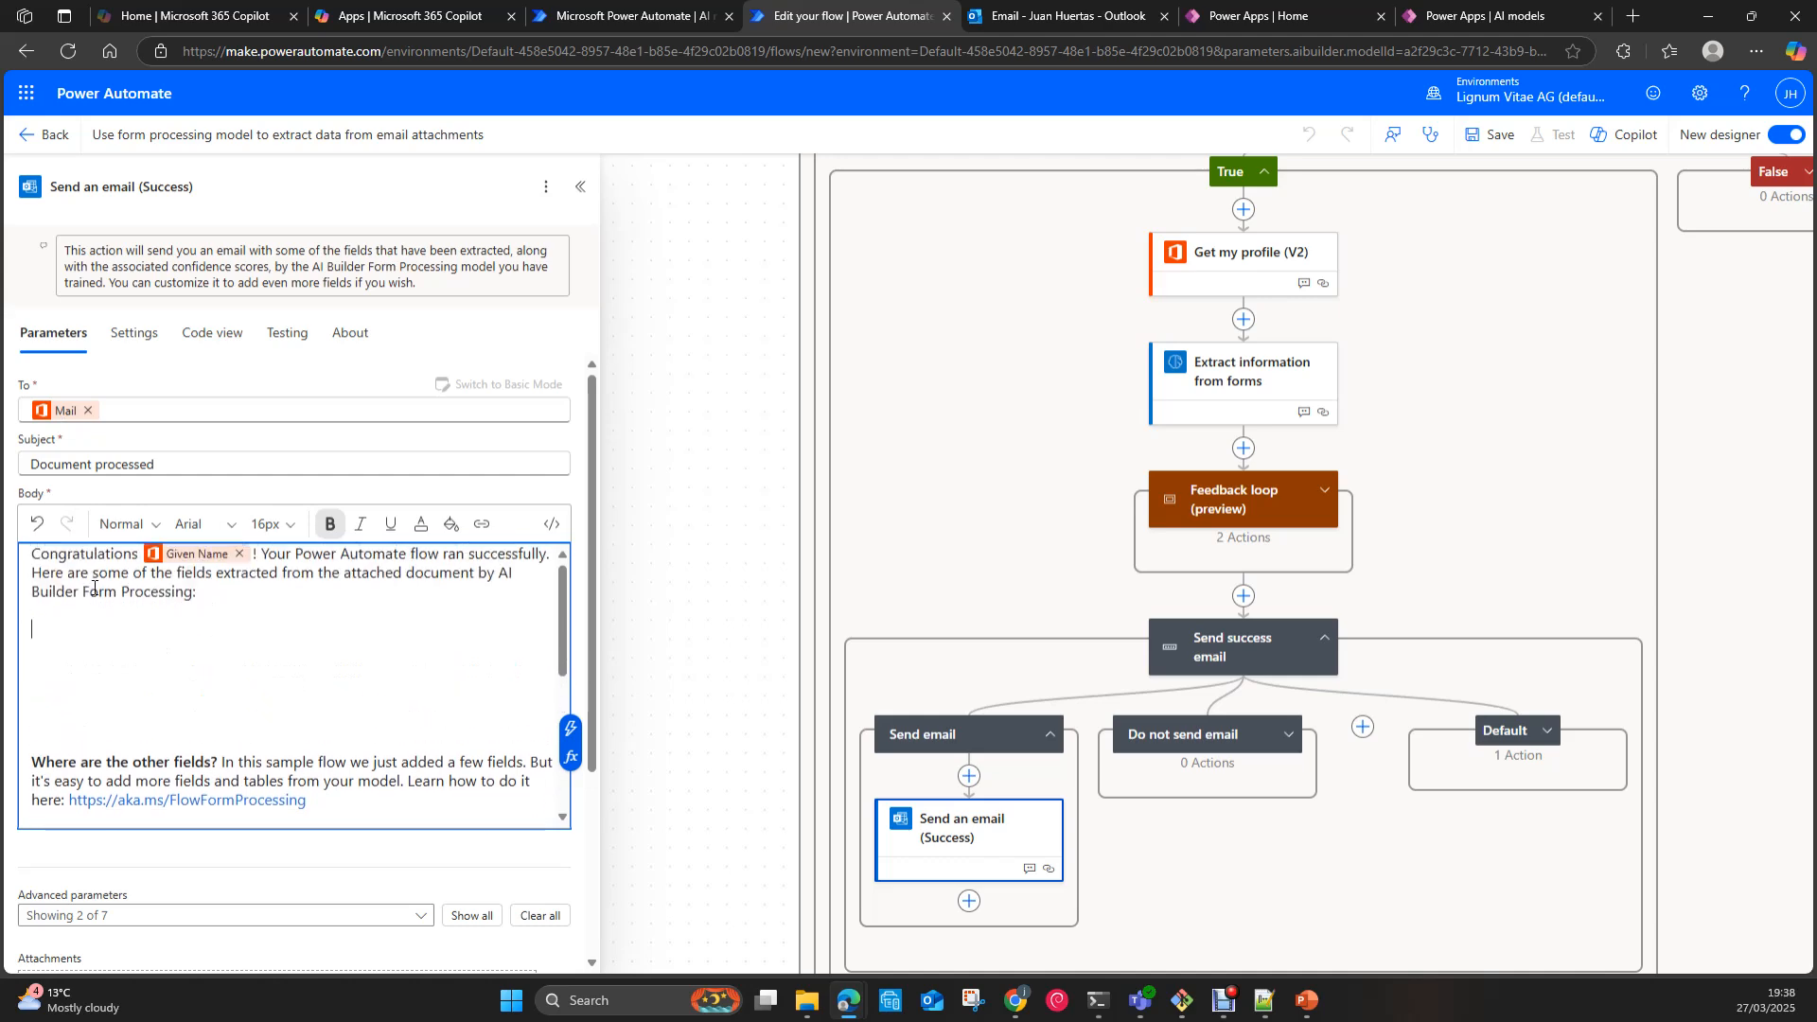
{"action": "scroll", "coordinate": [302, 670], "scroll_direction": "down", "scroll_amount": 3}
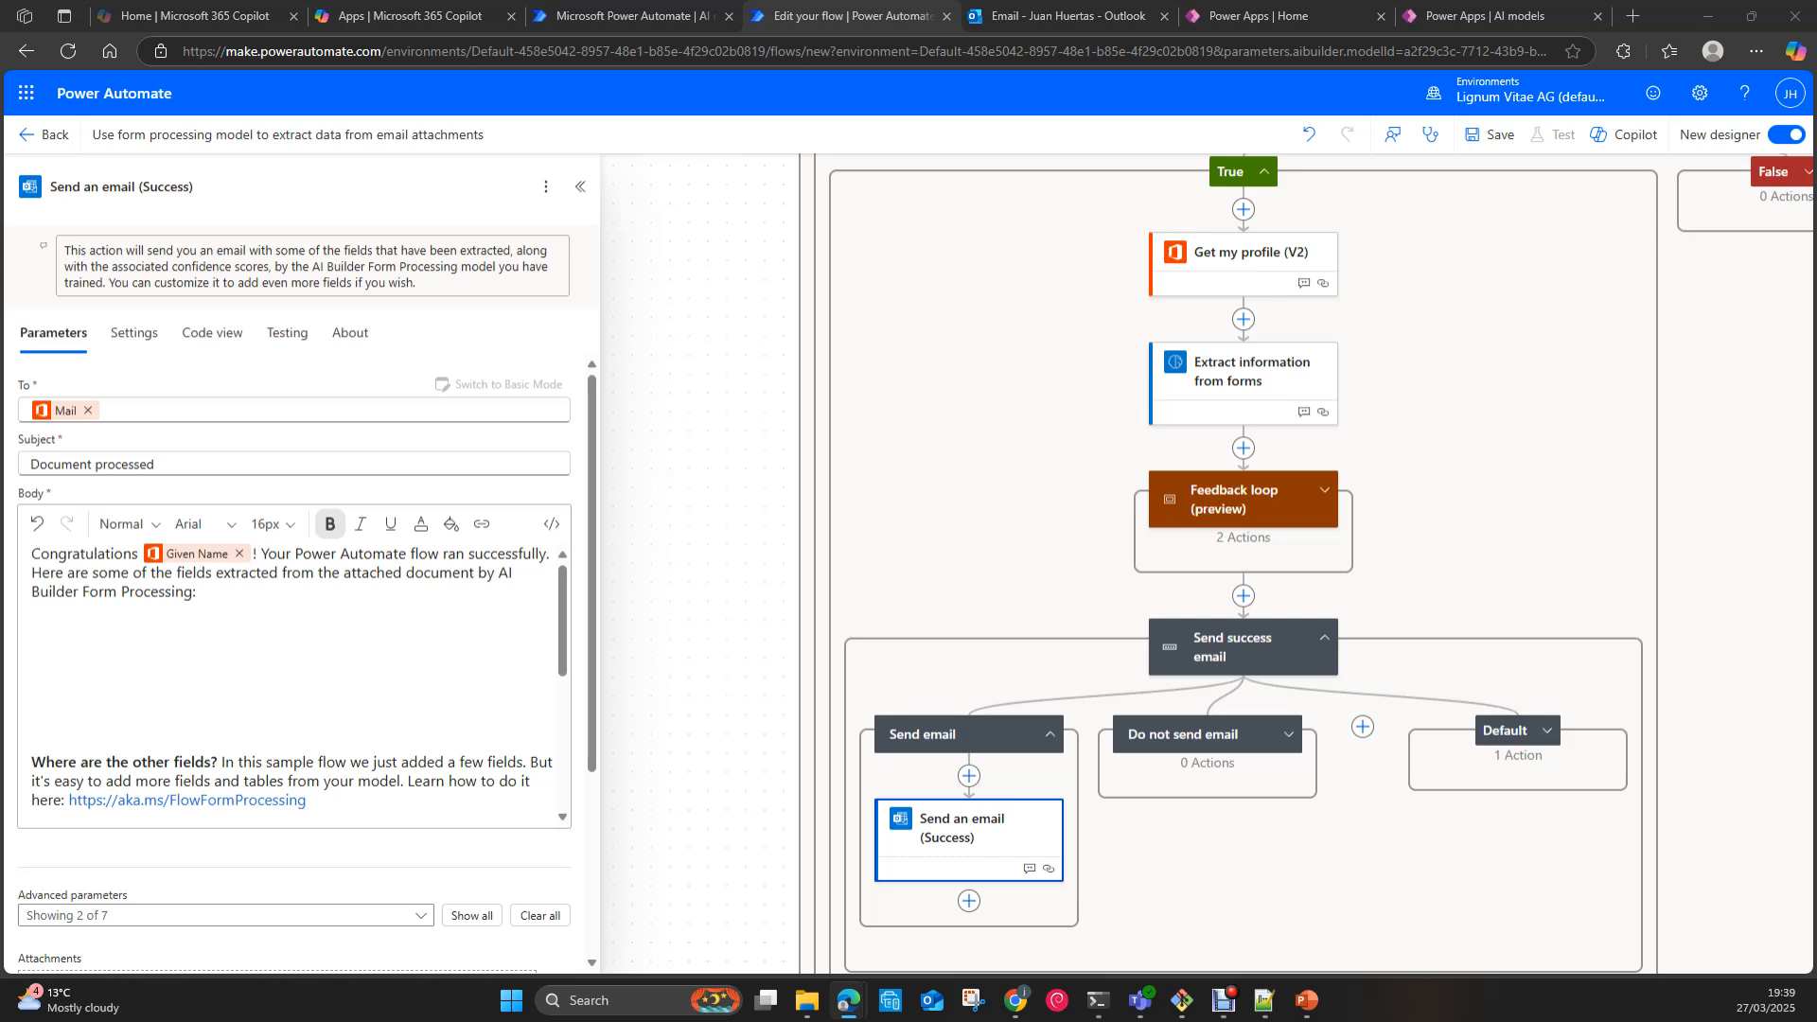
{"action": "left_click", "coordinate": [216, 672]}
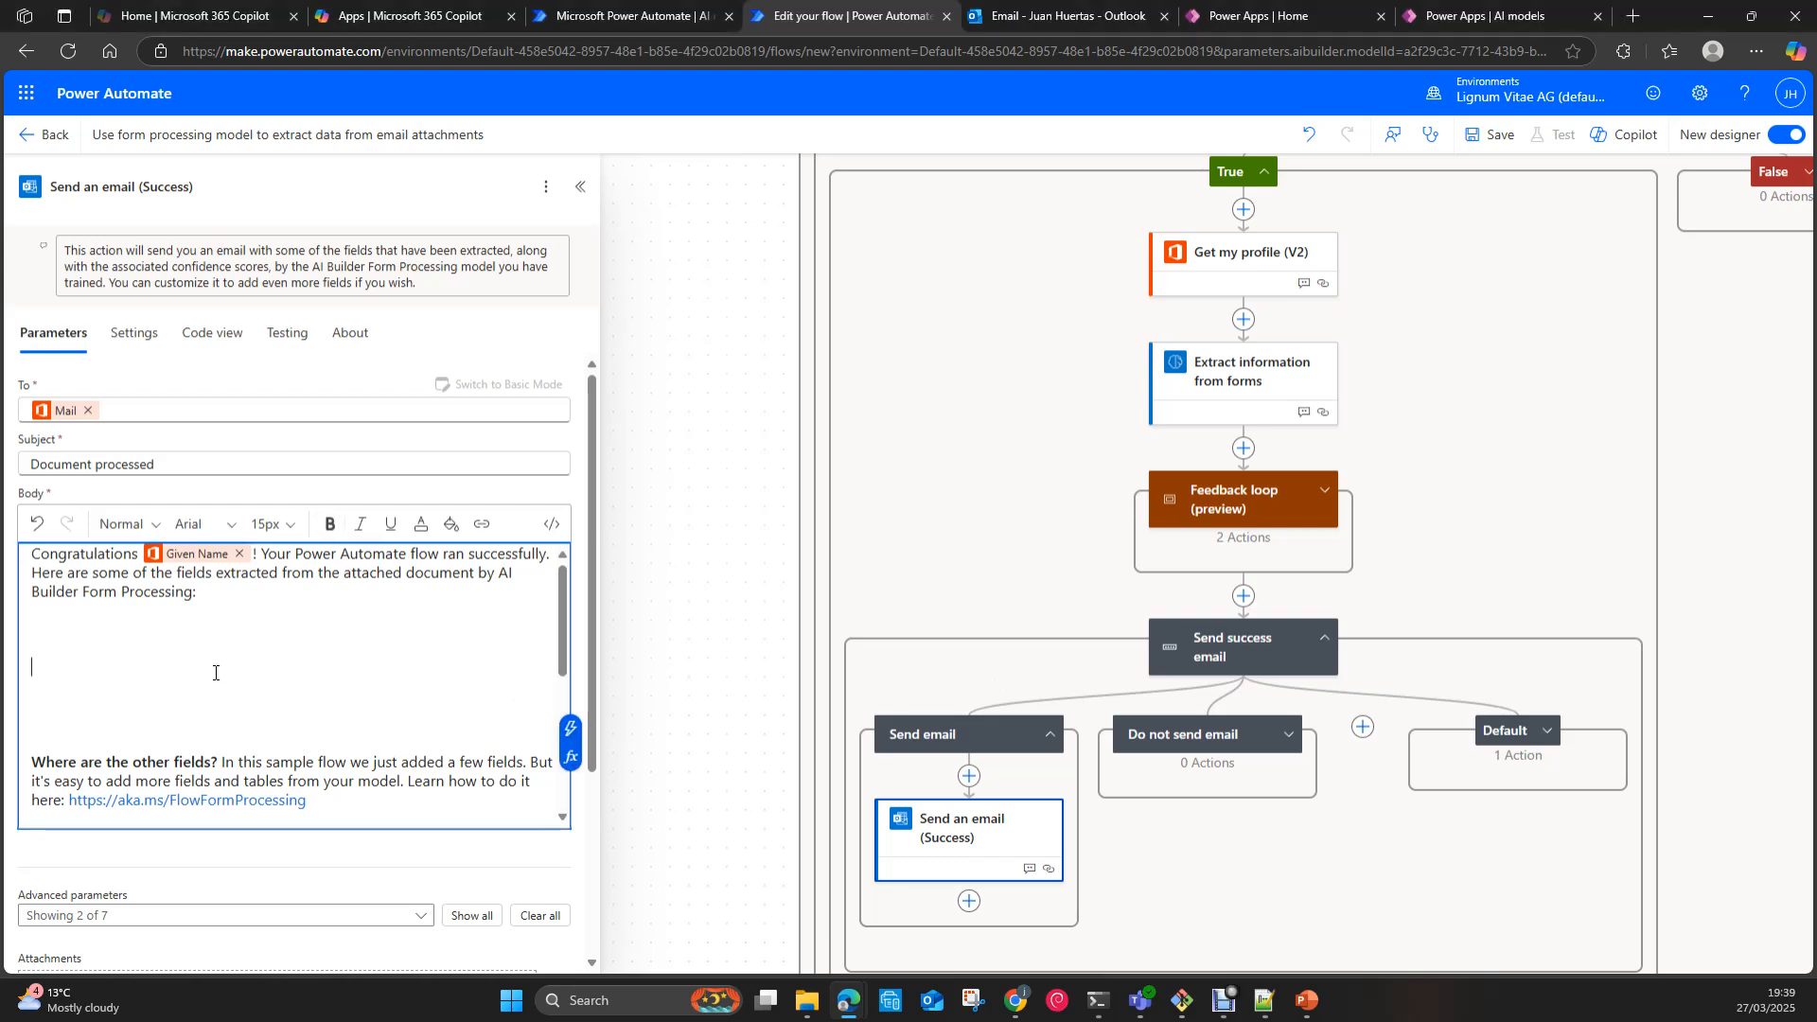
{"action": "type", "text": "Invoice number: [insert the dynamic content for invoiceID value]  Billing/Customer name: [insert the dynamic content for billingAddressRecipient value/customerName value]  Total amount: [insert the dynamic content for invoiceTotal value]  Invoice date: [Insert the dynamic content for invoiceDate value]"}
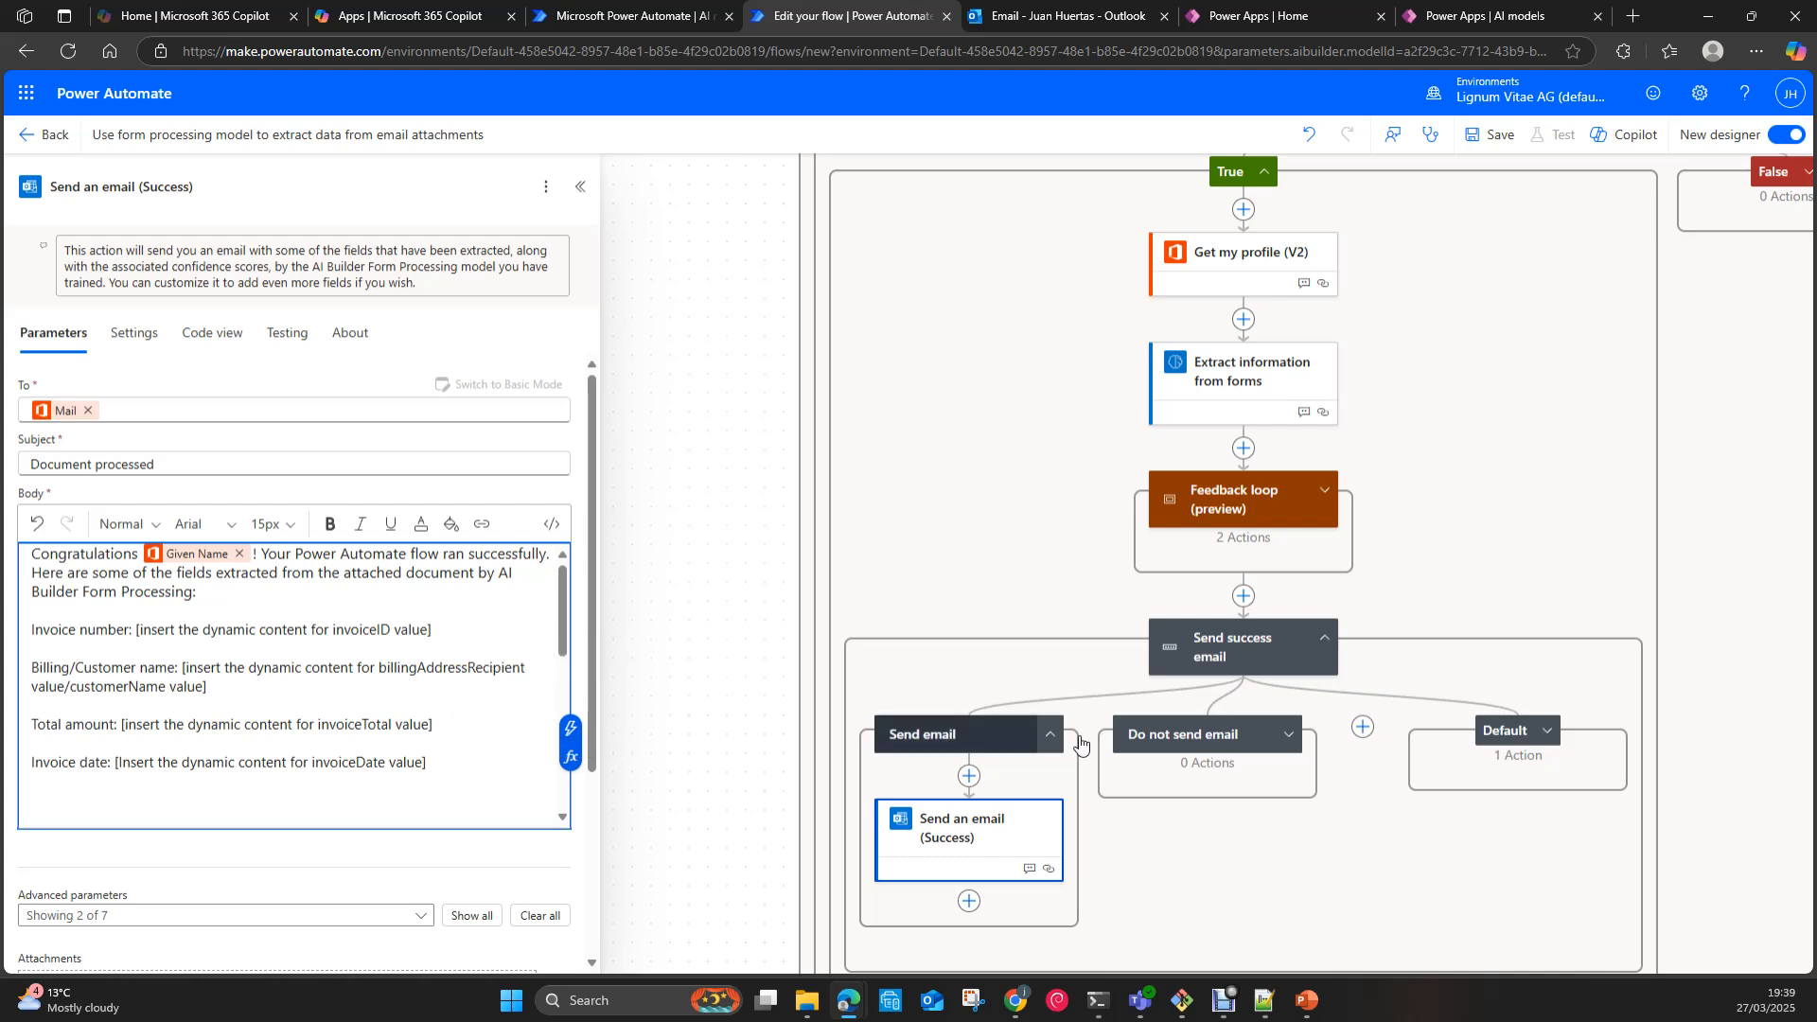
{"action": "left_click", "coordinate": [455, 621]}
{"action": "left_click", "coordinate": [475, 619]}
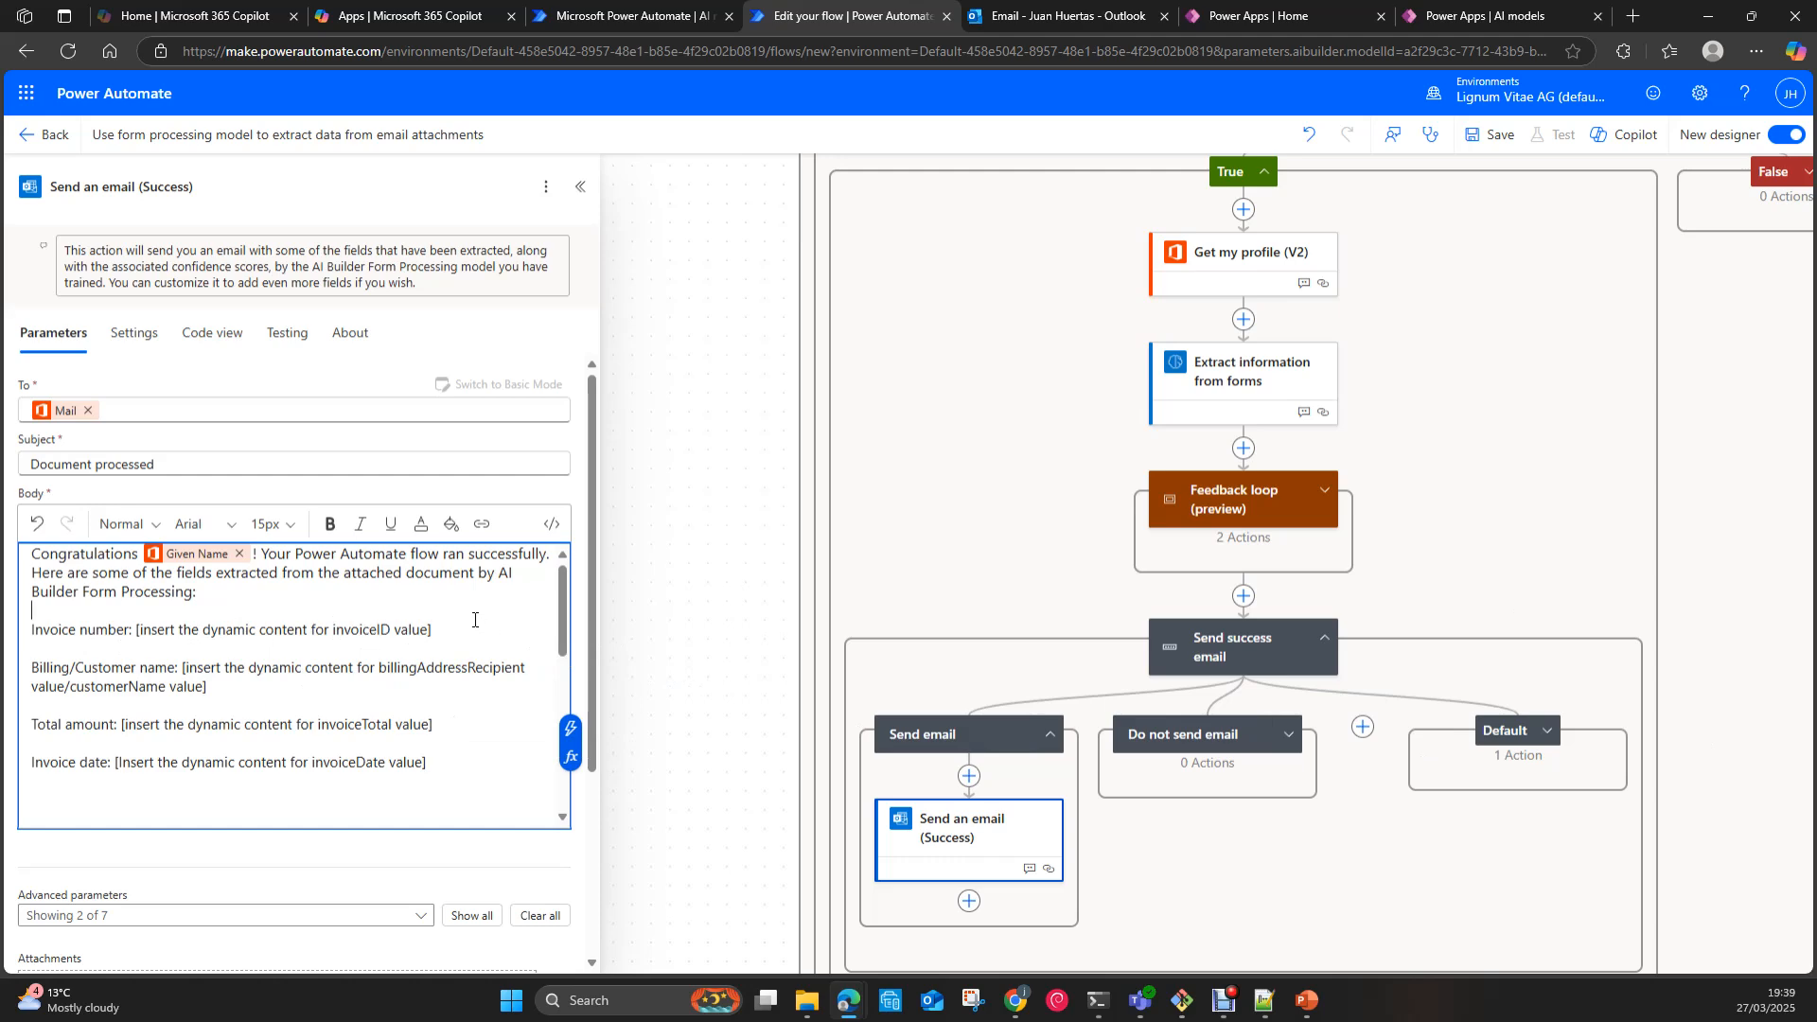
Step: Replace the bracketed placeholder on the Invoice number line with the invoiceId dynamic content from Extract information from forms
{"action": "left_click", "coordinate": [134, 635]}
{"action": "left_click", "coordinate": [571, 760]}
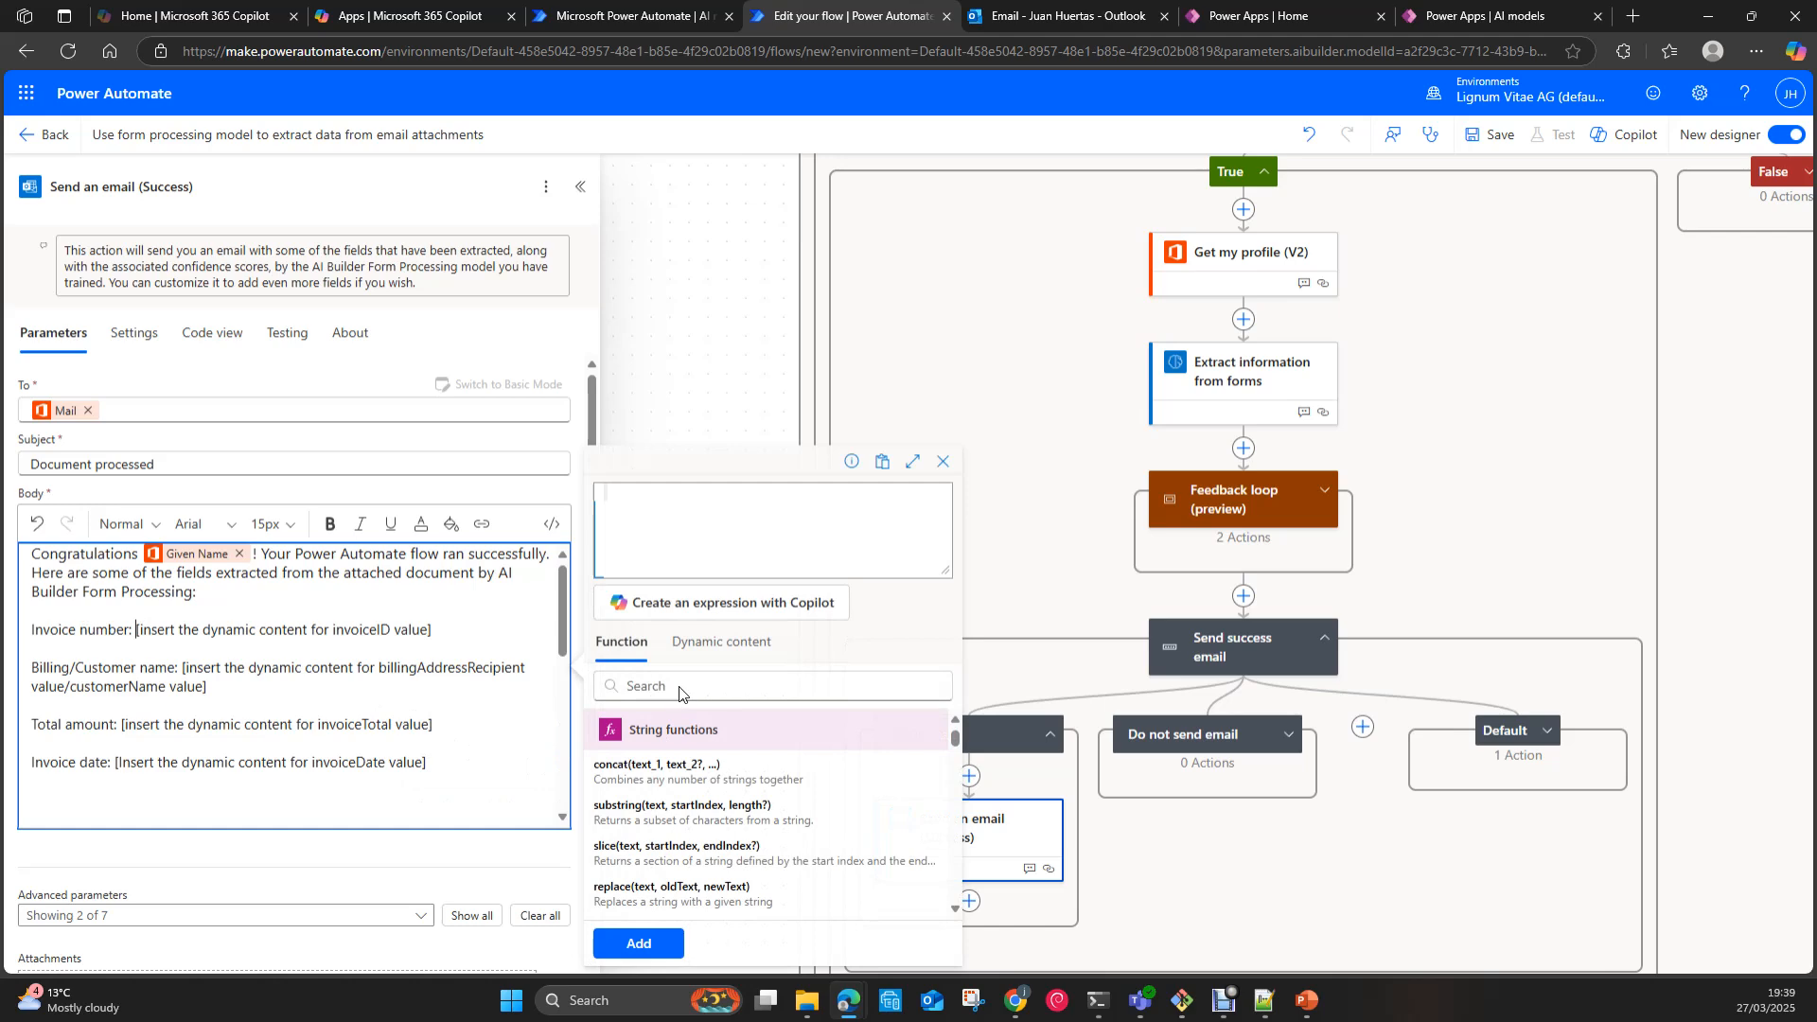
{"action": "left_click", "coordinate": [717, 653]}
{"action": "left_click", "coordinate": [653, 688]}
{"action": "type", "text": "In"}
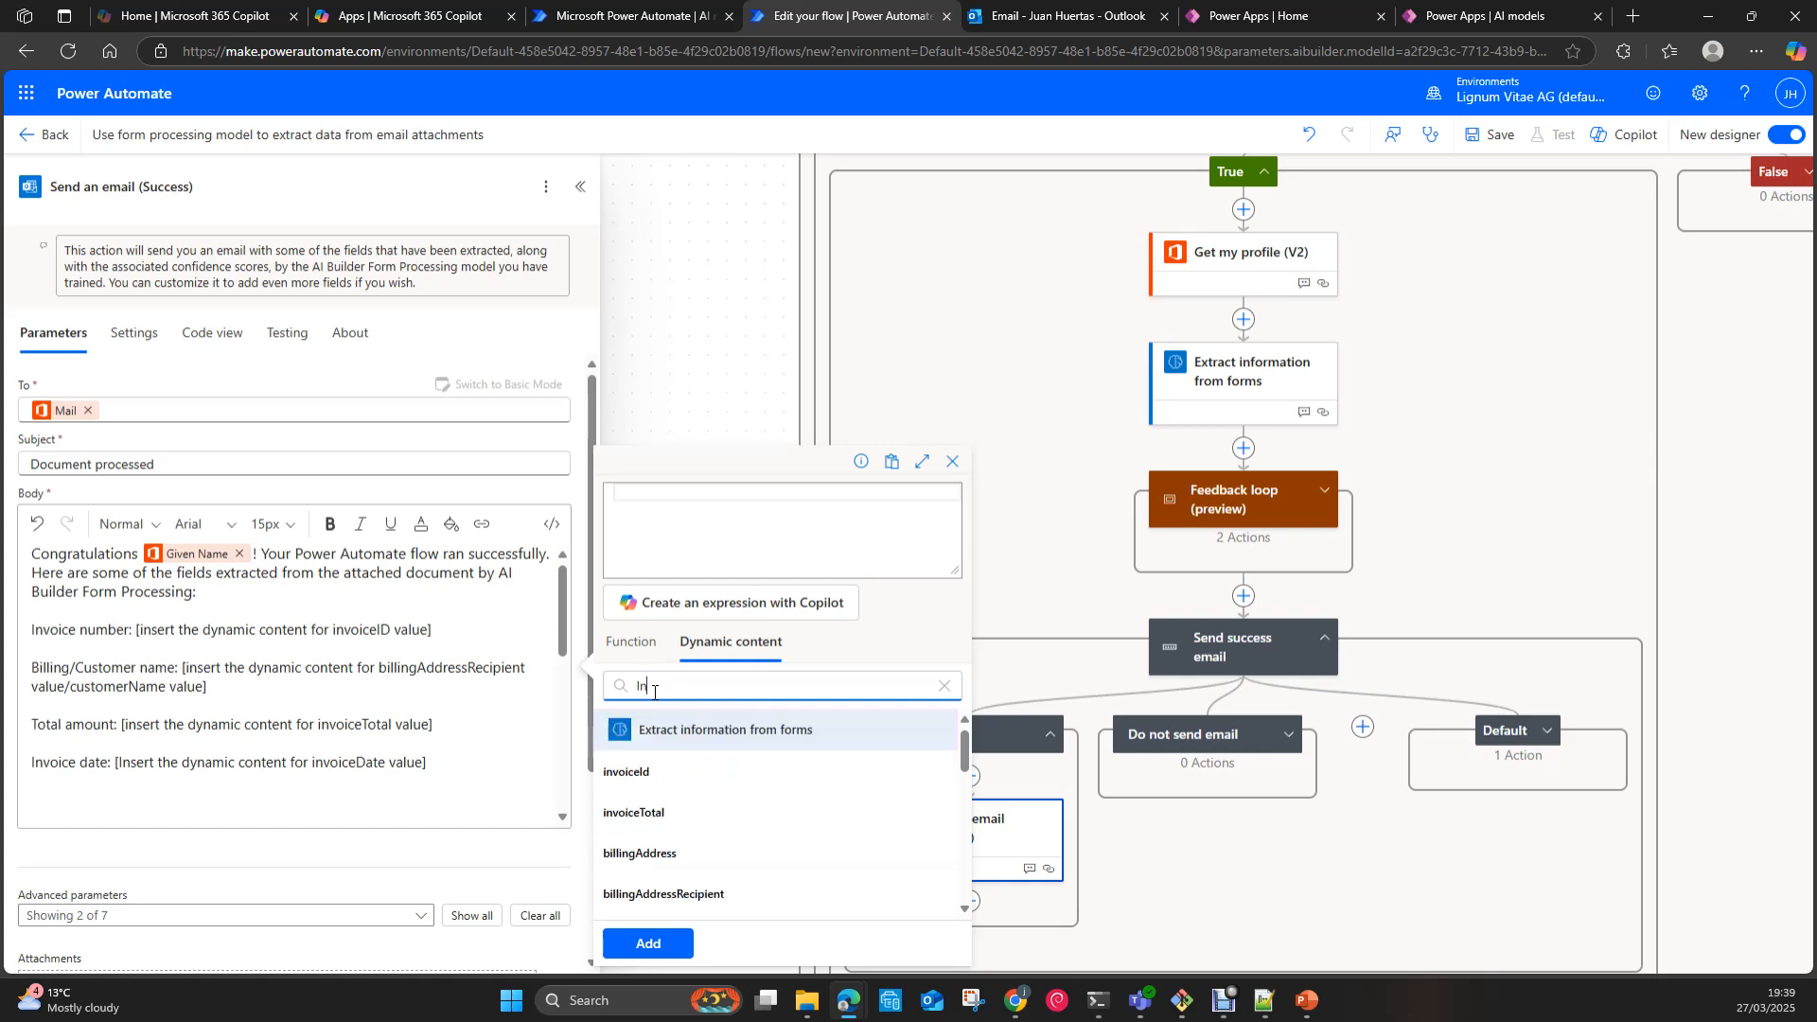
{"action": "type", "text": "voice"}
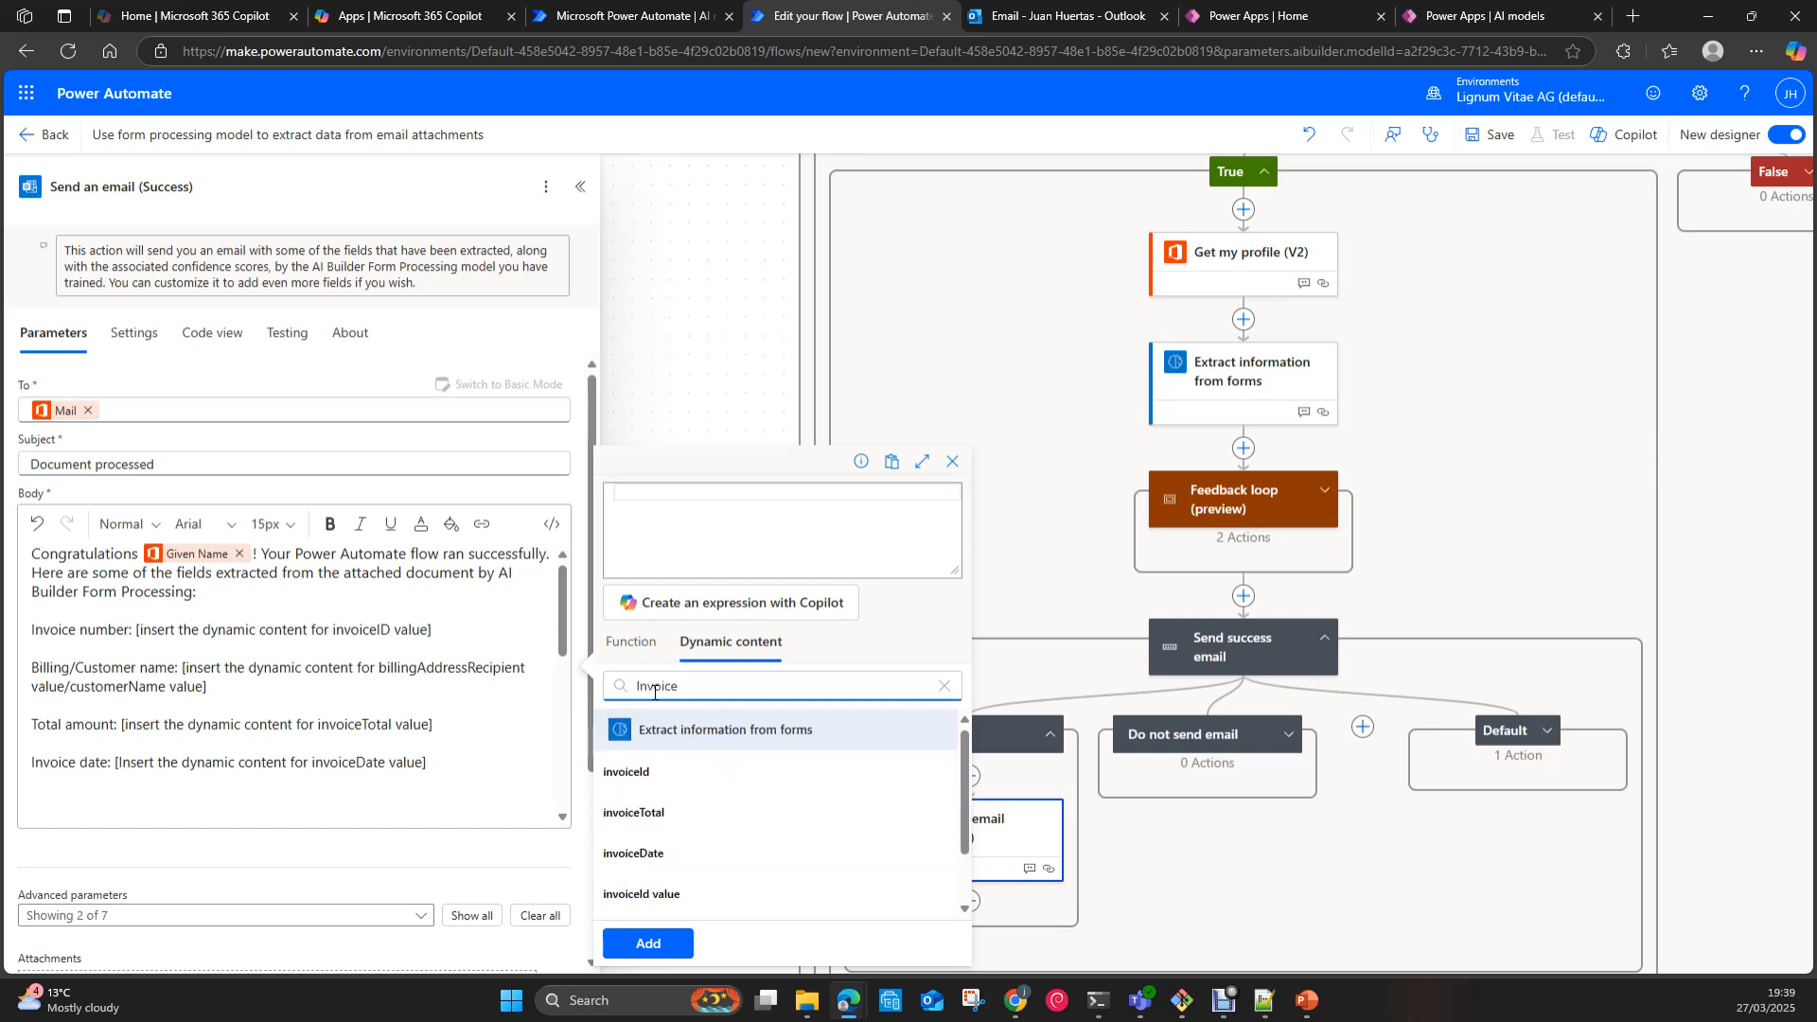
{"action": "left_click", "coordinate": [639, 778]}
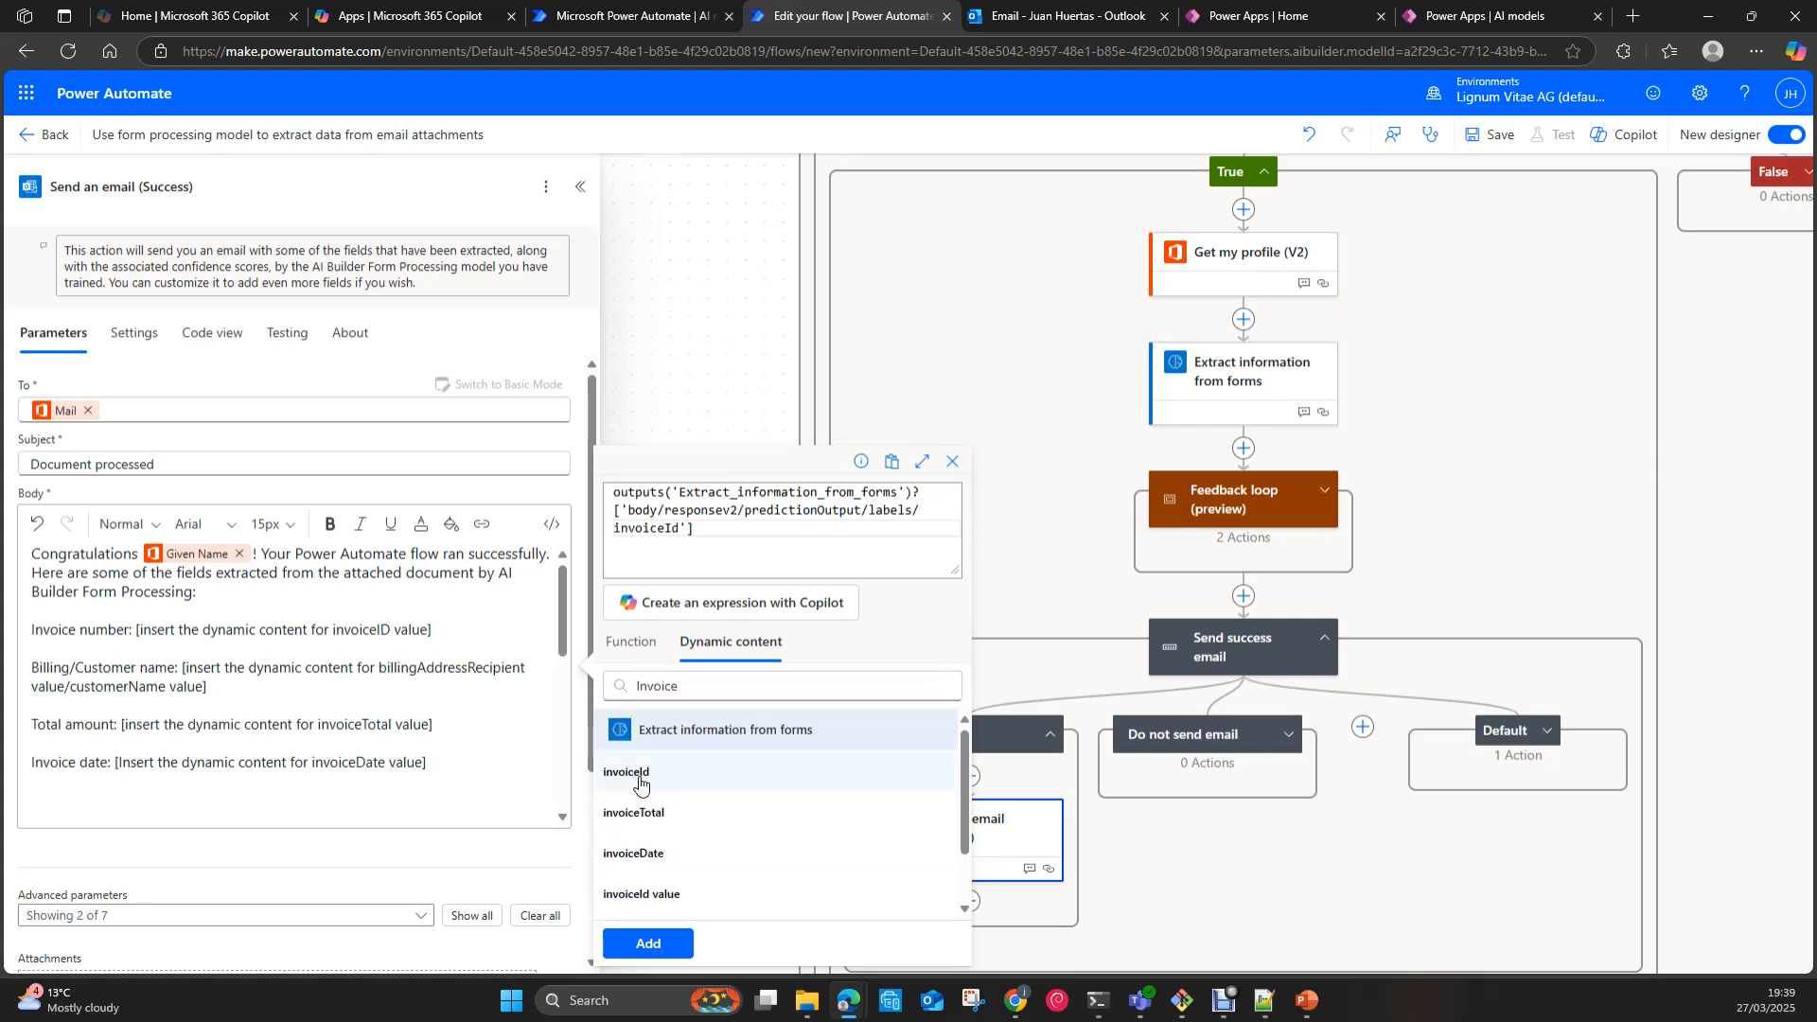
{"action": "left_click", "coordinate": [661, 942]}
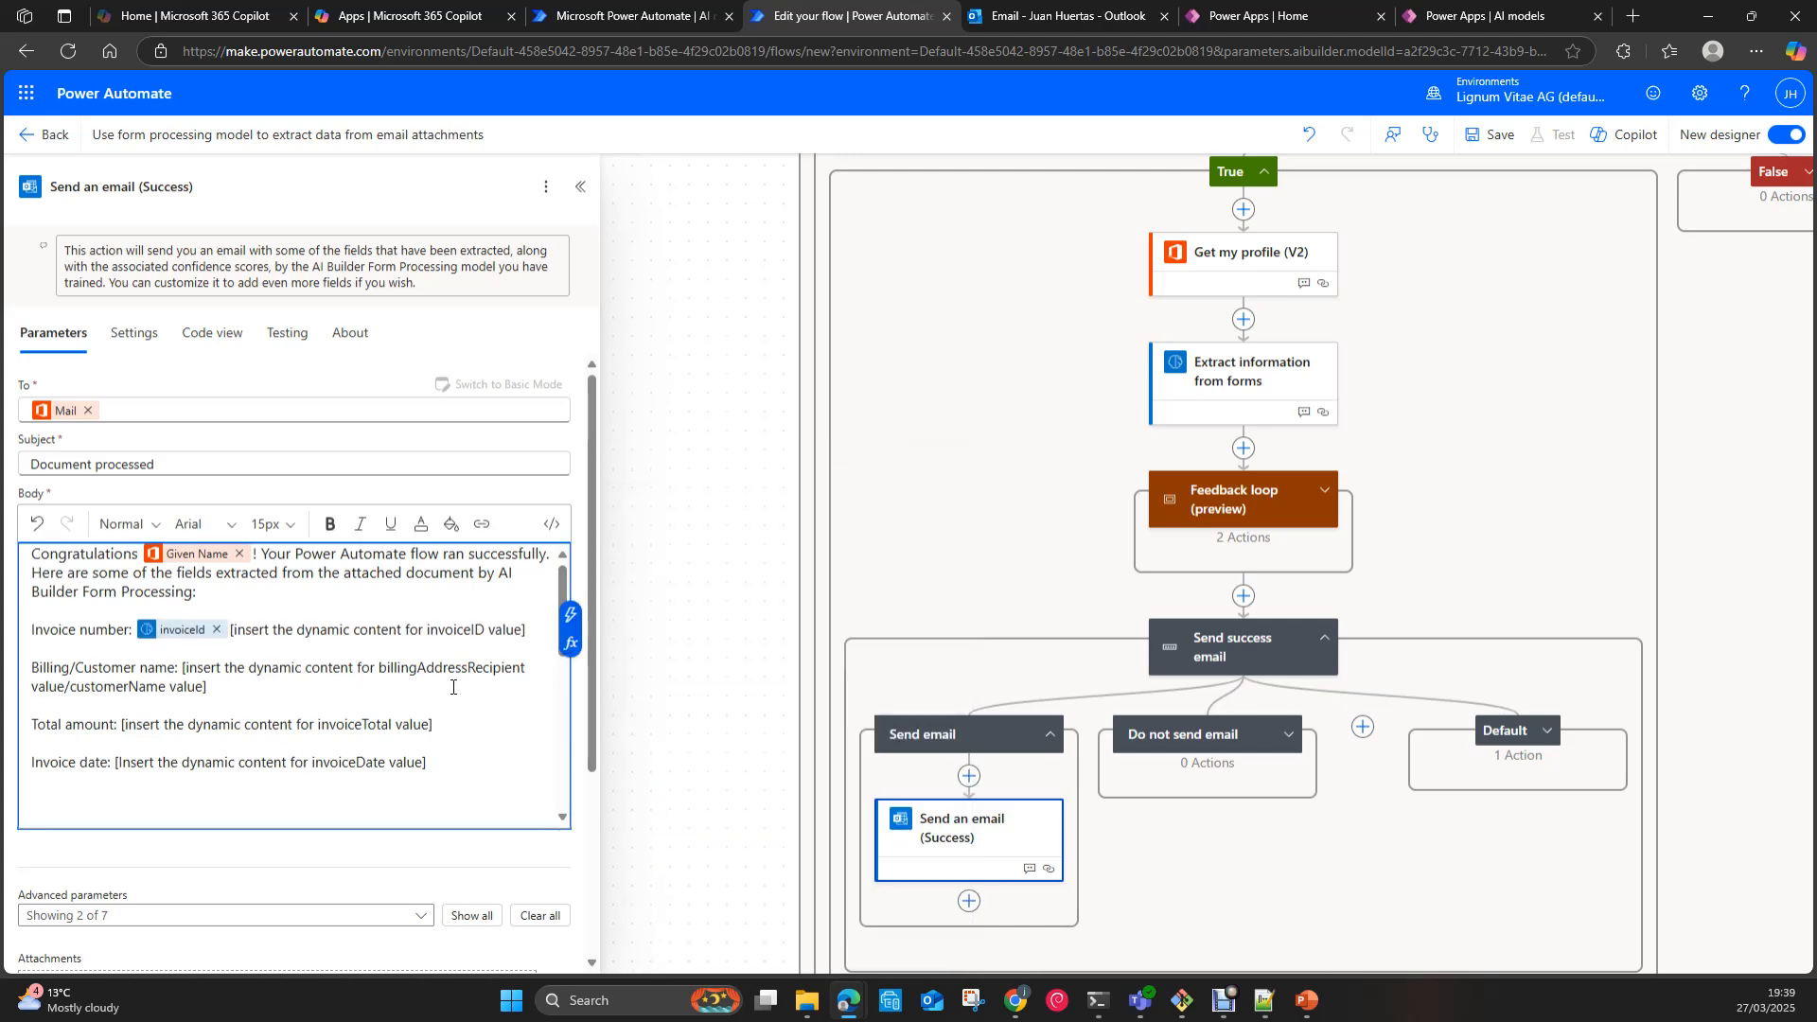
{"action": "left_click_drag", "start_coordinate": [529, 635], "coordinate": [230, 631]}
{"action": "key", "text": "BackSpace"}
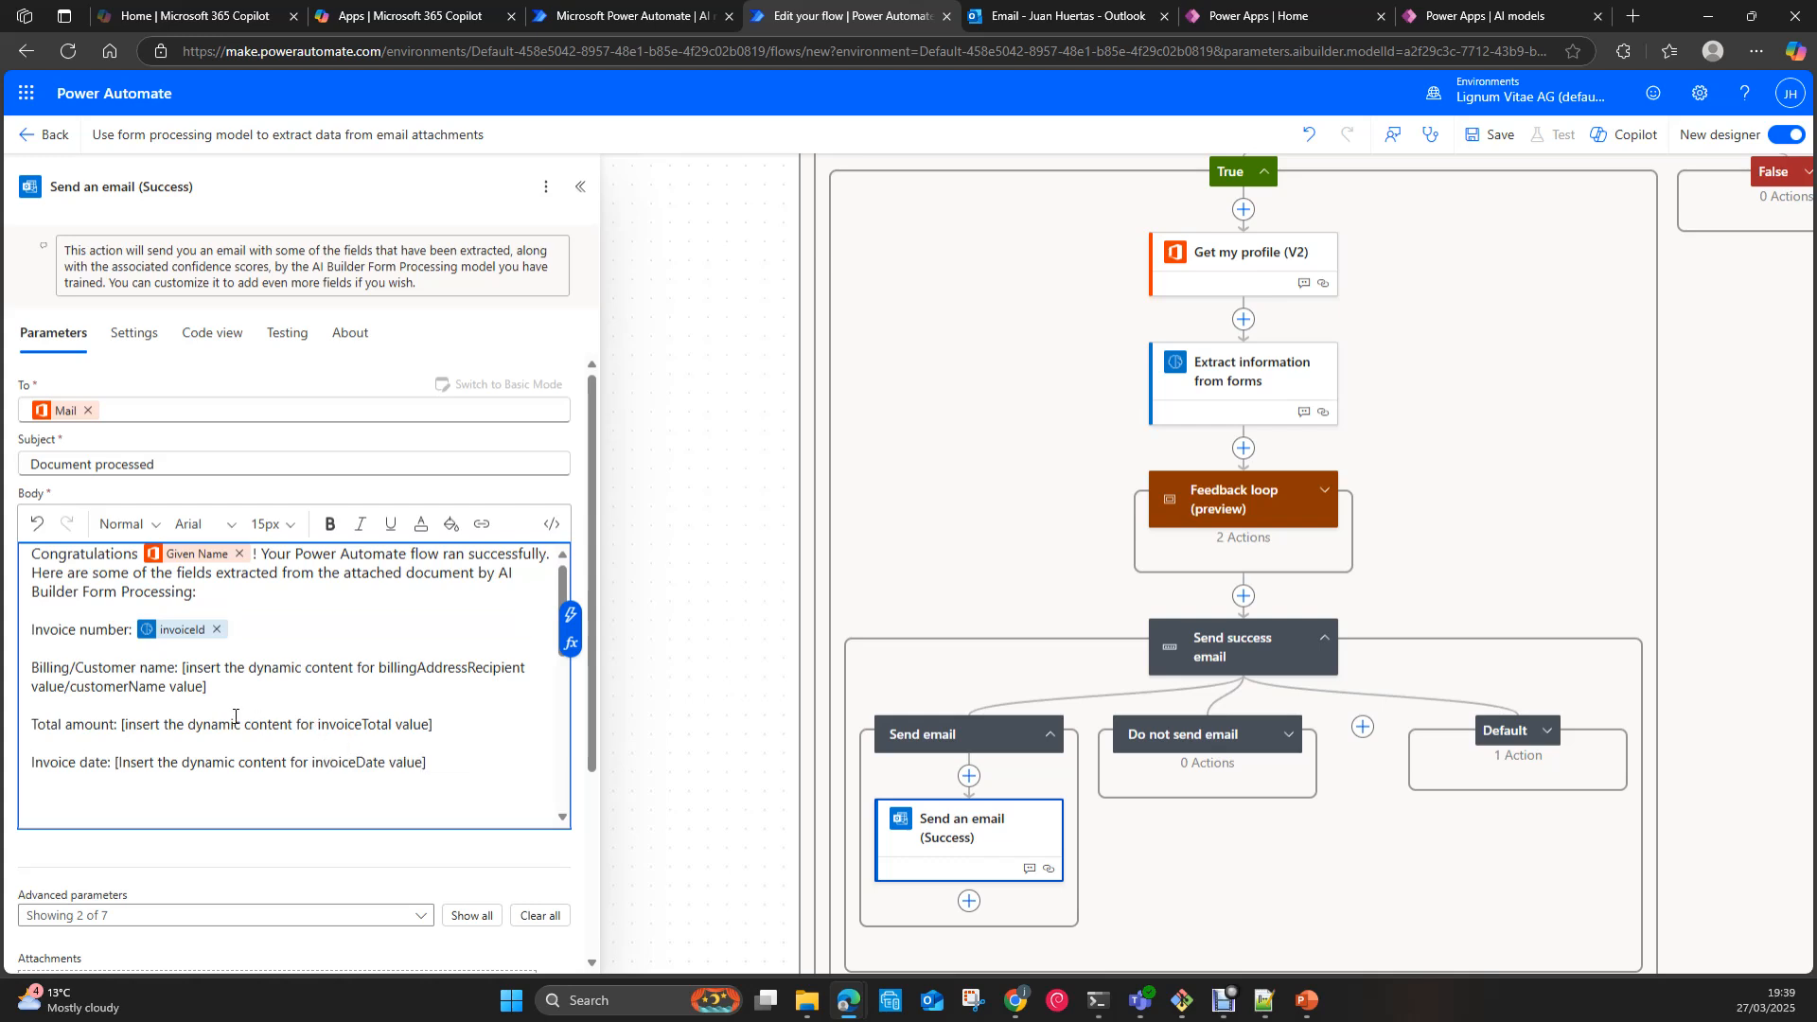
Step: Split the Billing/Customer name line after "Billing" and add a colon to form a separate "Billing:" label
{"action": "left_click", "coordinate": [71, 669]}
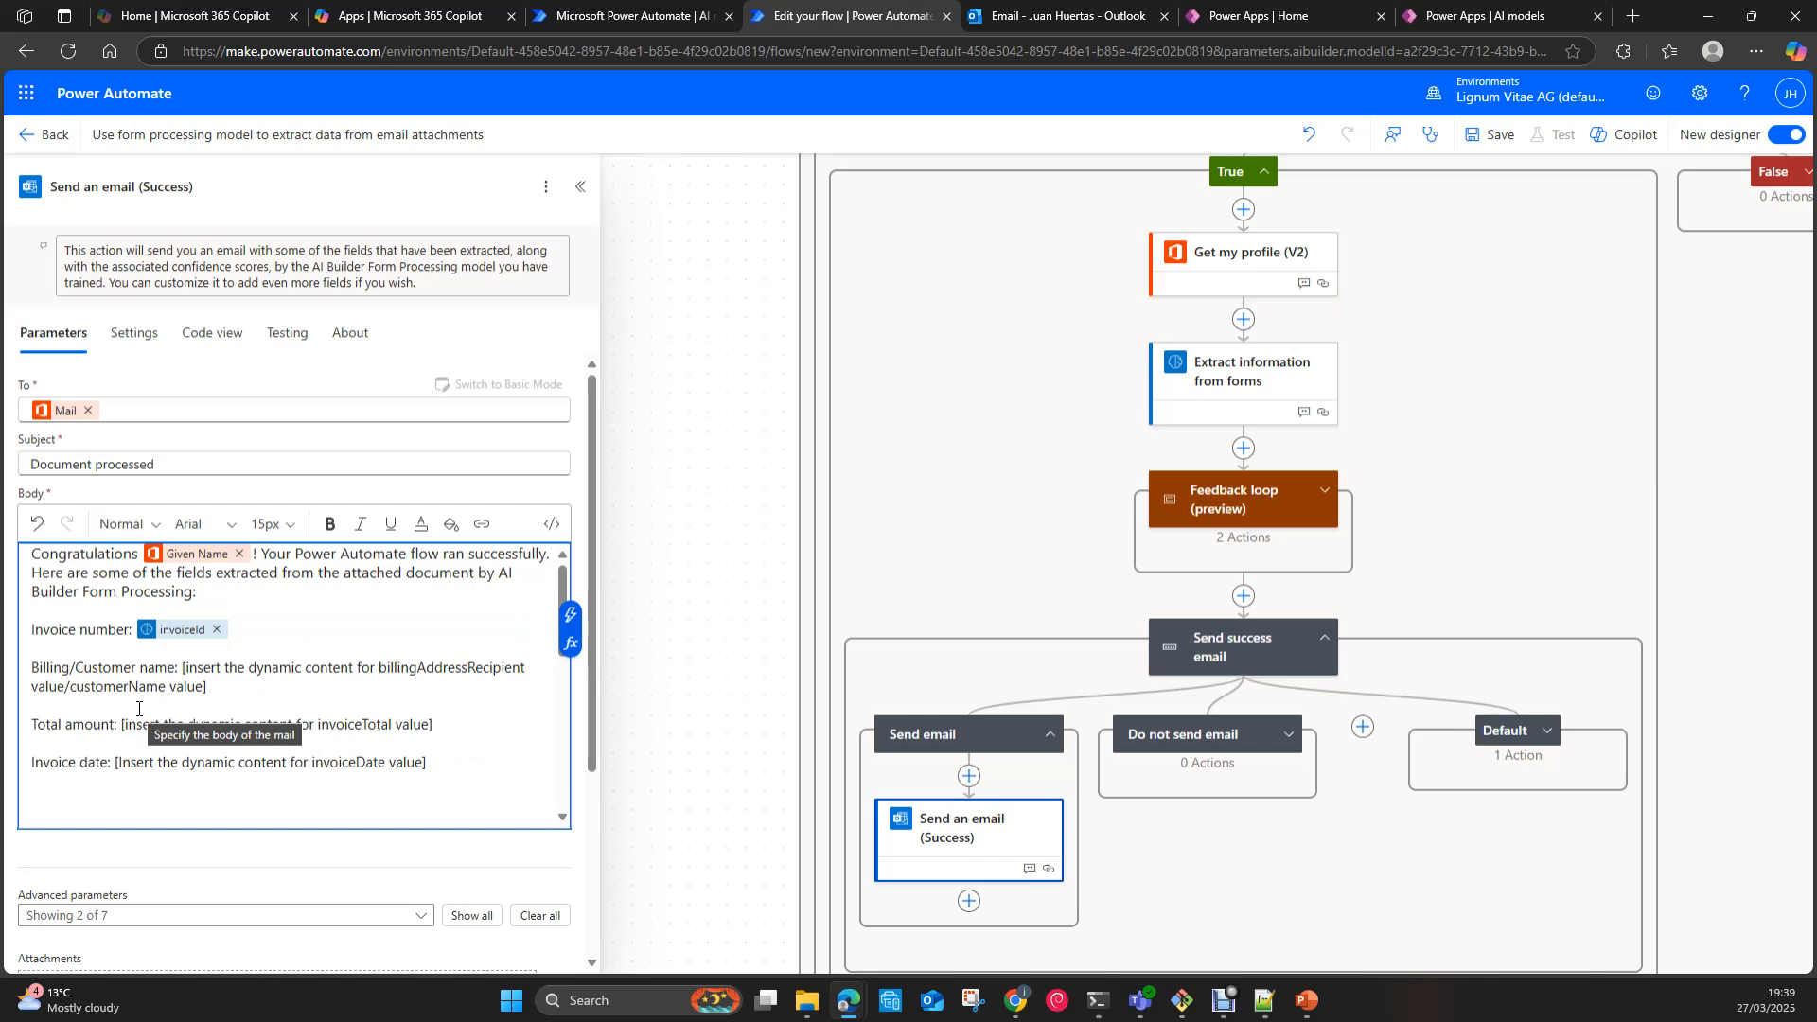
{"action": "key", "text": "Return"}
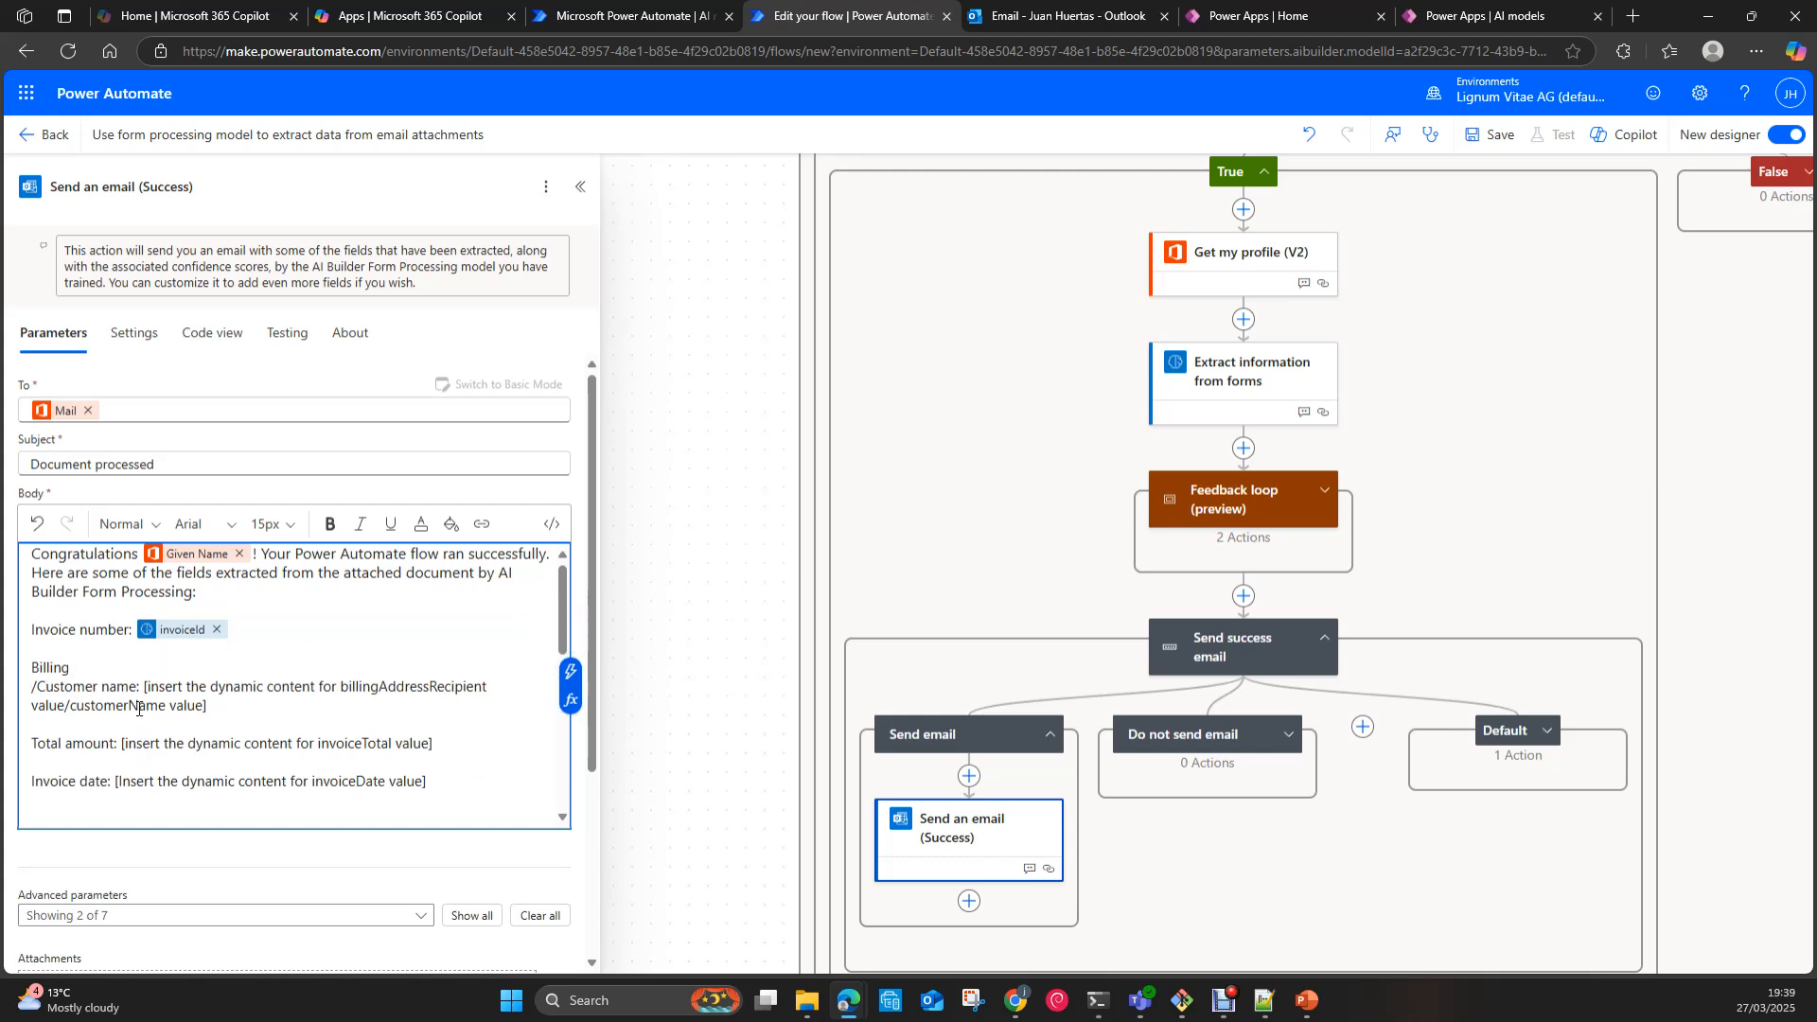
{"action": "left_click", "coordinate": [96, 666]}
{"action": "type", "text": ":"}
Step: Replace the word billingAddressRecipient in the placeholder text with the billingAddressRecipient dynamic content
{"action": "left_click", "coordinate": [571, 681]}
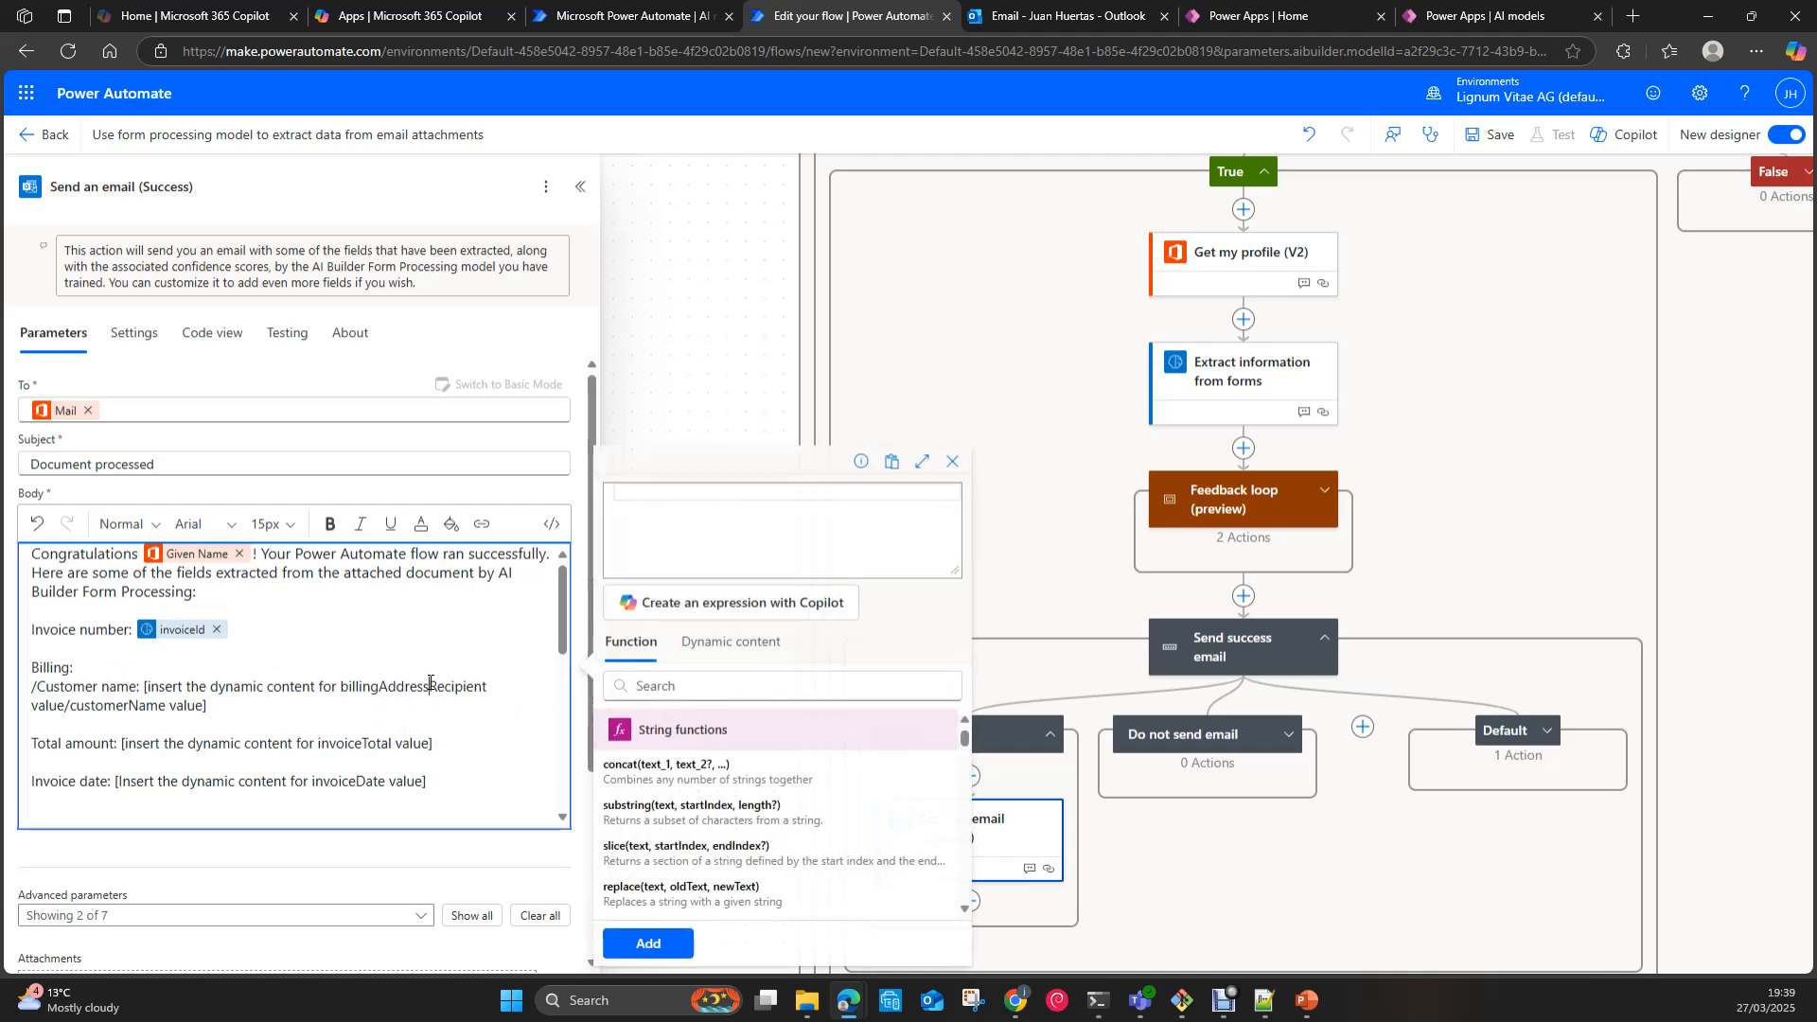
{"action": "double_click", "coordinate": [468, 693]}
{"action": "key", "text": "ctrl+c"}
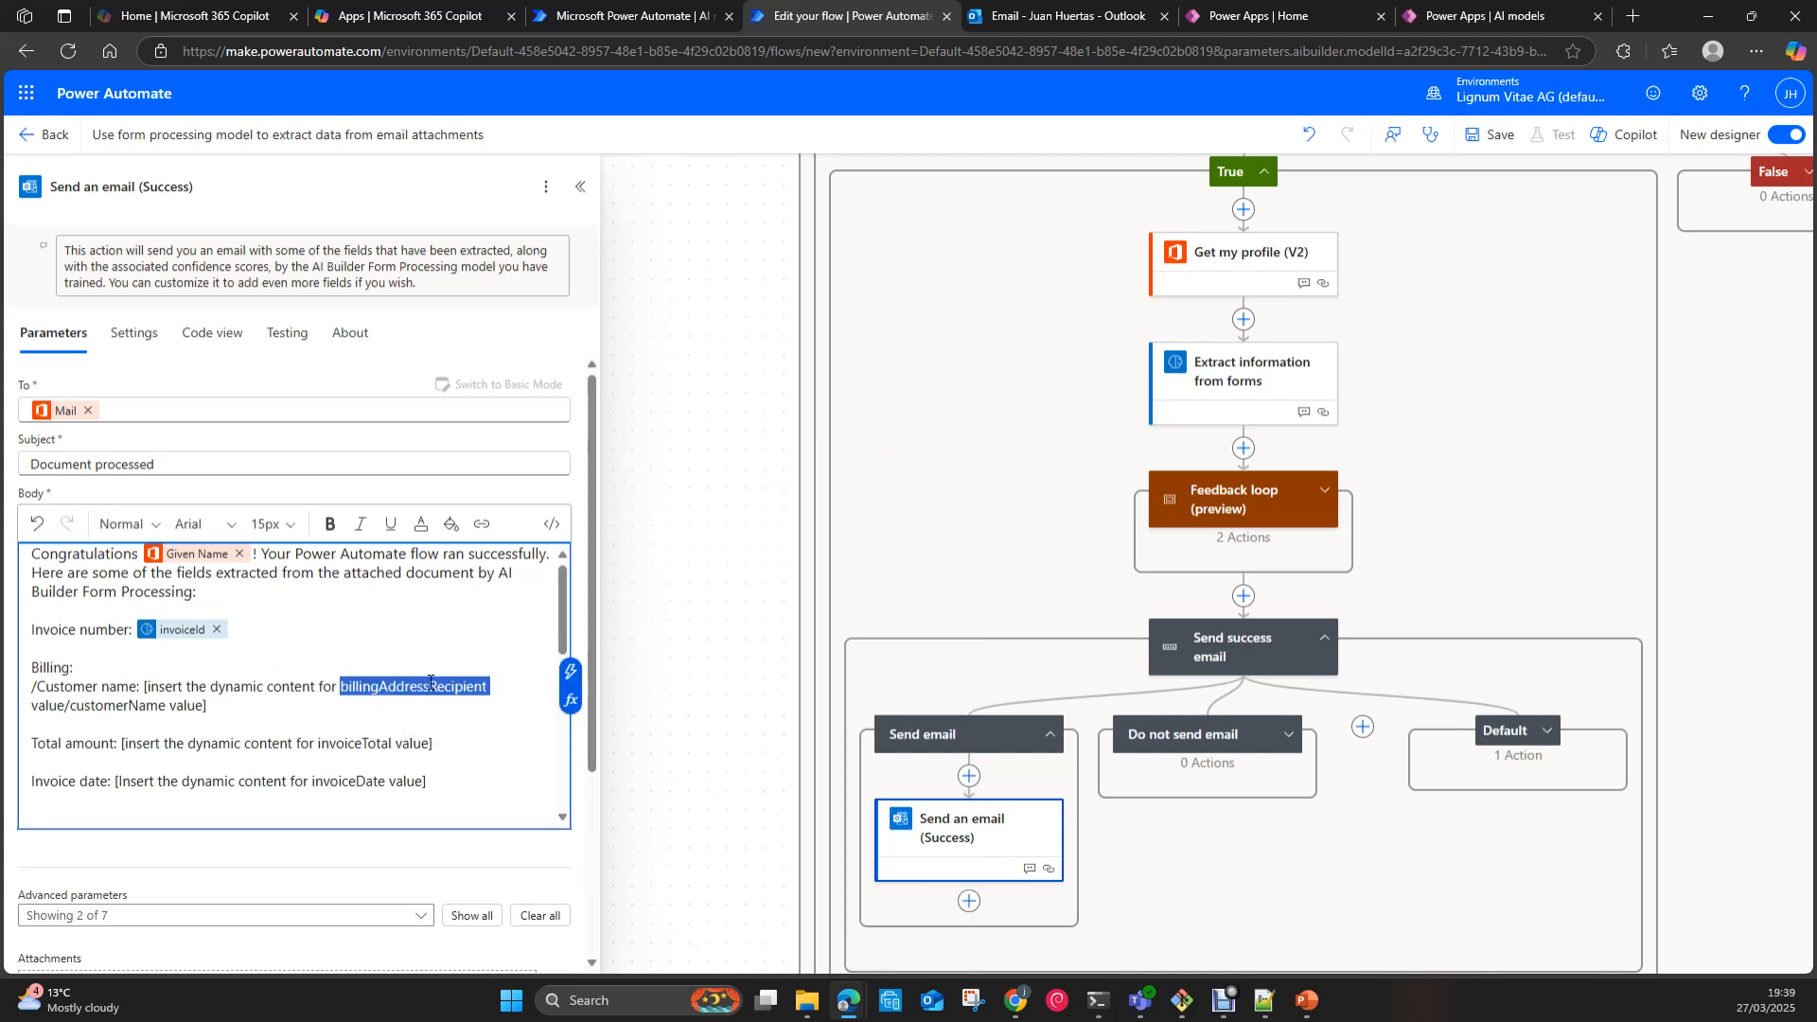
{"action": "left_click", "coordinate": [570, 700]}
{"action": "left_click", "coordinate": [713, 651]}
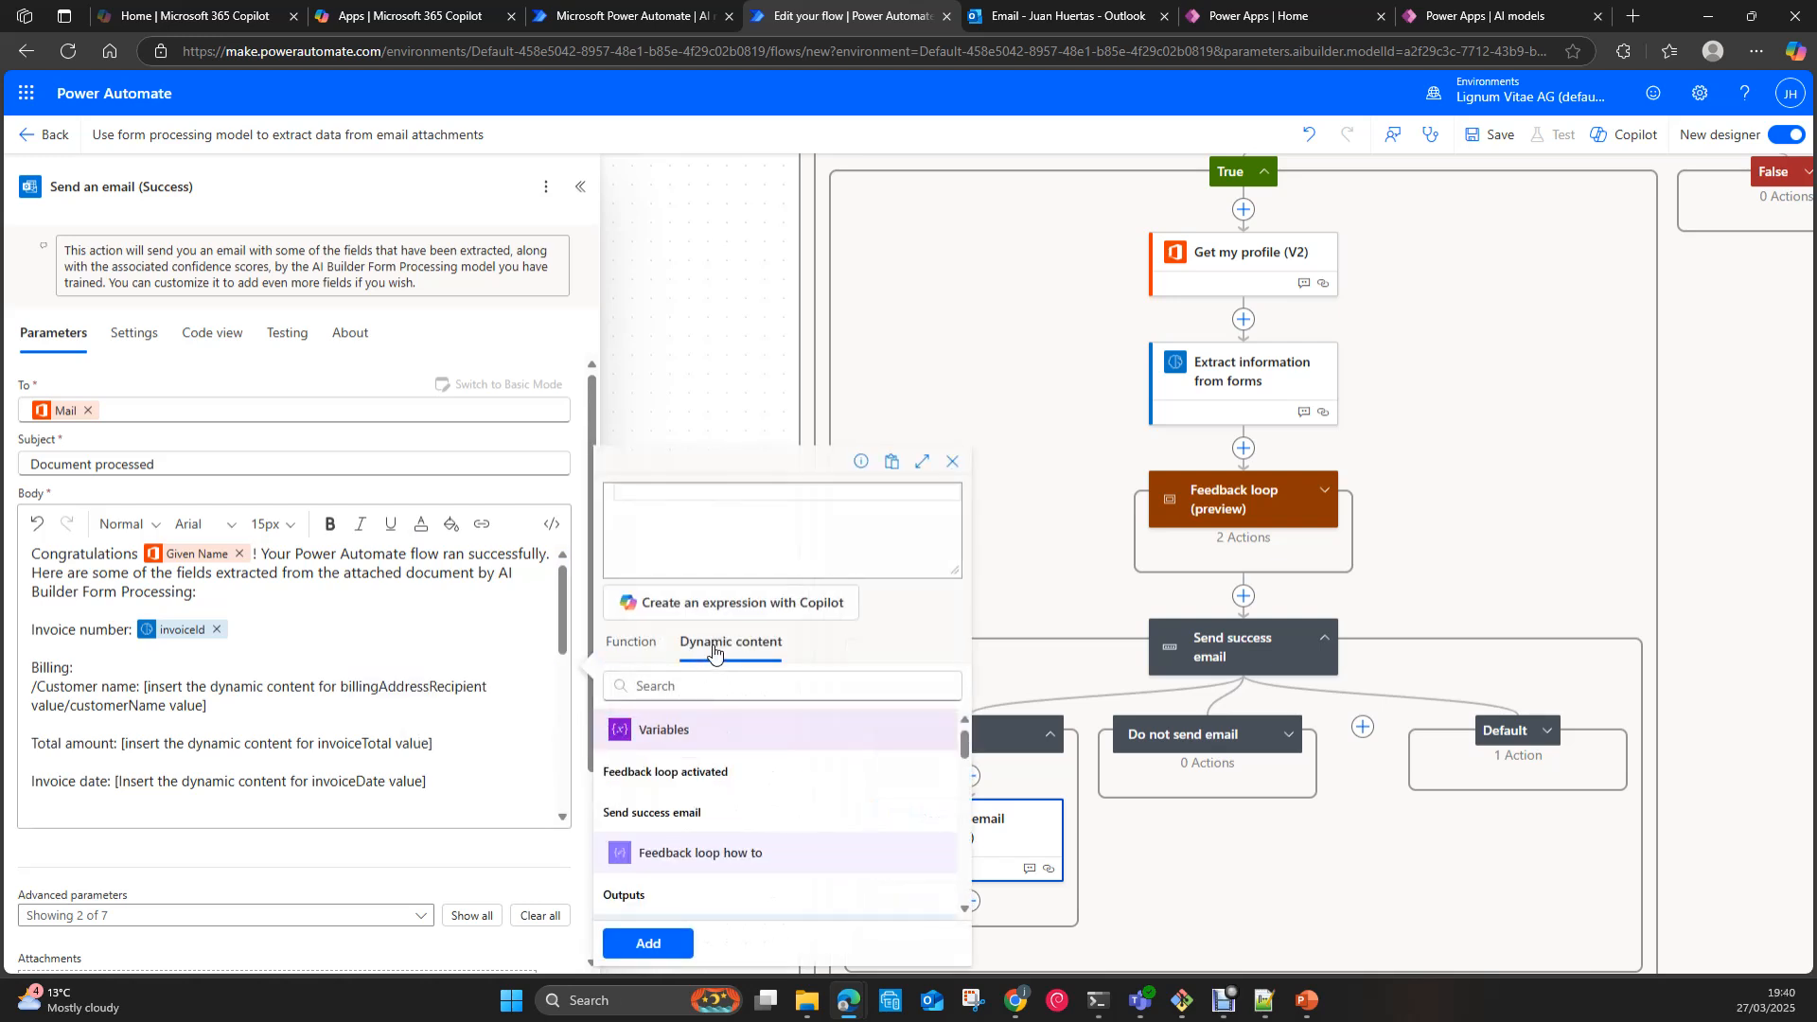
{"action": "left_click", "coordinate": [677, 683]}
{"action": "key", "text": "ctrl+v"}
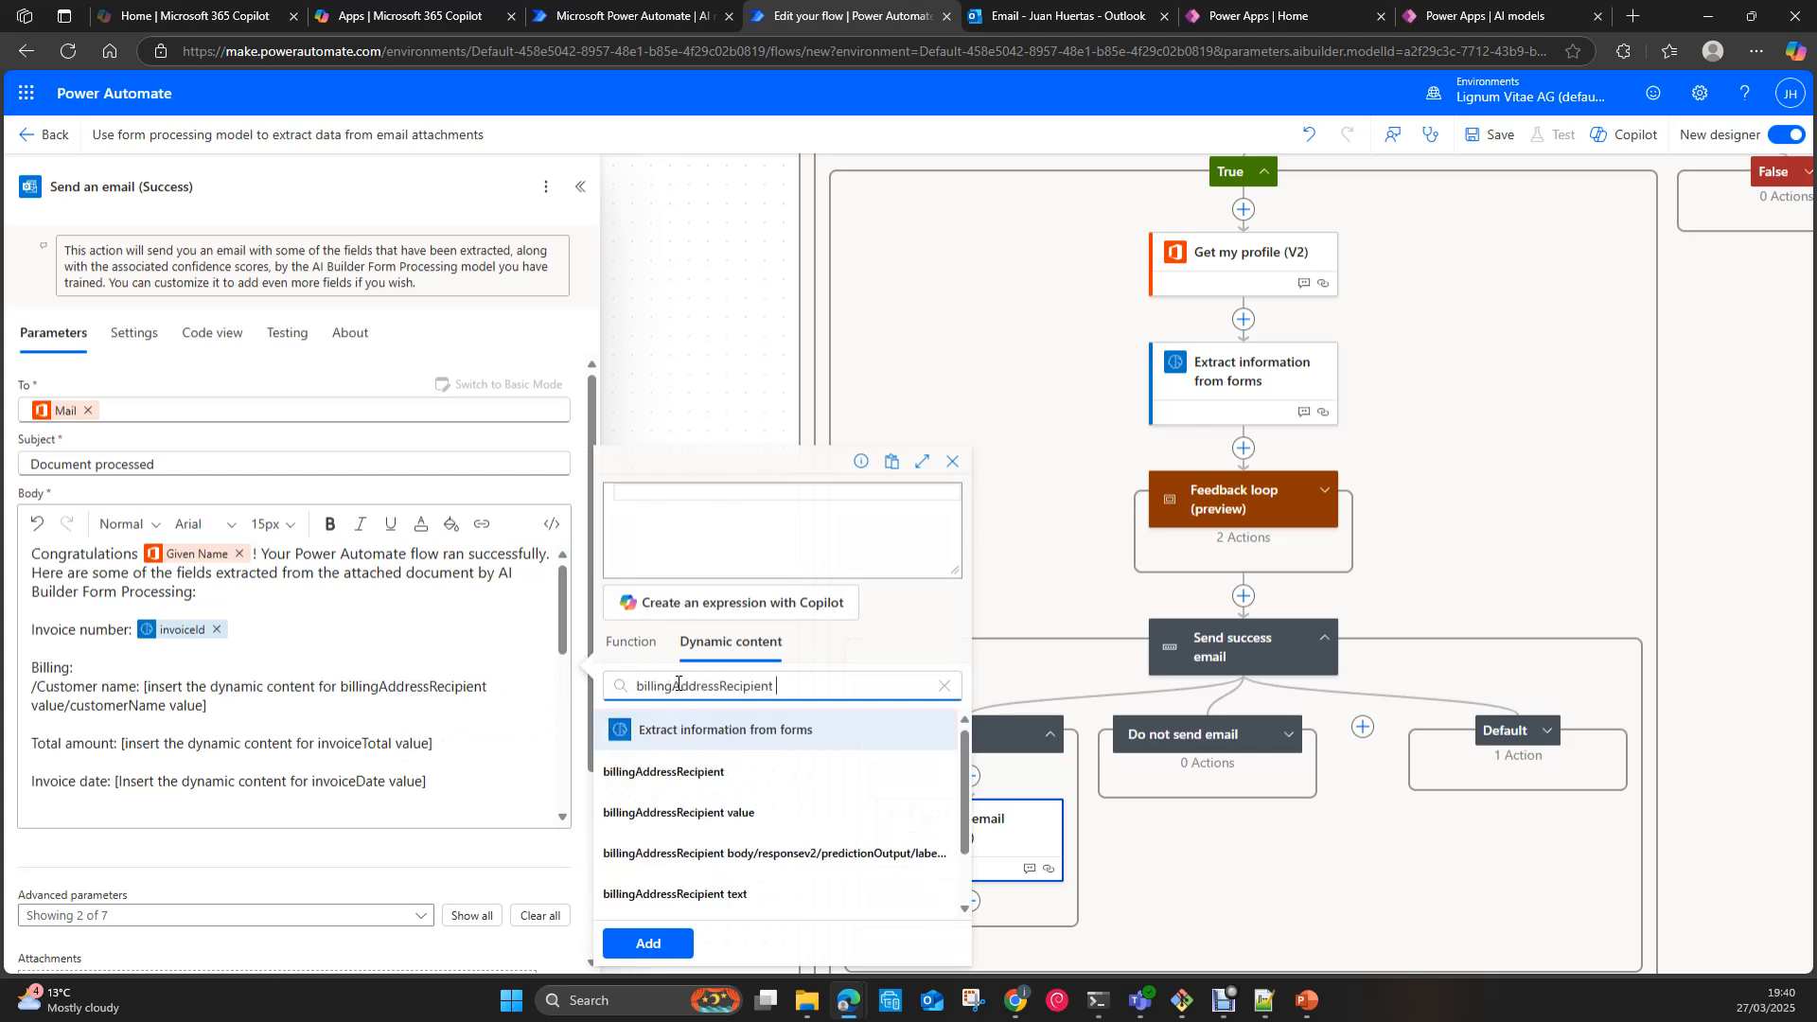
{"action": "left_click", "coordinate": [705, 772]}
{"action": "left_click", "coordinate": [648, 944]}
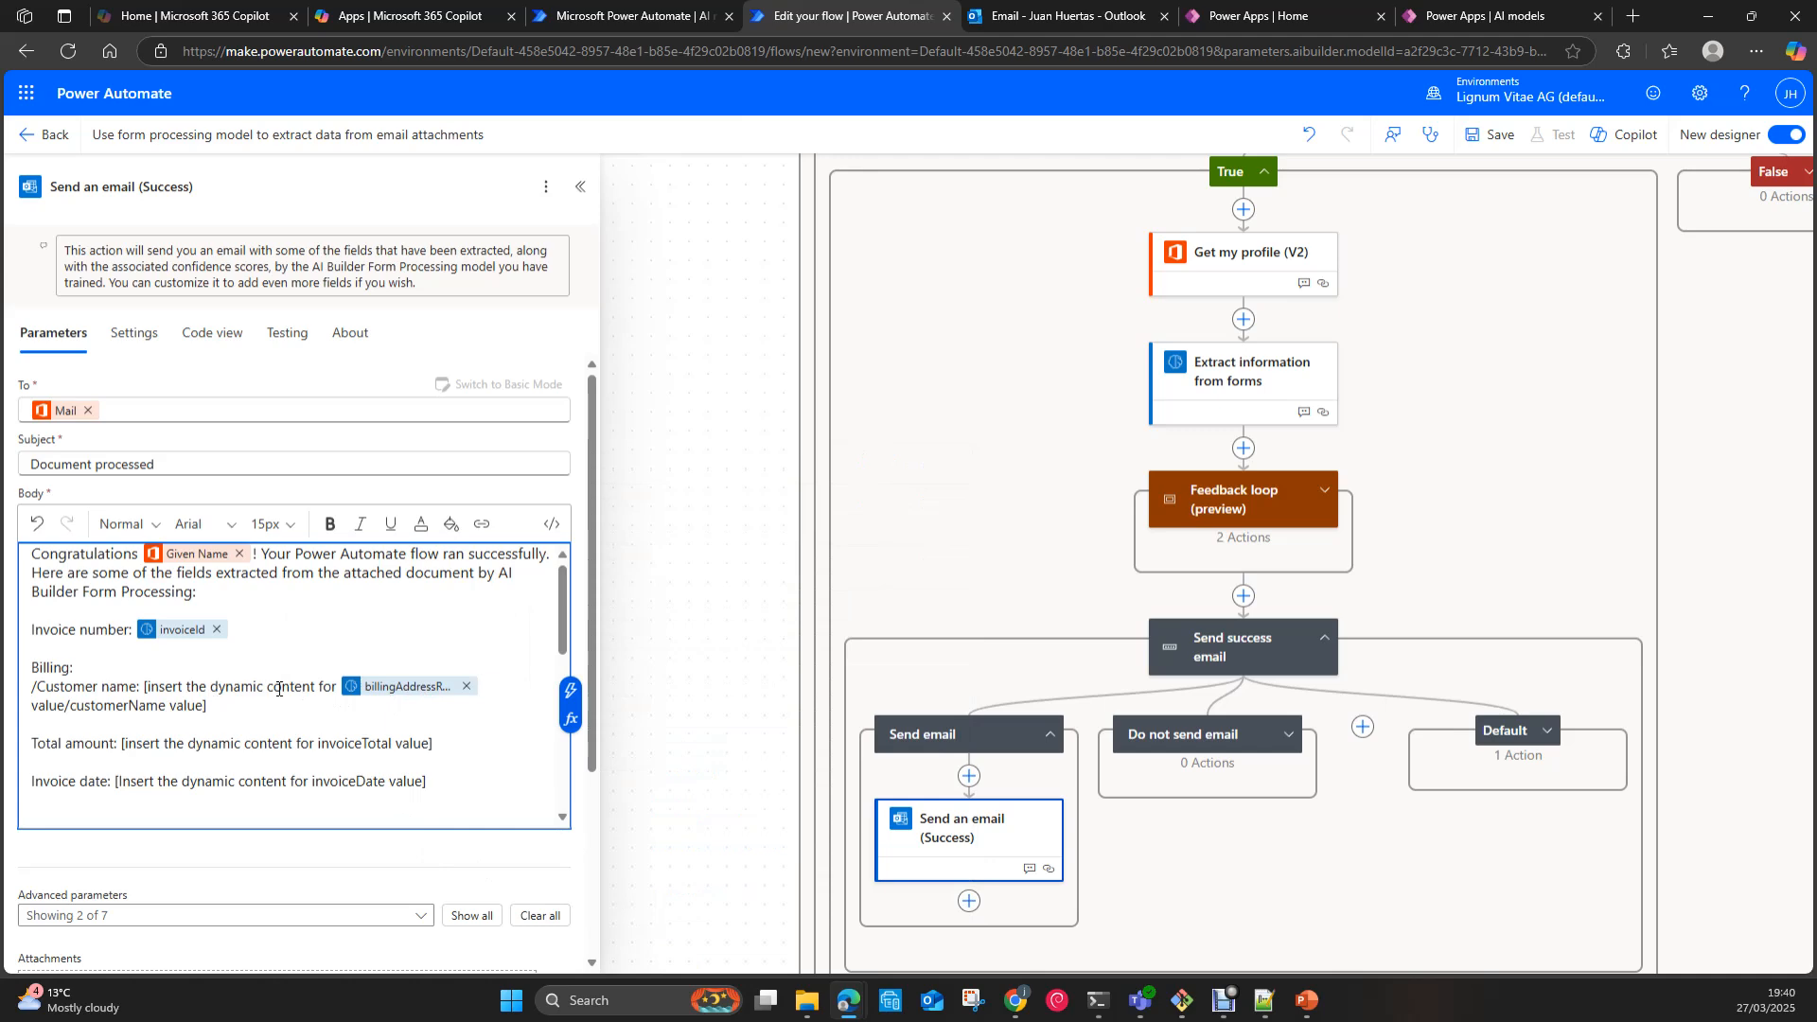
Step: Delete the line break and "/Customer name: [insert the dynamic content for" text so the billingAddressRecipient token directly follows "Billing:"
{"action": "left_click", "coordinate": [101, 667]}
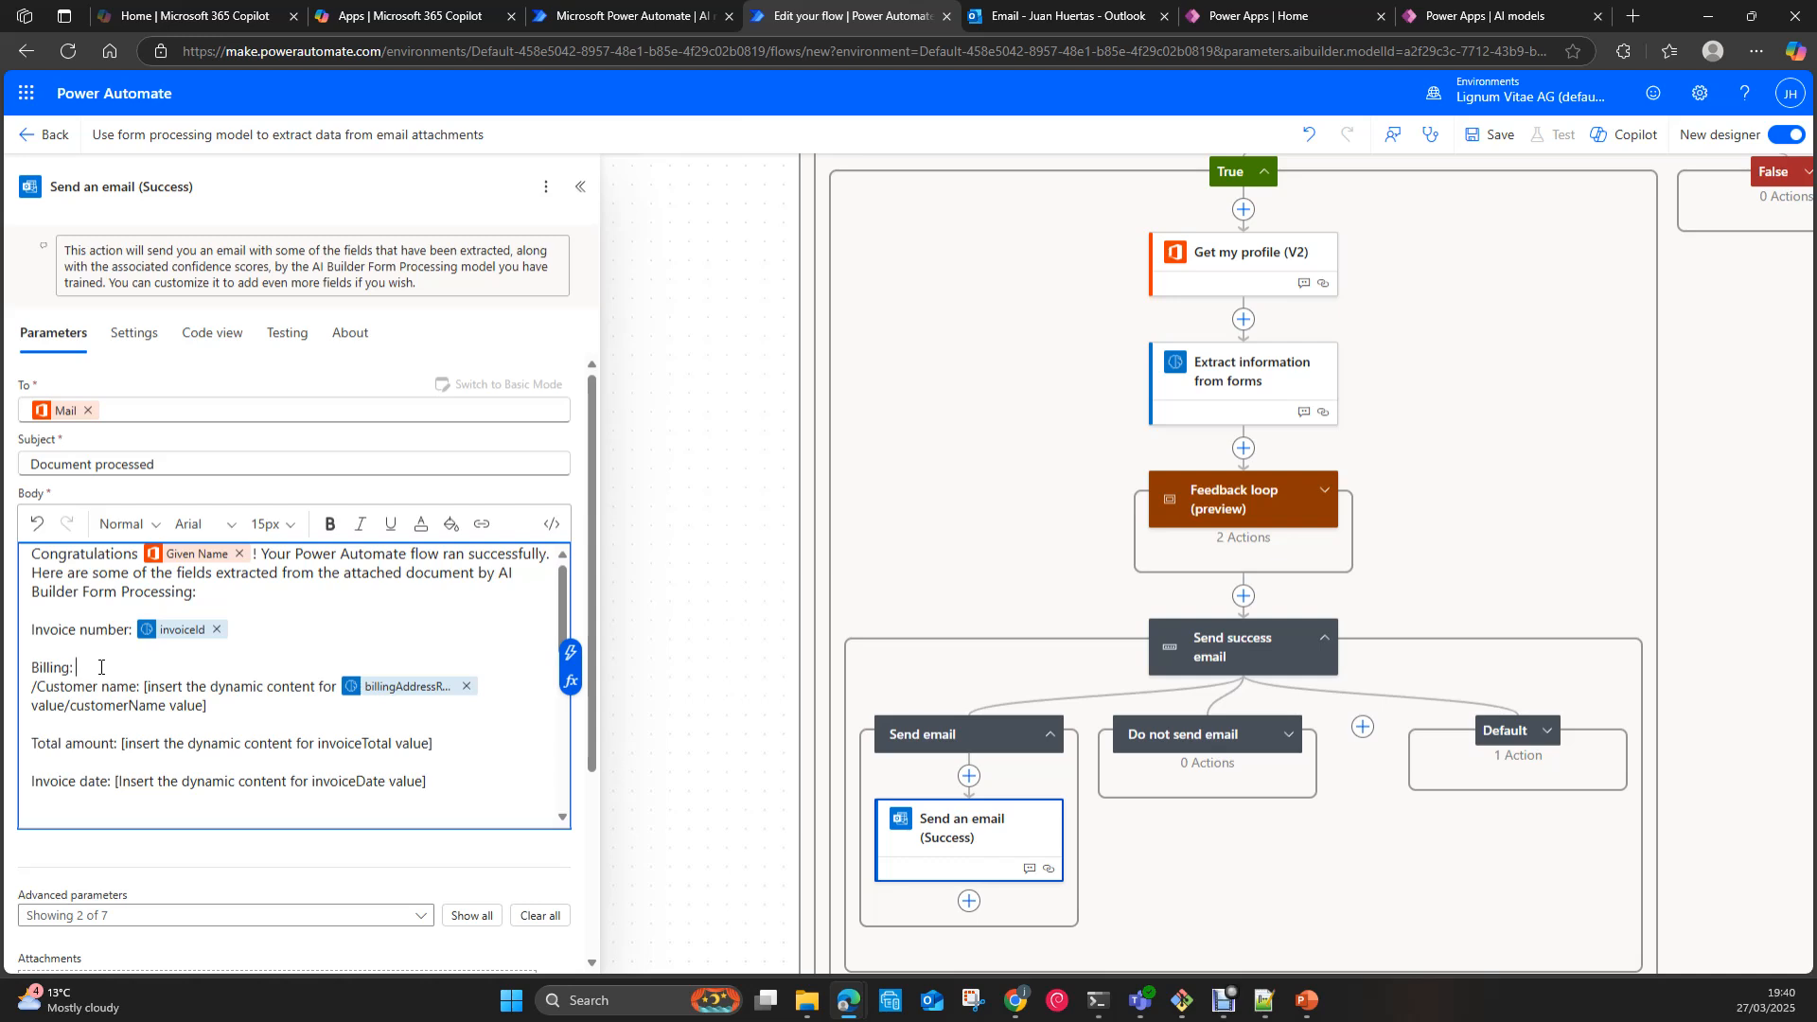
{"action": "key", "text": "shift+Down"}
{"action": "key", "text": "shift+Right"}
{"action": "key", "text": "shift+Right"}
{"action": "key", "text": "shift+Right"}
{"action": "key", "text": "shift+Right"}
{"action": "key", "text": "shift+Right"}
{"action": "key", "text": "shift+Right"}
{"action": "key", "text": "shift+Right"}
{"action": "key", "text": "shift+Right"}
{"action": "key", "text": "shift+Right"}
{"action": "key", "text": "shift+Right"}
{"action": "key", "text": "shift+Right"}
{"action": "key", "text": "shift+Right"}
{"action": "key", "text": "shift+Right"}
{"action": "key", "text": "shift+Right"}
{"action": "key", "text": "shift+Right"}
{"action": "key", "text": "shift+Right"}
{"action": "key", "text": "shift+Right"}
{"action": "key", "text": "shift+Right"}
{"action": "key", "text": "shift+Right"}
{"action": "key", "text": "shift+Right"}
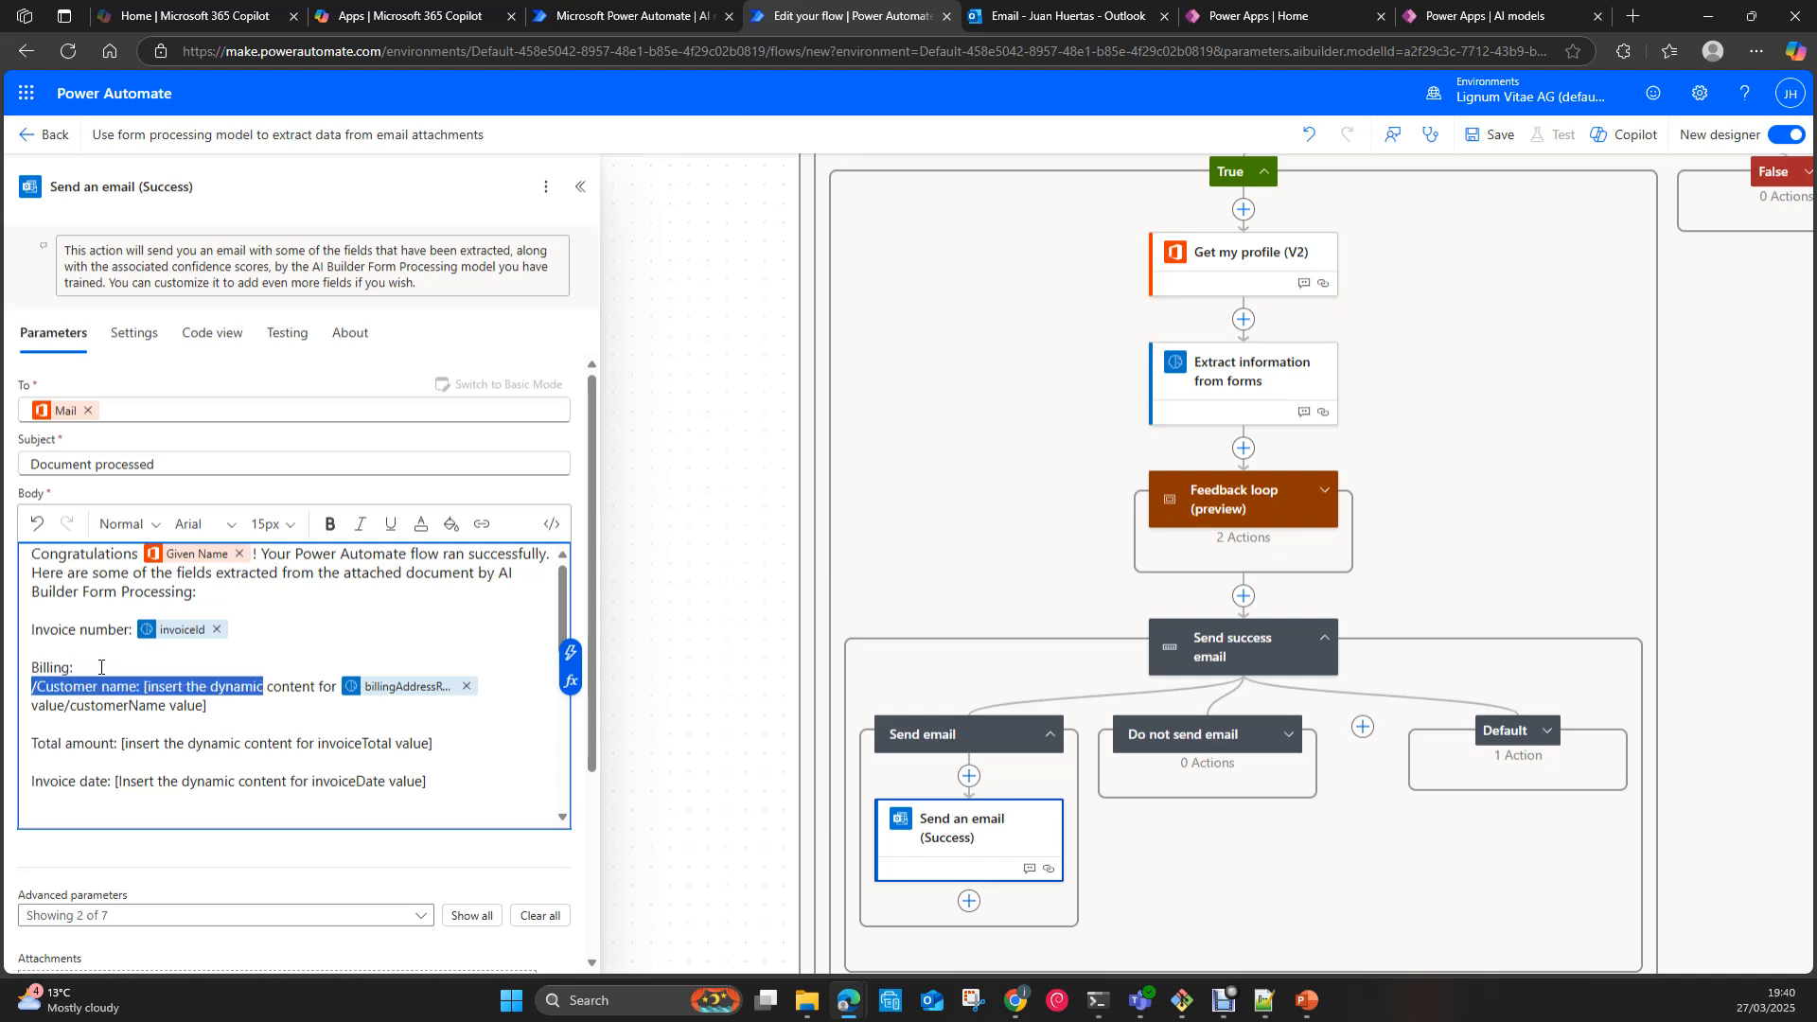
{"action": "key", "text": "shift+Right"}
{"action": "key", "text": "shift+Right"}
{"action": "key", "text": "shift+Right"}
{"action": "key", "text": "shift+Right"}
{"action": "key", "text": "shift+Right"}
{"action": "key", "text": "shift+Right"}
{"action": "key", "text": "BackSpace"}
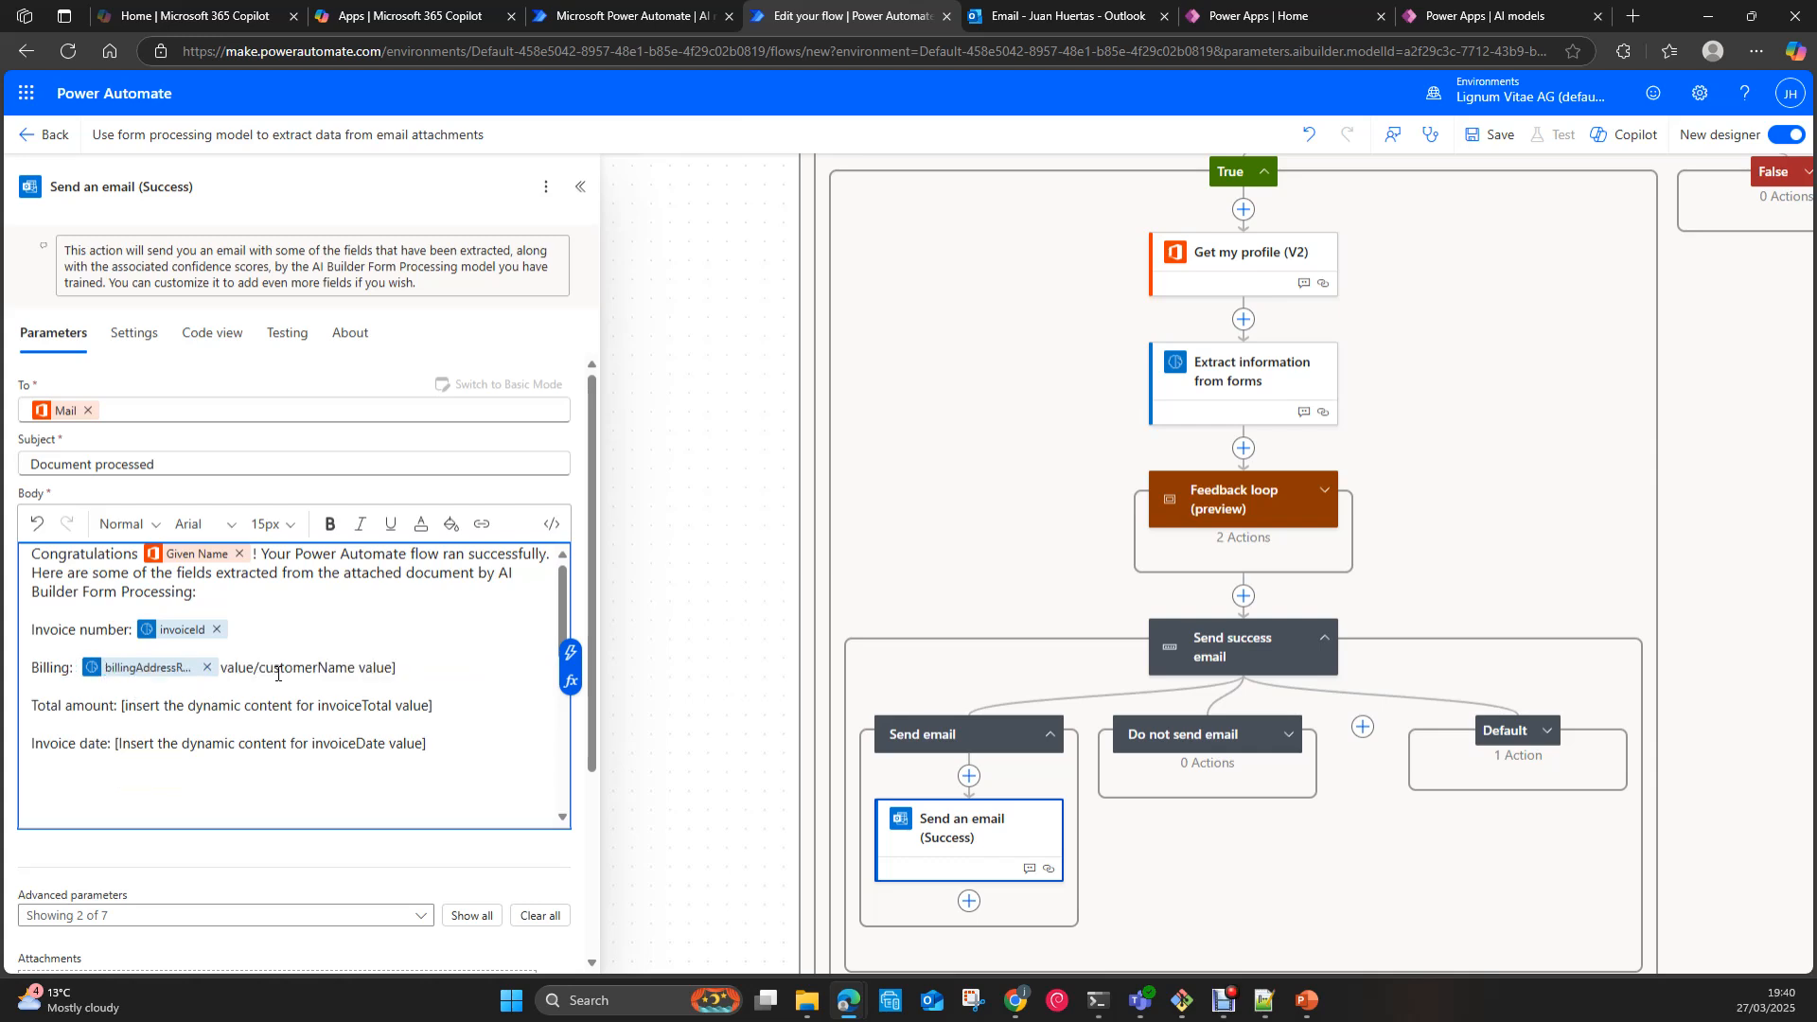
Step: Start a separate "Customer Name:" line below Billing and delete the leftover "value/customerName value]" text
{"action": "left_click", "coordinate": [223, 668]}
{"action": "key", "text": "Return"}
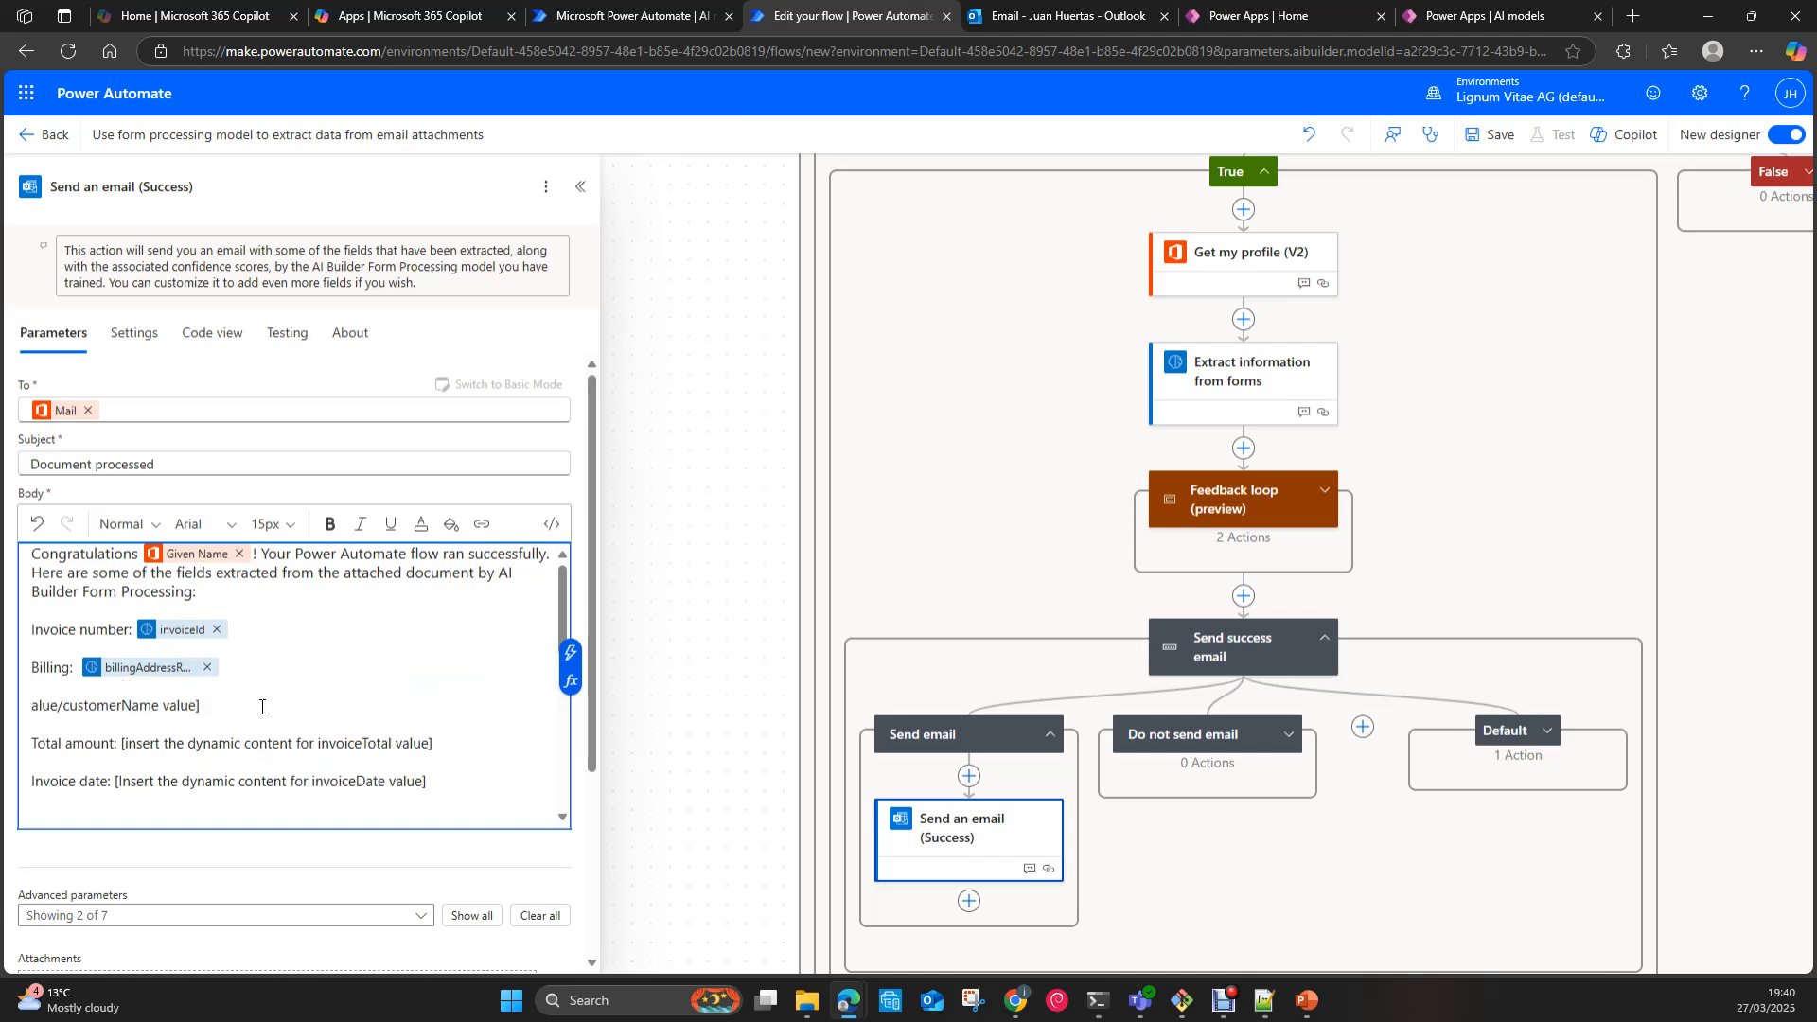
{"action": "type", "text": "Customer Name"}
{"action": "key", "text": "BackSpace"}
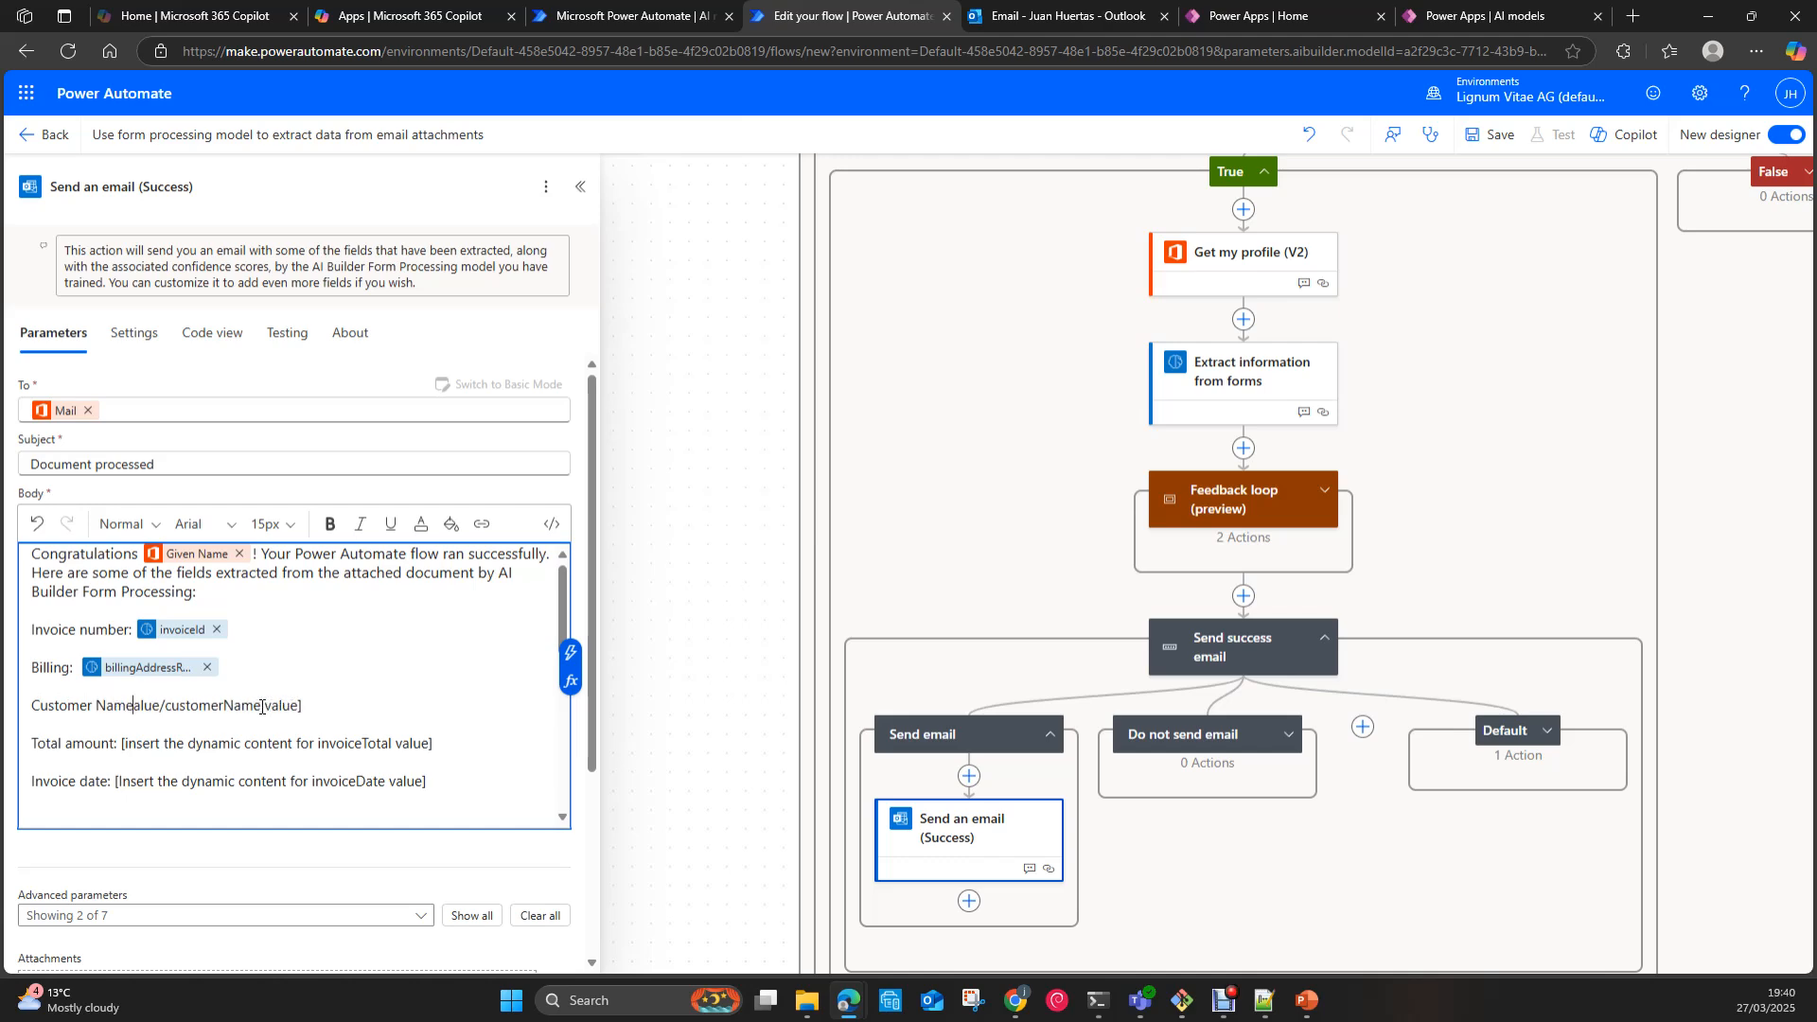
{"action": "type", "text": ":"}
{"action": "key", "text": "Delete"}
{"action": "key", "text": "Delete"}
{"action": "key", "text": "Delete"}
{"action": "key", "text": "Delete"}
{"action": "key", "text": "Delete"}
{"action": "key", "text": "Delete"}
{"action": "key", "text": "Delete"}
{"action": "key", "text": "Delete"}
{"action": "key", "text": "Delete"}
{"action": "key", "text": "Delete"}
{"action": "key", "text": "Delete"}
{"action": "key", "text": "Delete"}
{"action": "key", "text": "Delete"}
{"action": "key", "text": "Delete"}
{"action": "key", "text": "Delete"}
{"action": "key", "text": "Delete"}
{"action": "key", "text": "Delete"}
{"action": "key", "text": "Delete"}
{"action": "key", "text": "Delete"}
{"action": "key", "text": "Delete"}
{"action": "key", "text": "Delete"}
{"action": "key", "text": "Delete"}
{"action": "key", "text": "Delete"}
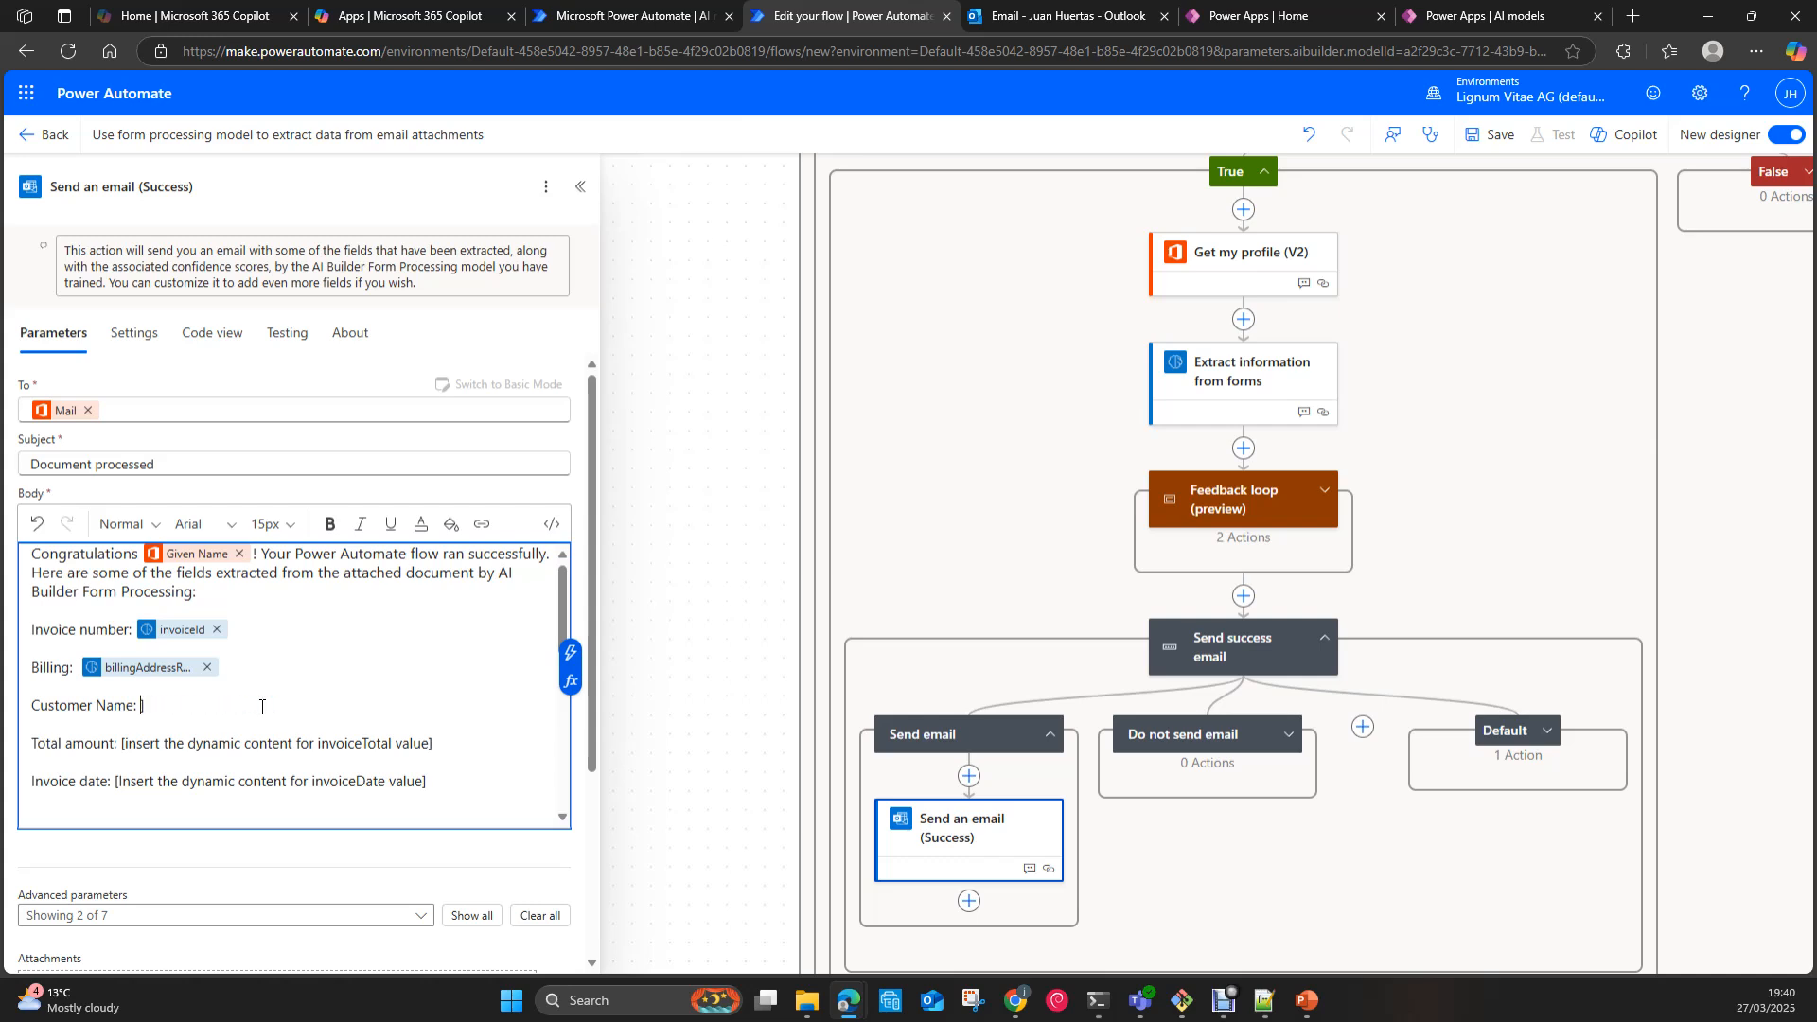
Step: Insert the customerName dynamic content after "Customer Name:" in the email body
{"action": "left_click", "coordinate": [571, 682]}
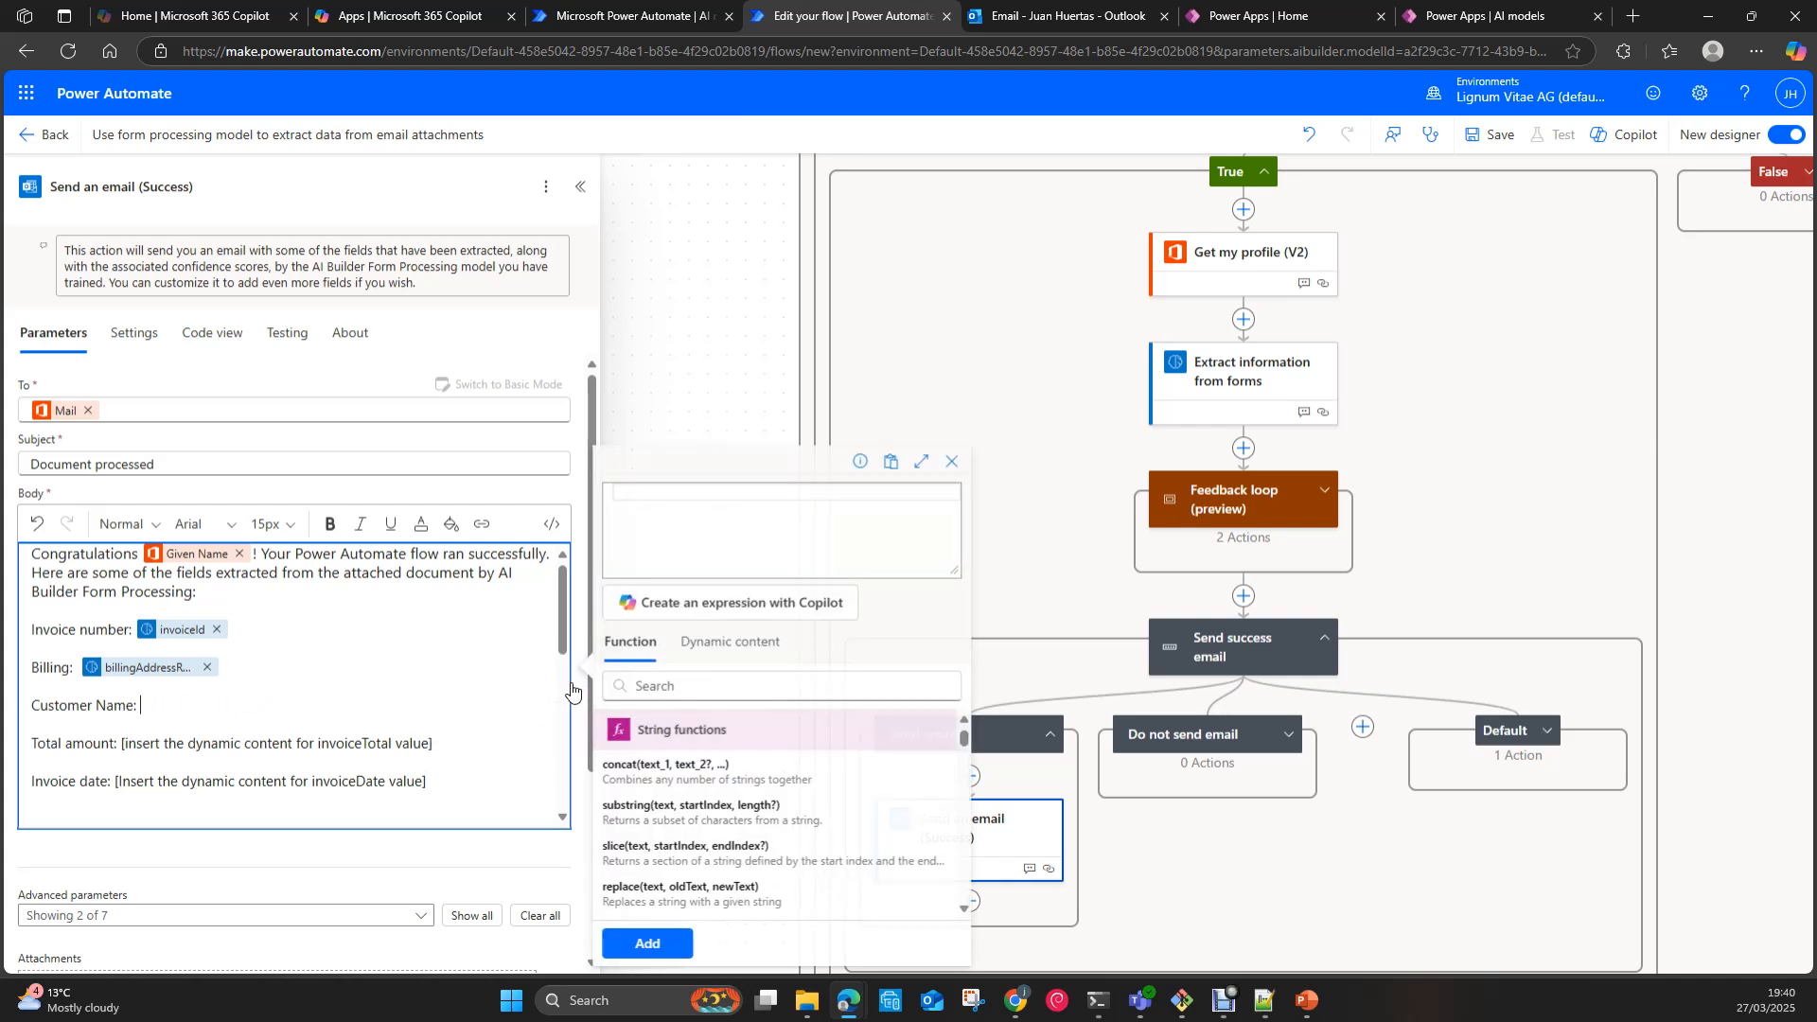
{"action": "left_click", "coordinate": [732, 643]}
{"action": "left_click", "coordinate": [667, 685]}
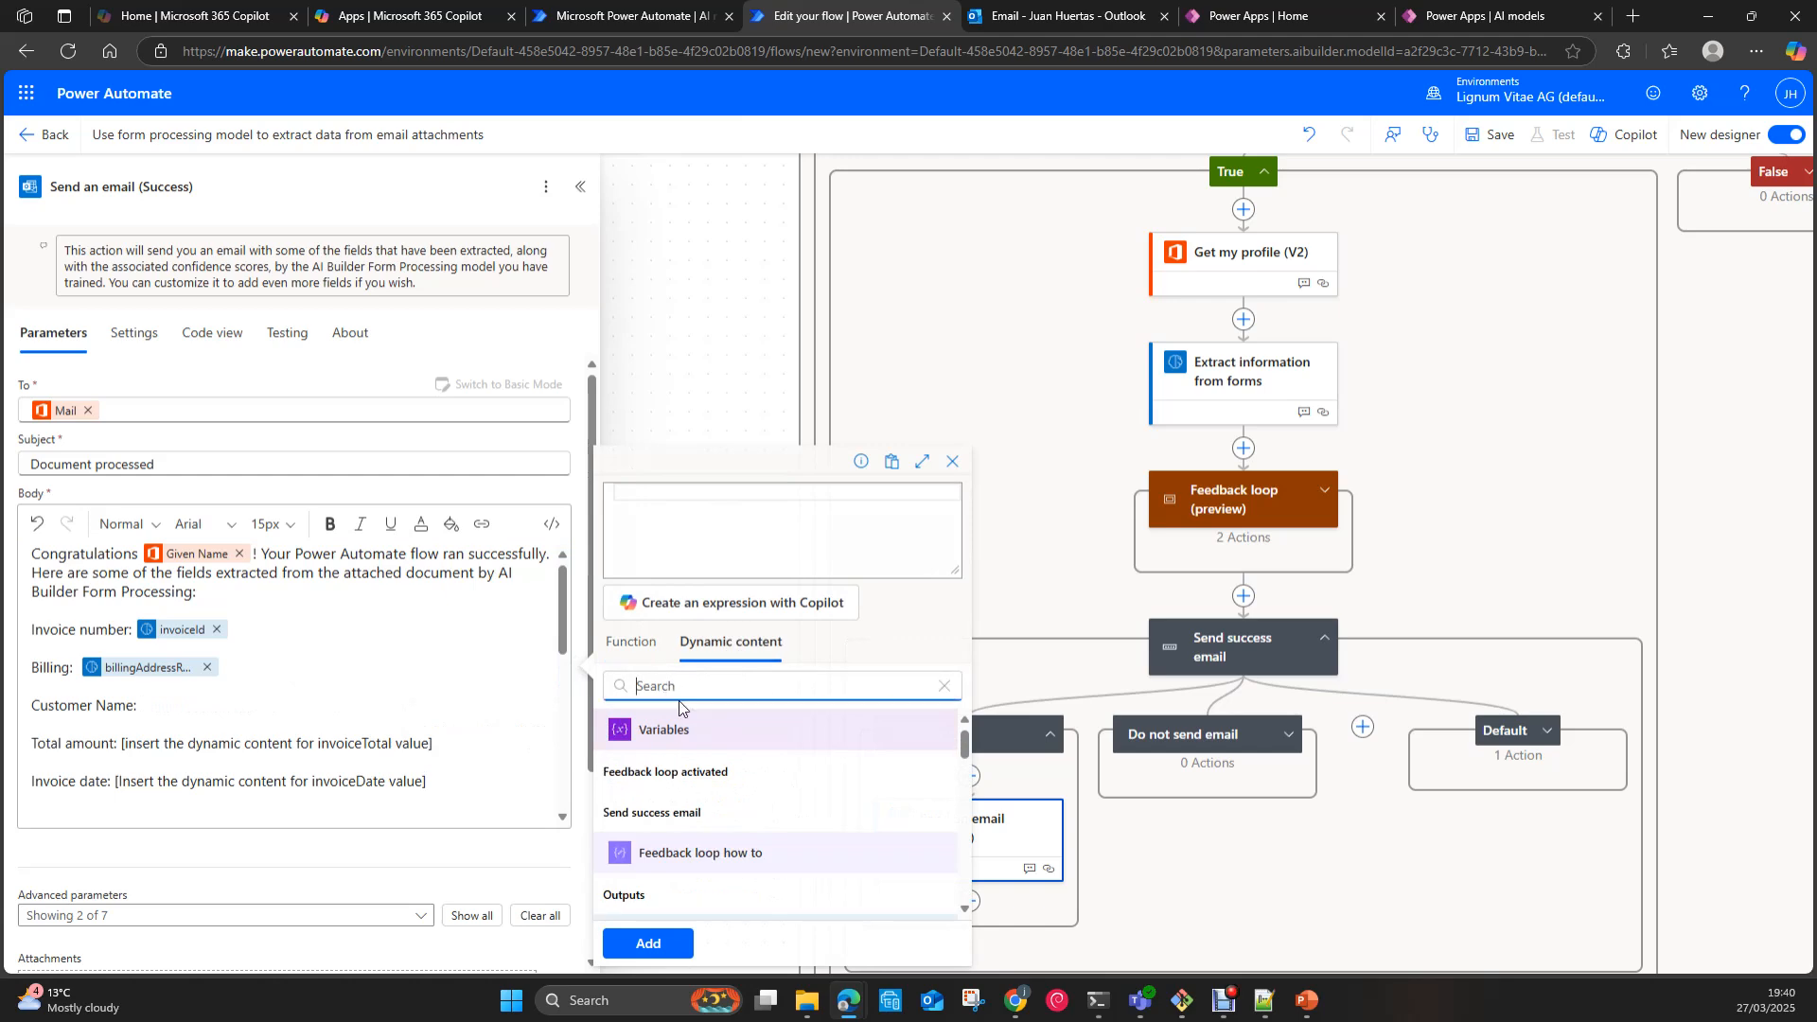
{"action": "type", "text": "Customer"}
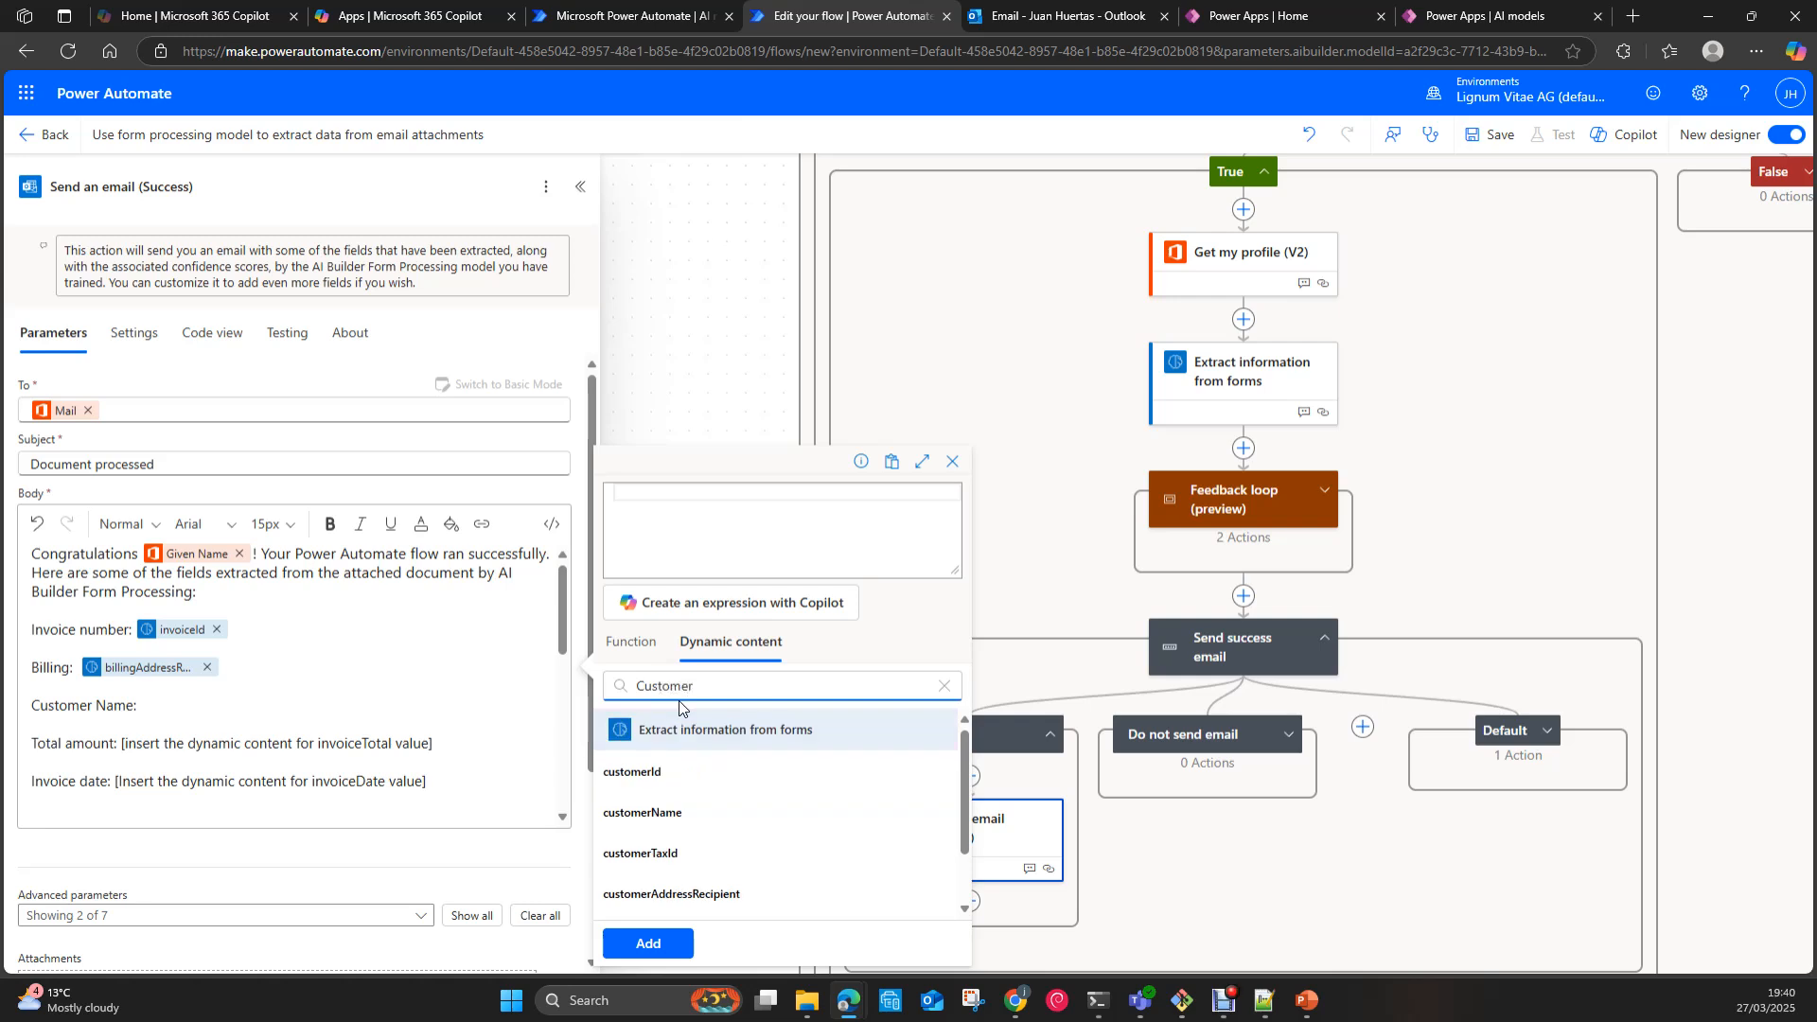
{"action": "left_click", "coordinate": [667, 812]}
{"action": "left_click", "coordinate": [648, 944]}
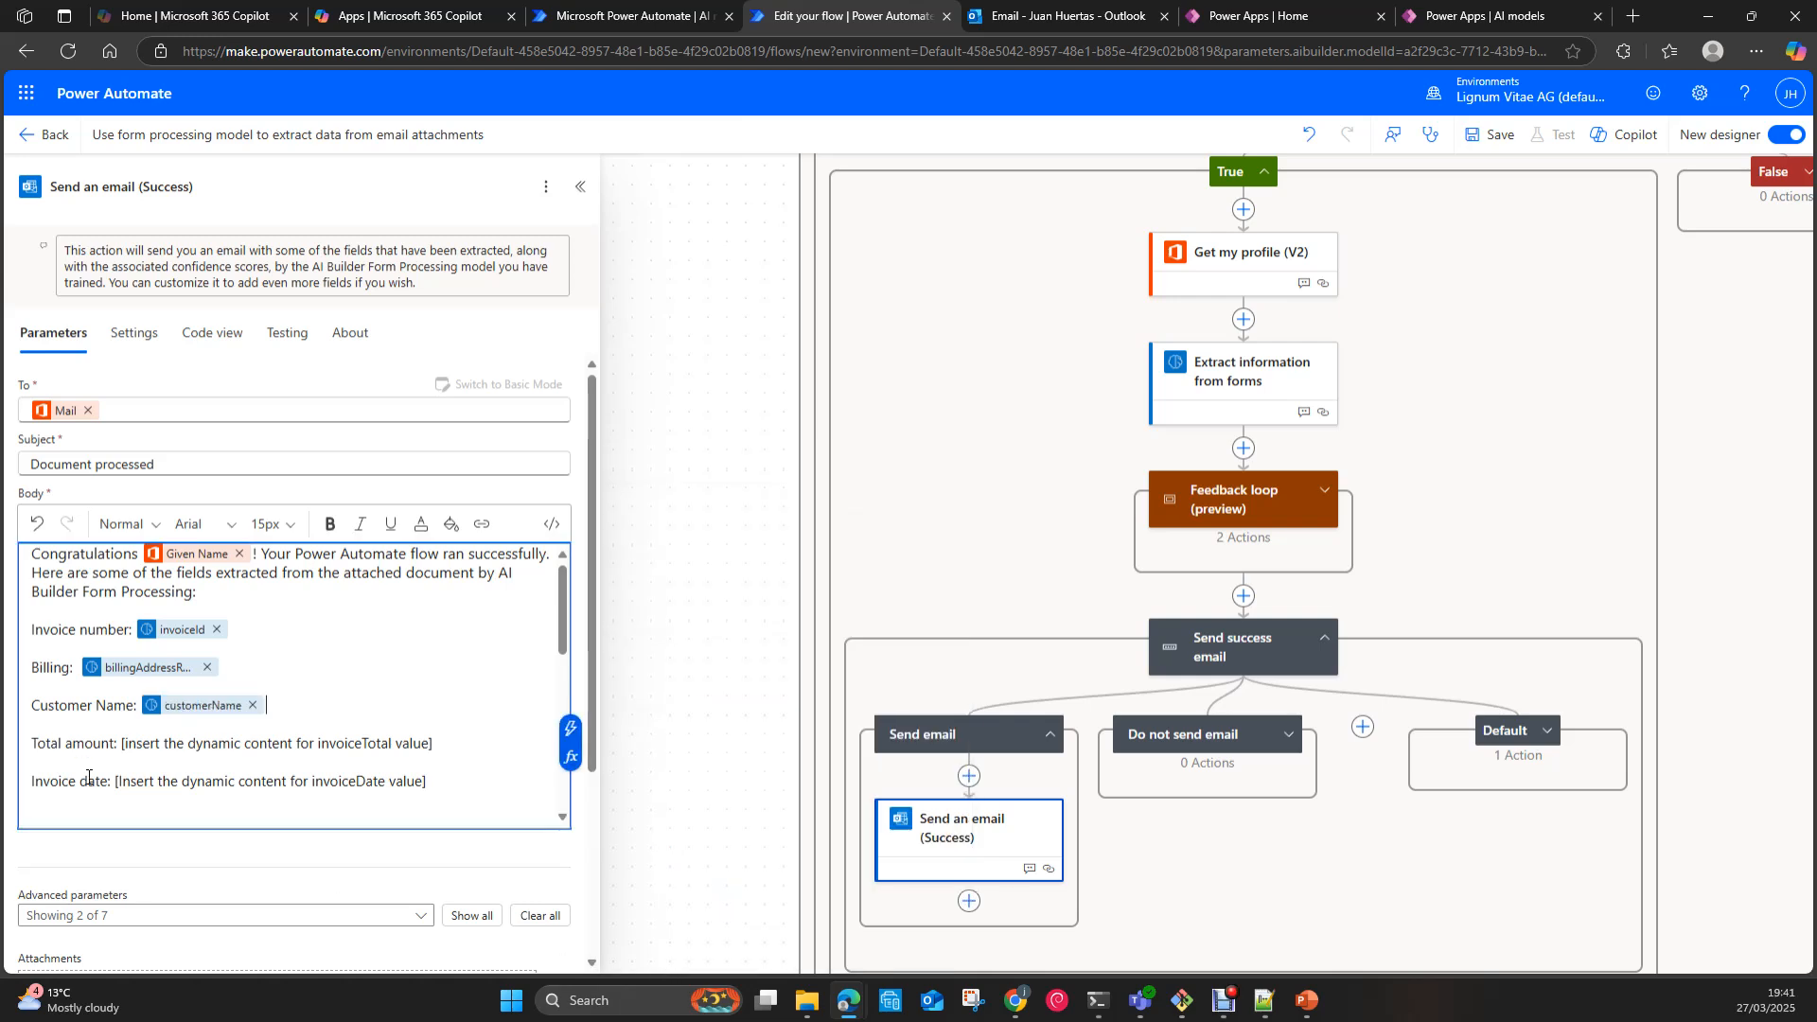
Step: Replace the bracketed placeholder on the Total amount line with the invoiceTotal dynamic content
{"action": "left_click_drag", "start_coordinate": [118, 742], "coordinate": [457, 752]}
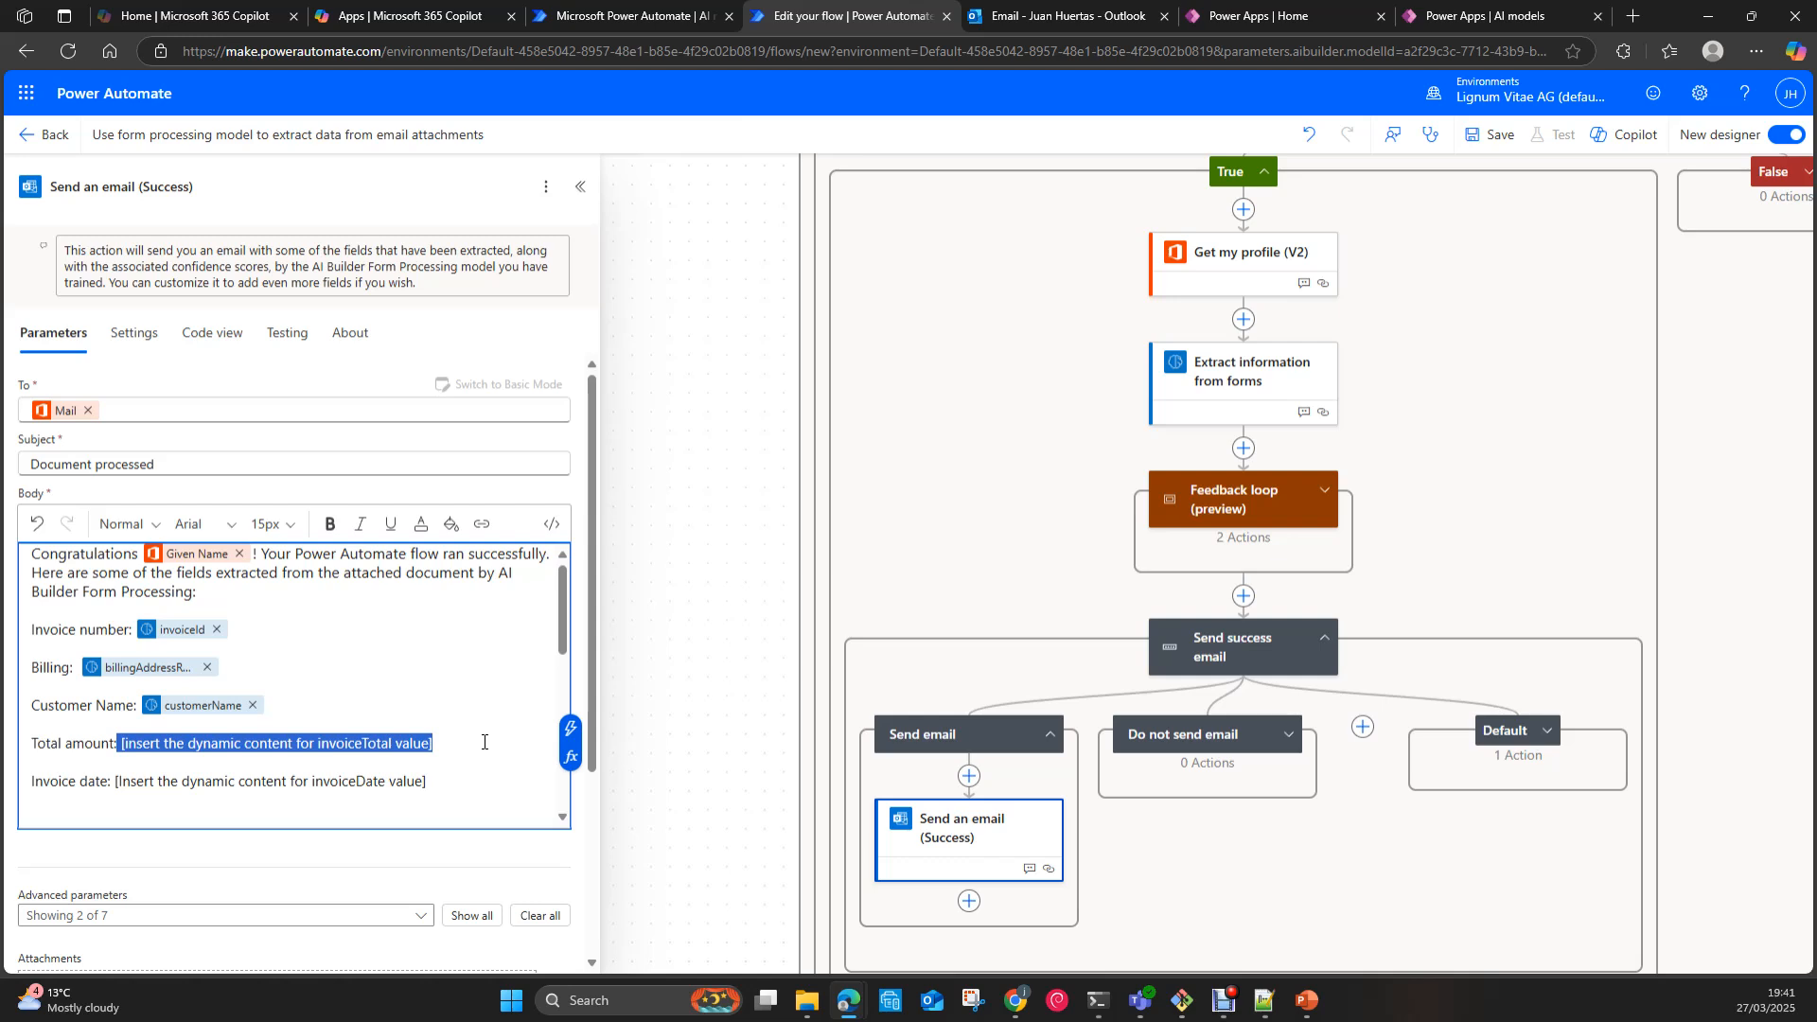
{"action": "key", "text": "BackSpace"}
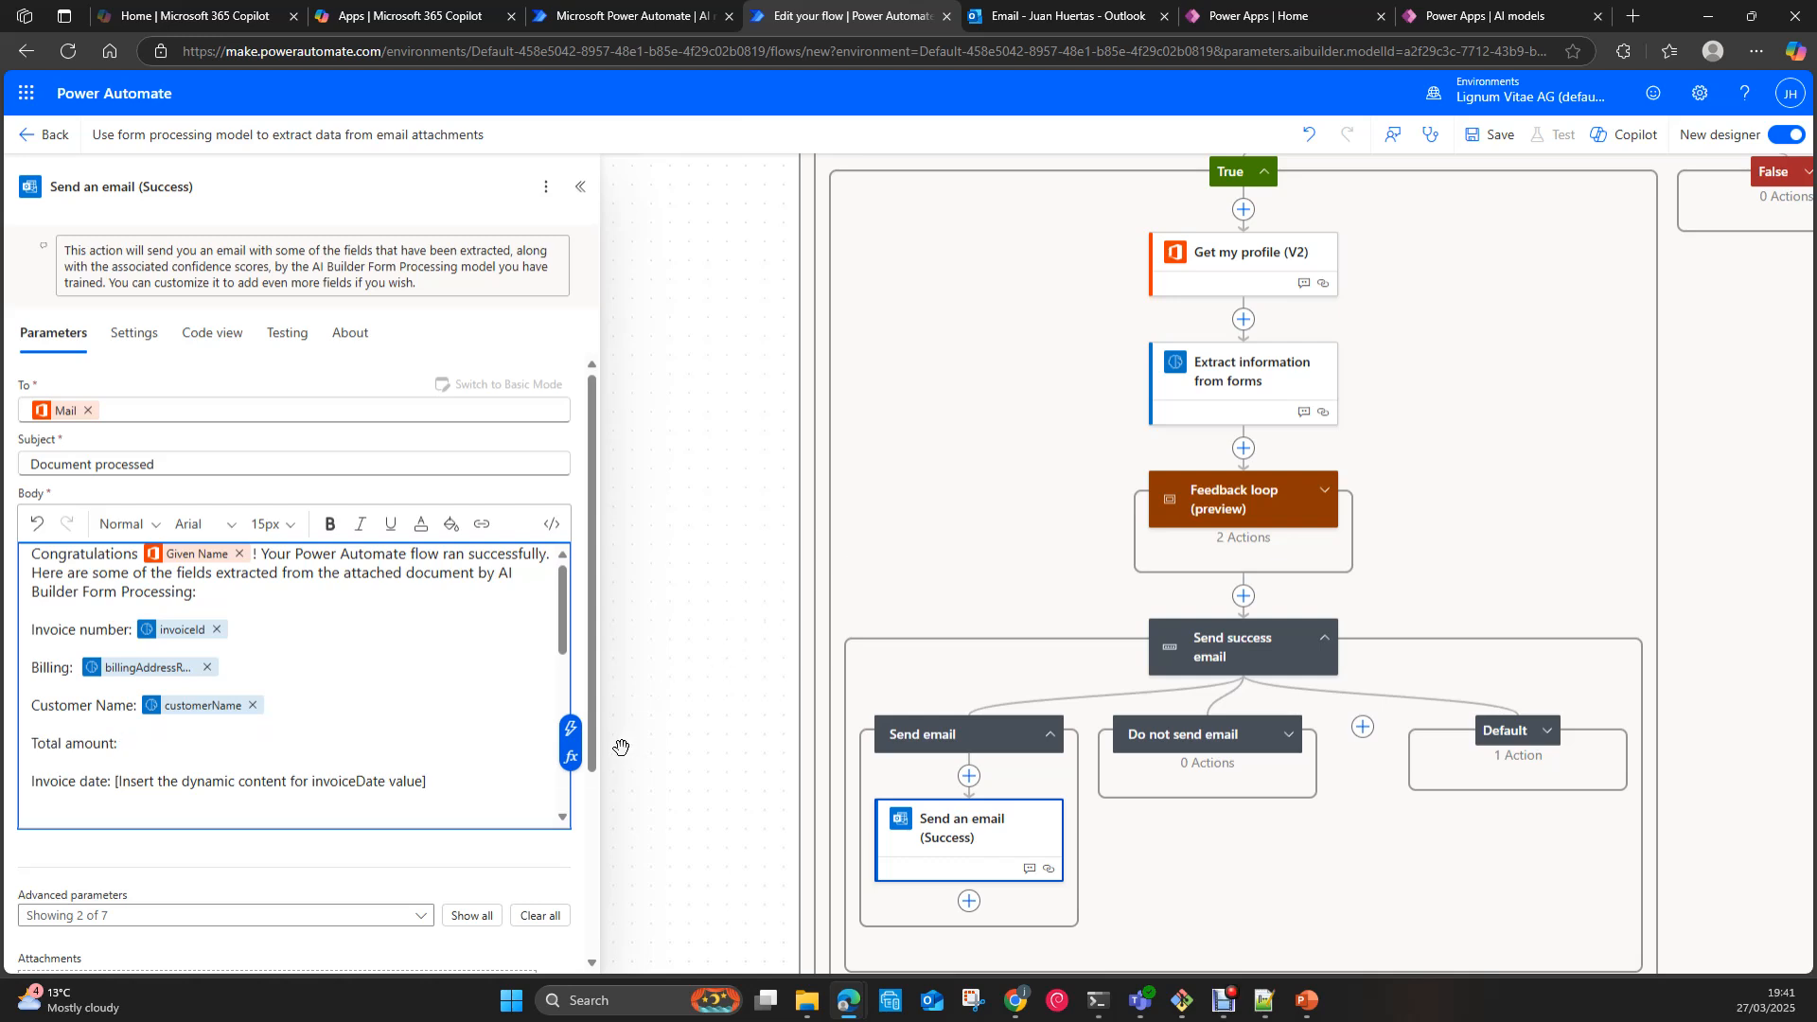
{"action": "left_click", "coordinate": [571, 757]}
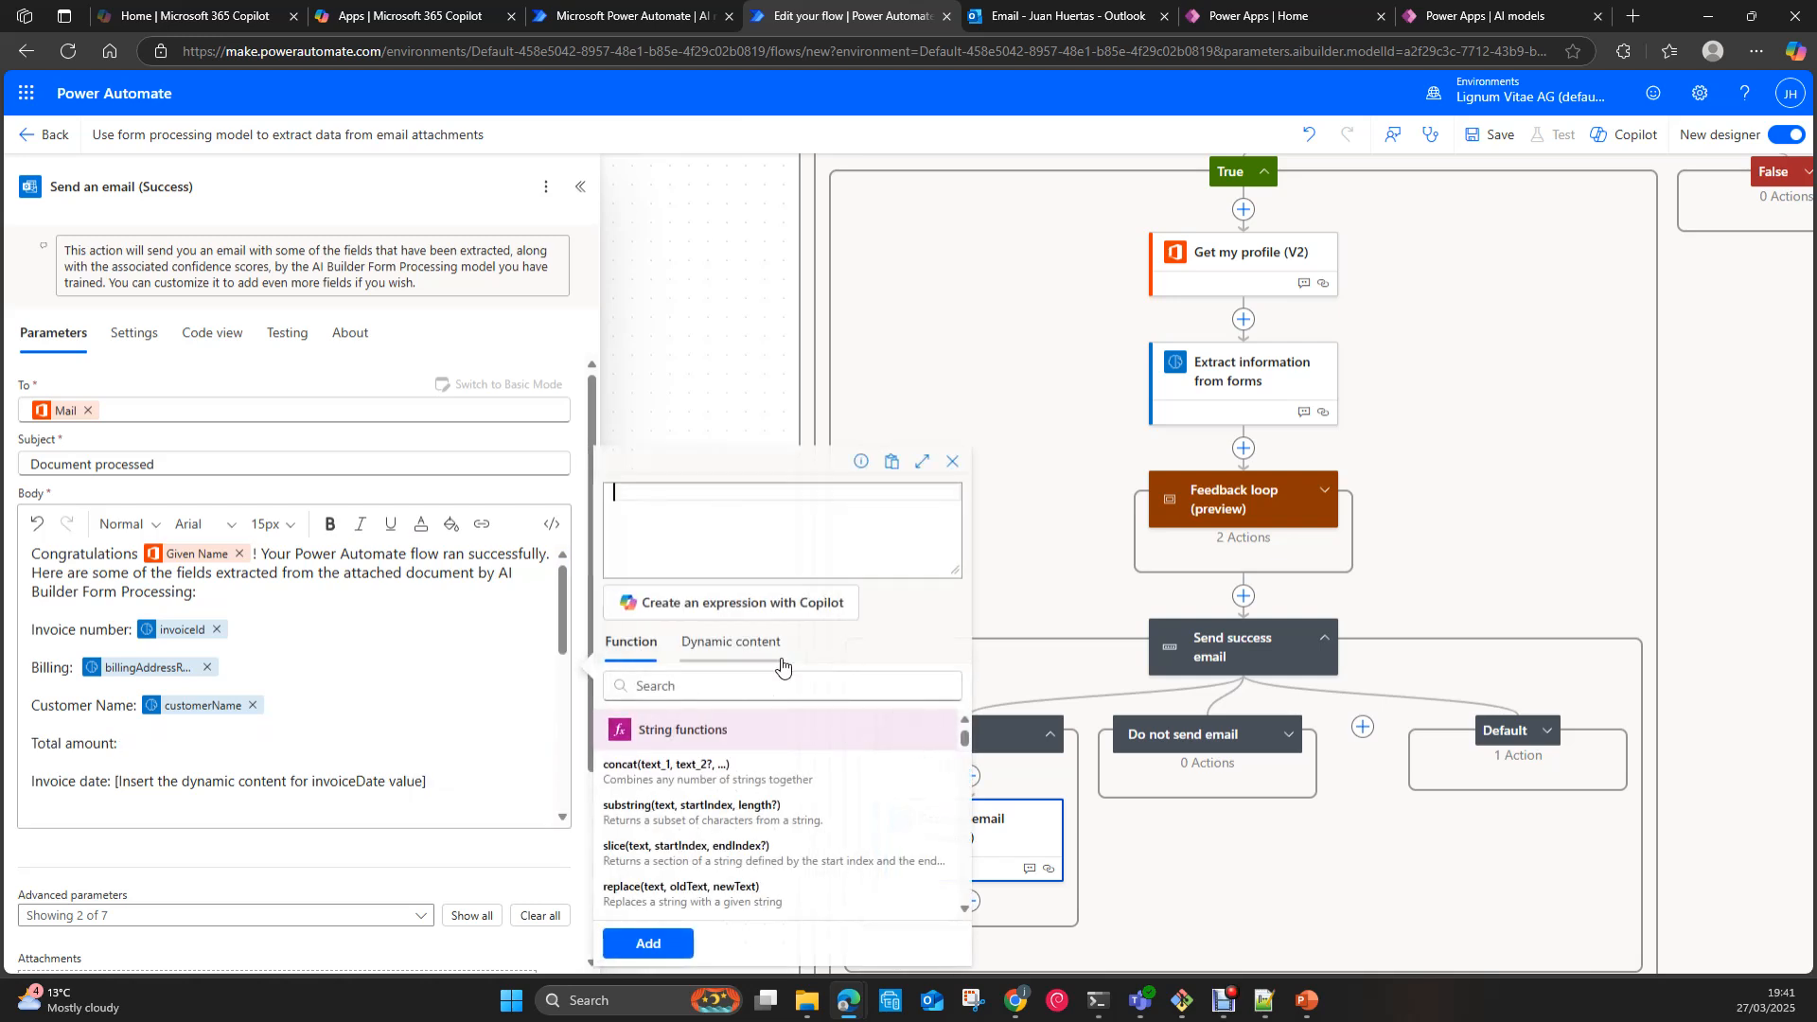
{"action": "left_click", "coordinate": [736, 650]}
{"action": "left_click", "coordinate": [682, 688]}
{"action": "type", "text": "Invoice"}
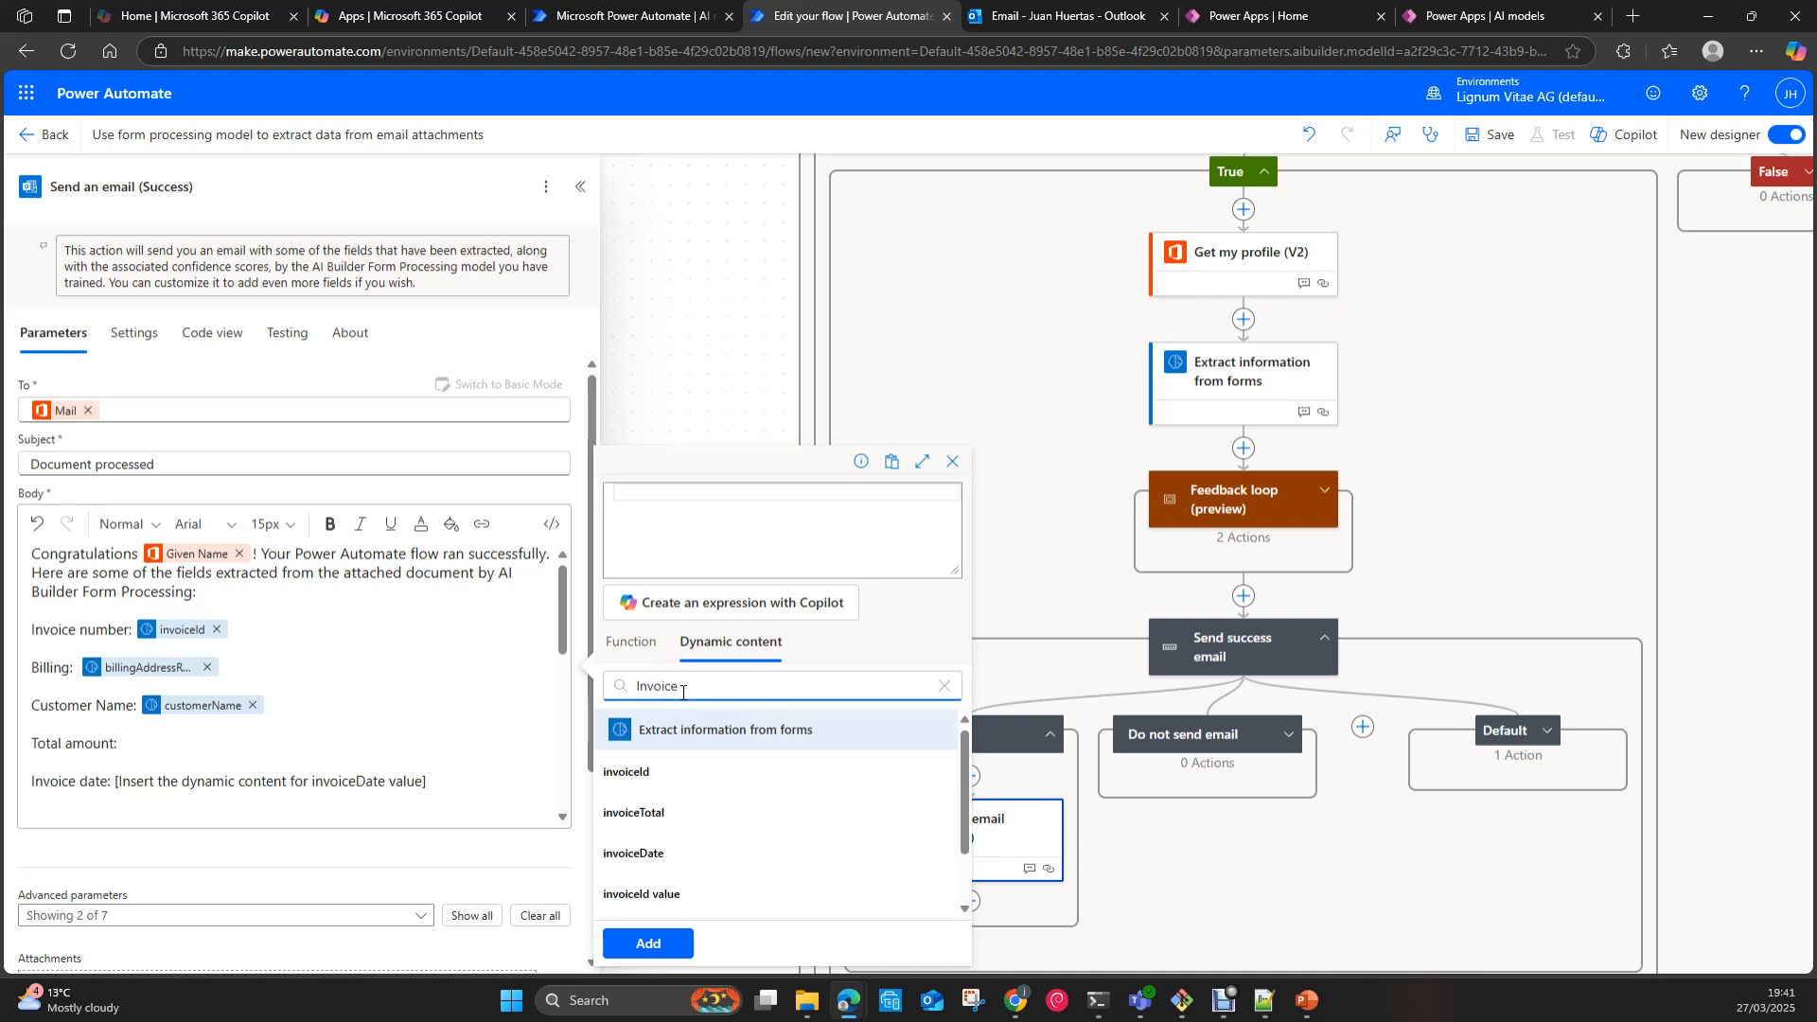
{"action": "left_click", "coordinate": [653, 814]}
{"action": "left_click", "coordinate": [653, 947]}
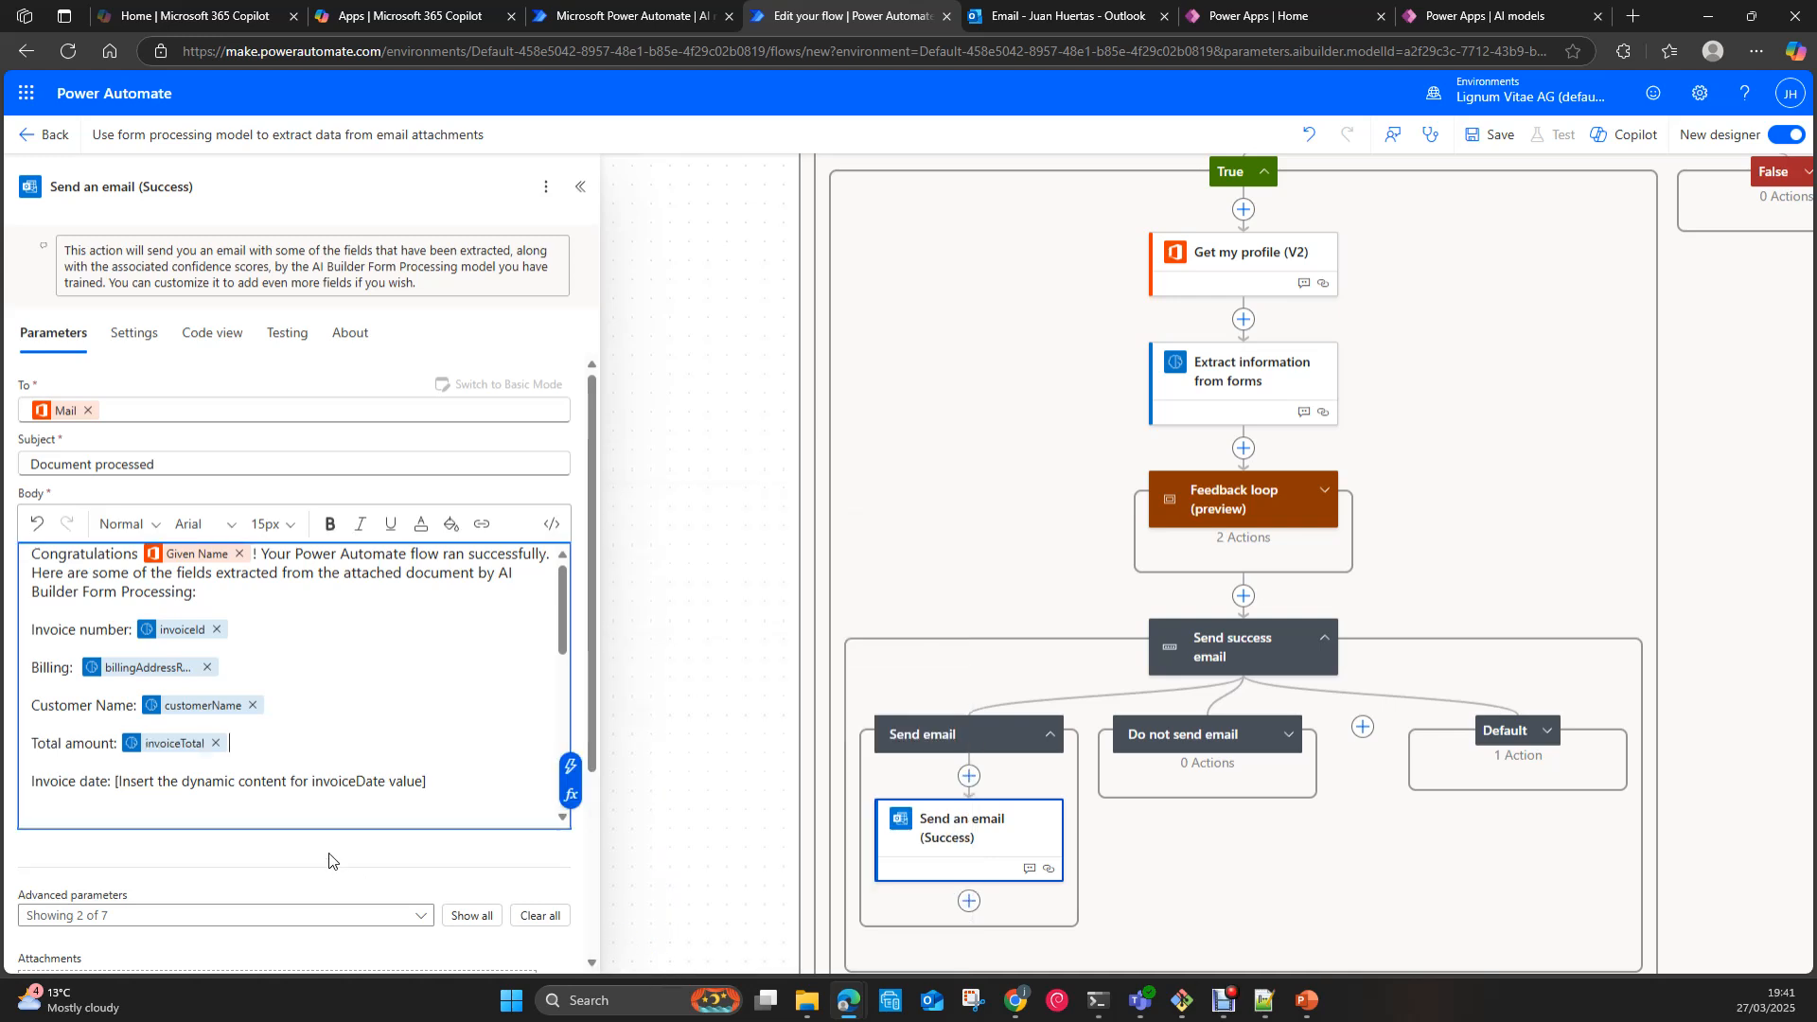
Step: Replace the bracketed placeholder on the Invoice date line with the invoiceDate dynamic content
{"action": "left_click_drag", "start_coordinate": [426, 782], "coordinate": [115, 782]}
{"action": "key", "text": "BackSpace"}
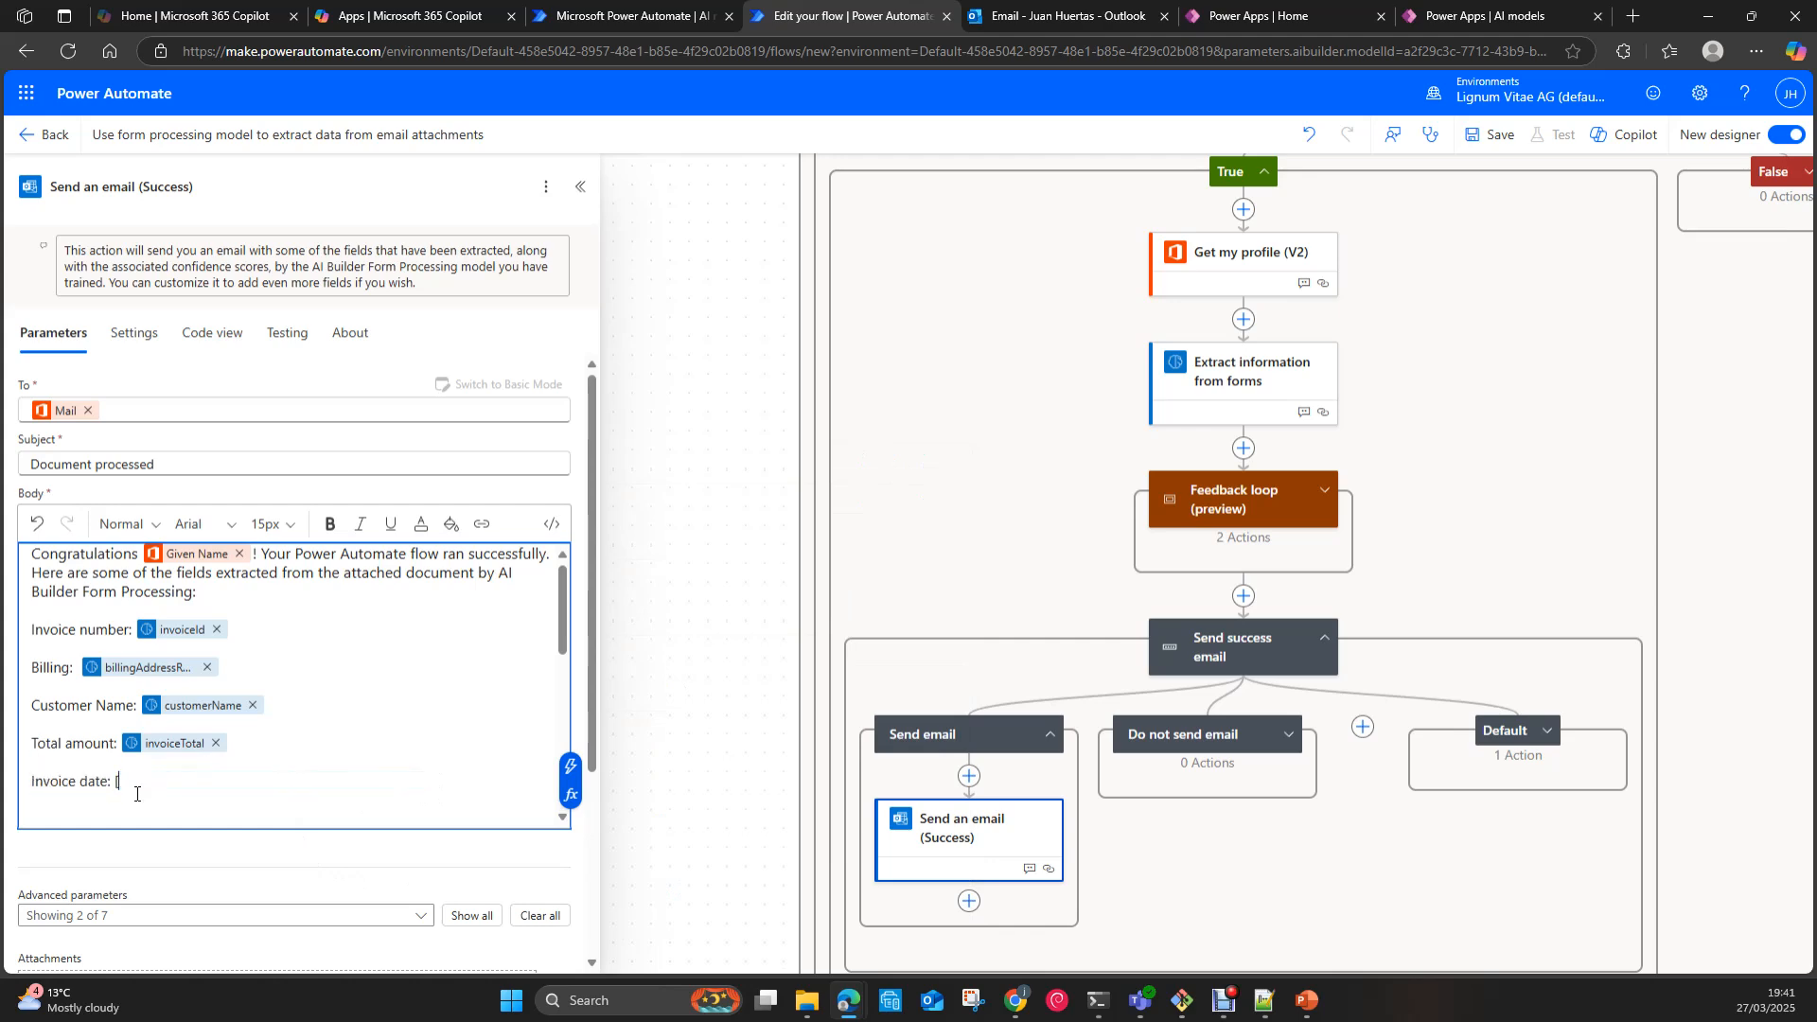
{"action": "left_click", "coordinate": [570, 796]}
{"action": "left_click", "coordinate": [705, 642]}
{"action": "left_click", "coordinate": [666, 685]}
{"action": "type", "text": "Invoice"}
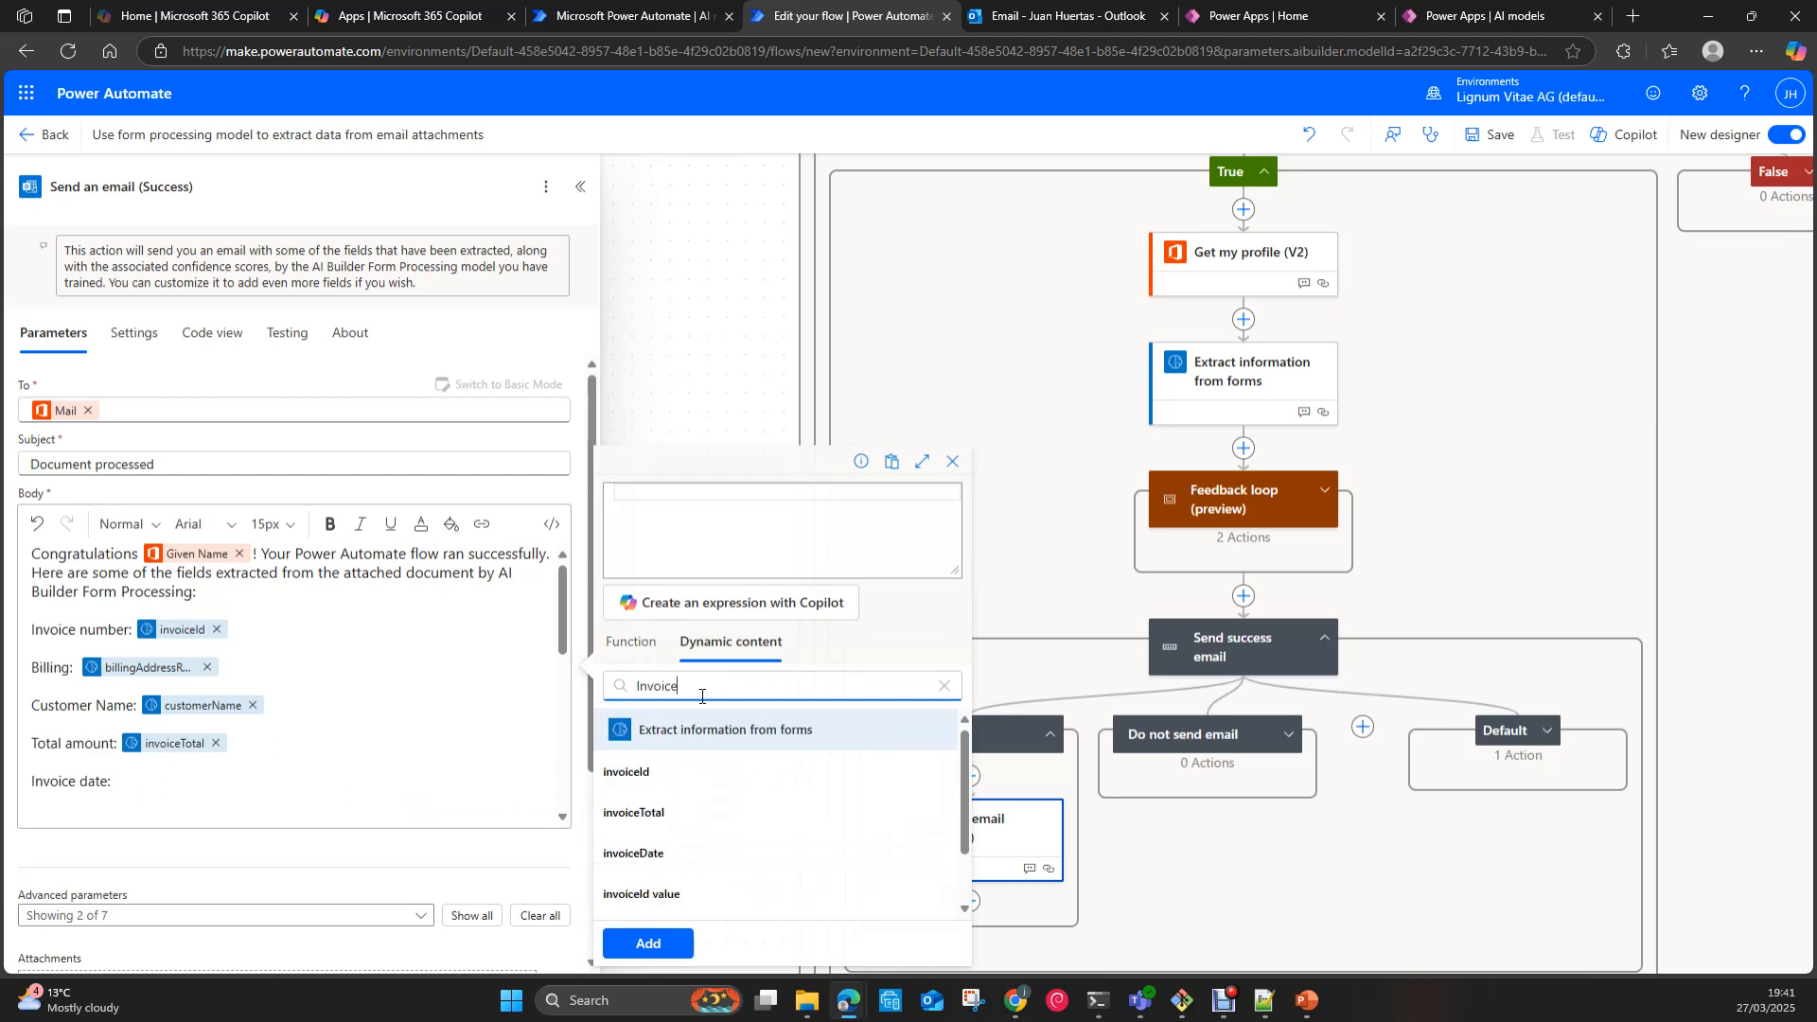
{"action": "left_click", "coordinate": [662, 854]}
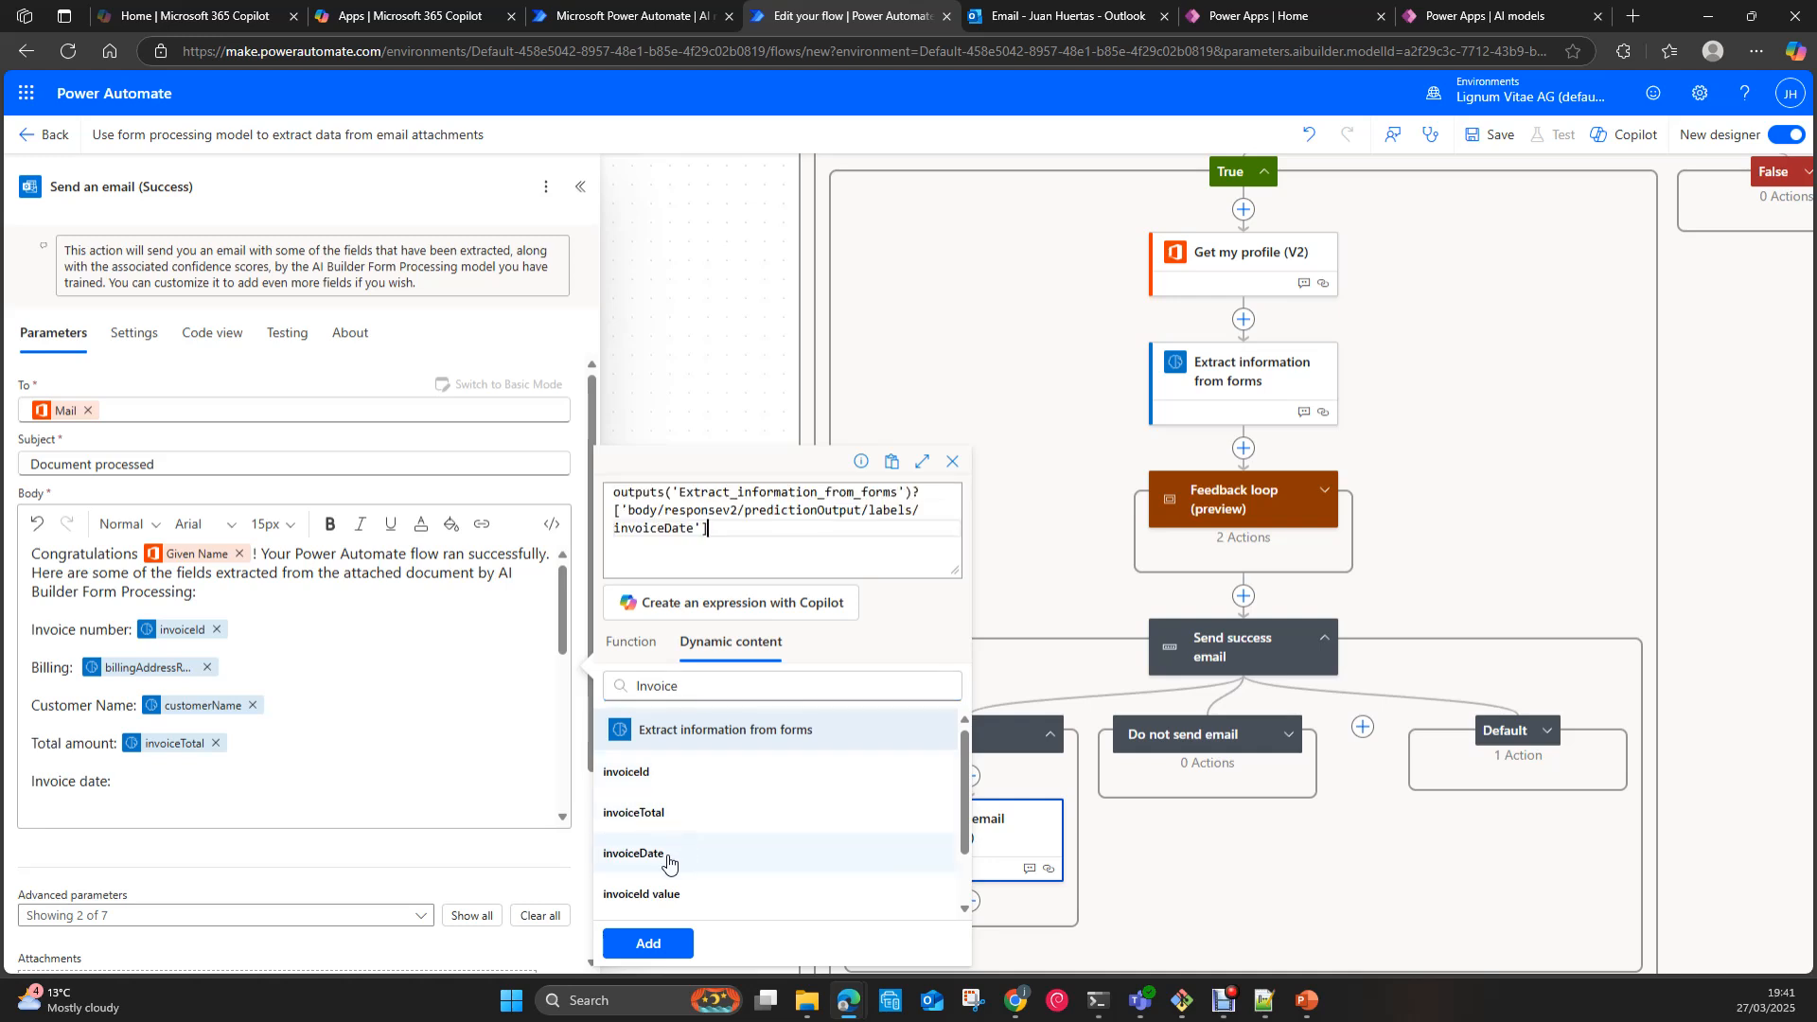
{"action": "left_click", "coordinate": [660, 944]}
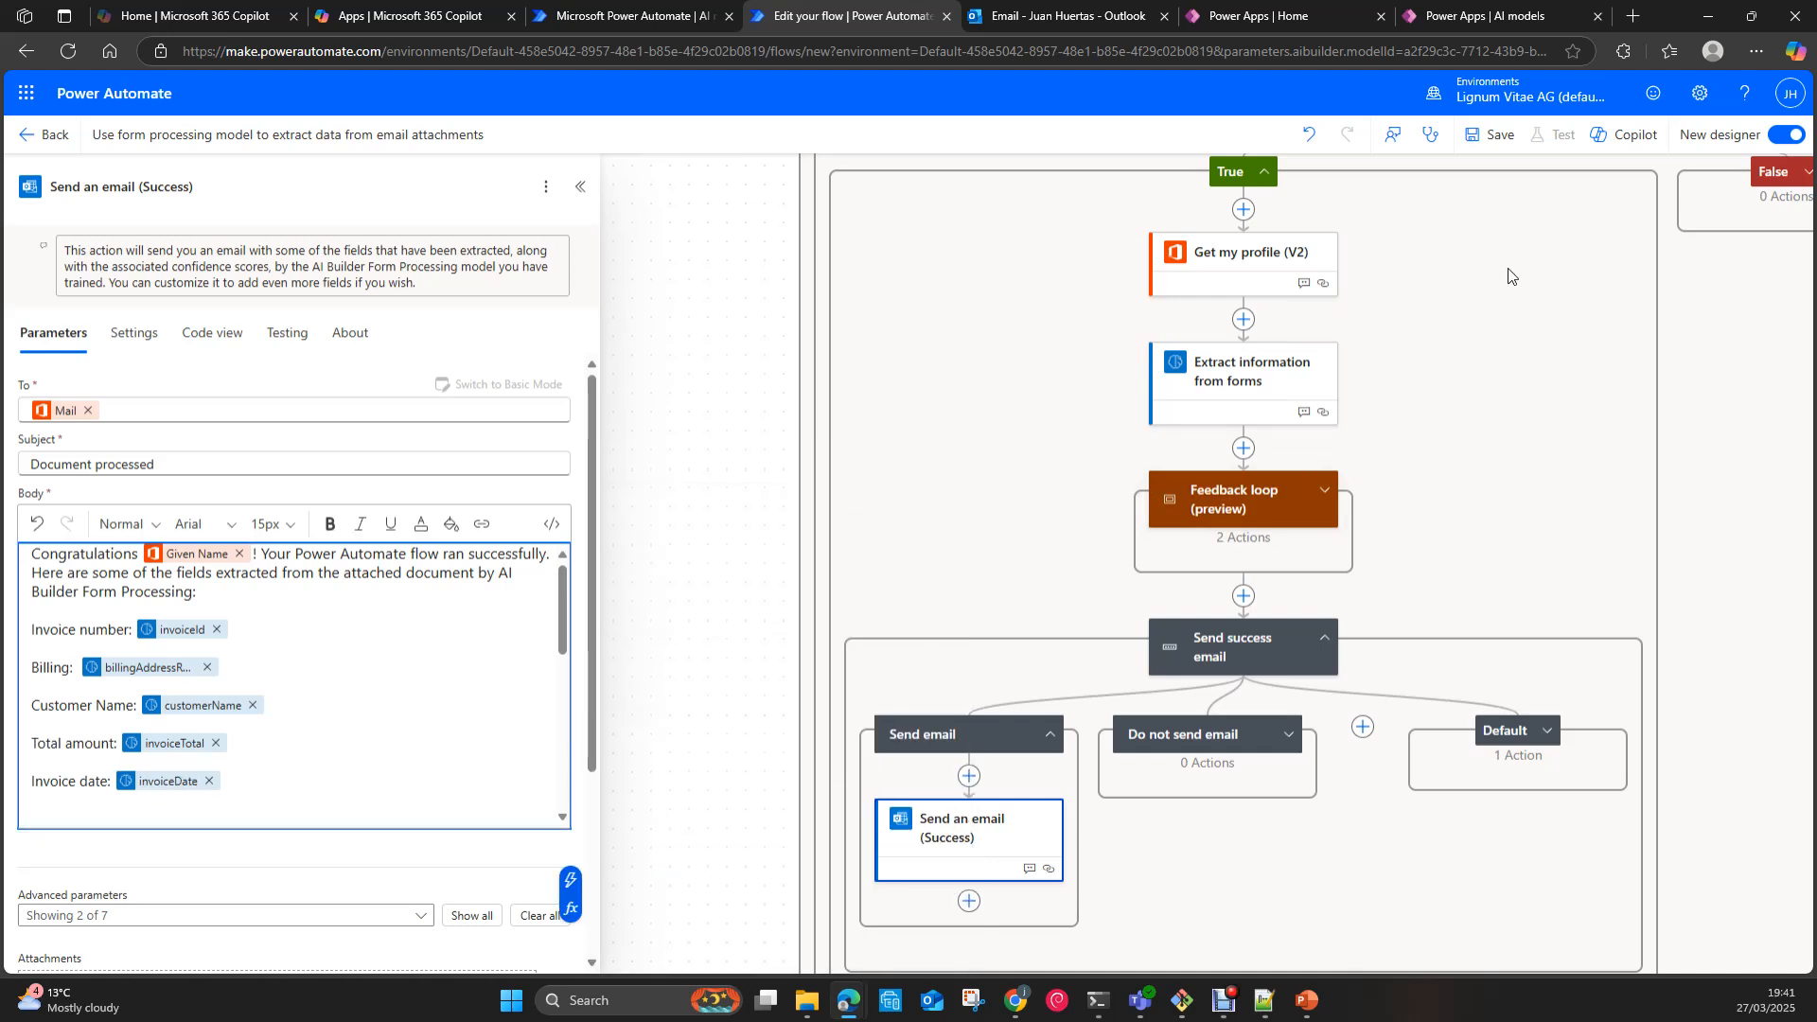
Step: Save the flow and start a manual test run of it
{"action": "left_click", "coordinate": [1495, 138]}
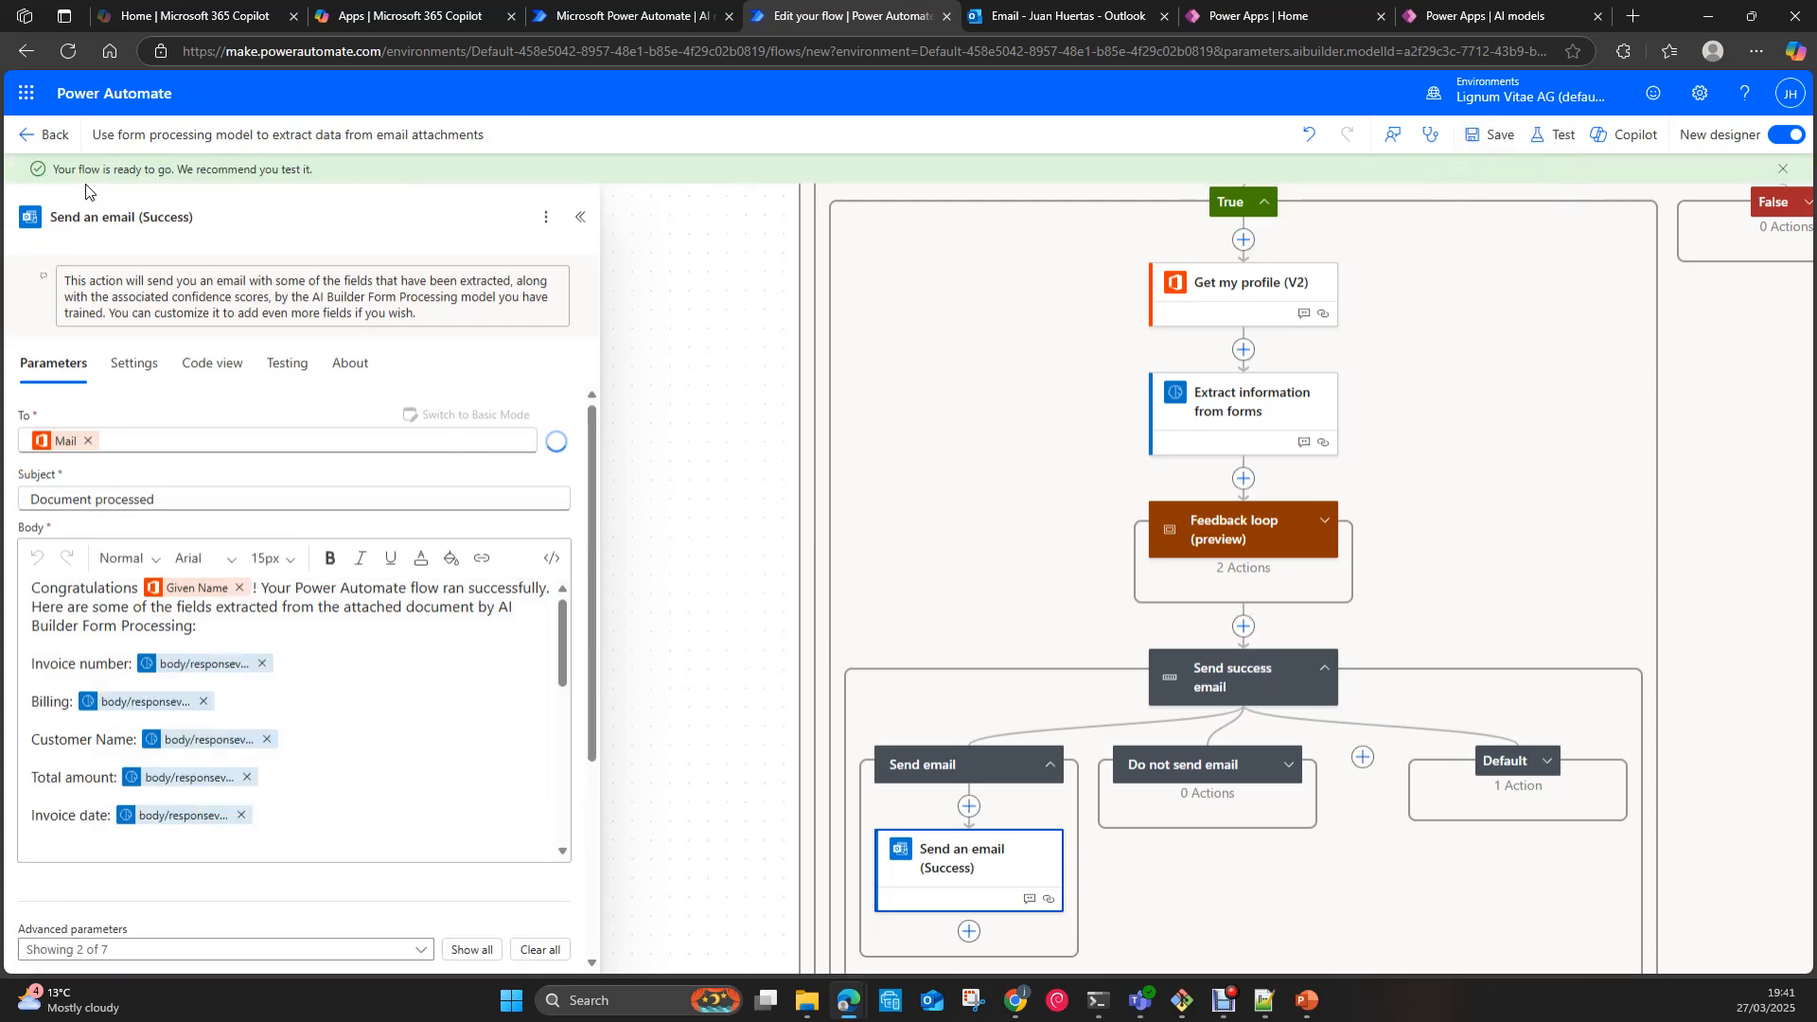
{"action": "left_click", "coordinate": [1558, 138]}
{"action": "left_click", "coordinate": [1462, 184]}
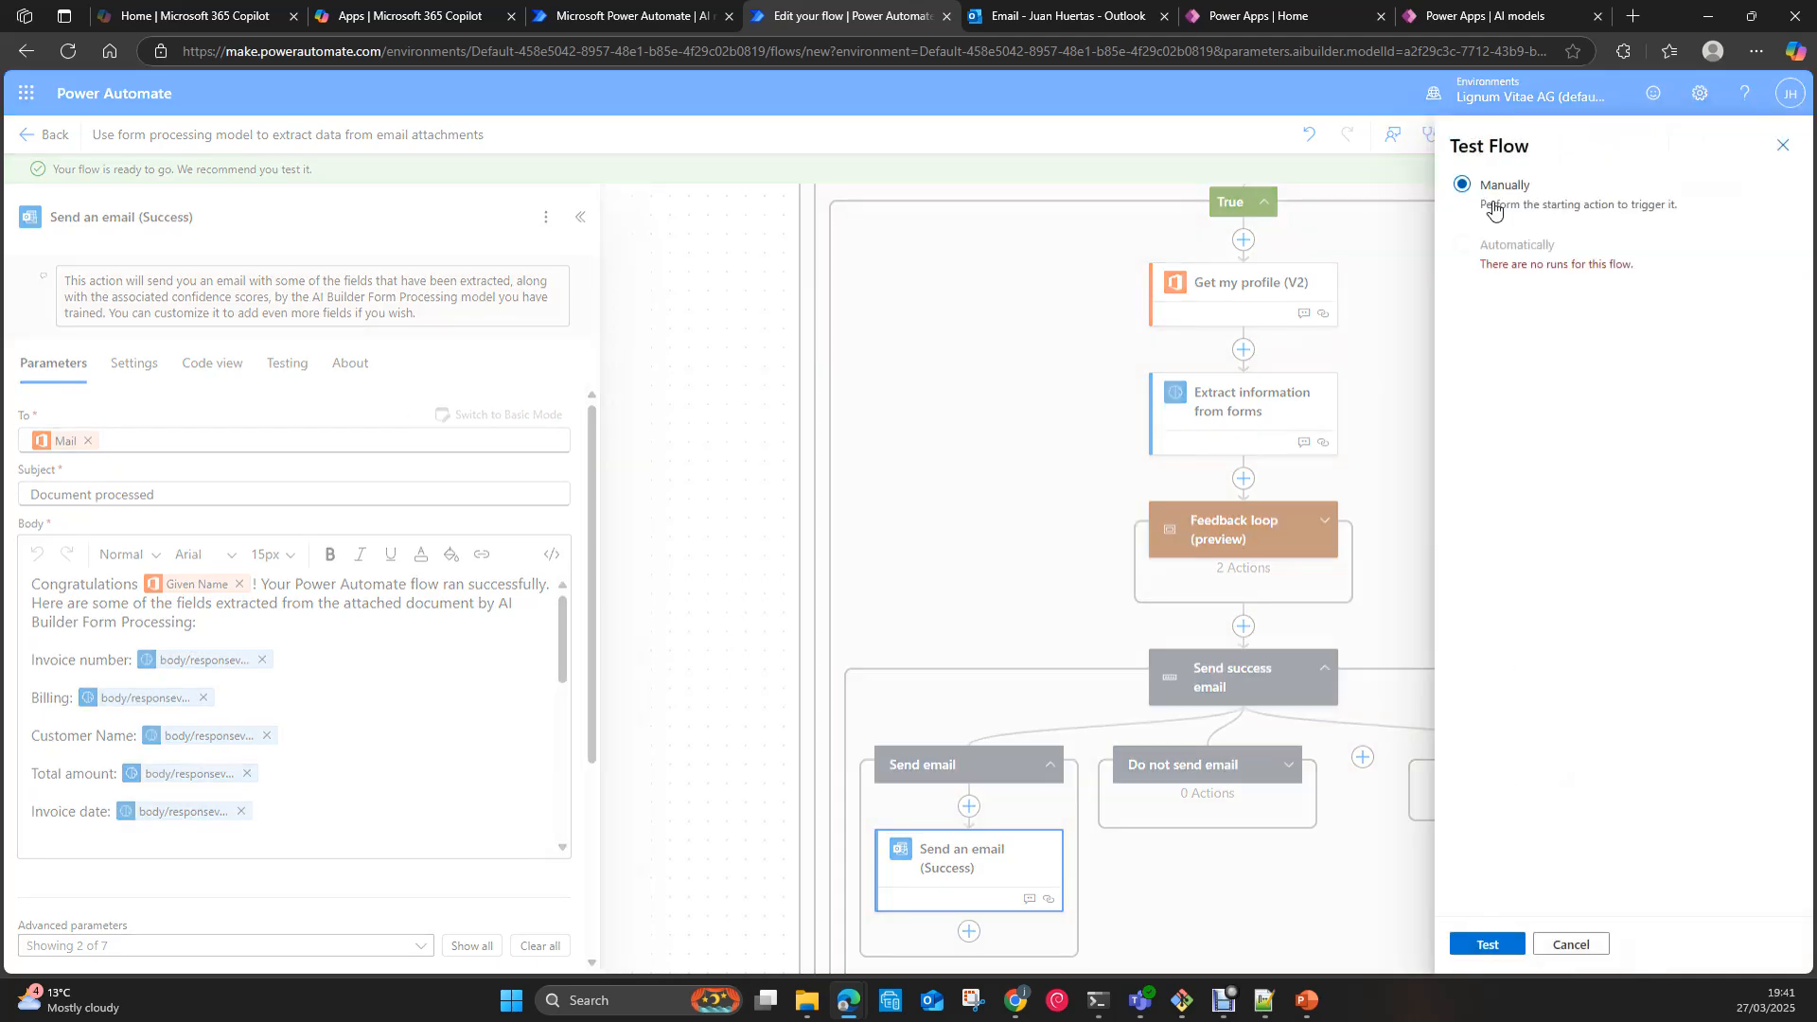
{"action": "left_click", "coordinate": [1481, 950]}
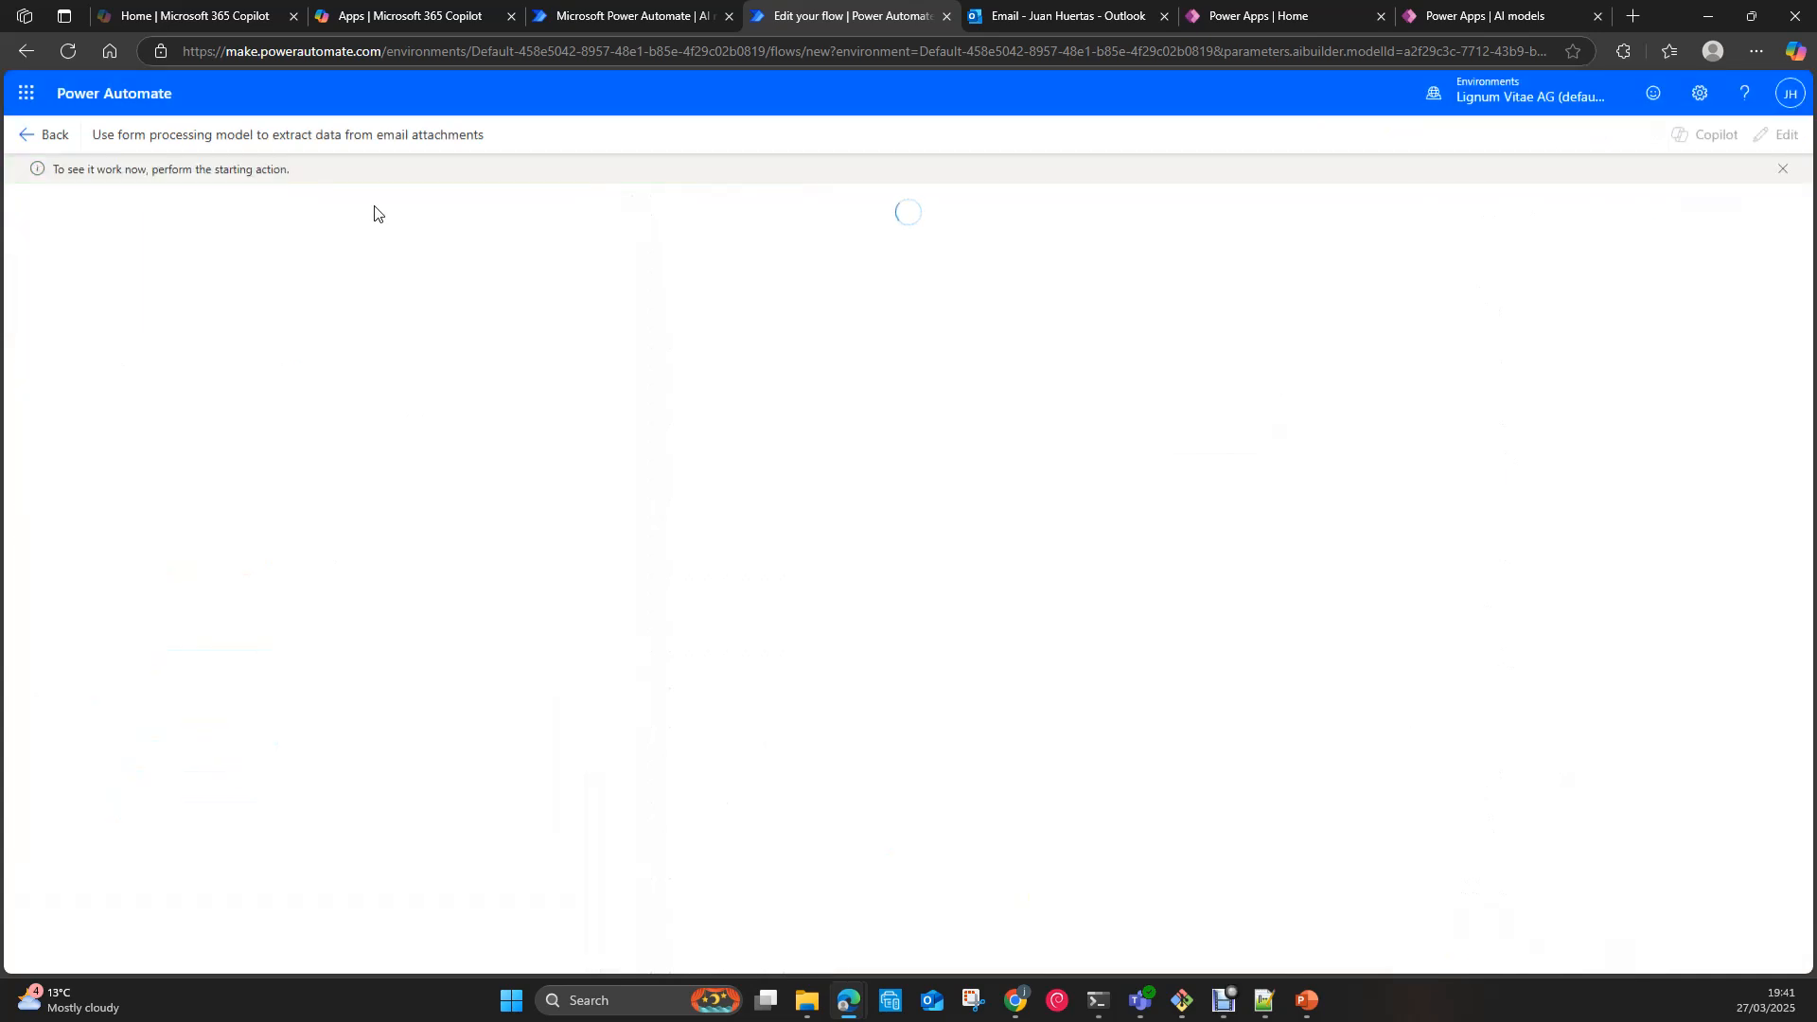
Step: Switch to Outlook and start a new email to the mailbox owner's own address with the subject "AI Builder"
{"action": "left_click", "coordinate": [1067, 21]}
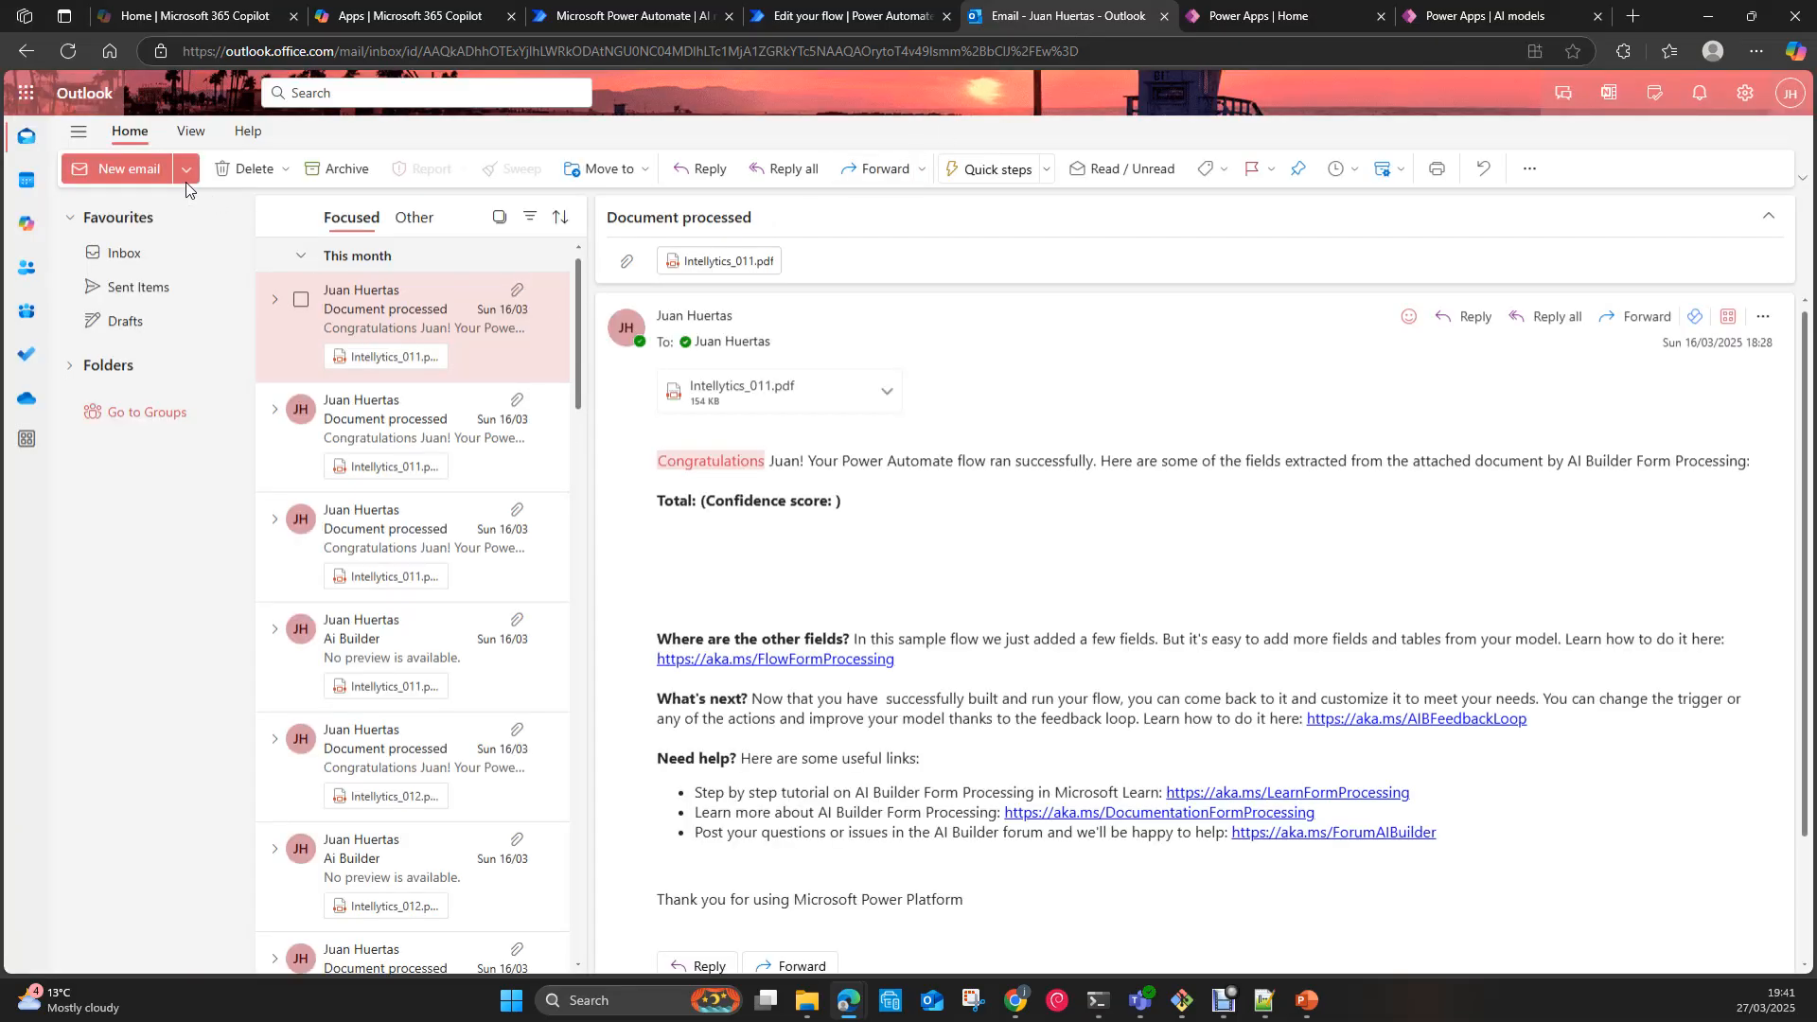
{"action": "left_click", "coordinate": [142, 172]}
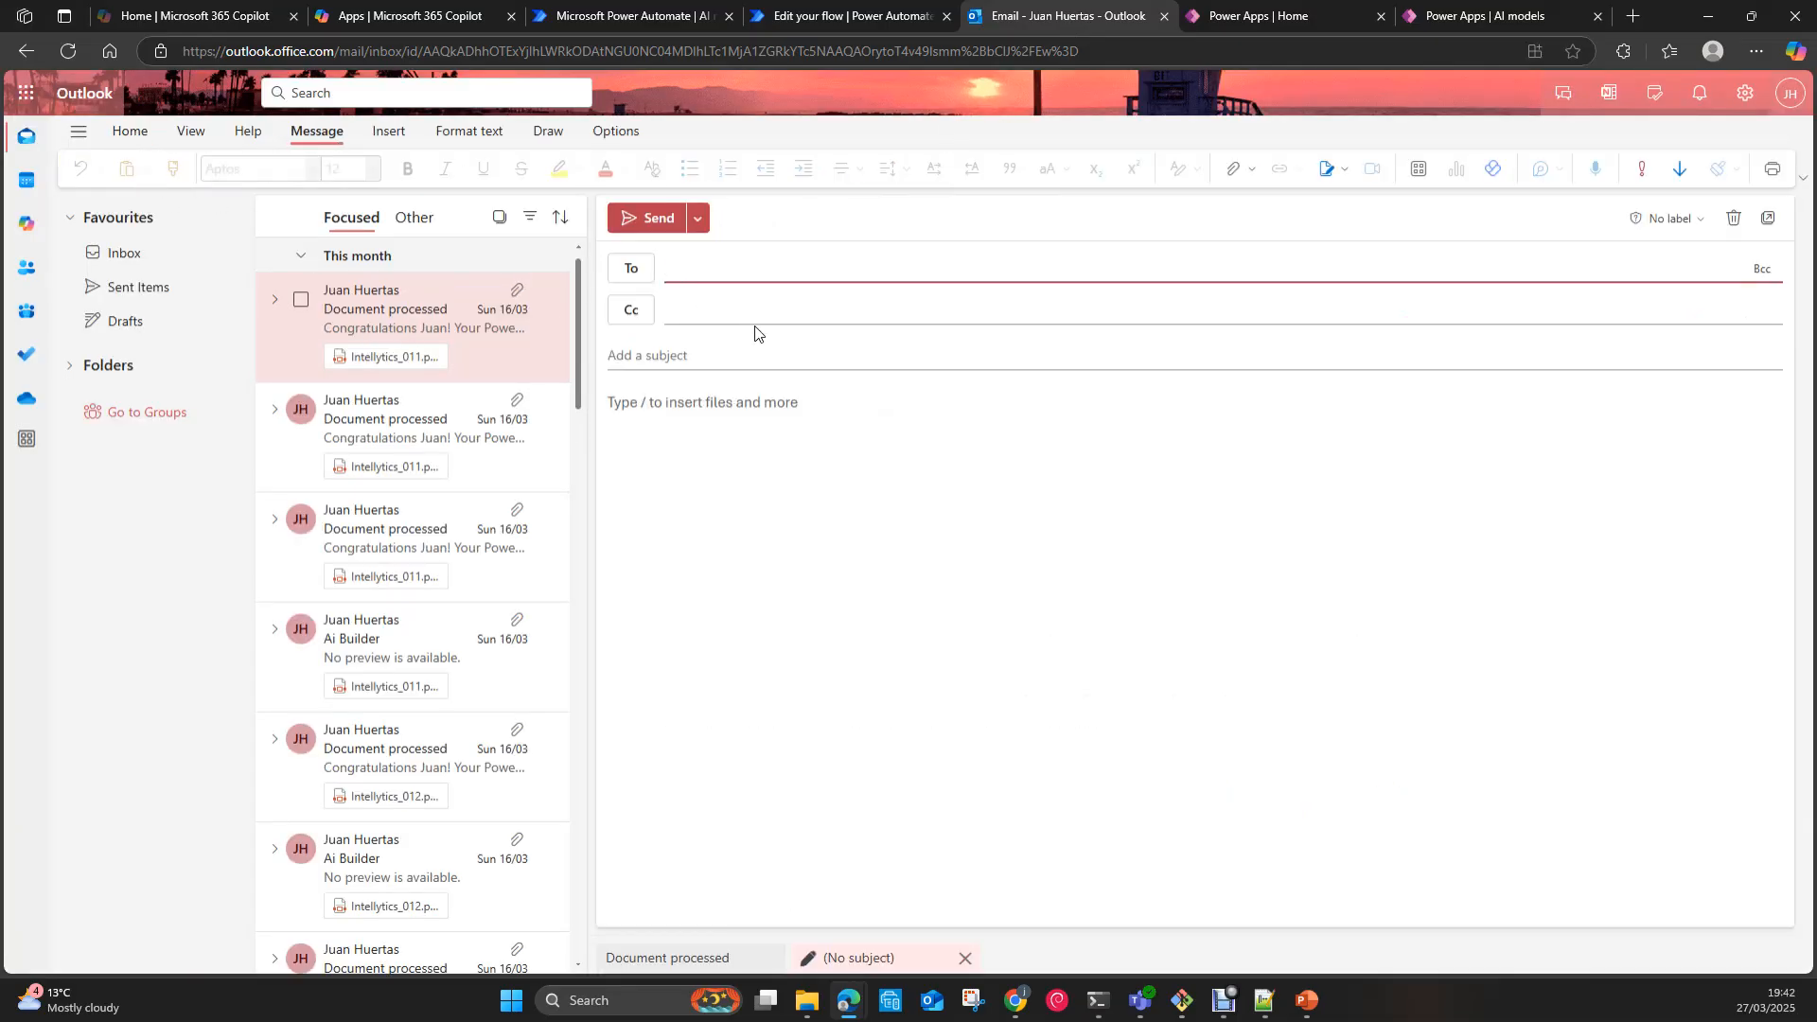
{"action": "type", "text": "ju"}
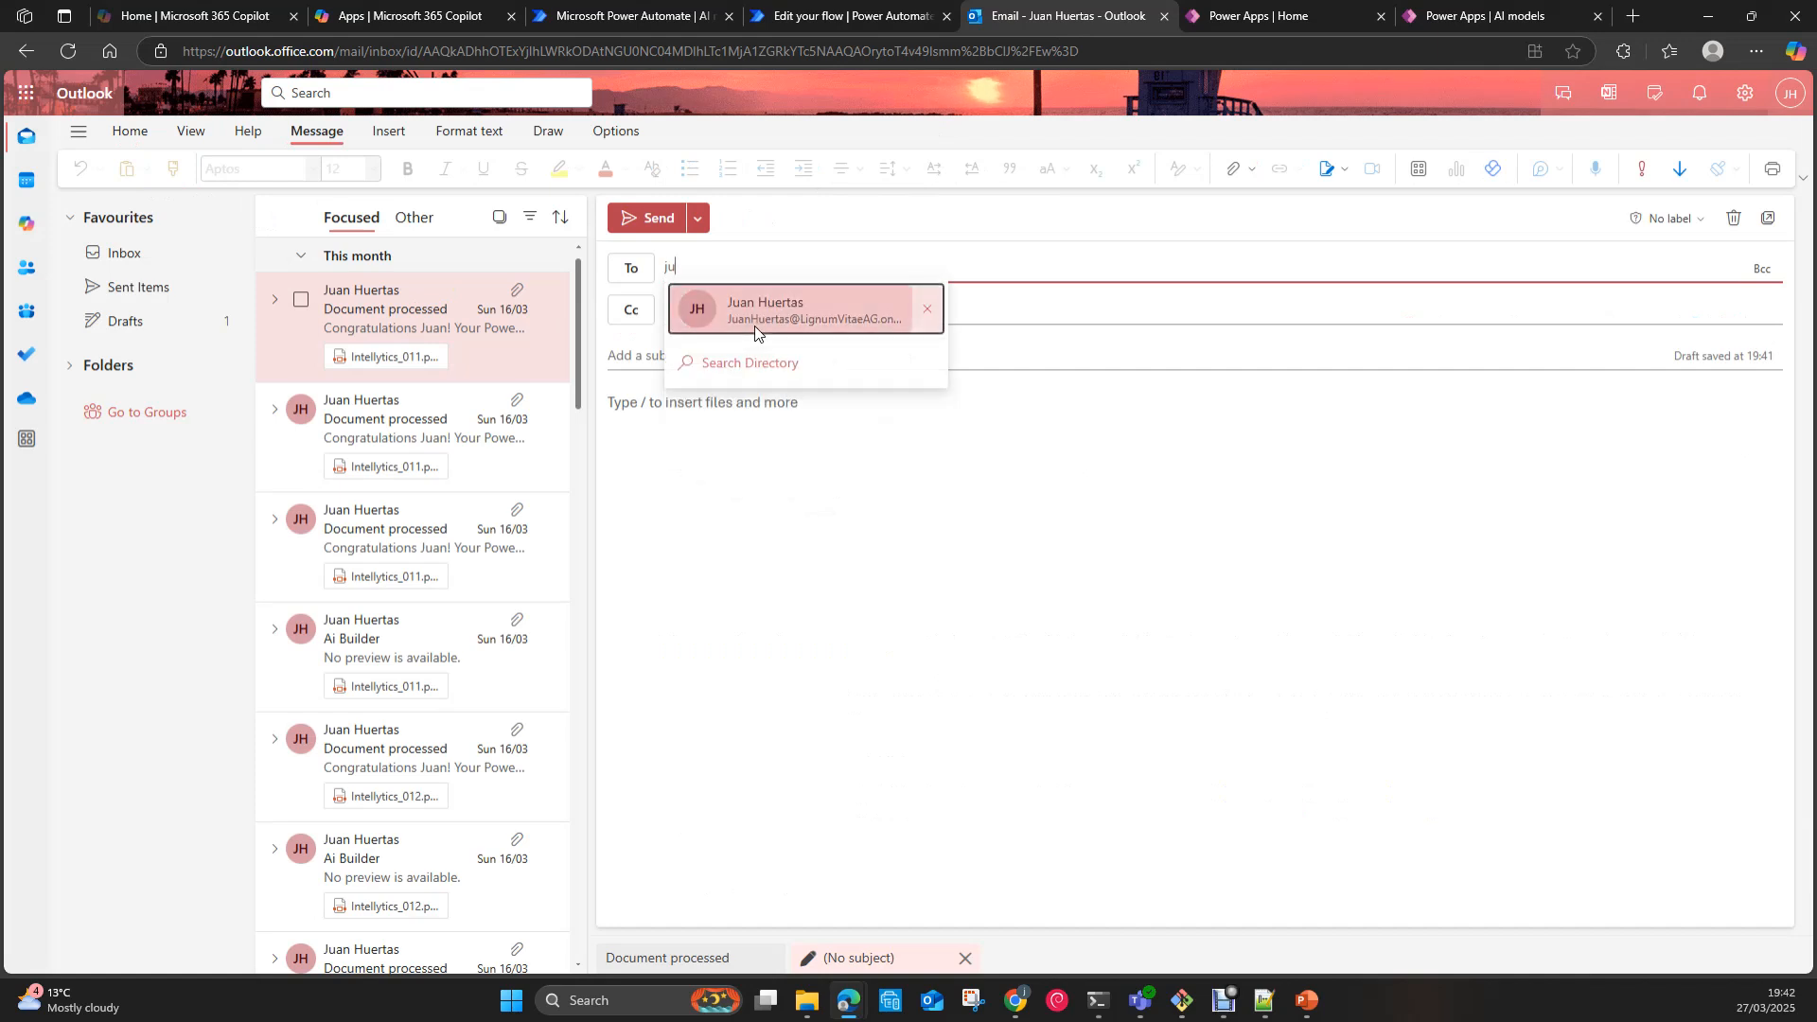
{"action": "left_click", "coordinate": [780, 320]}
{"action": "left_click", "coordinate": [648, 361]}
{"action": "type", "text": "Ai "}
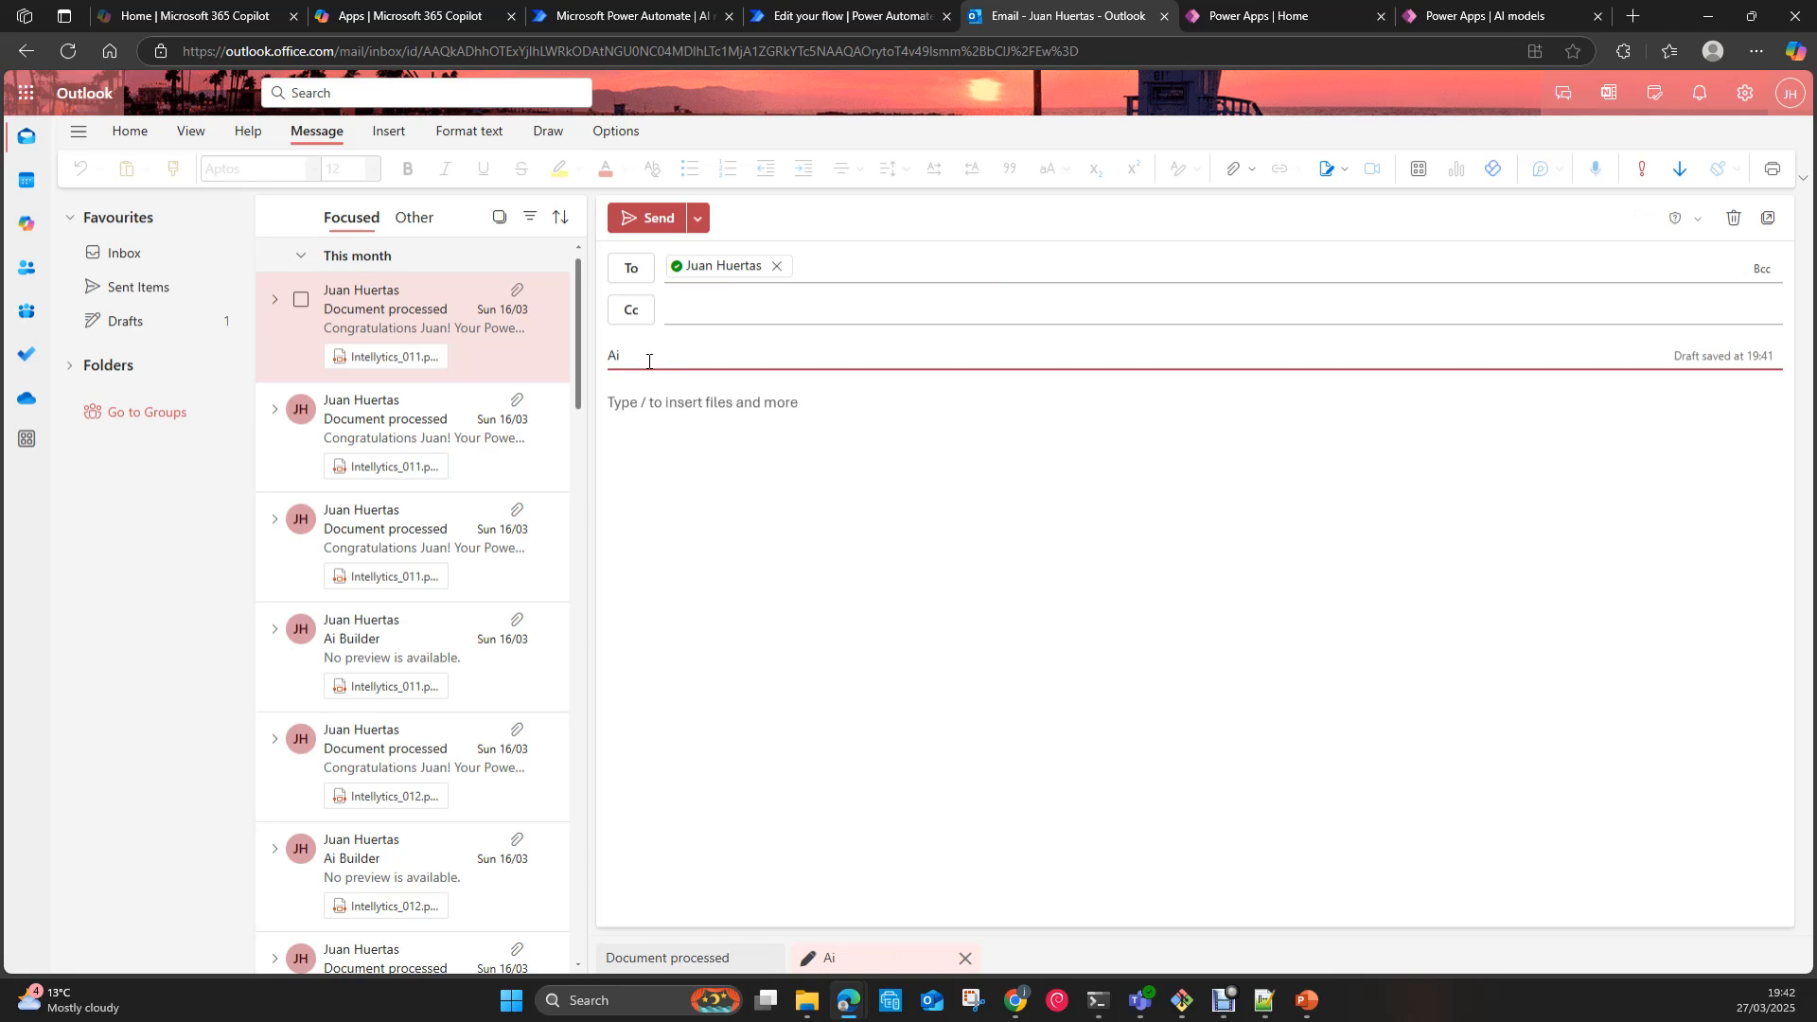
{"action": "type", "text": "I Builder"}
Step: Attach Intellytics_016.pdf from the Intellytics folder to the email and send it
{"action": "left_click", "coordinate": [806, 1000]}
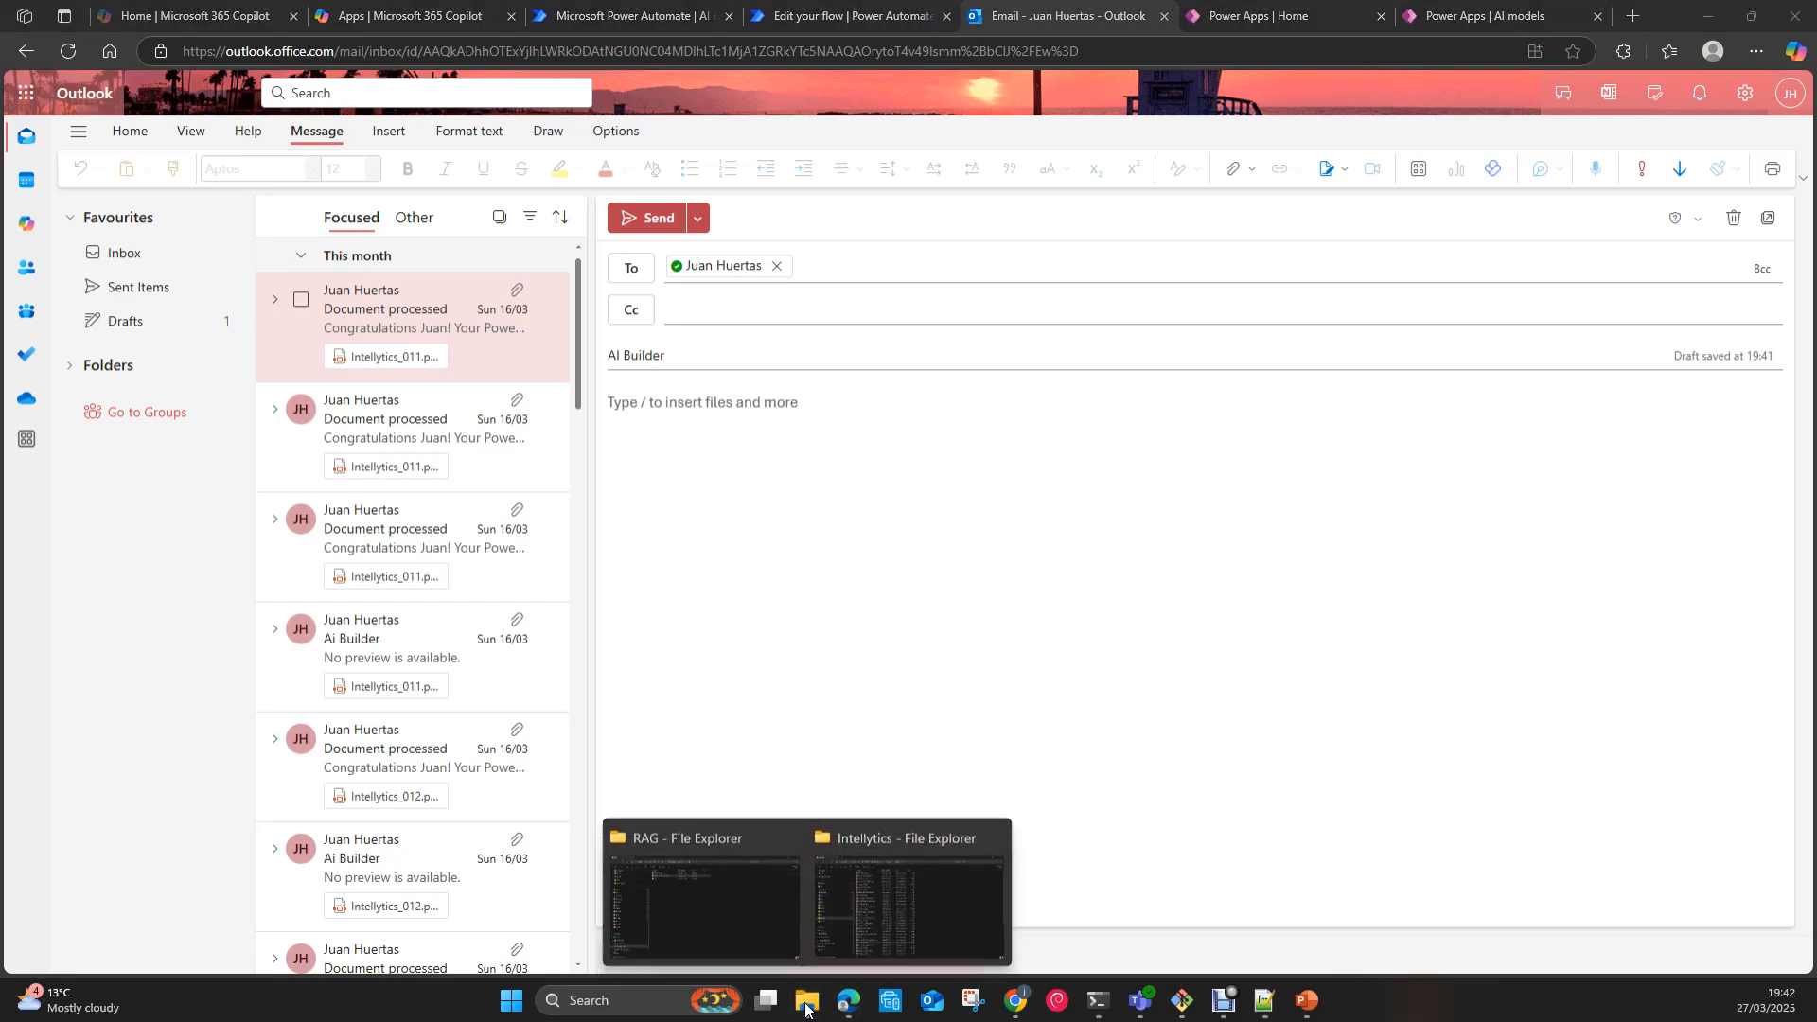
{"action": "left_click", "coordinate": [889, 949]}
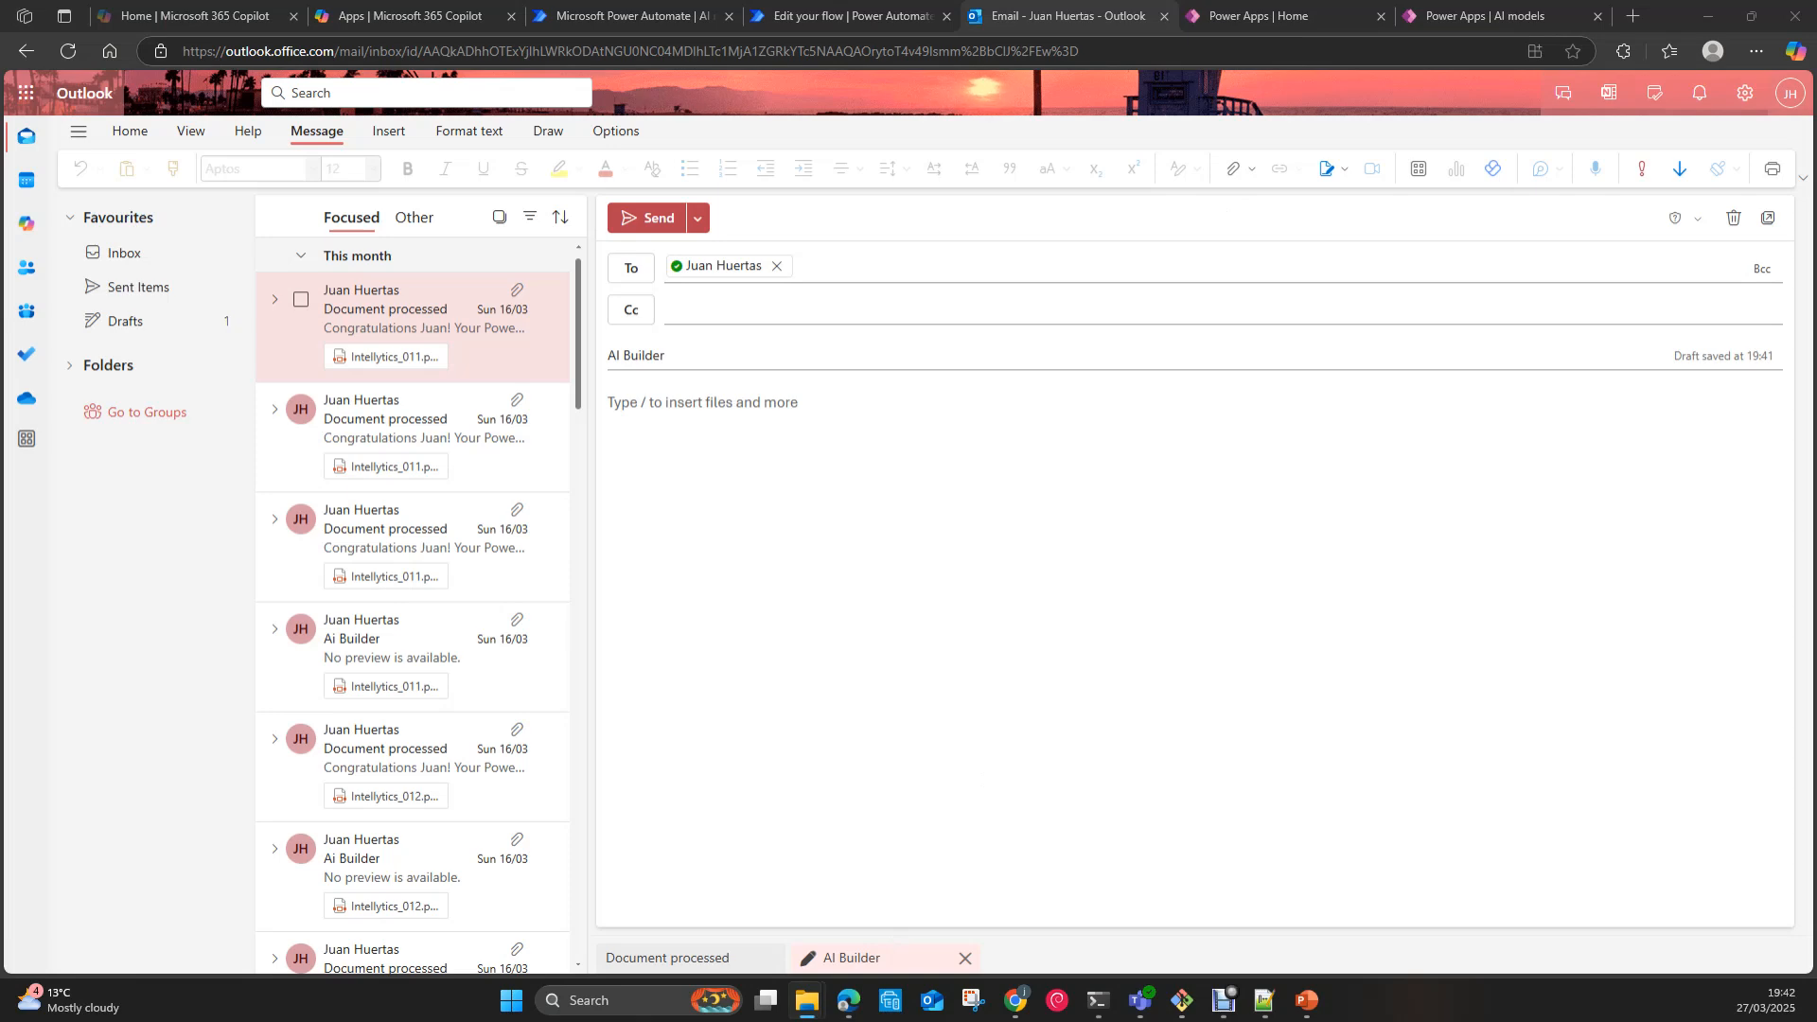
{"action": "left_click_drag", "start_coordinate": [1812, 705], "coordinate": [1616, 682]}
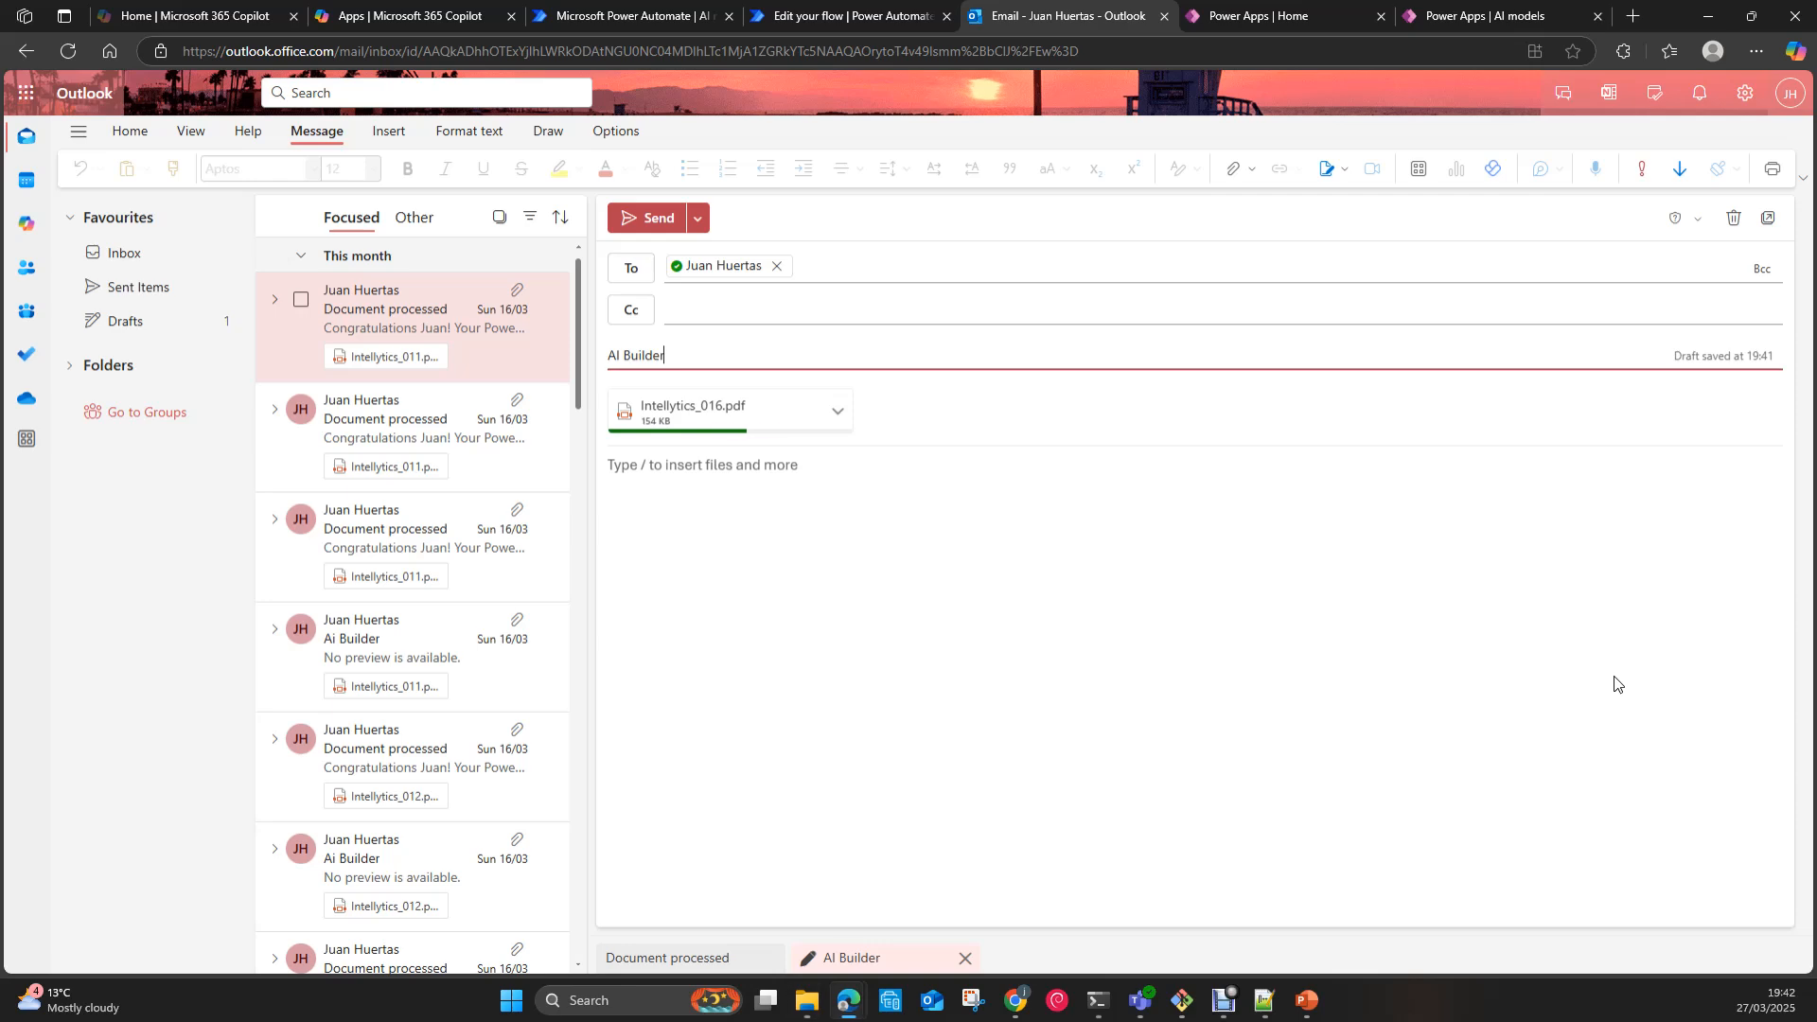
{"action": "left_click", "coordinate": [652, 218]}
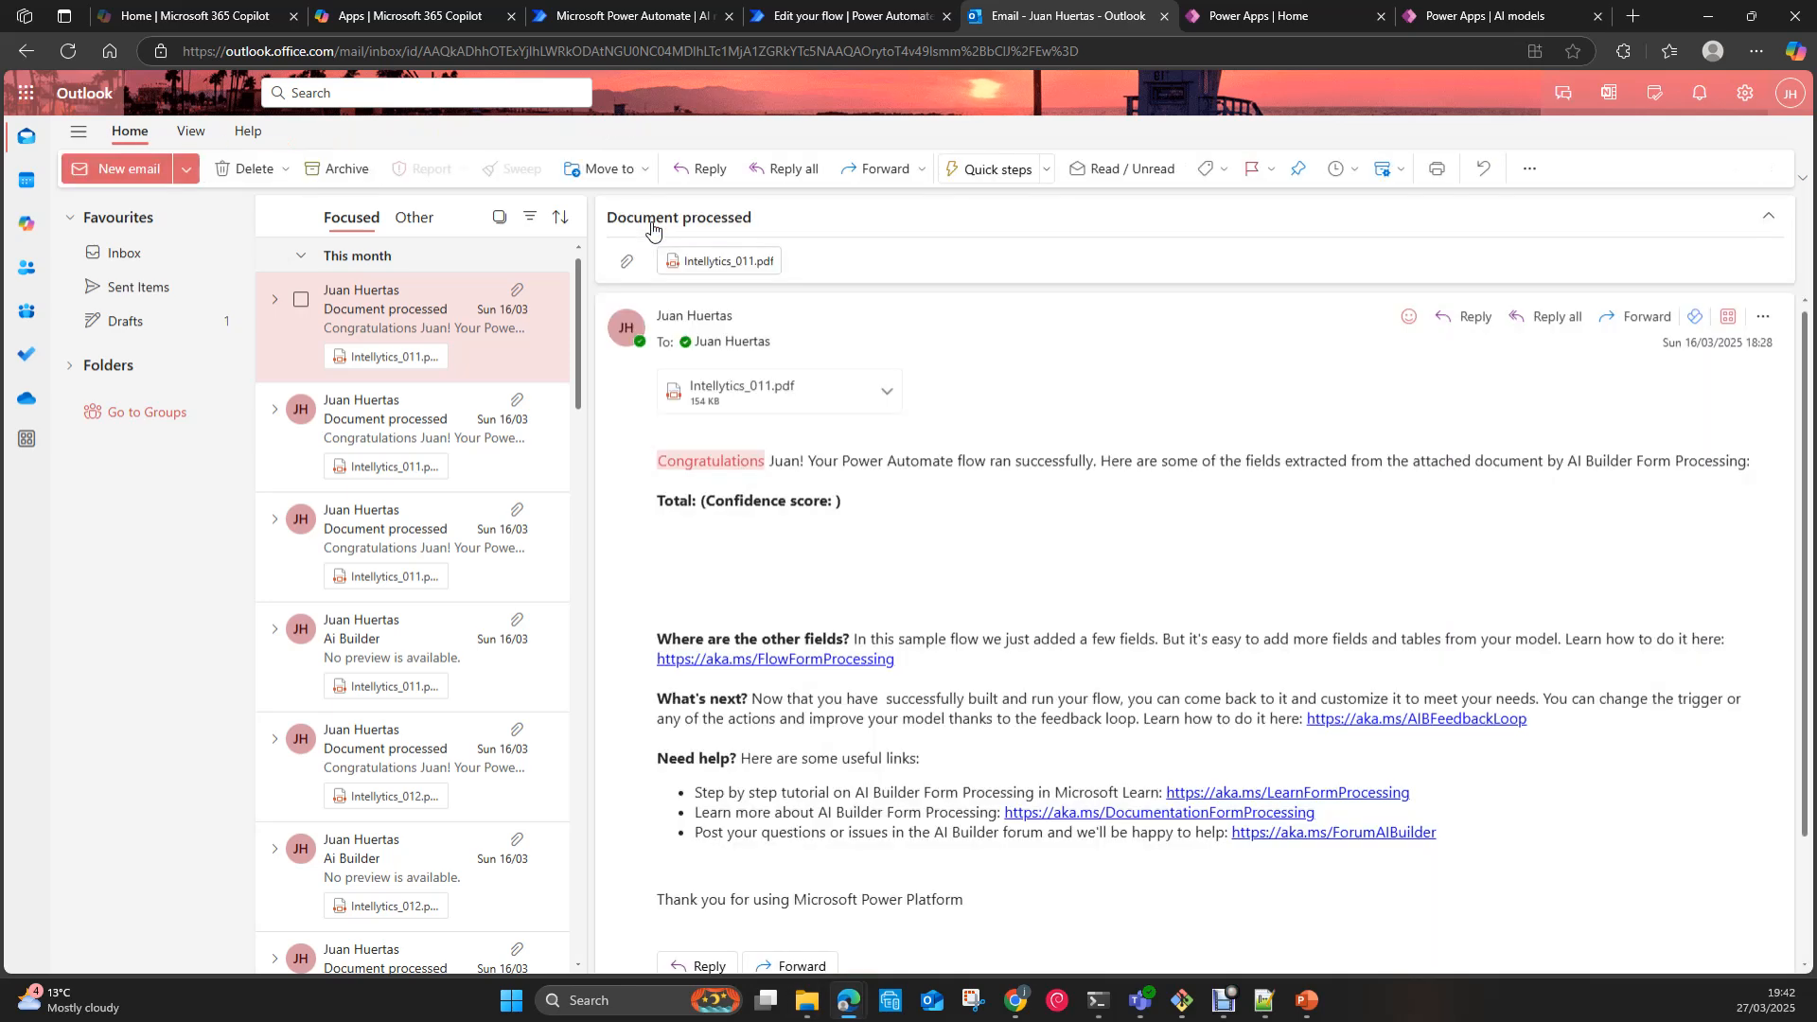
Step: Switch back to the Power Automate test run and examine its progress down through the "Apply to each" and "Is a valid attachment" actions
{"action": "left_click", "coordinate": [1267, 20]}
{"action": "left_click", "coordinate": [1058, 15]}
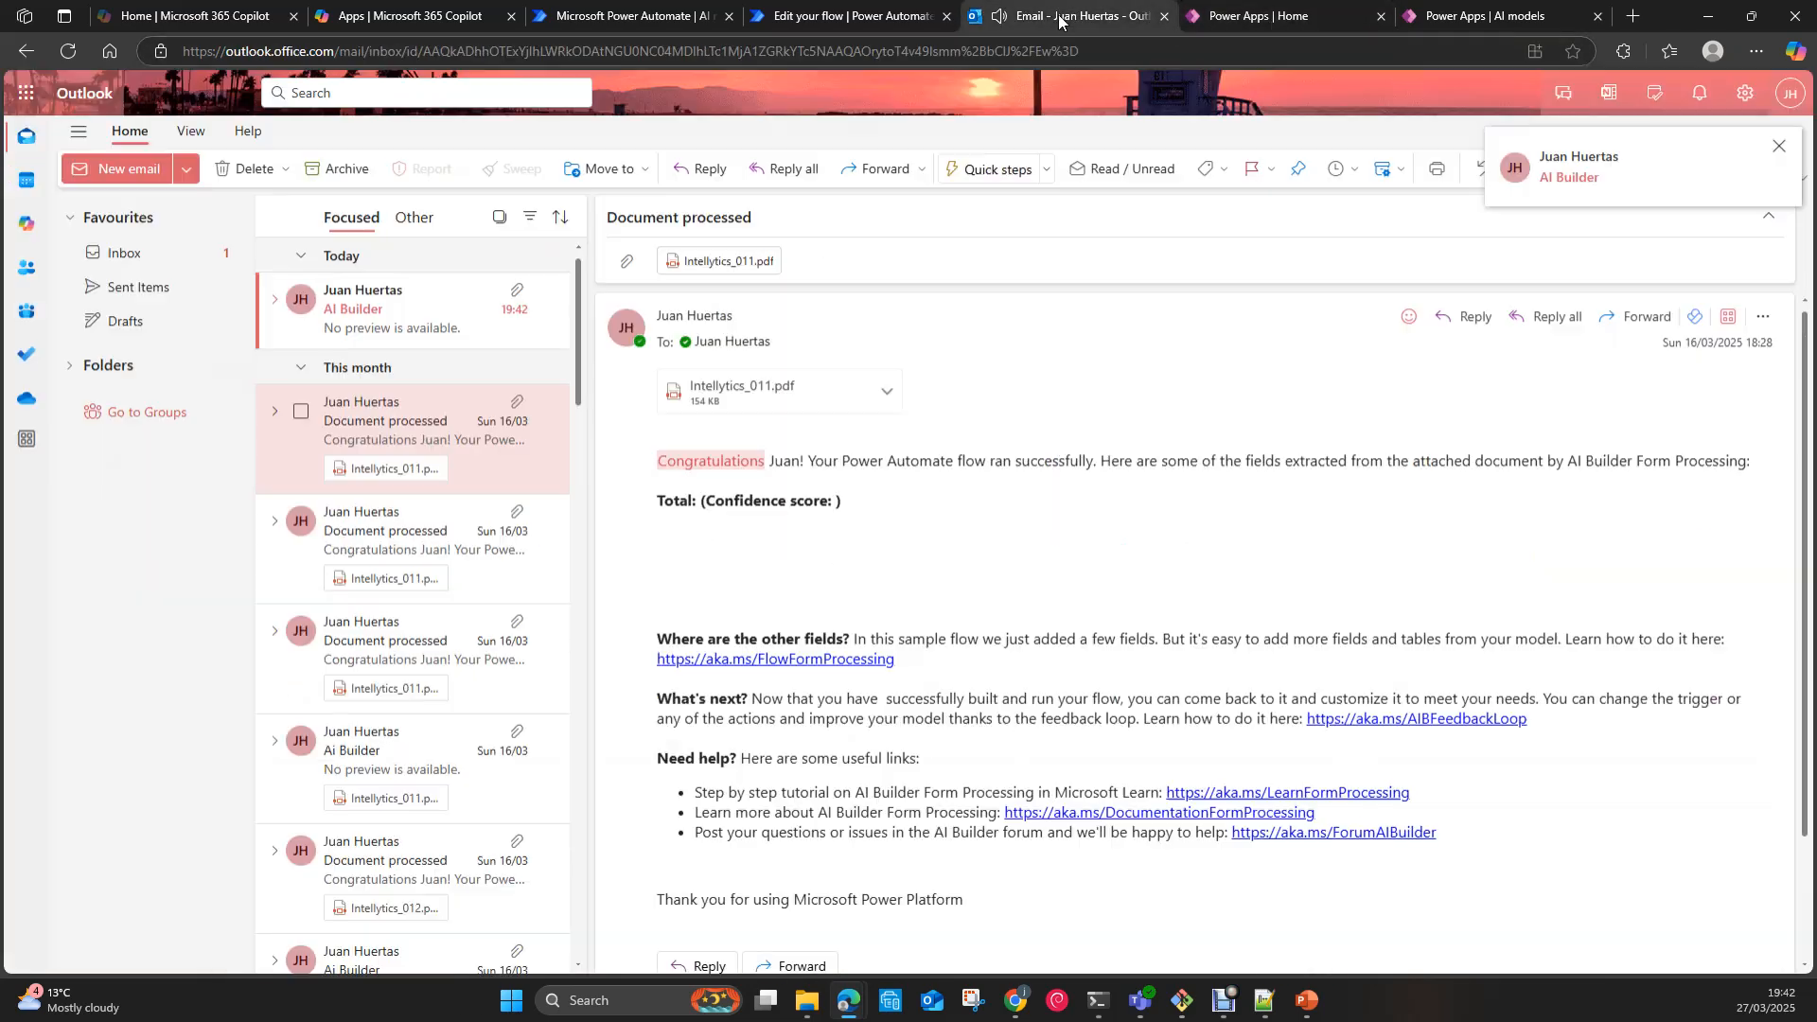
{"action": "left_click", "coordinate": [882, 21]}
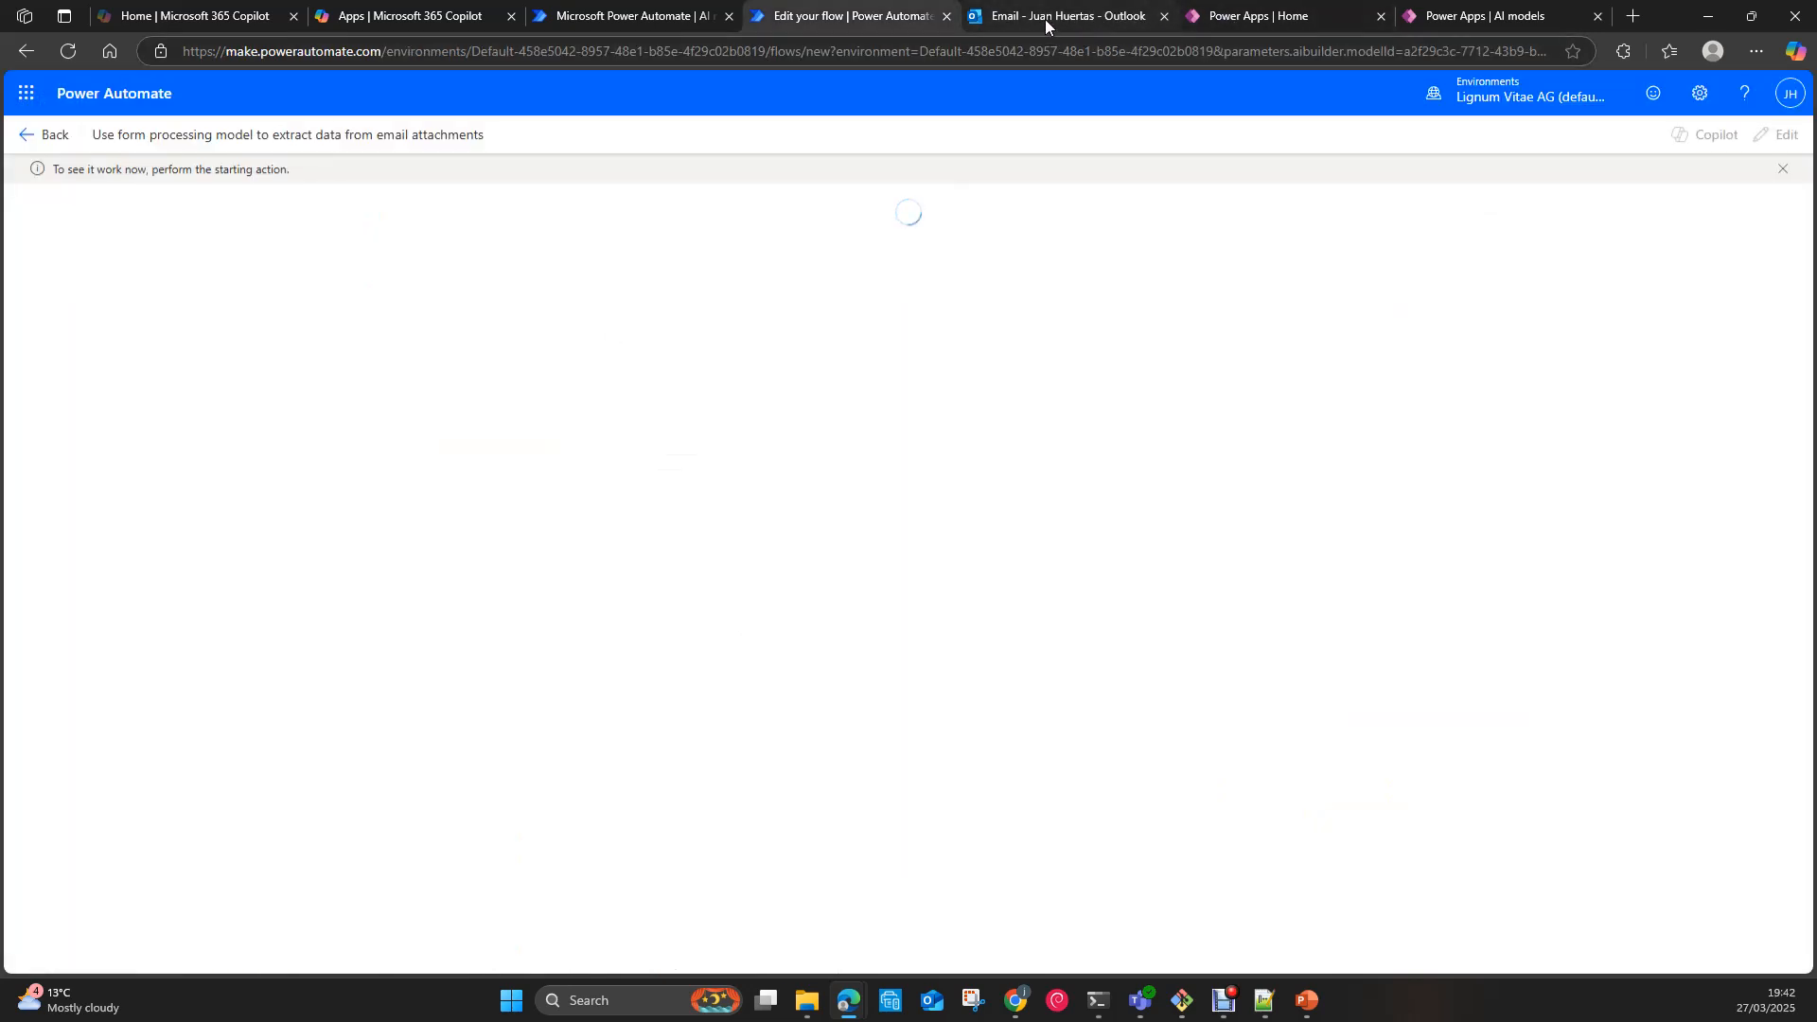
{"action": "mouse_move", "coordinate": [1045, 19]}
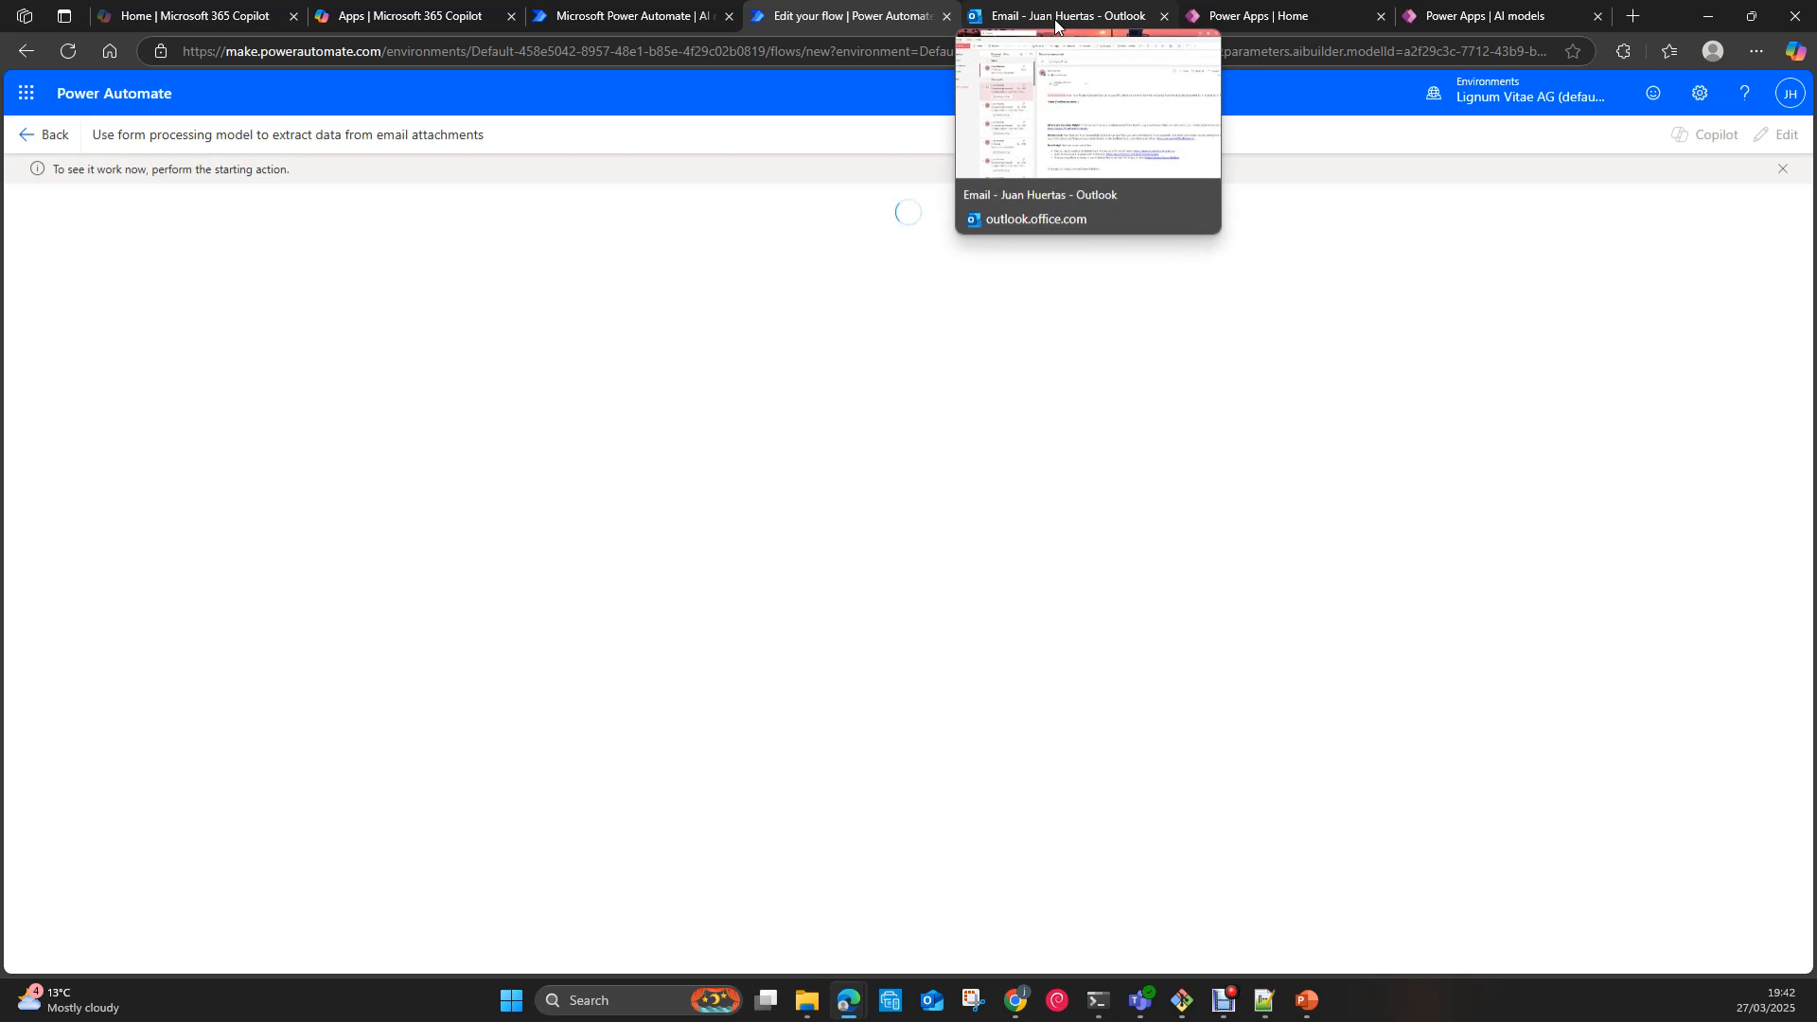
{"action": "scroll", "coordinate": [1417, 383], "scroll_direction": "down", "scroll_amount": 4}
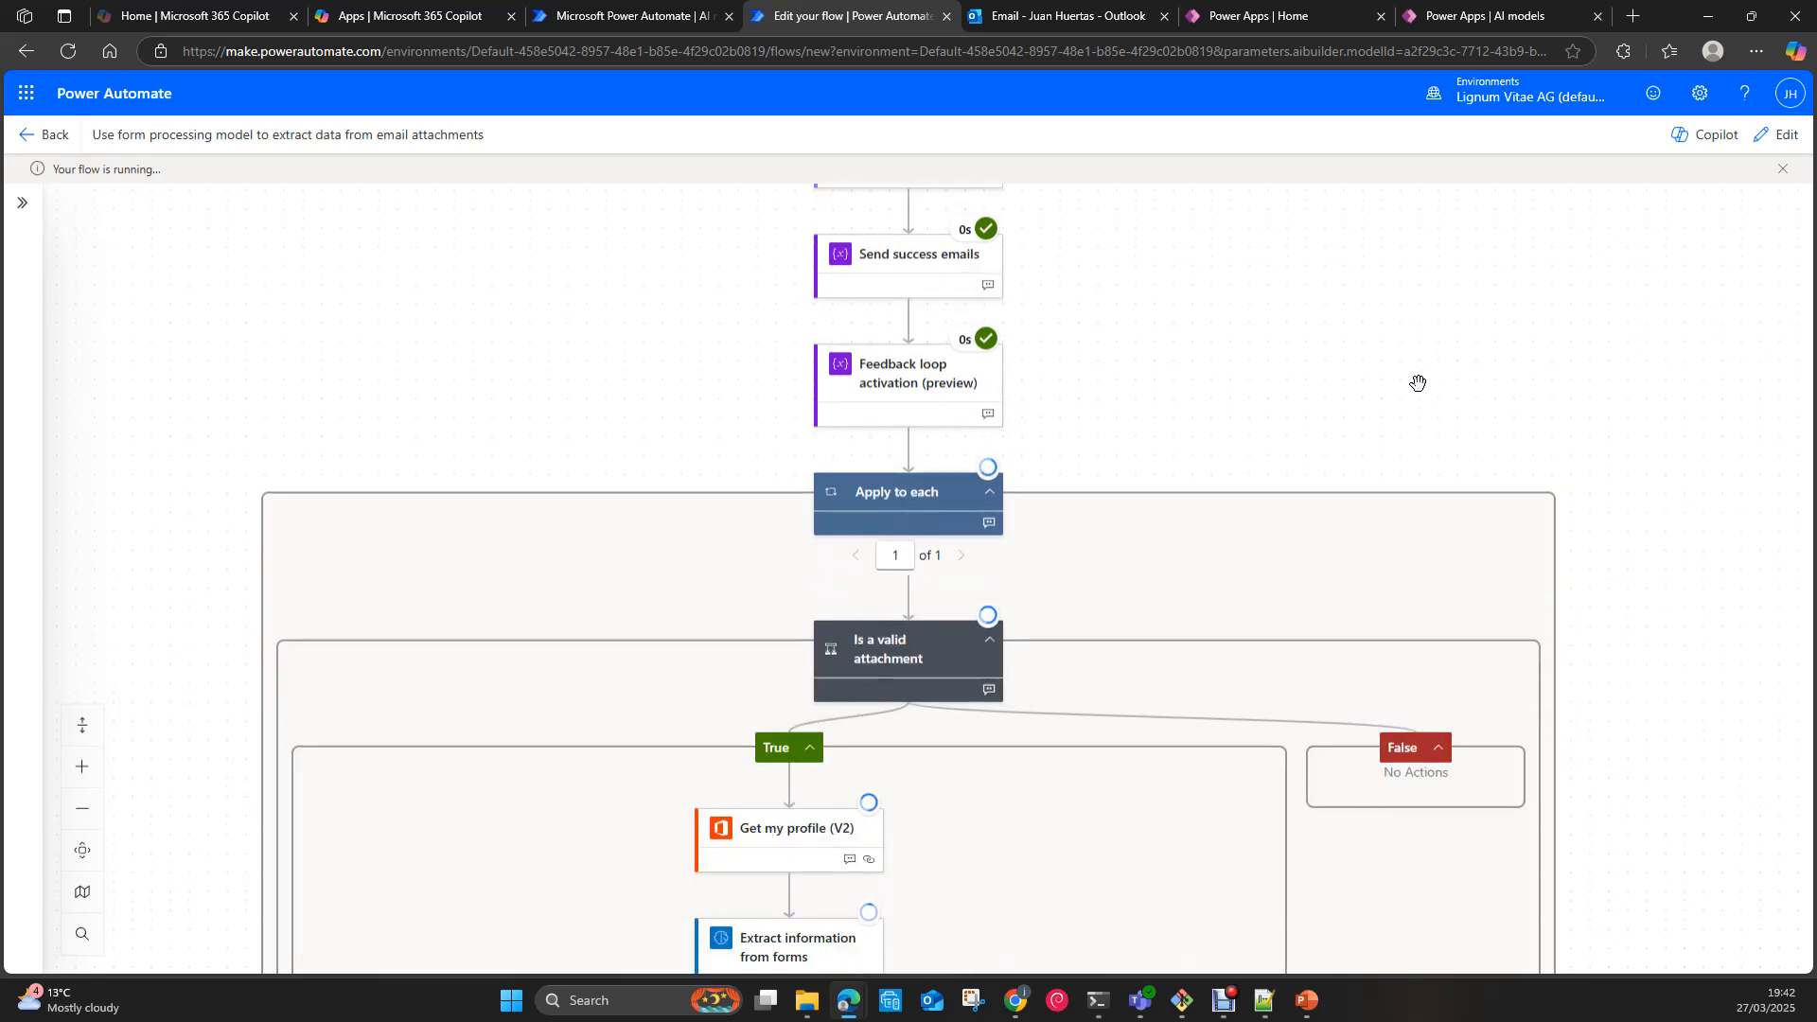
{"action": "scroll", "coordinate": [1417, 383], "scroll_direction": "down", "scroll_amount": 1}
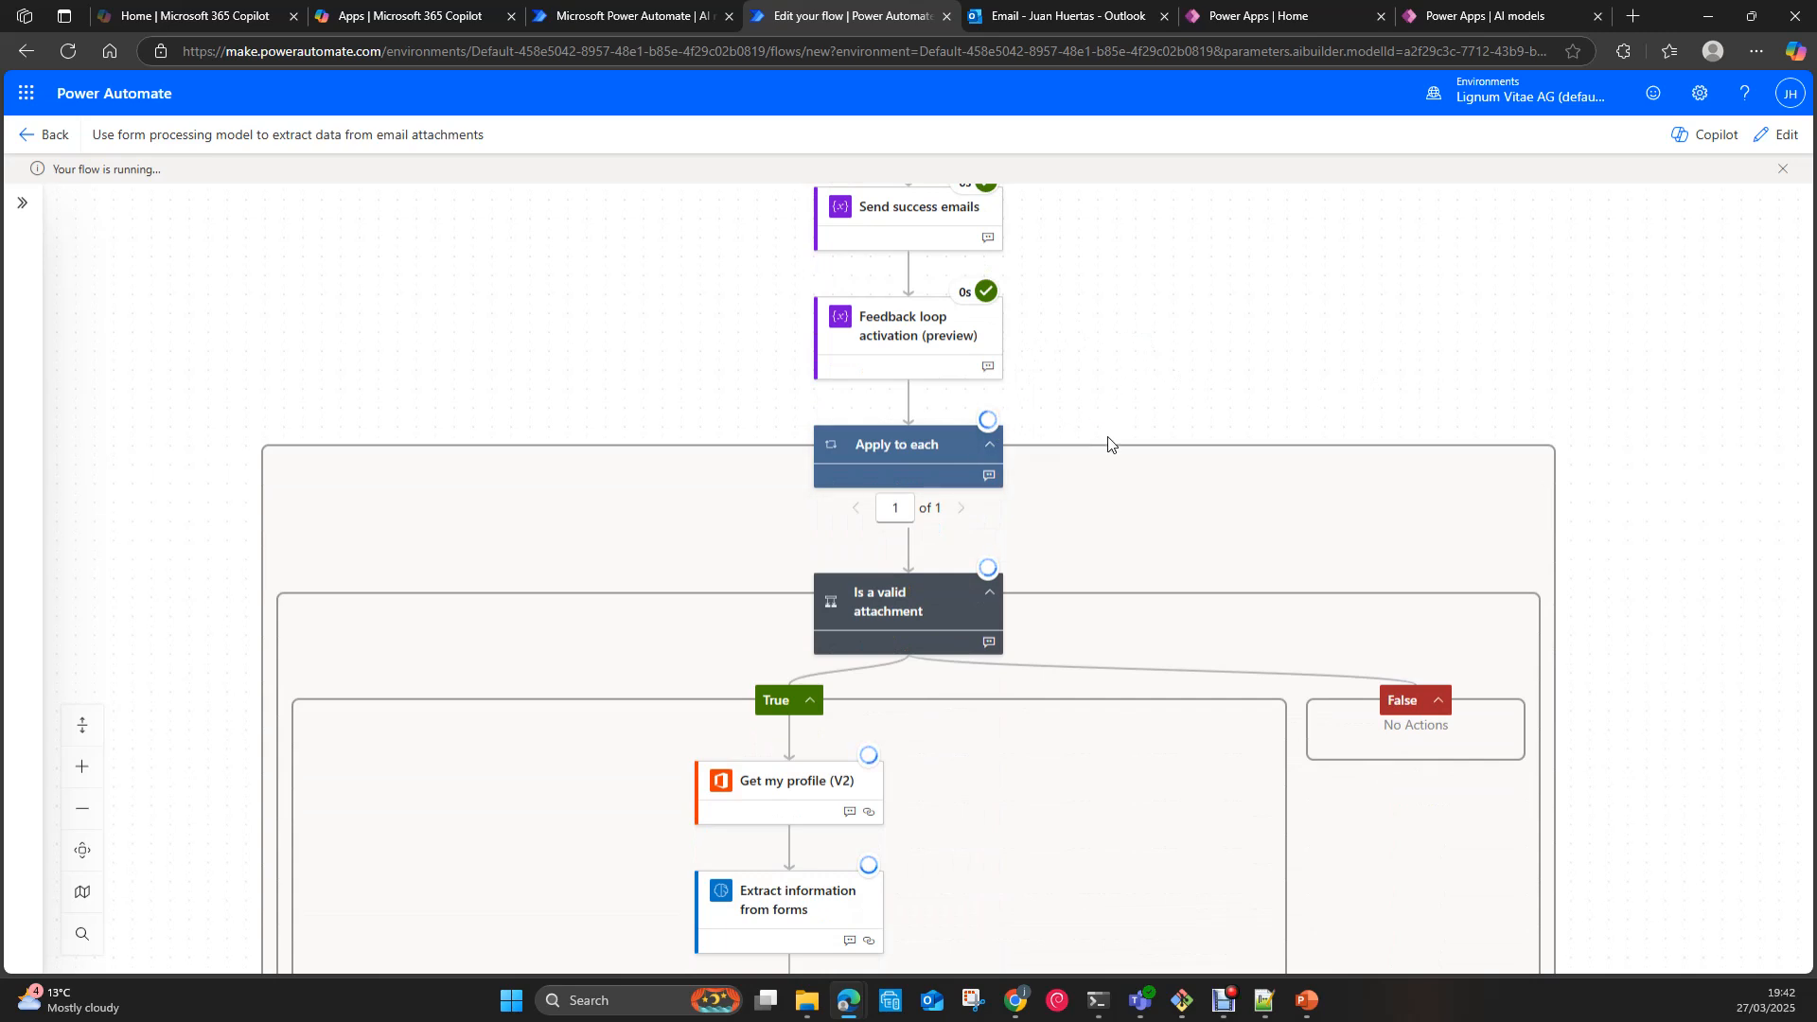
{"action": "scroll", "coordinate": [1078, 473], "scroll_direction": "down", "scroll_amount": 1}
{"action": "scroll", "coordinate": [1083, 473], "scroll_direction": "down", "scroll_amount": 1}
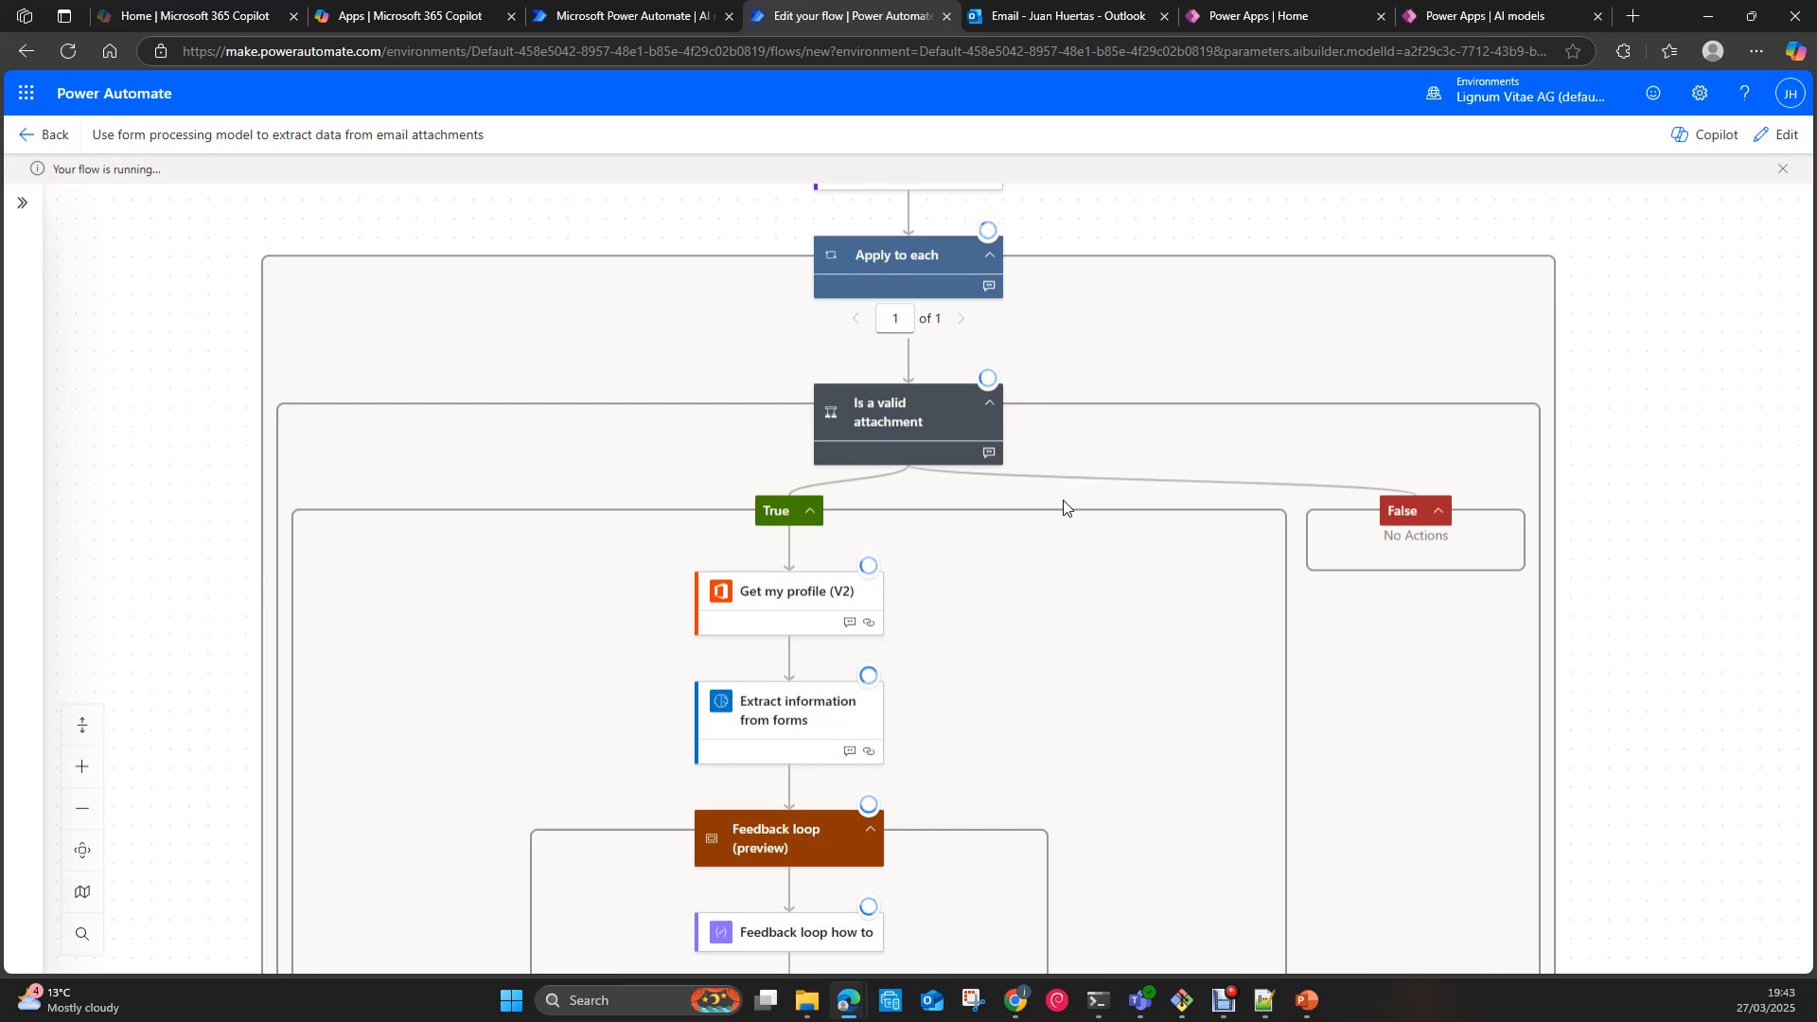
Step: Check the remaining actions of the flow run and review the two newest "Document processed" emails in Outlook
{"action": "left_click", "coordinate": [1068, 16]}
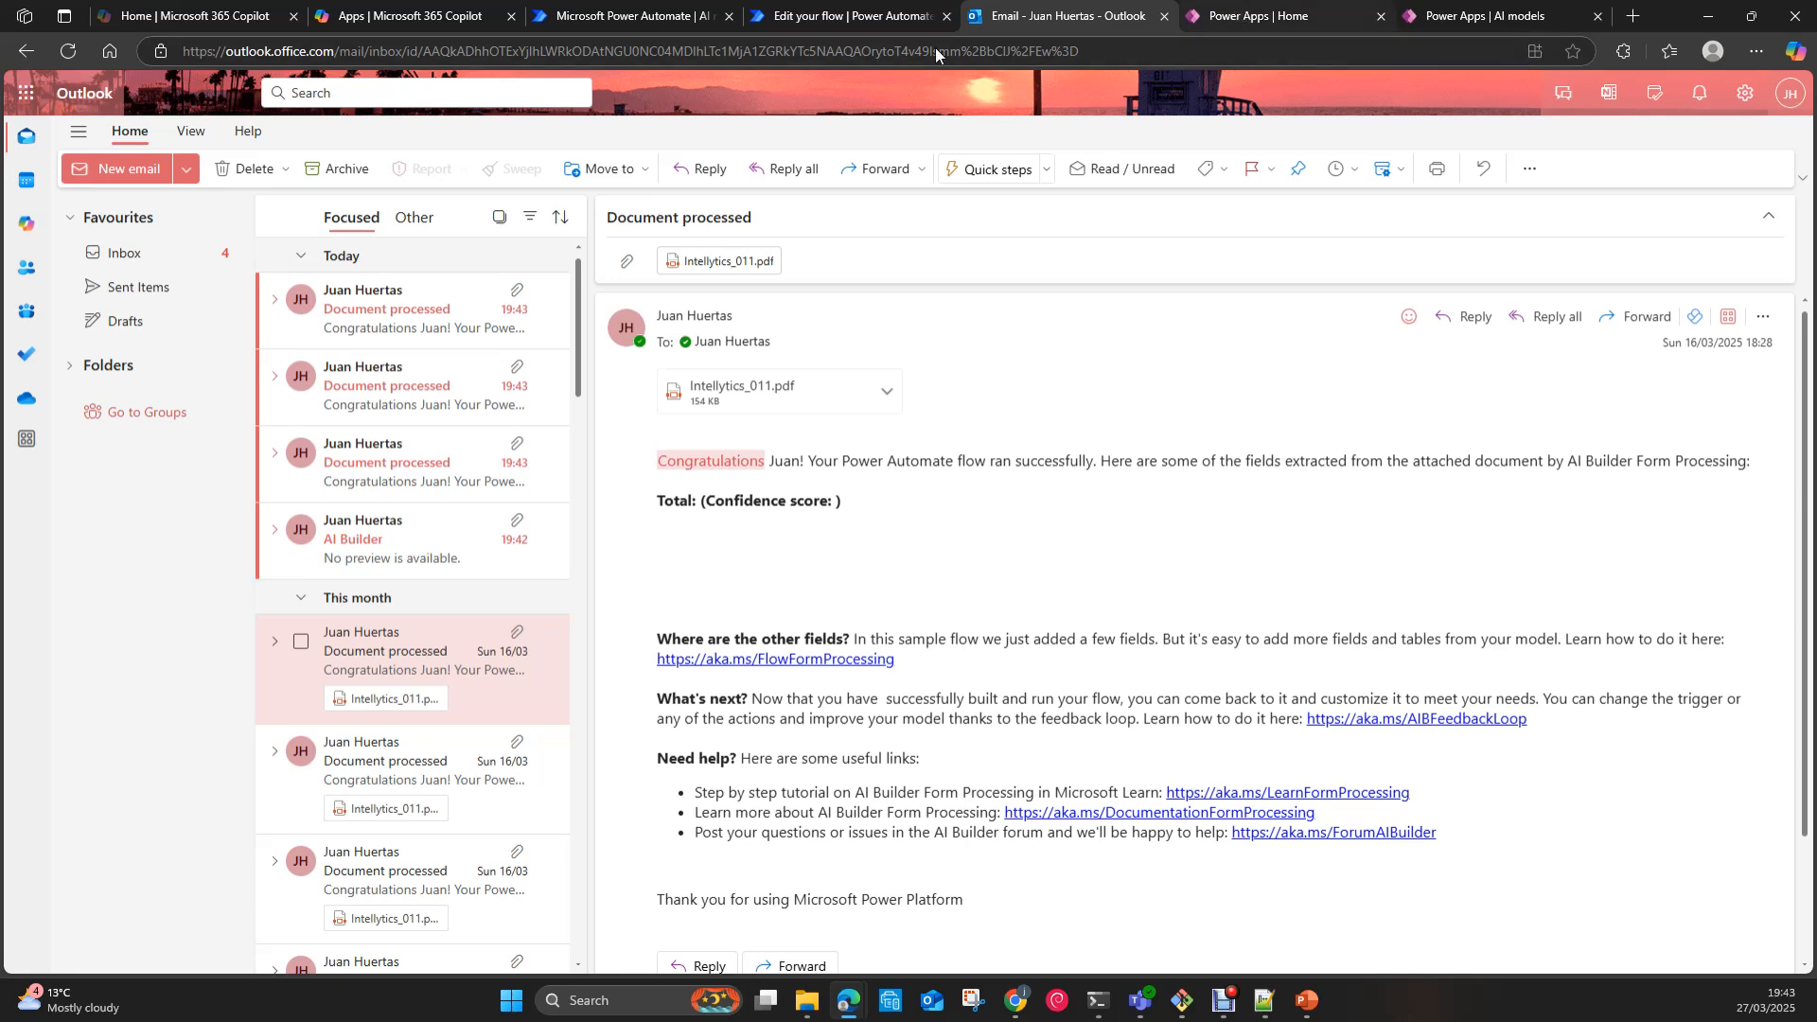
{"action": "left_click", "coordinate": [860, 17]}
{"action": "scroll", "coordinate": [1003, 426], "scroll_direction": "down", "scroll_amount": 7}
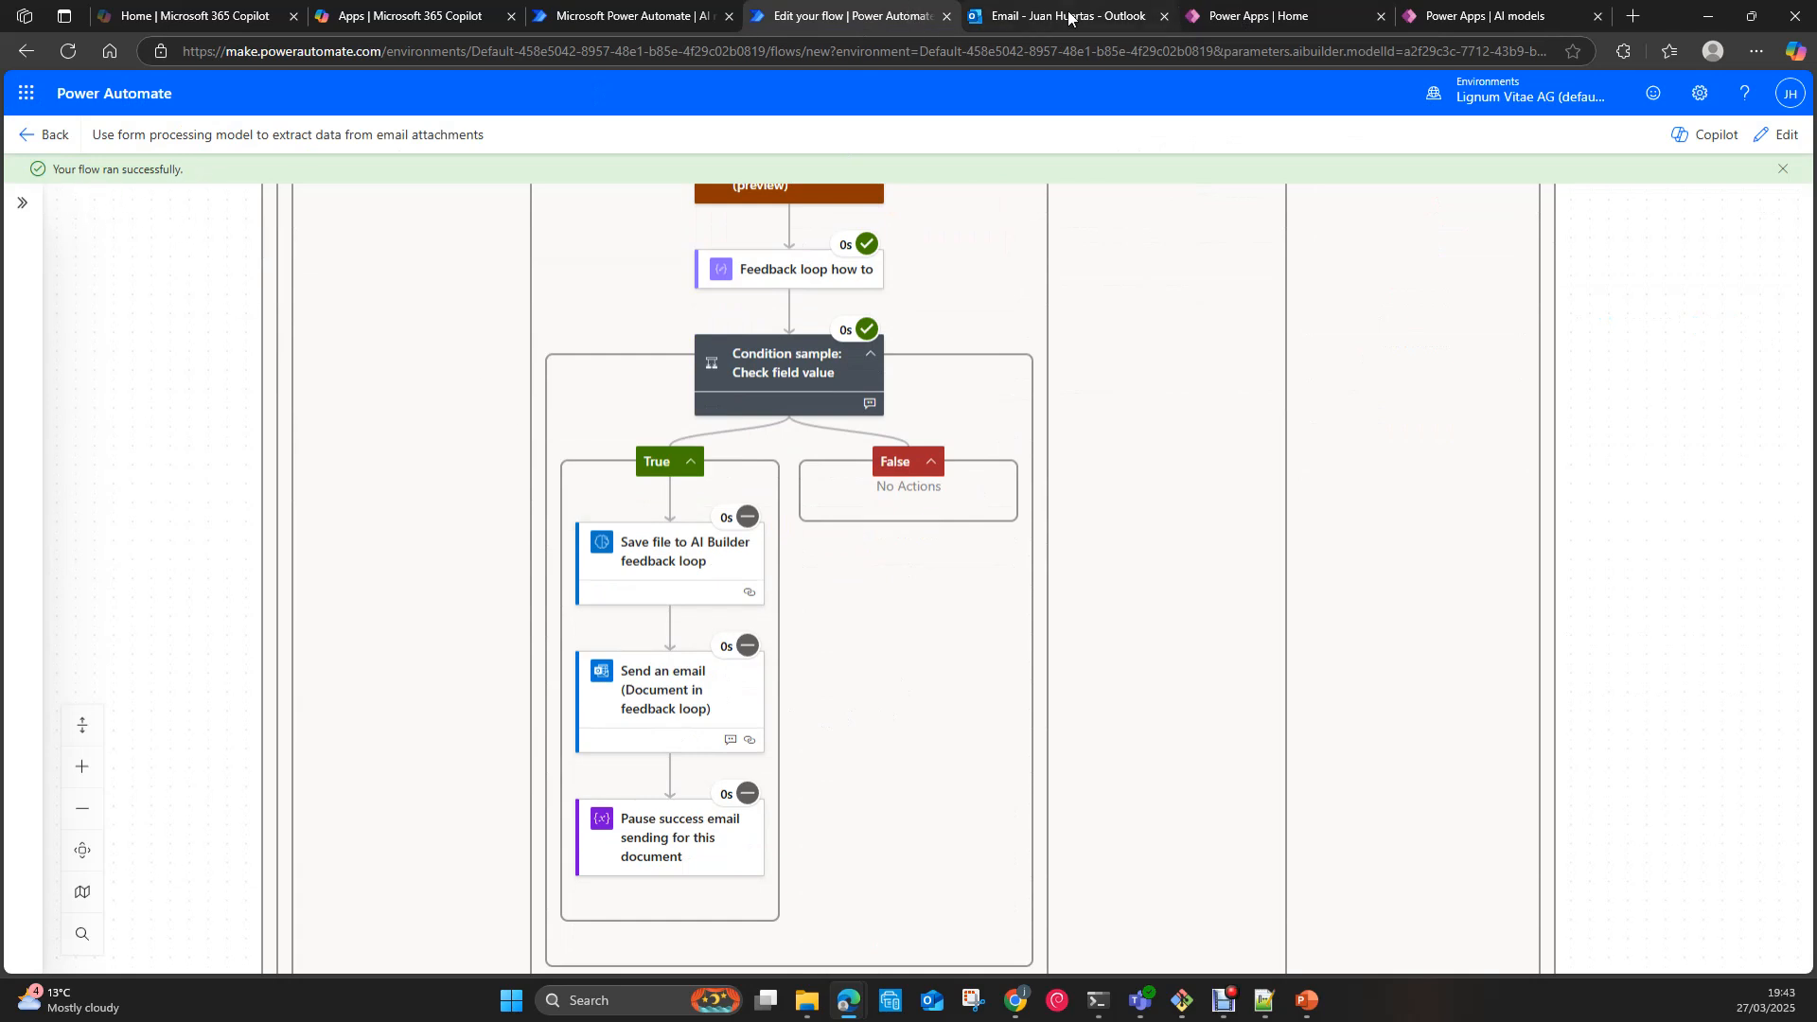
{"action": "mouse_move", "coordinate": [1069, 17]}
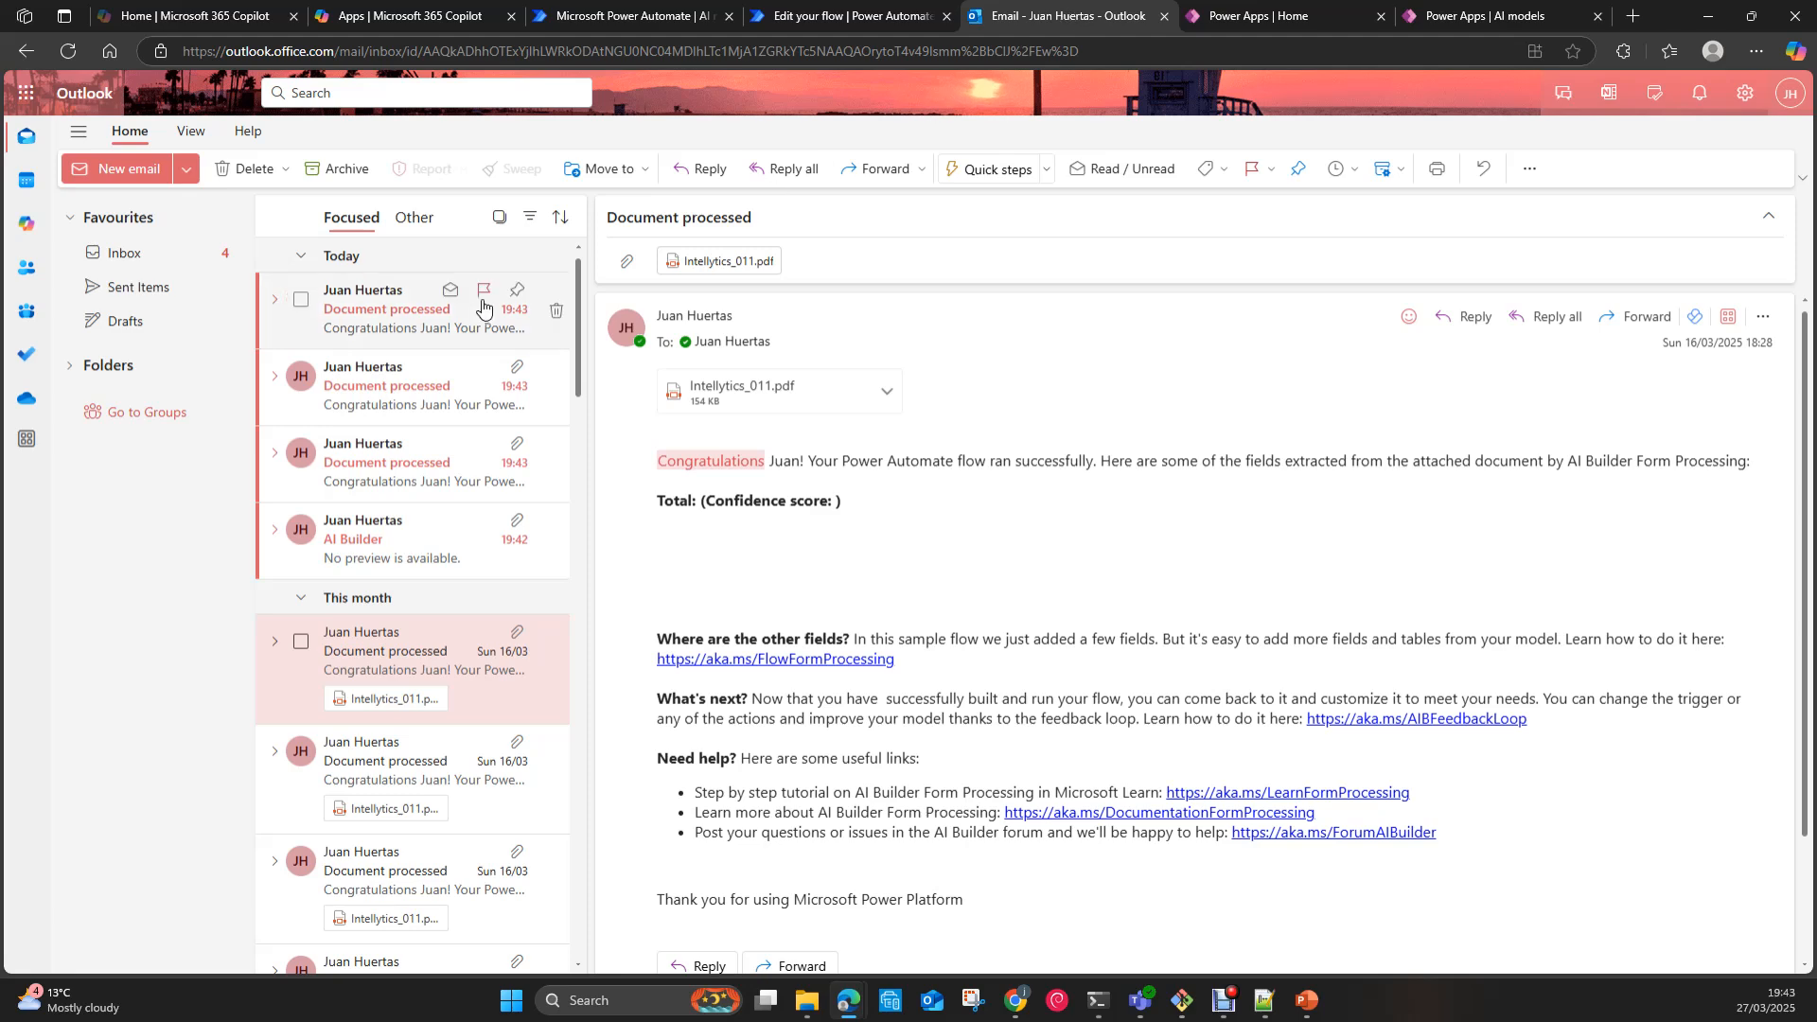
{"action": "left_click", "coordinate": [408, 319]}
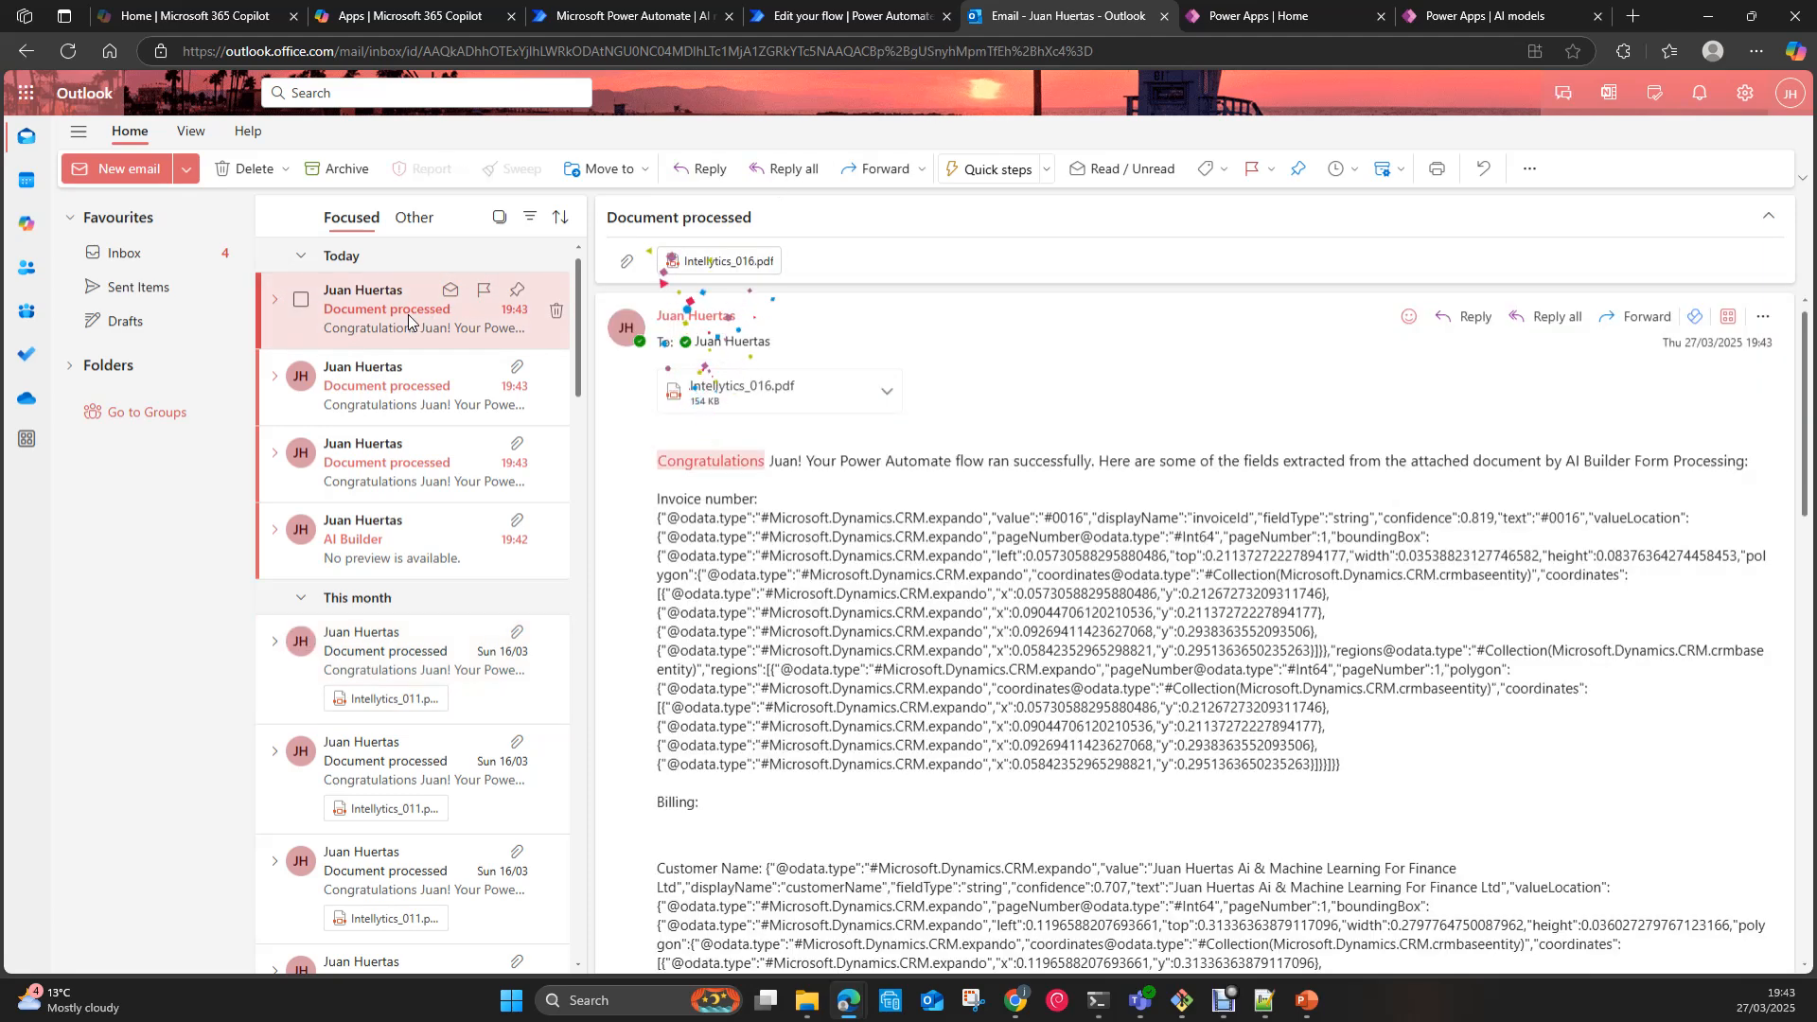
{"action": "left_click", "coordinate": [380, 392]}
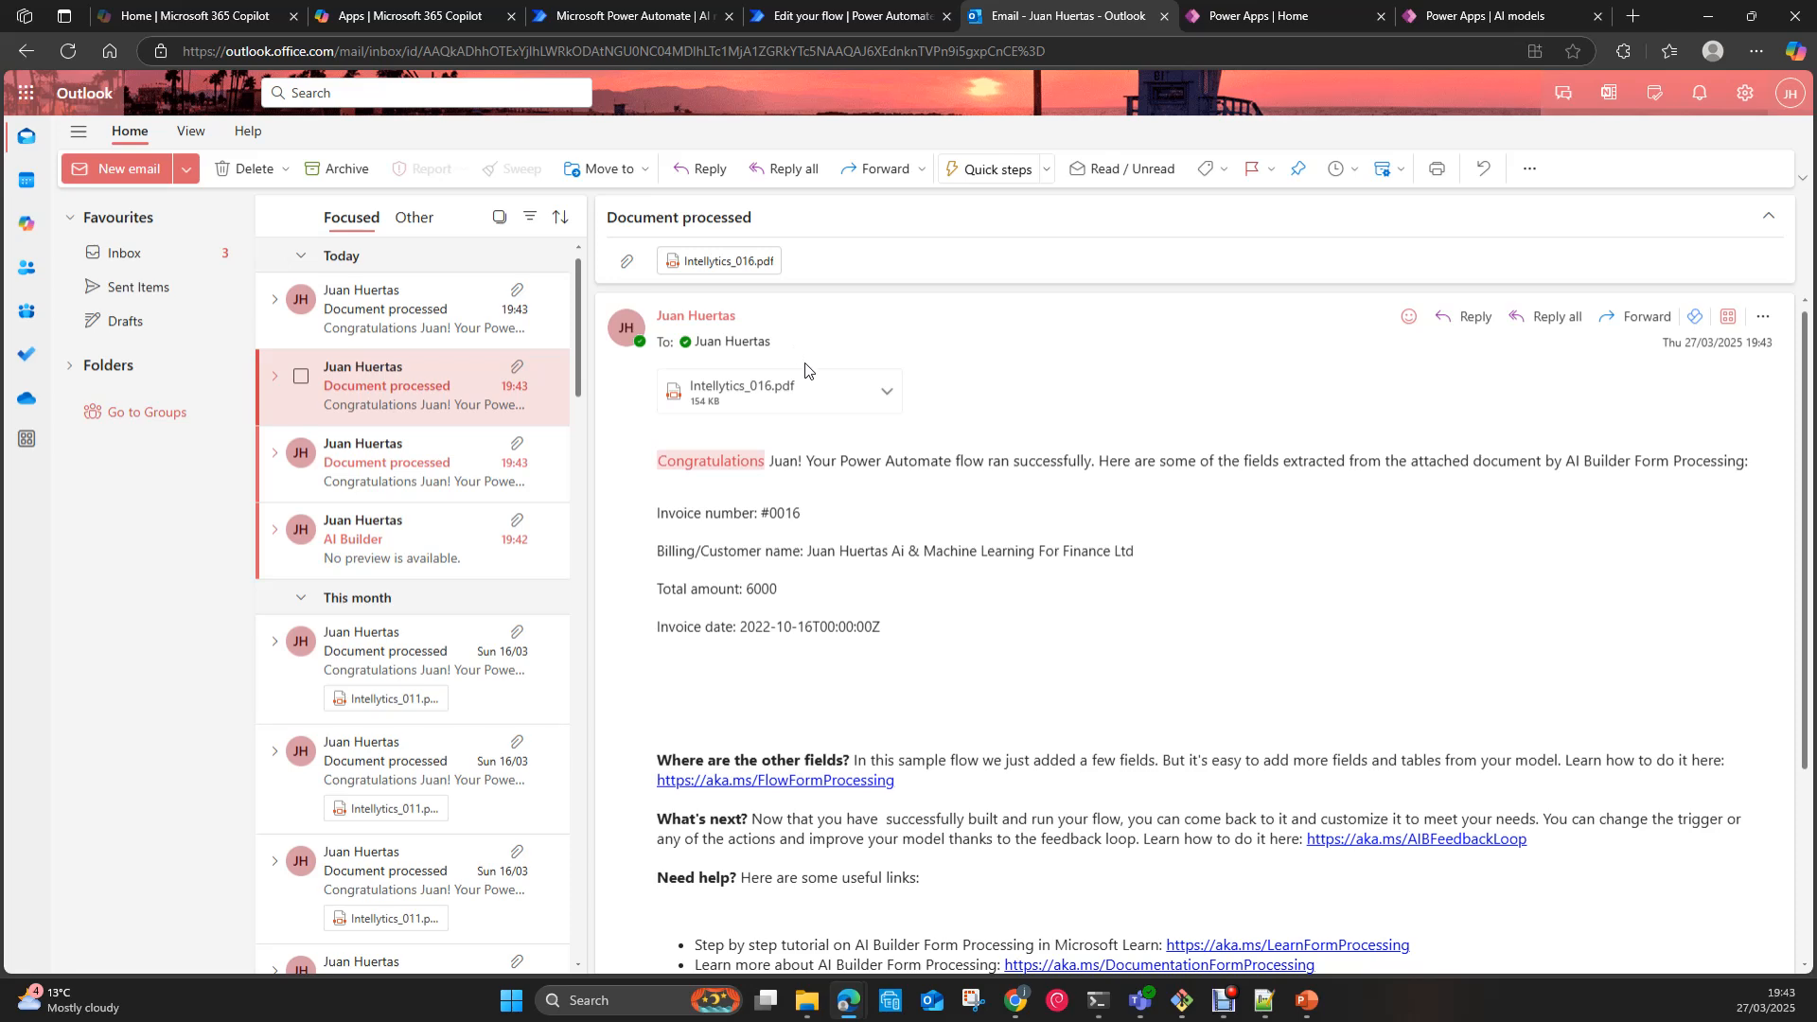
{"action": "left_click", "coordinate": [611, 20]}
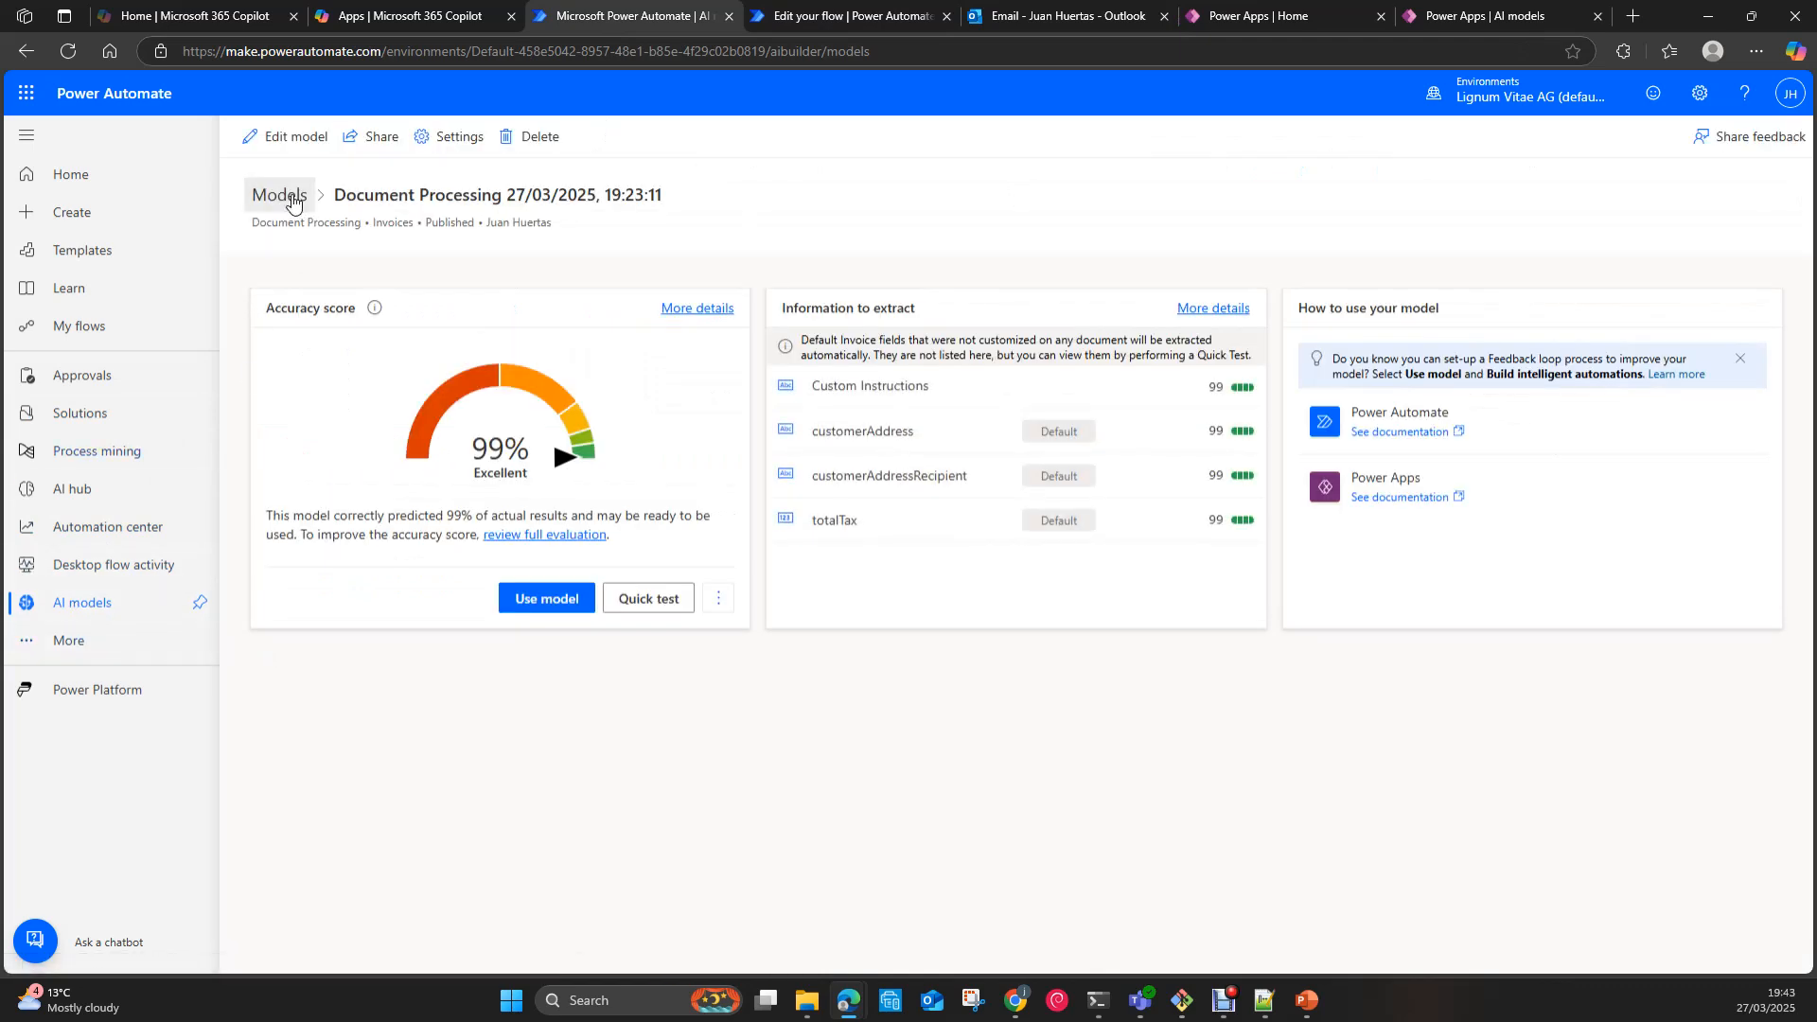
{"action": "left_click", "coordinate": [293, 203]}
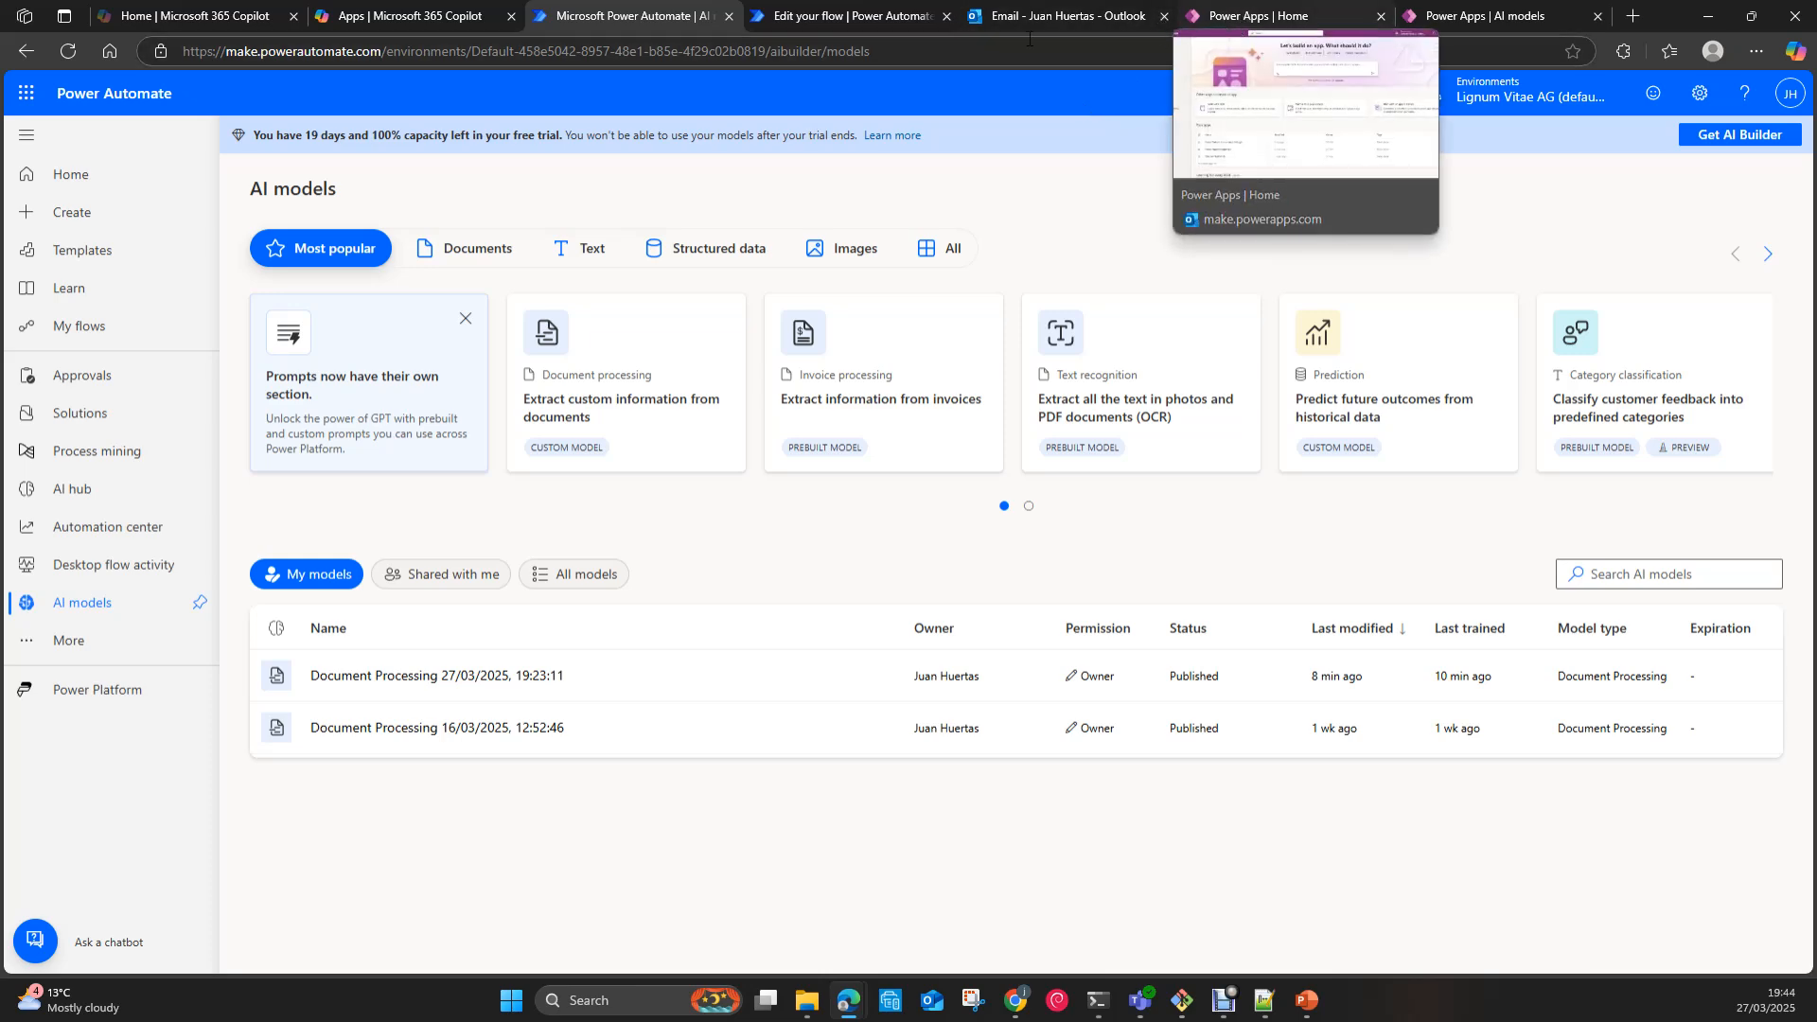
{"action": "left_click", "coordinate": [831, 21]}
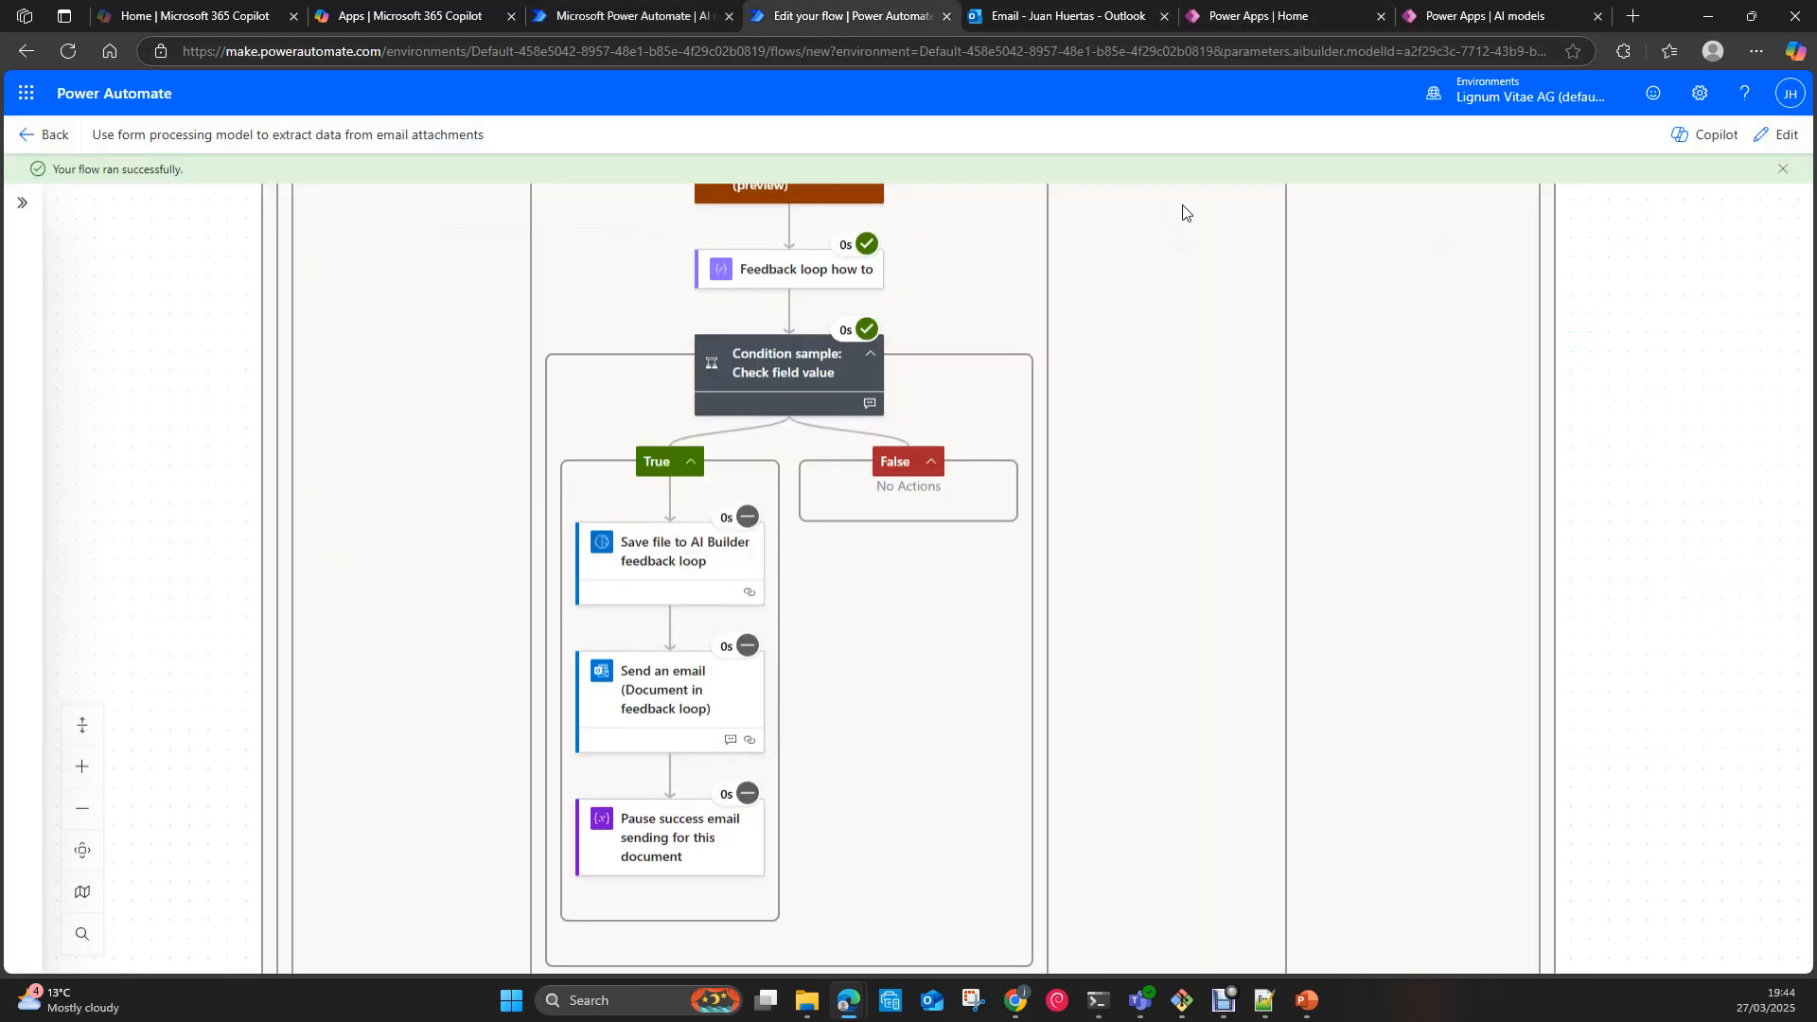
{"action": "left_click", "coordinate": [1037, 28]}
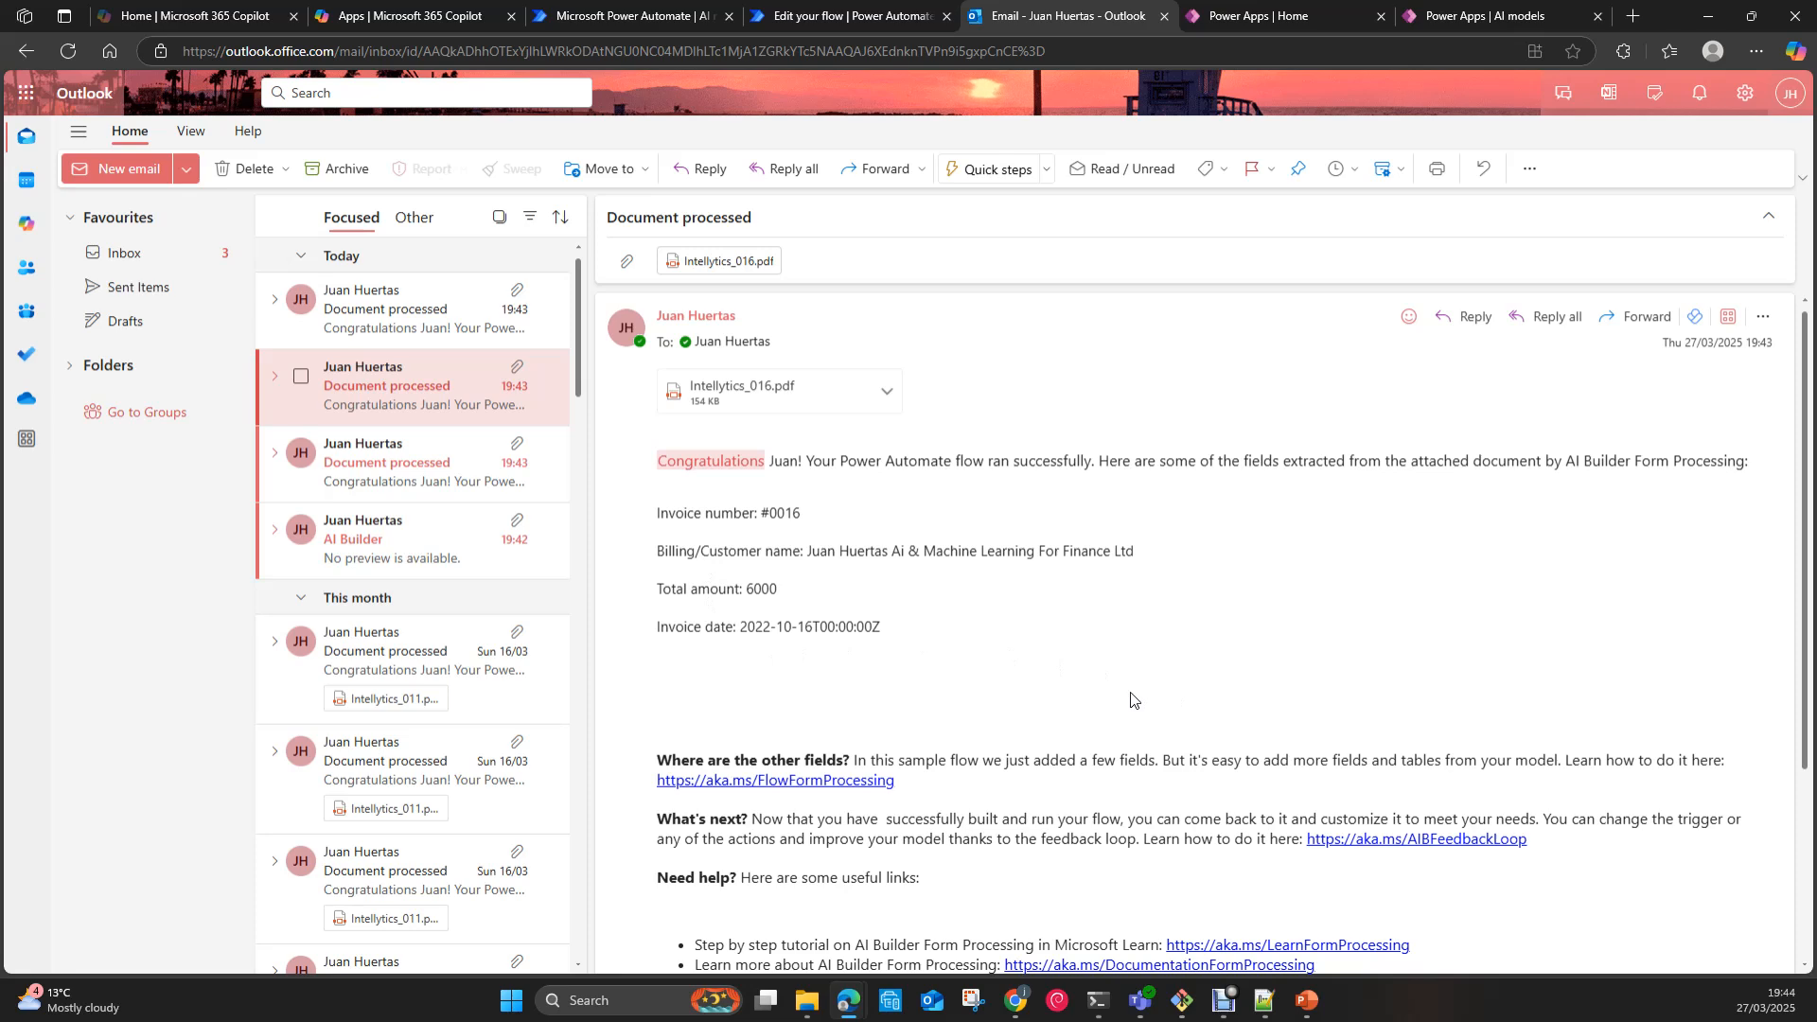
{"action": "left_click", "coordinate": [844, 20]}
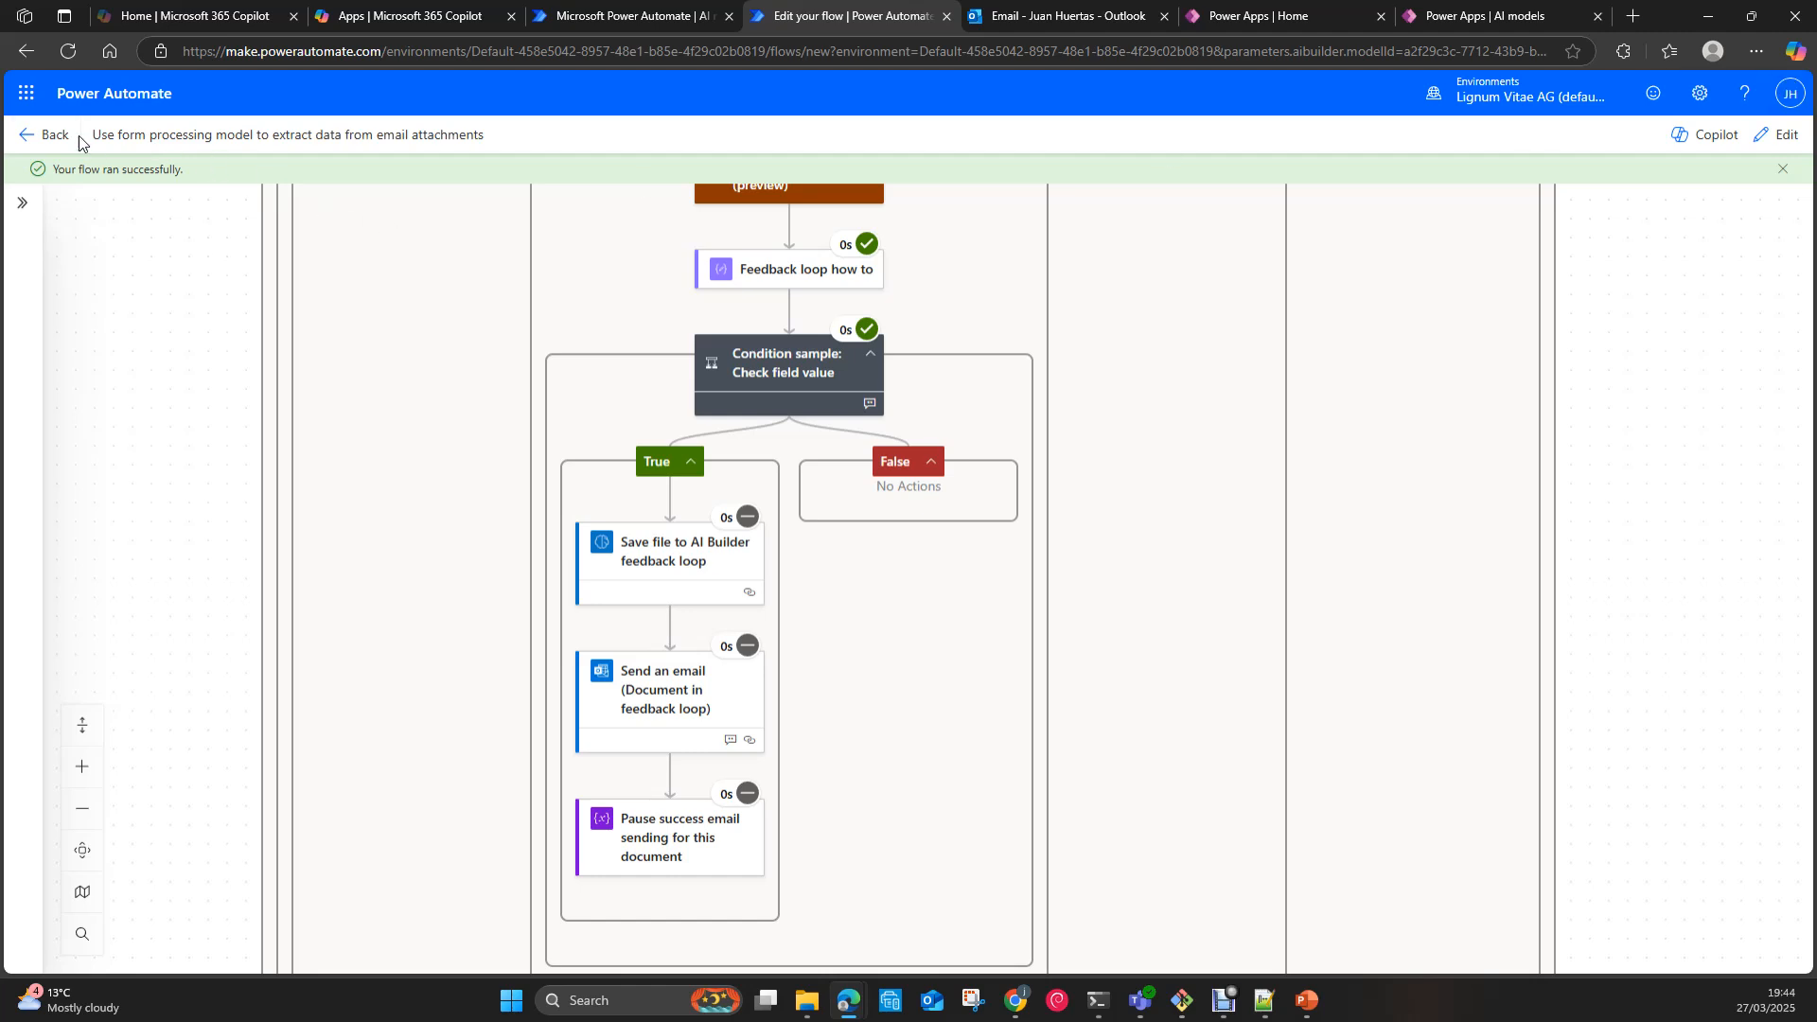
Step: Use the AI hub model "Document Processing 27/03/2025, 19:23:11" to build an intelligent app, and close the two old Power Apps pages
{"action": "left_click", "coordinate": [36, 136]}
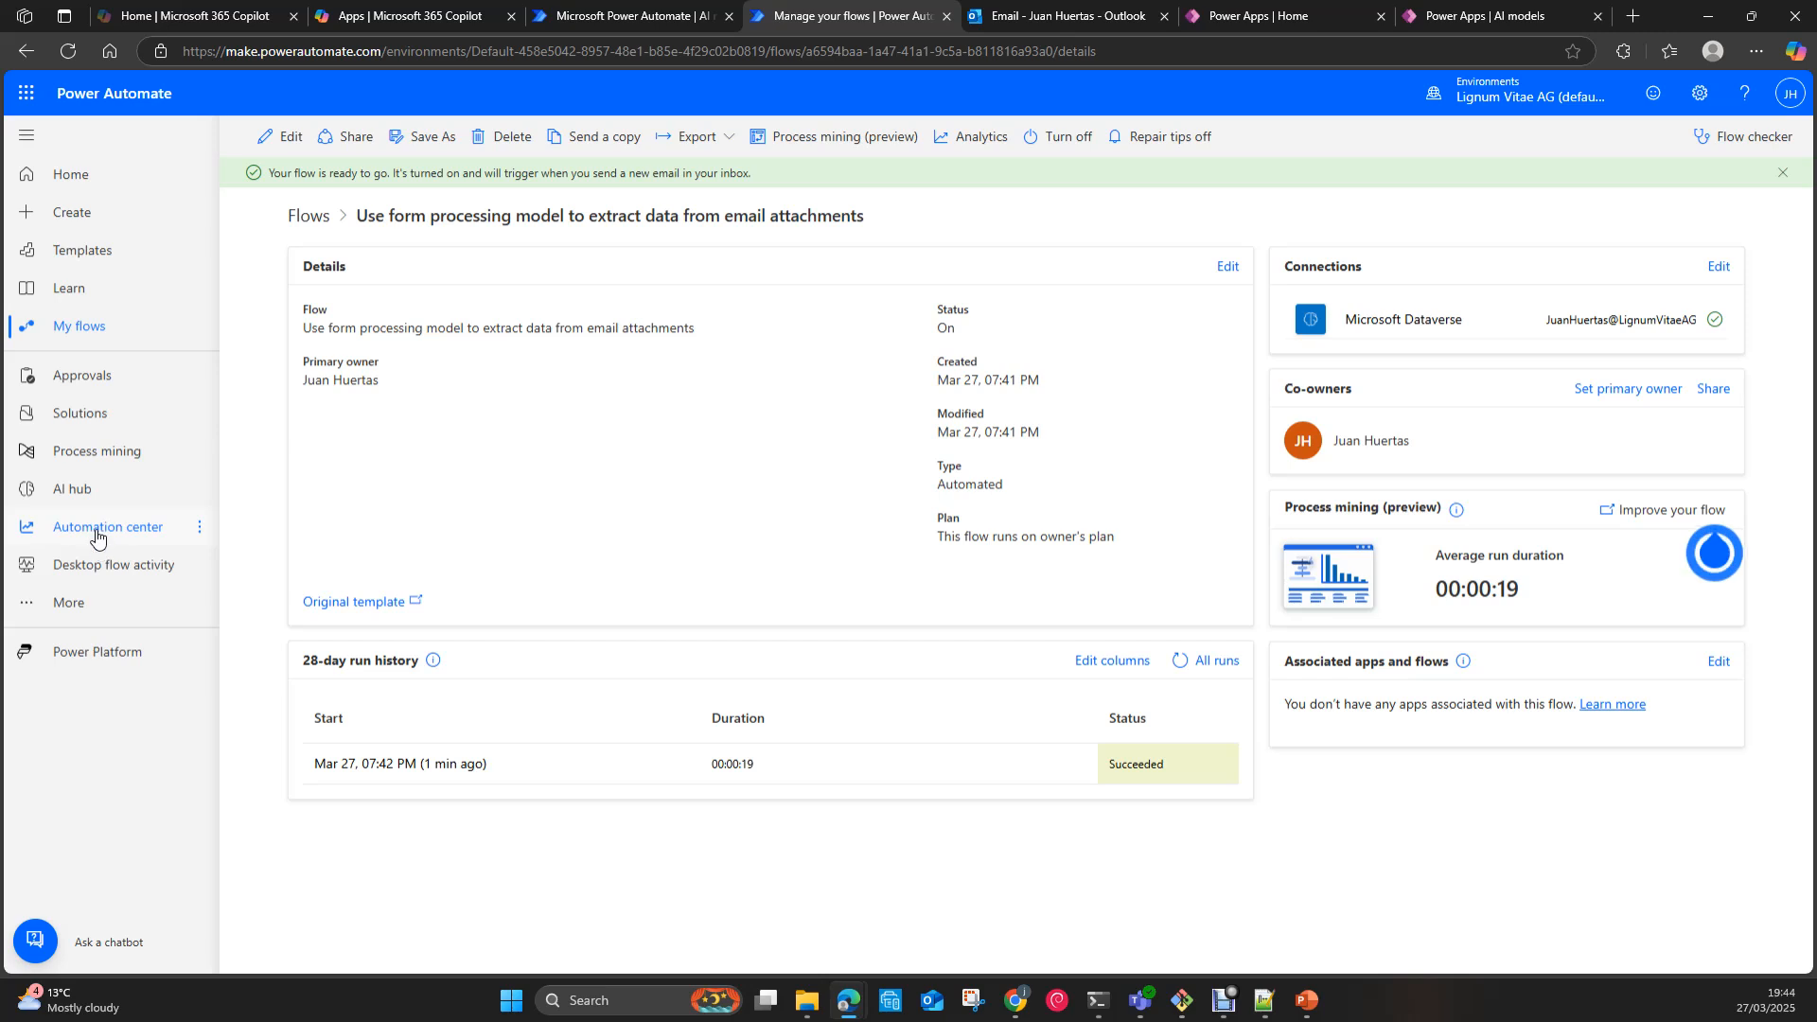
{"action": "left_click", "coordinate": [73, 490]}
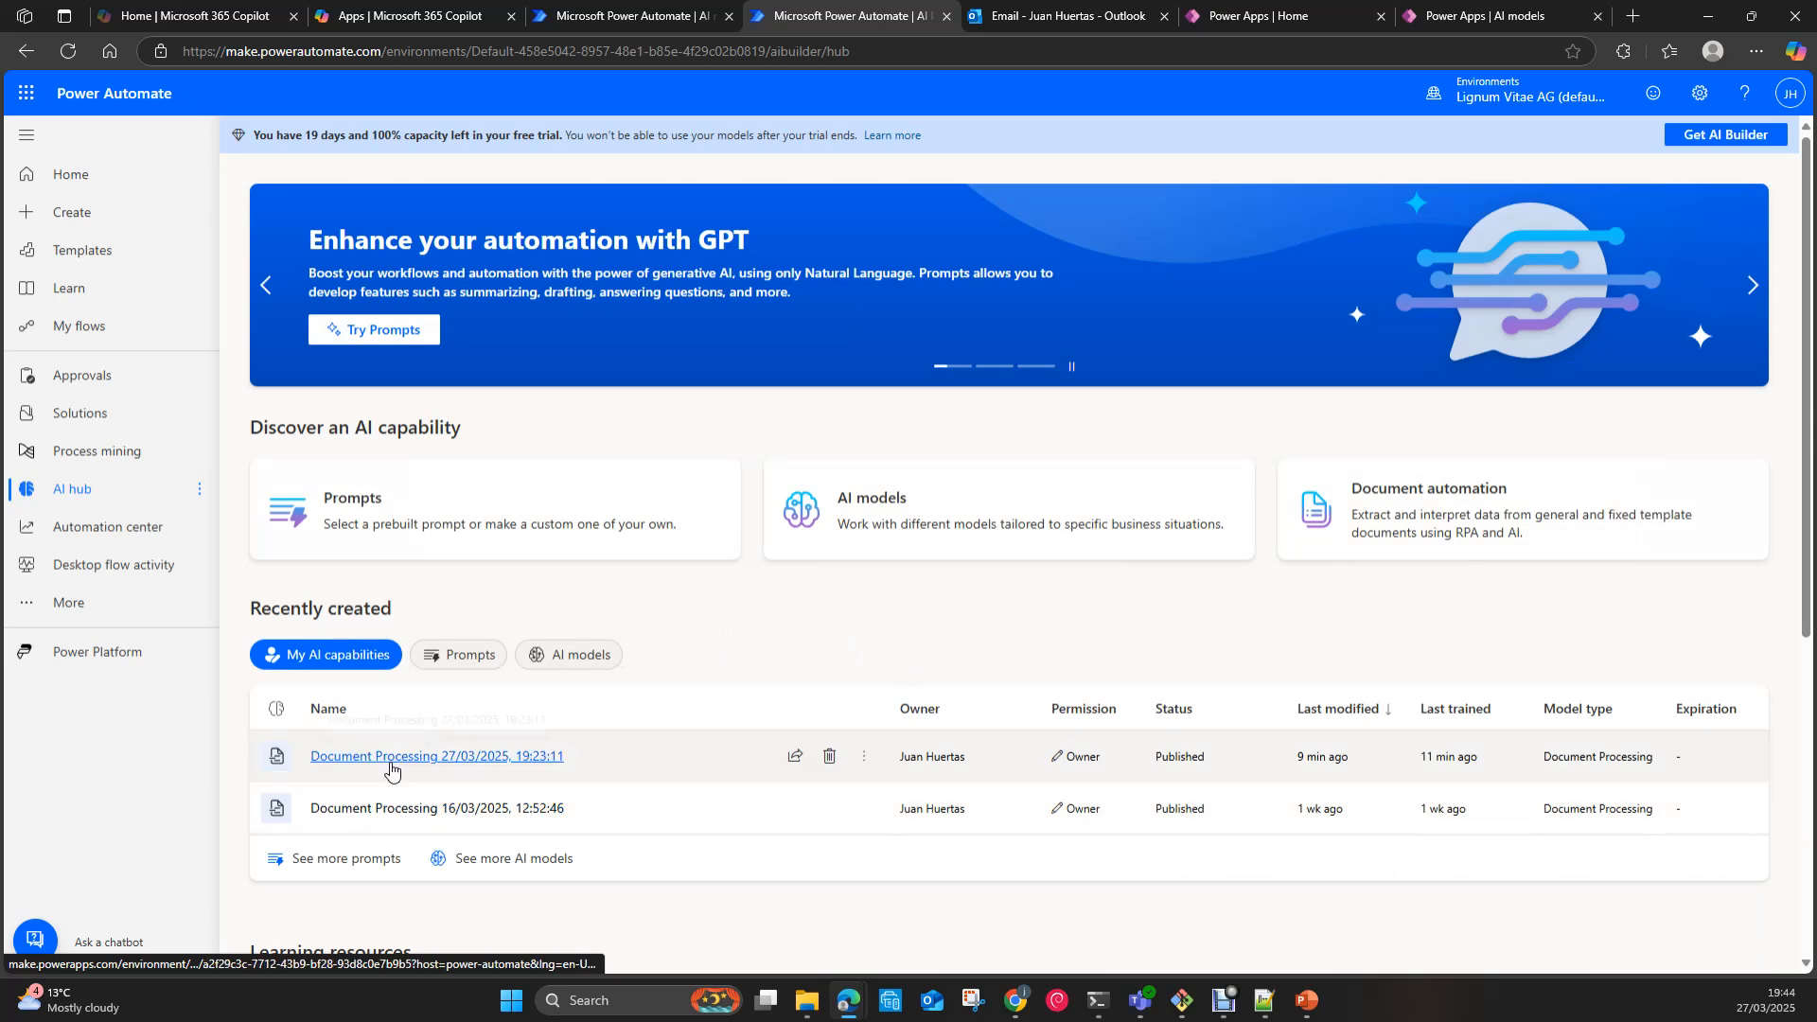
{"action": "left_click", "coordinate": [391, 757]}
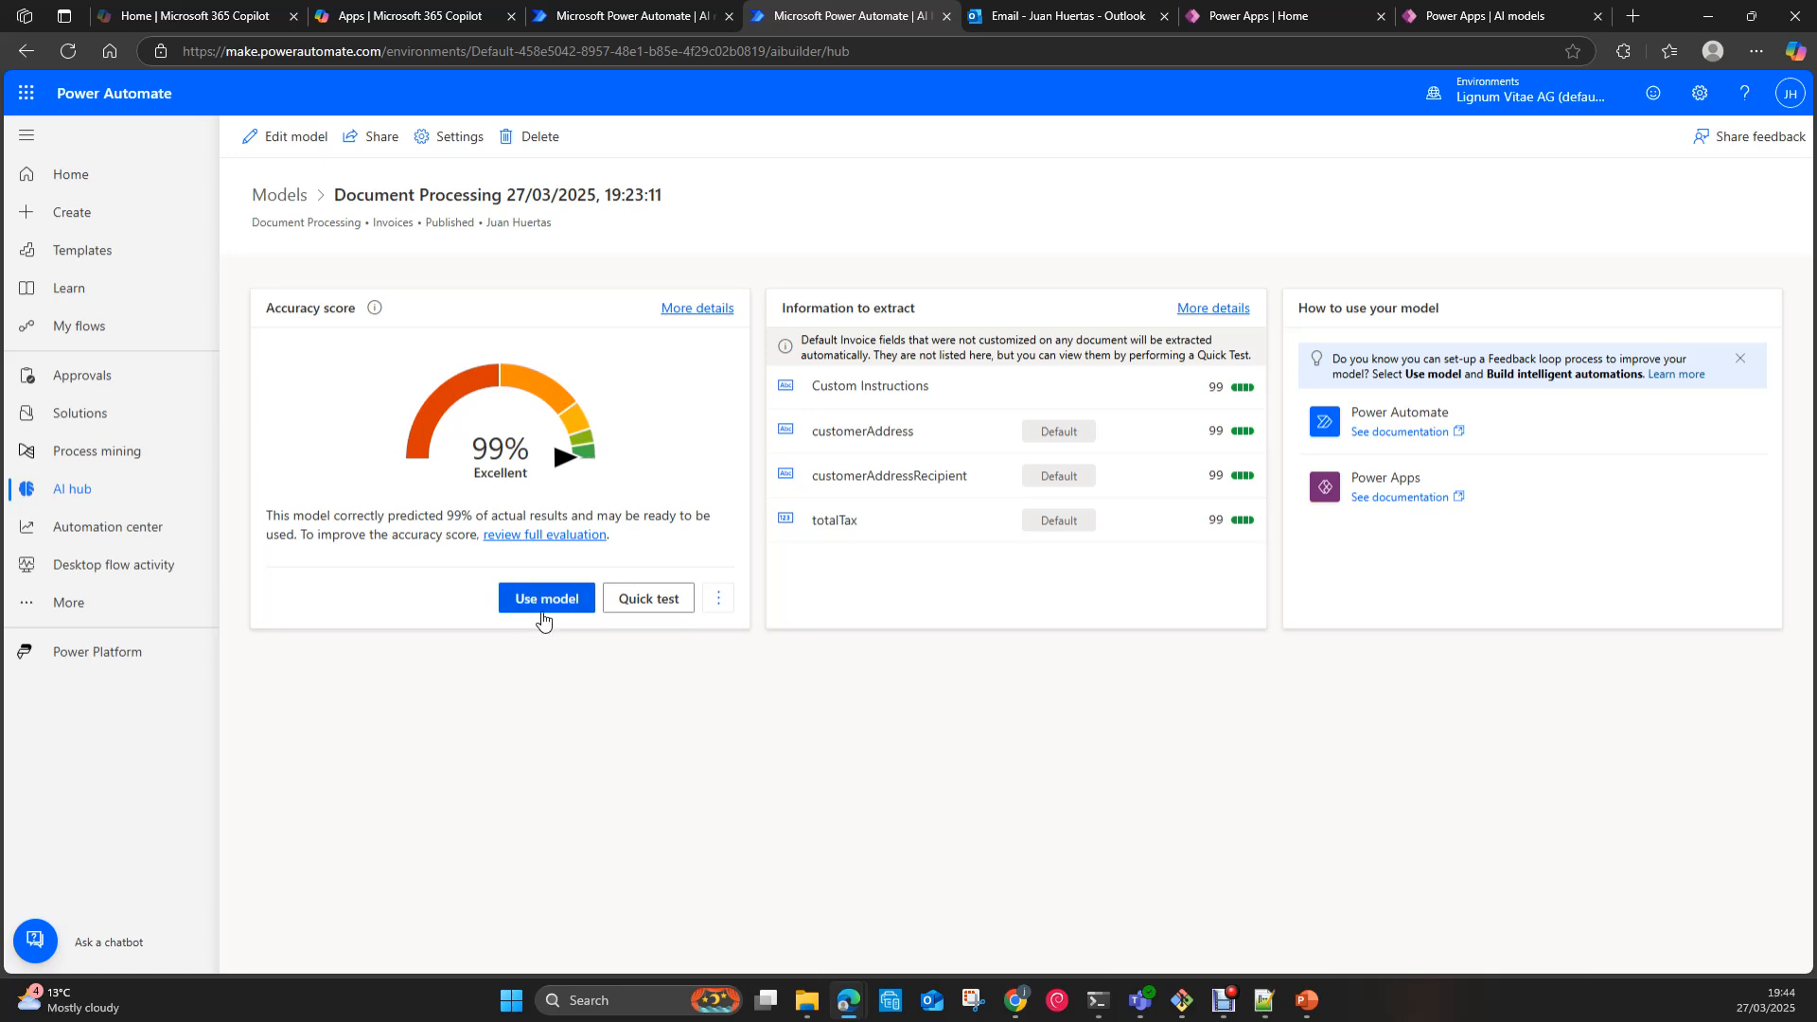
{"action": "left_click", "coordinate": [541, 604]}
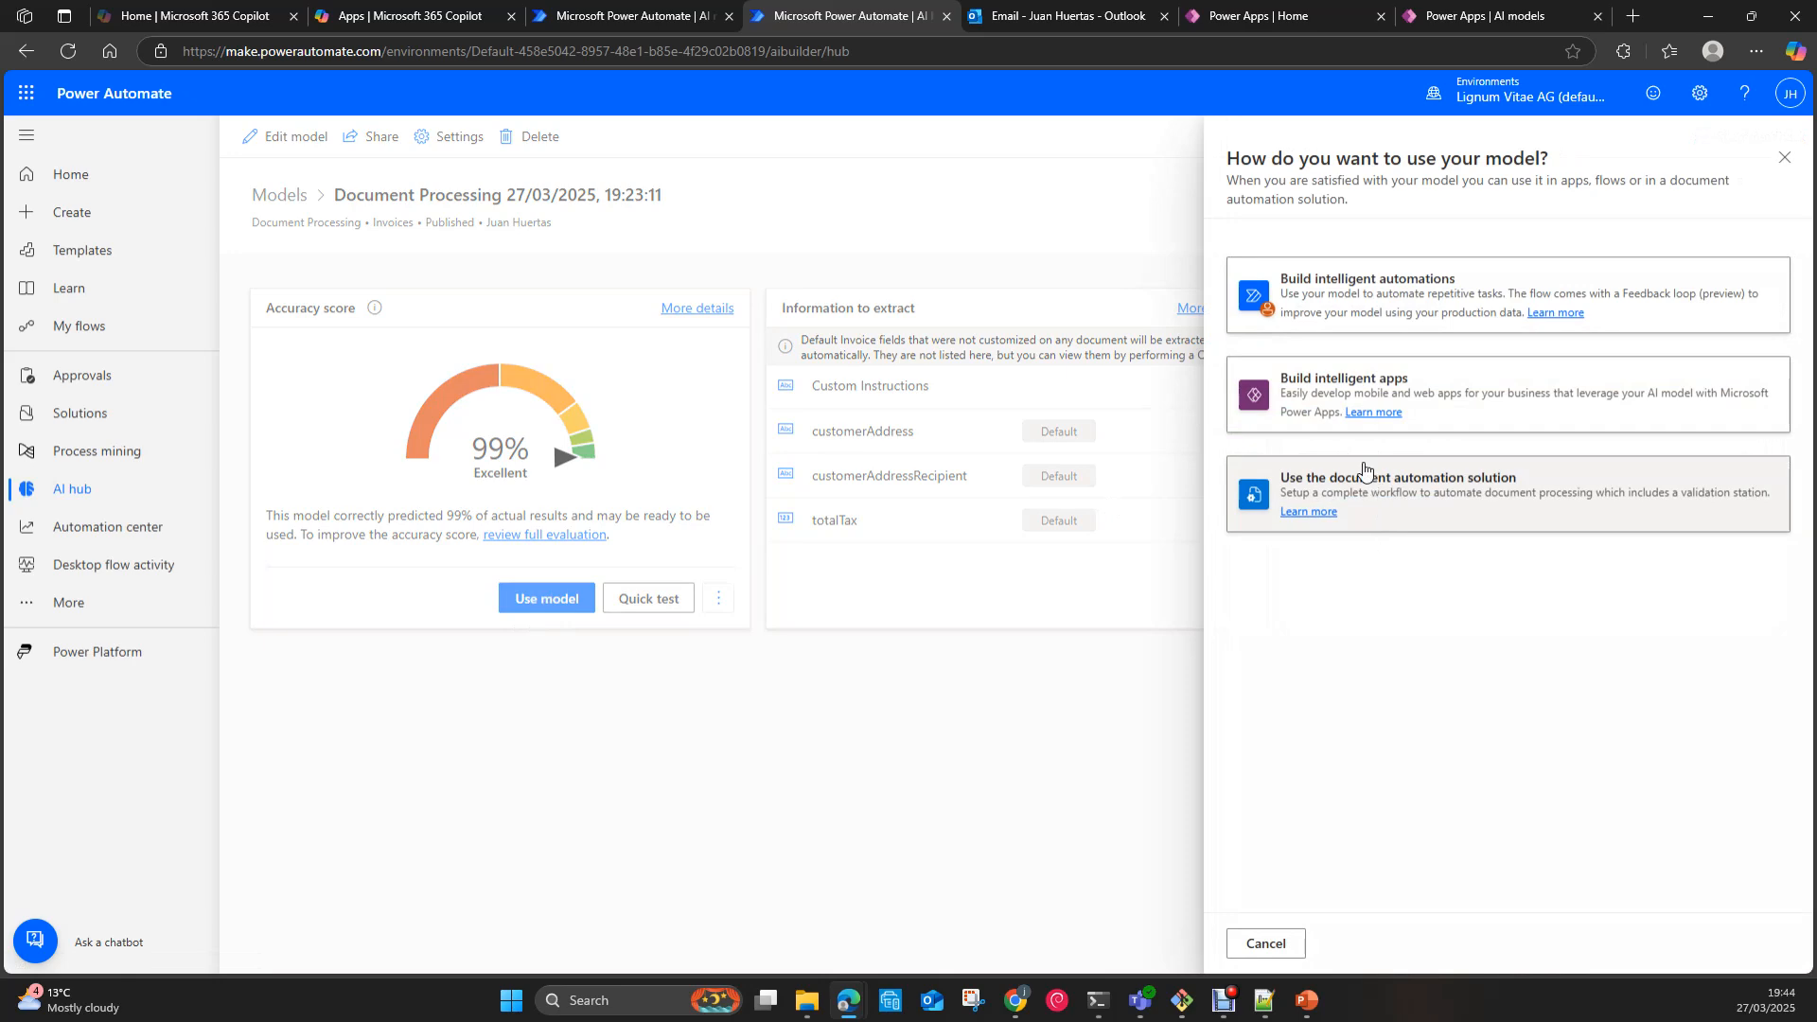
{"action": "left_click", "coordinate": [1446, 399]}
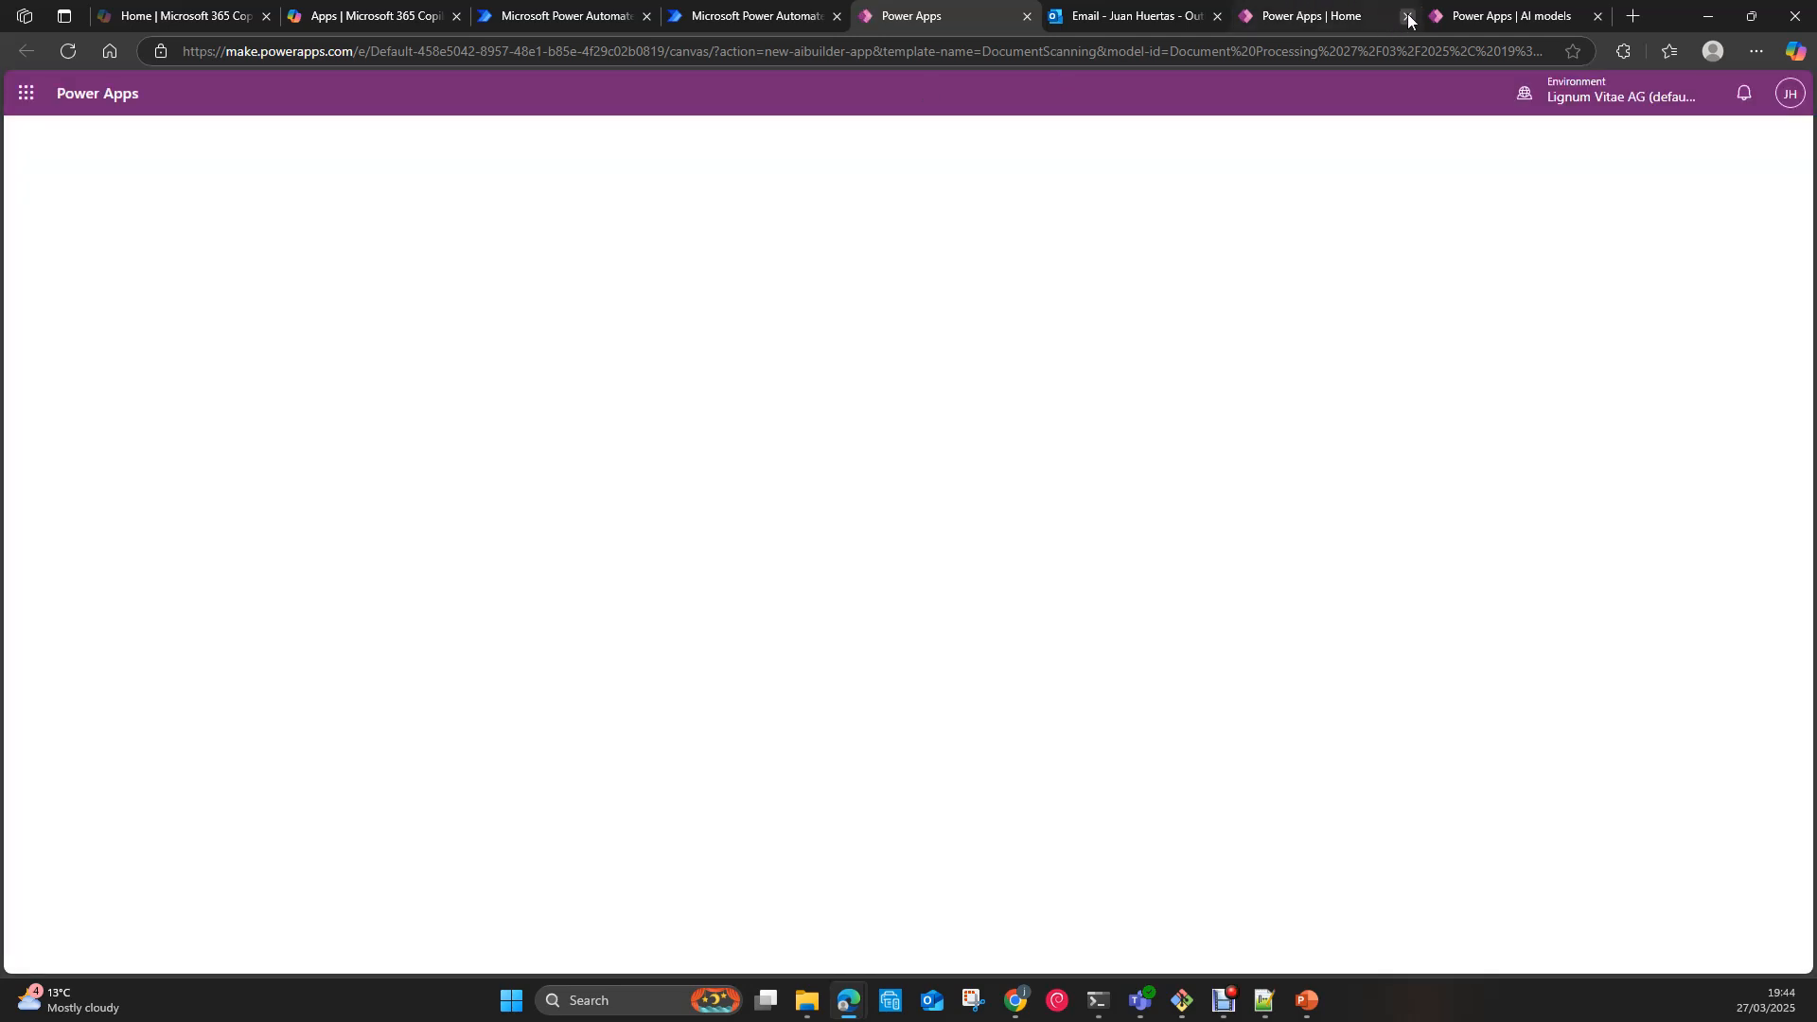
{"action": "left_click", "coordinate": [1407, 16]}
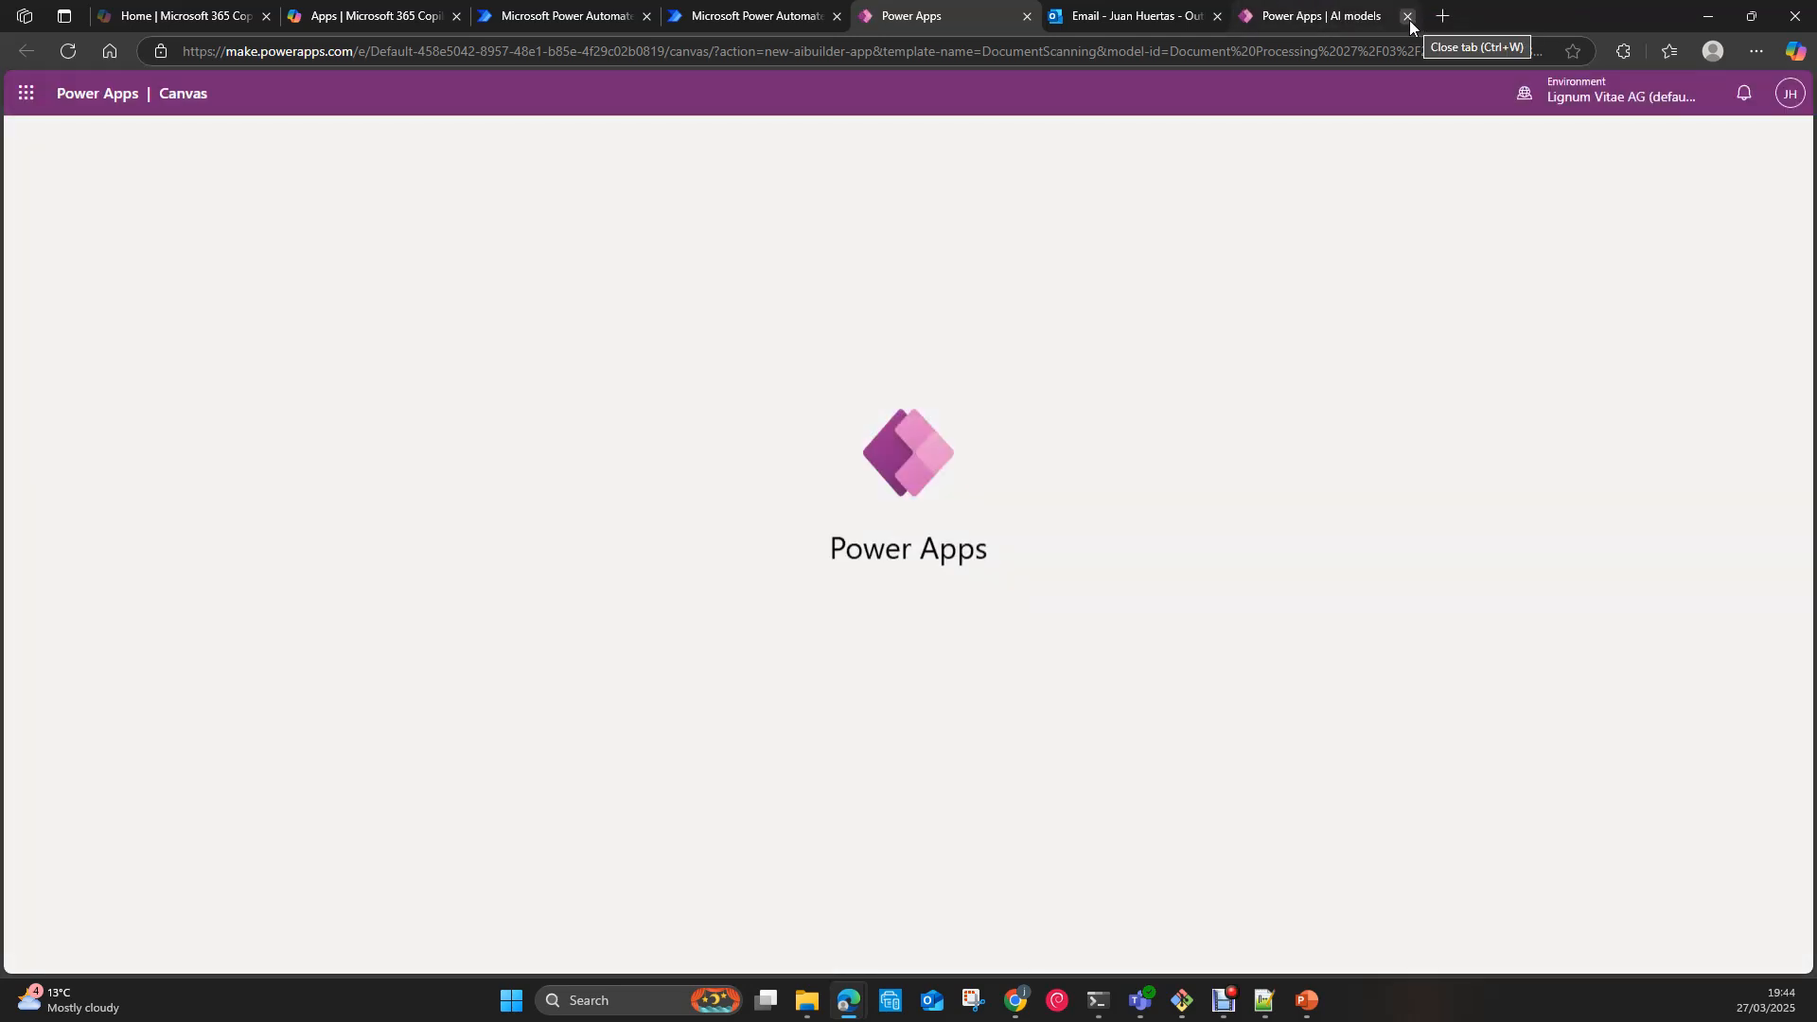
{"action": "left_click", "coordinate": [1407, 17]}
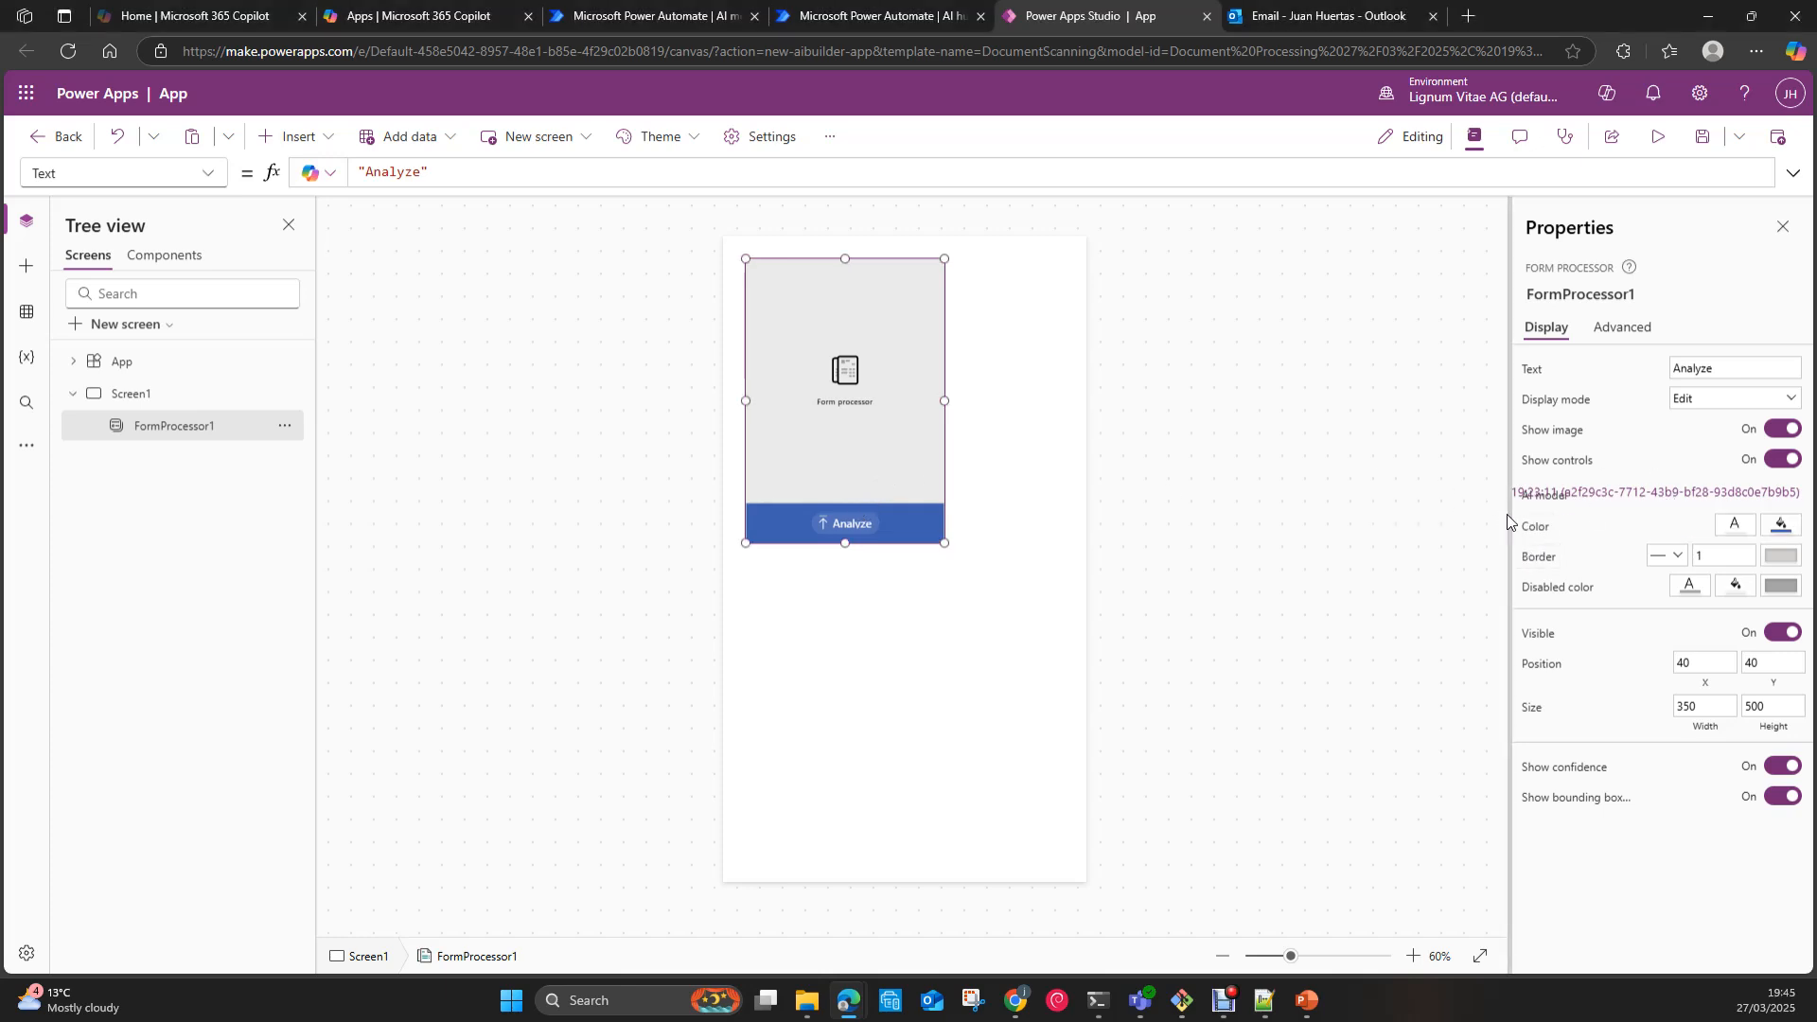
{"action": "left_click_drag", "start_coordinate": [1511, 518], "coordinate": [1314, 549]}
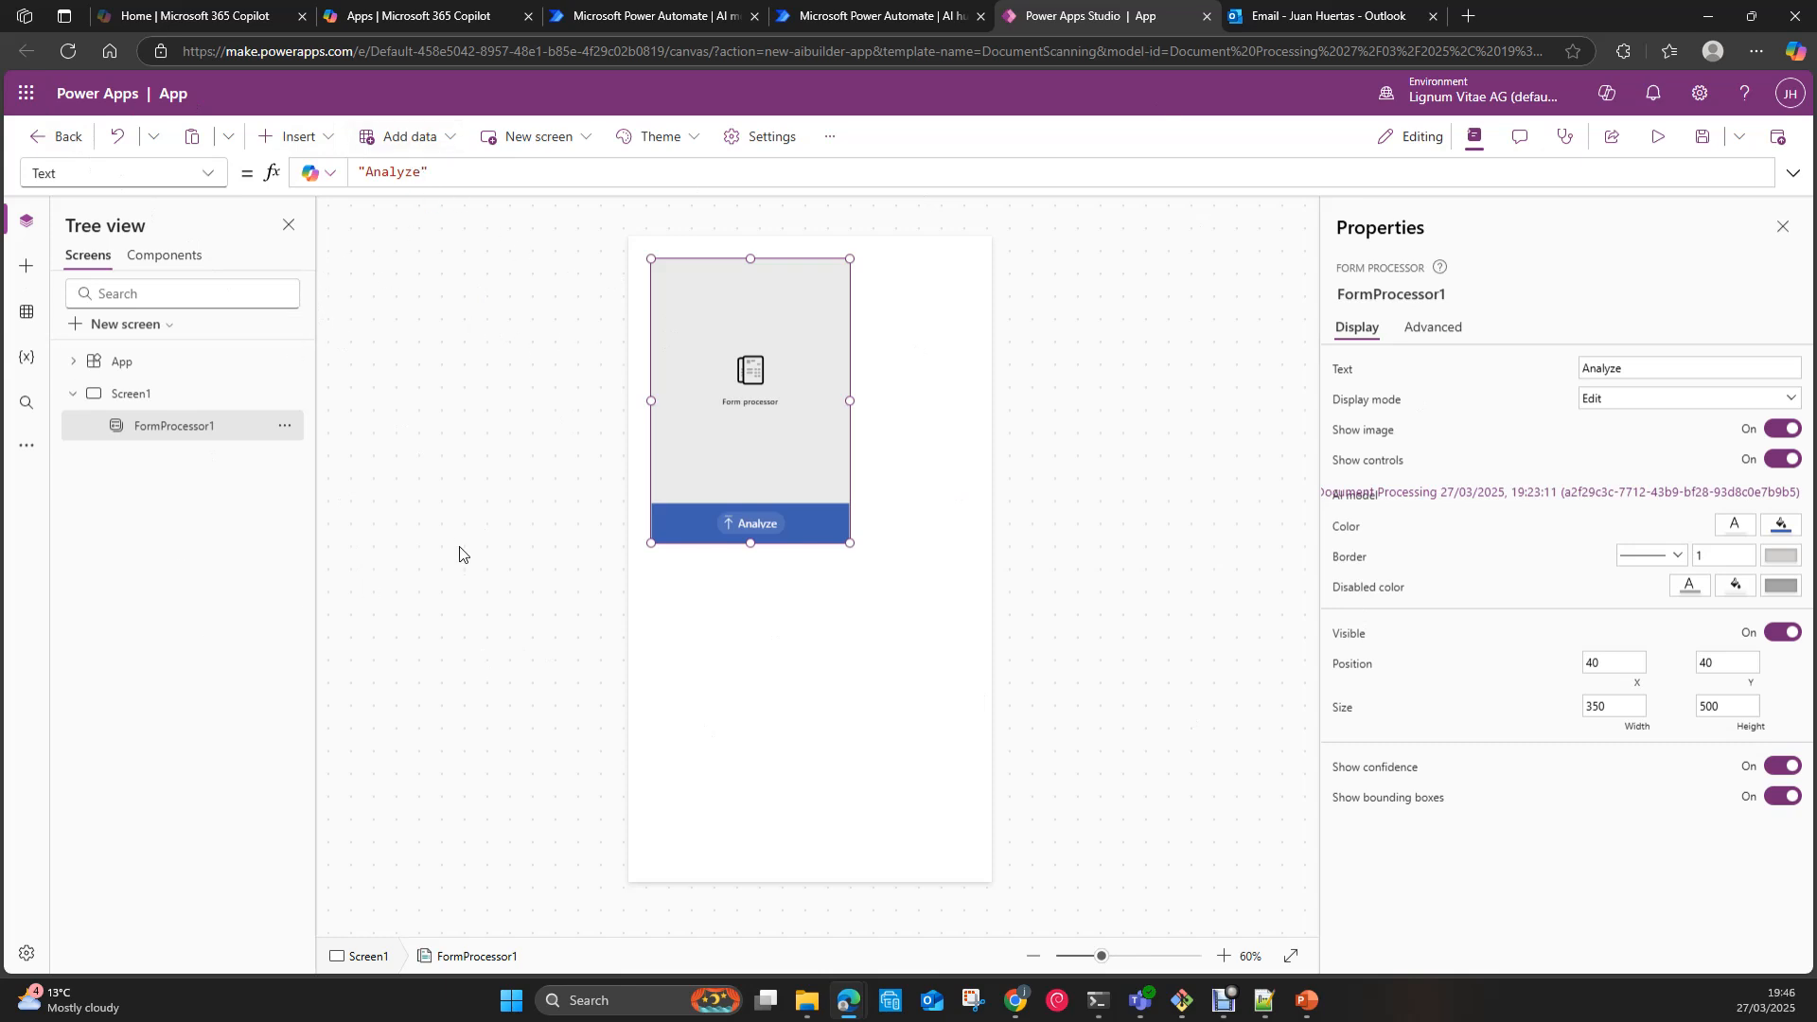
Step: Insert a text label on Screen1 and set its Text formula to FormProcessor1.Fields.invoiceId
{"action": "left_click", "coordinate": [329, 144]}
{"action": "left_click", "coordinate": [332, 256]}
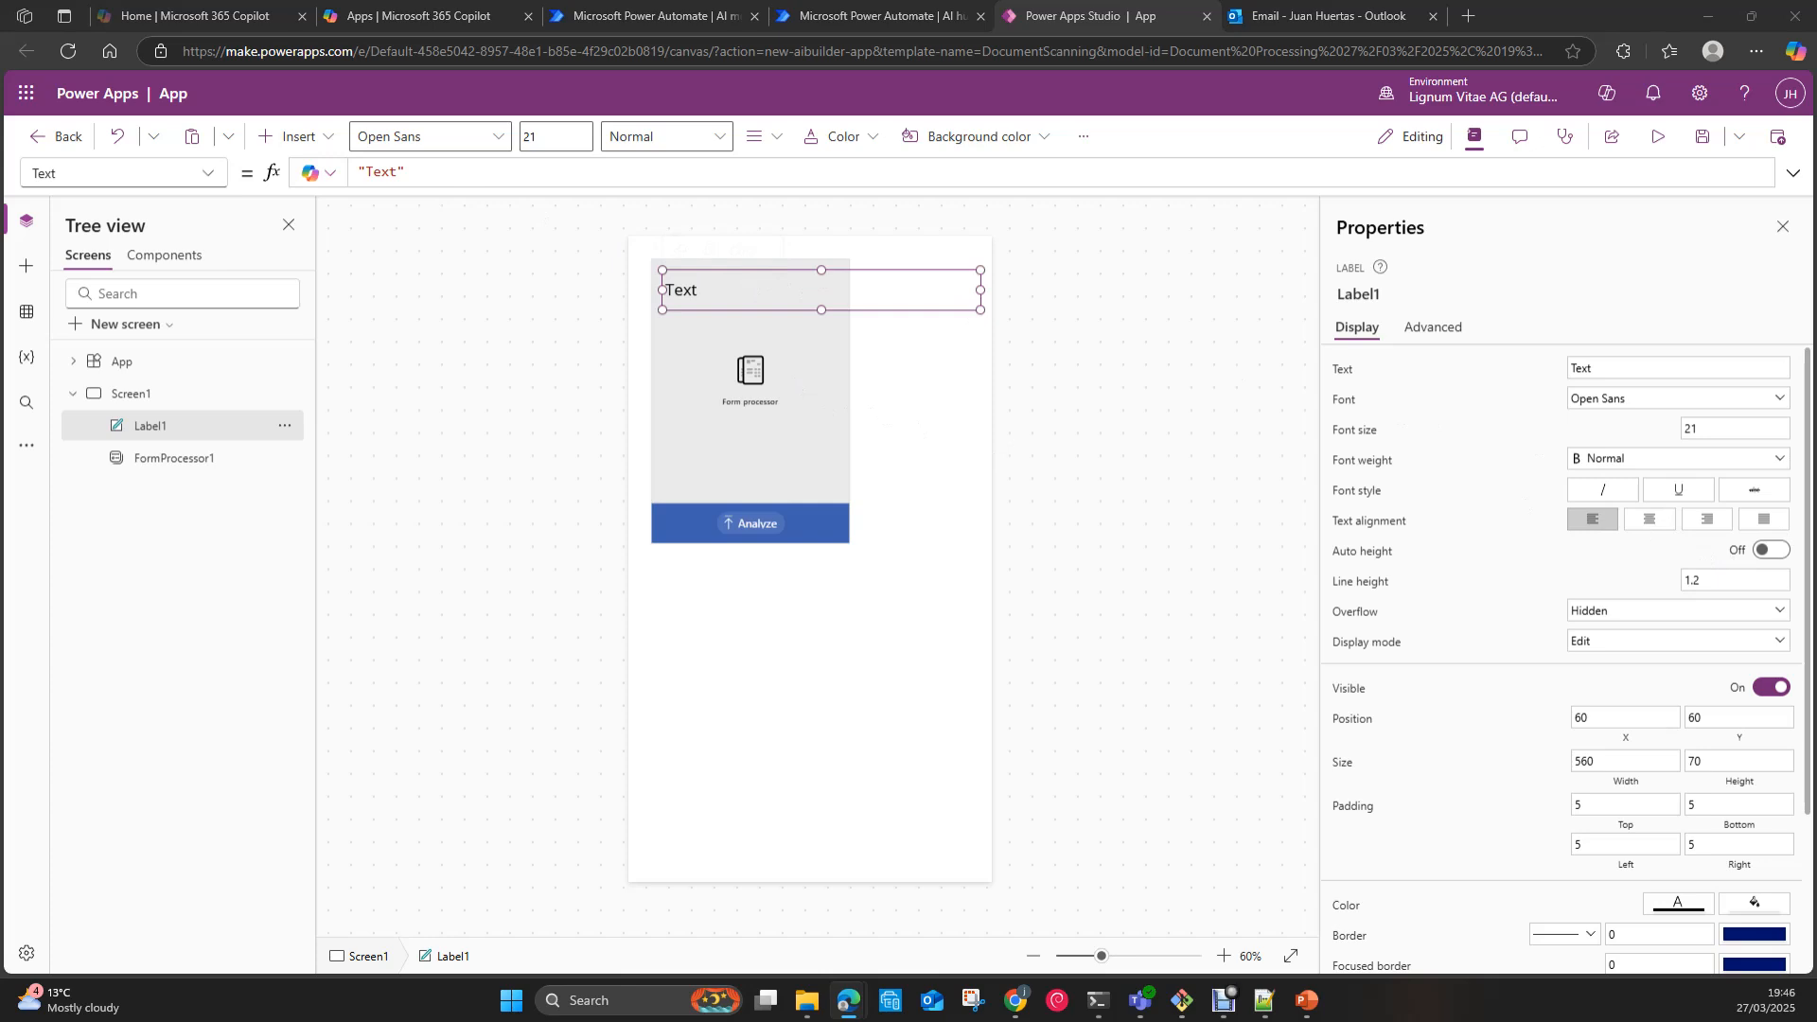
{"action": "left_click", "coordinate": [379, 163]}
{"action": "left_click_drag", "start_coordinate": [380, 162], "coordinate": [359, 162]}
{"action": "type", "text": "FormProcessor1.Fields."}
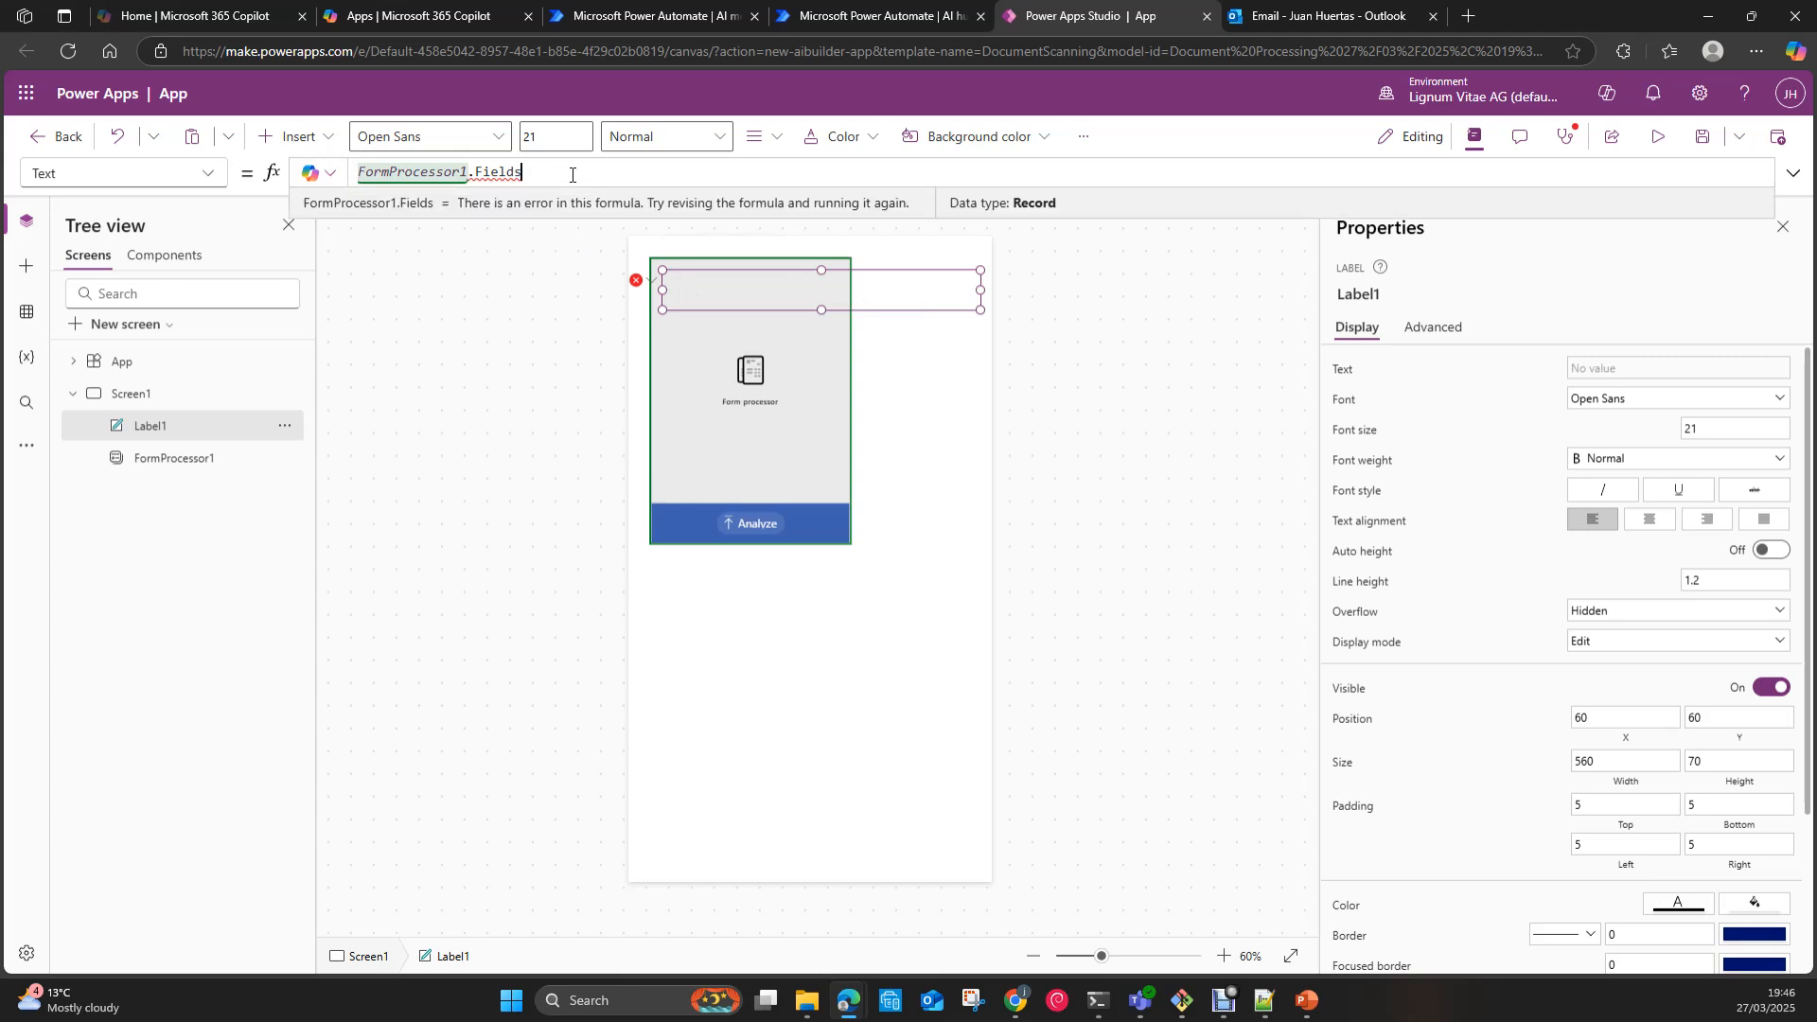
{"action": "type", "text": "."}
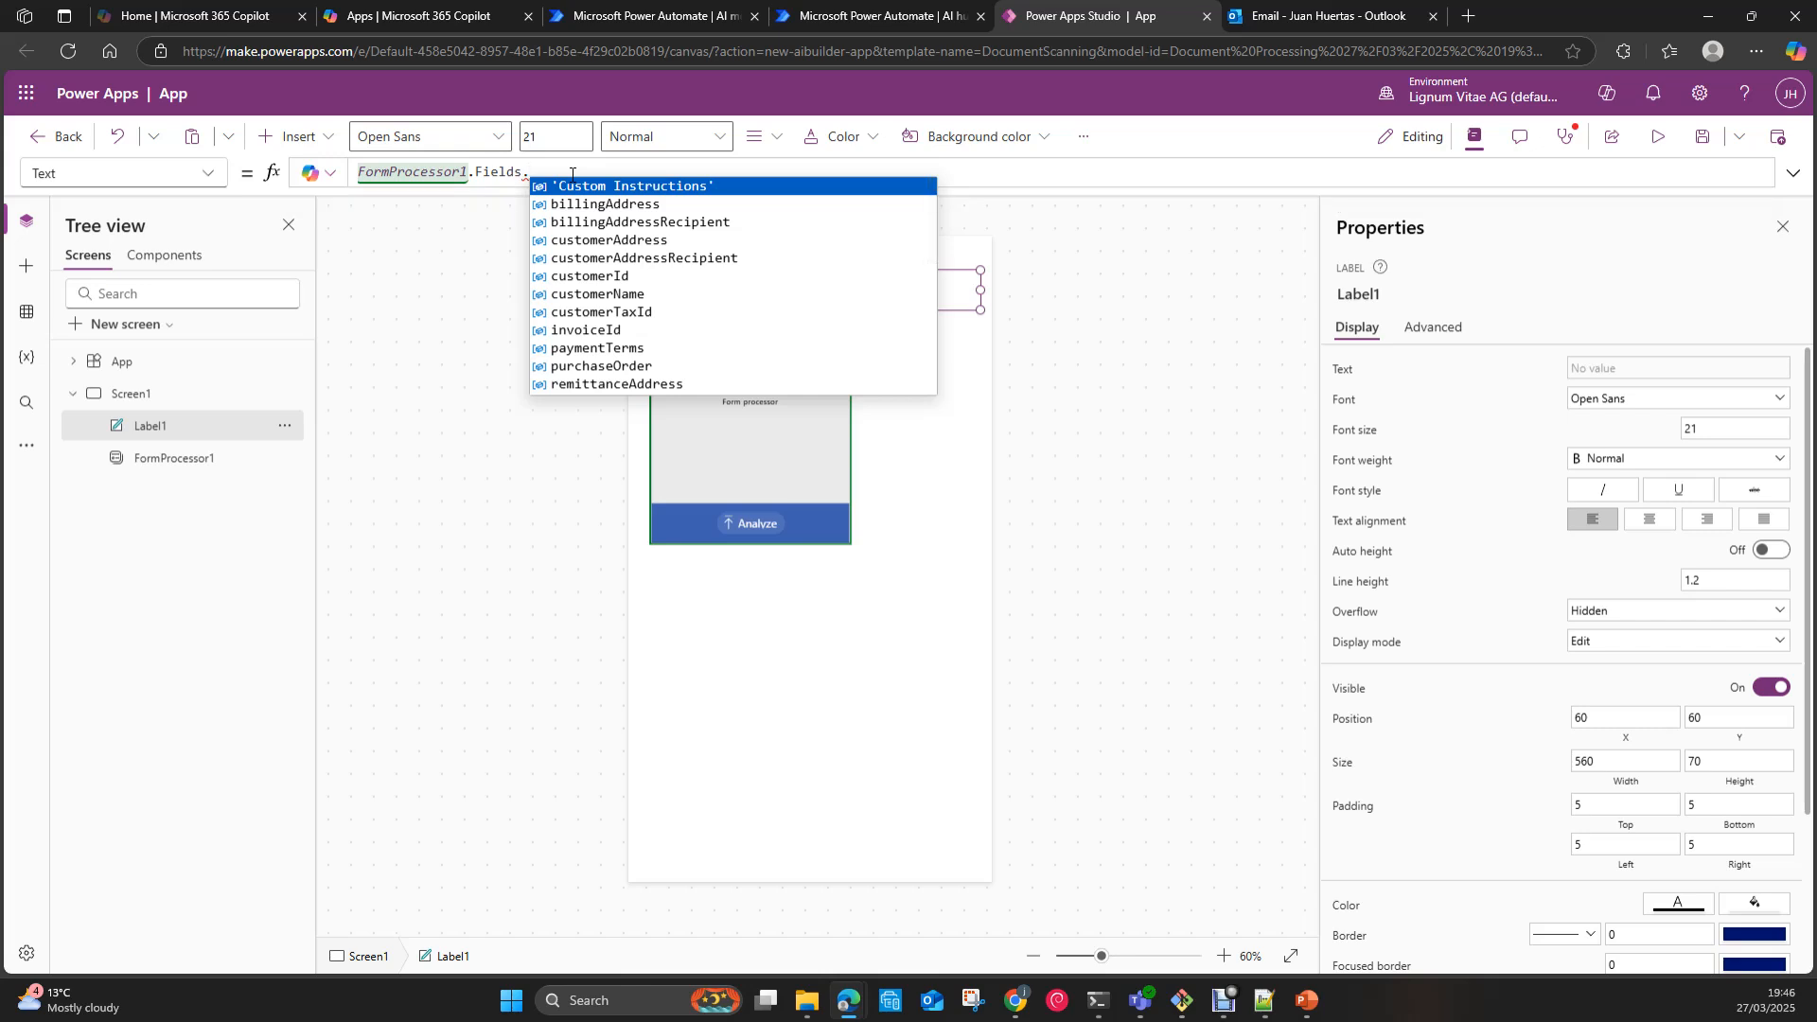
{"action": "scroll", "coordinate": [670, 284], "scroll_direction": "down", "scroll_amount": 2}
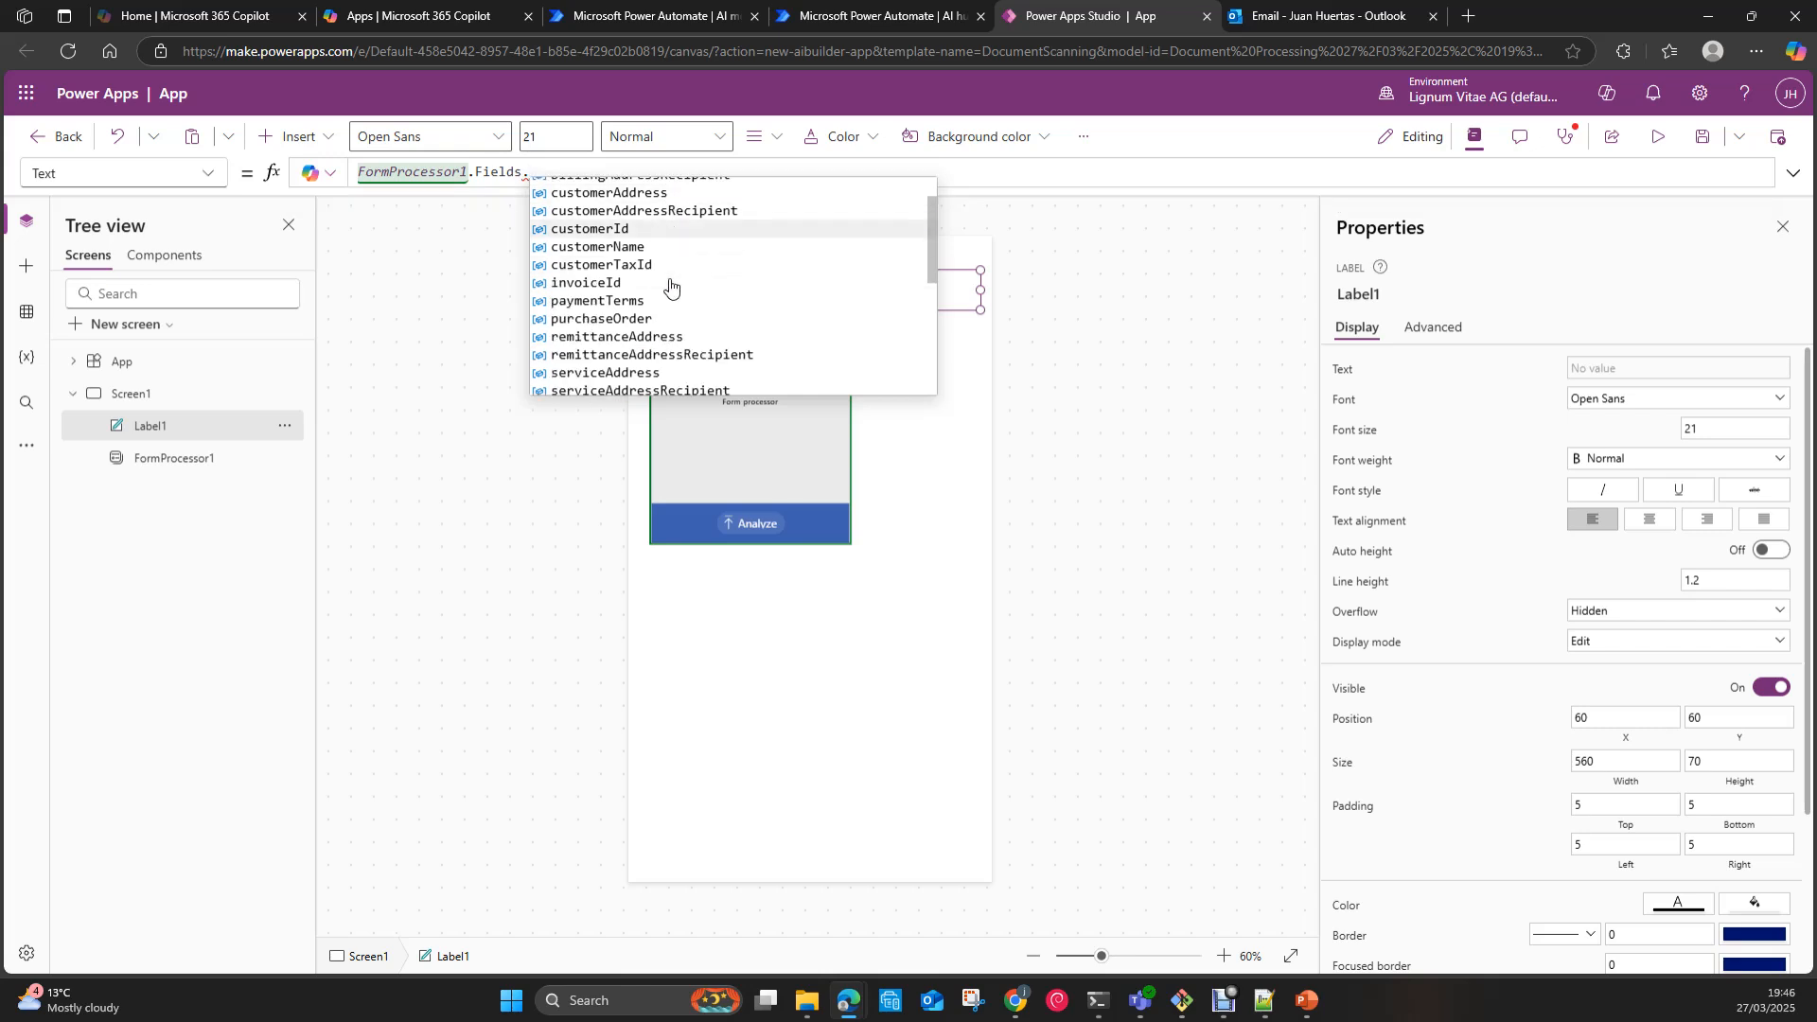
{"action": "scroll", "coordinate": [673, 288], "scroll_direction": "down", "scroll_amount": 2}
{"action": "scroll", "coordinate": [675, 287], "scroll_direction": "up", "scroll_amount": 4}
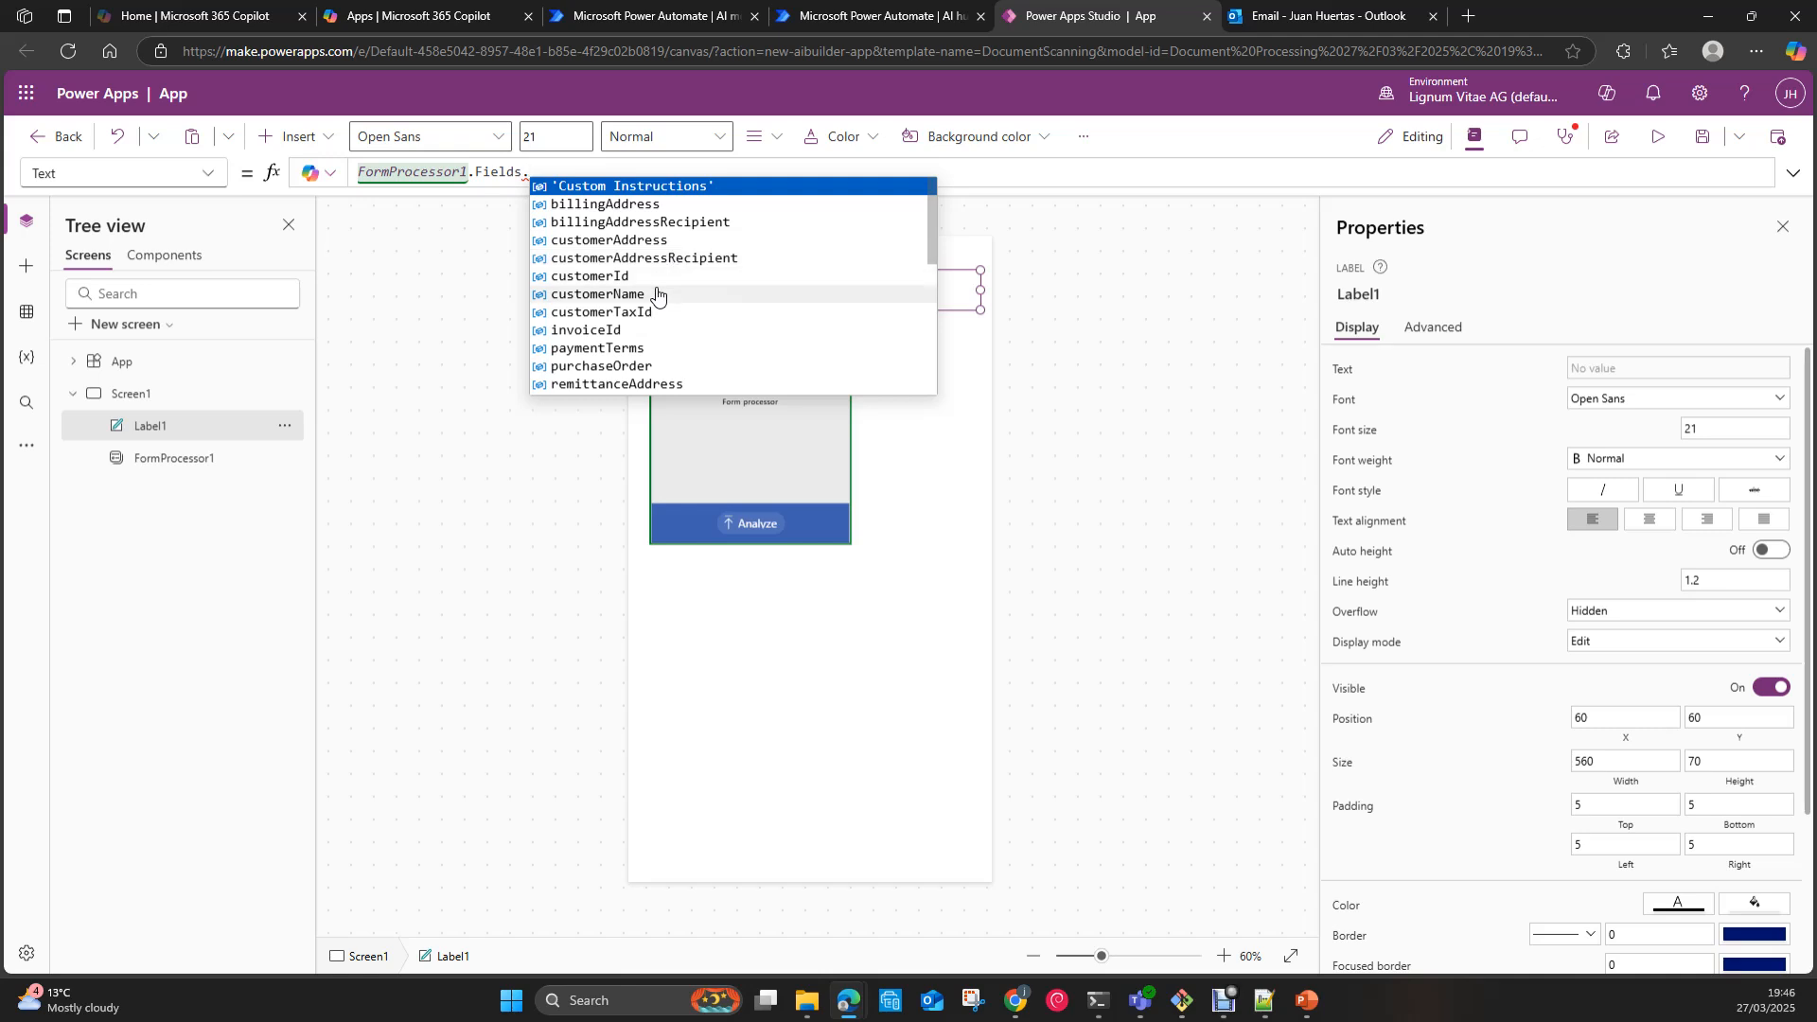
{"action": "scroll", "coordinate": [658, 294], "scroll_direction": "down", "scroll_amount": 1}
{"action": "left_click", "coordinate": [647, 277]}
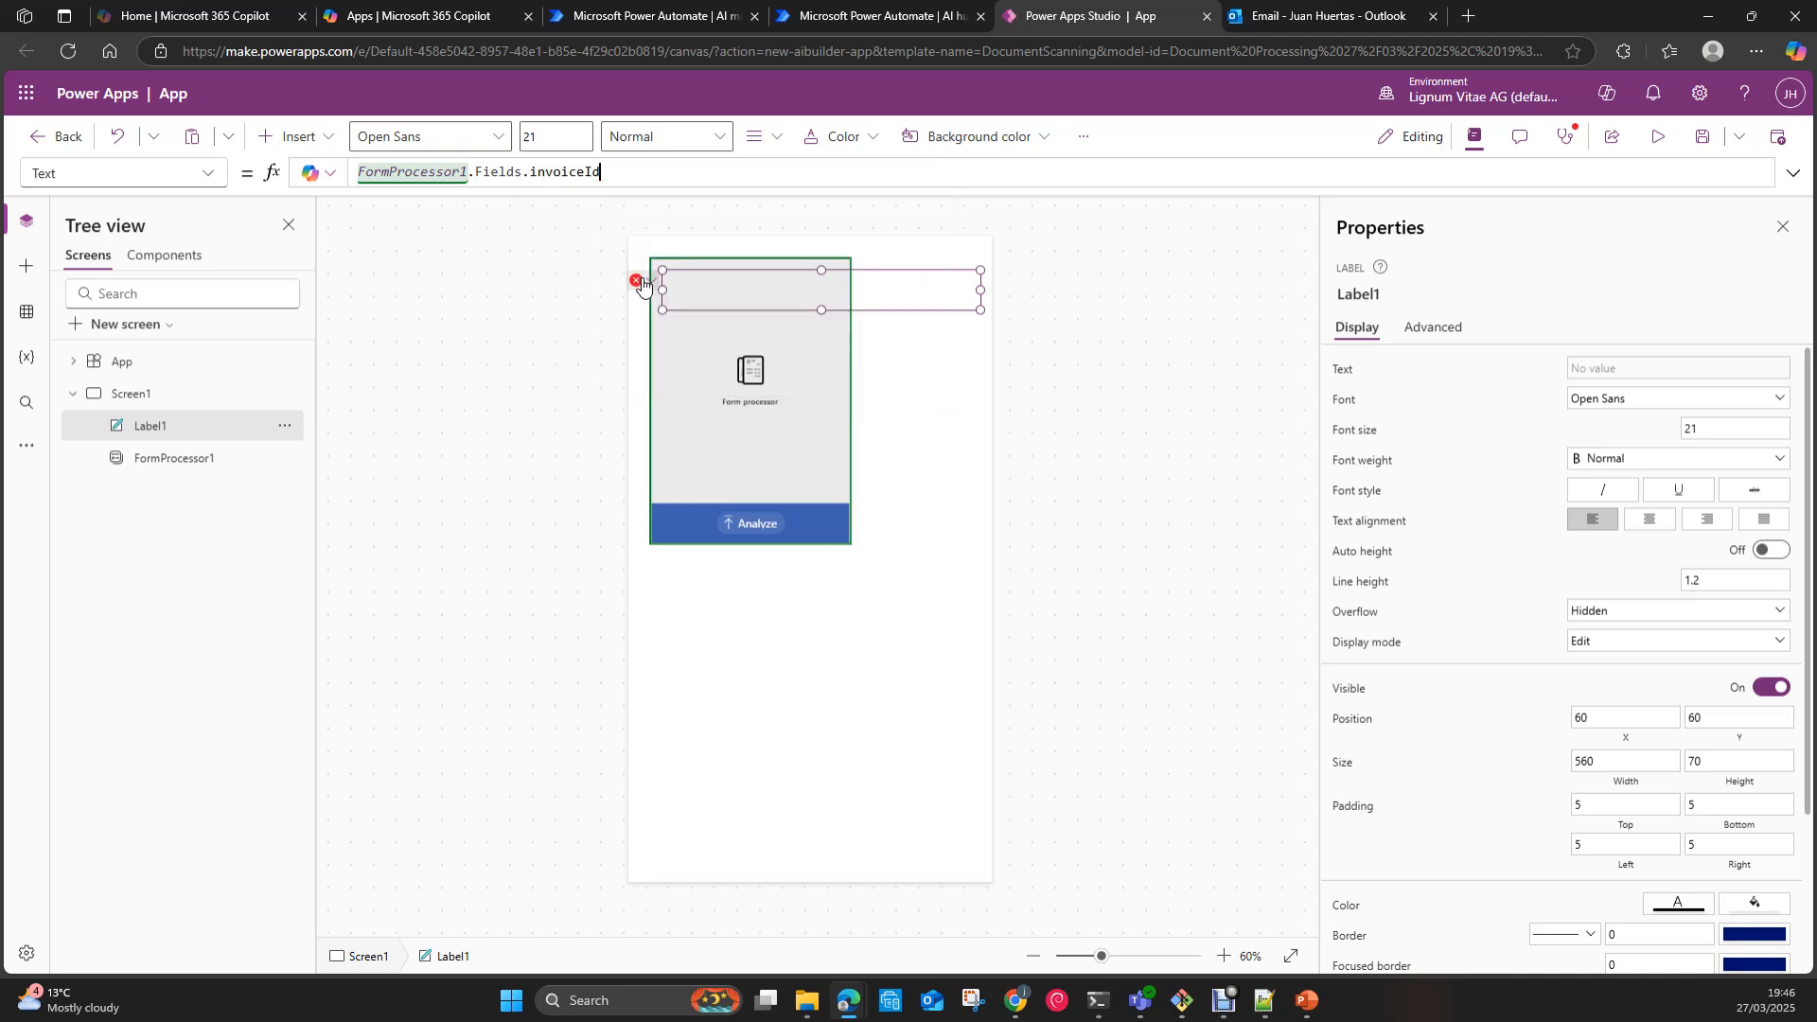
{"action": "left_click", "coordinate": [945, 410]}
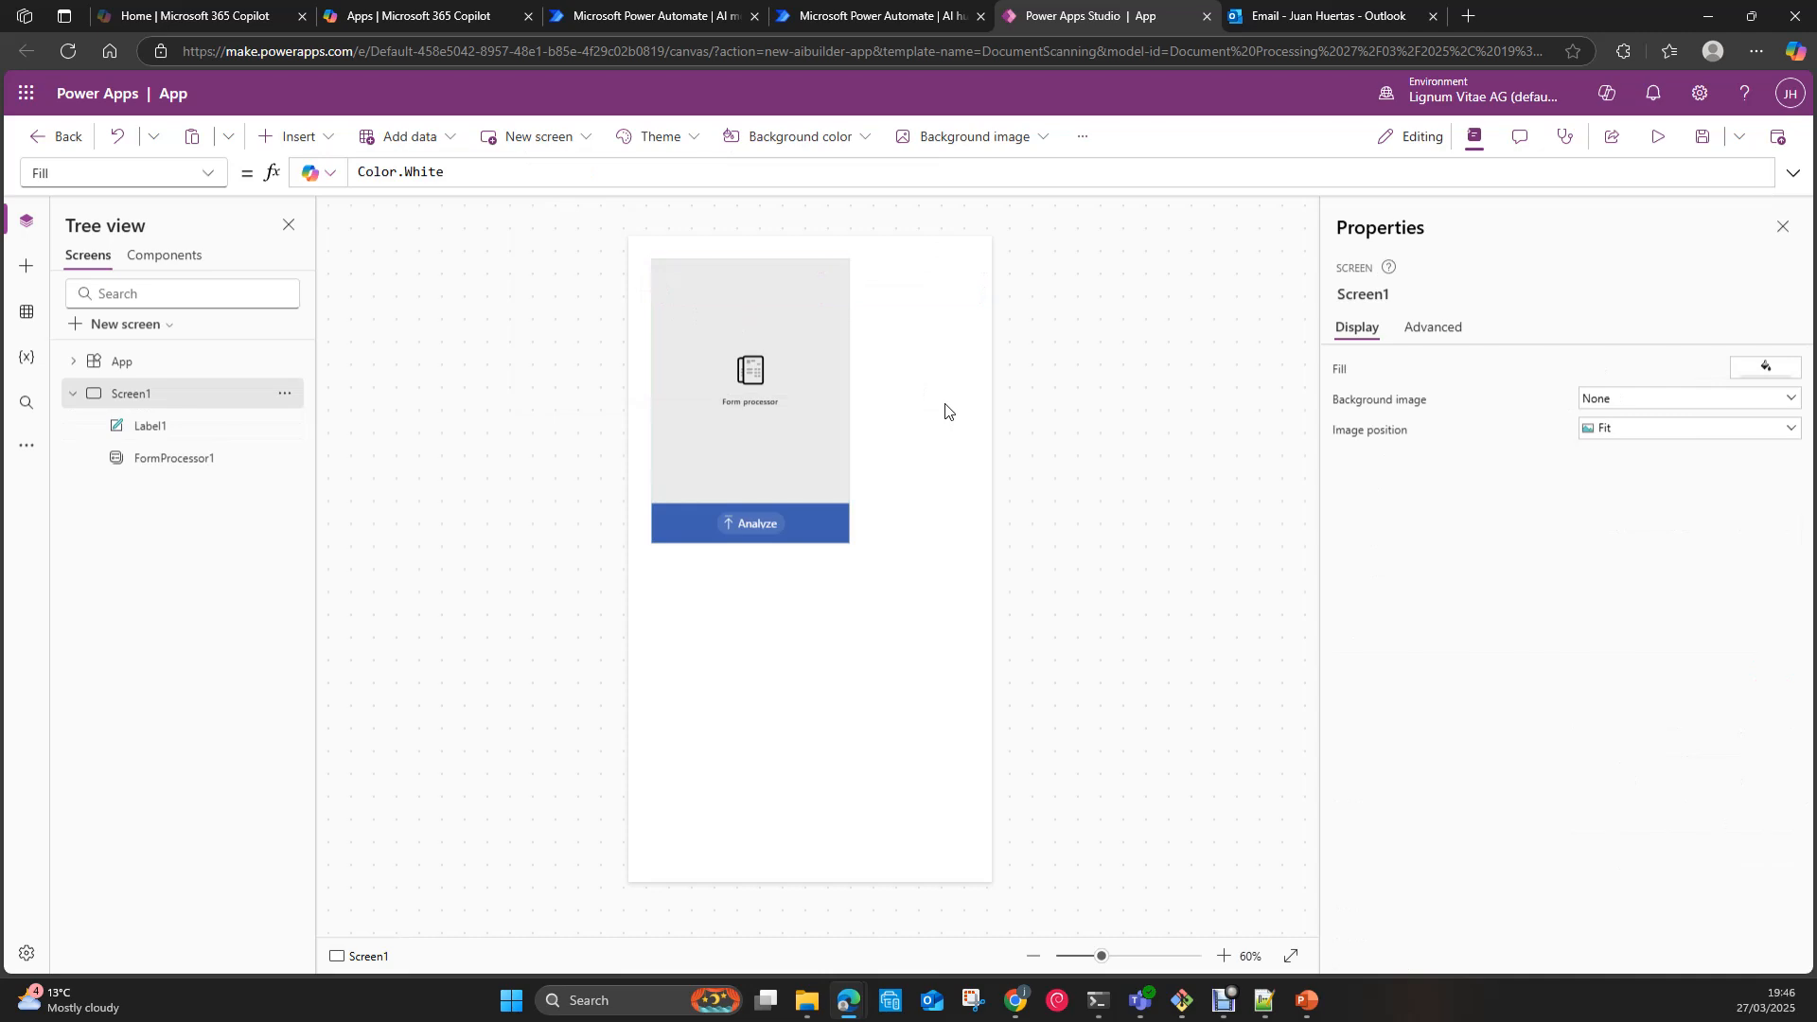
{"action": "left_click", "coordinate": [793, 281]}
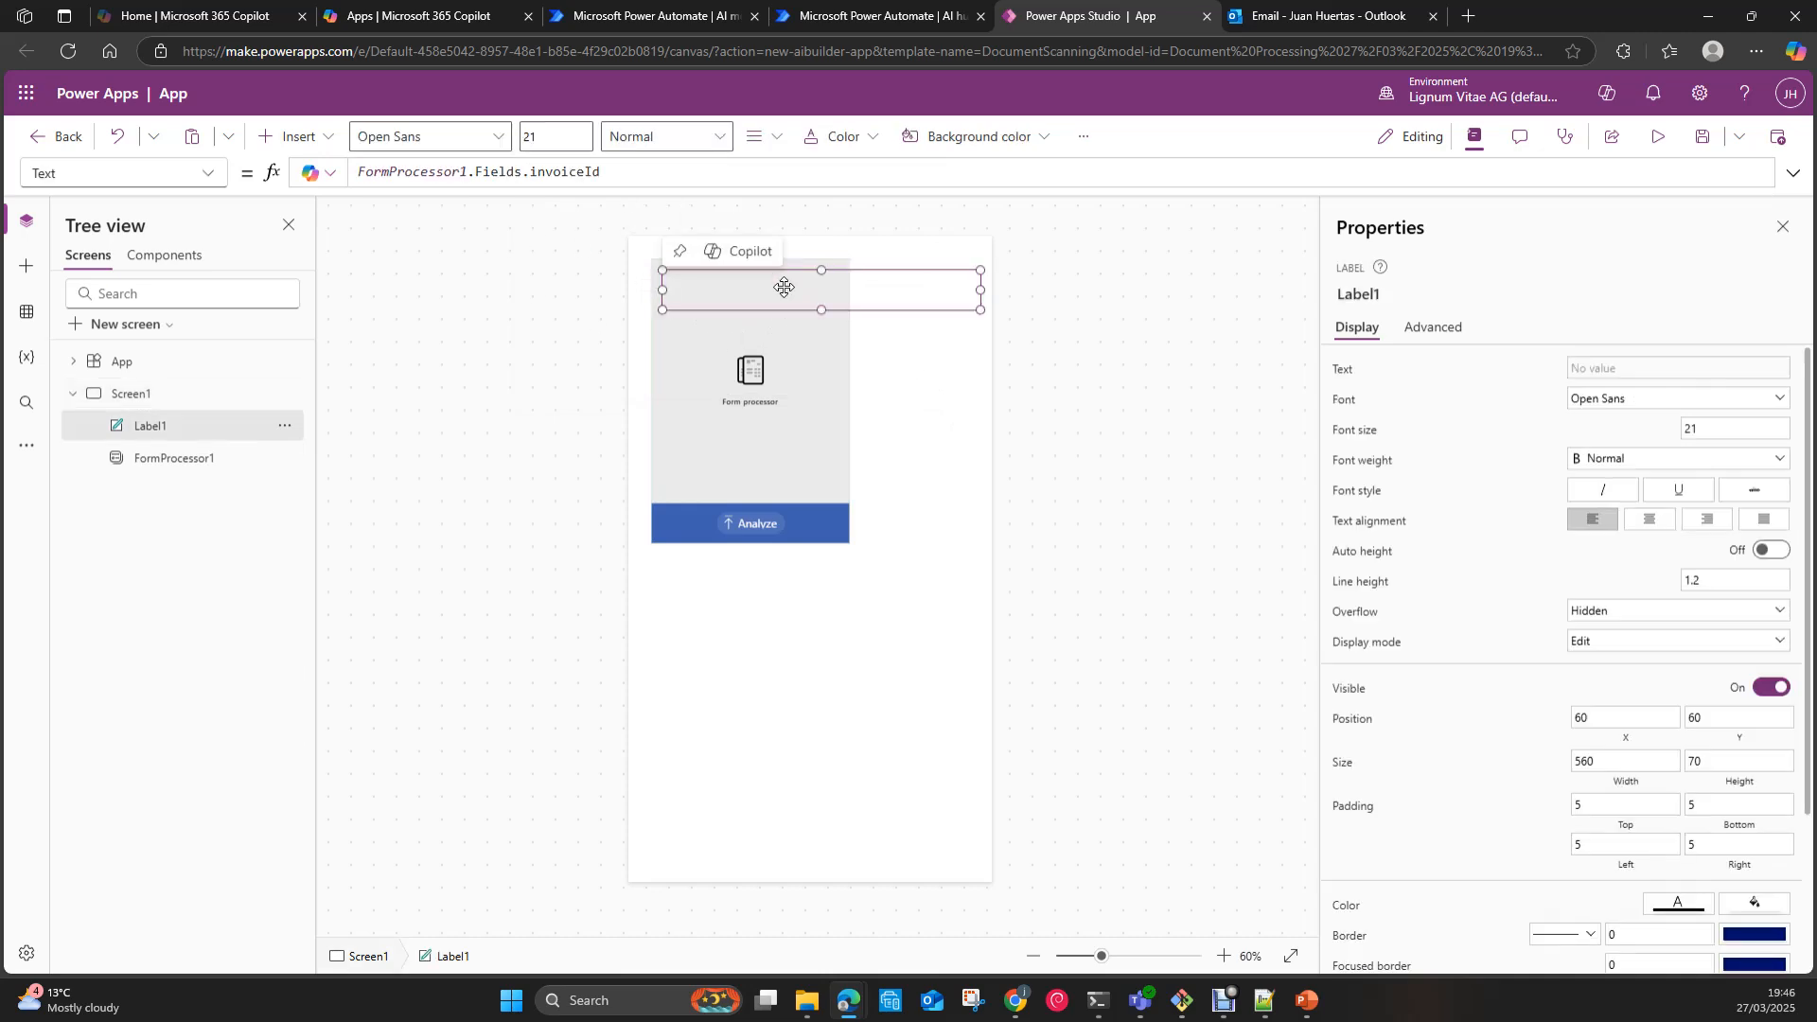
Step: Insert a second text label below the invoiceId label at about Y 160 and set its Text formula to FormProcessor1.Fields.customerName
{"action": "left_click", "coordinate": [330, 142]}
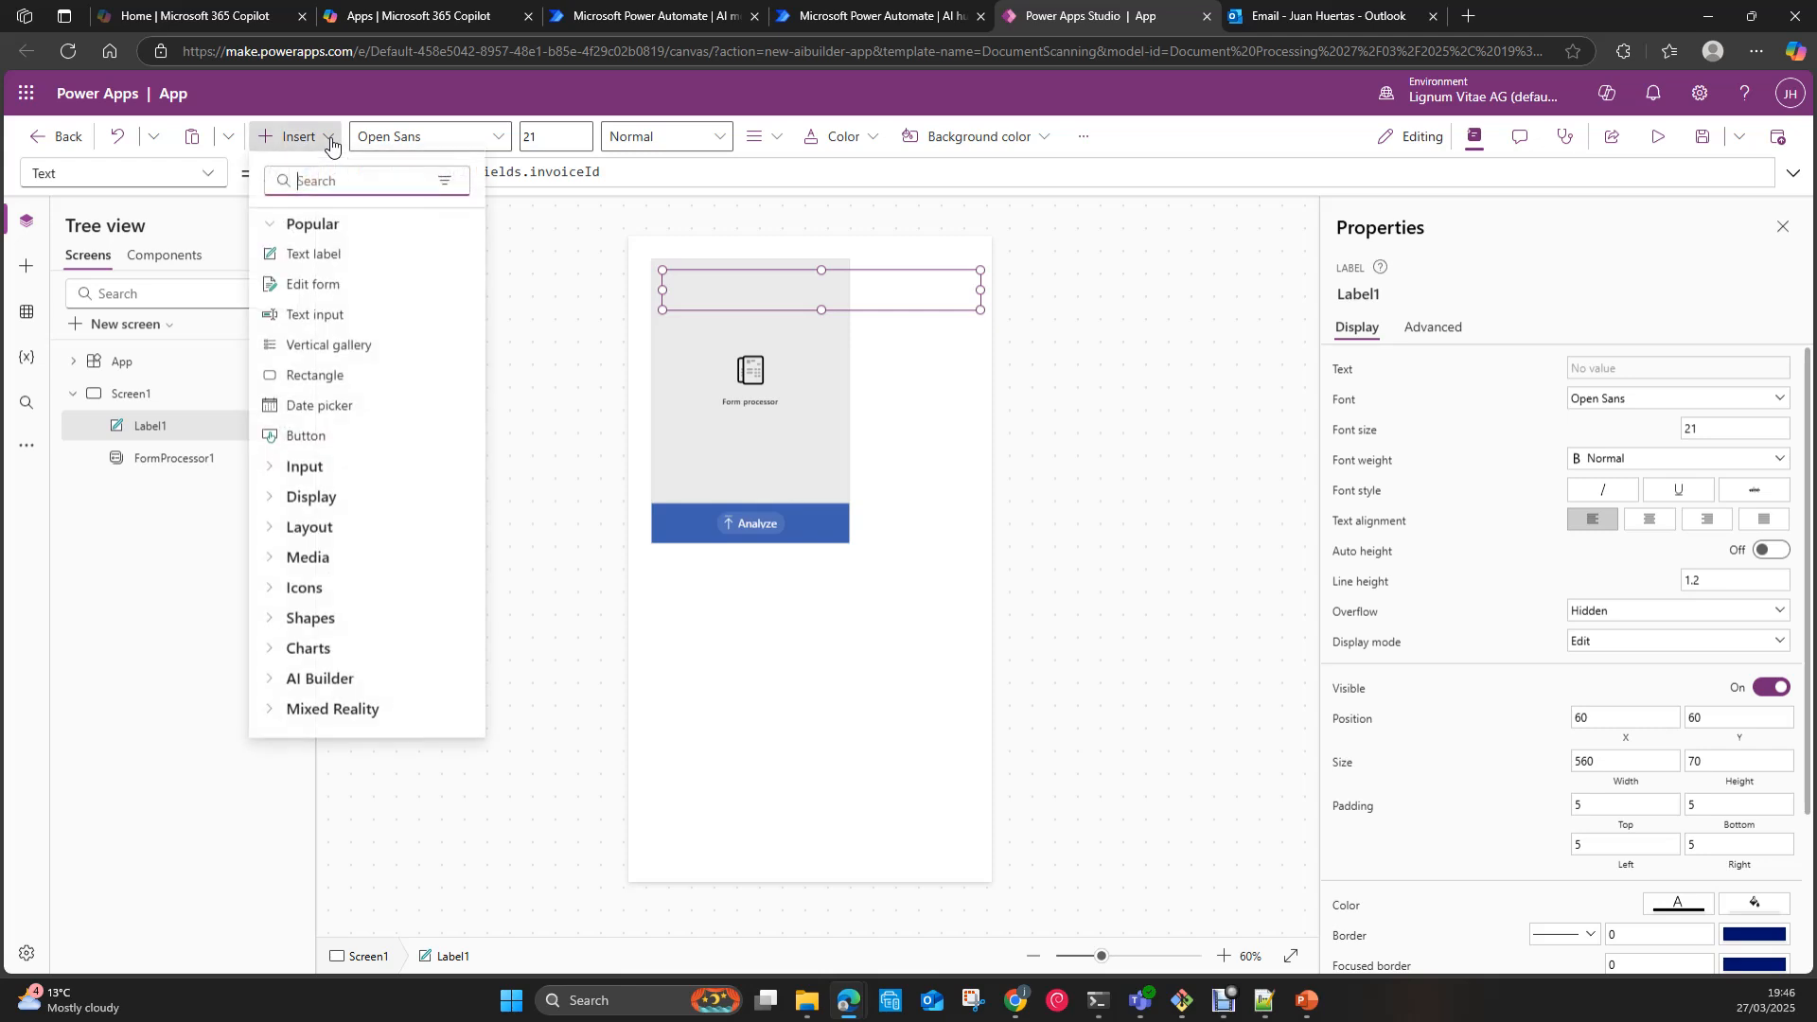
{"action": "left_click", "coordinate": [330, 264]}
{"action": "left_click_drag", "start_coordinate": [875, 302], "coordinate": [864, 357]}
{"action": "left_click", "coordinate": [884, 303]}
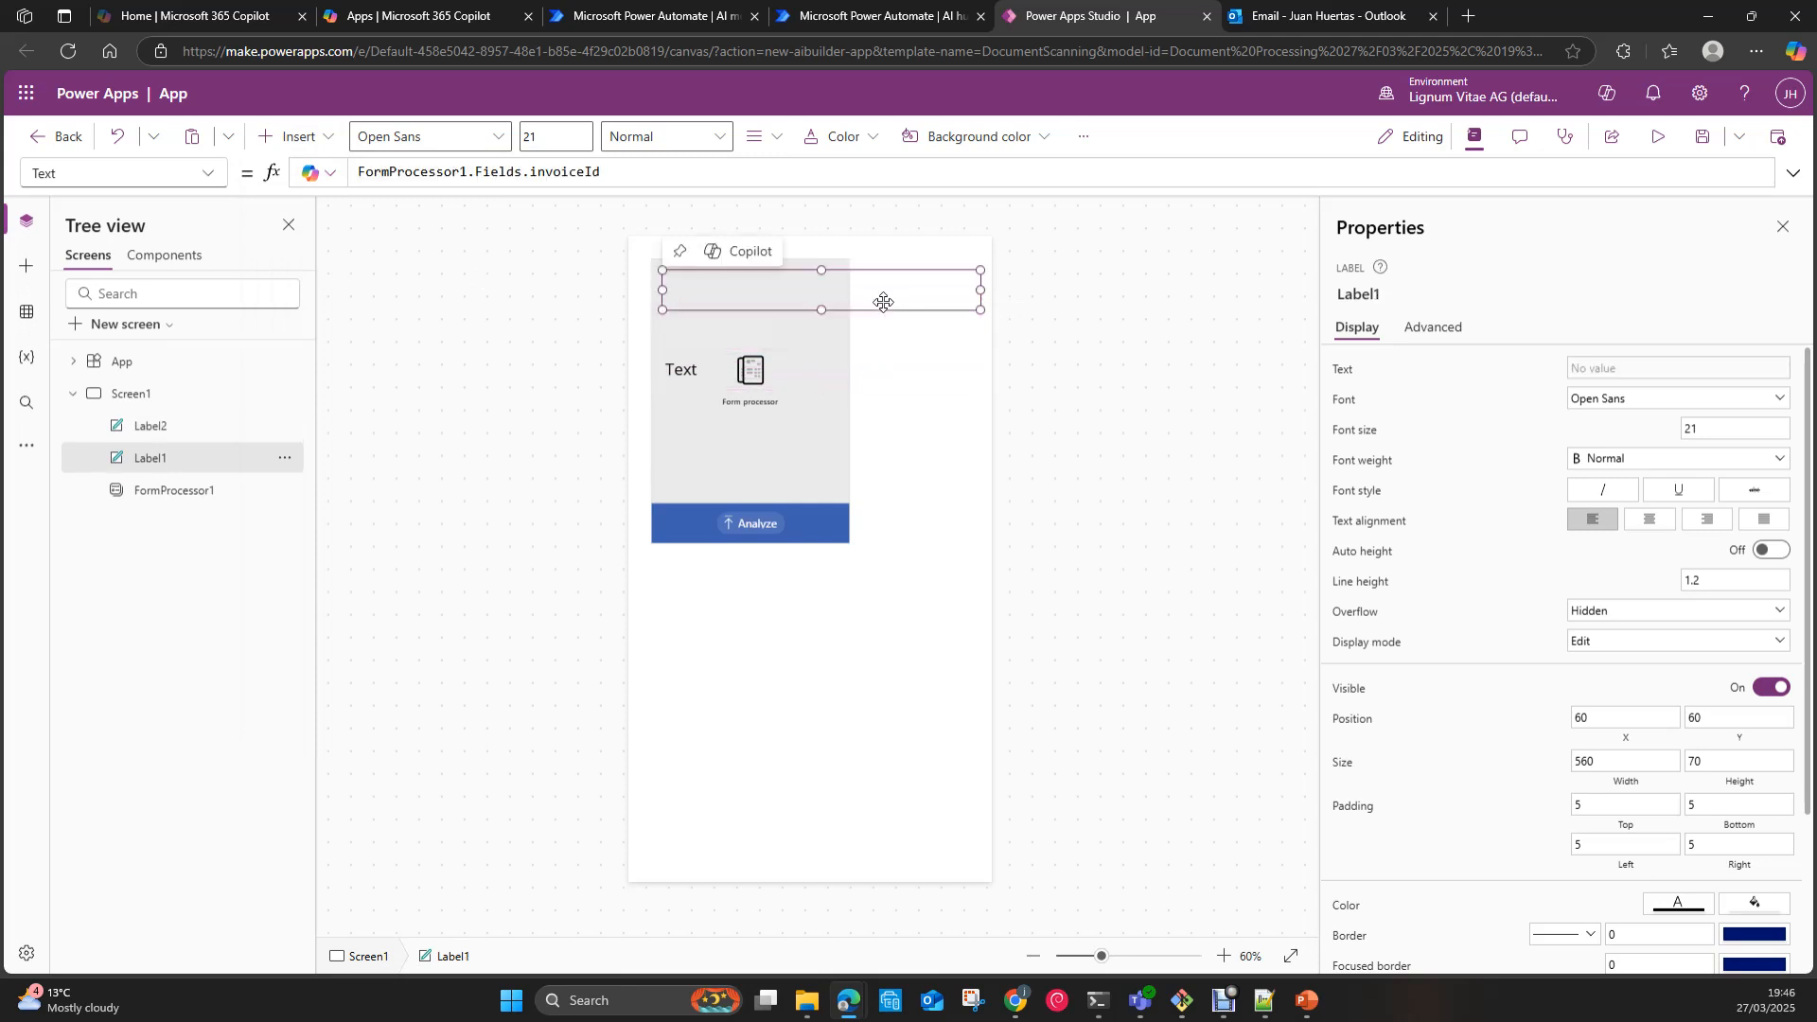
{"action": "double_click", "coordinate": [860, 368]}
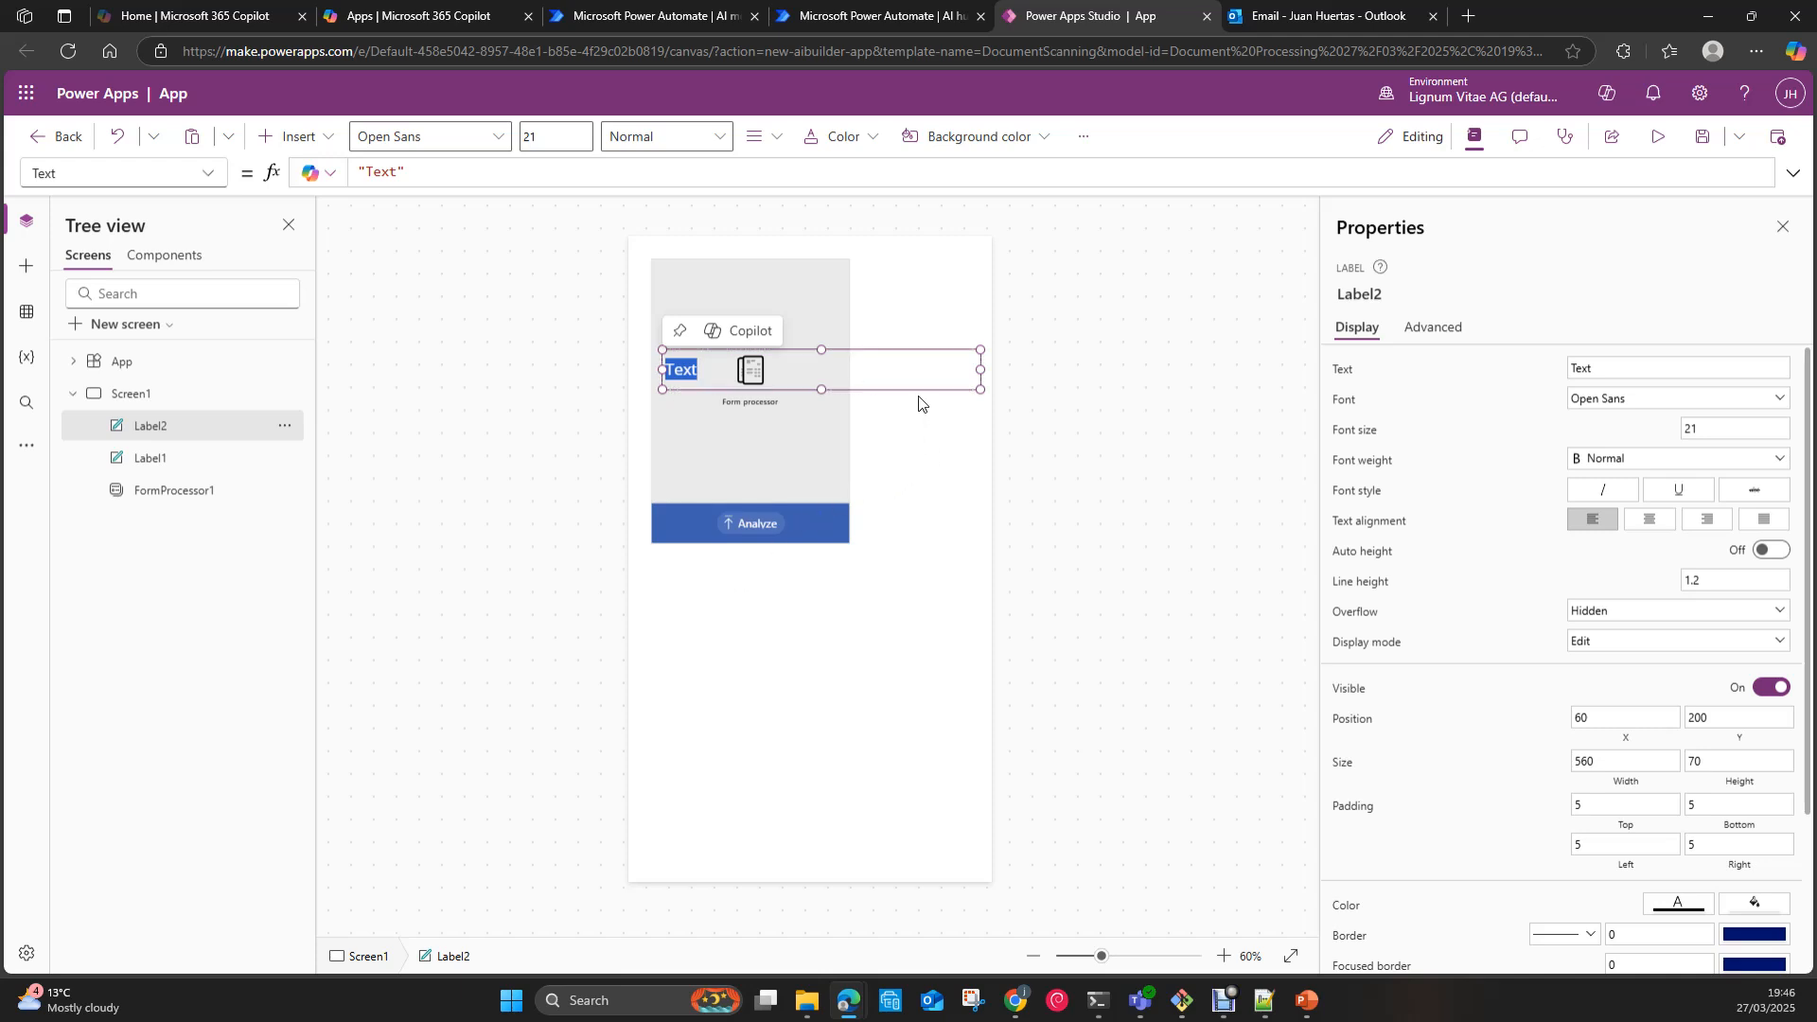
{"action": "left_click_drag", "start_coordinate": [927, 359], "coordinate": [926, 336]}
{"action": "left_click", "coordinate": [438, 174]}
{"action": "key", "text": "ctrl+a"}
{"action": "type", "text": "FormProcessor1.Fields."}
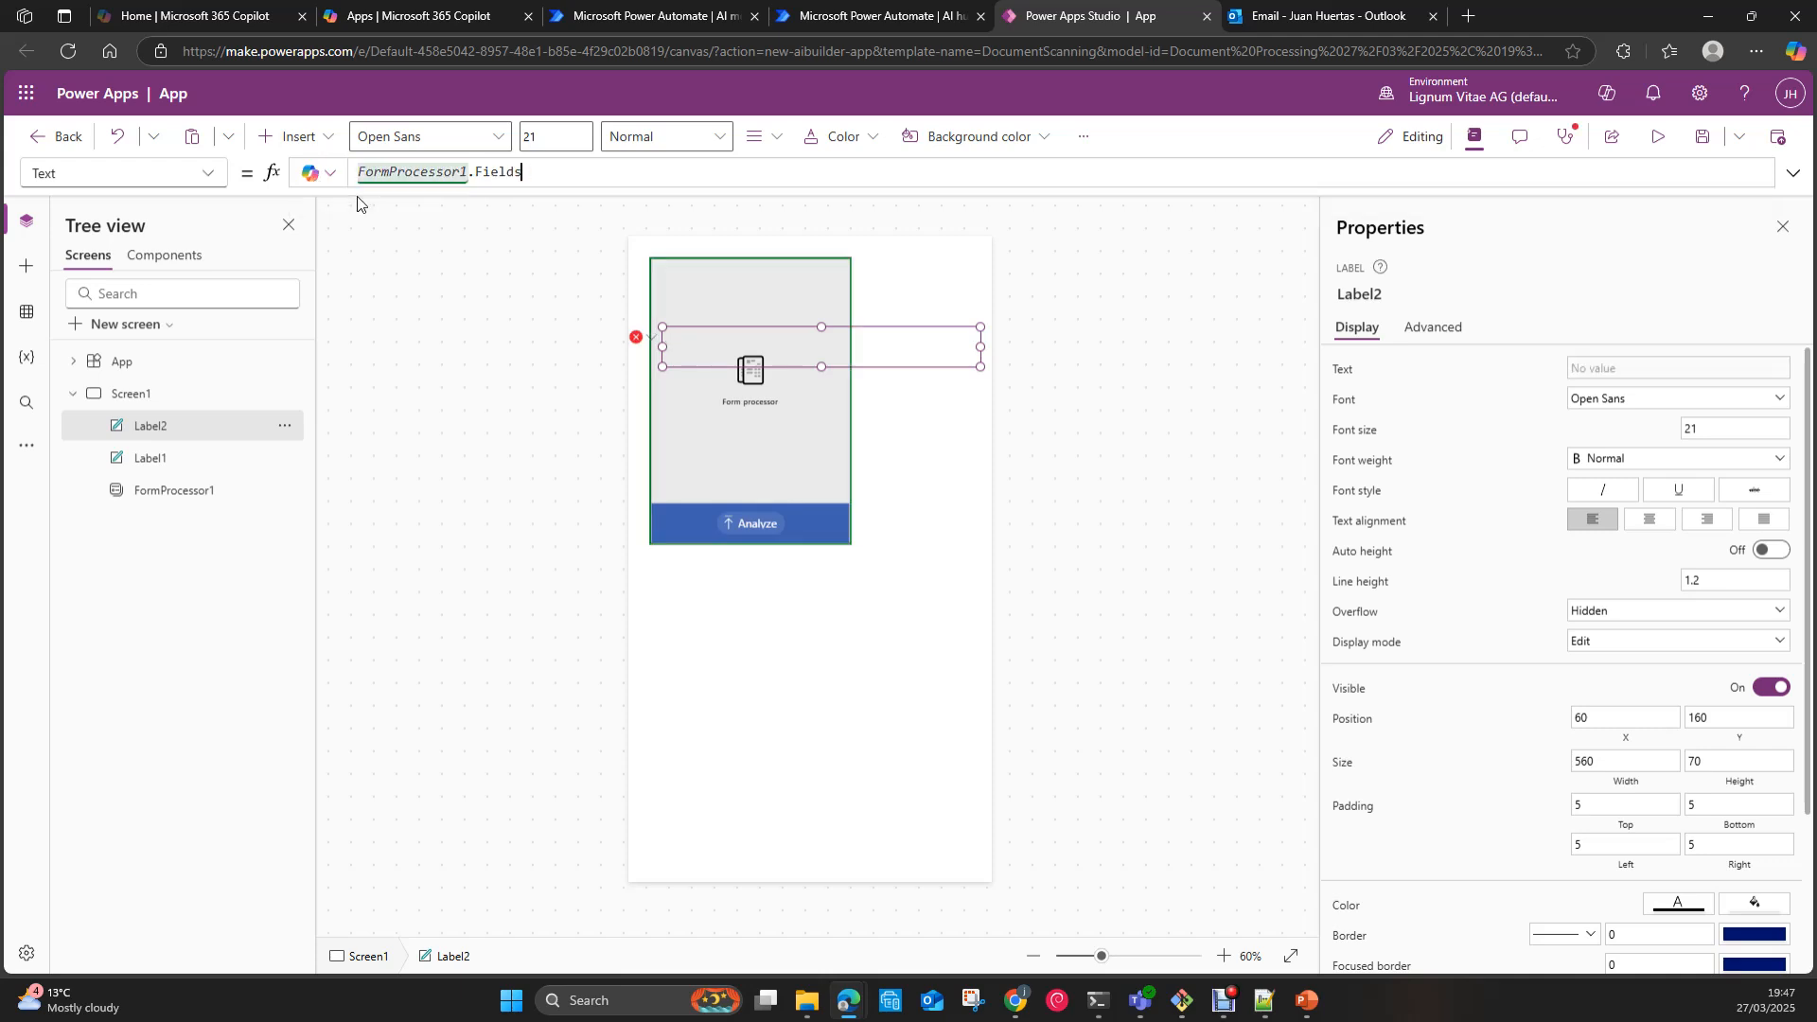
{"action": "type", "text": ".customerName"}
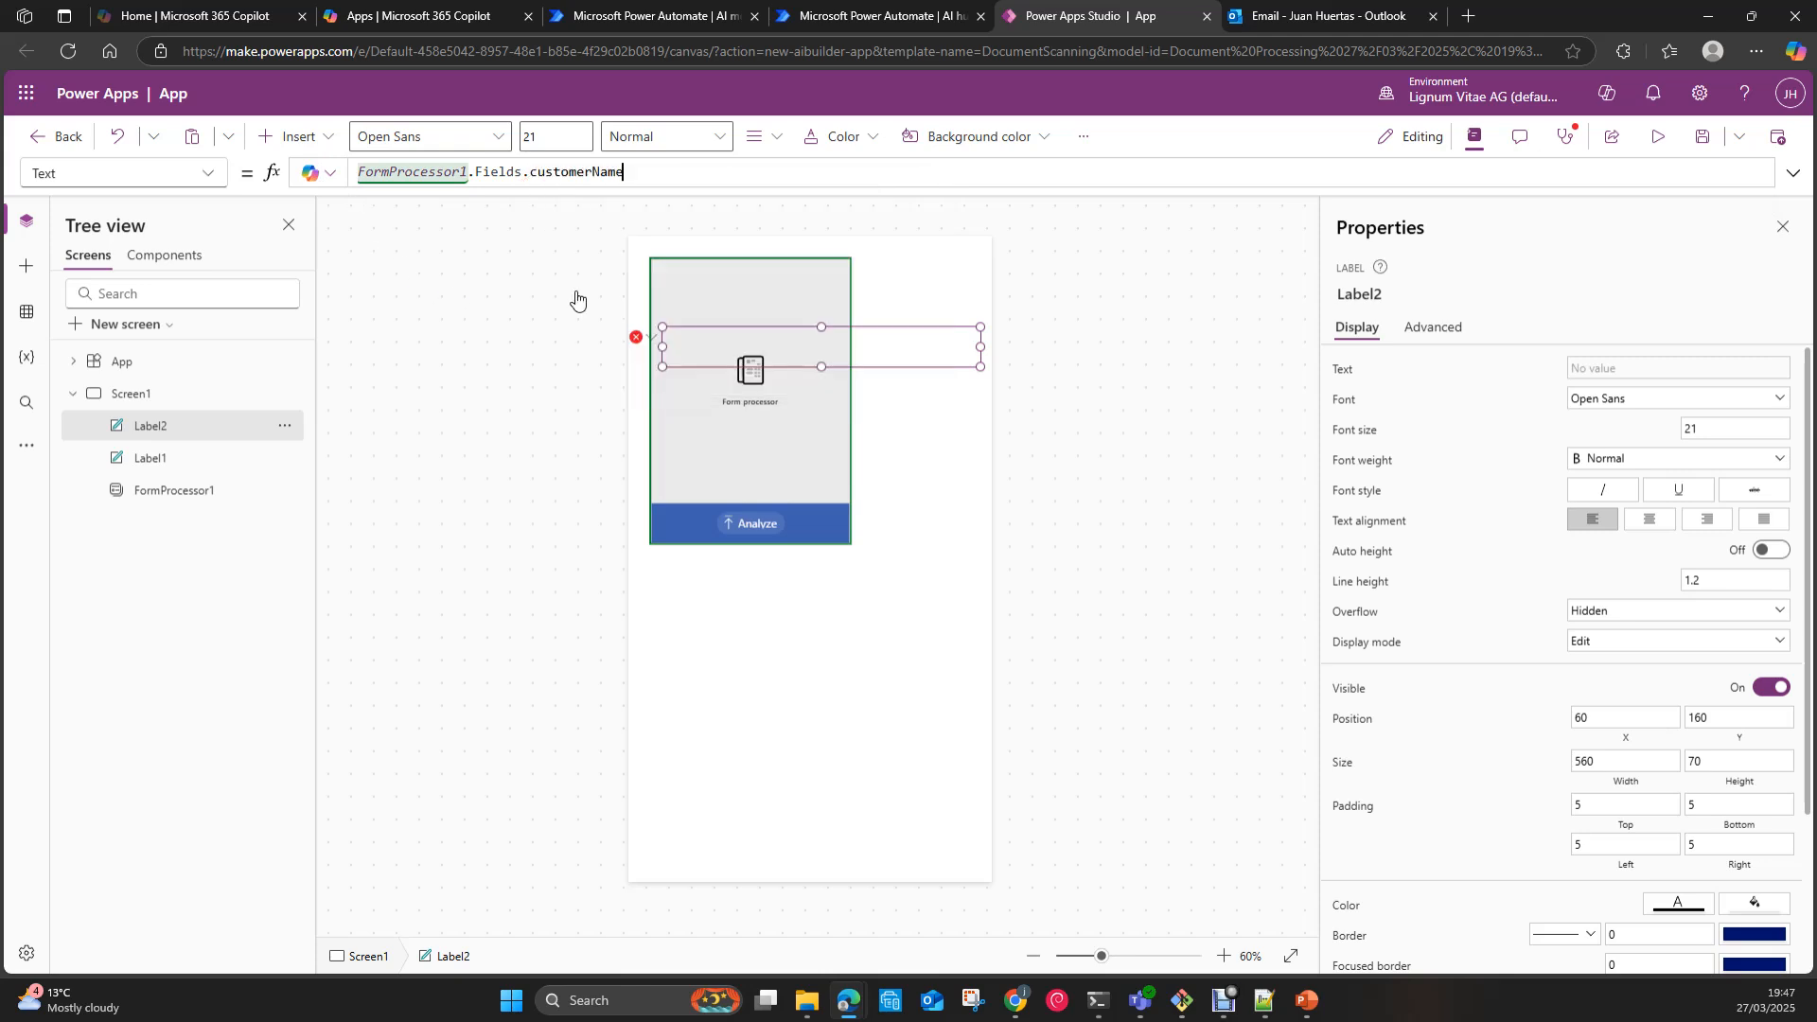
{"action": "left_click", "coordinate": [586, 295]}
{"action": "left_click", "coordinate": [514, 347]}
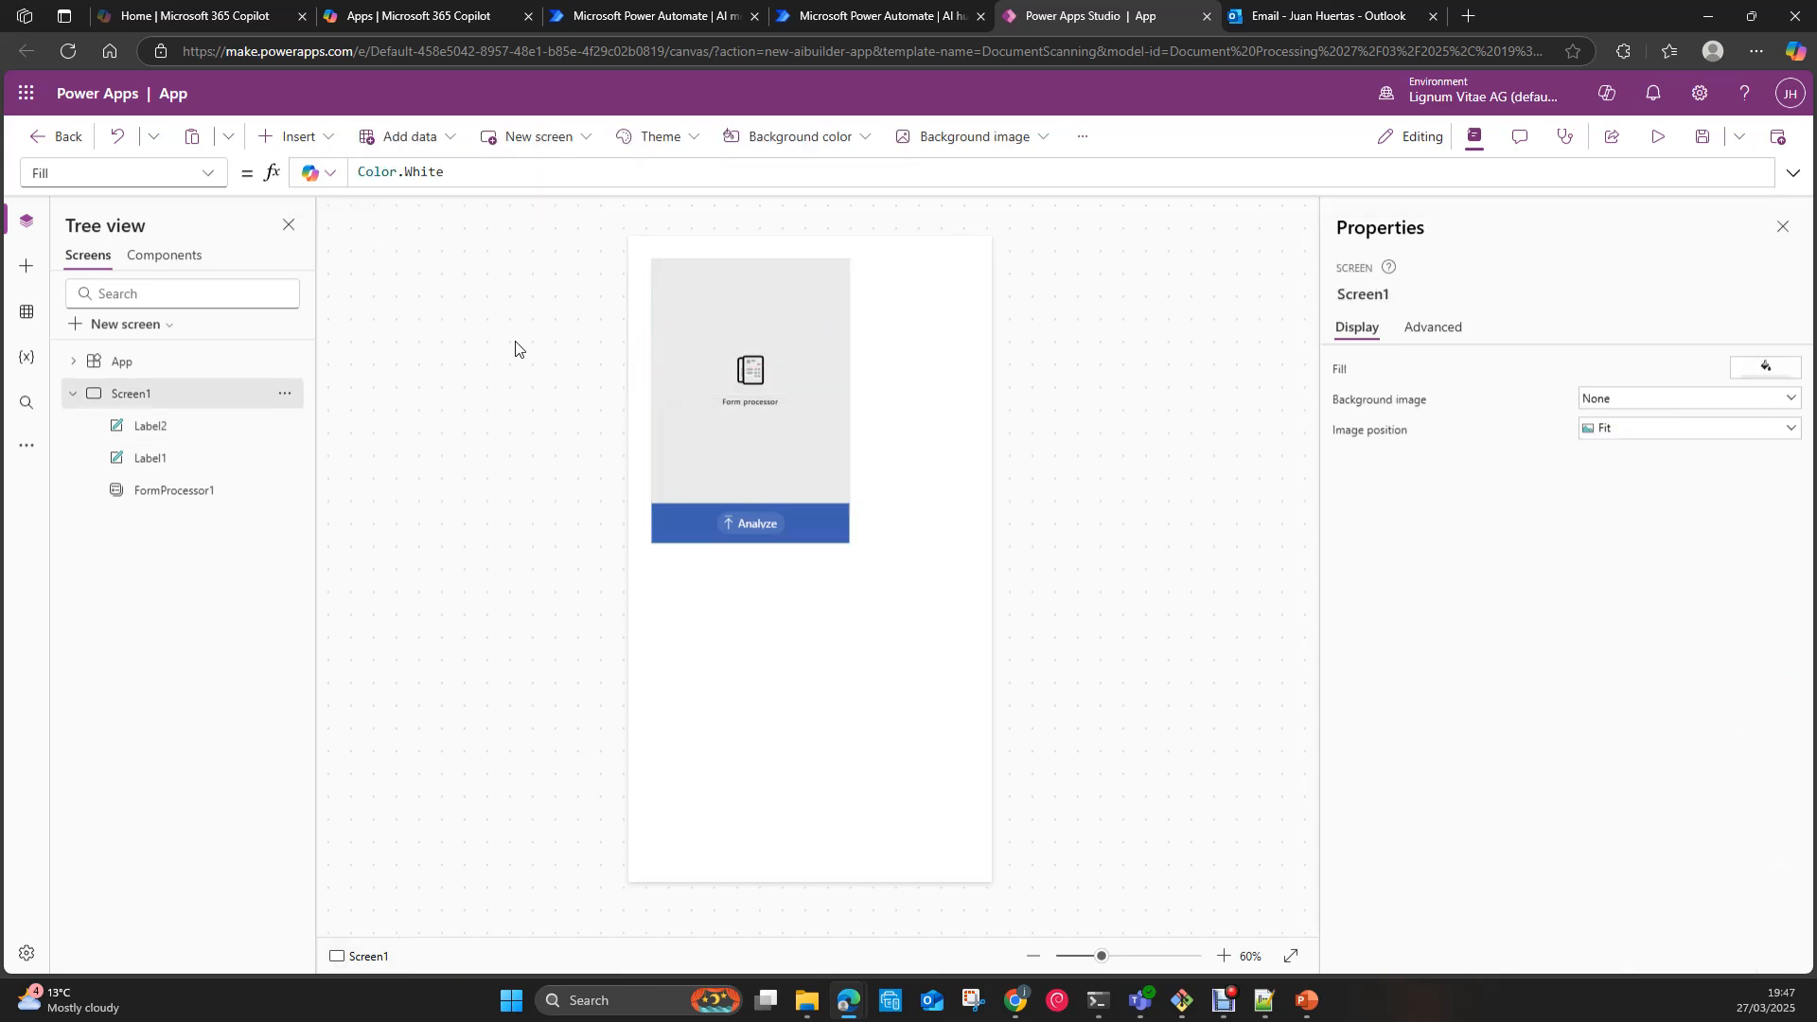
{"action": "left_click", "coordinate": [730, 325]}
{"action": "left_click", "coordinate": [872, 295]}
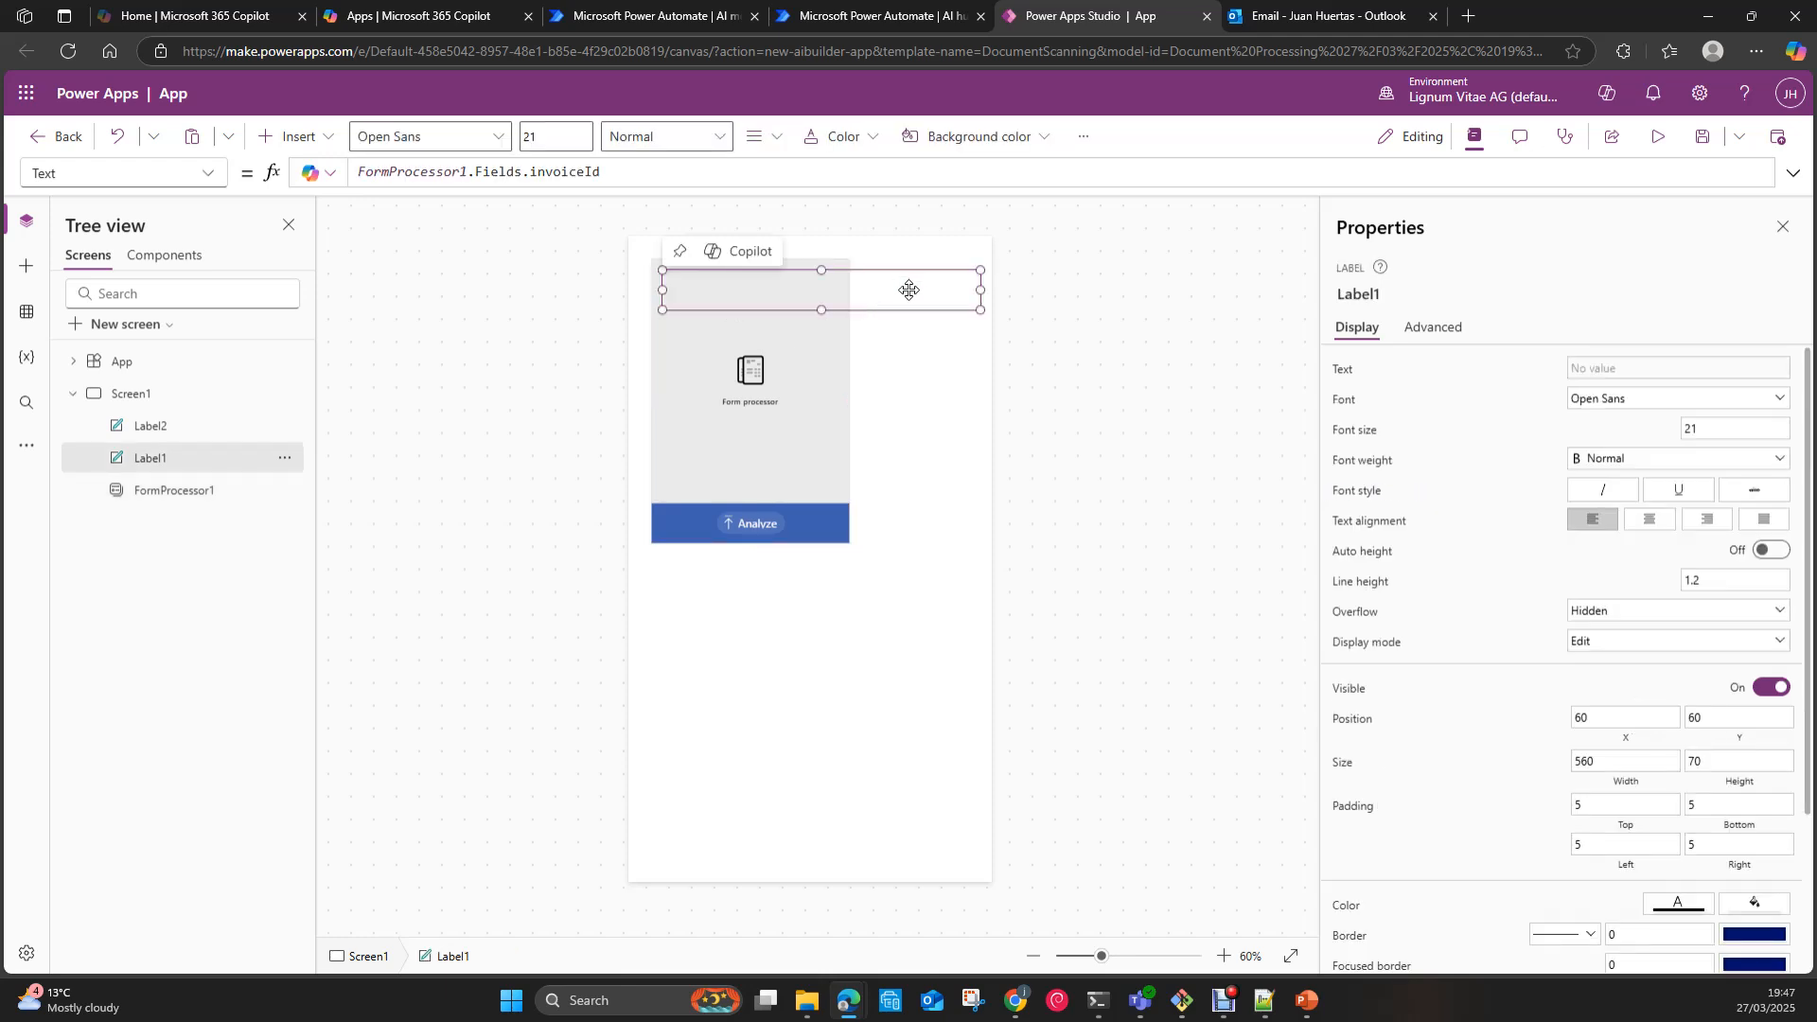
{"action": "left_click", "coordinate": [908, 334]}
{"action": "left_click", "coordinate": [922, 286]}
{"action": "left_click", "coordinate": [894, 350]}
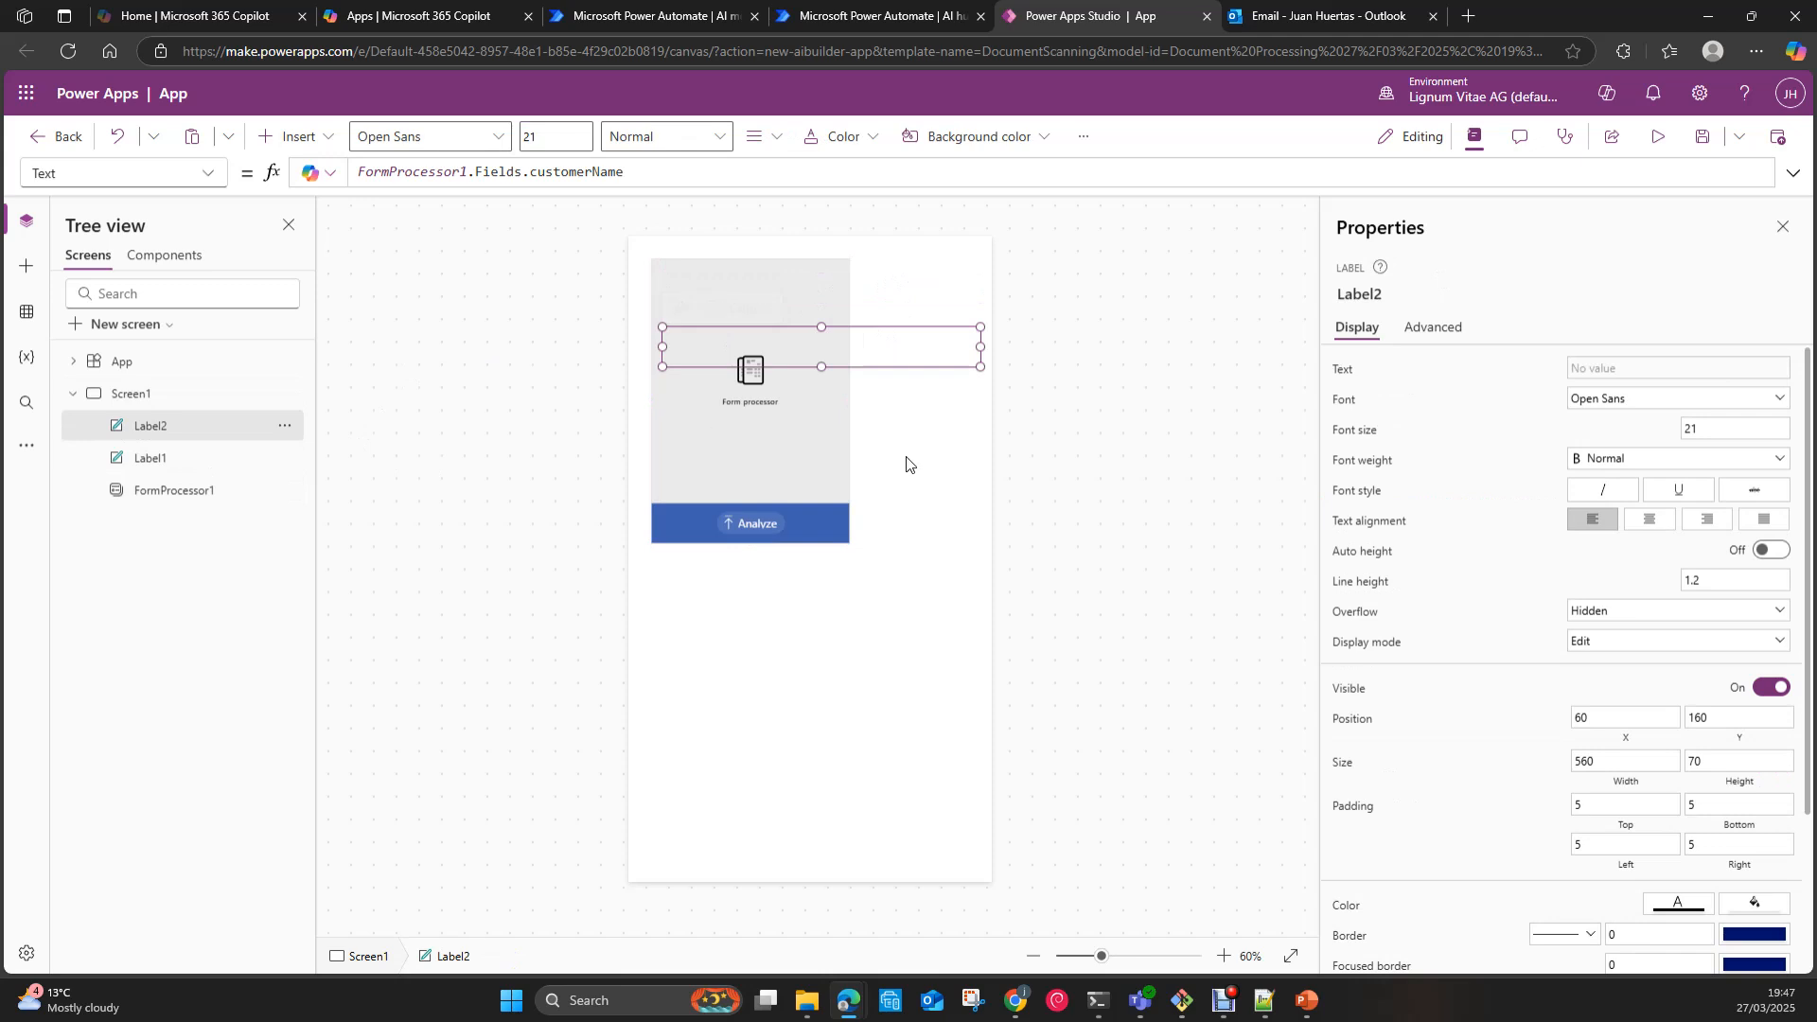
Step: Insert a vertical gallery without choosing a data source and move it to the lower half of the screen, at about Y 483
{"action": "left_click", "coordinate": [294, 136]}
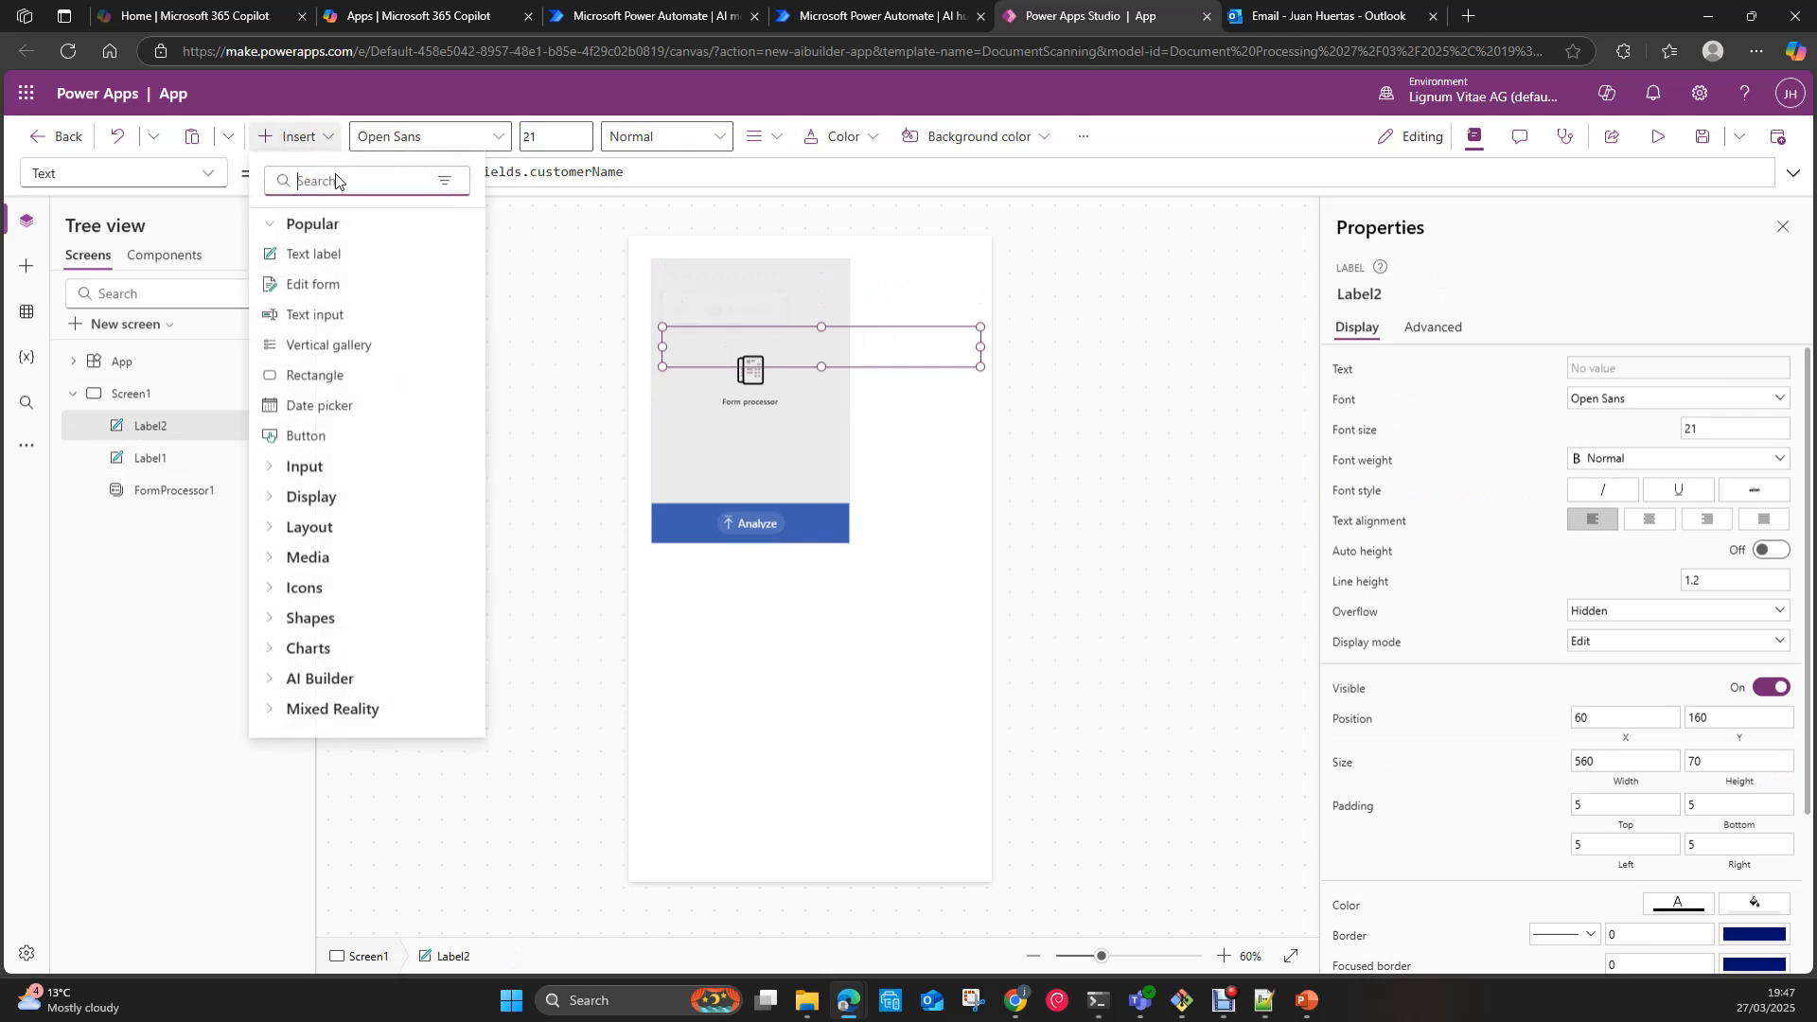
{"action": "key", "text": "Escape"}
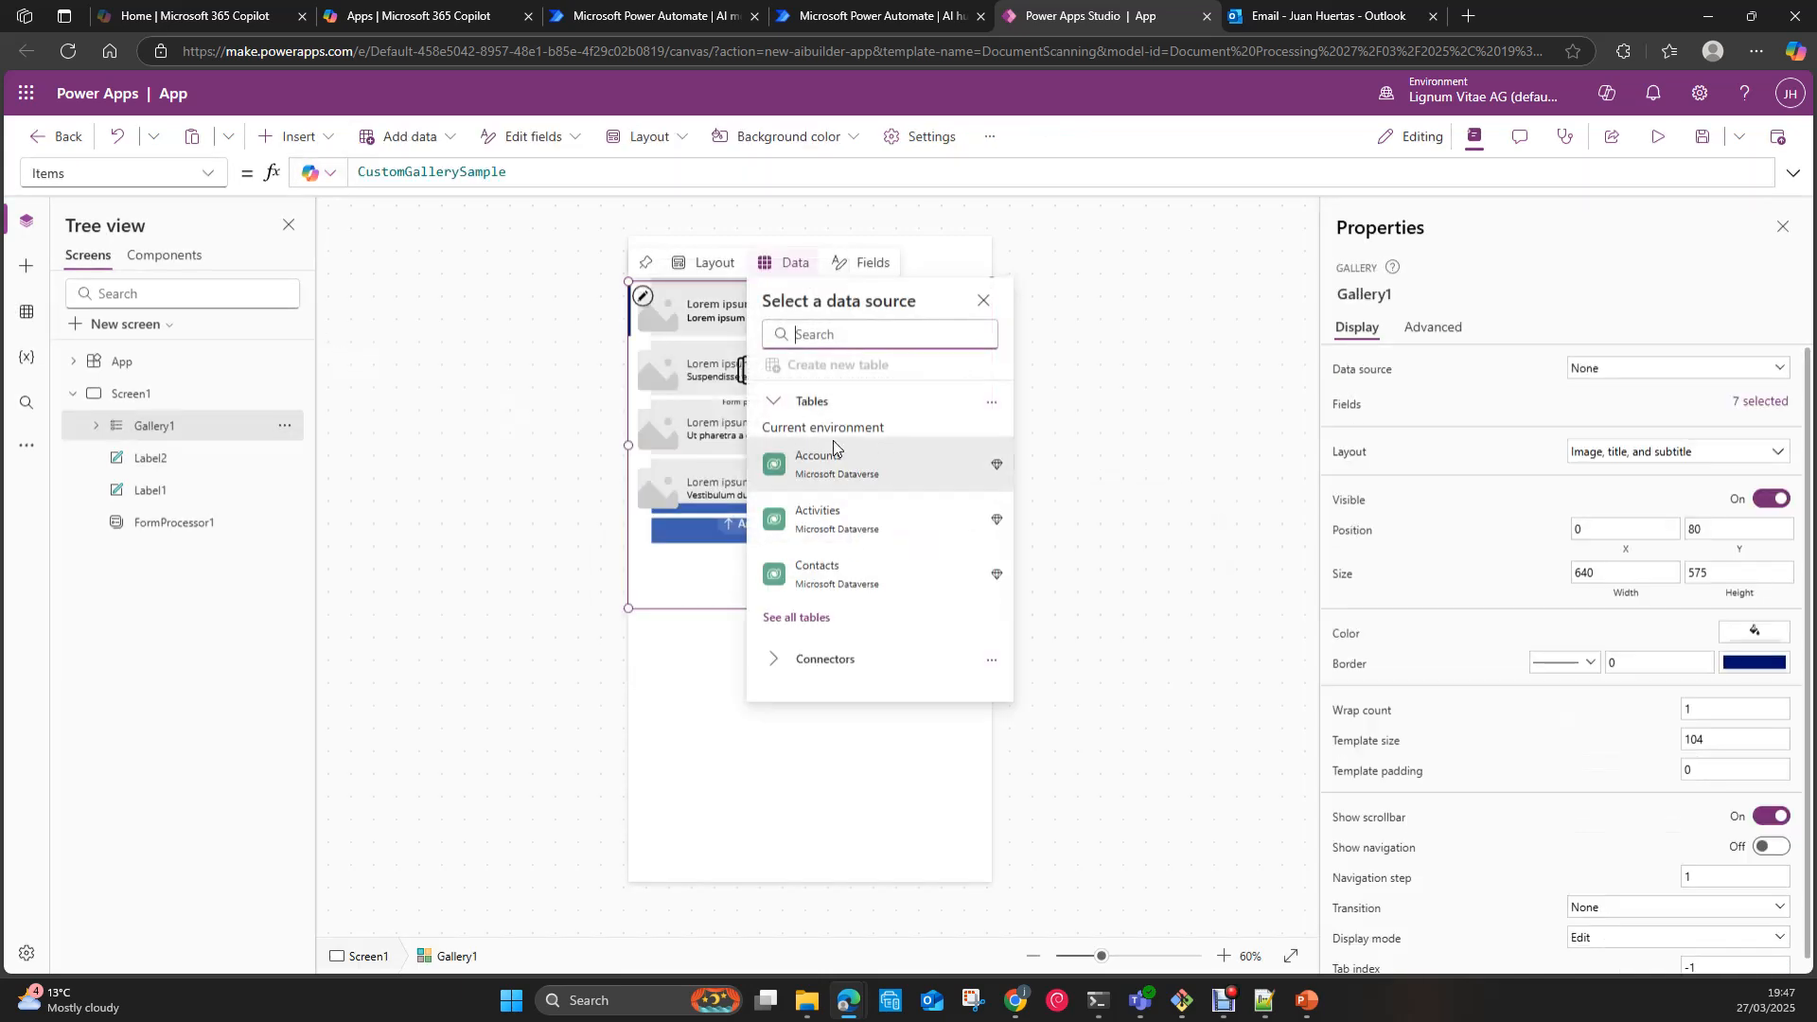
{"action": "left_click_drag", "start_coordinate": [687, 600], "coordinate": [675, 830]}
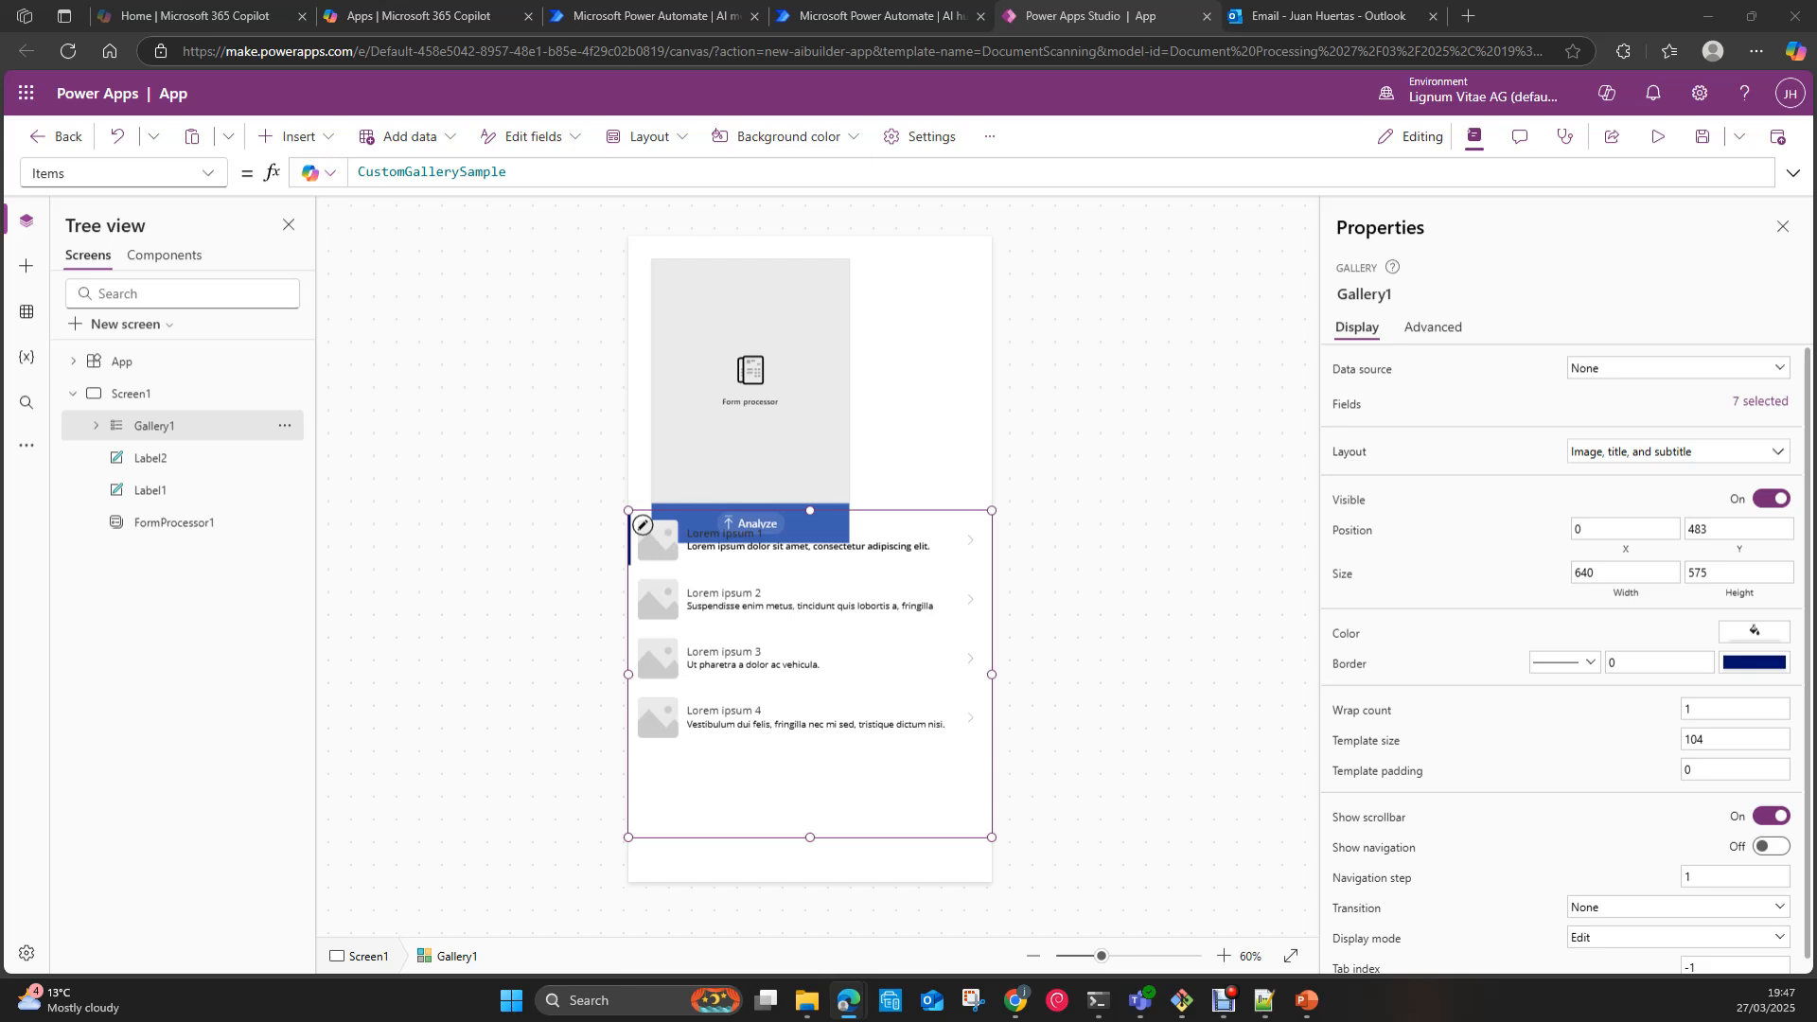
Step: Set the gallery's Items formula to FormProcessor1.Tables.items
{"action": "double_click", "coordinate": [509, 174]}
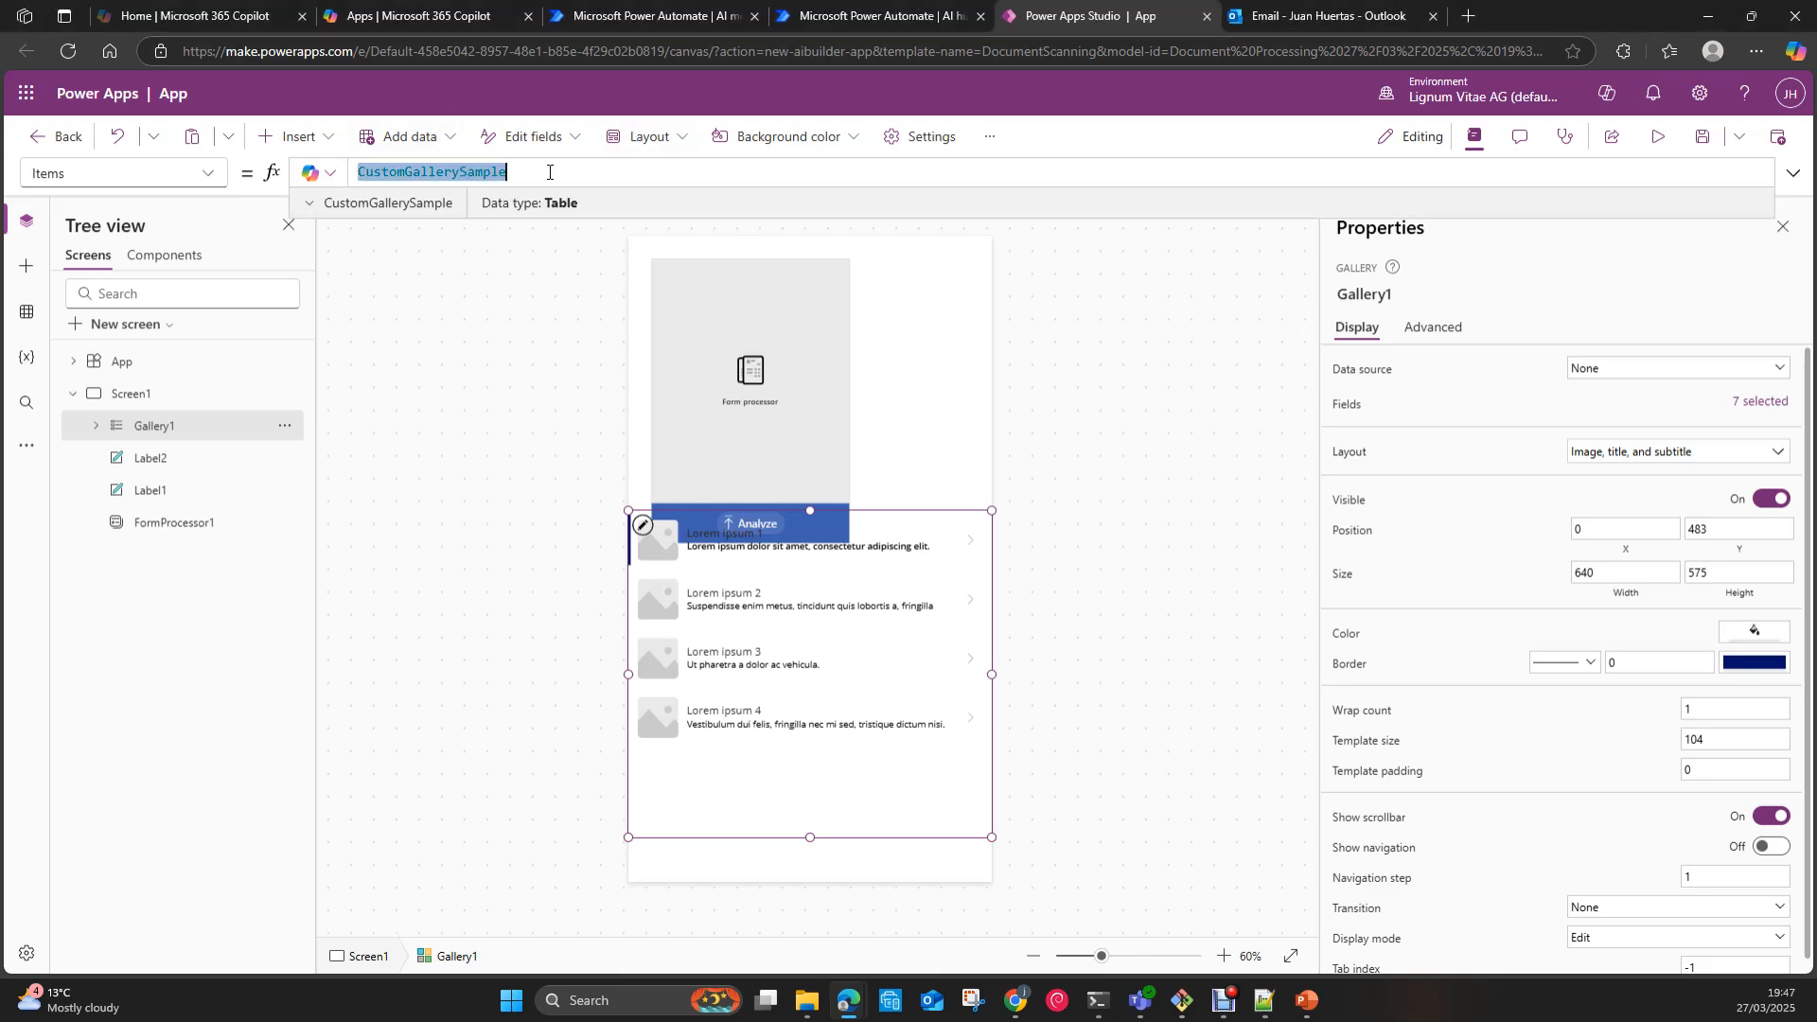
{"action": "type", "text": "FormProcessor1.Fields."}
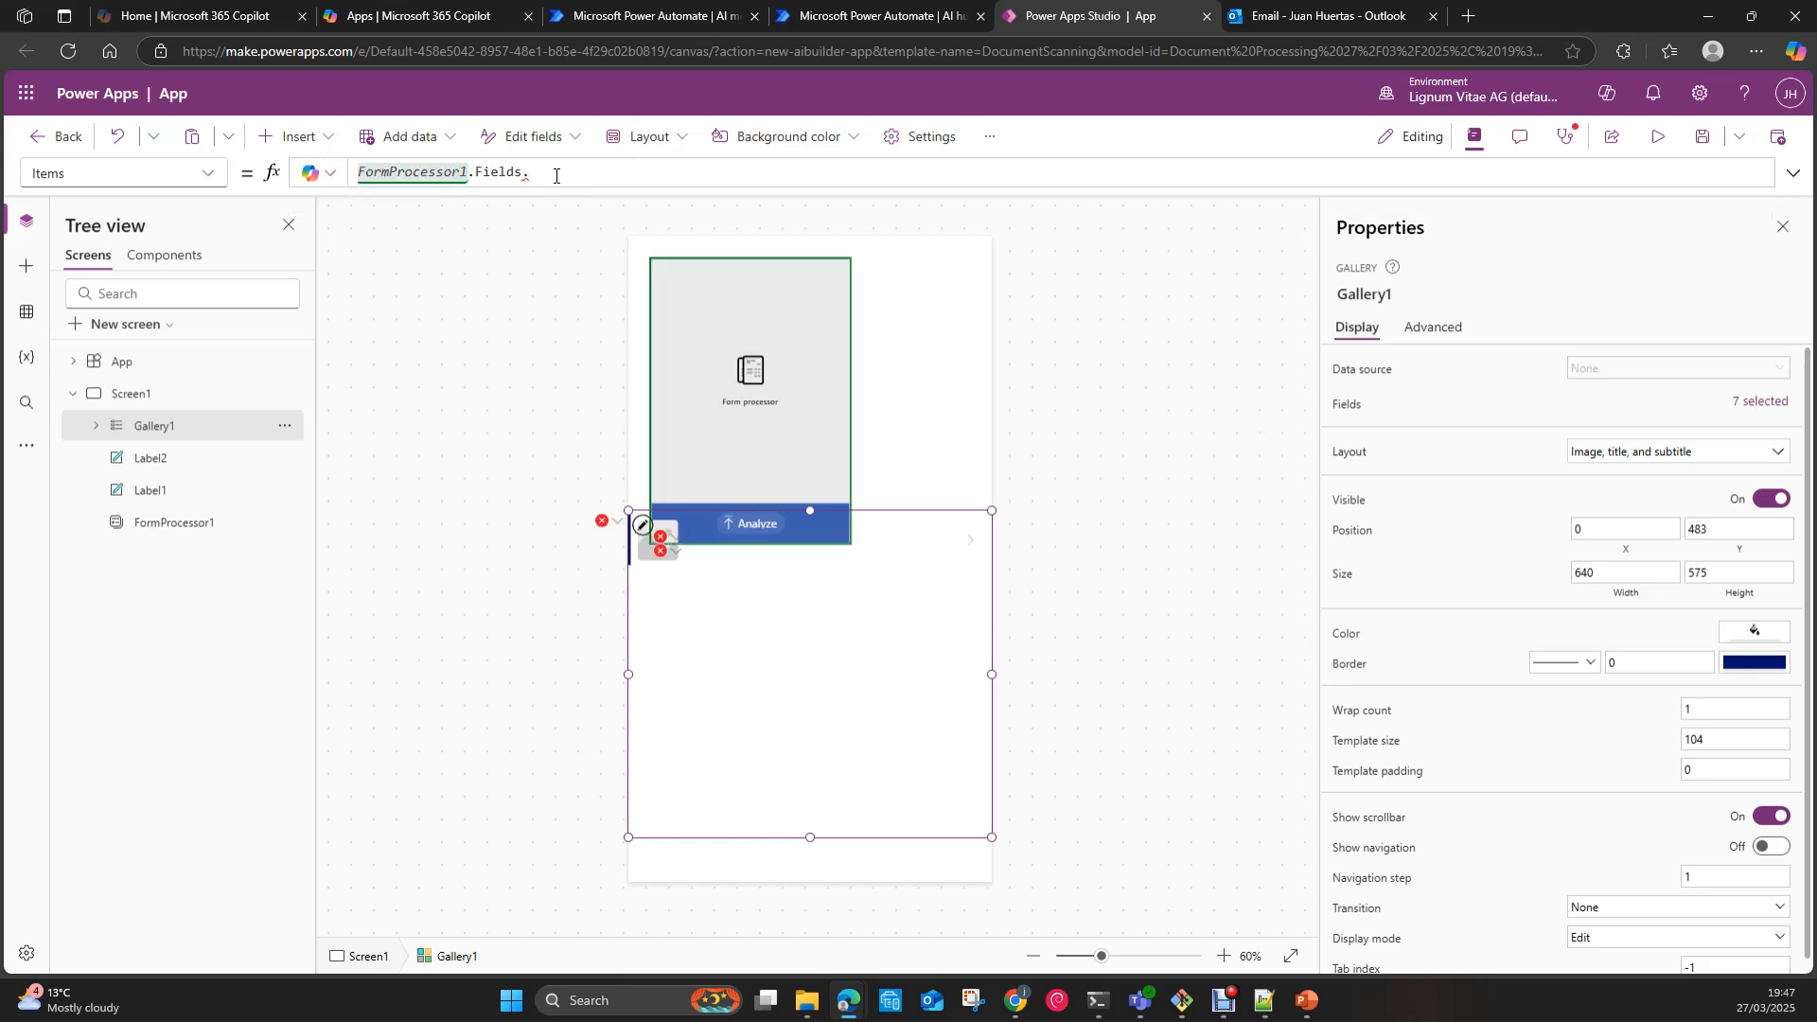
{"action": "key", "text": "BackSpace"}
{"action": "key", "text": "BackSpace"}
{"action": "key", "text": "BackSpace"}
{"action": "type", "text": "Tab"}
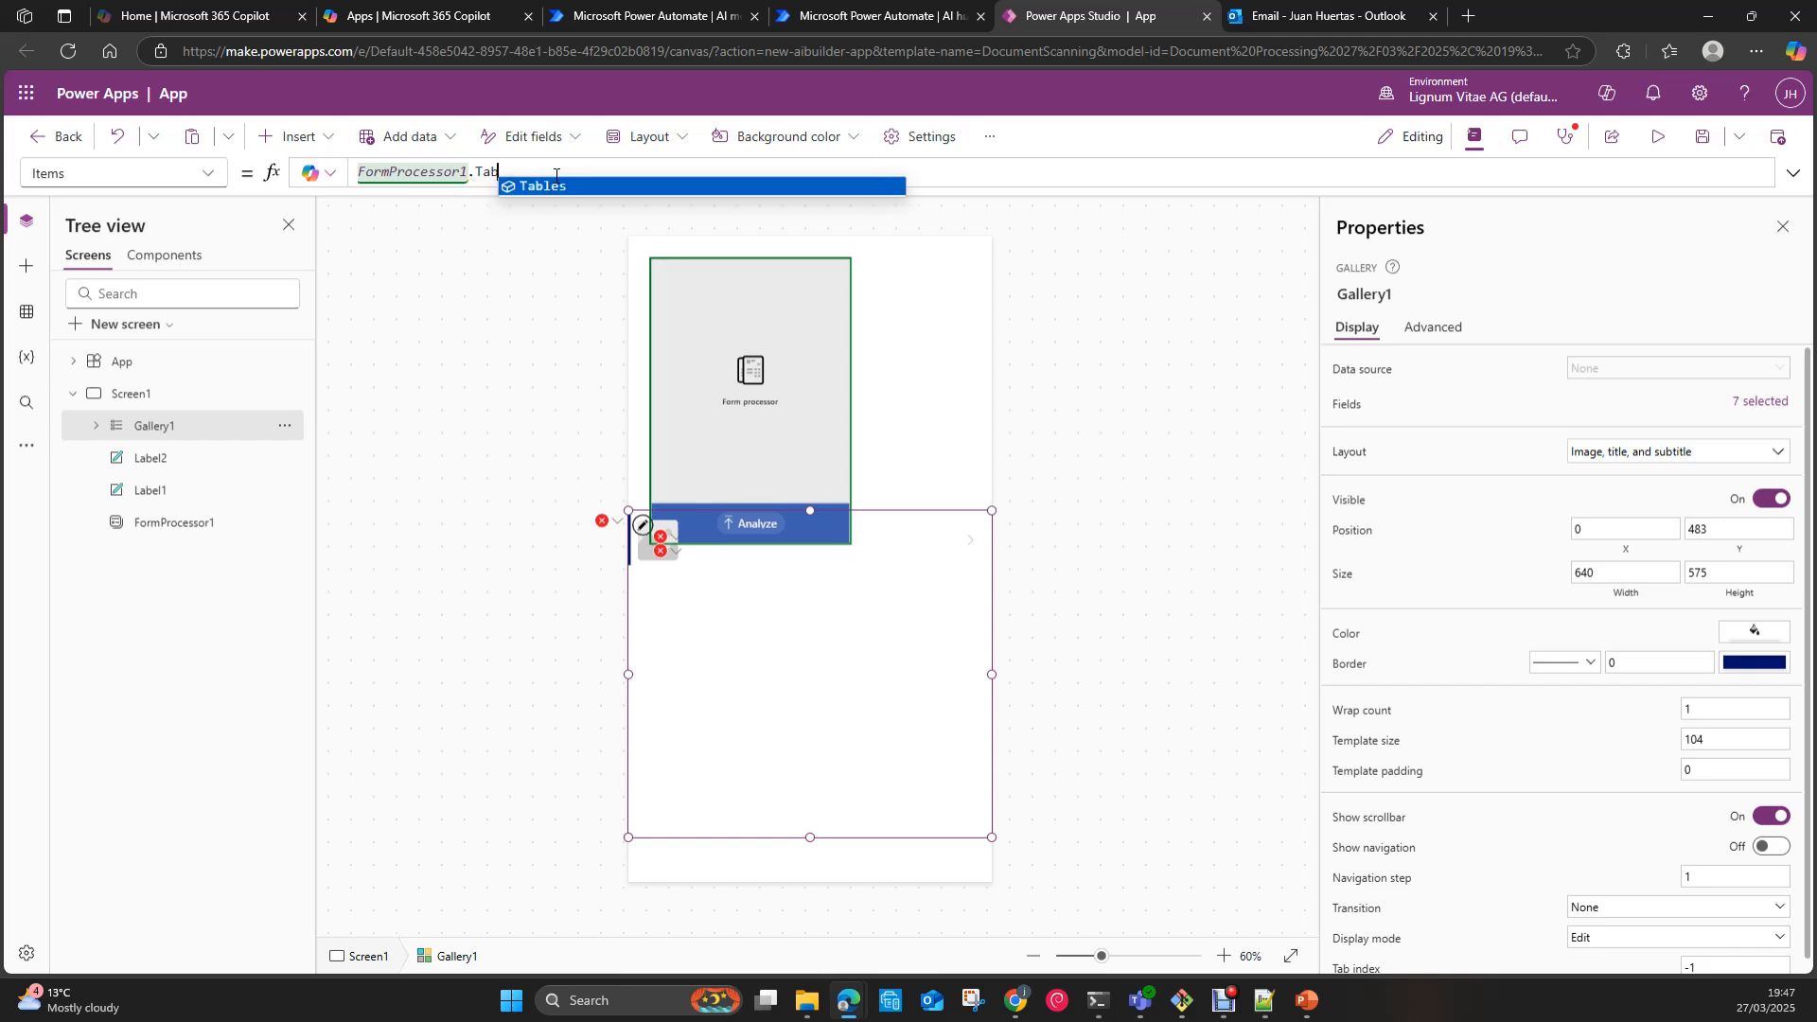
{"action": "type", "text": "les.I"}
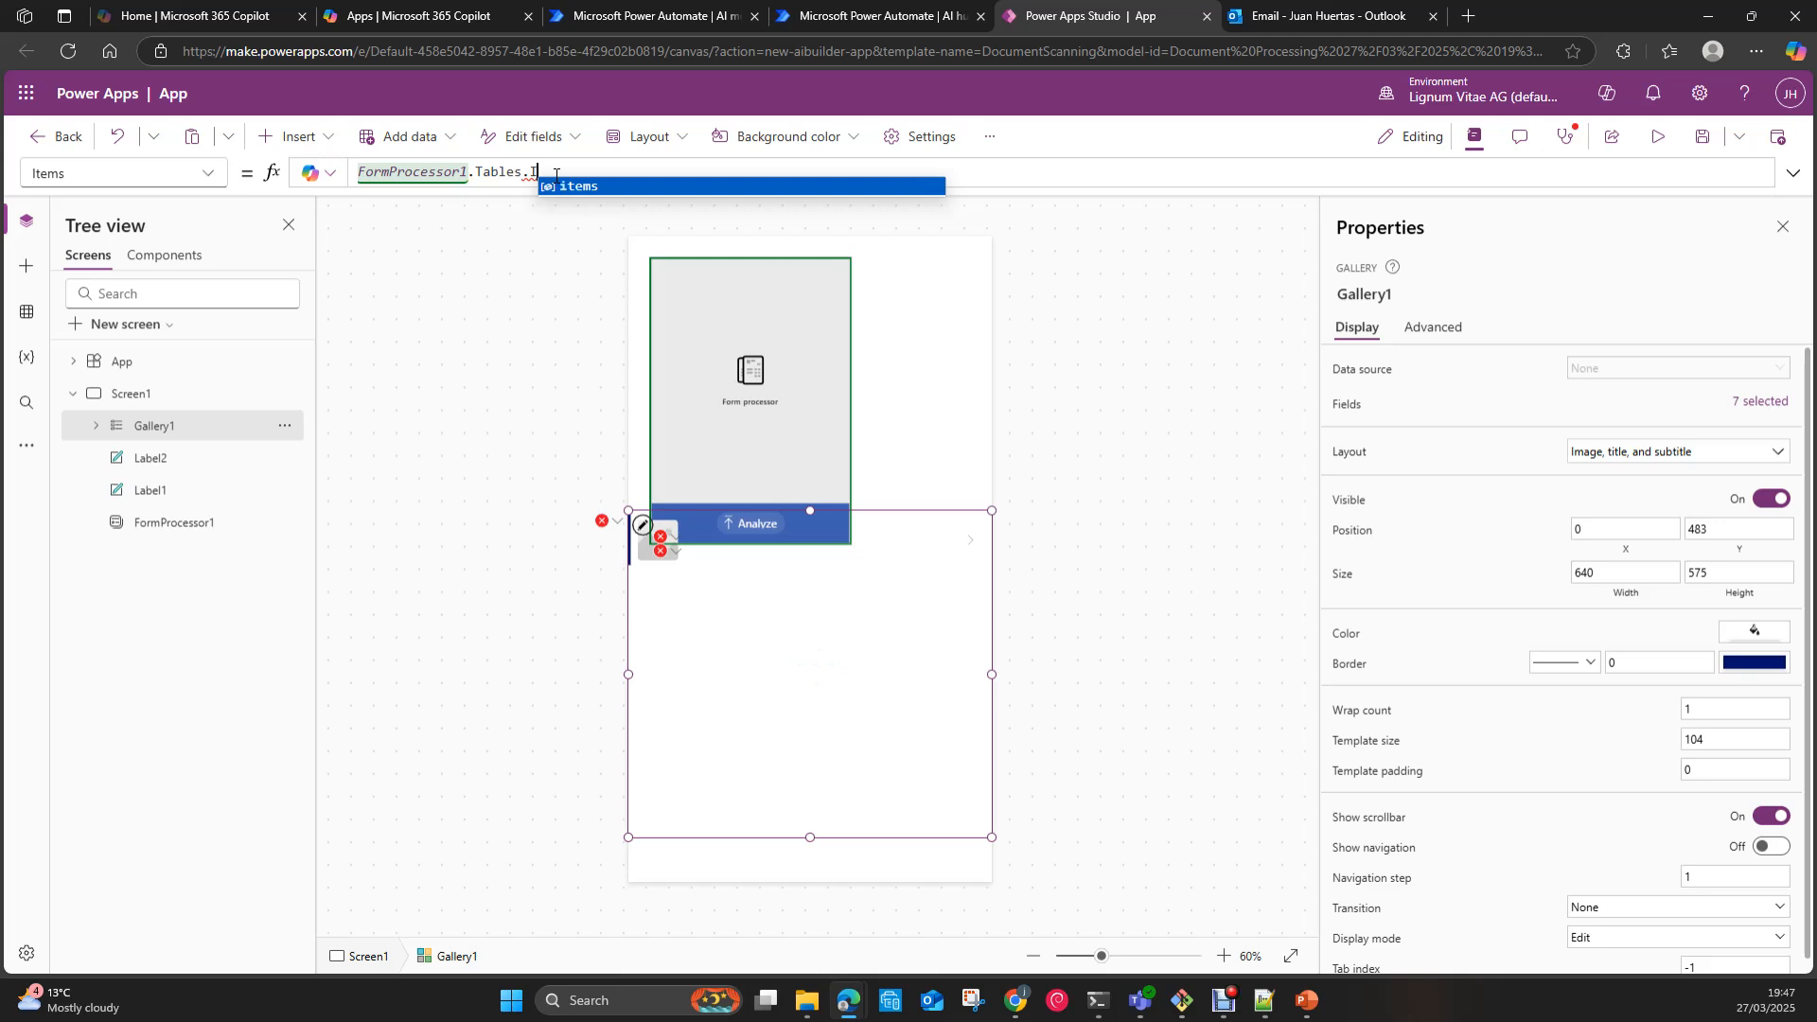
{"action": "left_click", "coordinate": [578, 186]}
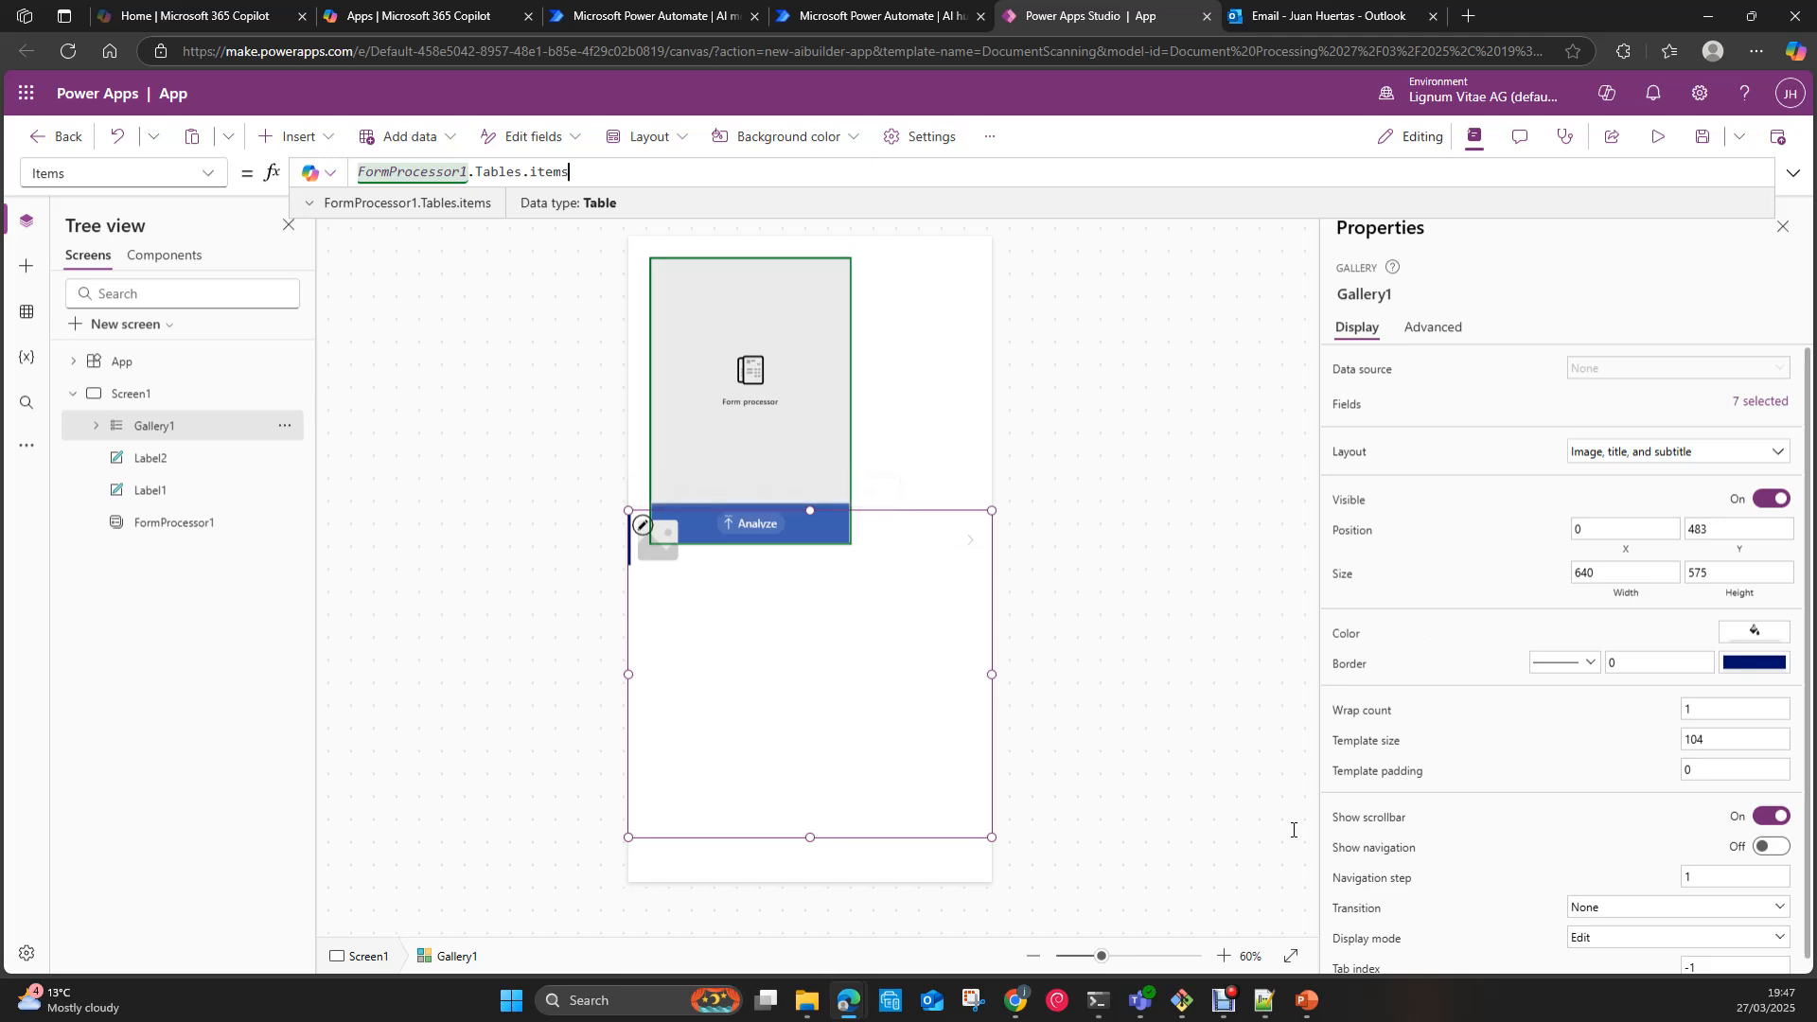
{"action": "left_click", "coordinate": [1229, 832]}
{"action": "left_click", "coordinate": [763, 662]}
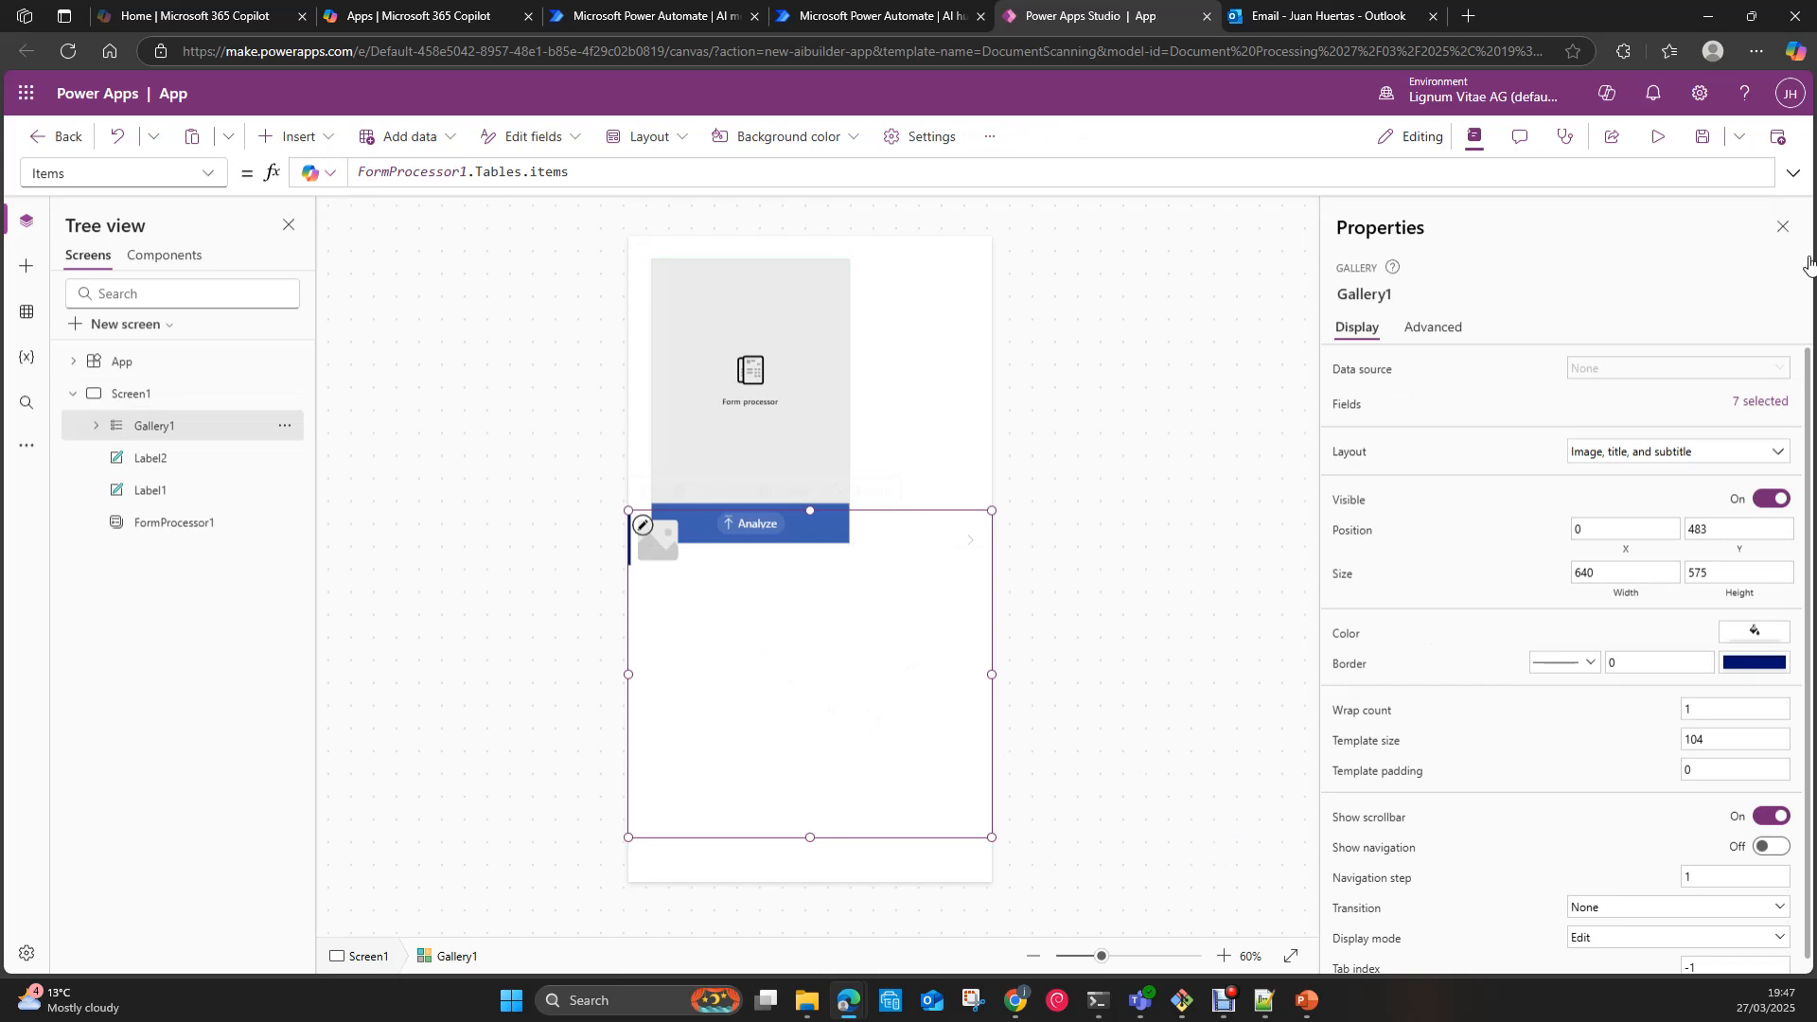
Step: Preview the app briefly, return to the editor, and check the formulas of the gallery and the customerName label
{"action": "left_click", "coordinate": [1656, 136]}
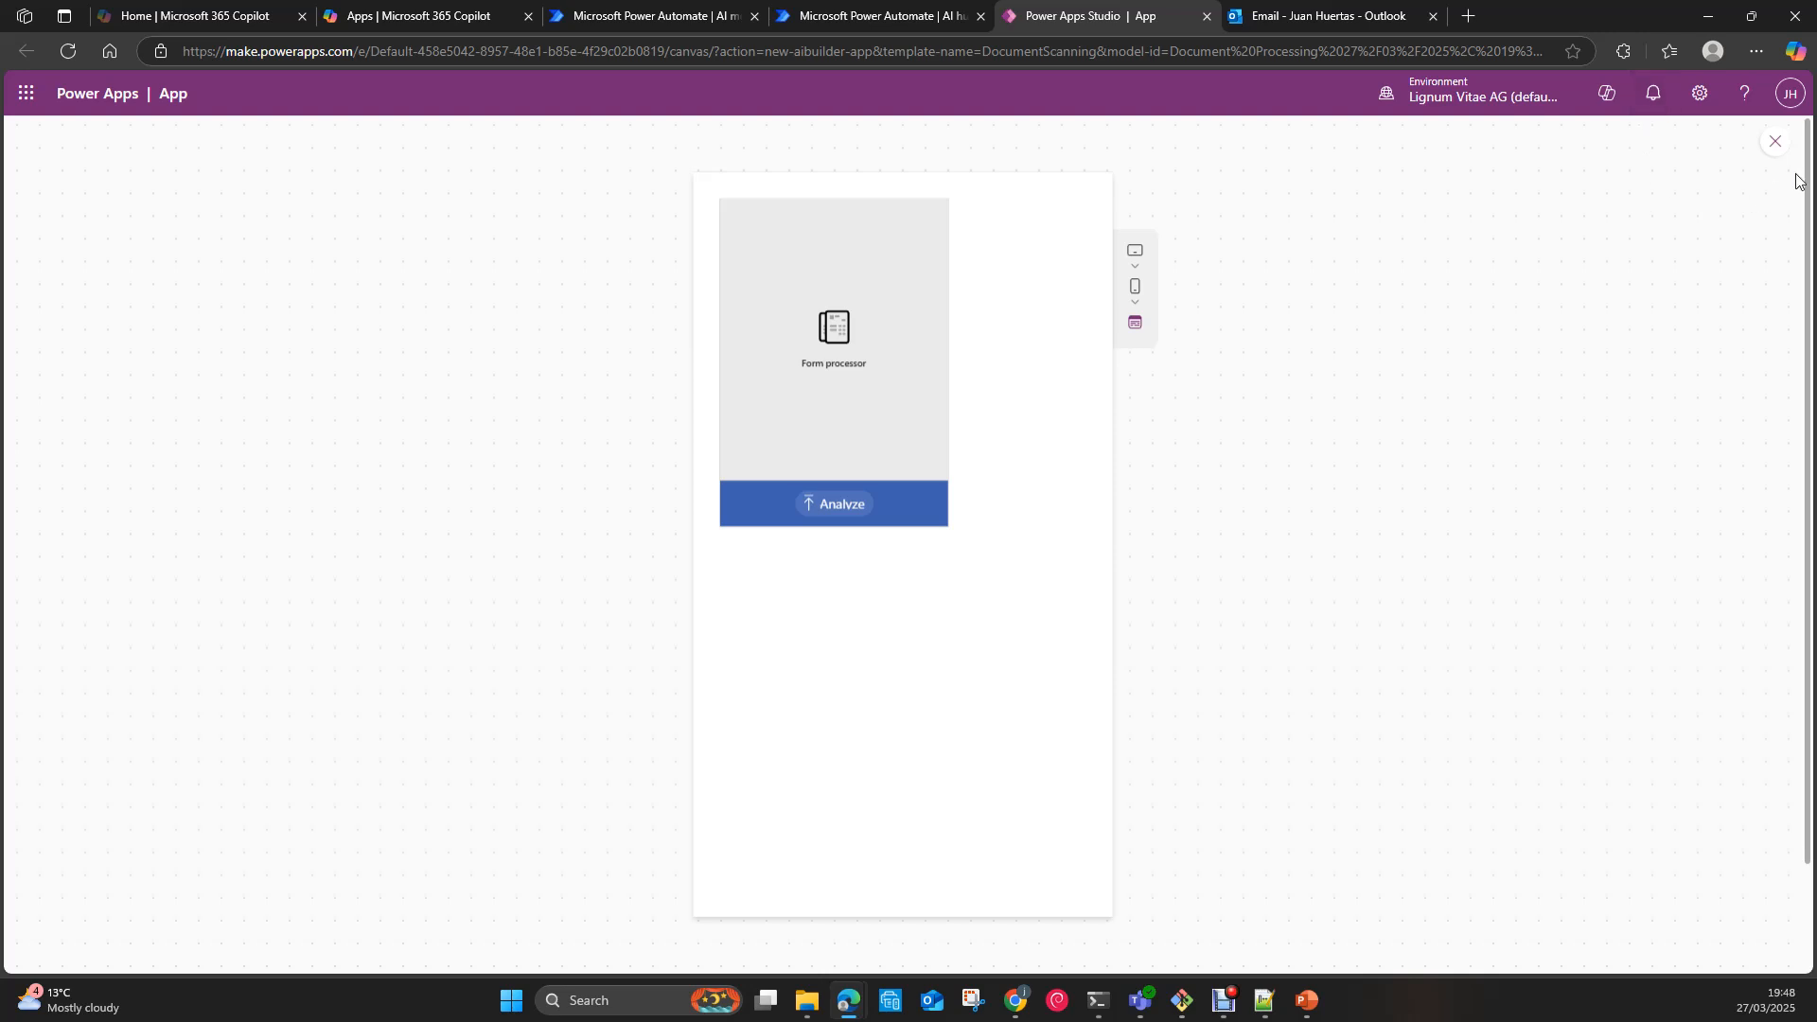
{"action": "left_click", "coordinate": [1774, 142]}
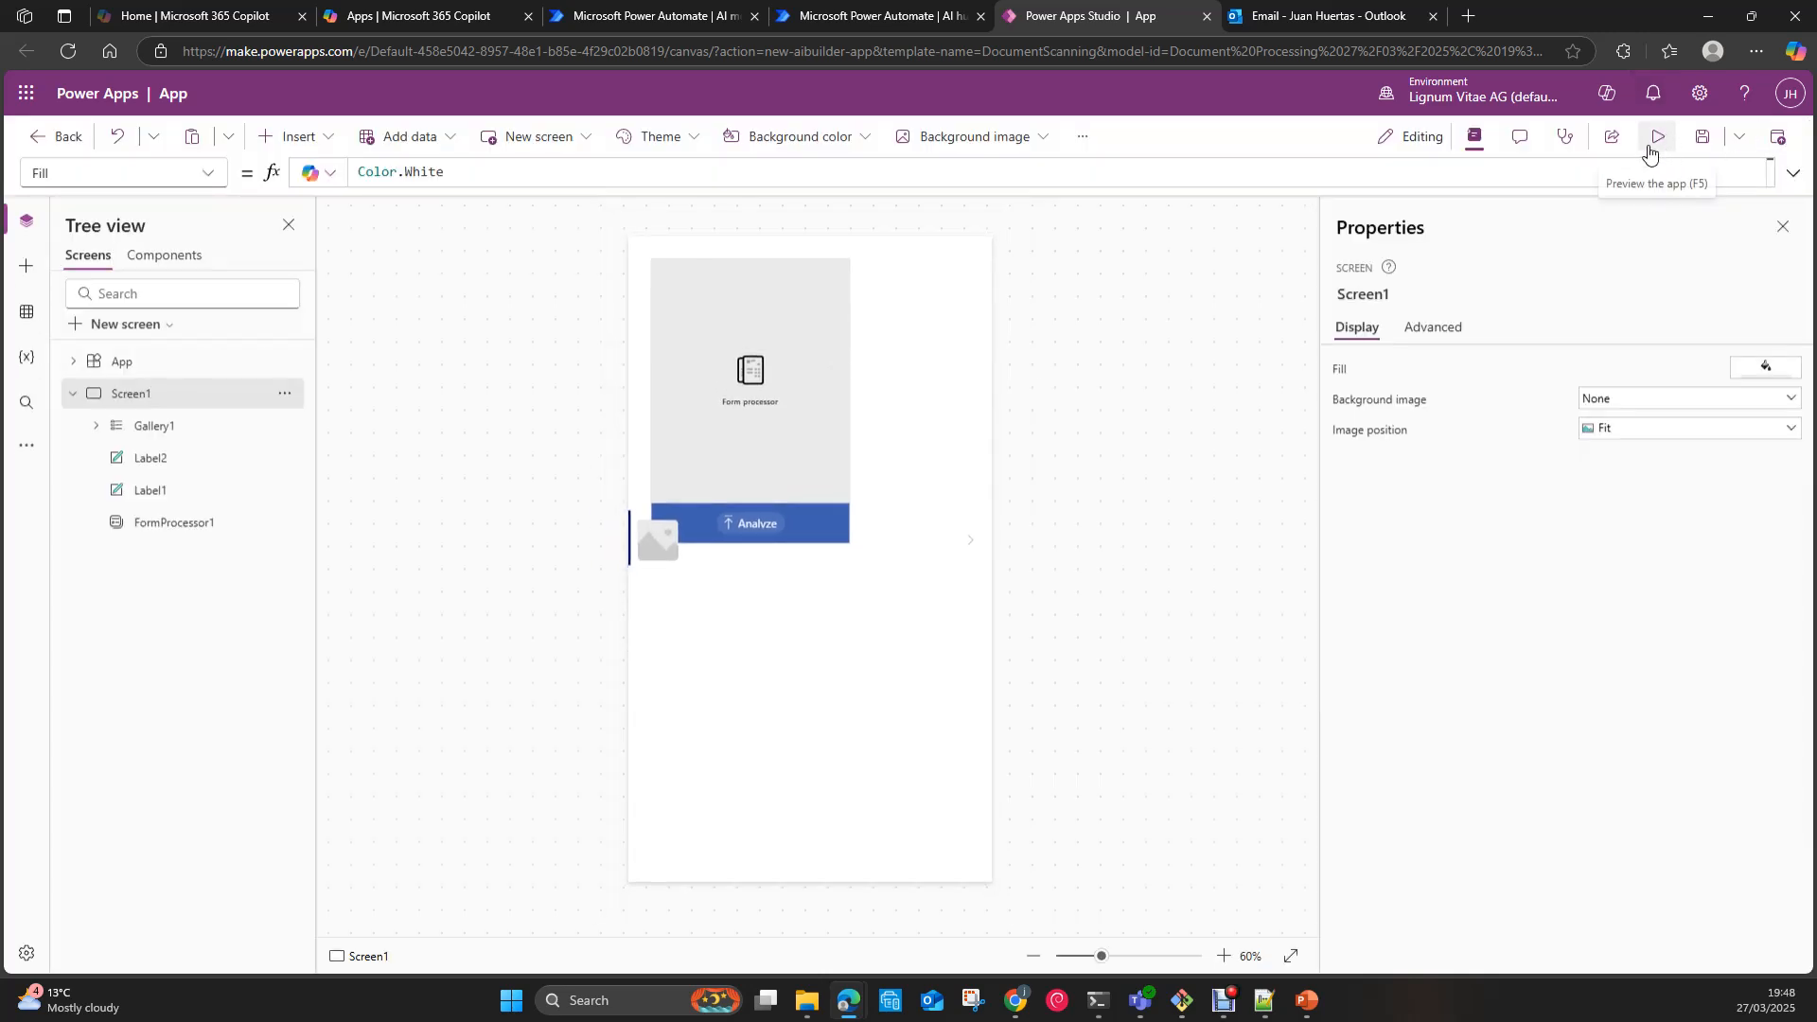
{"action": "left_click", "coordinate": [860, 662]}
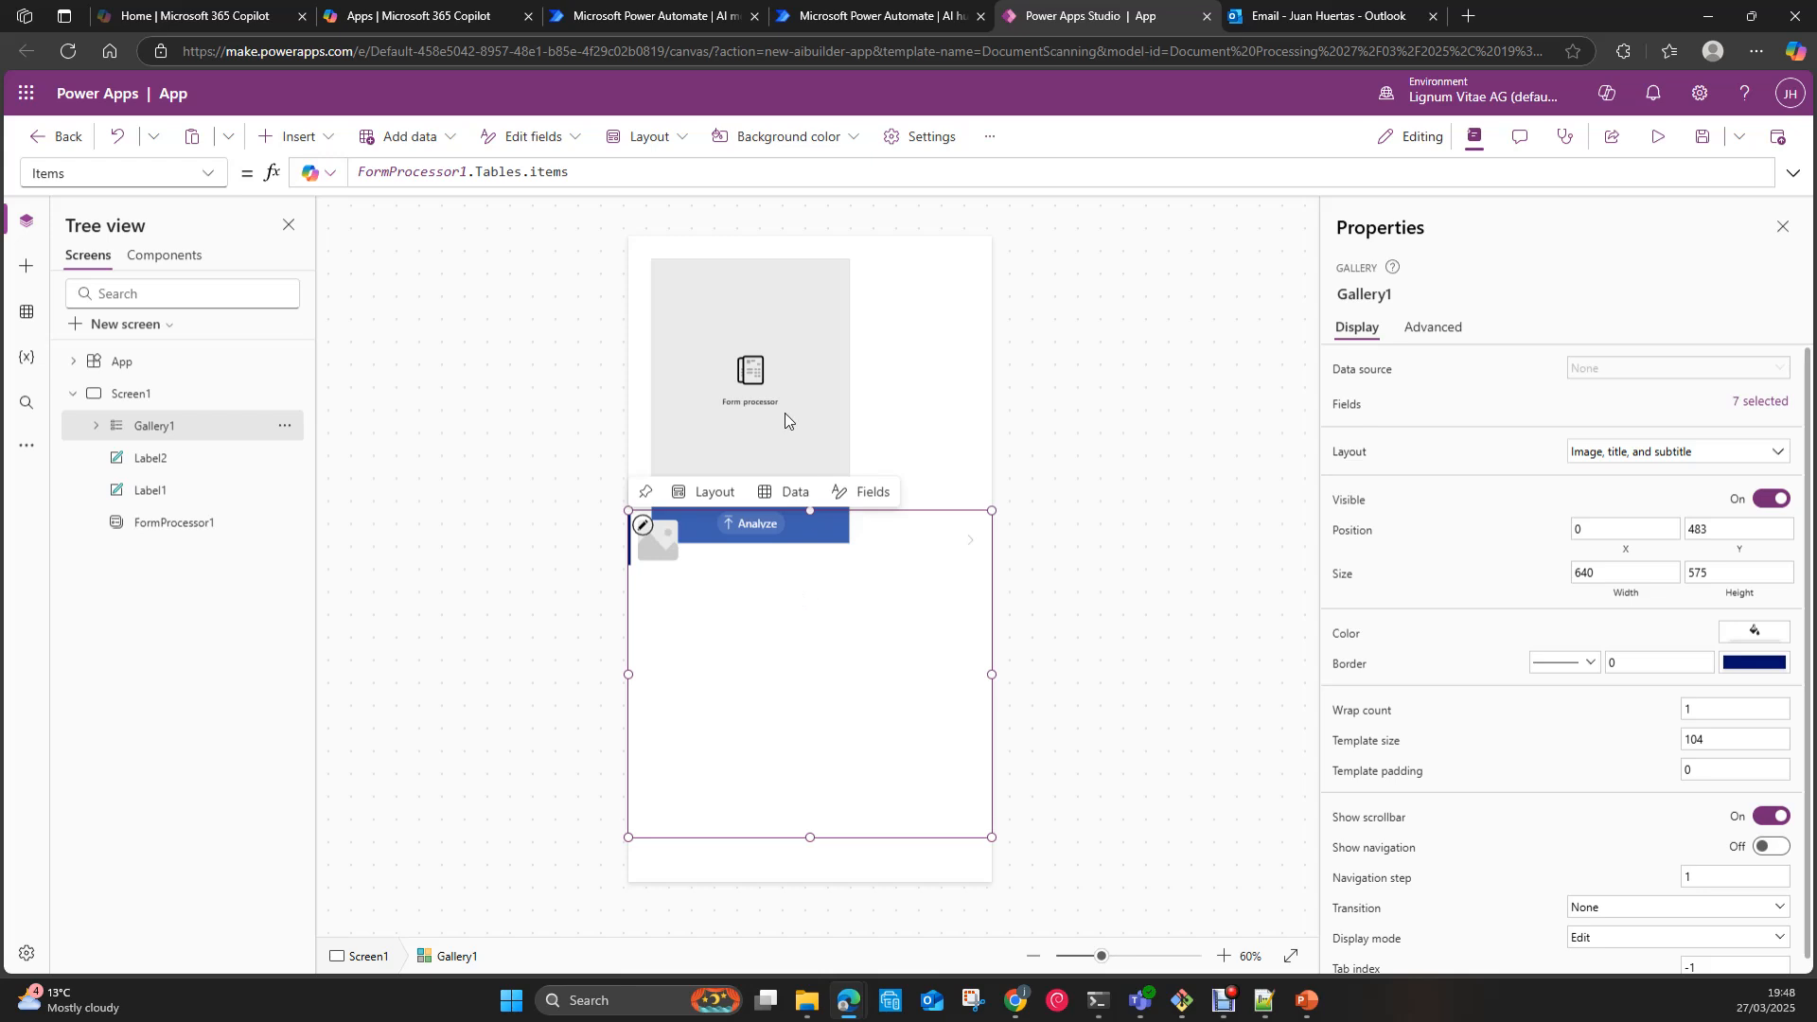
{"action": "left_click", "coordinate": [763, 263]}
{"action": "left_click", "coordinate": [878, 261]}
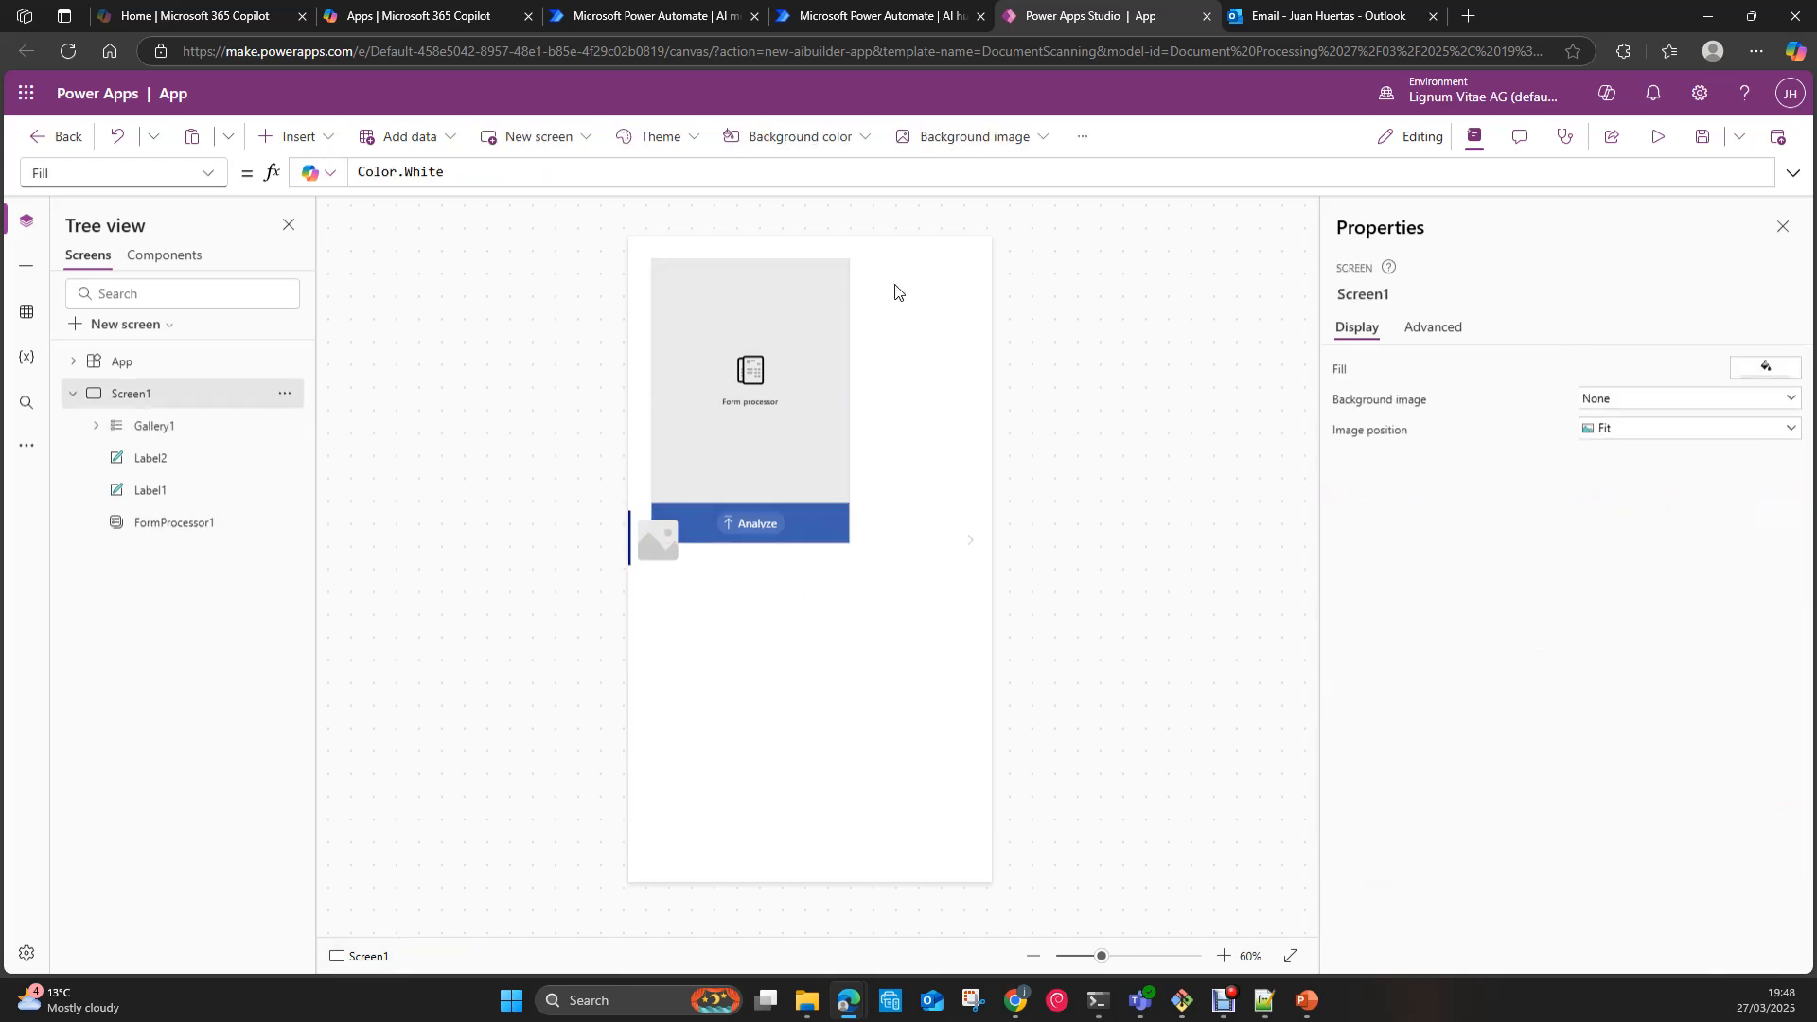
{"action": "left_click", "coordinate": [896, 288]}
{"action": "left_click", "coordinate": [900, 347]}
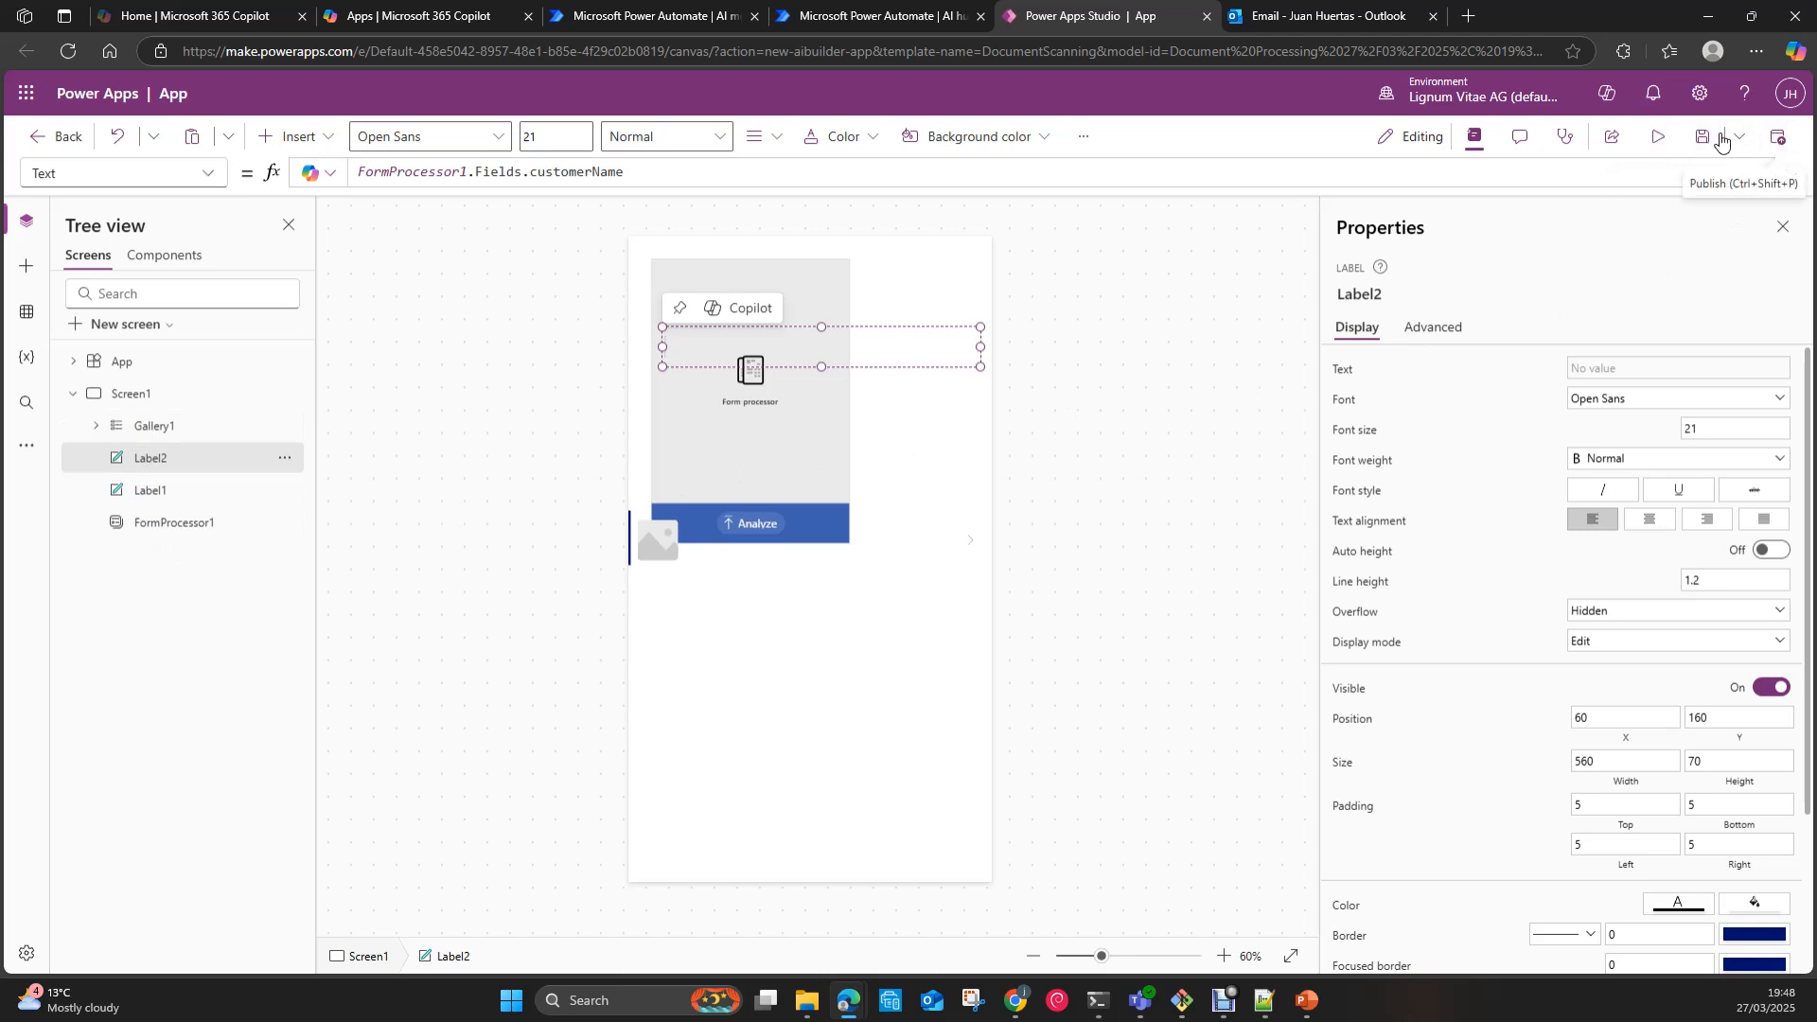
Step: Preview the app, analyze Intellytics_009.pdf with the form processor, and inspect the marked fields on the invoice image
{"action": "left_click", "coordinate": [1658, 142]}
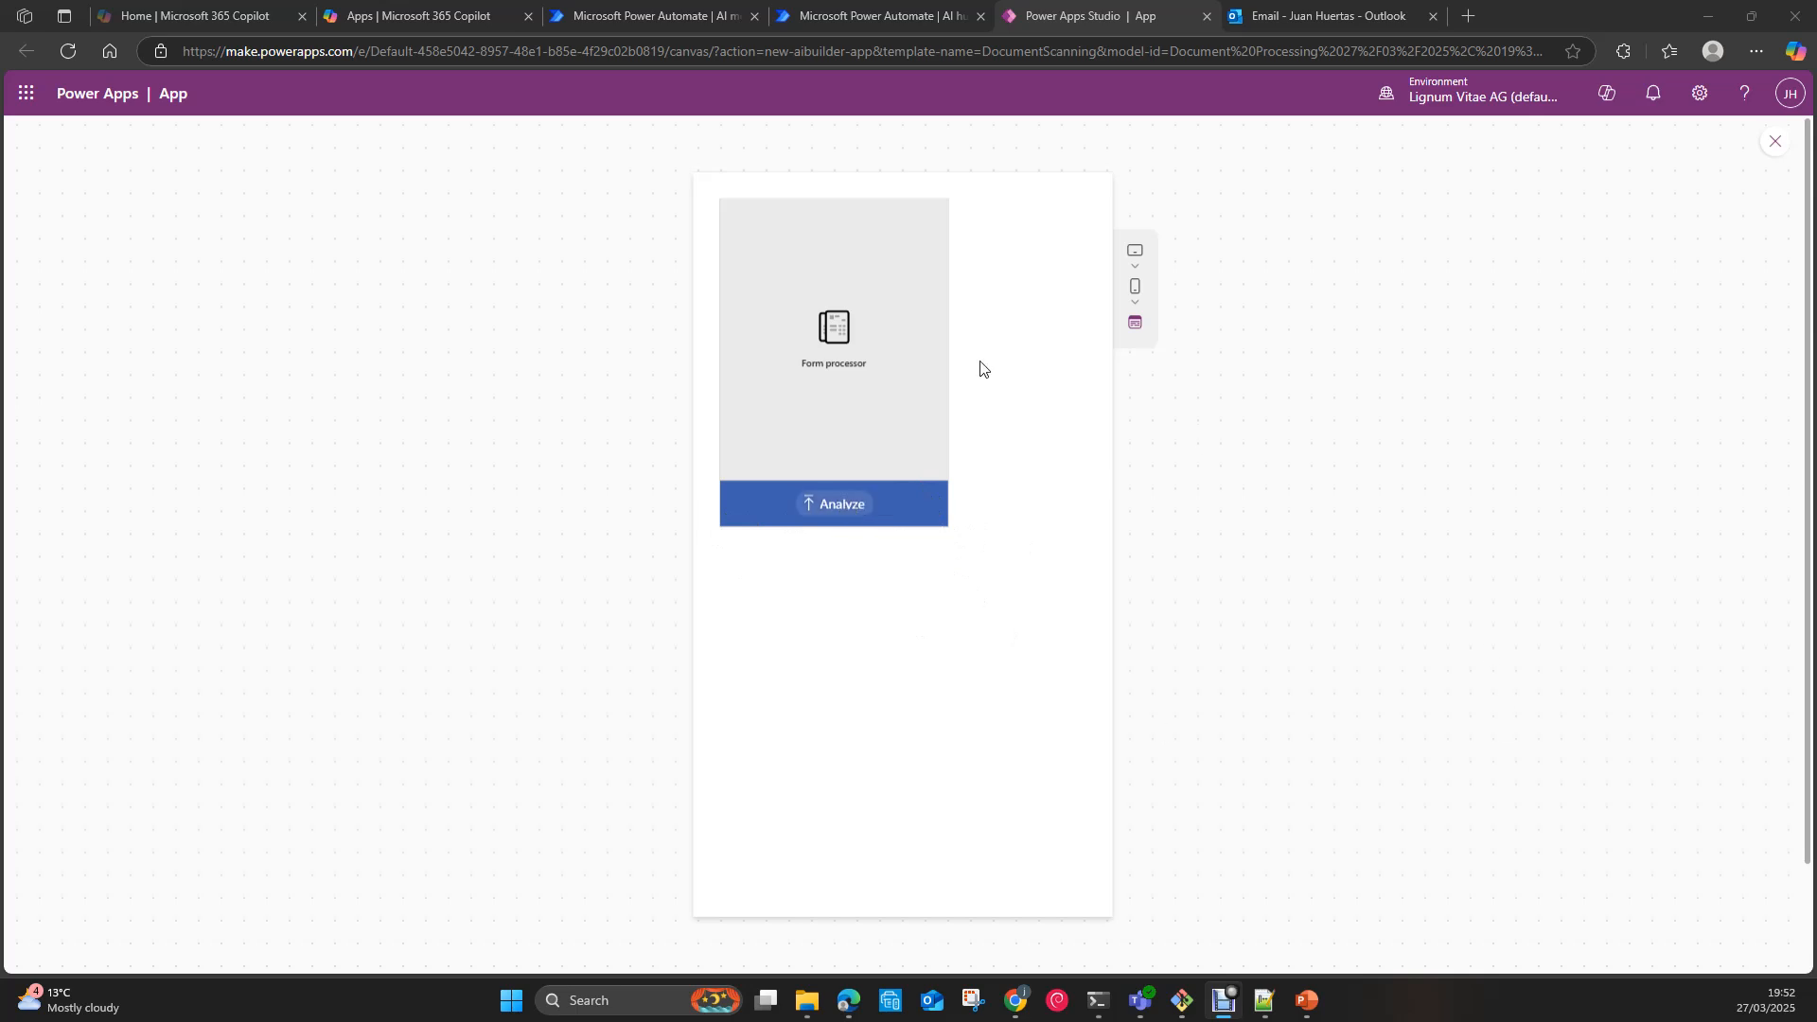
{"action": "left_click", "coordinate": [843, 505]}
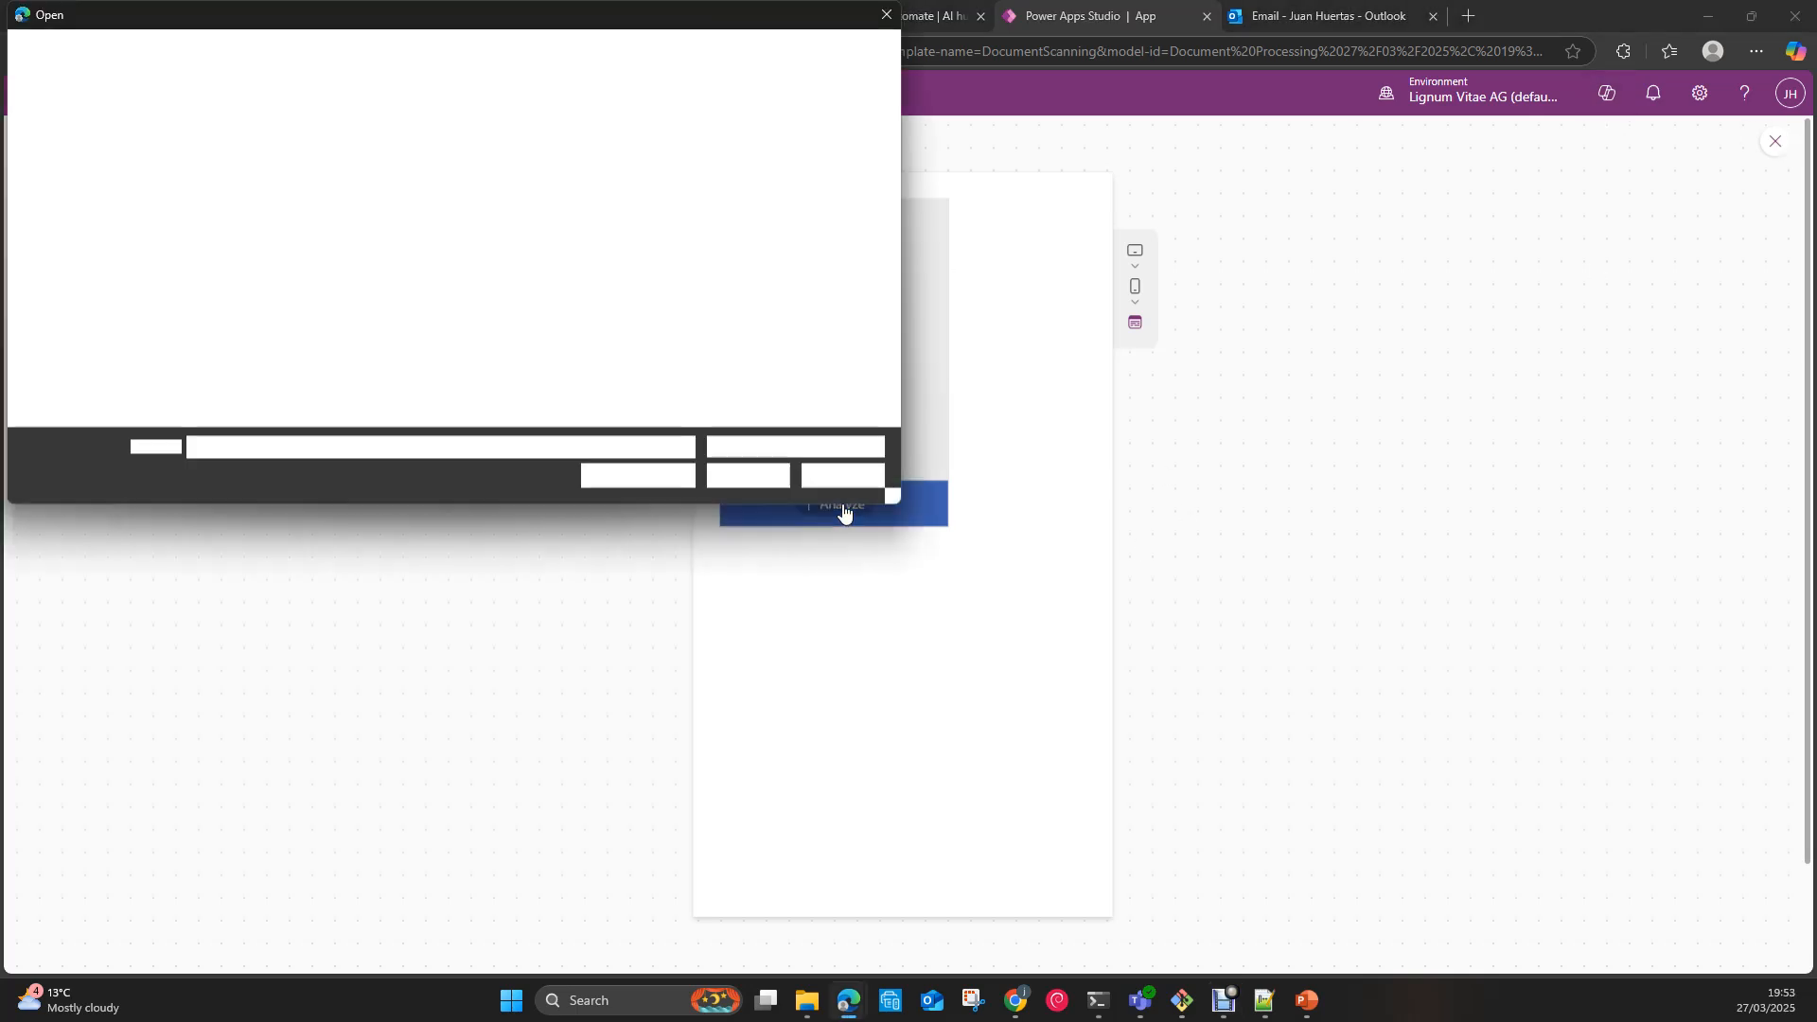
{"action": "scroll", "coordinate": [458, 321], "scroll_direction": "down", "scroll_amount": 3}
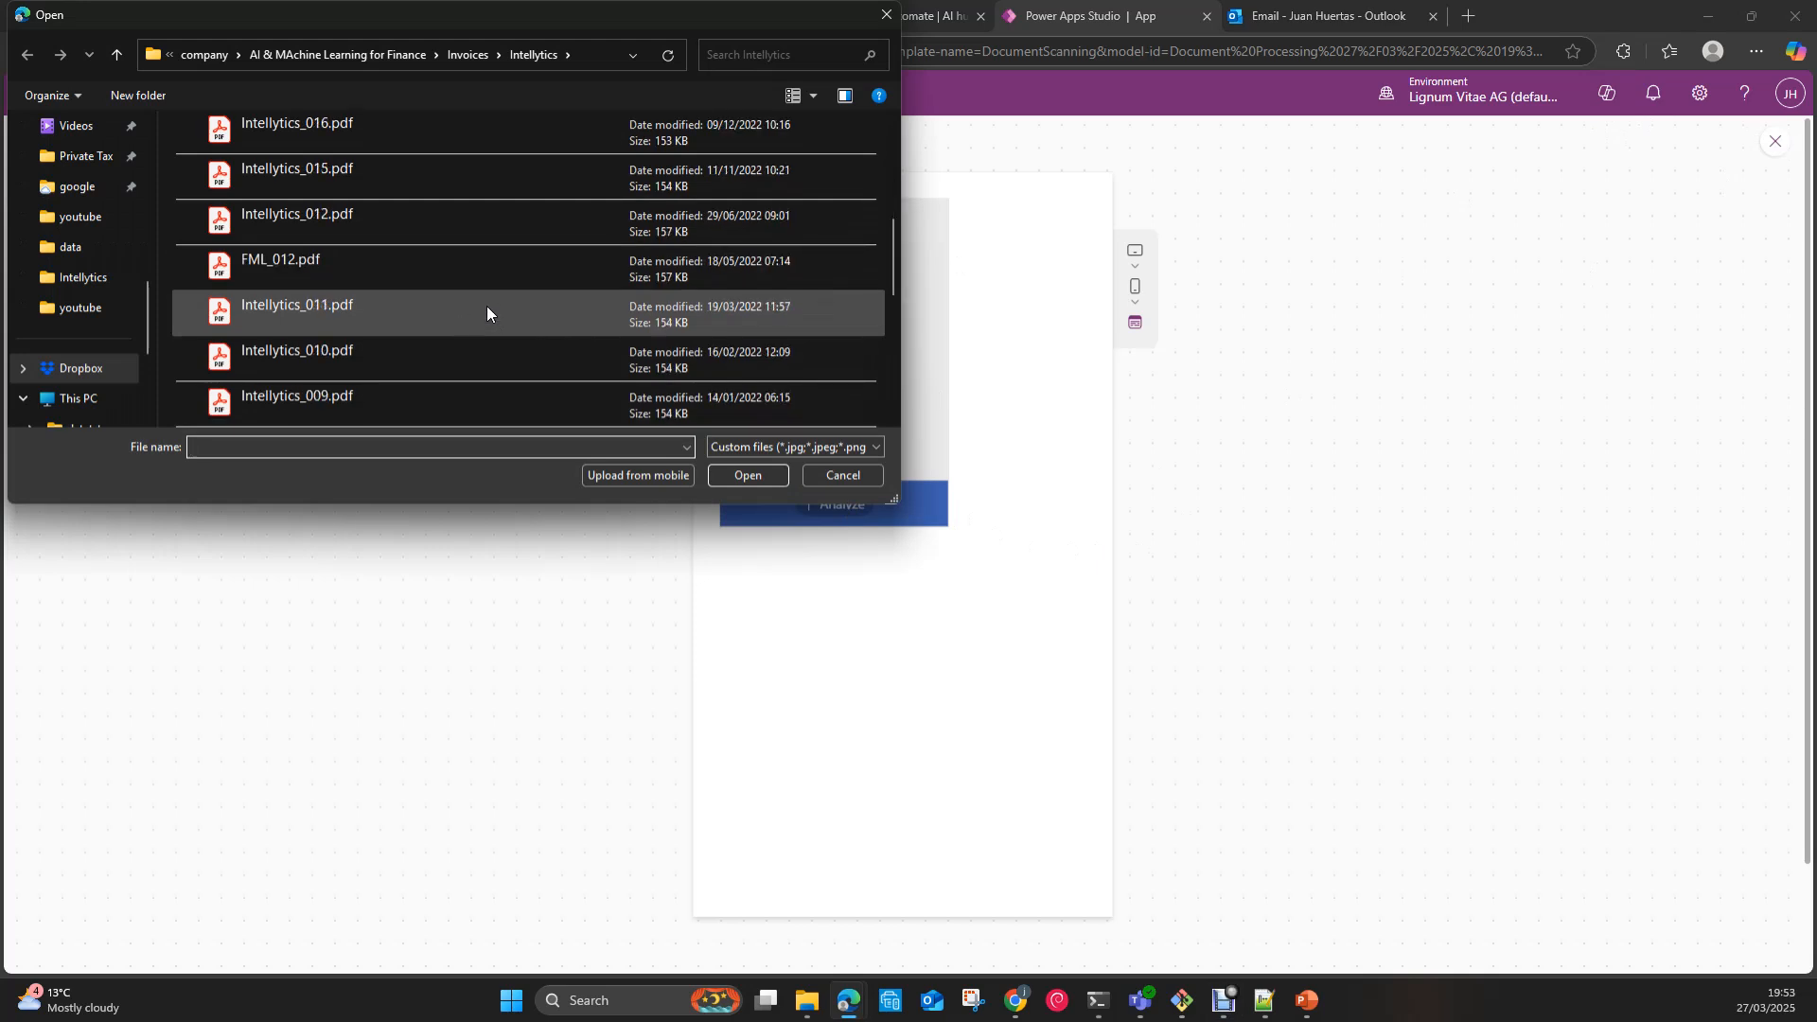
{"action": "left_click", "coordinate": [397, 394]}
{"action": "left_click", "coordinate": [735, 475]}
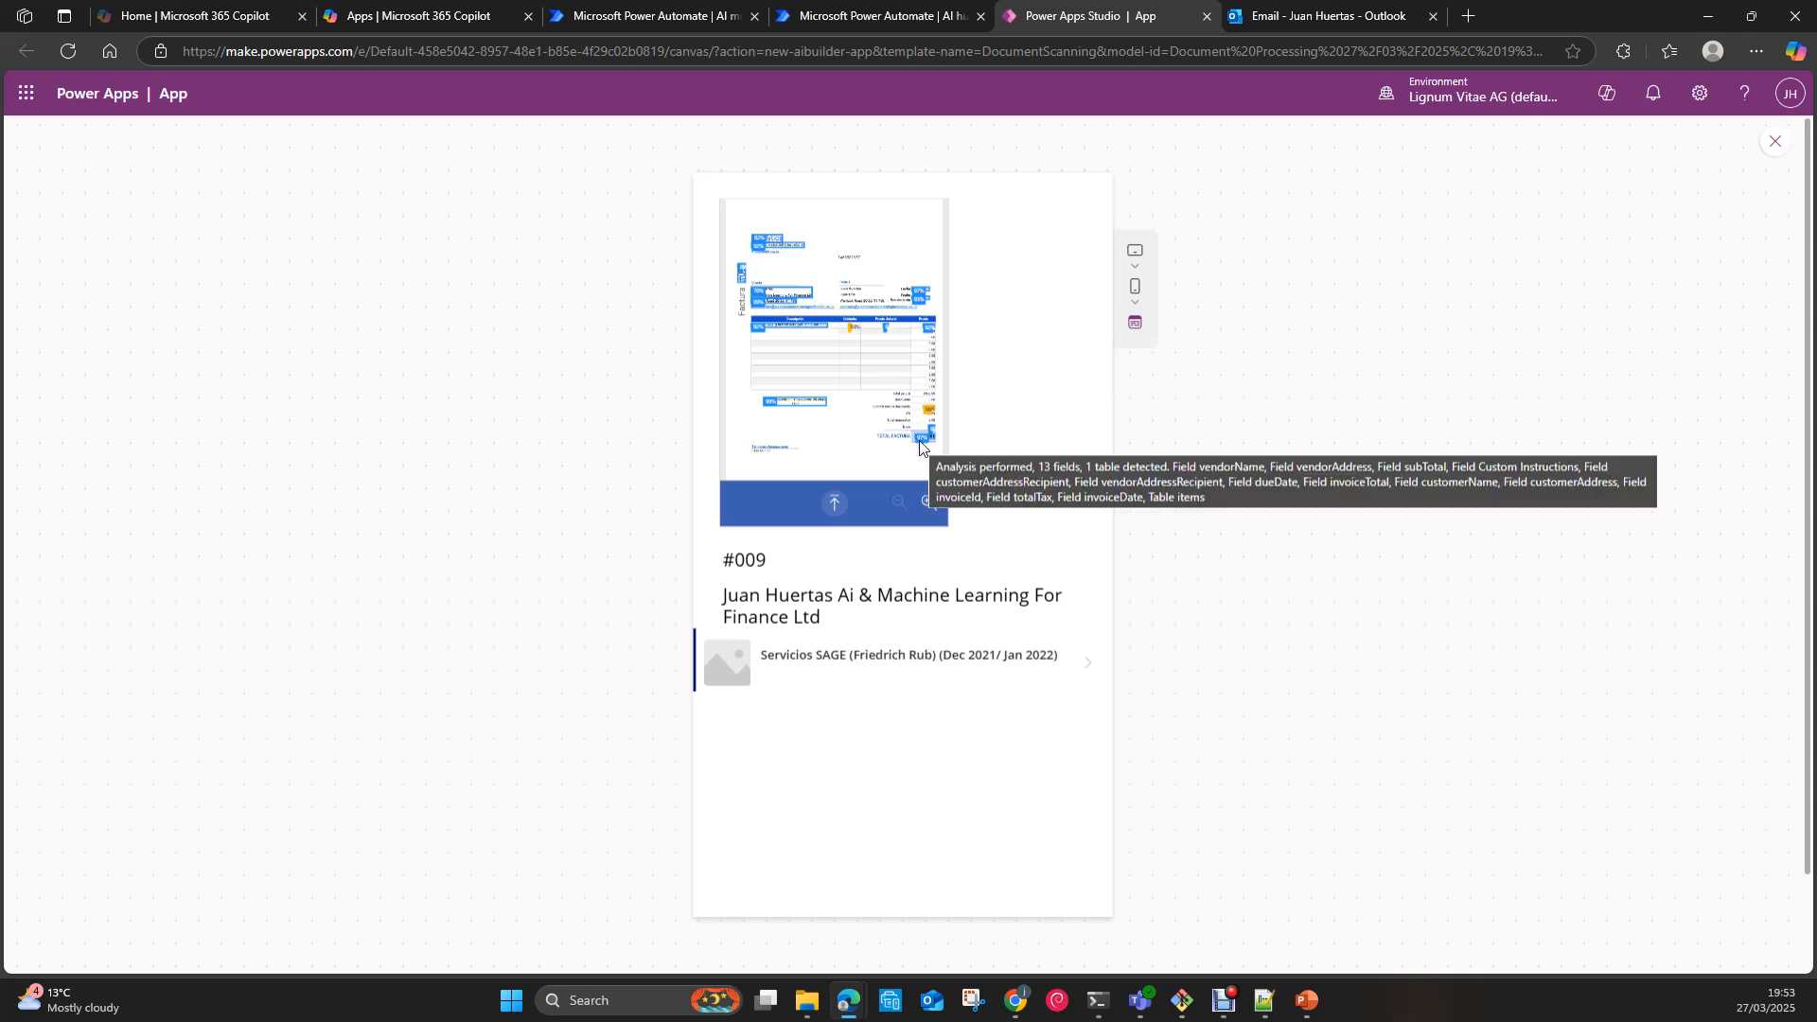
{"action": "left_click", "coordinate": [927, 503]}
{"action": "left_click", "coordinate": [927, 506]}
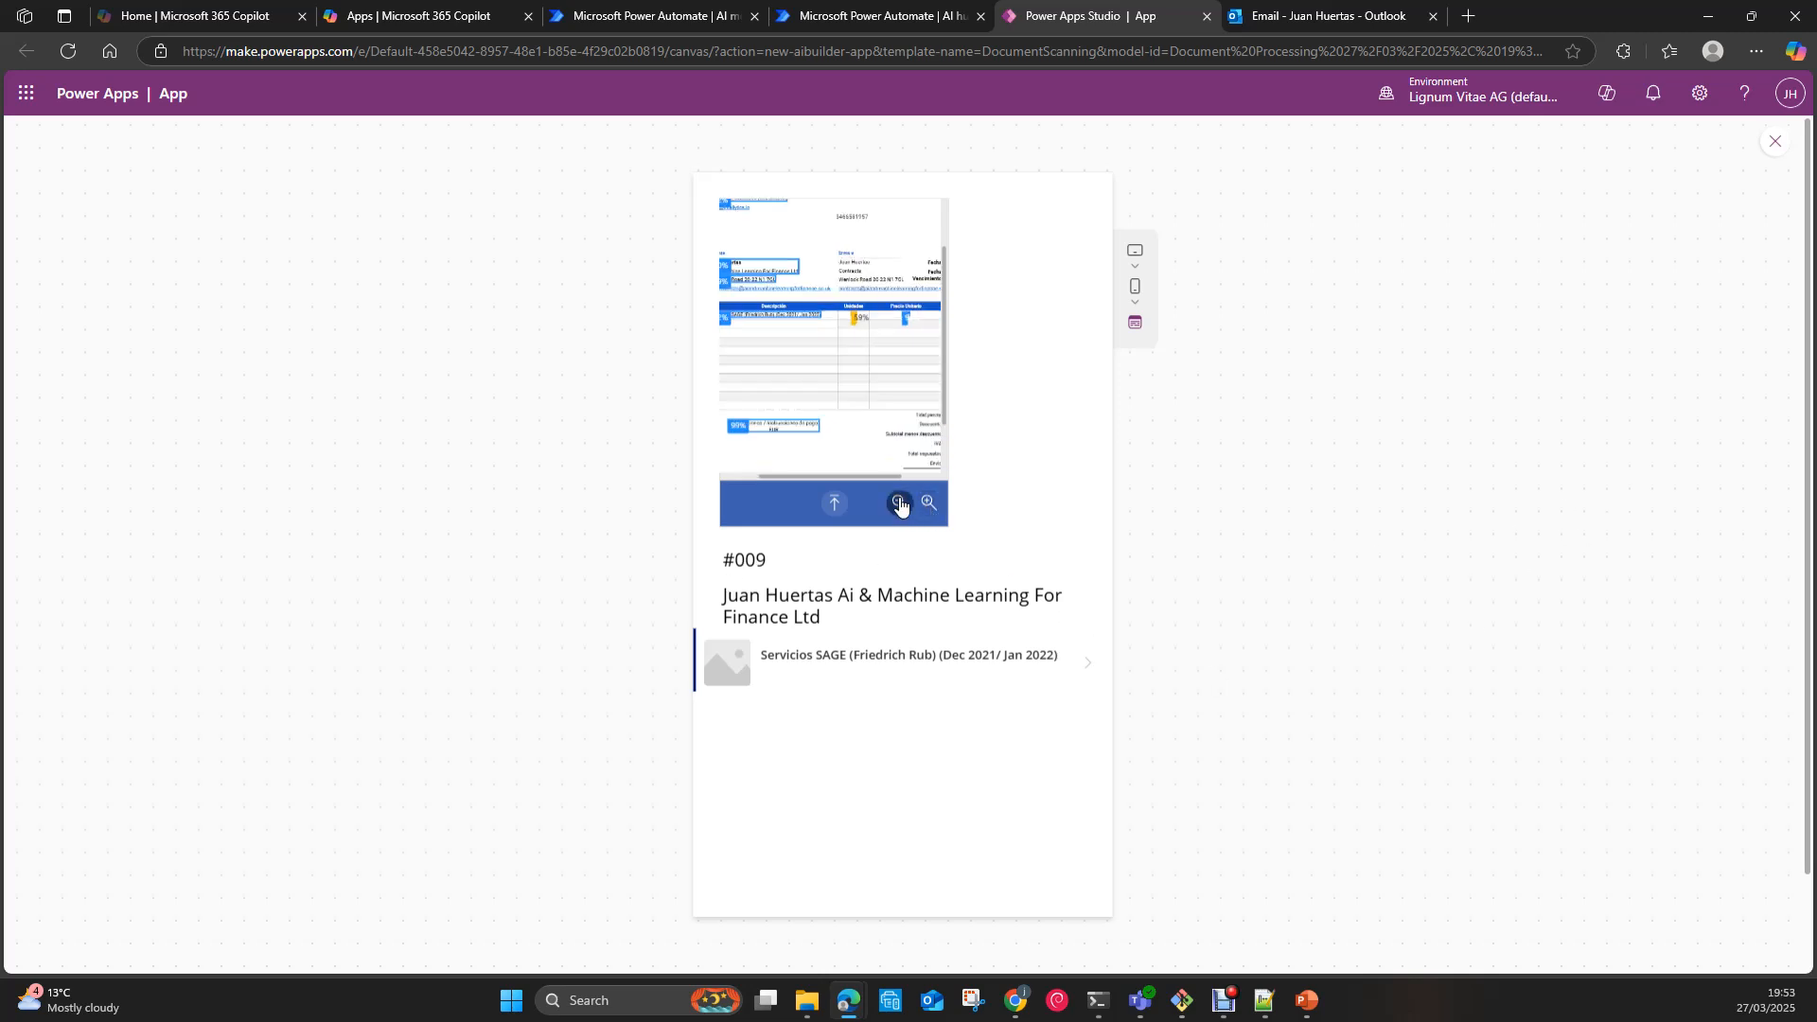
Step: Analyze Intellytics_015.pdf with the form processor in the app preview and check the marked fields on the invoice image
{"action": "left_click", "coordinate": [899, 503]}
{"action": "left_click", "coordinate": [899, 503]}
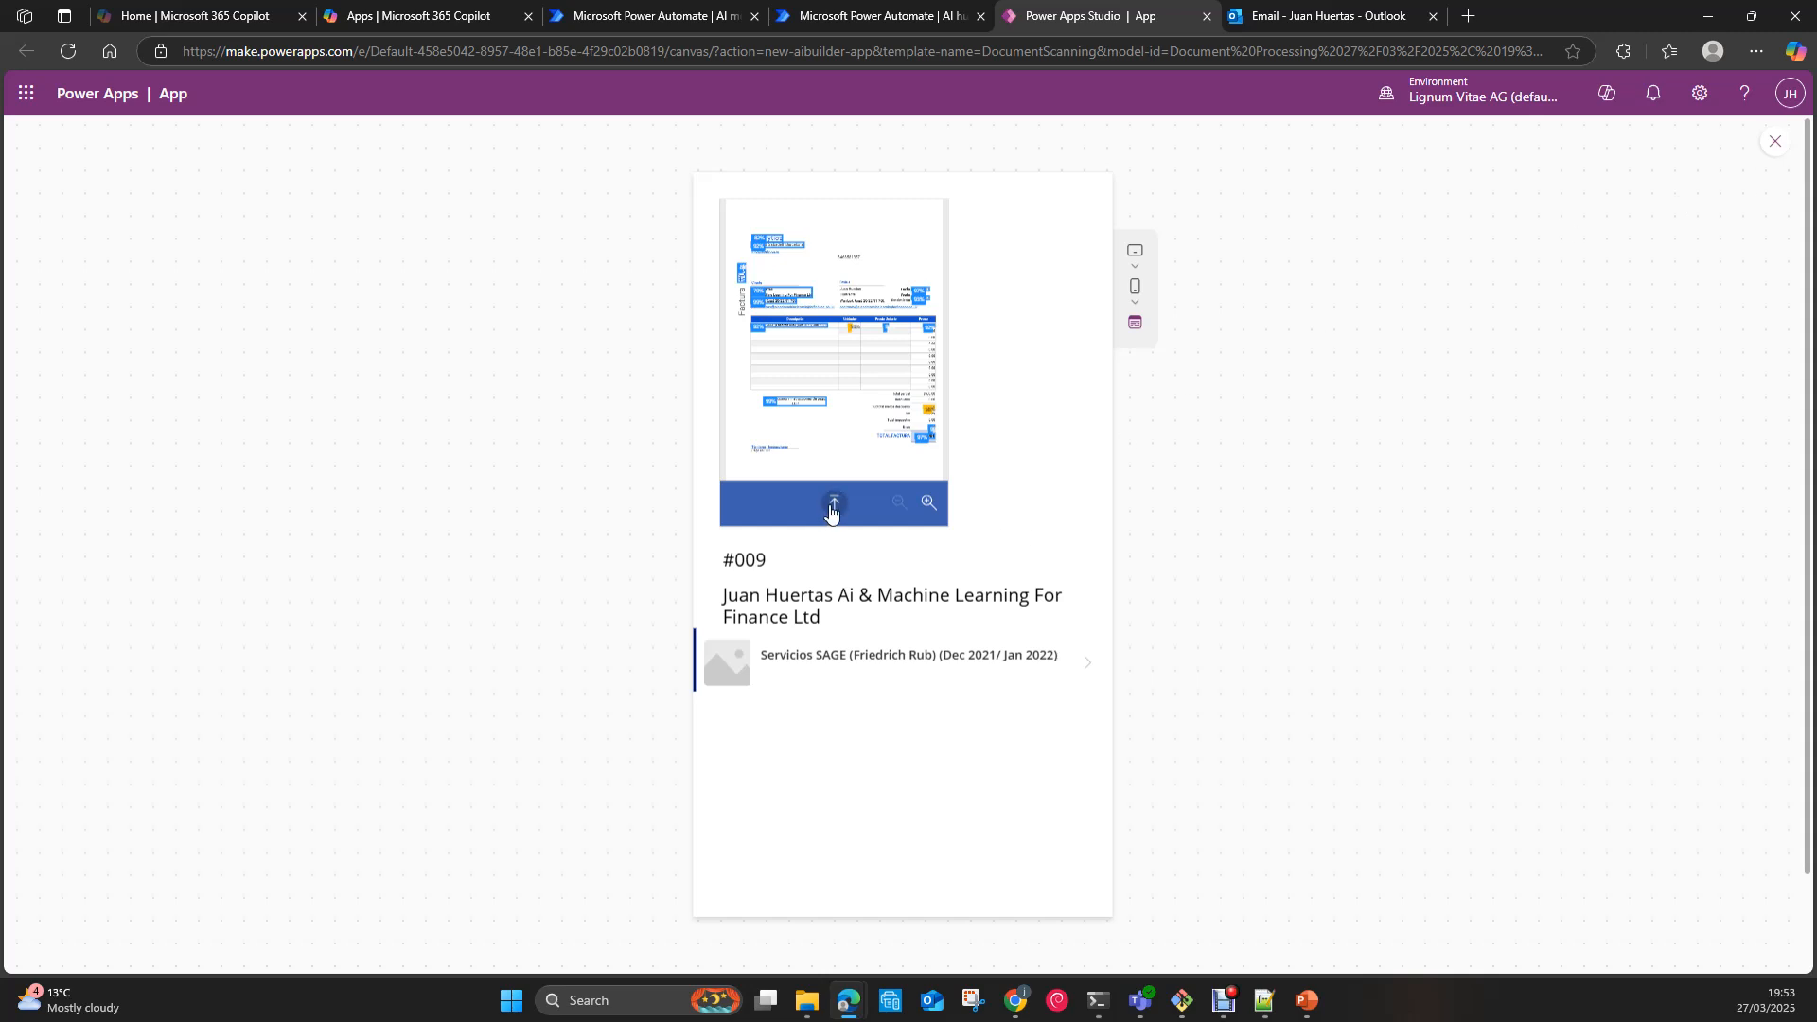
{"action": "left_click", "coordinate": [831, 513]}
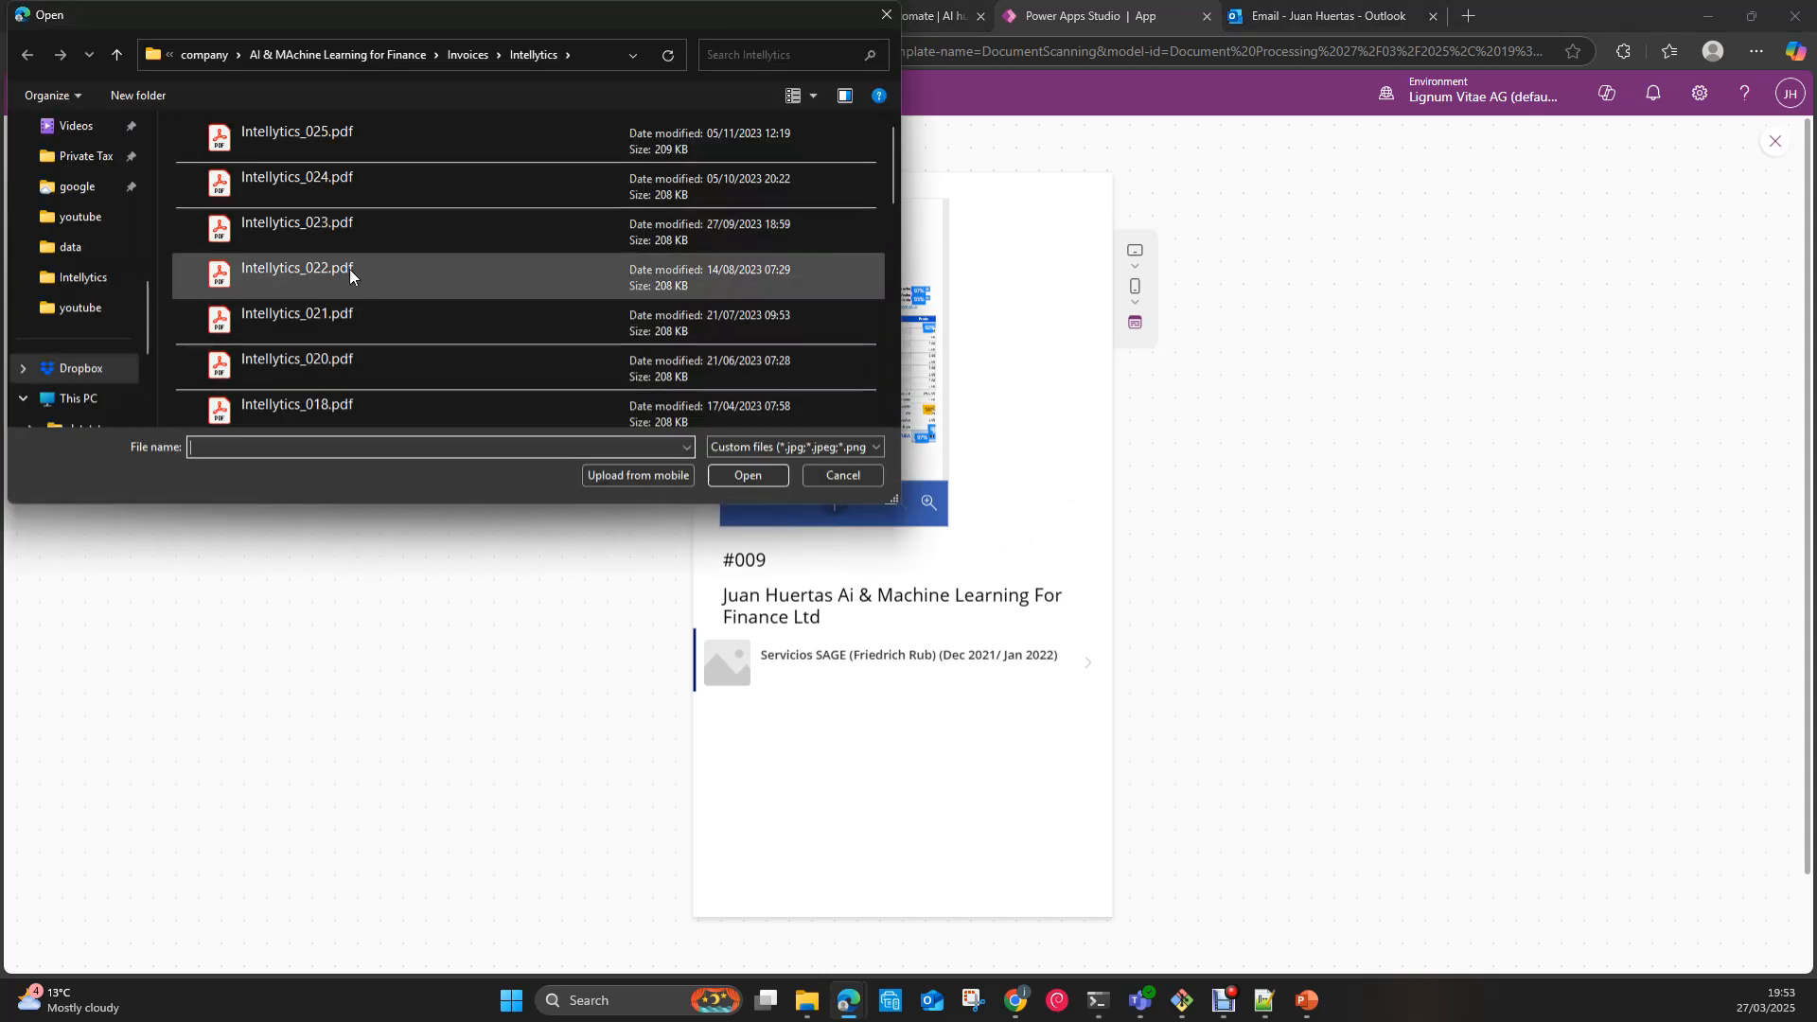
{"action": "scroll", "coordinate": [405, 326], "scroll_direction": "down", "scroll_amount": 2}
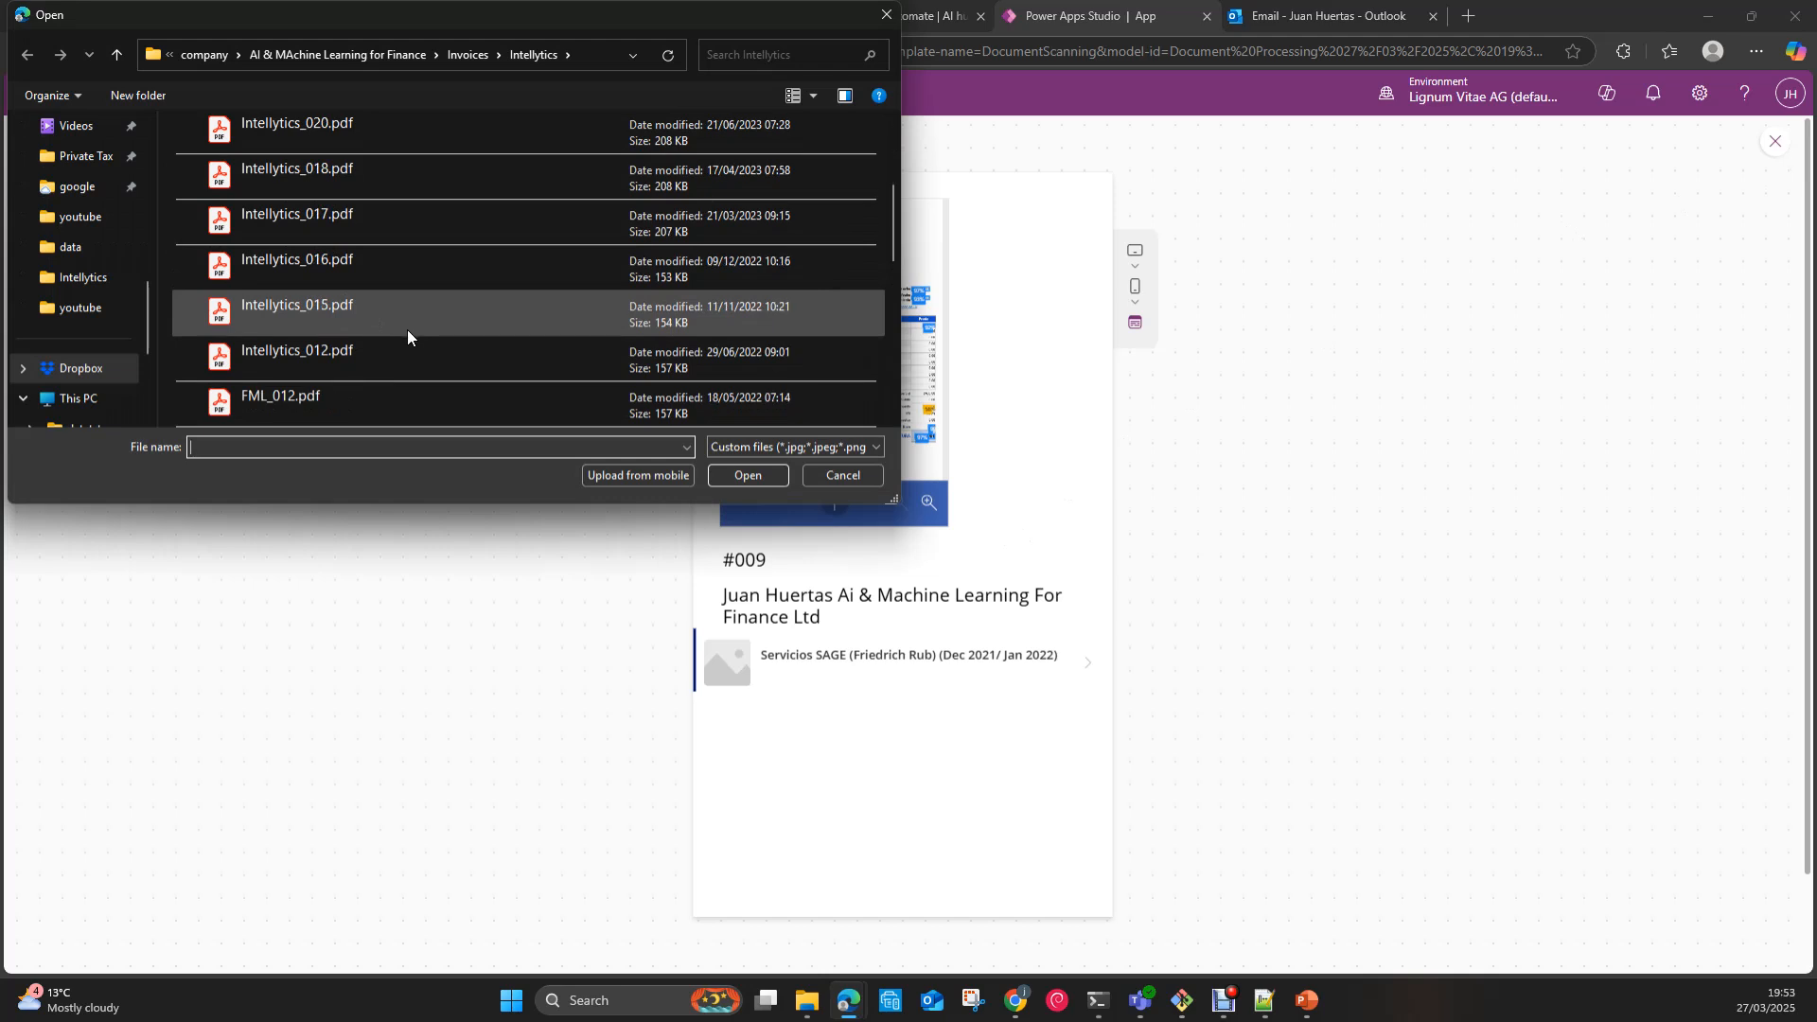
{"action": "left_click", "coordinate": [347, 309]}
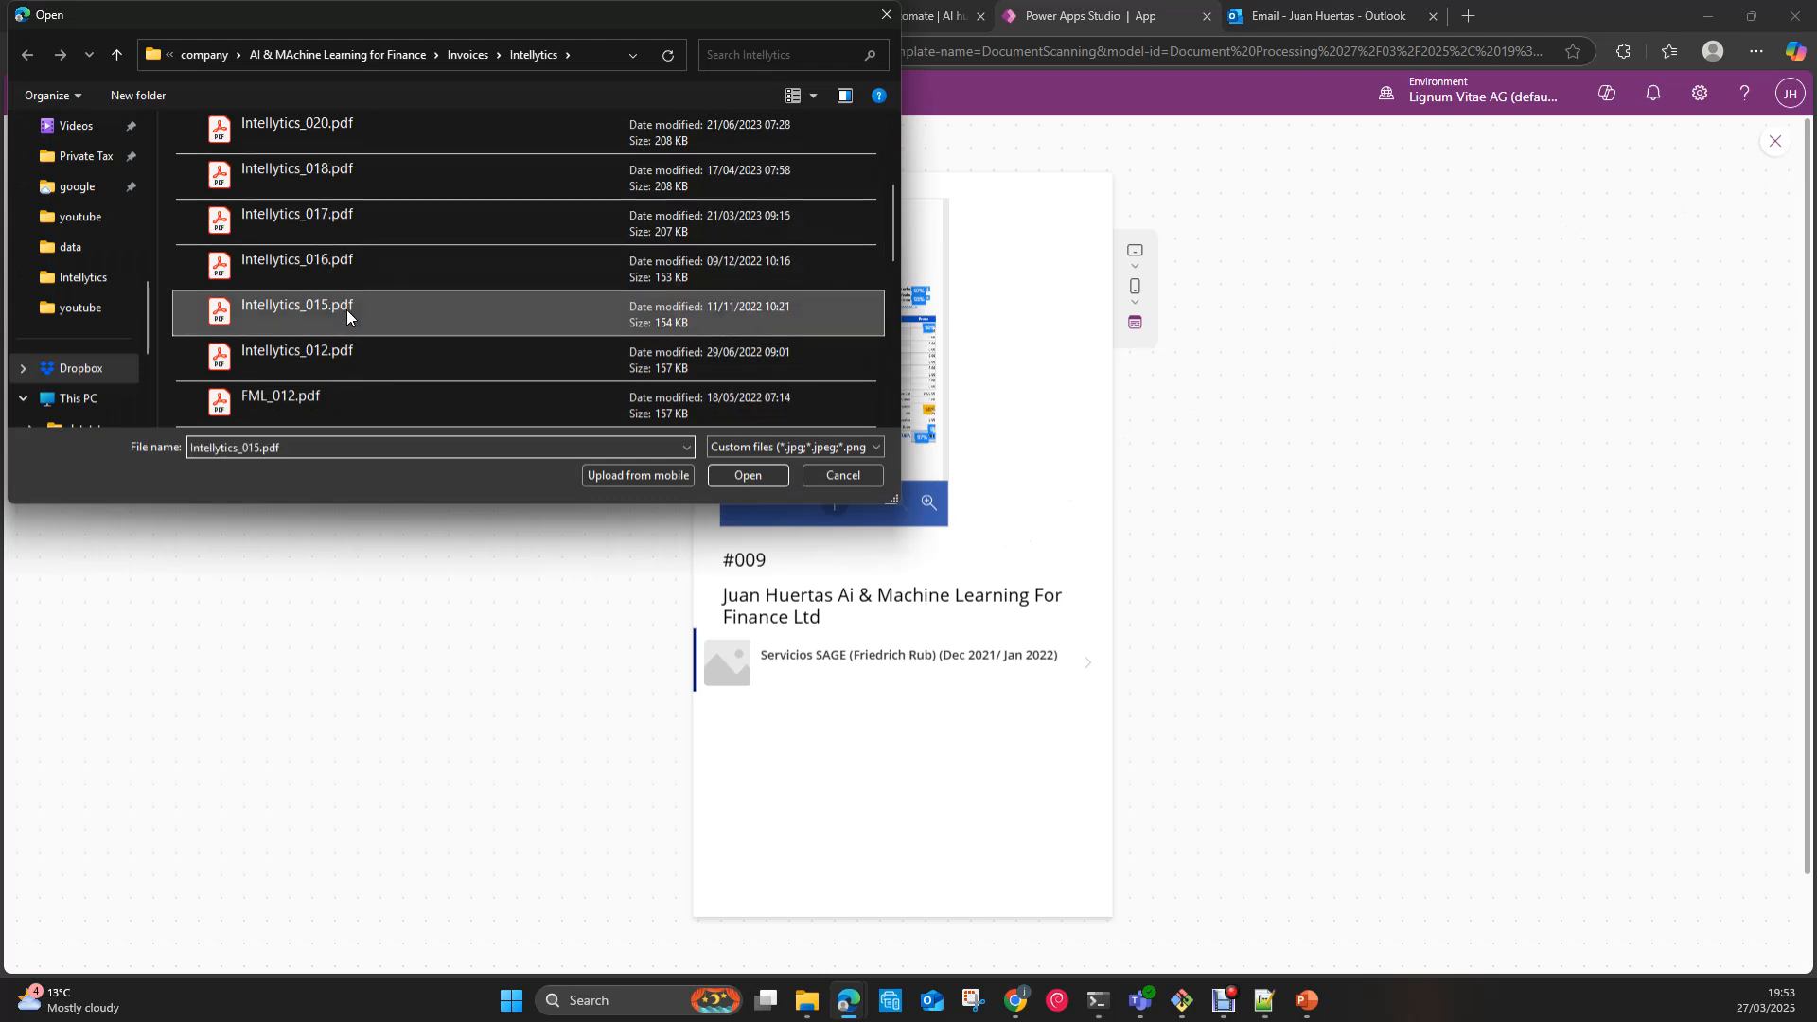
{"action": "left_click", "coordinate": [745, 479]}
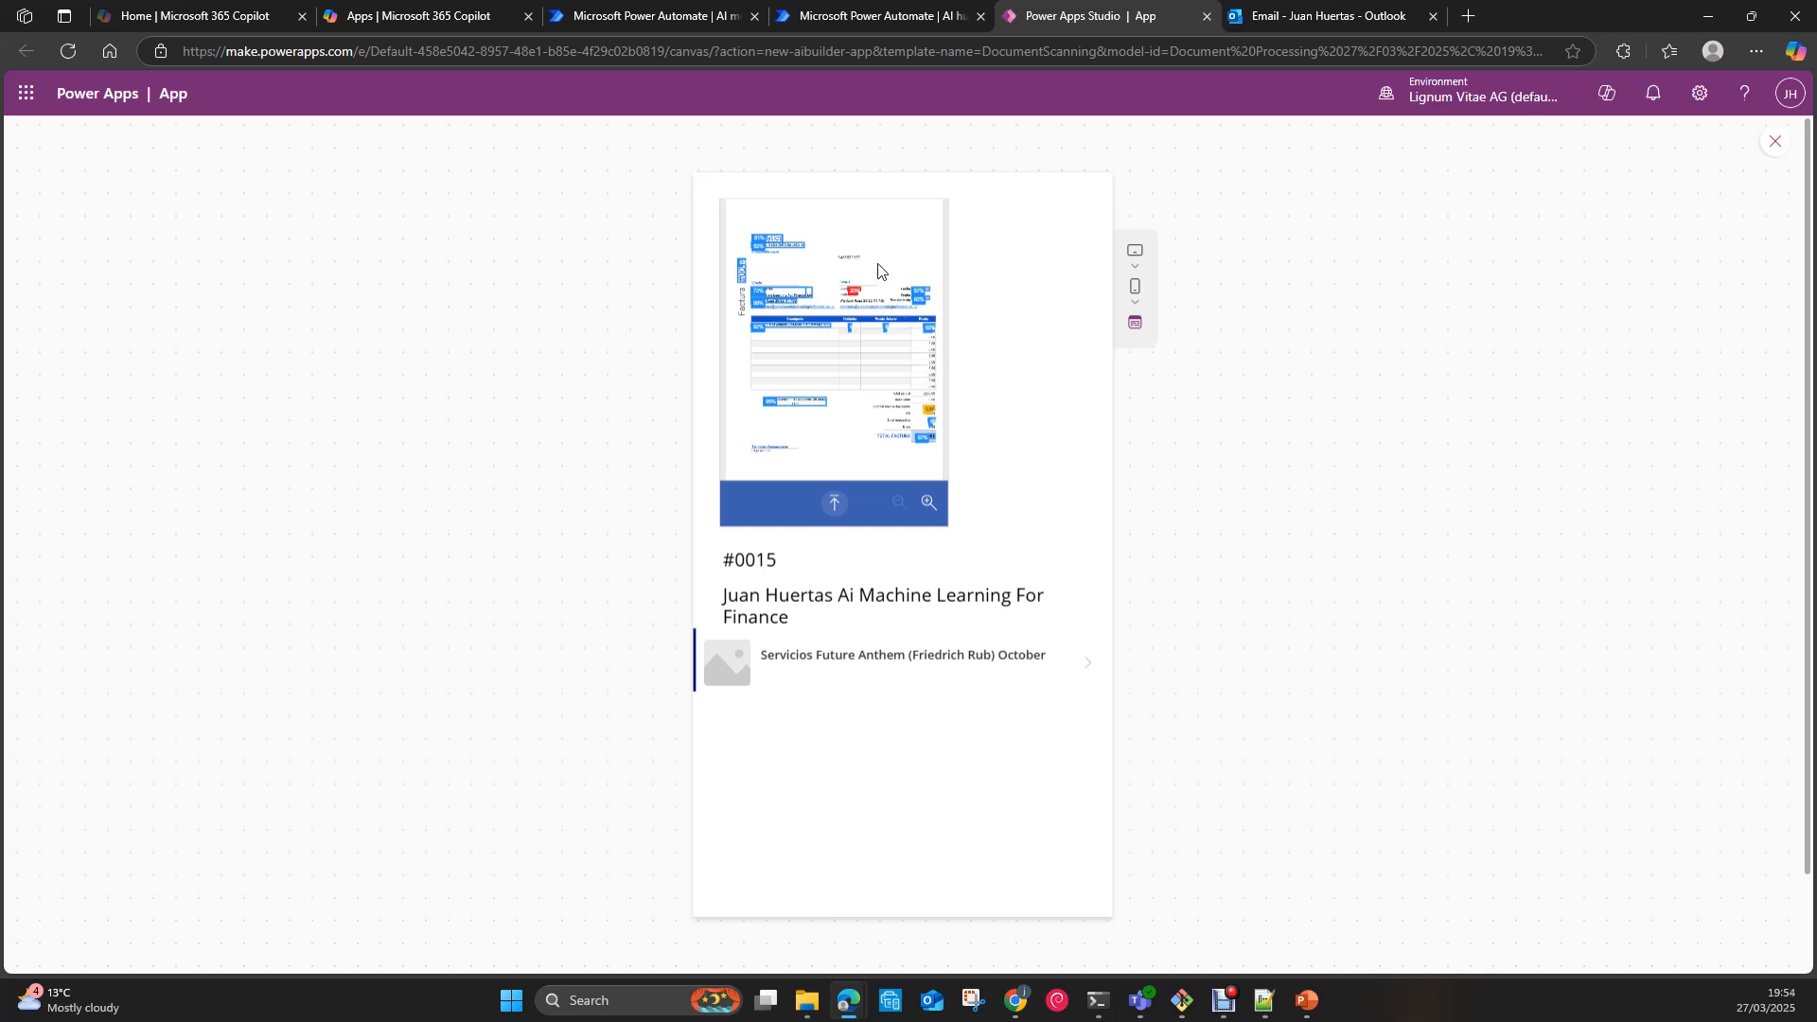
{"action": "mouse_move", "coordinate": [854, 288]}
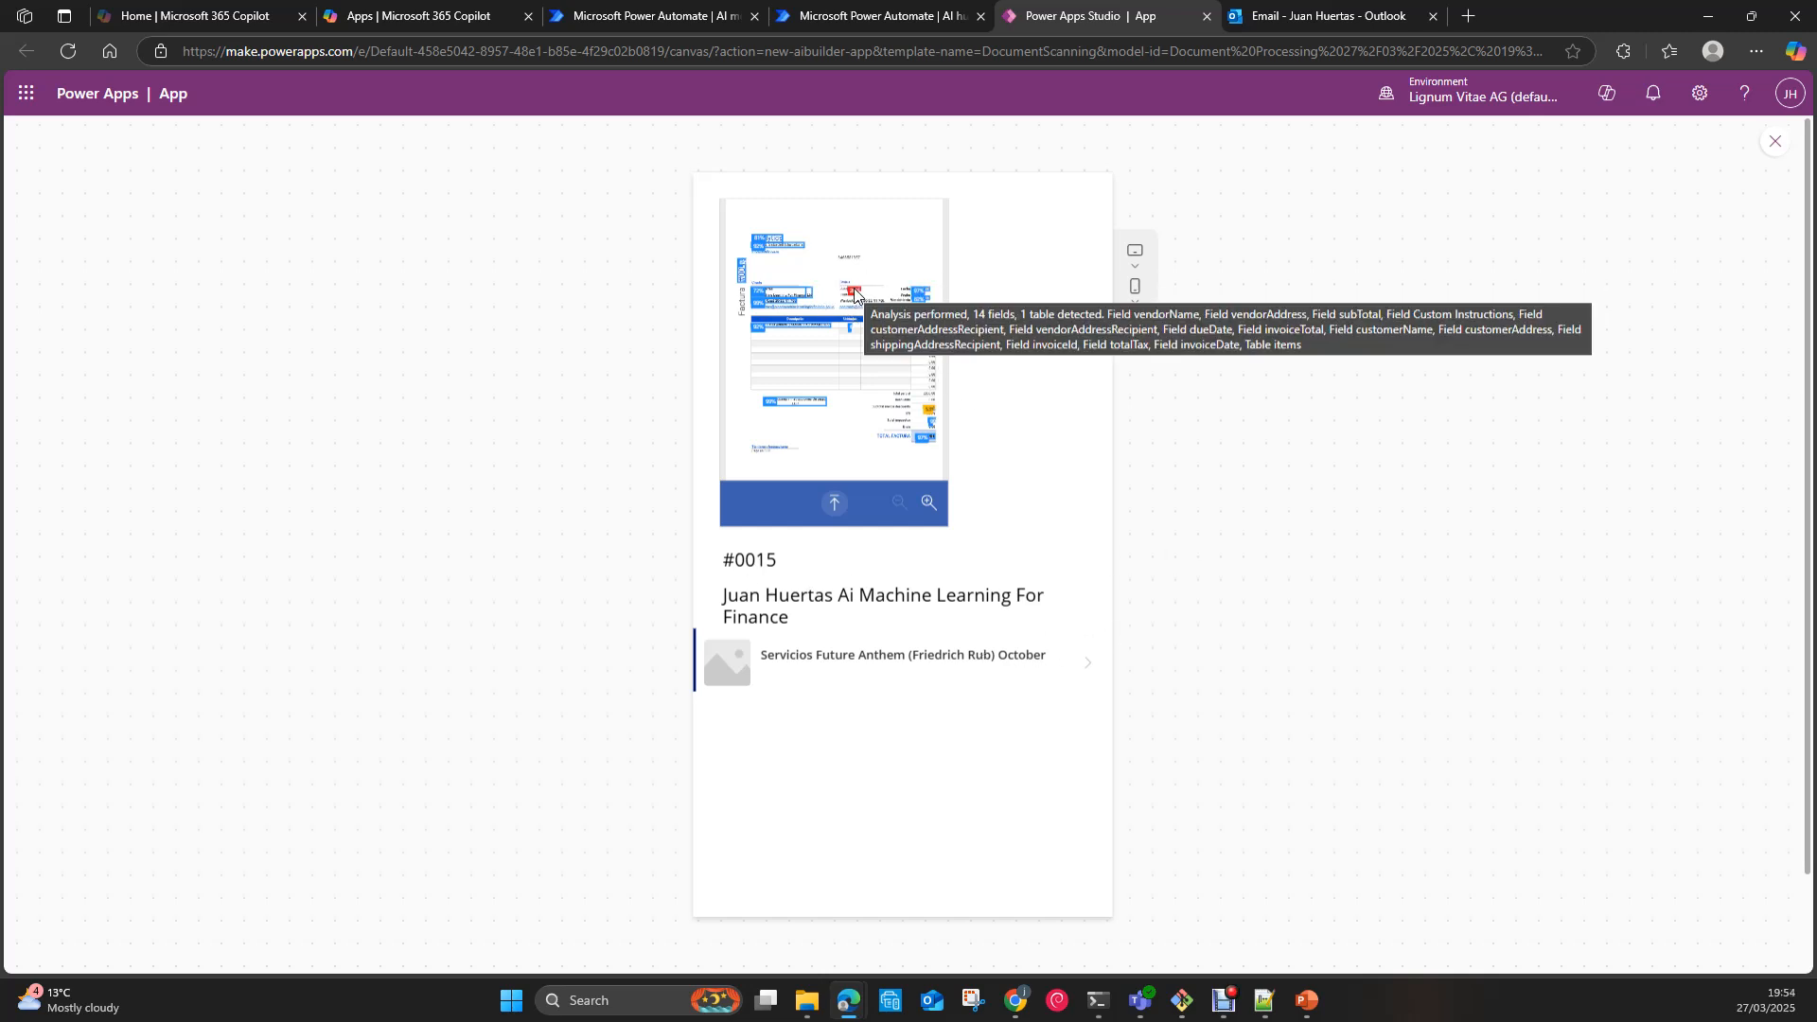